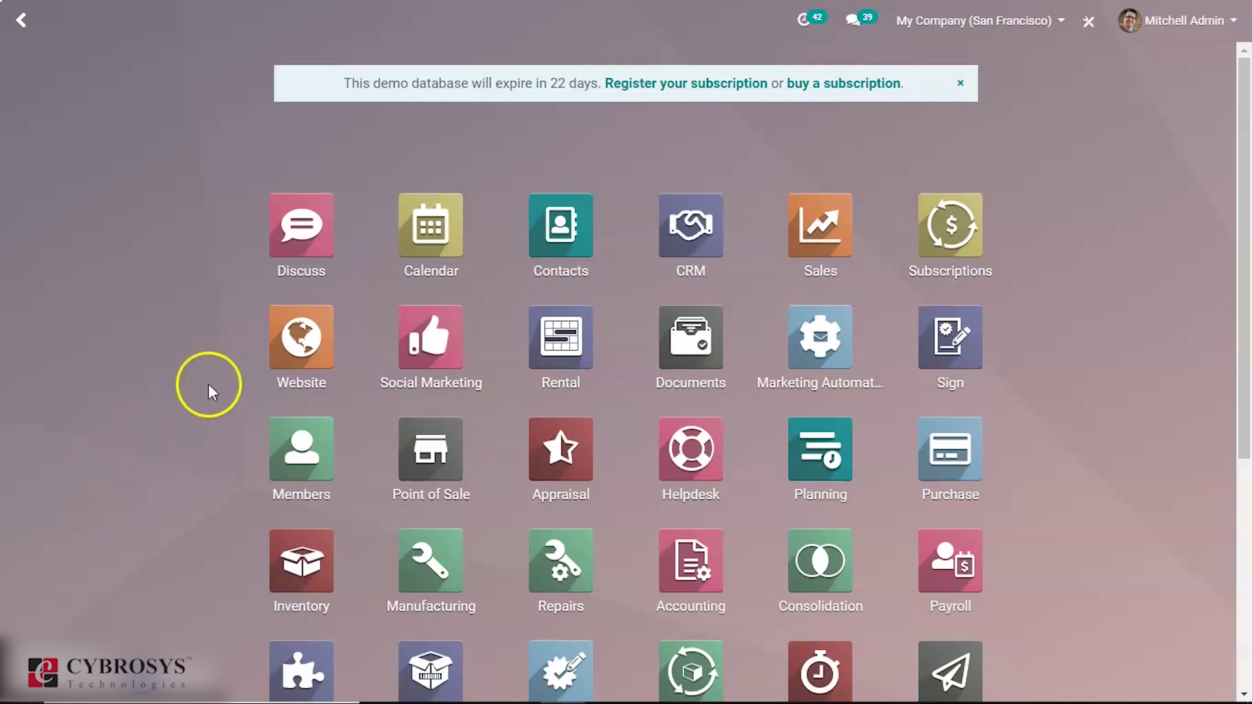
- Find the Manufacturing app from the home screen and open it
type("m")
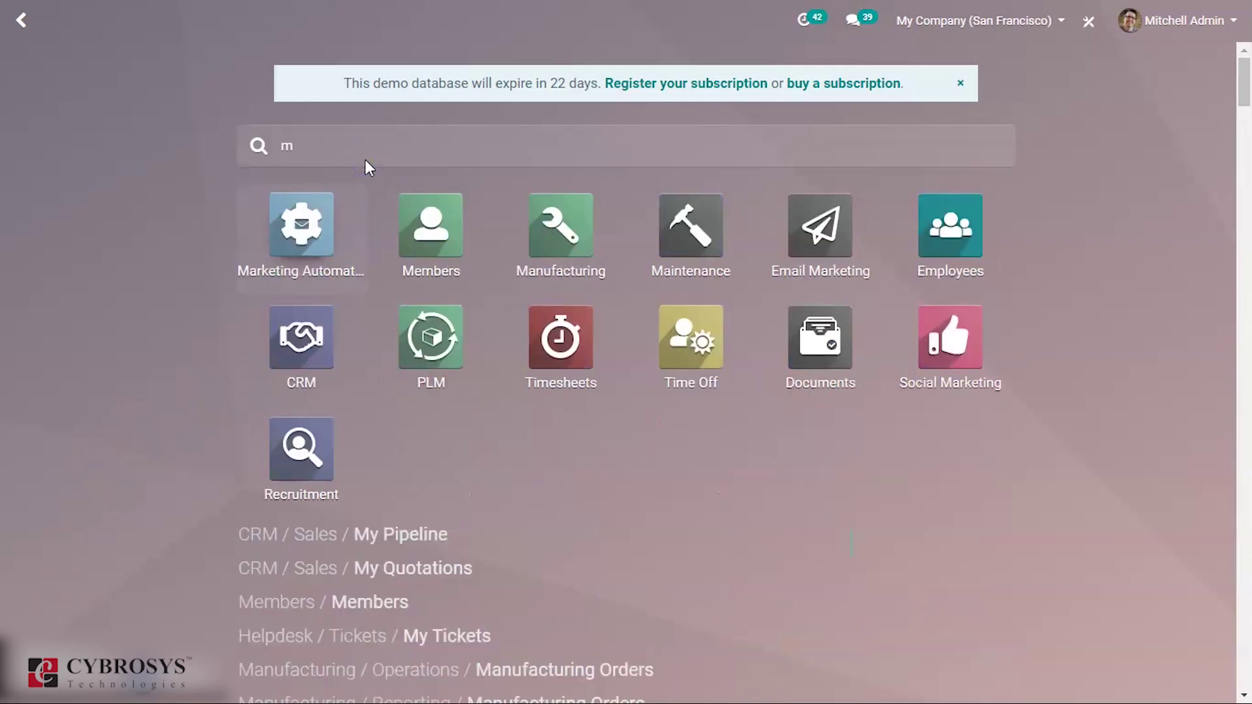
type("a")
left_click(425, 216)
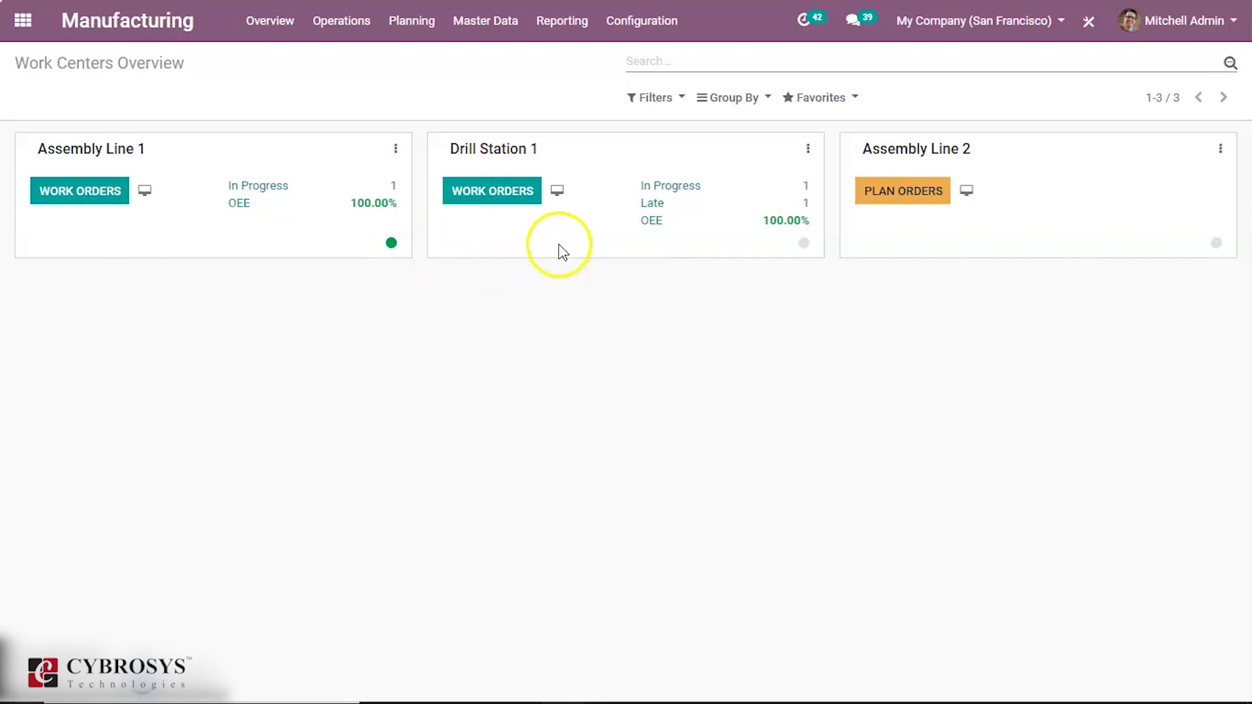
- Try blocking the Drill Station 1 work center with Material Availability as the loss reason, and cancel the block
left_click(803, 243)
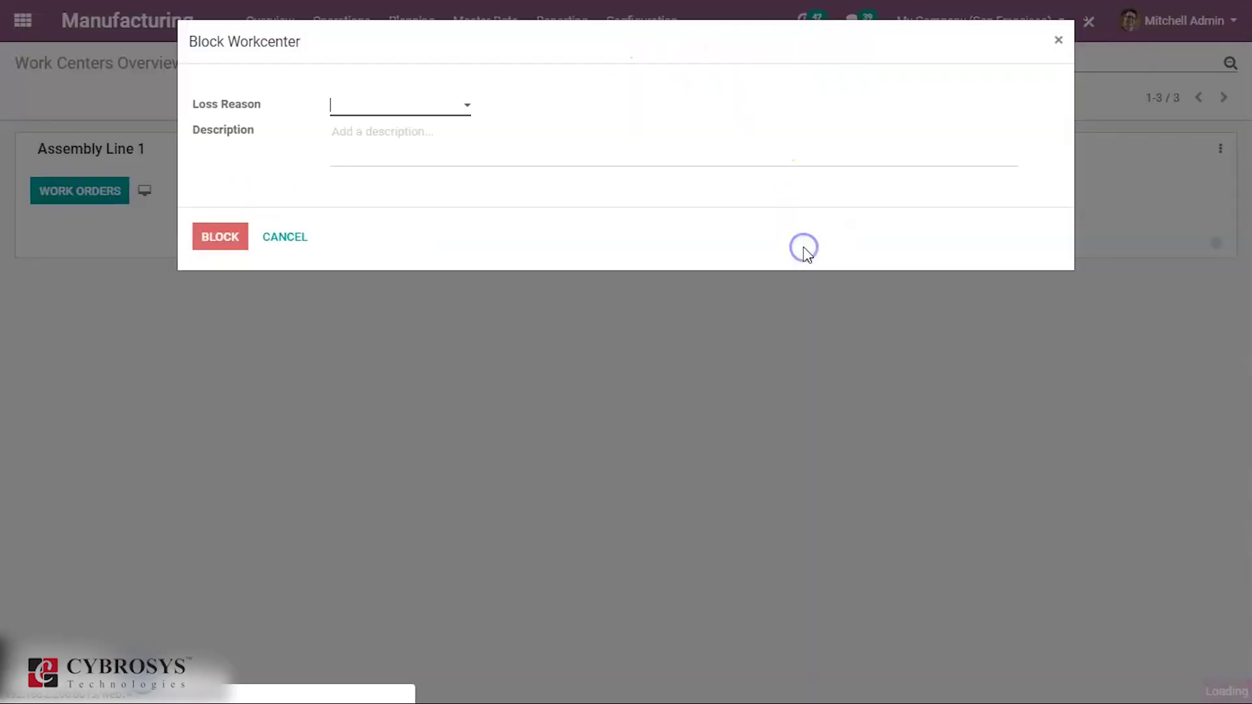
left_click(1063, 41)
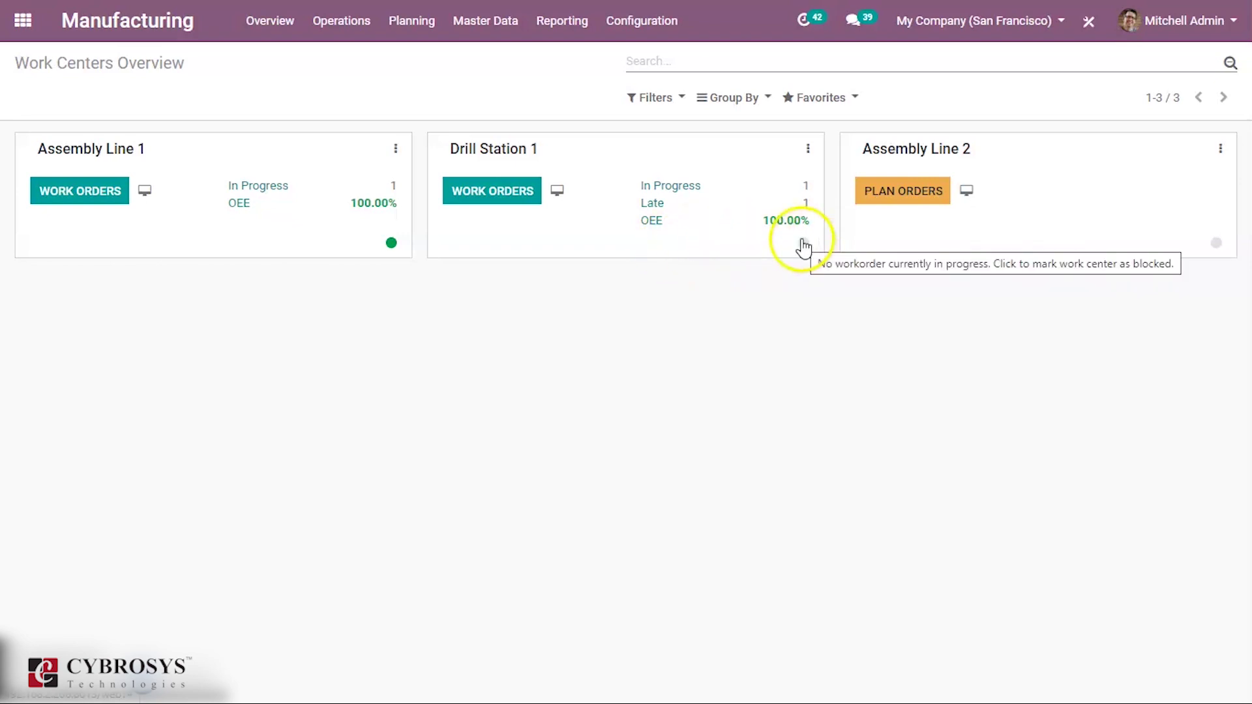
left_click(804, 244)
left_click(380, 104)
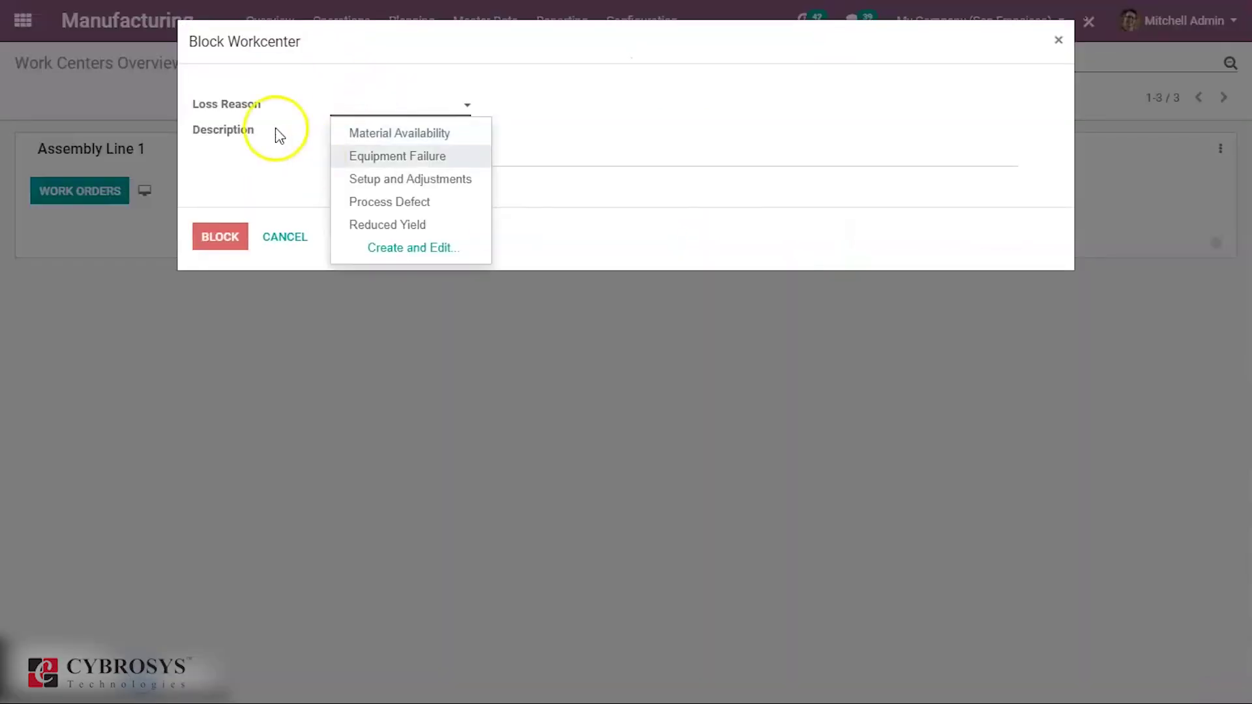
left_click(395, 131)
left_click(380, 143)
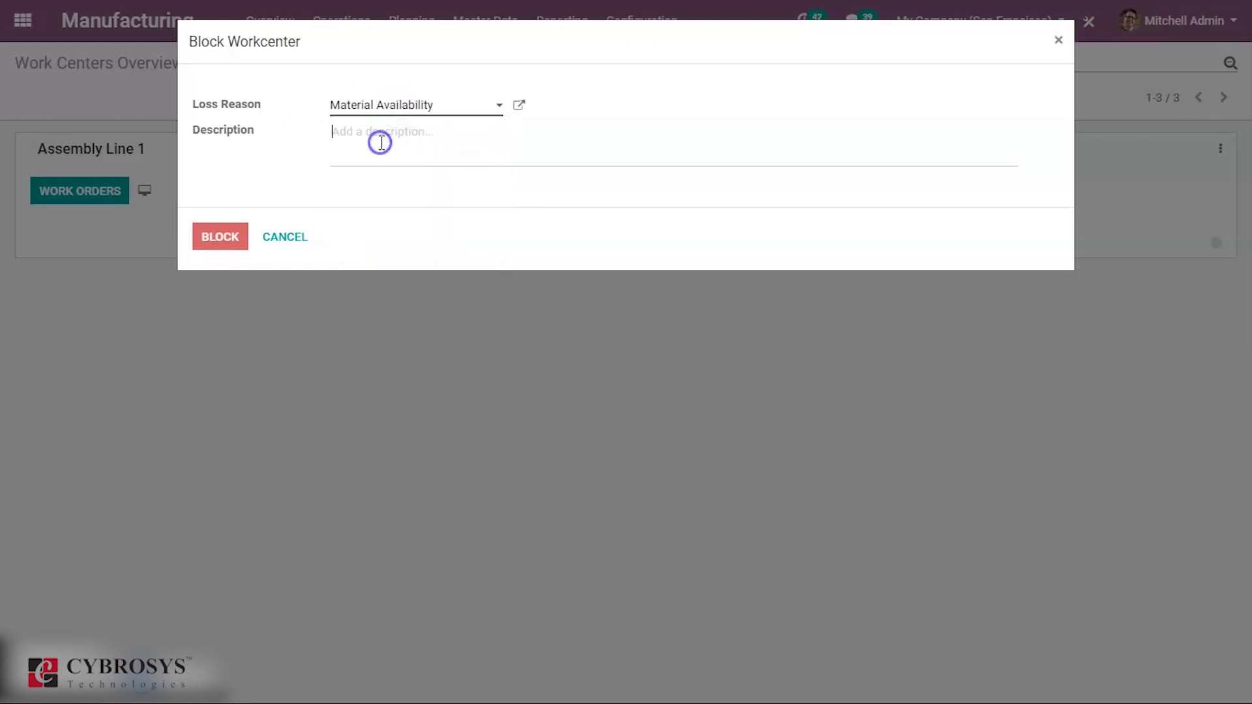
left_click(280, 238)
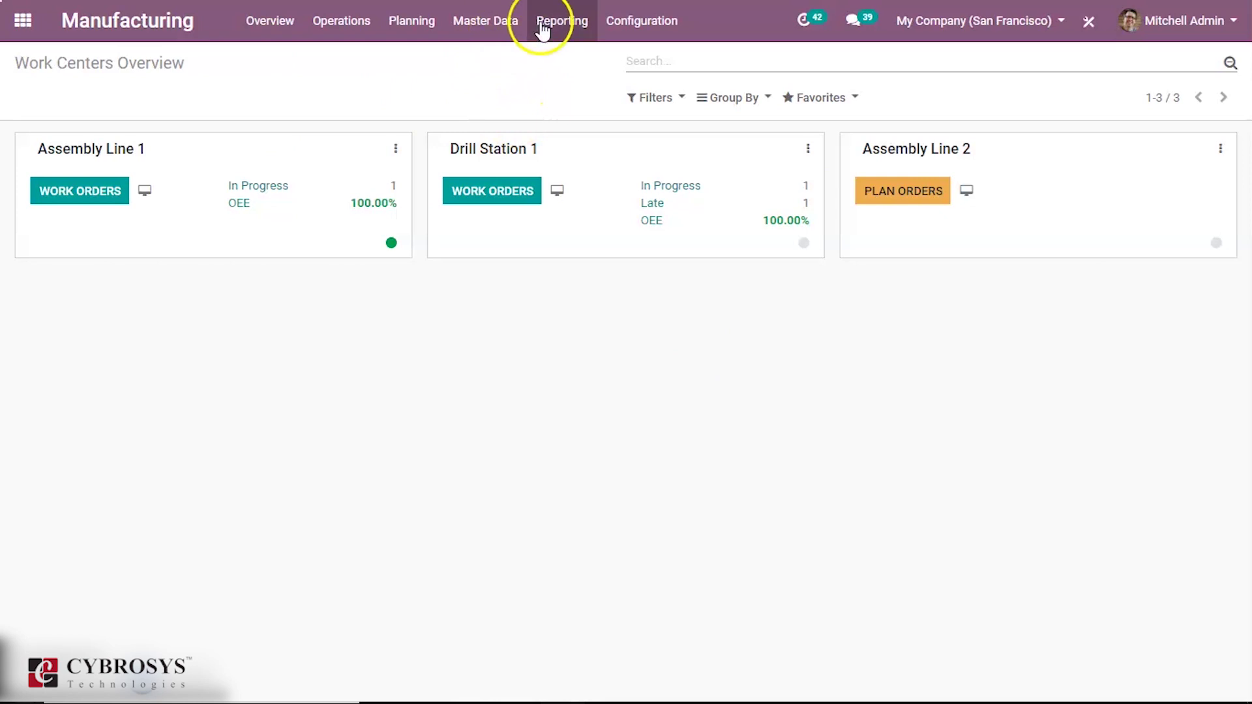
- Open the Bills of Materials list and start a new bill of materials
left_click(491, 22)
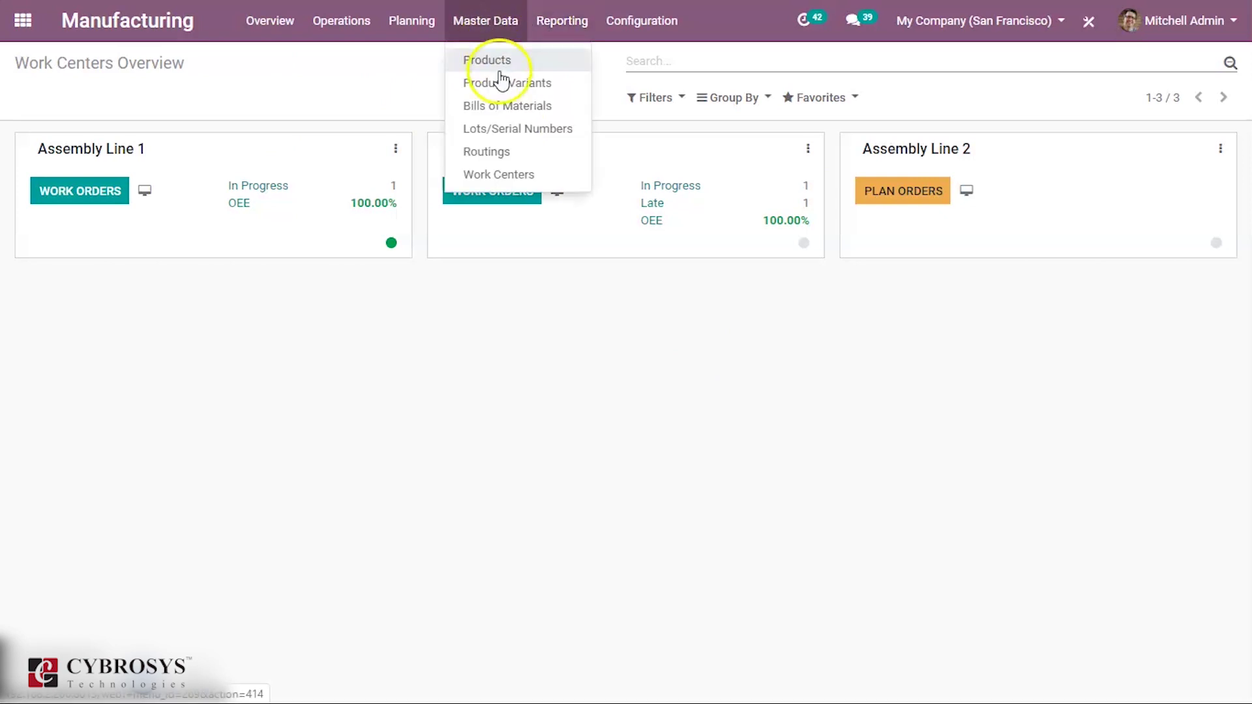
left_click(499, 116)
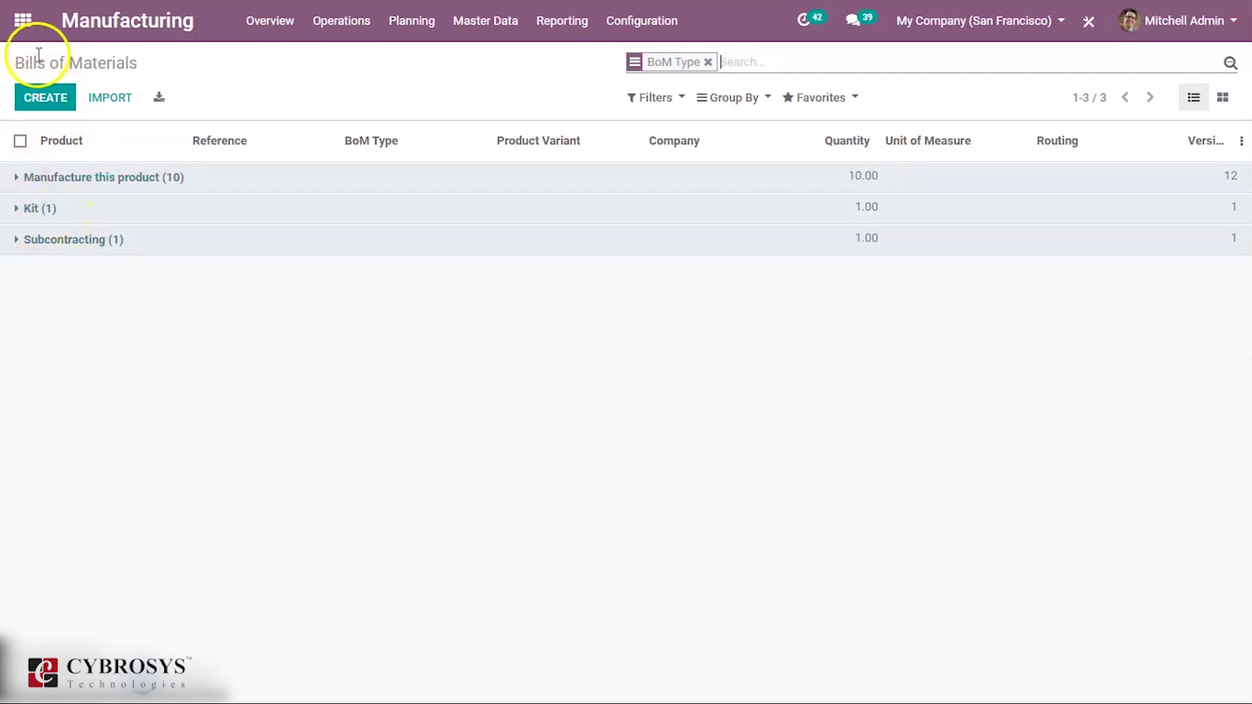
left_click(47, 103)
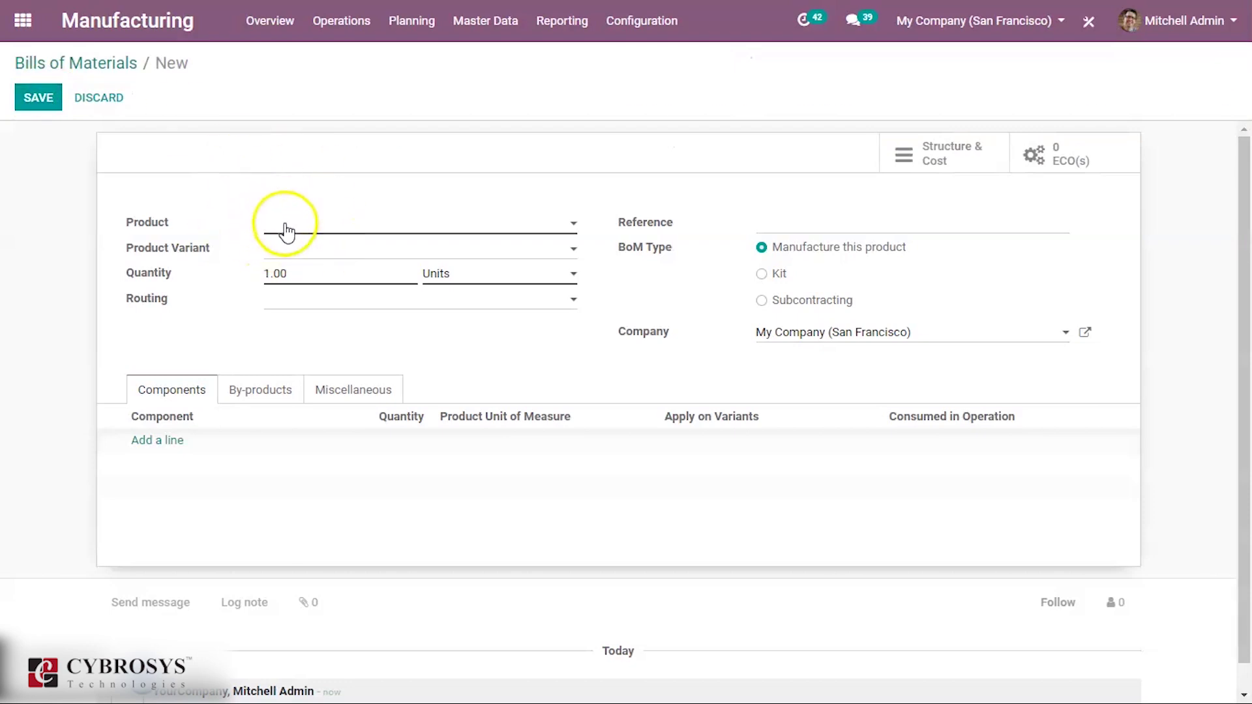
- Set the bill's product to [E-COM11] Cabinet with Doors, leaving the product variant empty
left_click(285, 226)
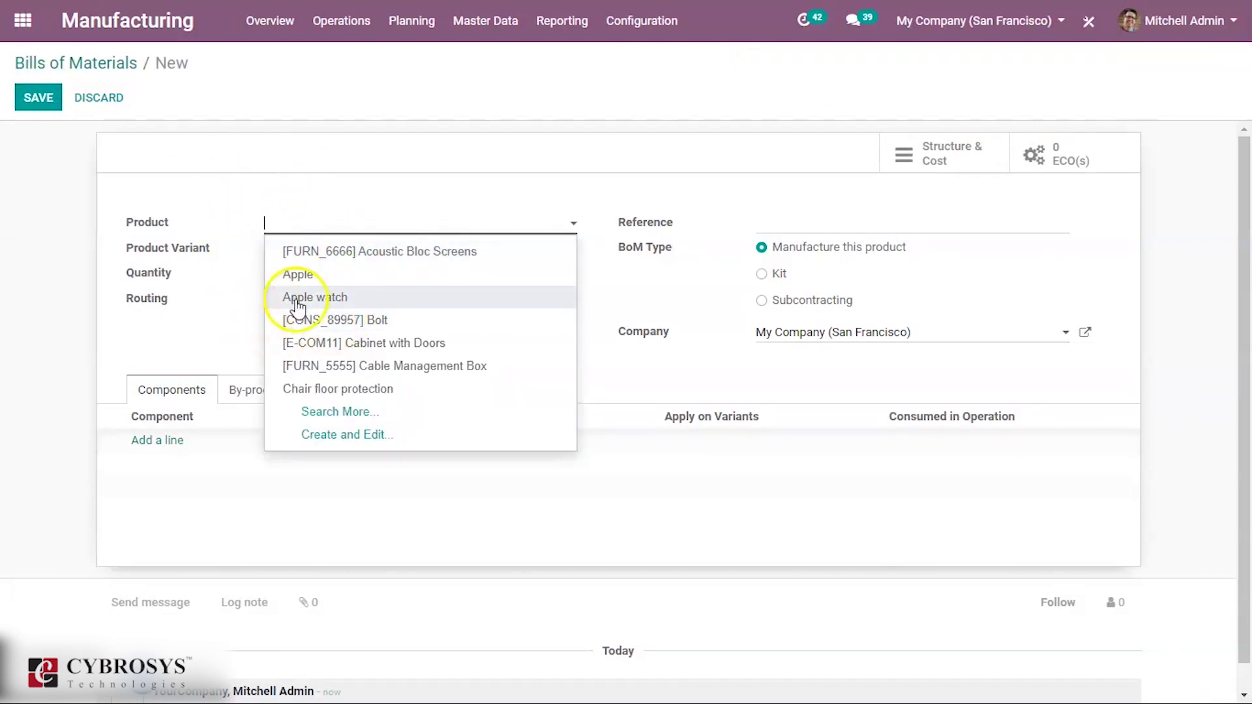
type("t")
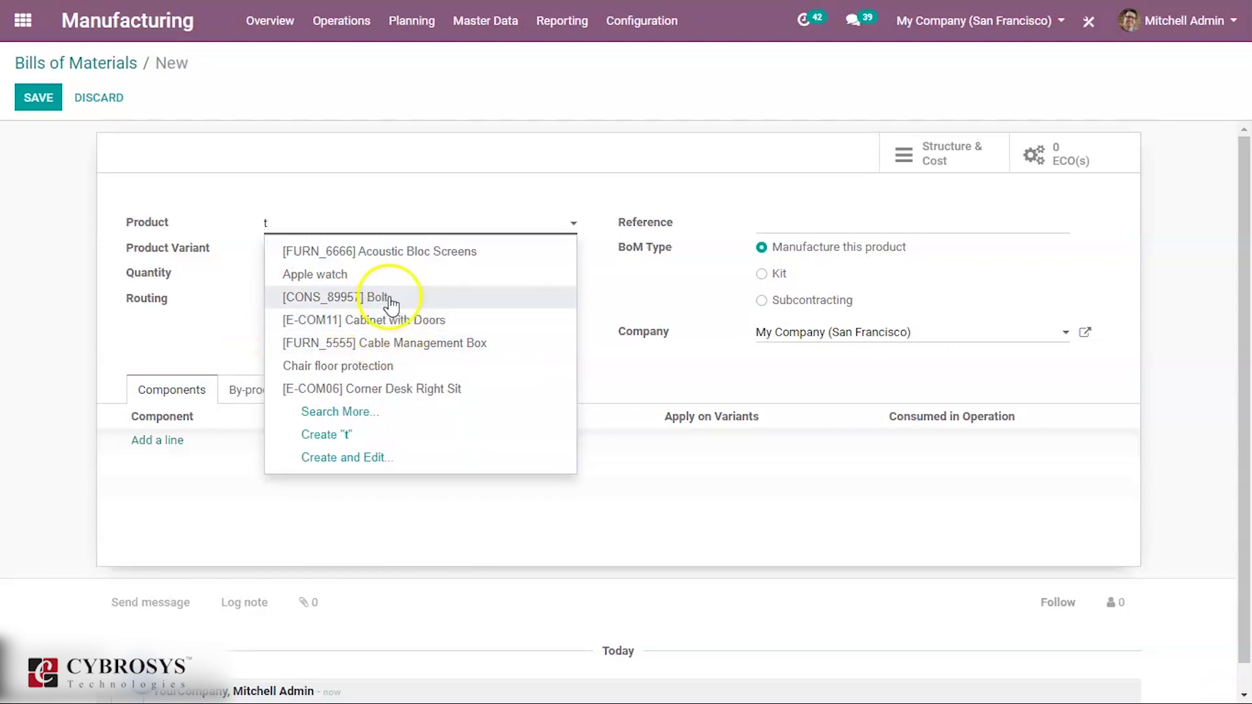
key("BackSpace")
left_click(419, 227)
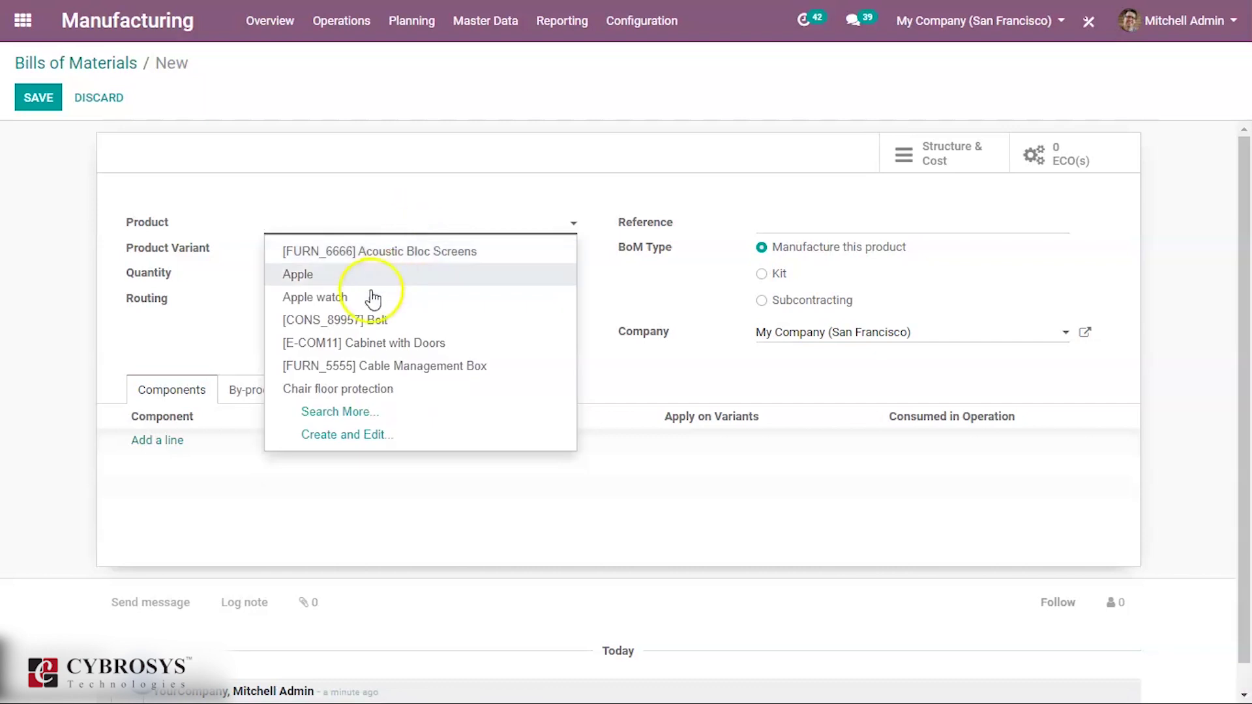
left_click(394, 345)
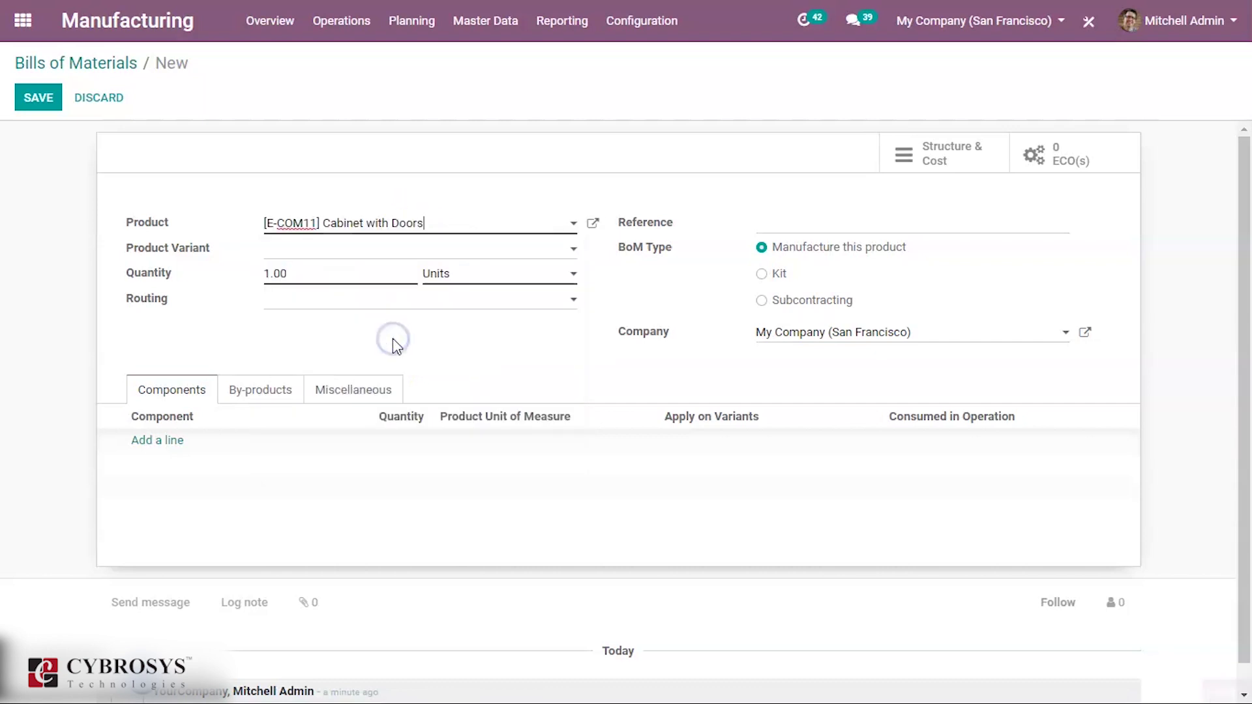
left_click(286, 252)
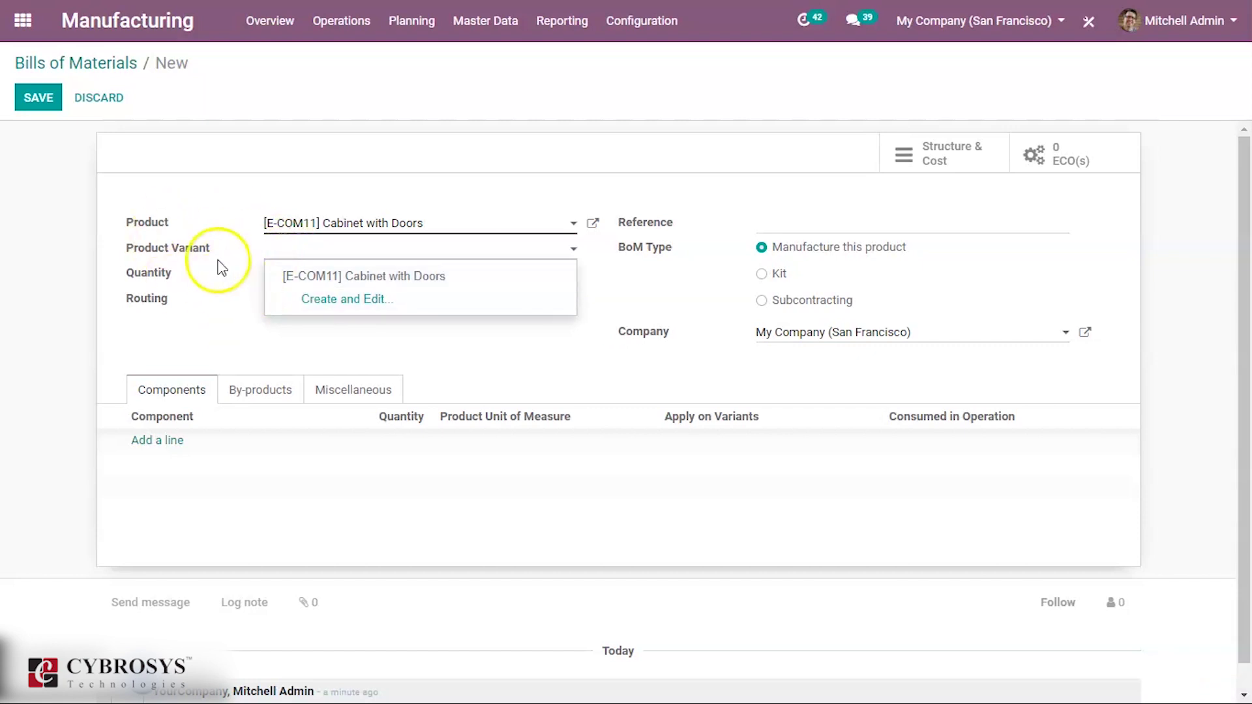
left_click(195, 279)
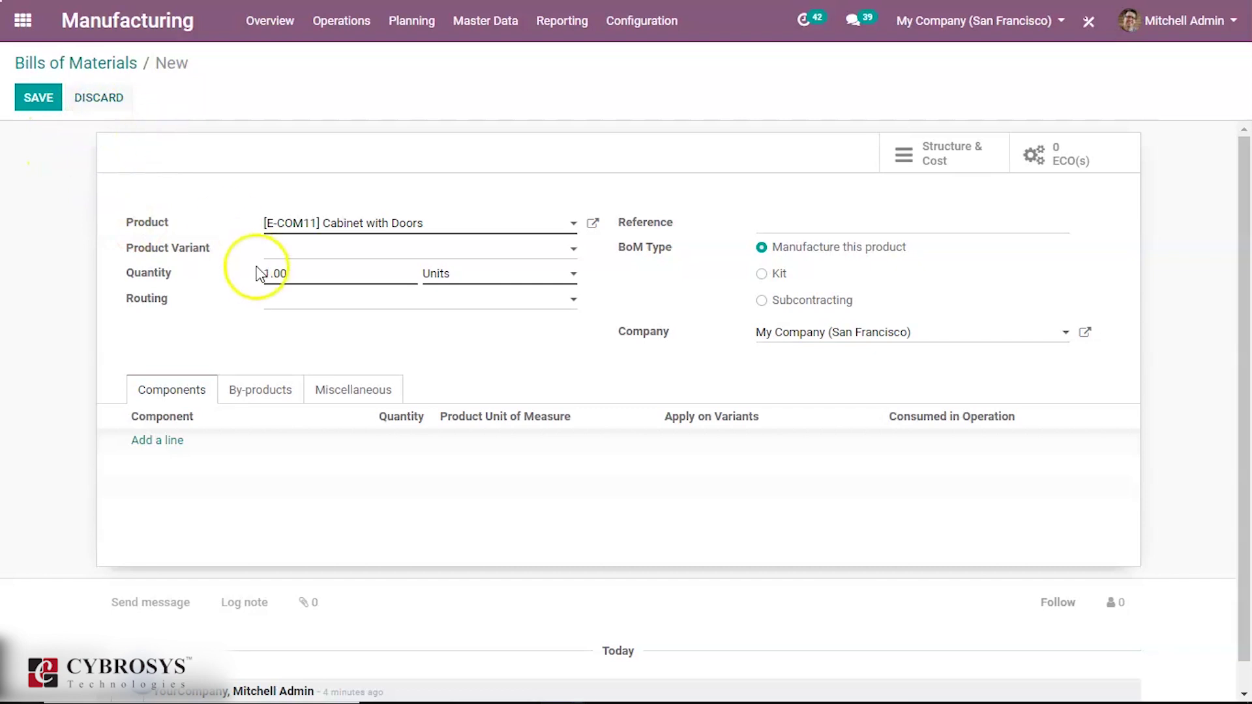
- Set the bill's quantity to 1 and its routing to Secondary Assembly
left_click(294, 260)
left_click(293, 272)
left_click_drag(296, 276, 240, 271)
key("BackSpace")
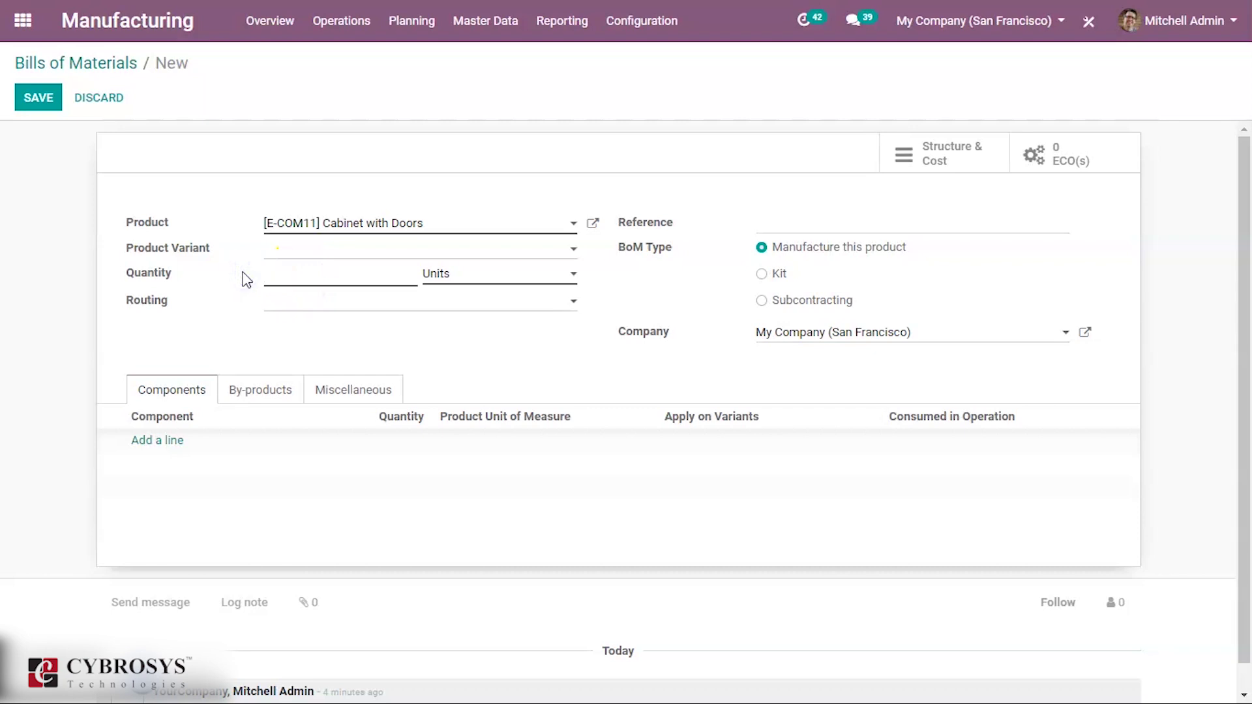
type("2")
key("BackSpace")
type("1")
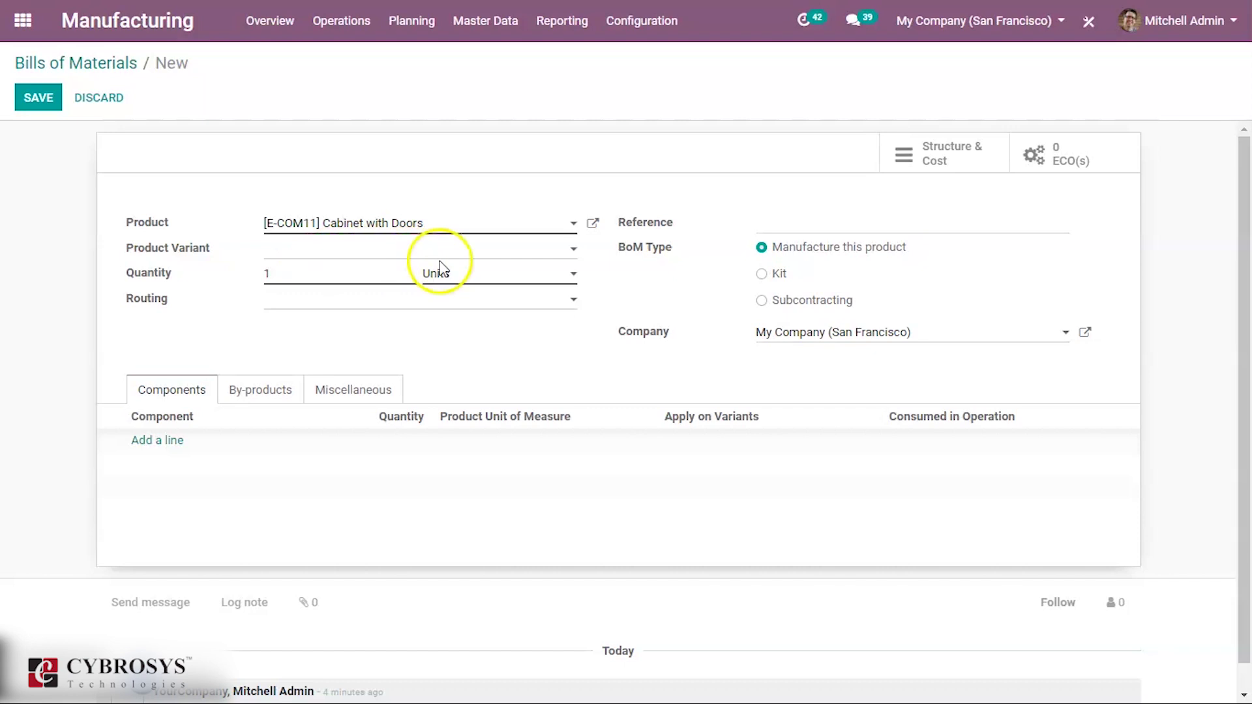
left_click(454, 274)
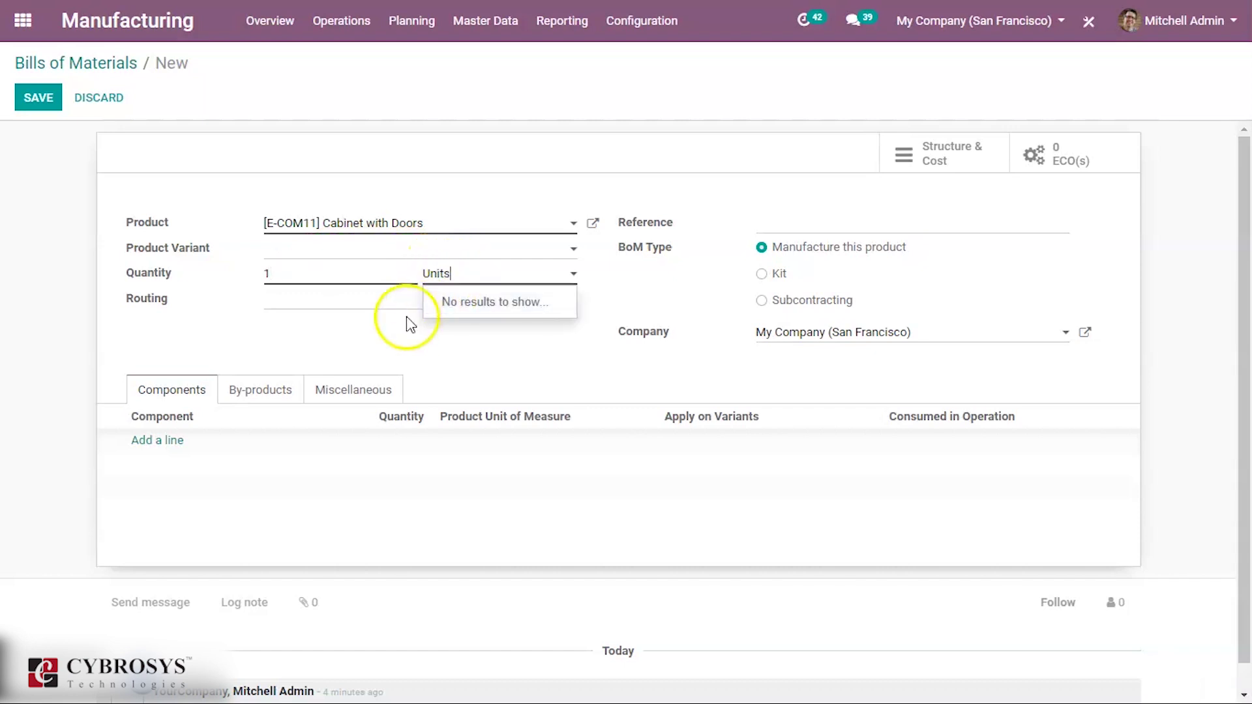
left_click(331, 302)
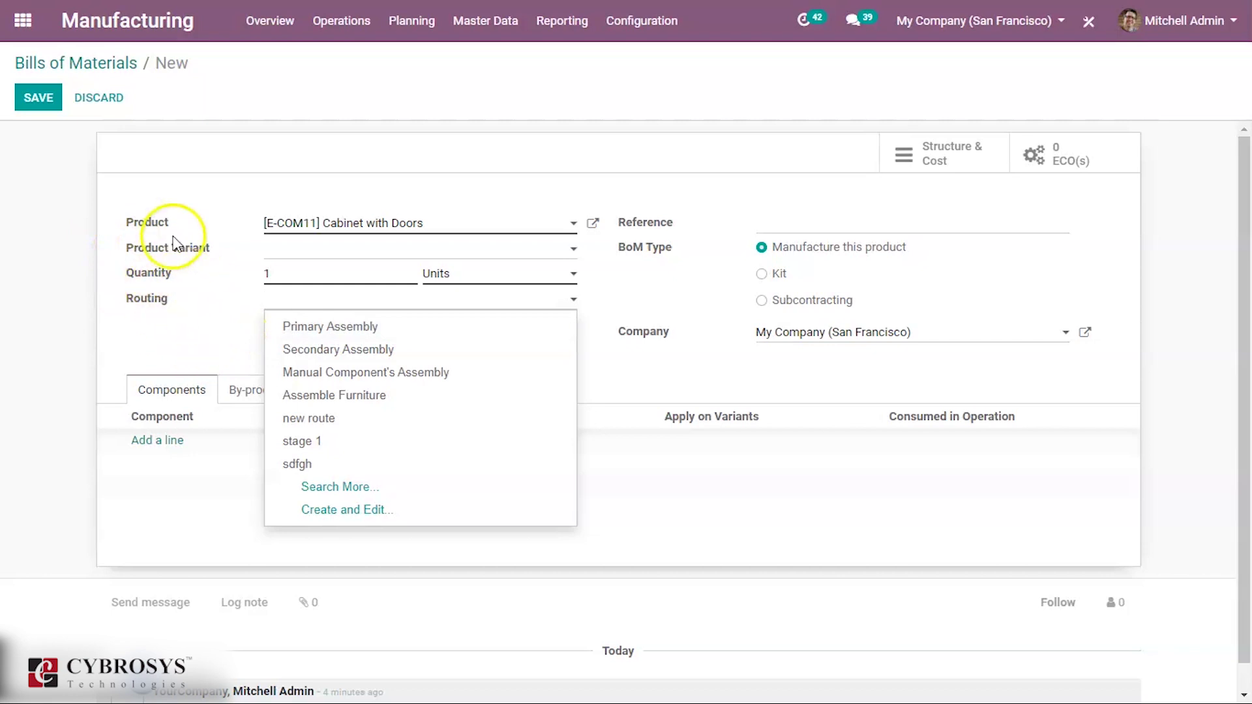
left_click(340, 350)
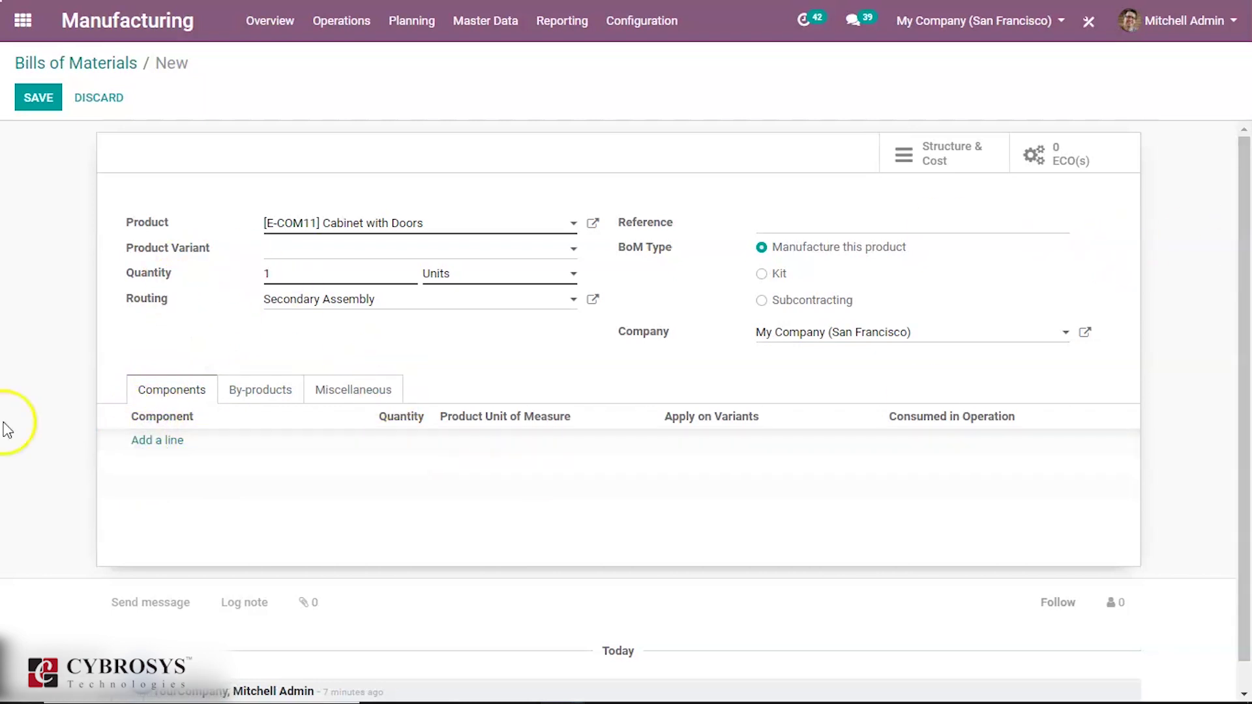
- Add the component [CONS_25630] Screw to the bill with a quantity of 2
left_click(157, 441)
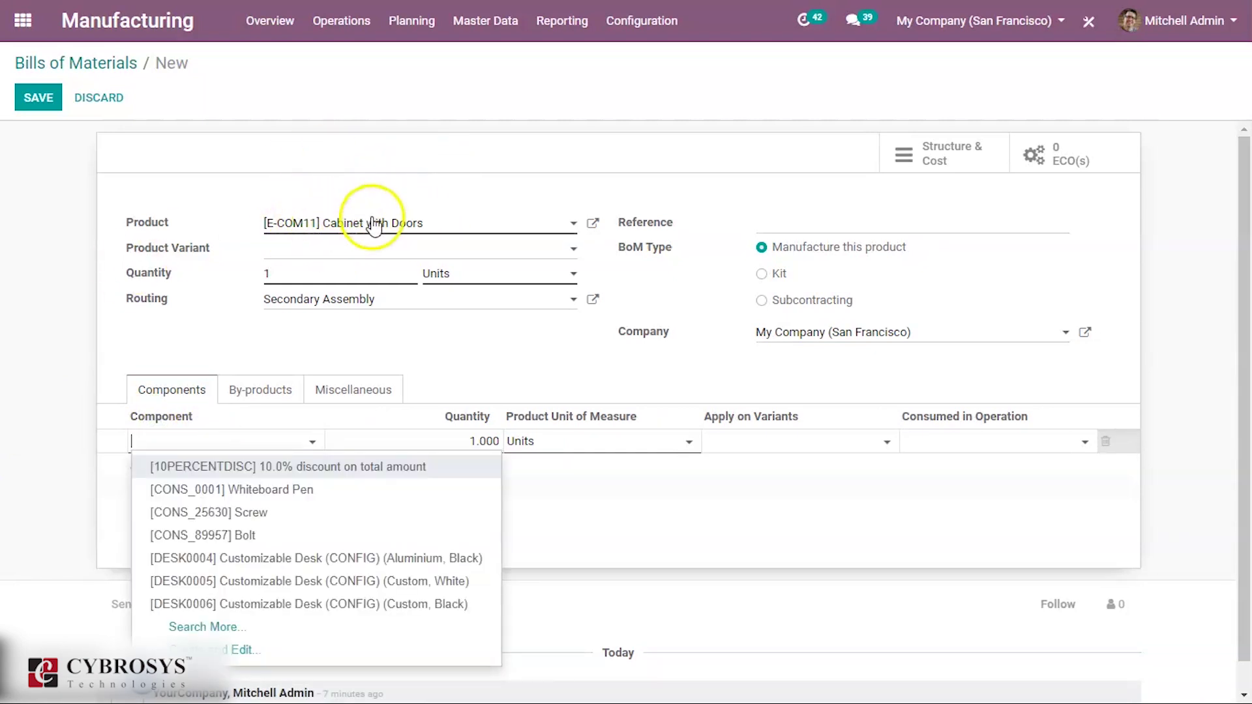
left_click(252, 513)
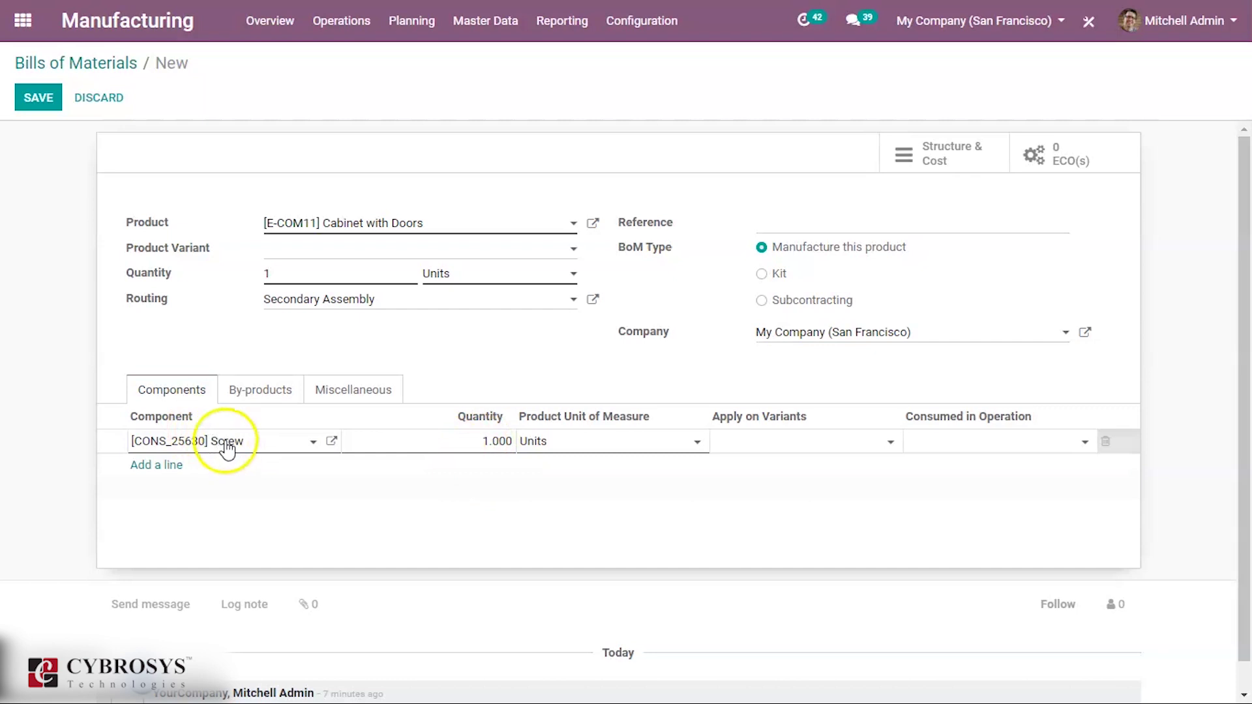
left_click(500, 444)
key("BackSpace")
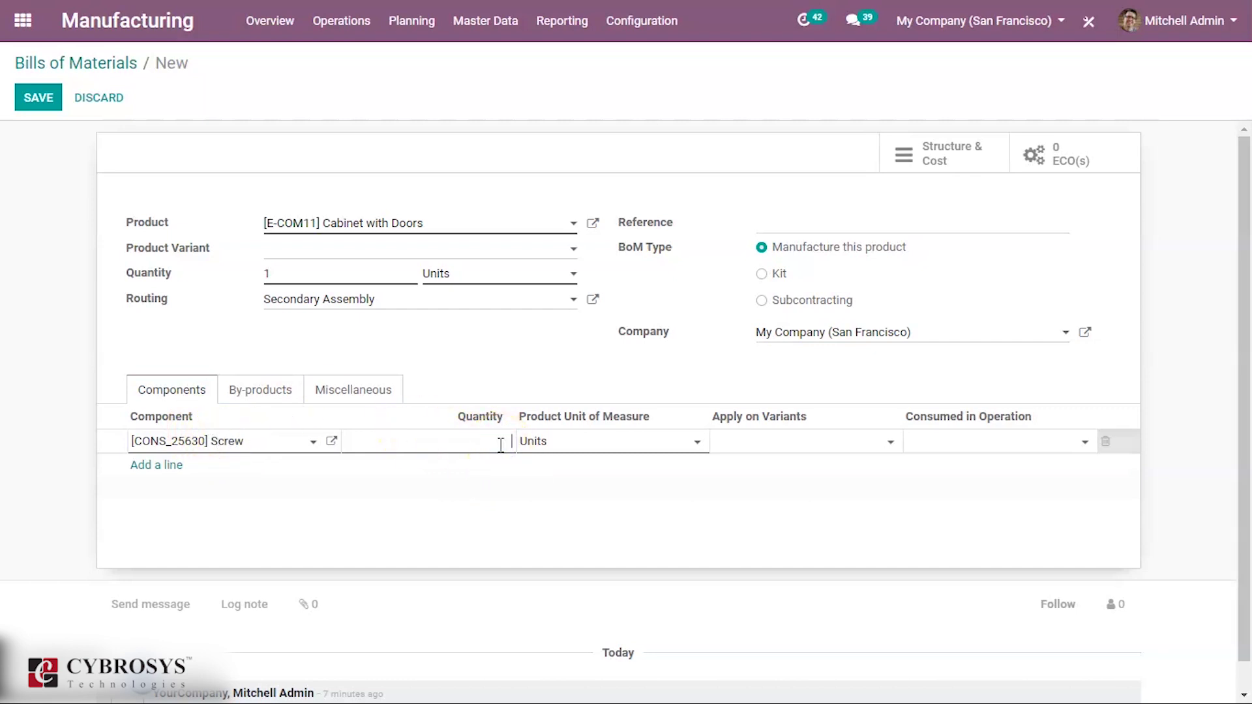
left_click(644, 503)
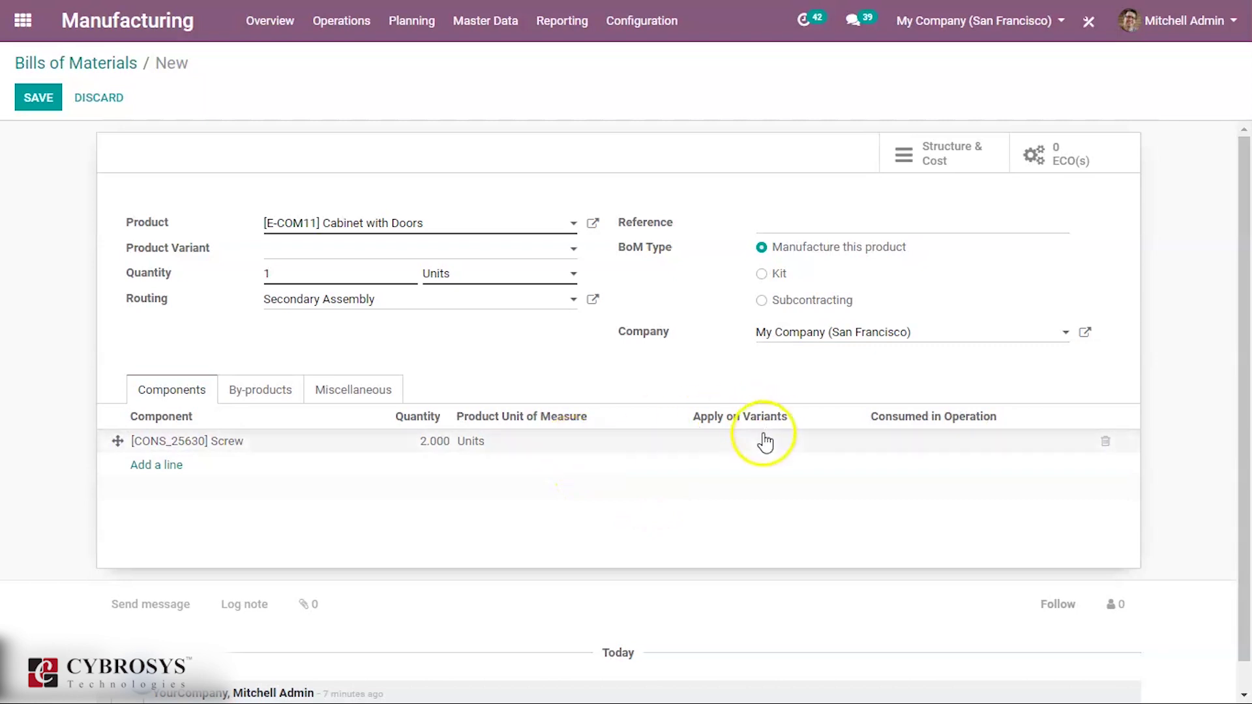
- Set the Screw component to be consumed in the Packing operation, leaving its variants empty
left_click(728, 441)
left_click(729, 441)
left_click(611, 513)
left_click(939, 437)
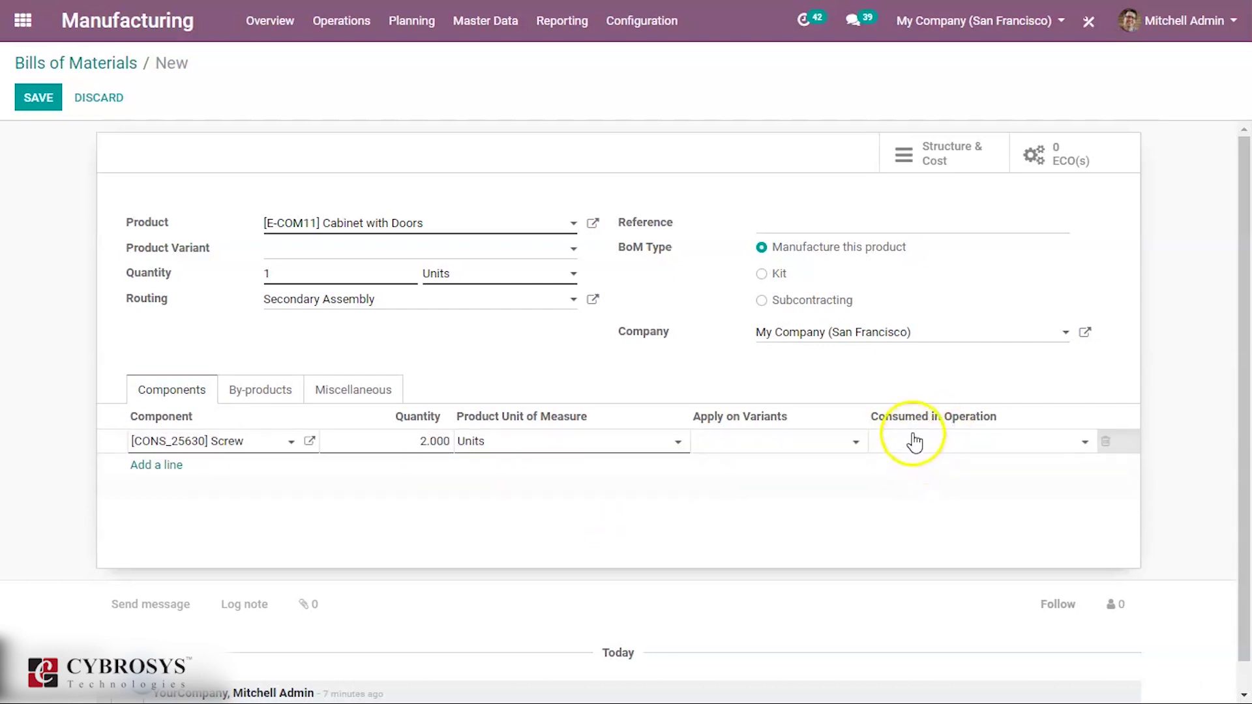
left_click(913, 440)
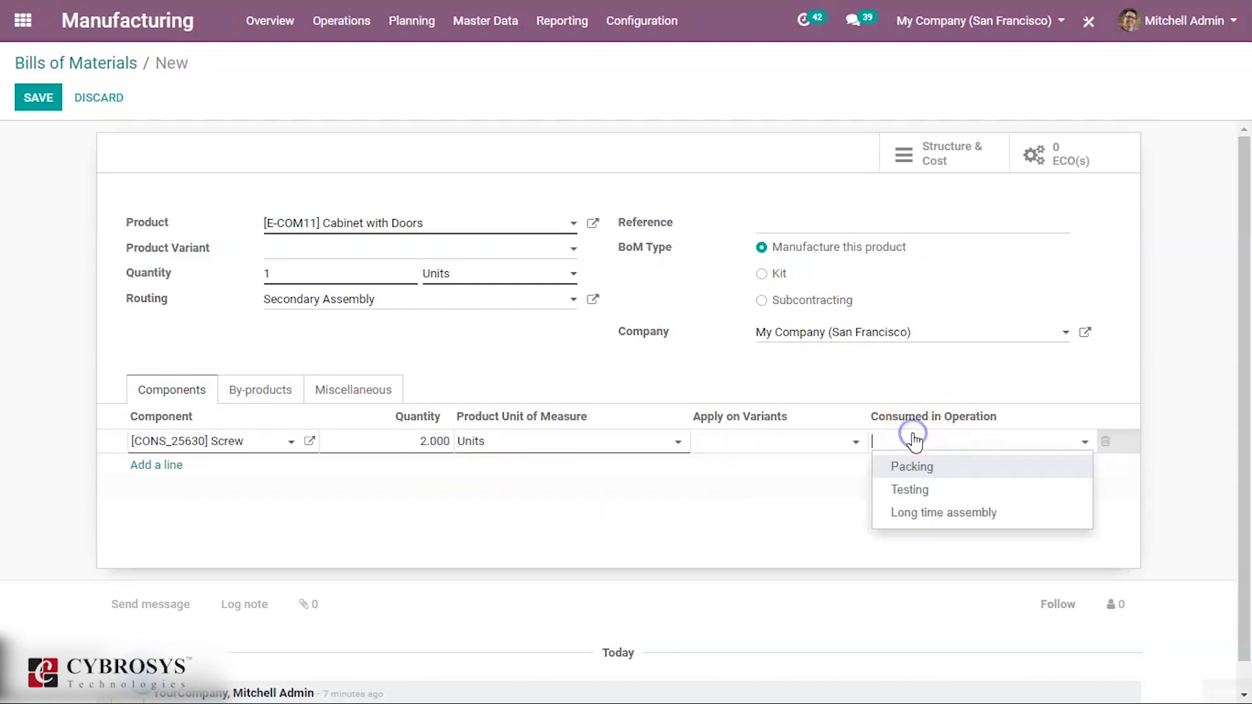
left_click(910, 475)
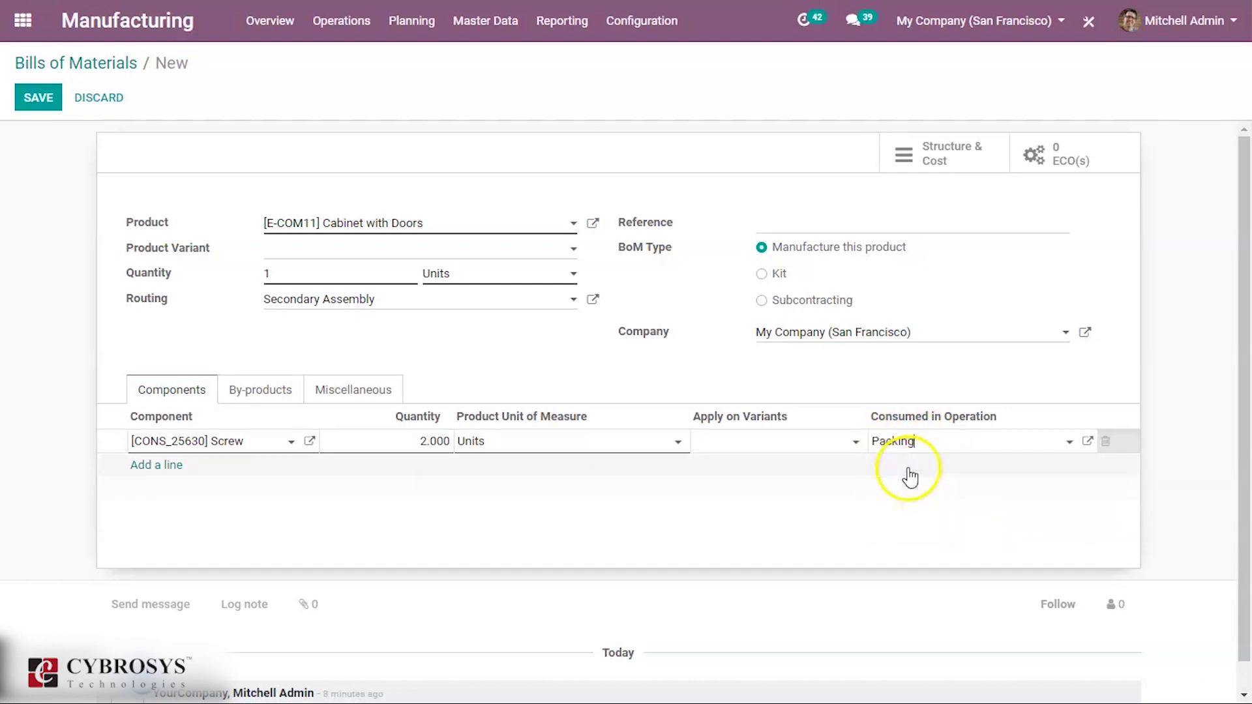
- Add the component [CONS_89957] Bolt, consumed in the Testing operation, and save the bill of materials
left_click(145, 465)
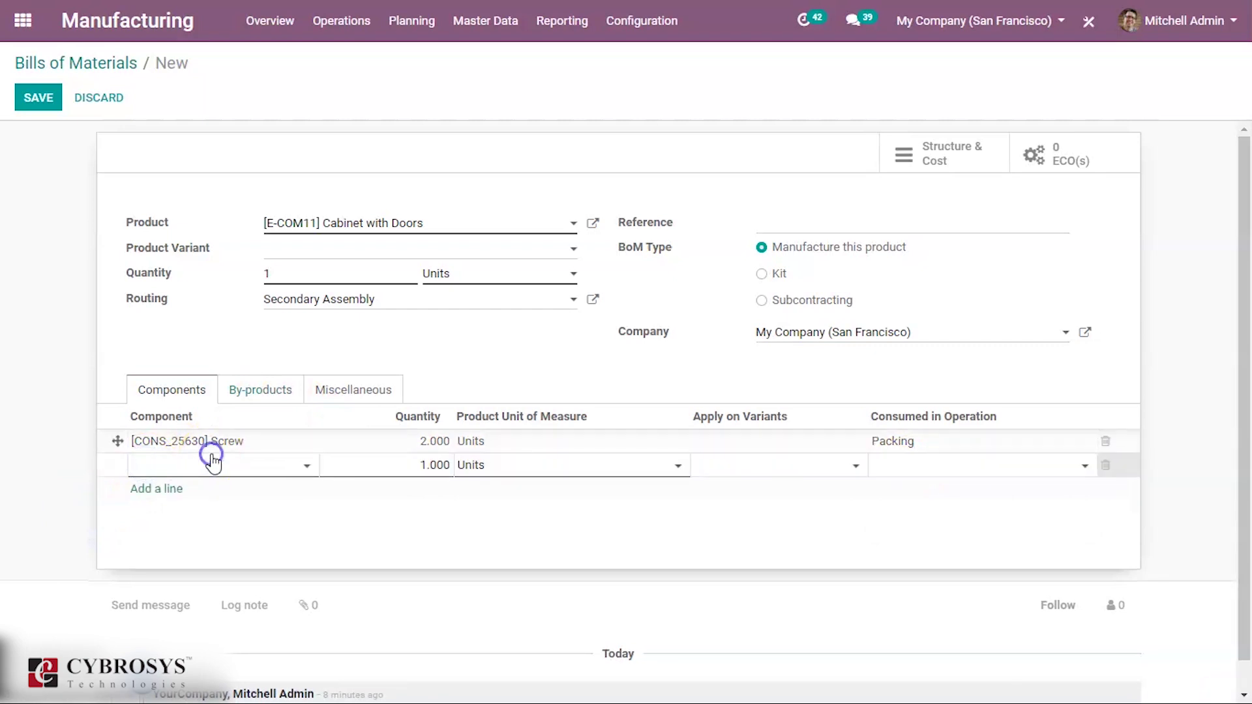
left_click(190, 466)
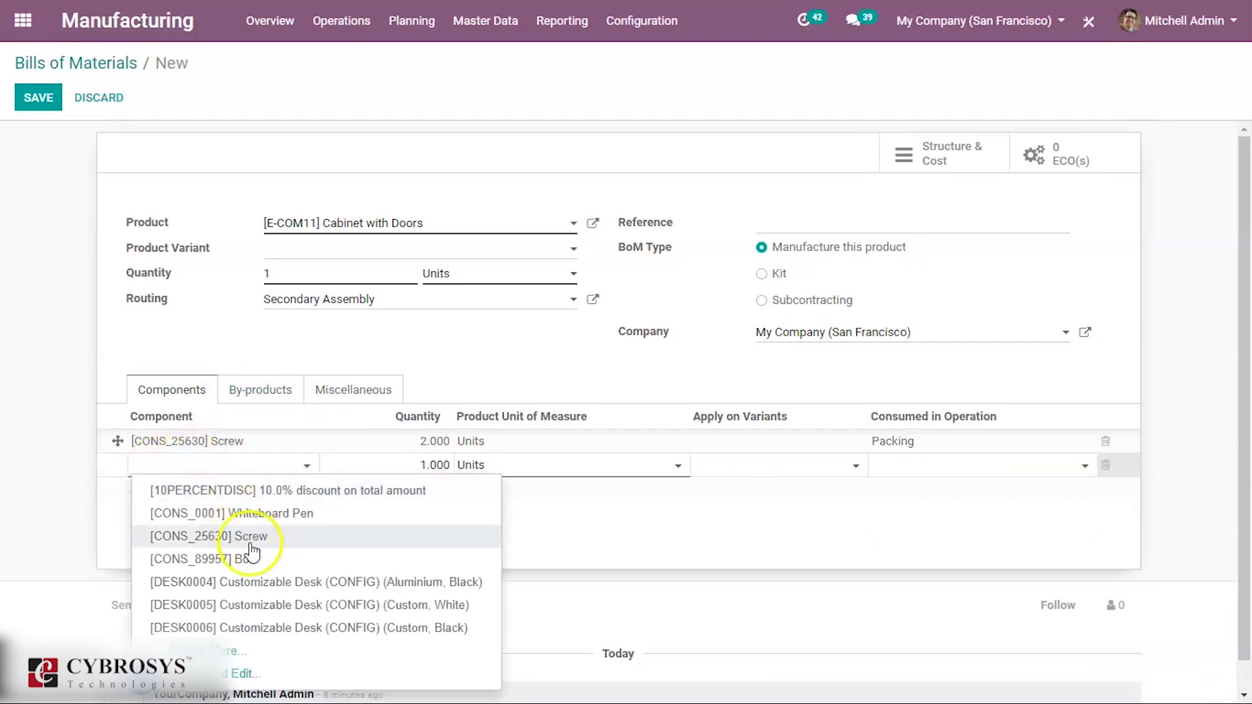
left_click(222, 560)
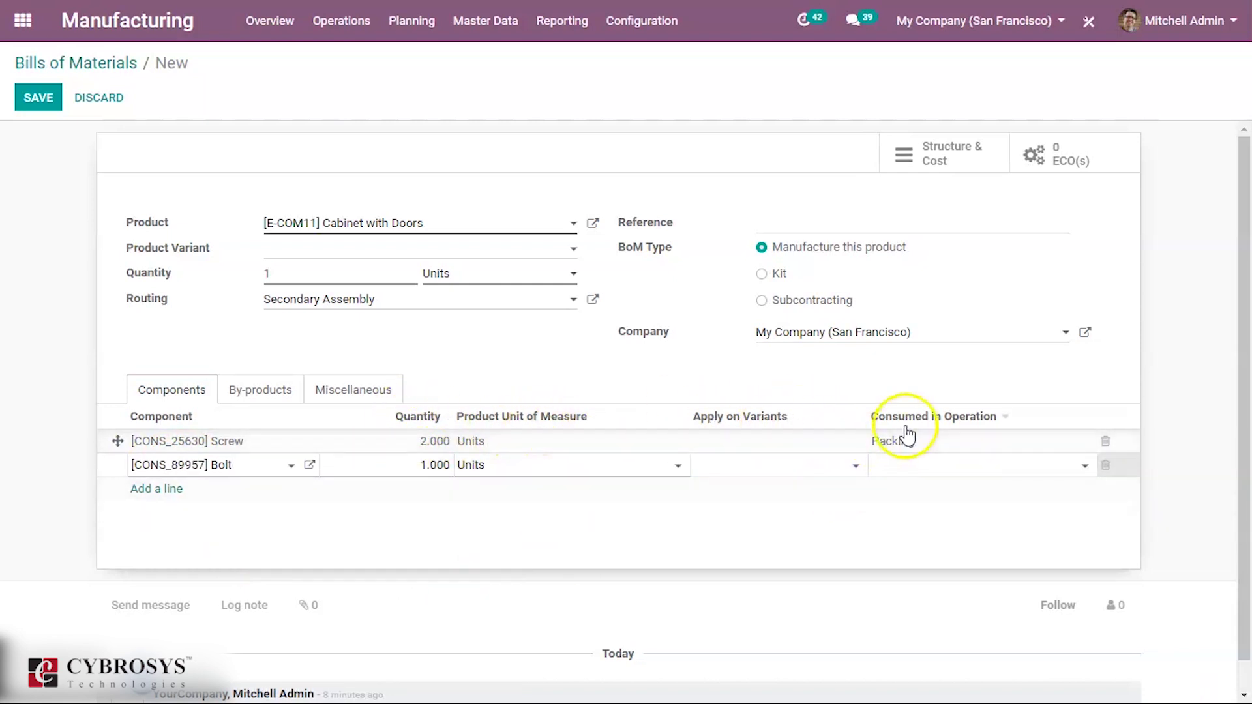
left_click(903, 466)
left_click(907, 515)
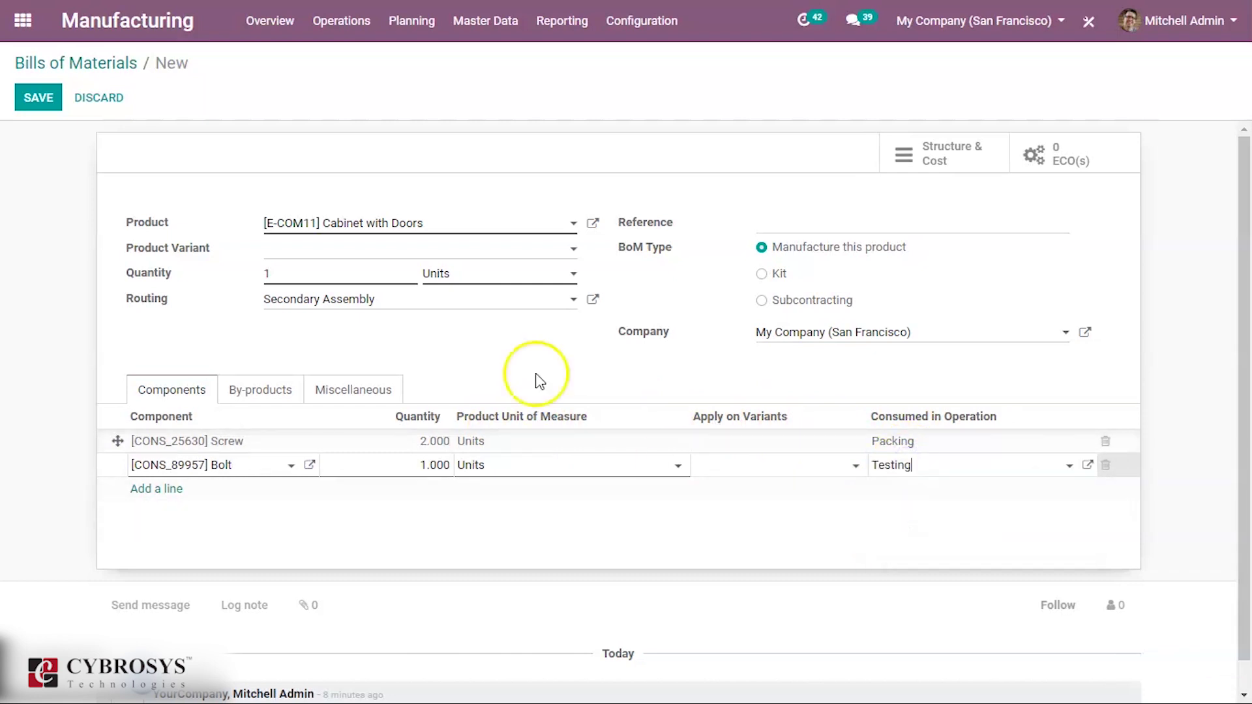
key("alt+s")
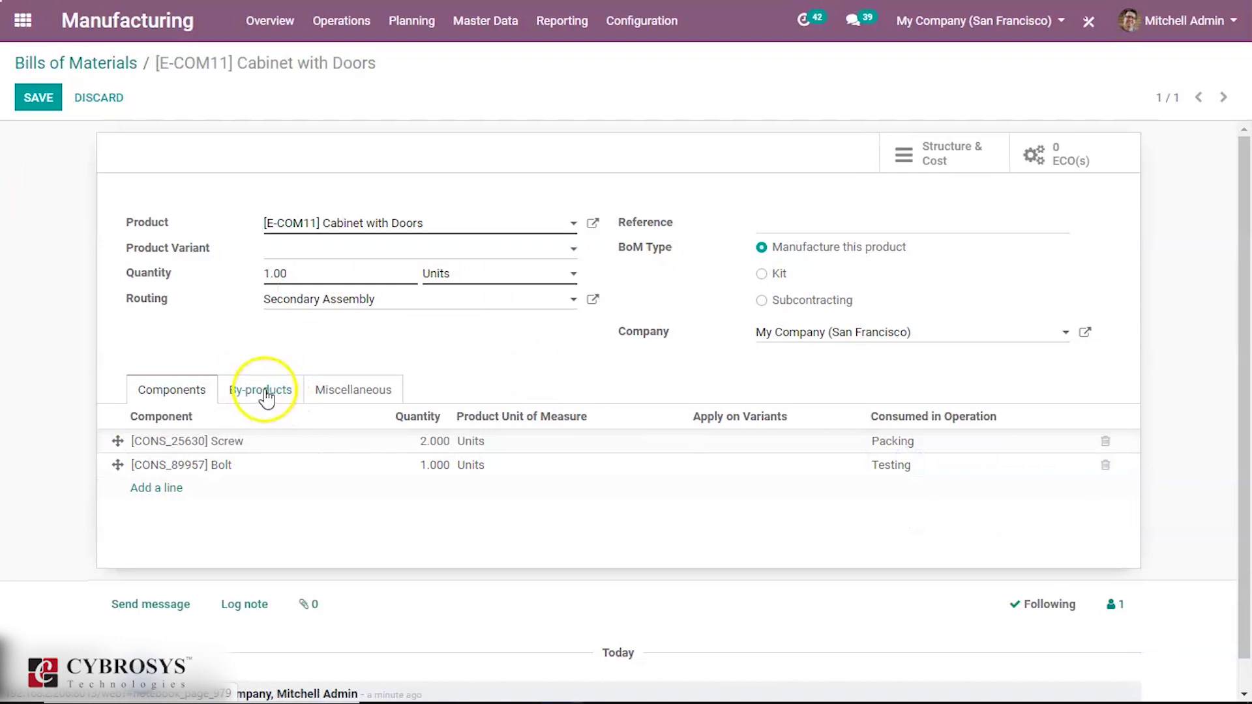
left_click(255, 390)
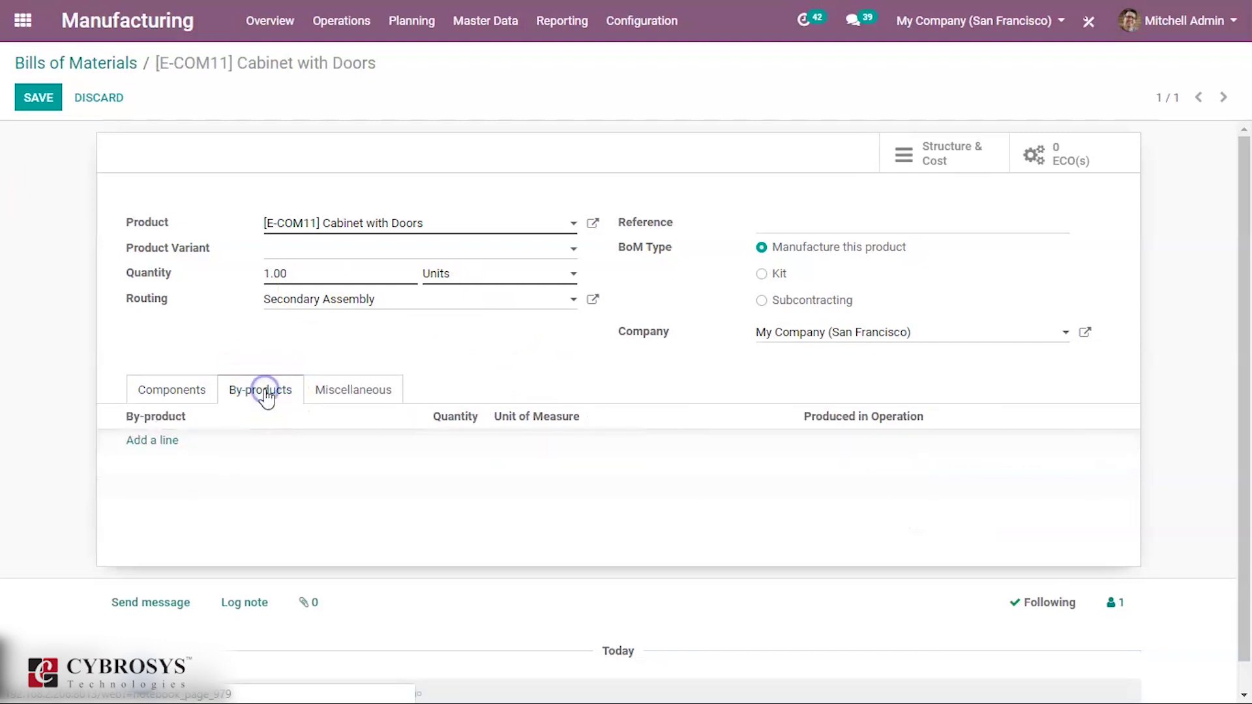
left_click(158, 442)
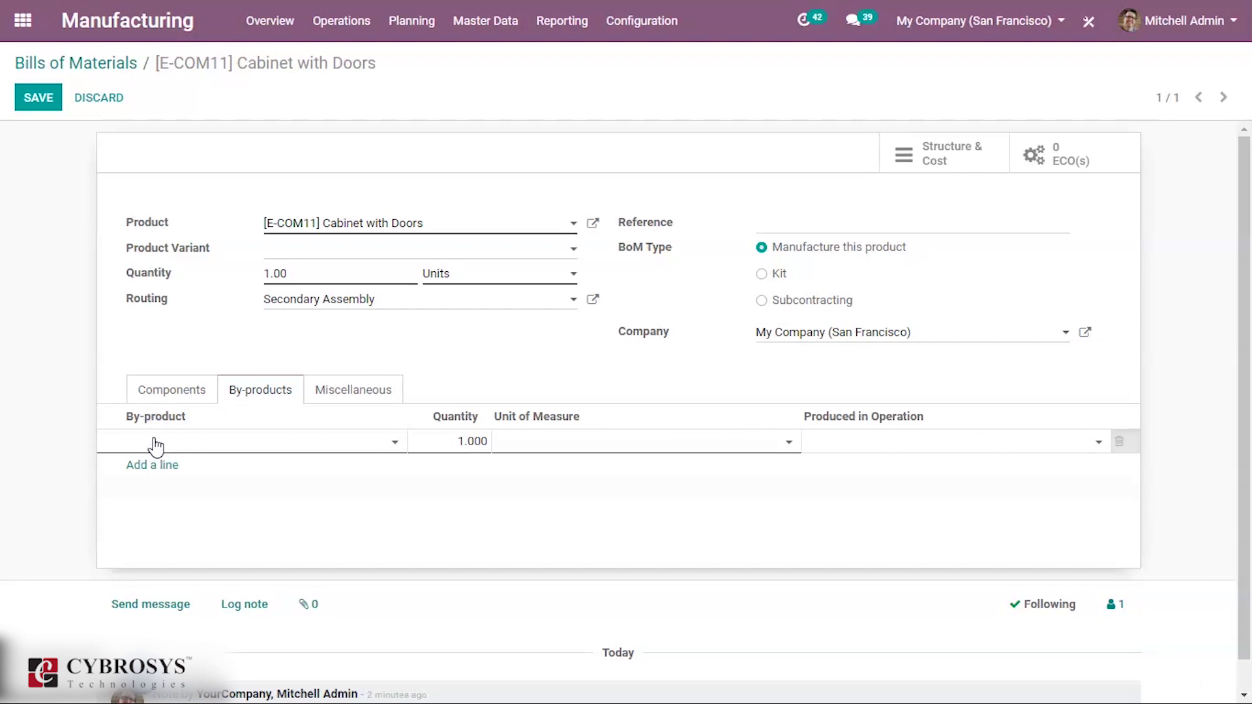
left_click(158, 443)
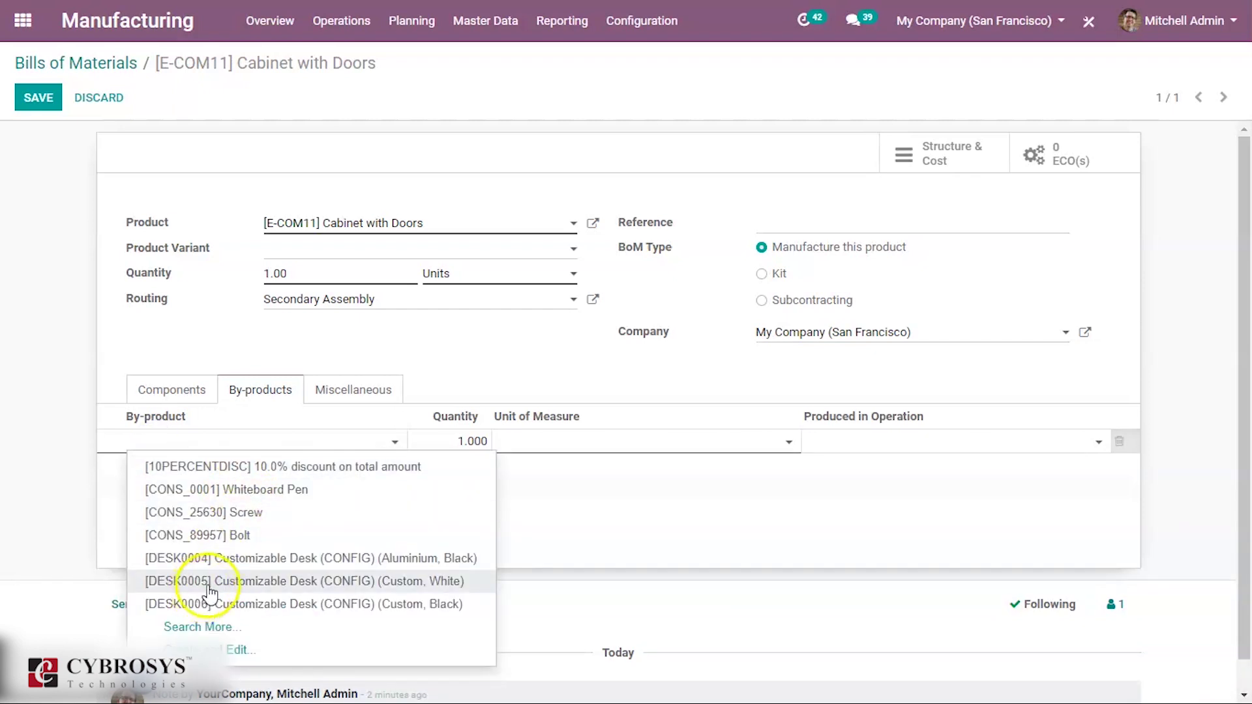
left_click(146, 356)
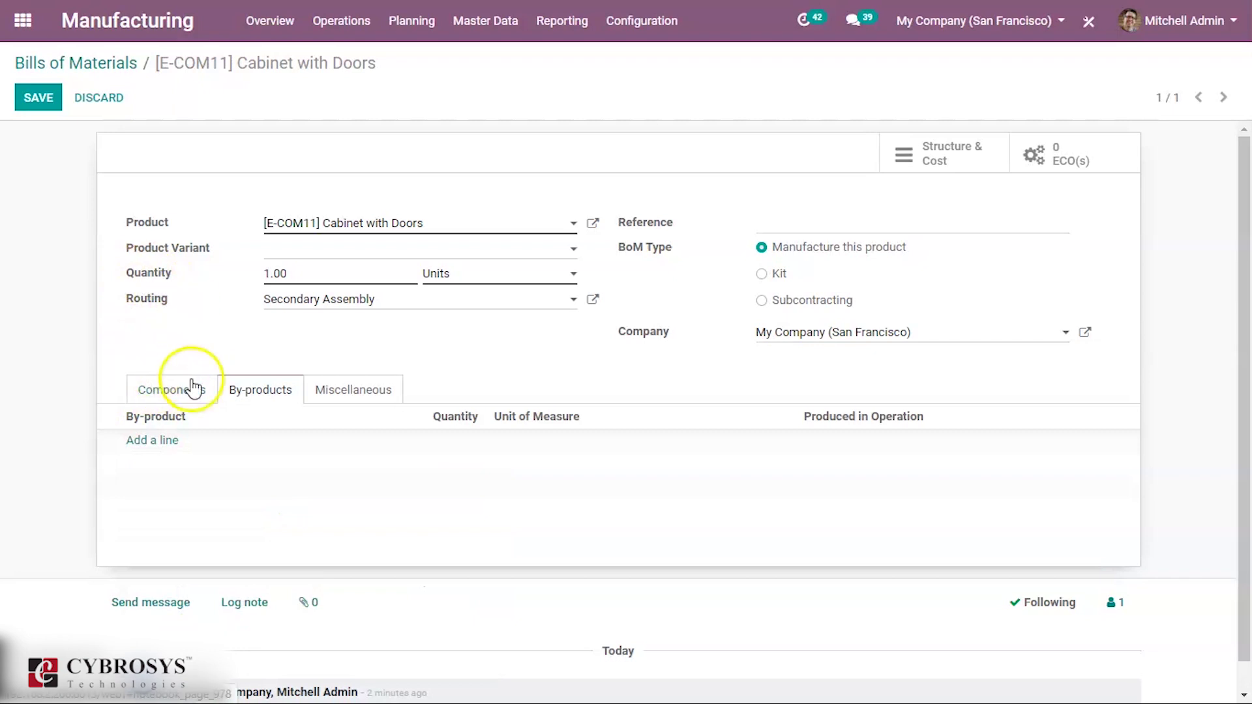
- Set the bill's manufacturing readiness to "When all components are available"
left_click(328, 388)
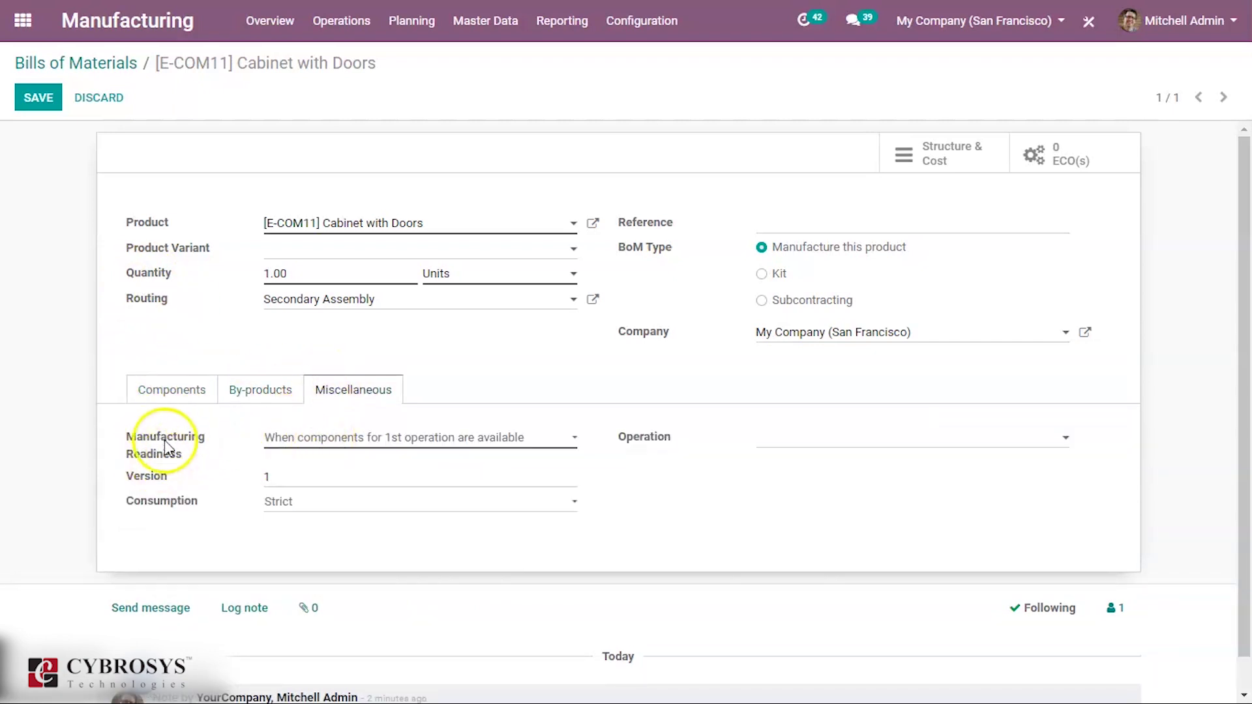
left_click(309, 448)
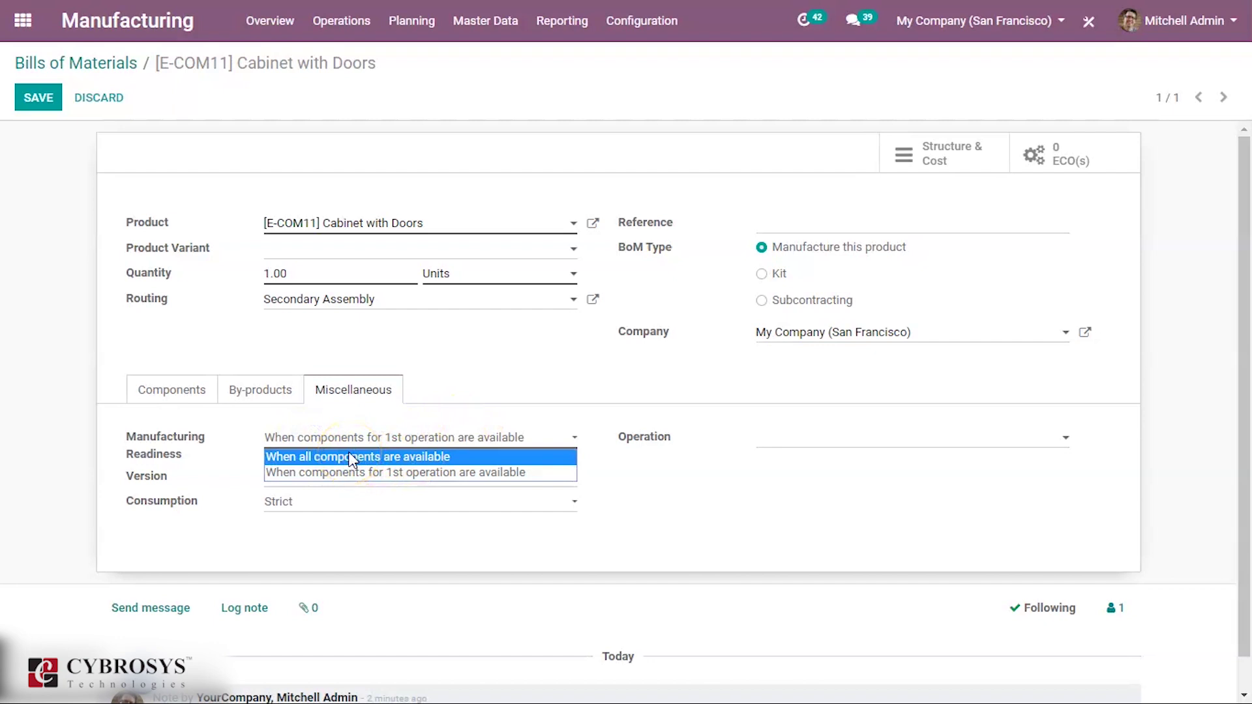
mouse_move(193, 447)
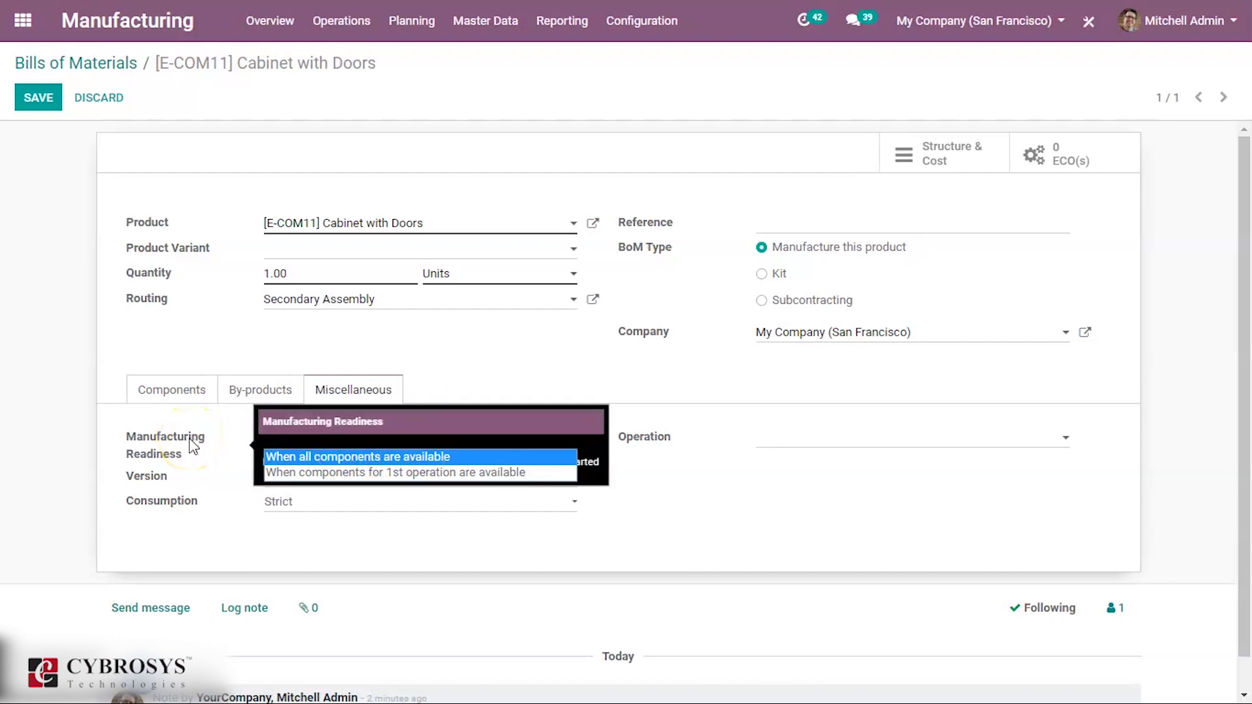
left_click(223, 435)
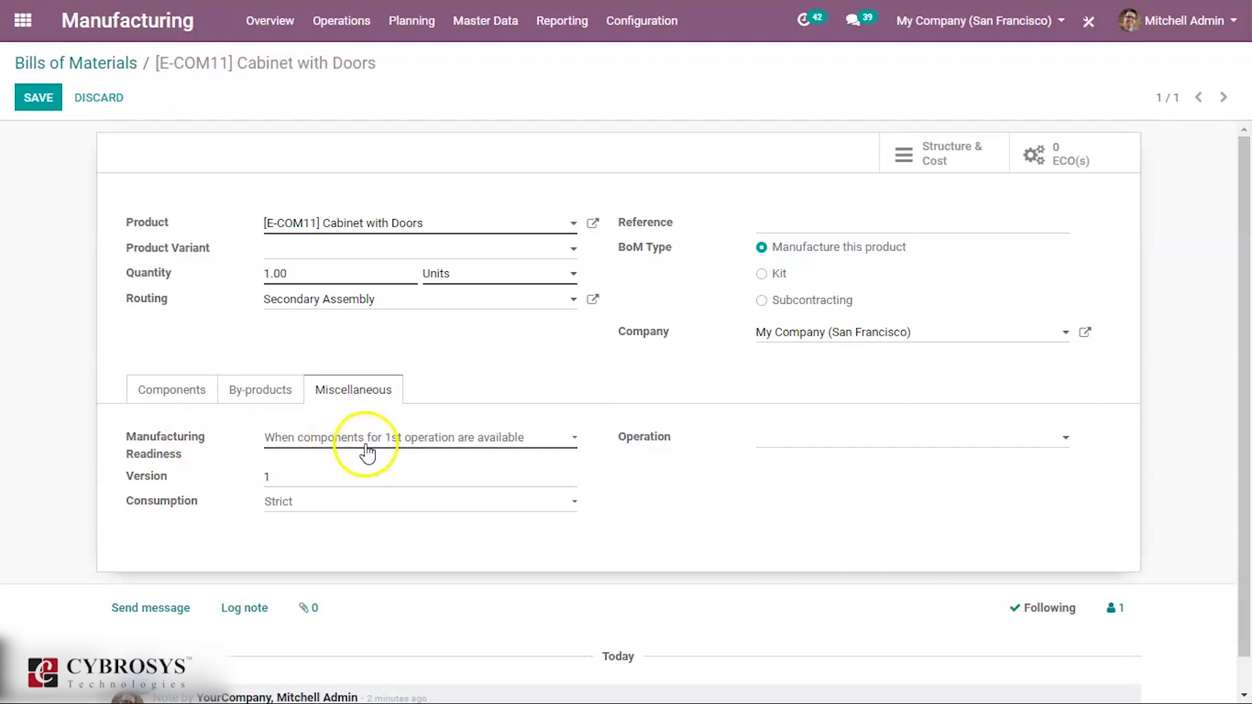
left_click(365, 444)
left_click(416, 460)
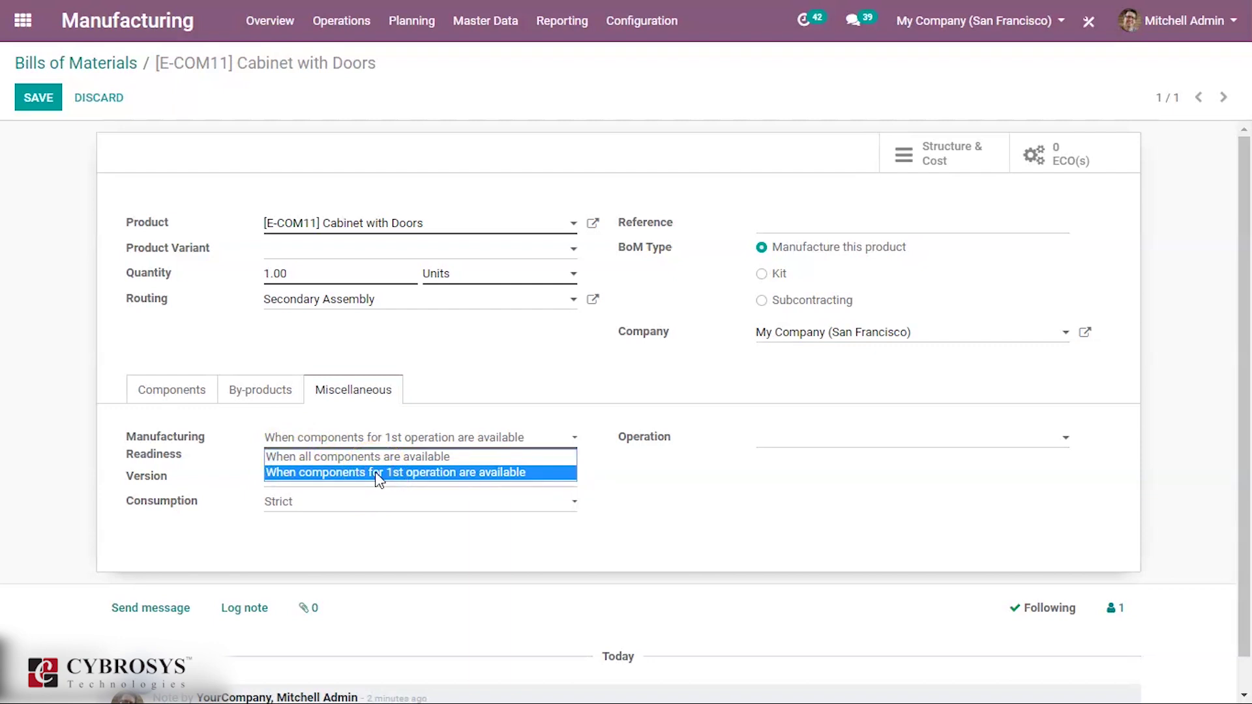
left_click(229, 444)
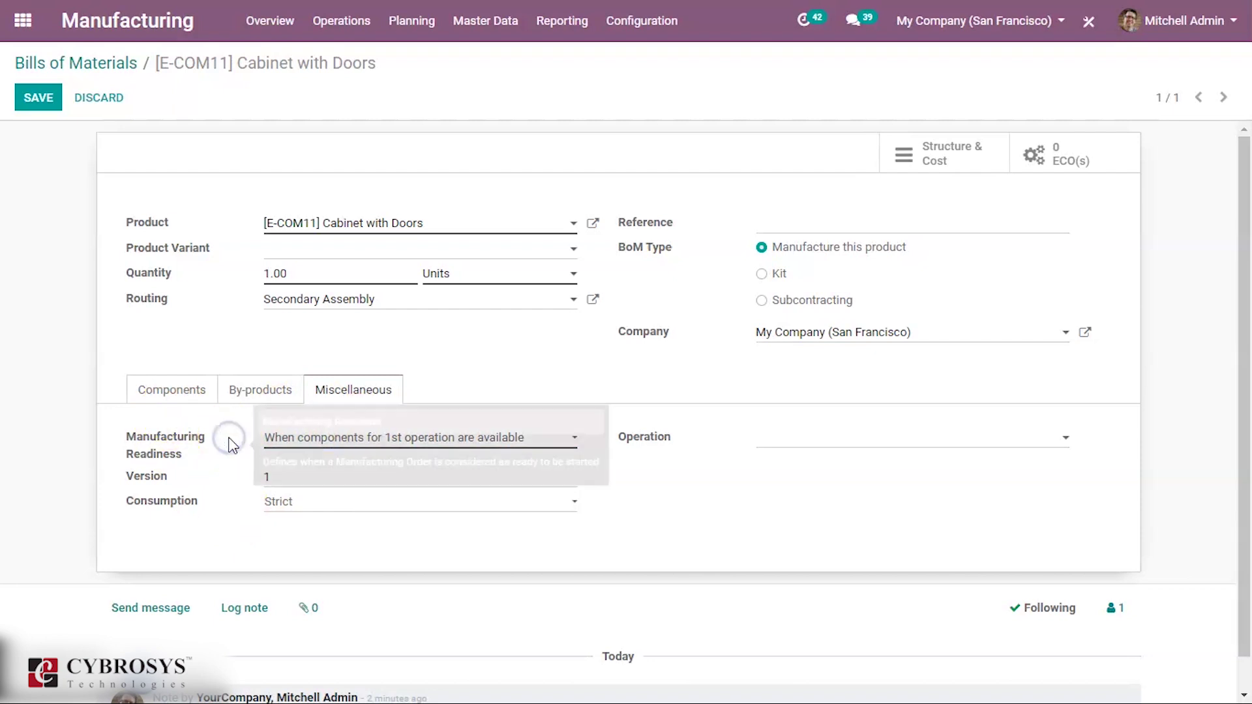
left_click(280, 449)
left_click(291, 455)
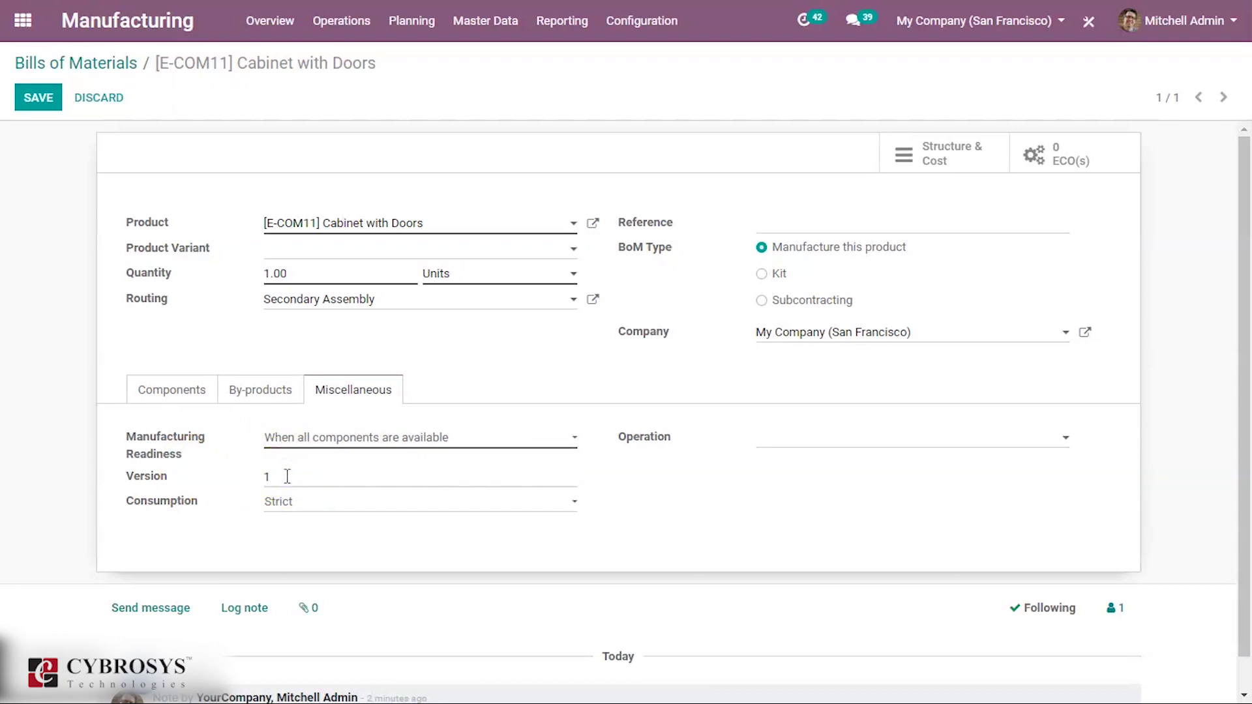
left_click(288, 507)
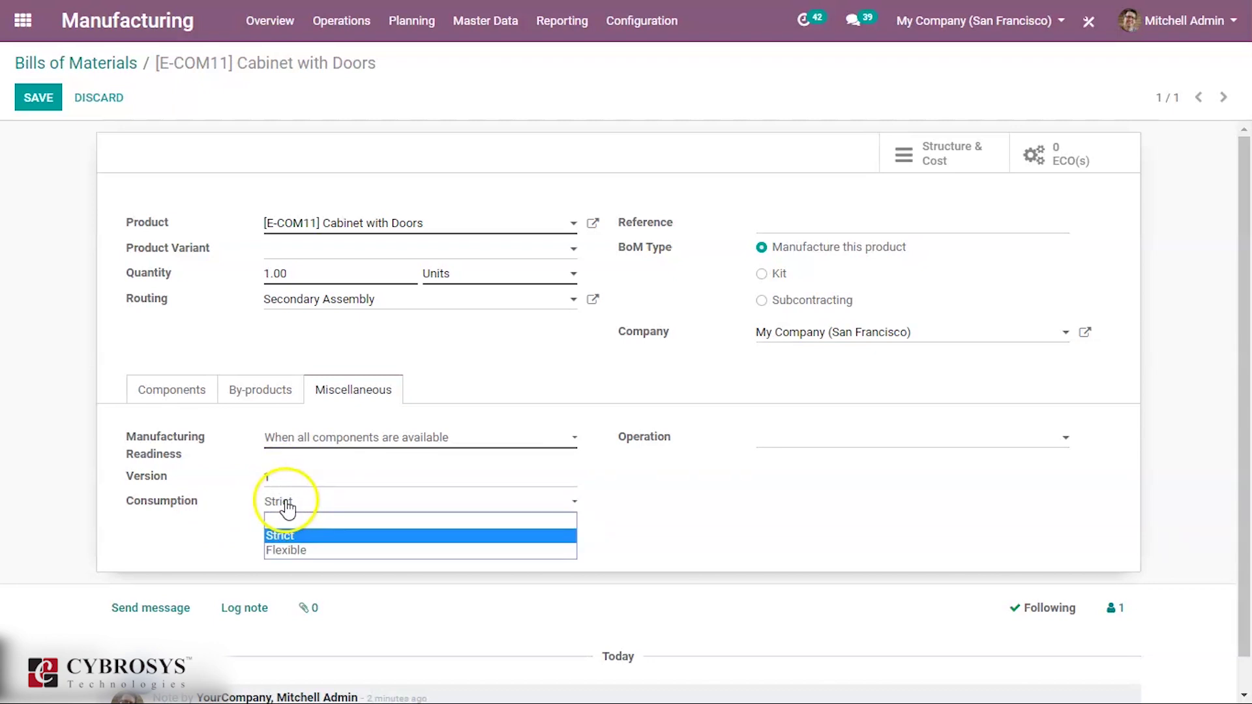
left_click(235, 517)
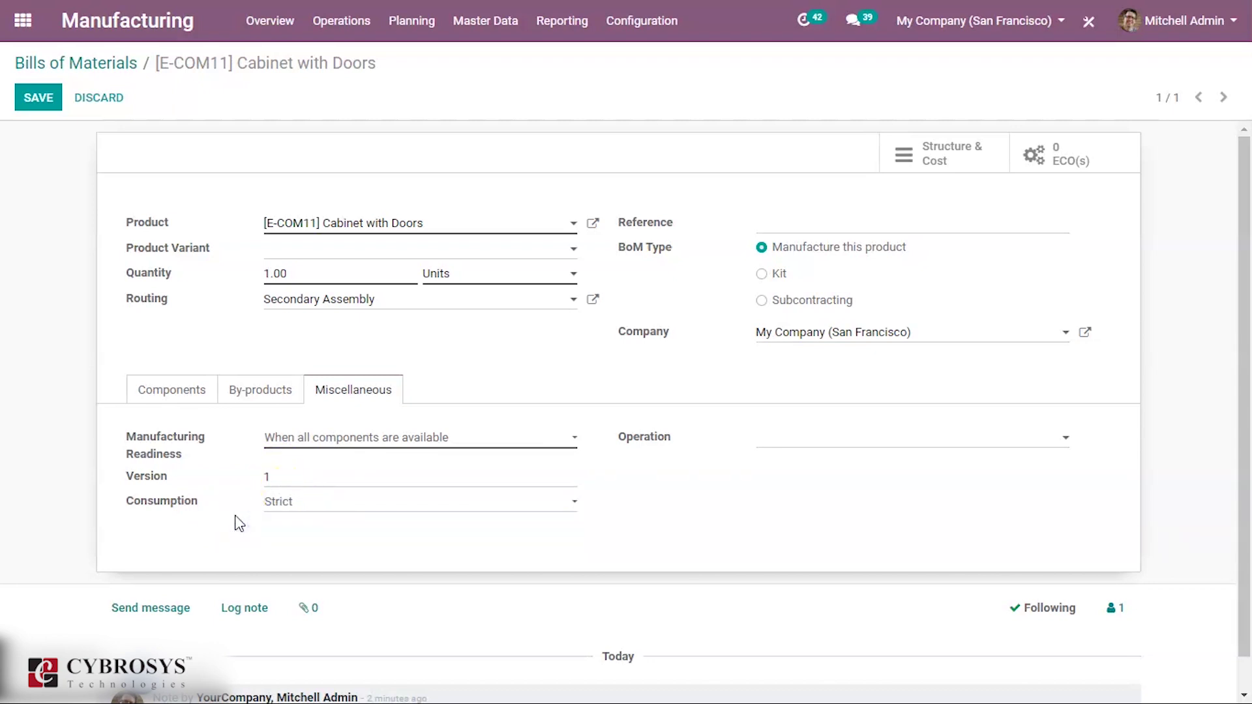
left_click(185, 393)
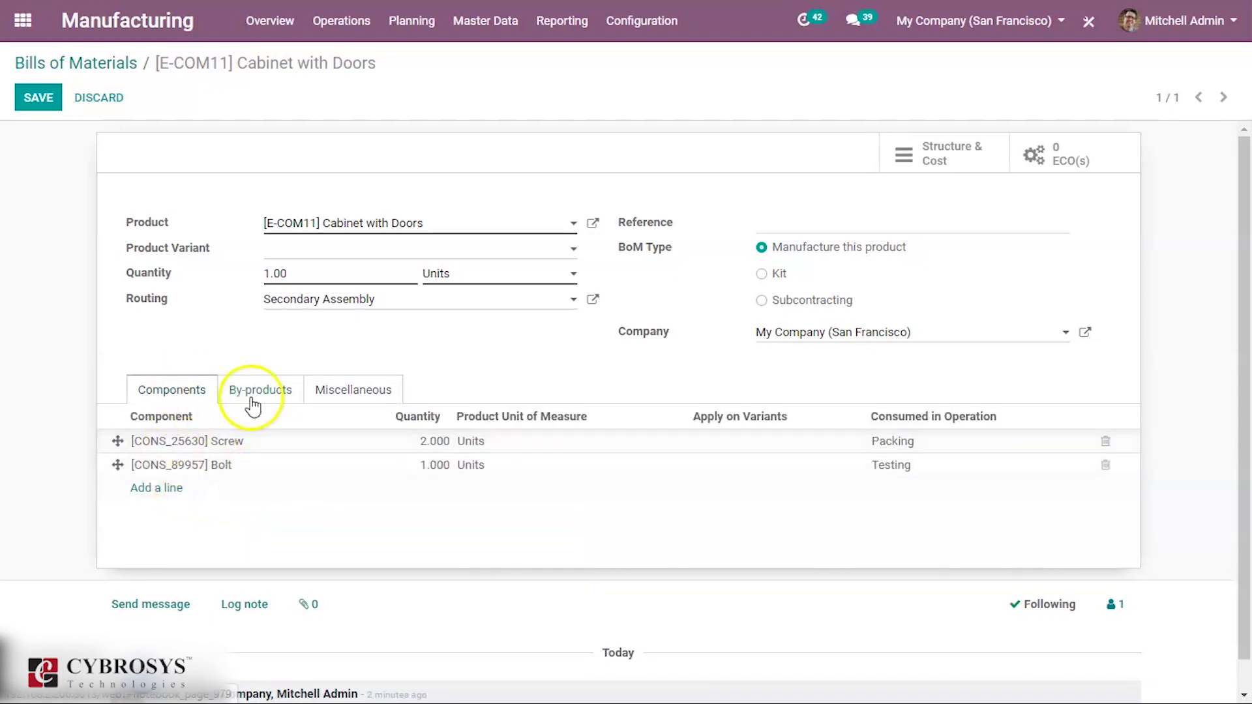
left_click(348, 390)
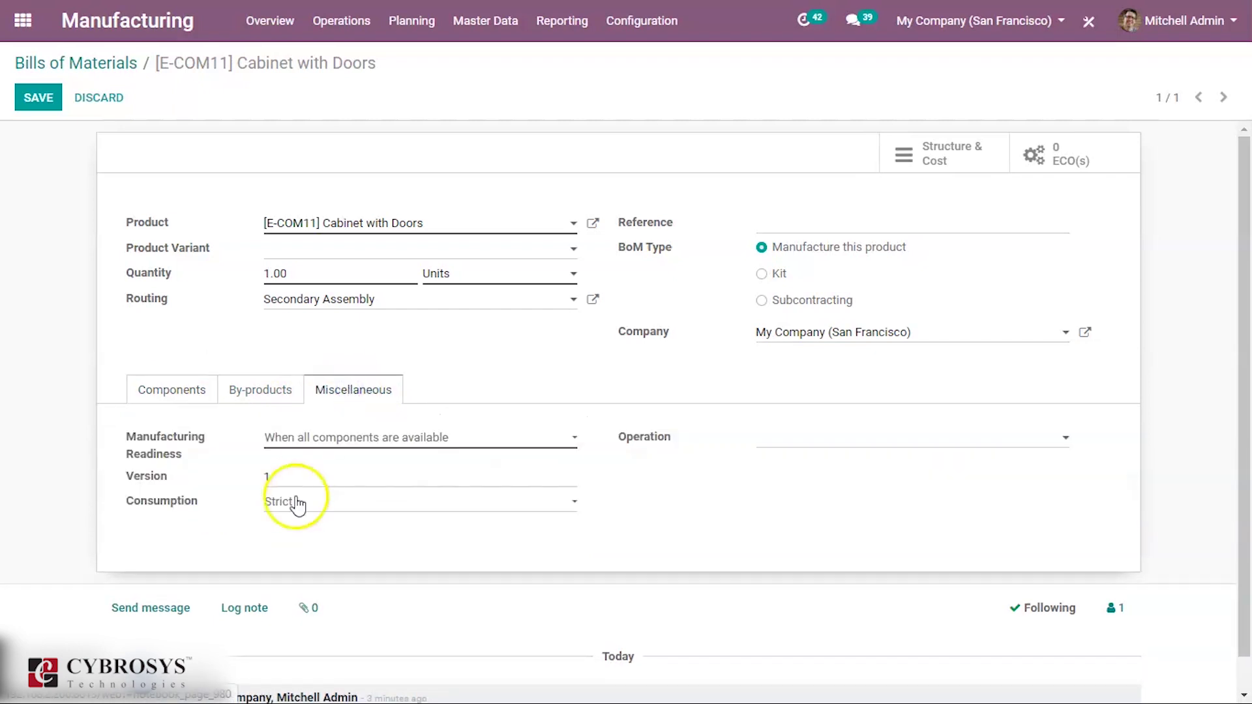
left_click(281, 506)
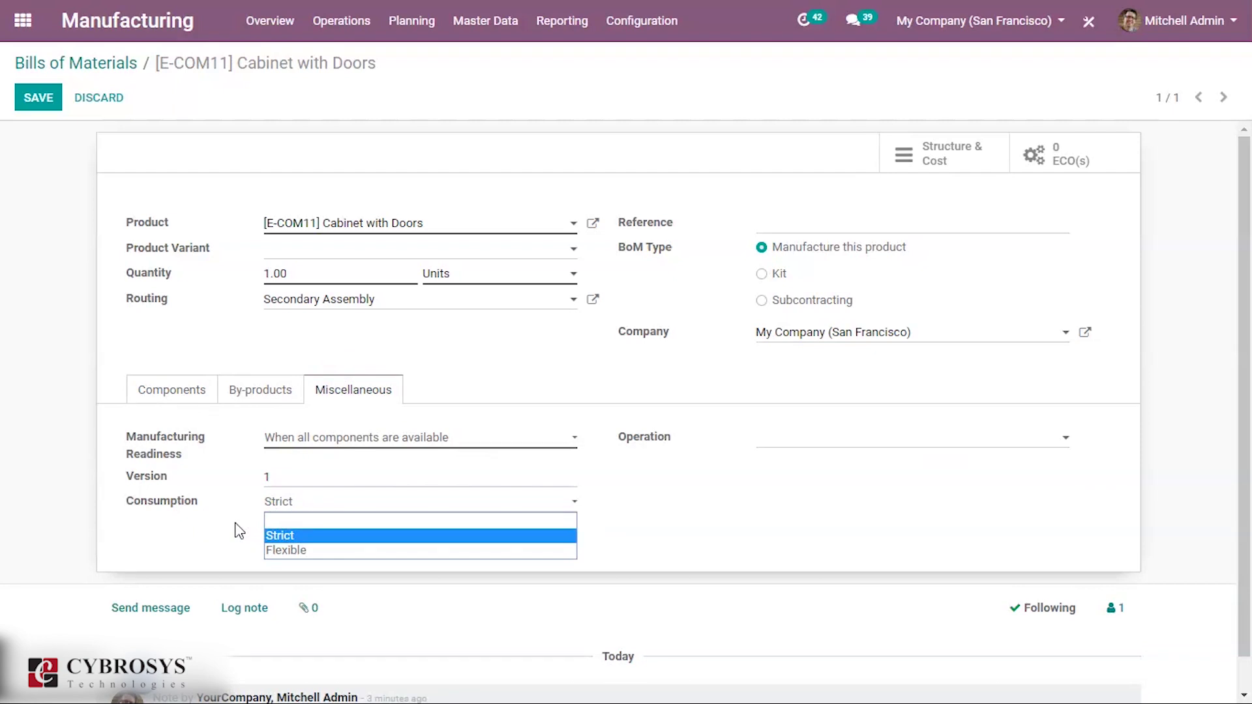
left_click(287, 542)
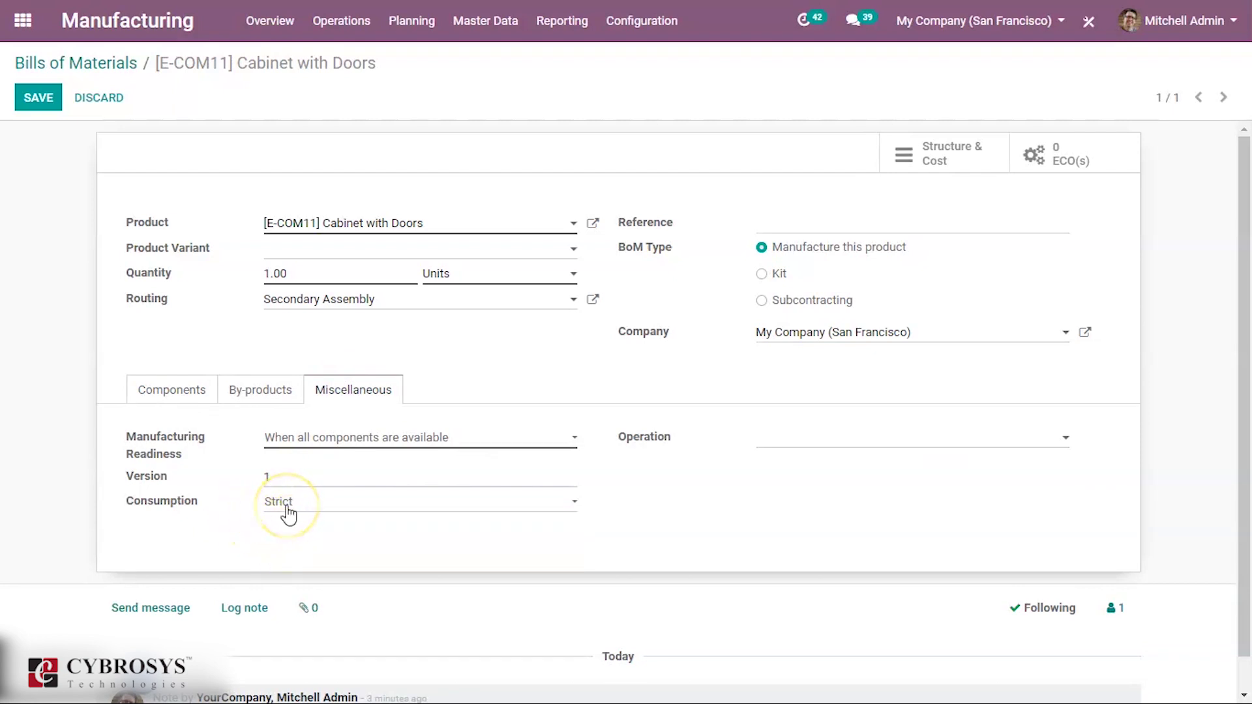
left_click(288, 513)
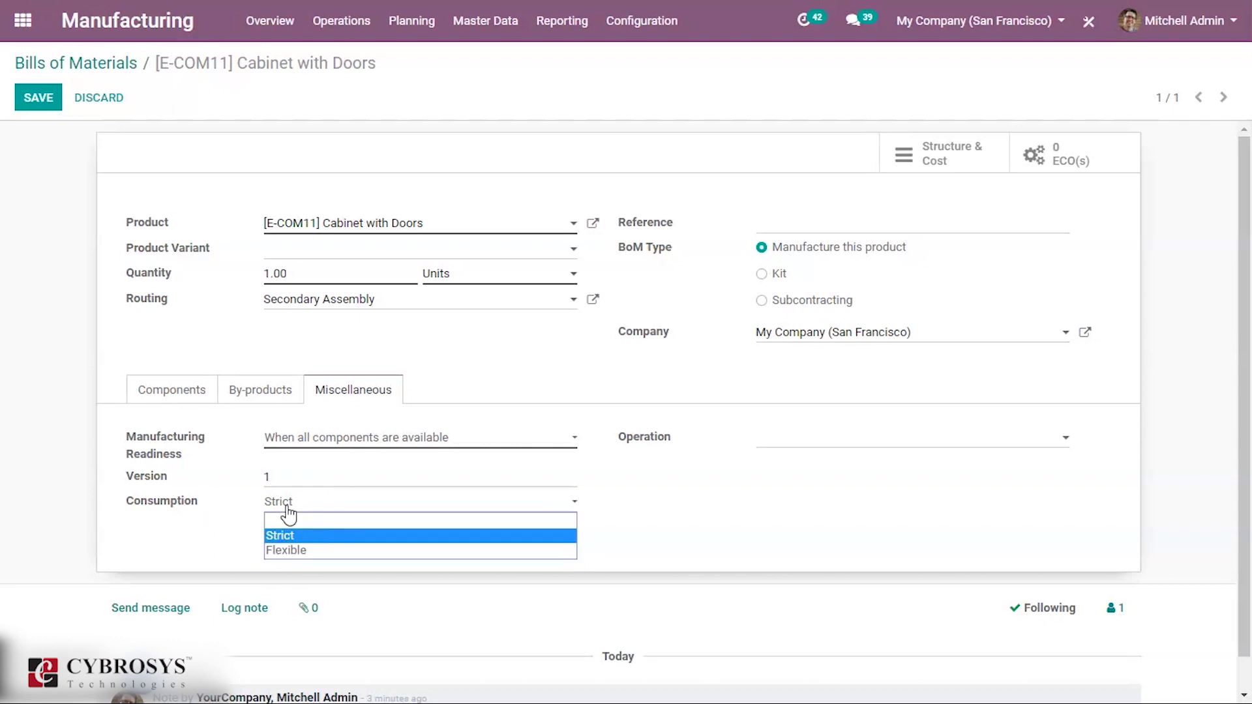
left_click(186, 399)
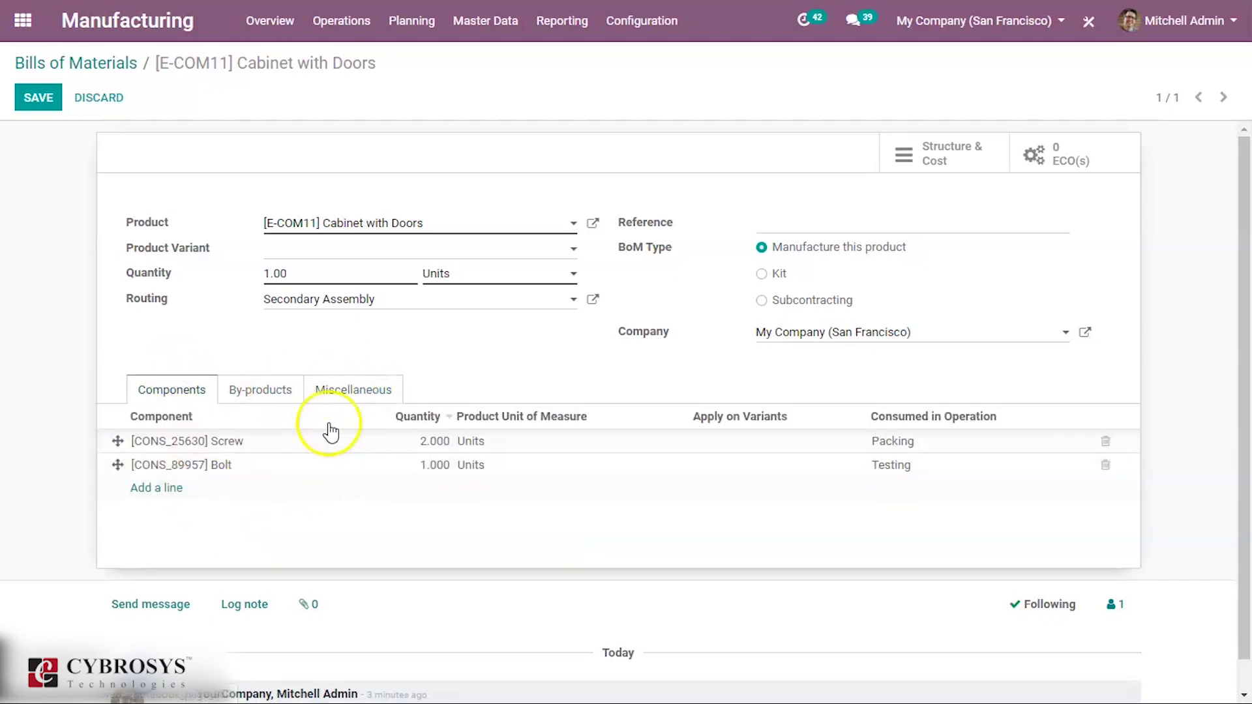
- Set the bill's consumption to Flexible, leave its operation empty, and save the bill of materials
left_click(345, 395)
left_click(279, 510)
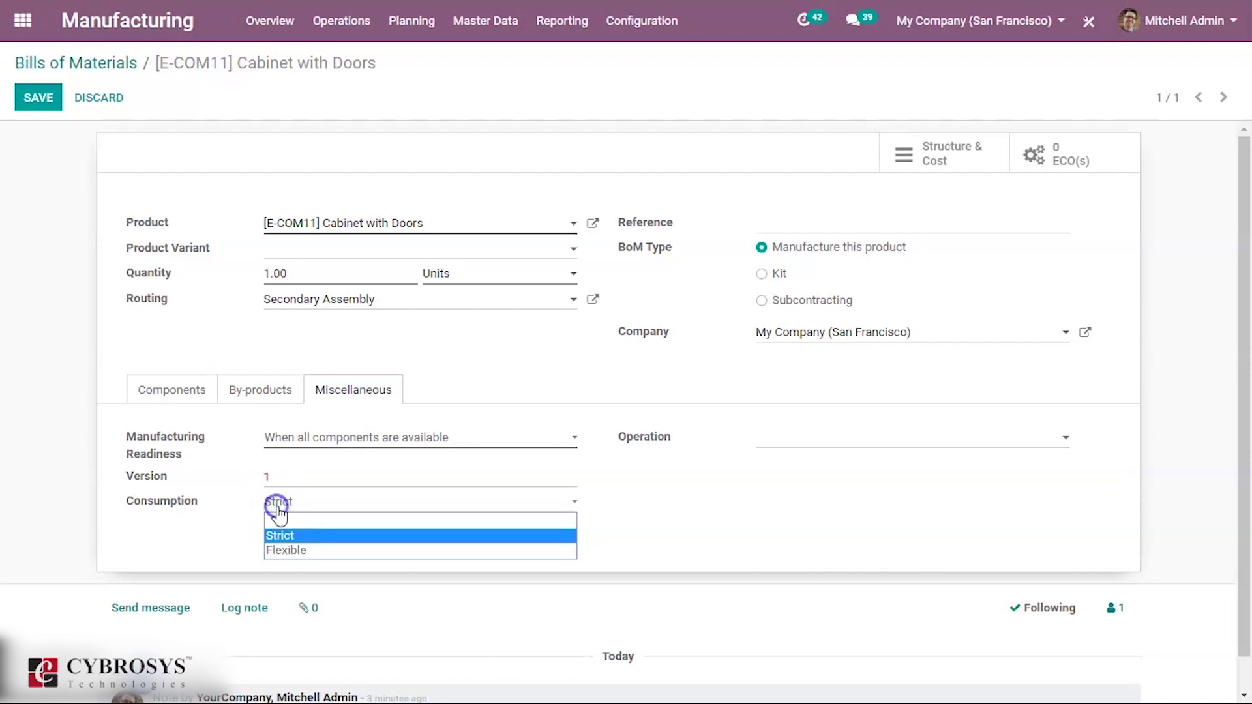
left_click(300, 551)
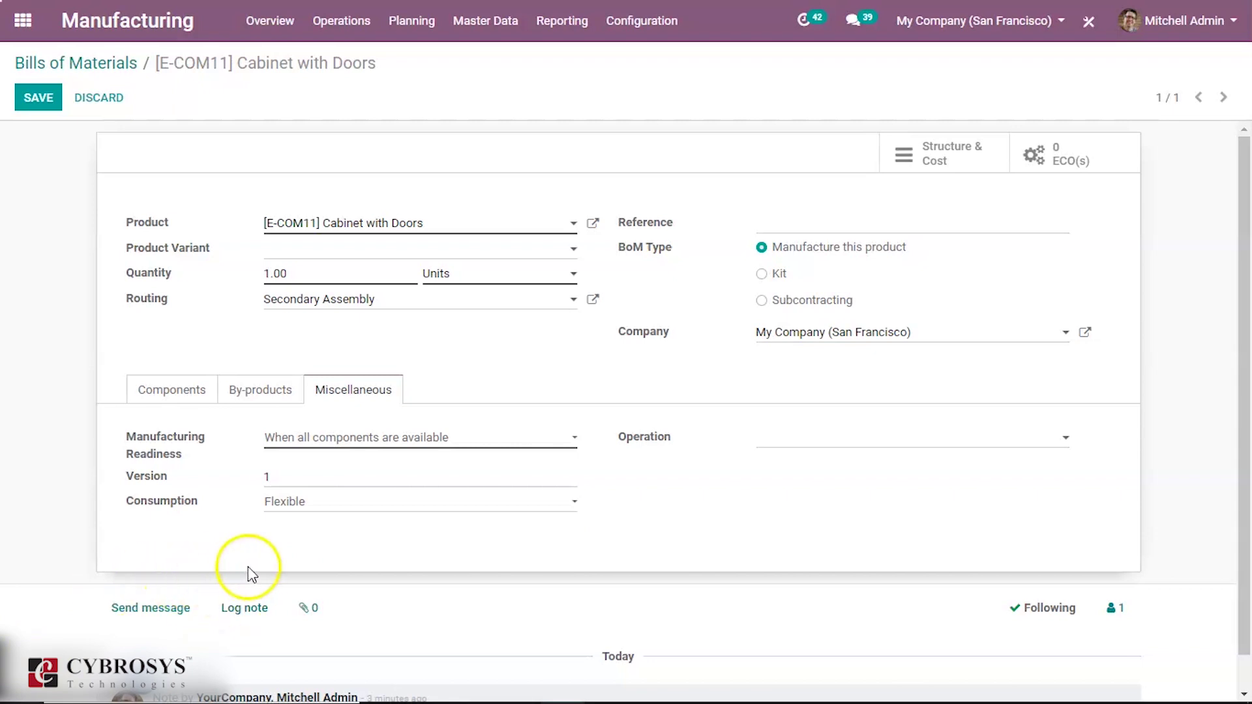
left_click(771, 444)
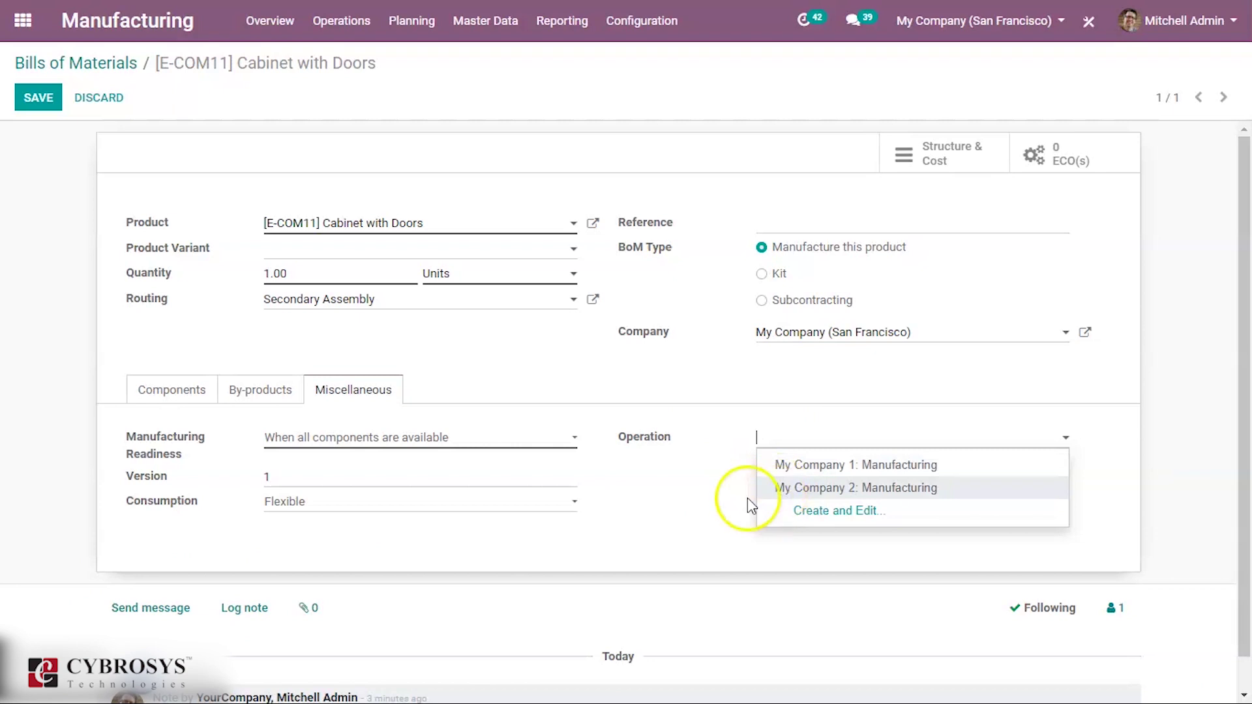
left_click(707, 465)
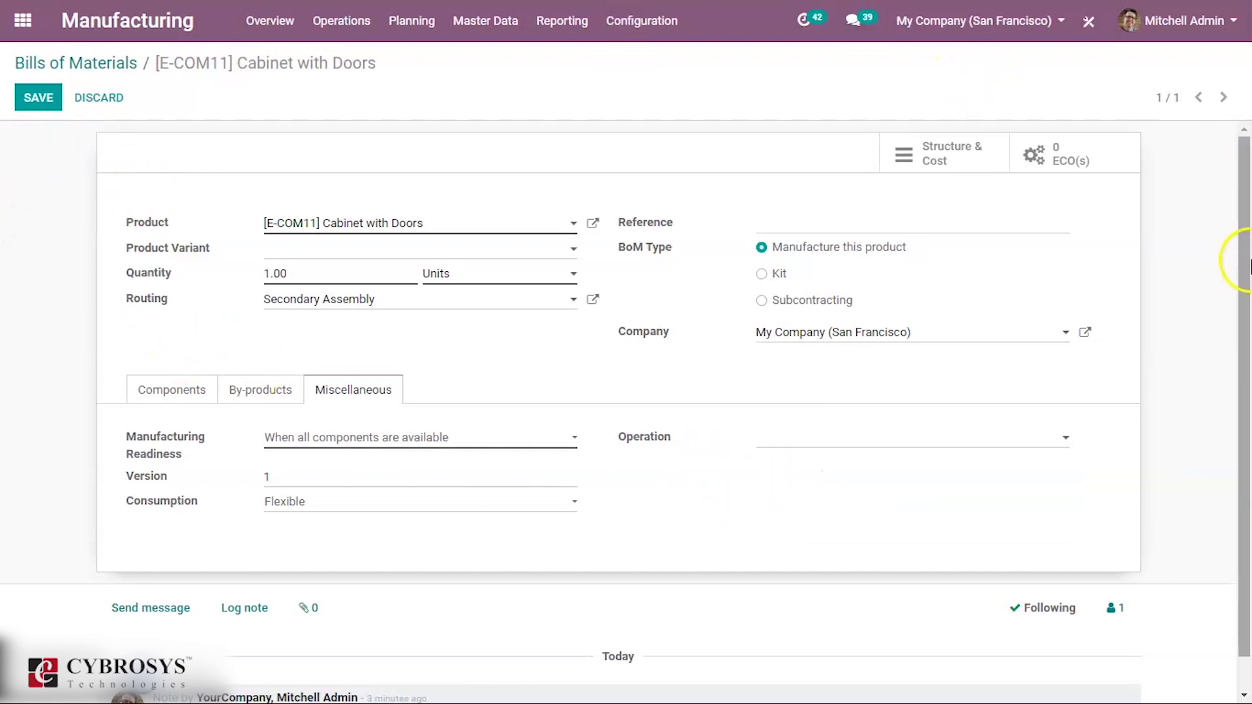
left_click(34, 99)
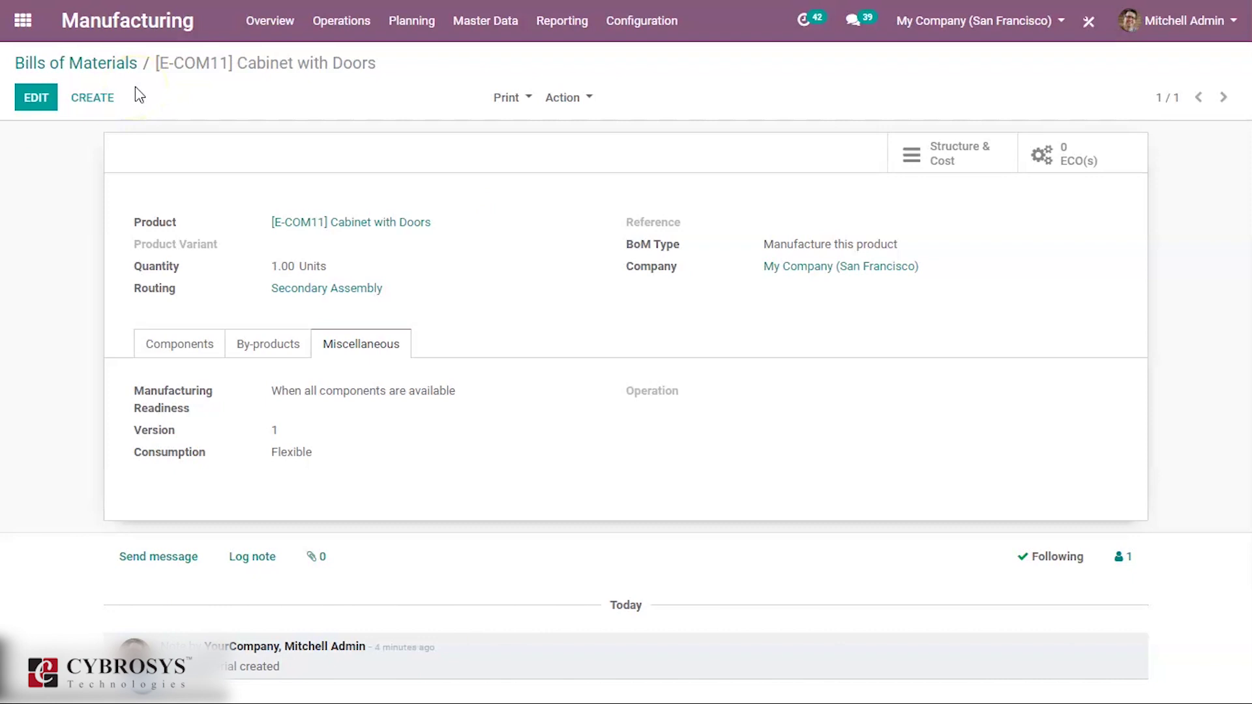
- Create a new manufacturing order for the product [E-COM11] Cabinet with Doors
left_click(96, 65)
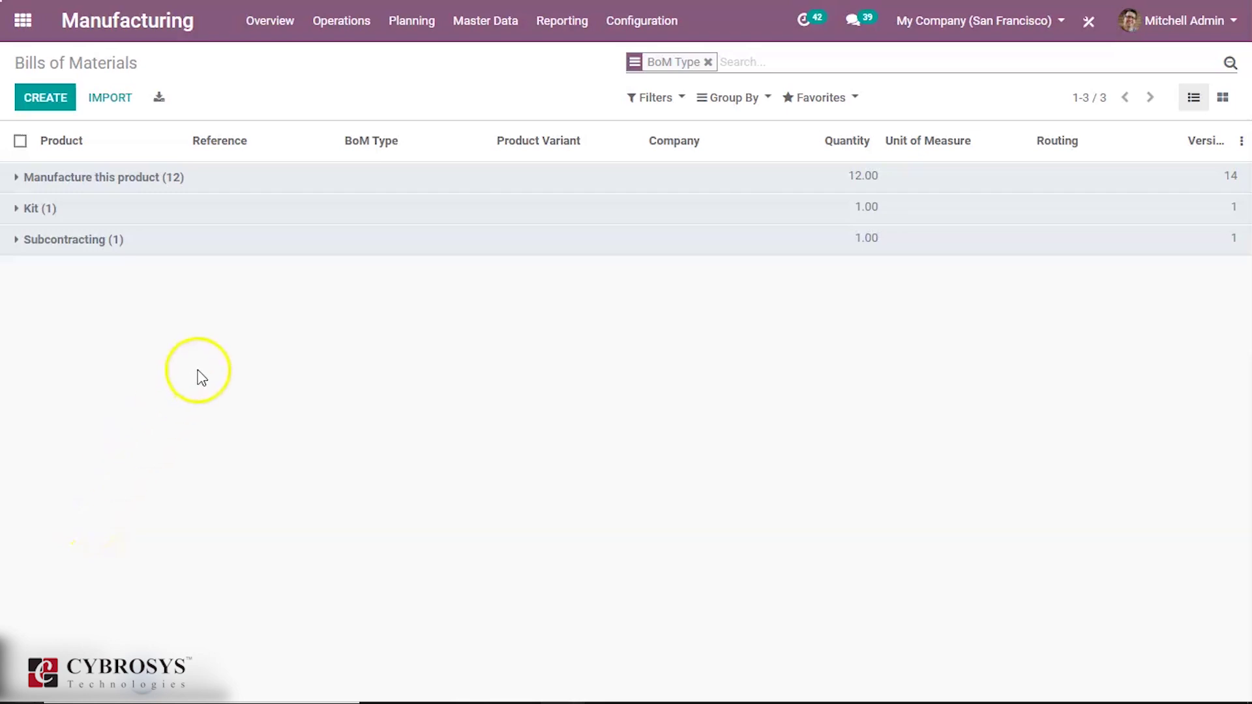
left_click(336, 24)
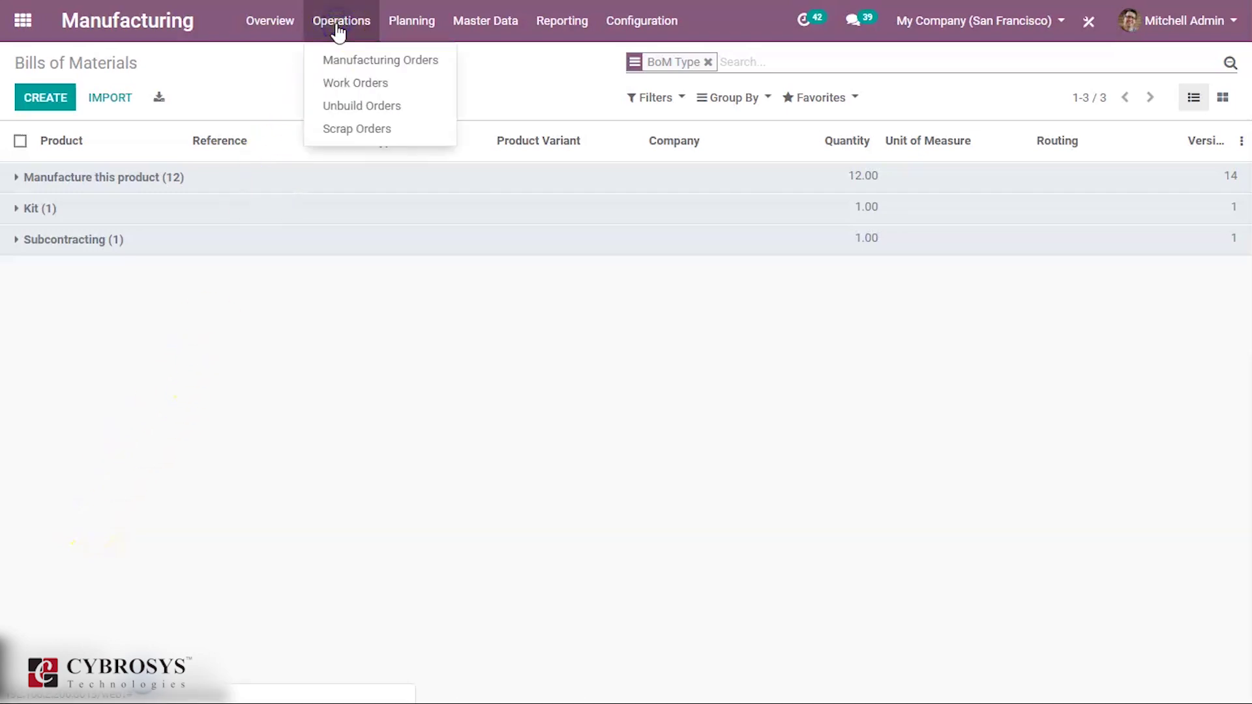
left_click(352, 60)
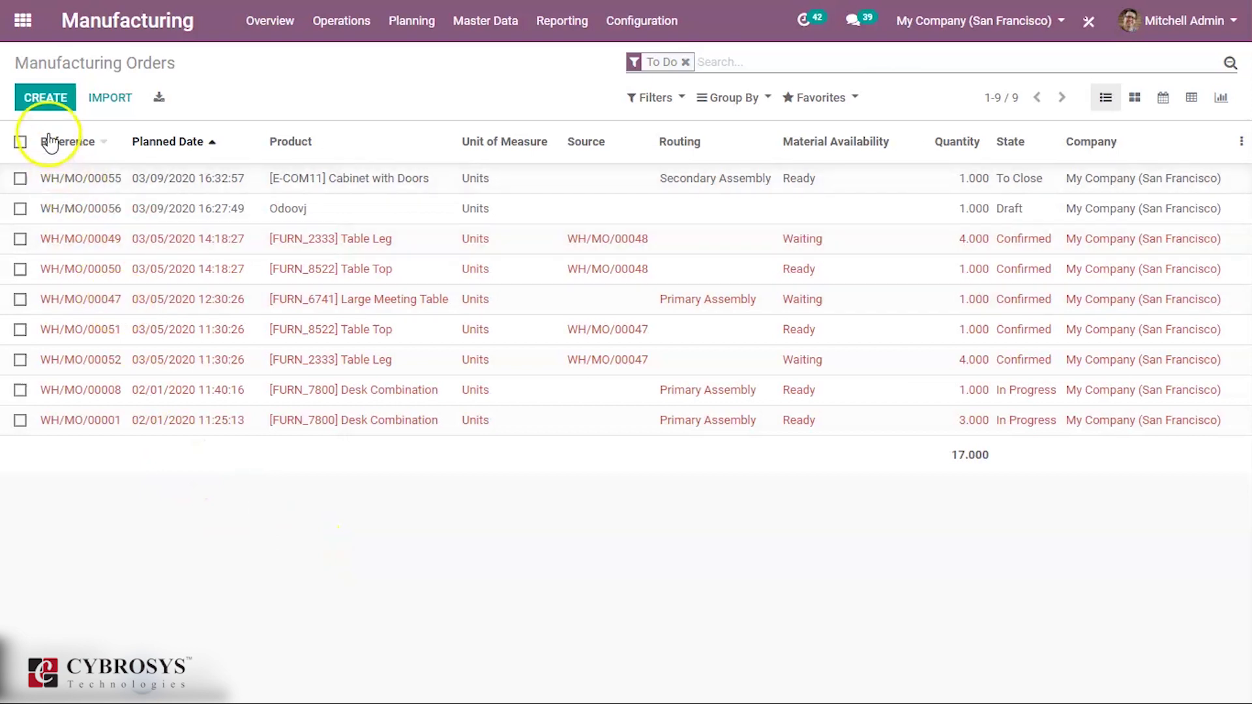
left_click(46, 103)
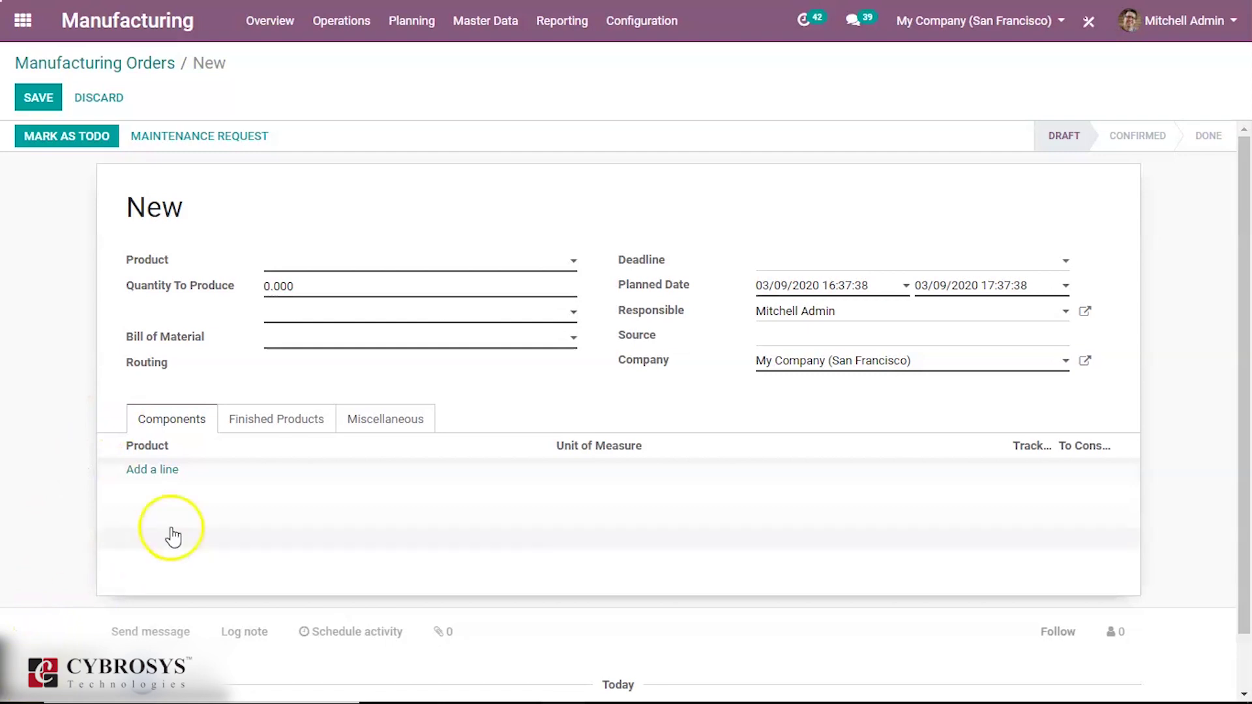
left_click(507, 262)
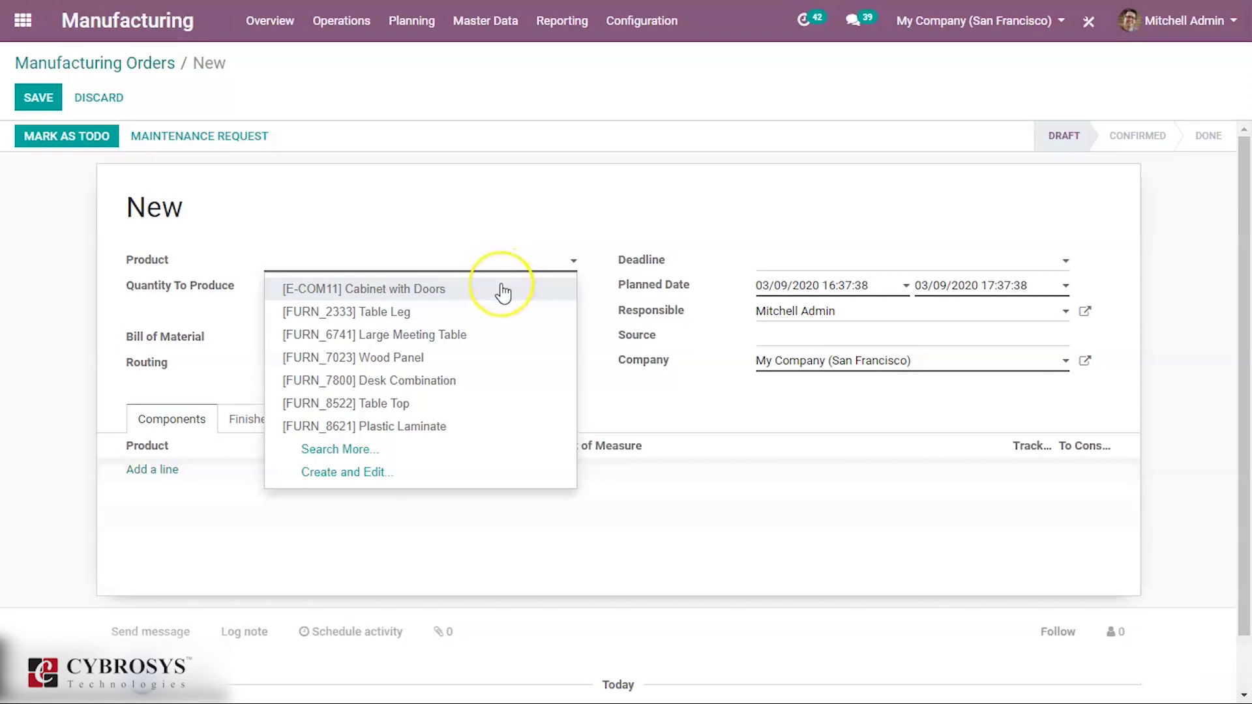
left_click(504, 291)
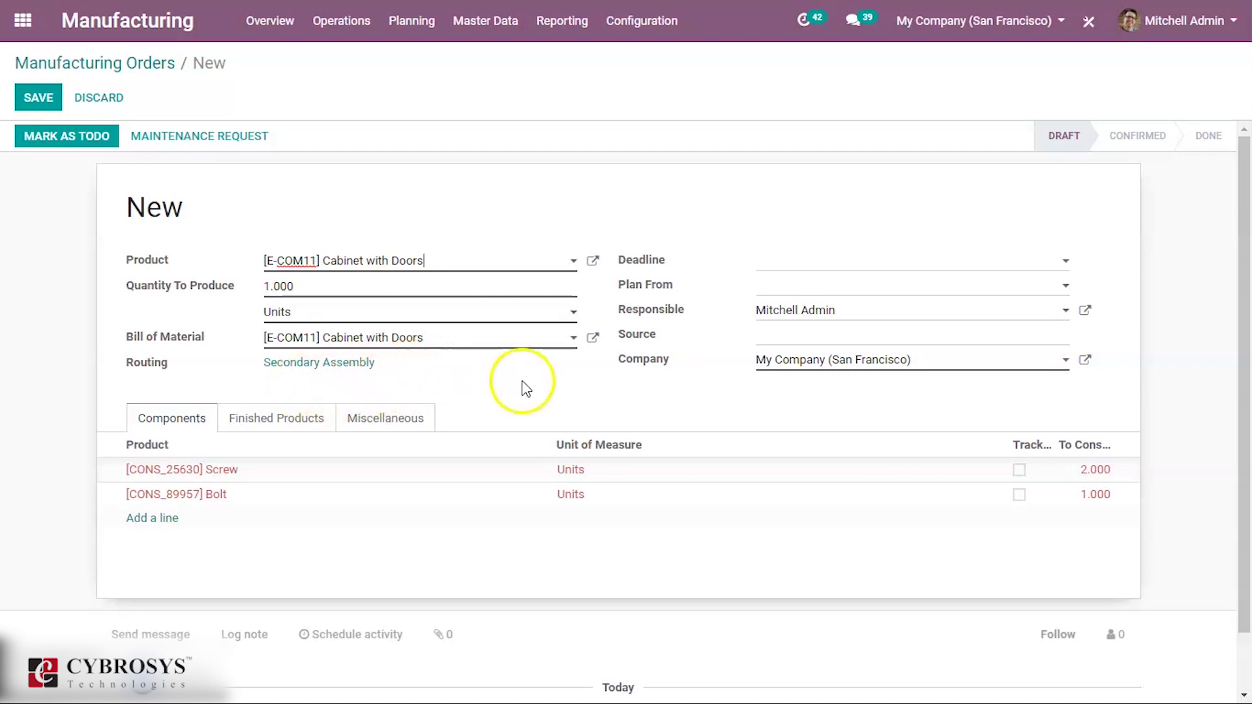
- Set the manufacturing order's deadline to 03/10/2020 16:37:43
left_click(849, 274)
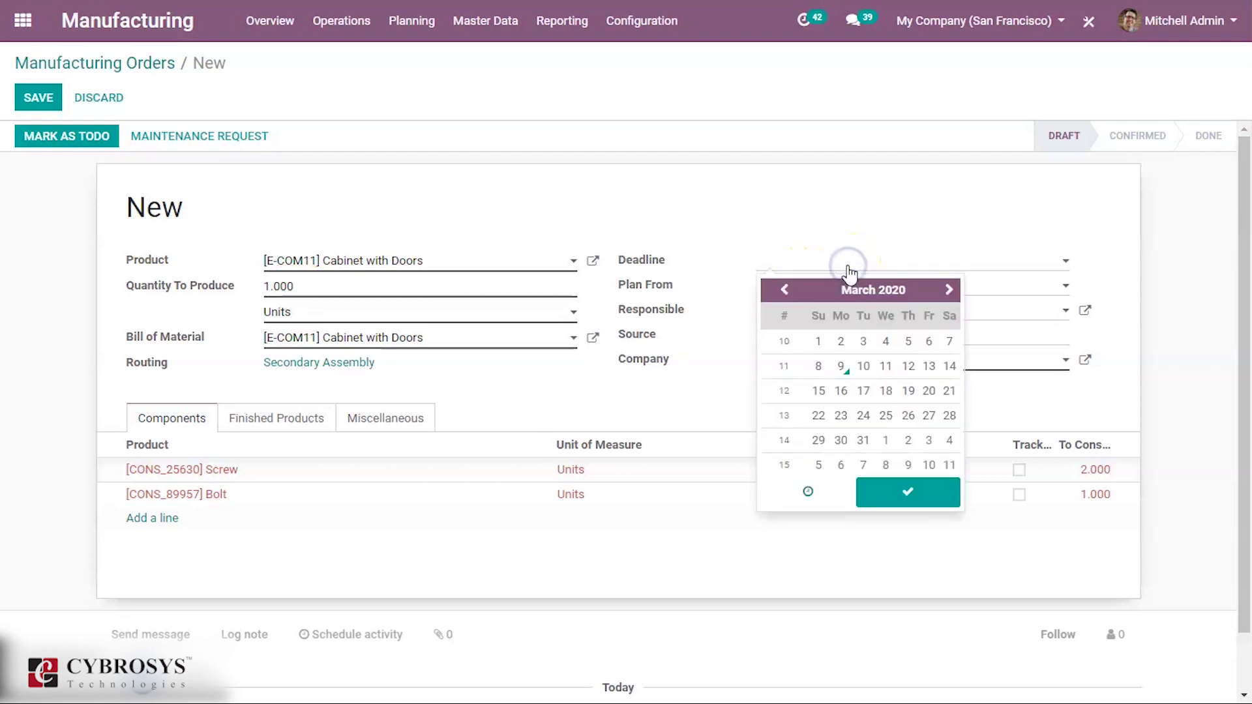
left_click(864, 367)
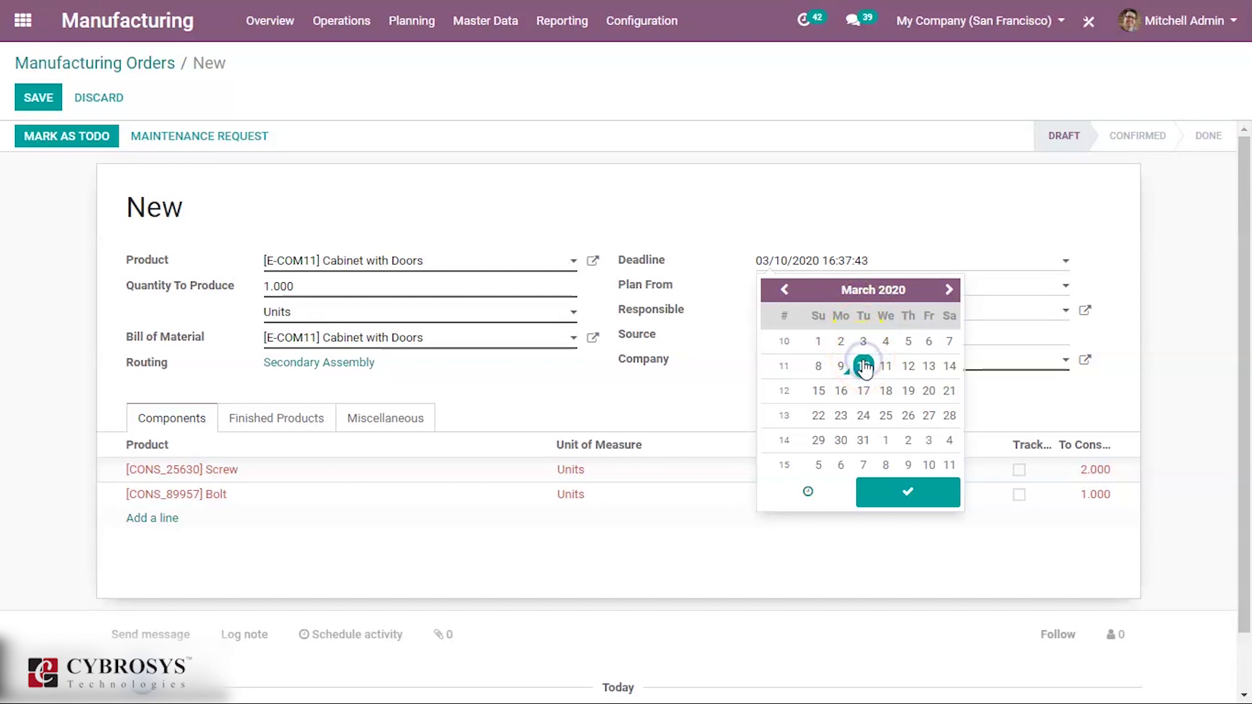
left_click(888, 491)
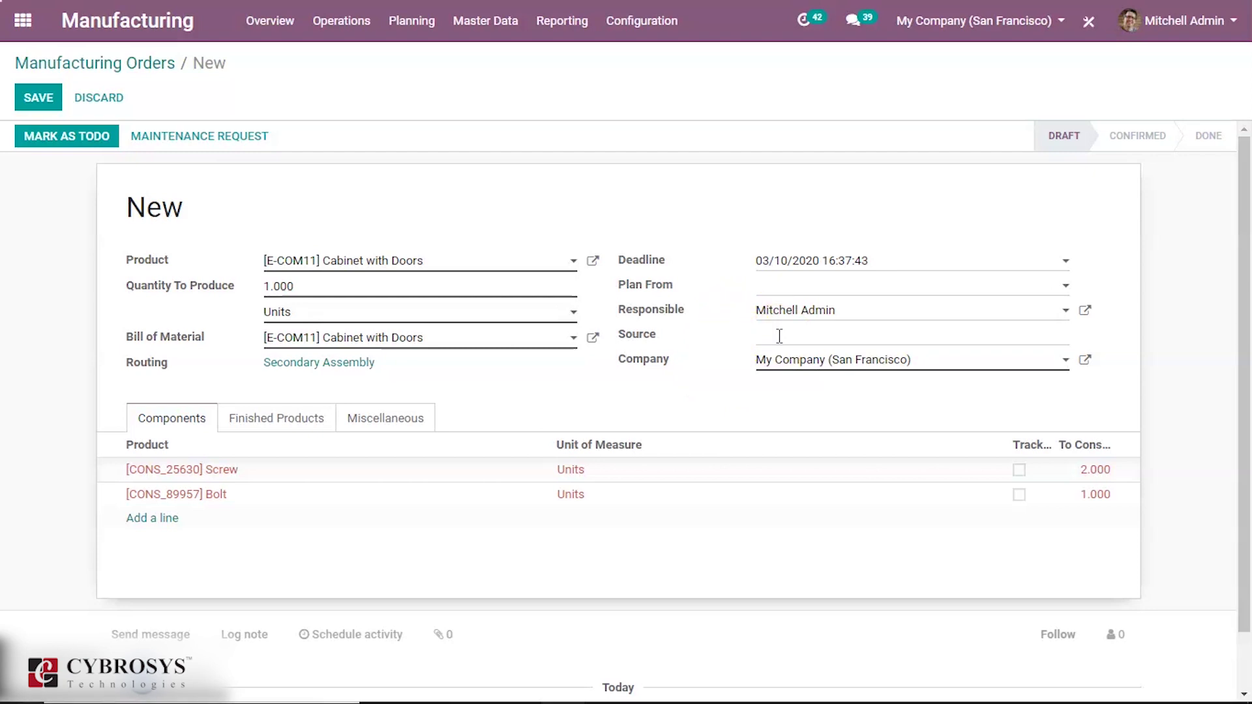
- Mark the Cabinet with Doors manufacturing order as to do and check the availability of its components
left_click(808, 366)
left_click(63, 138)
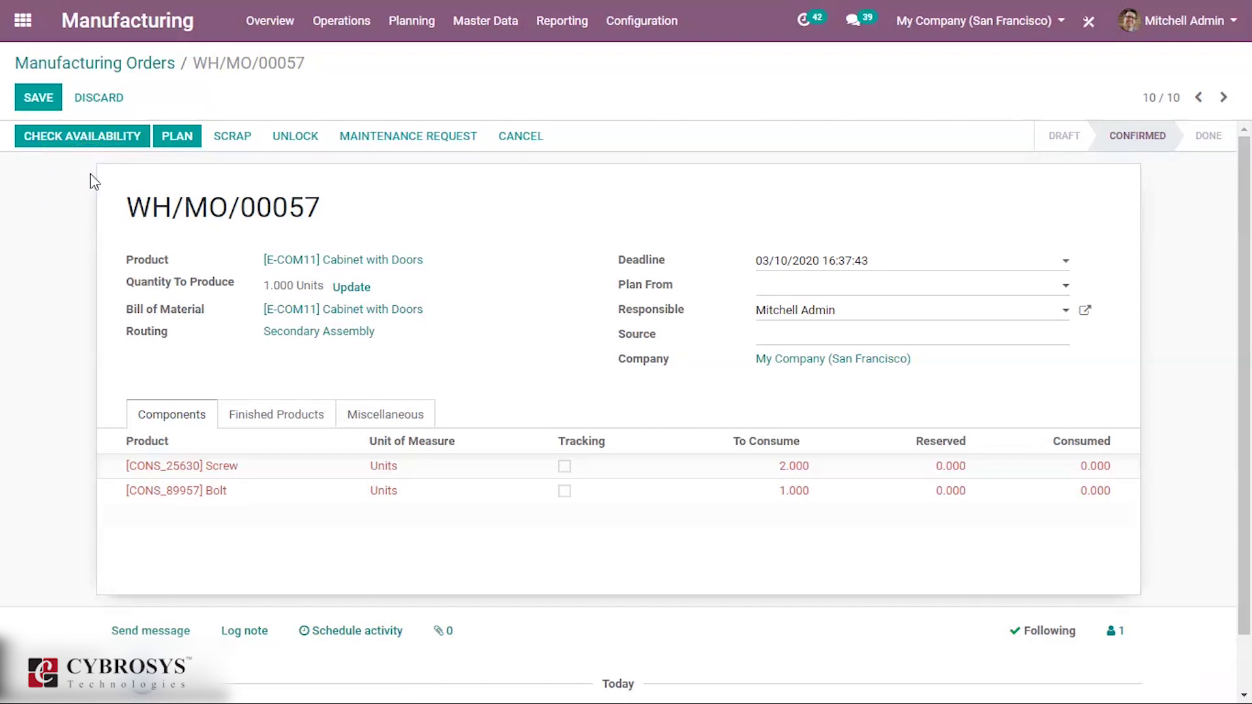
left_click(92, 145)
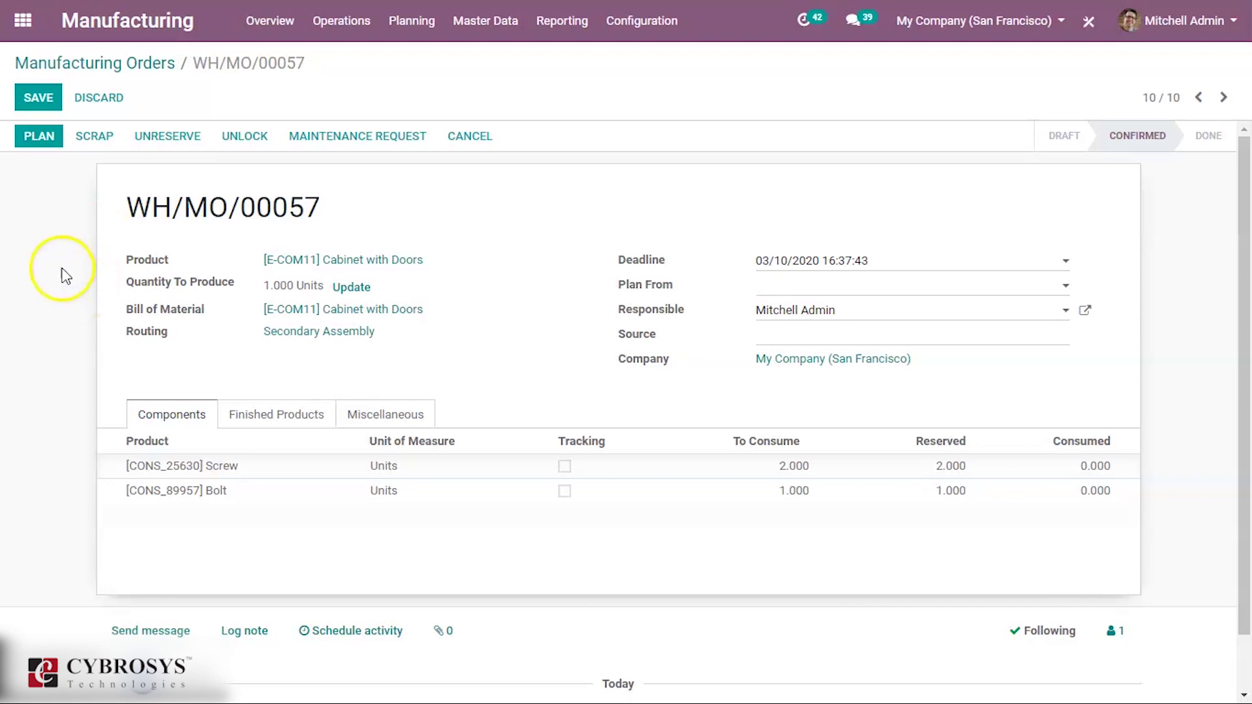
- Plan the Cabinet with Doors manufacturing order and open its work orders
left_click(40, 137)
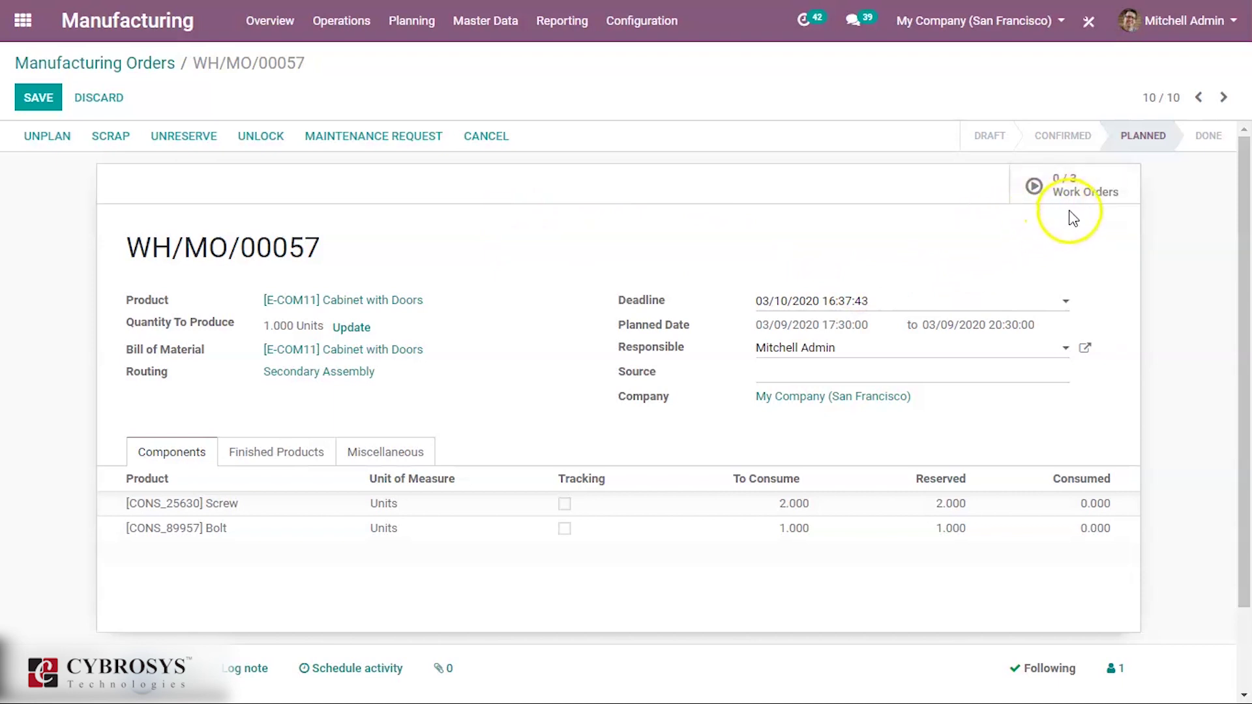
left_click(1083, 196)
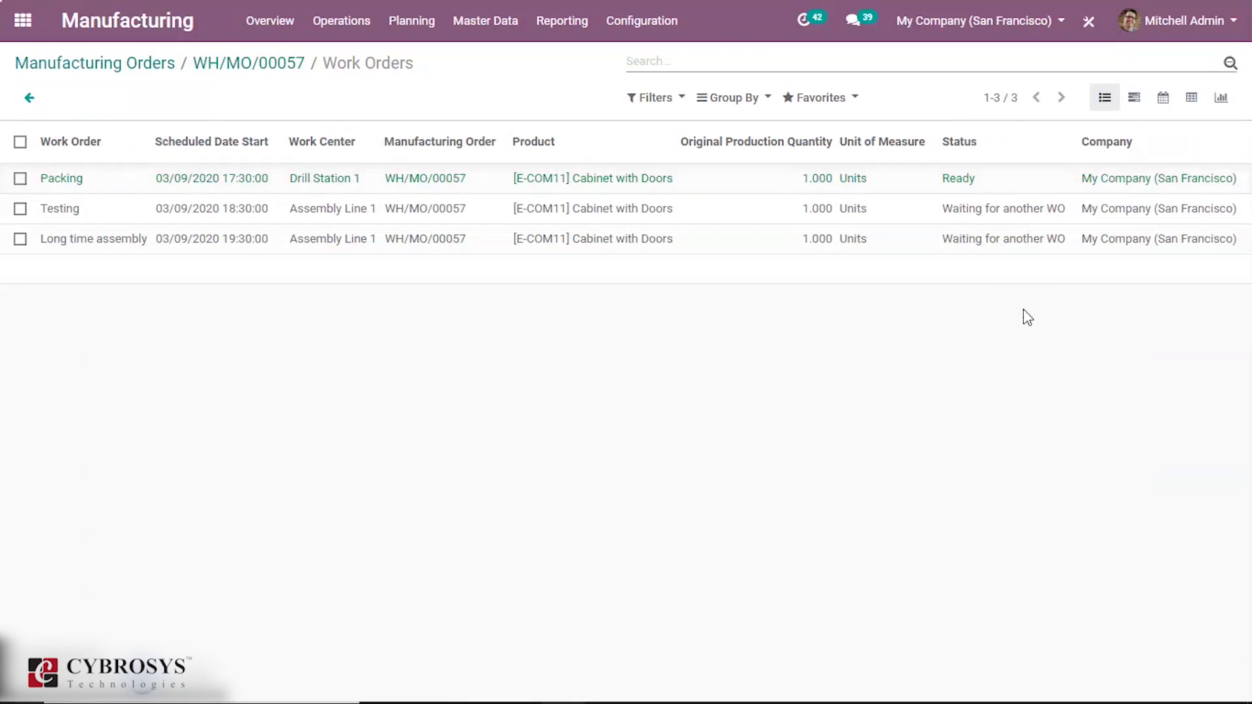
left_click(970, 350)
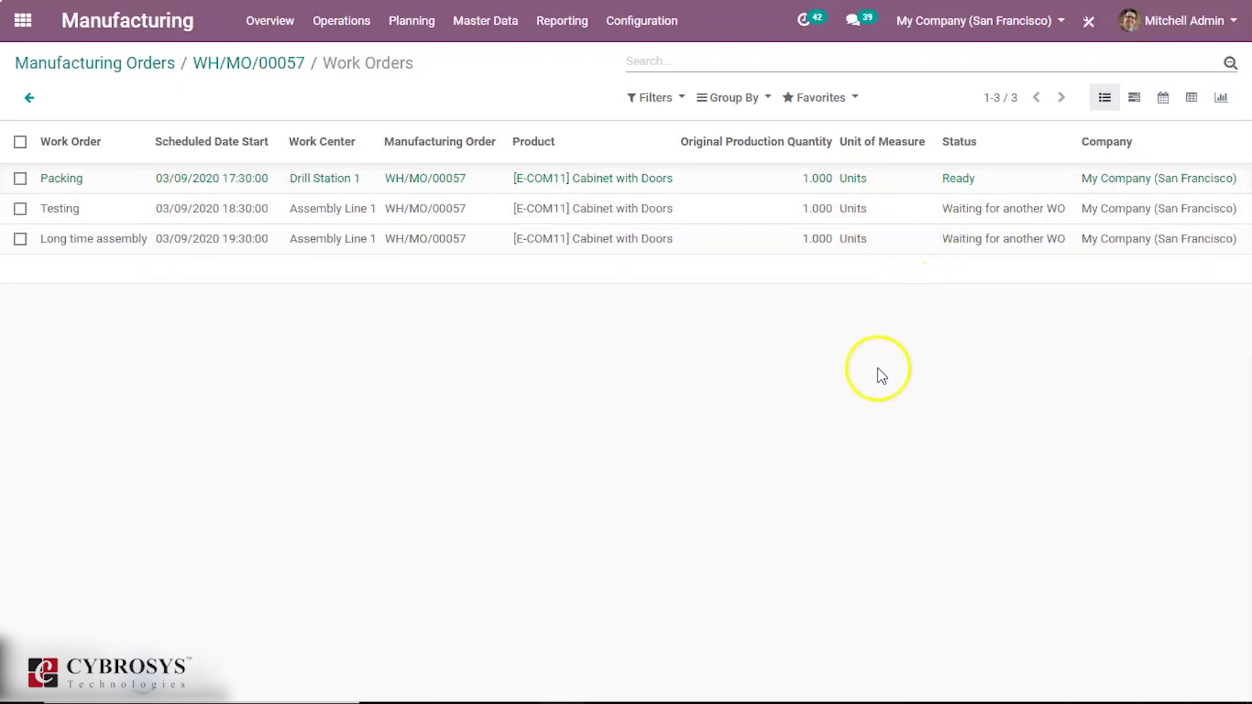
- Open the Packing work order and review its work instruction, current production, time tracking, finished steps and miscellaneous details
left_click(693, 184)
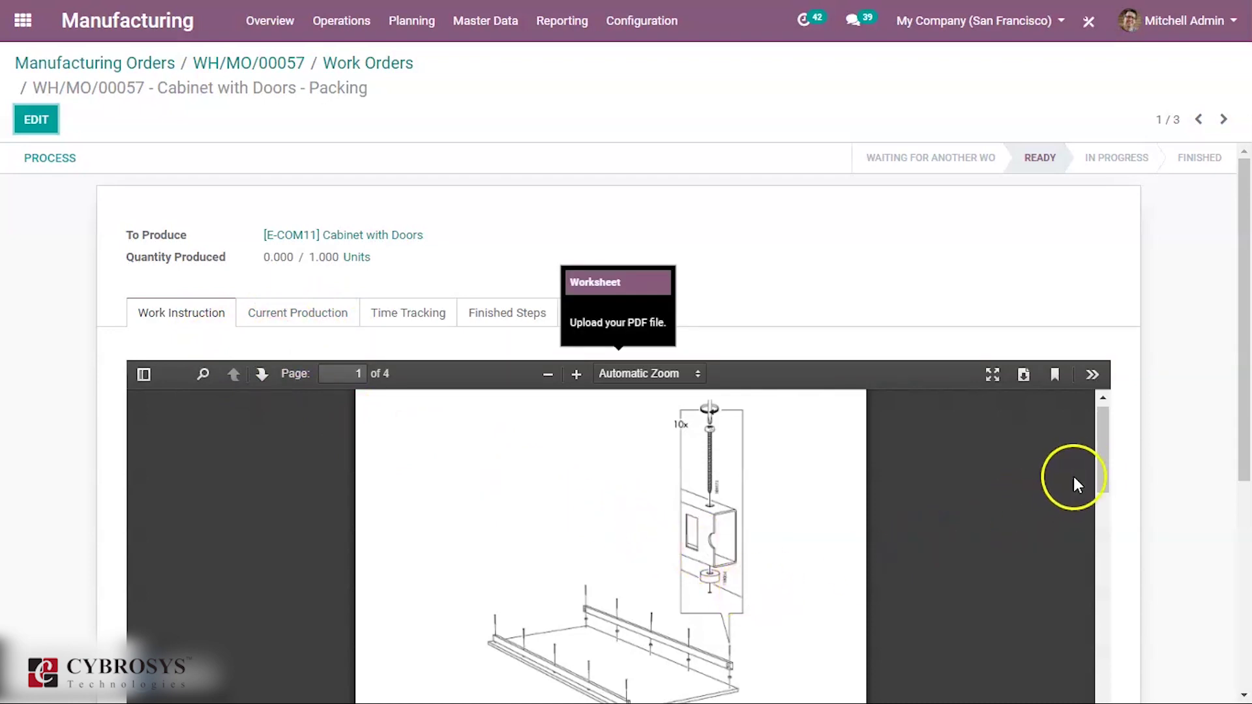
mouse_move(1102, 471)
left_mouse_down()
mouse_move(1110, 659)
mouse_move(1113, 450)
left_mouse_up()
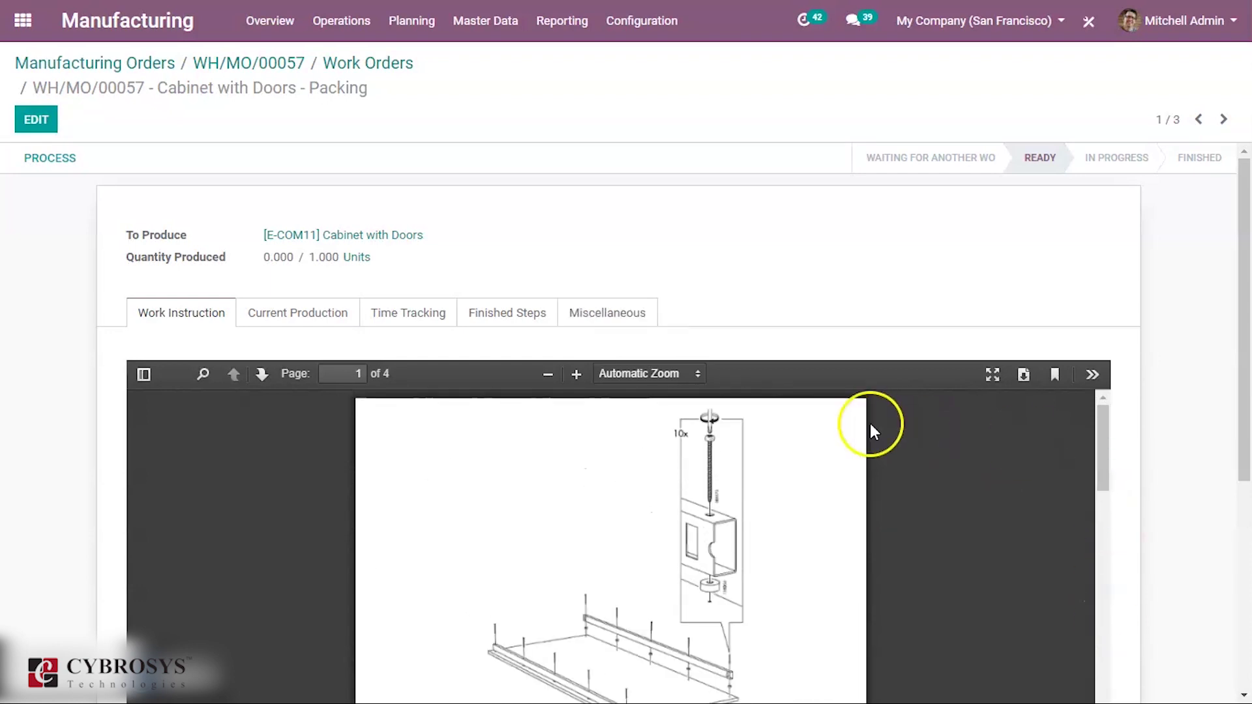
left_click(311, 313)
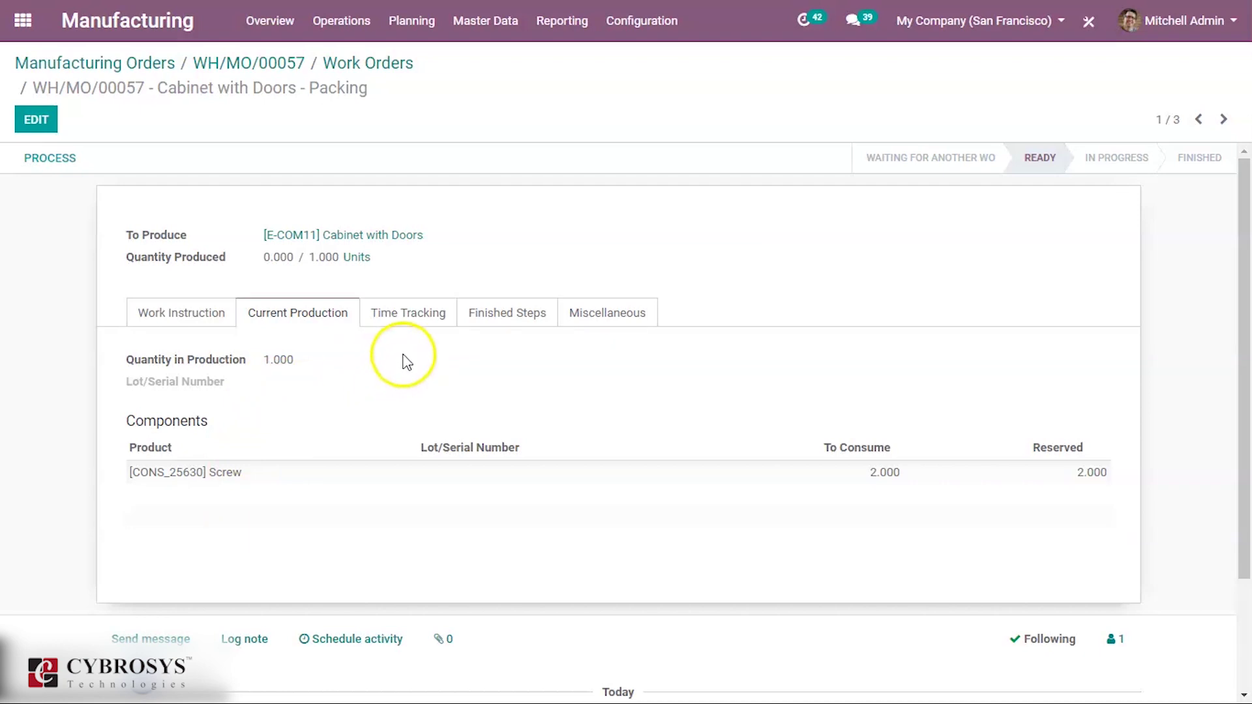
left_click(403, 320)
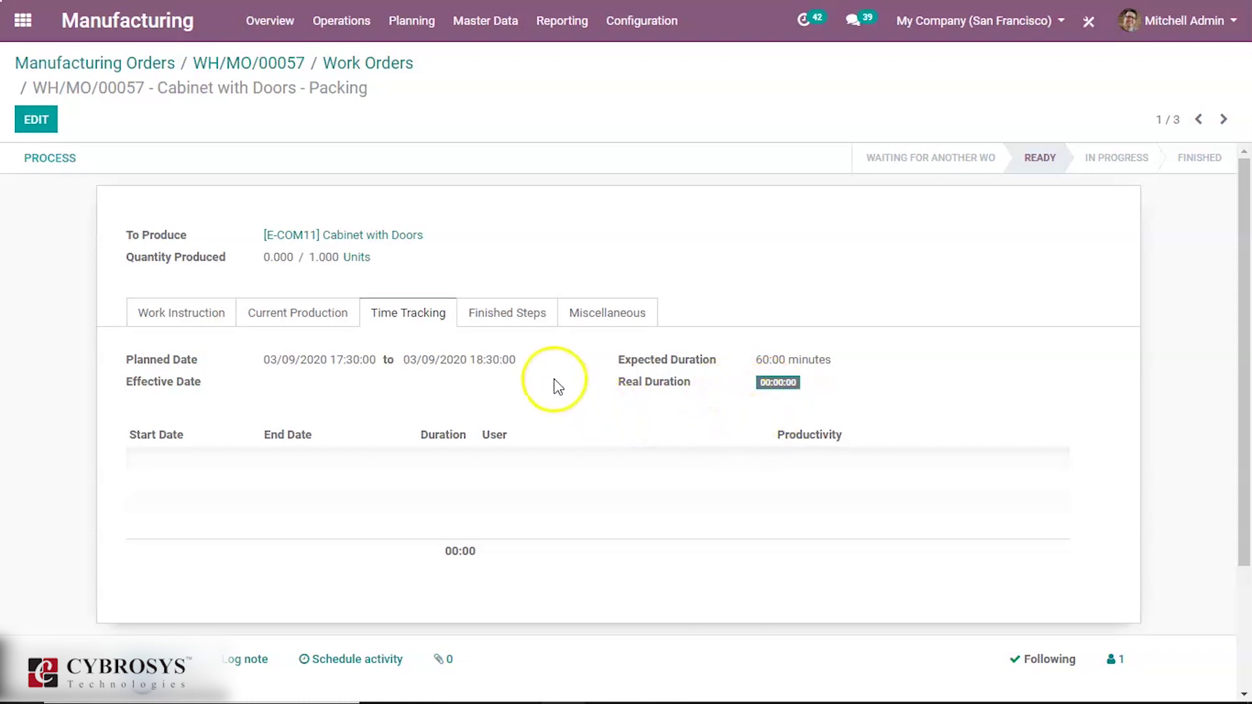
left_click(519, 318)
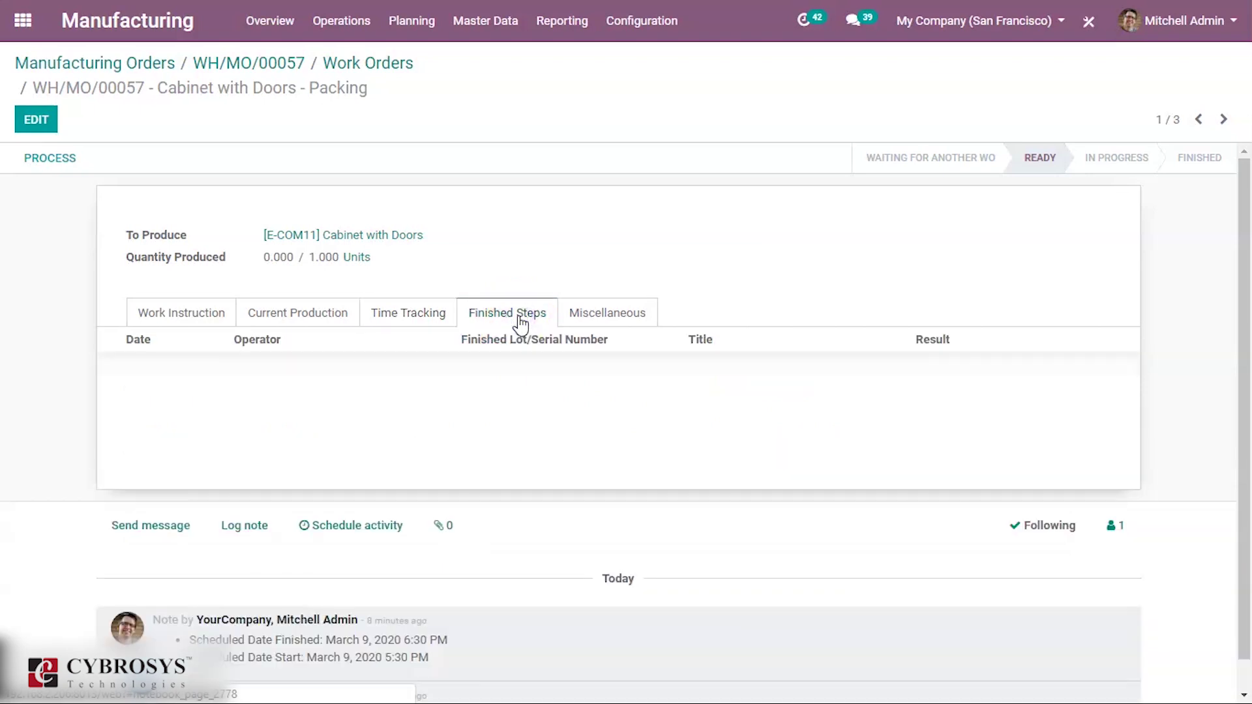
left_click(604, 316)
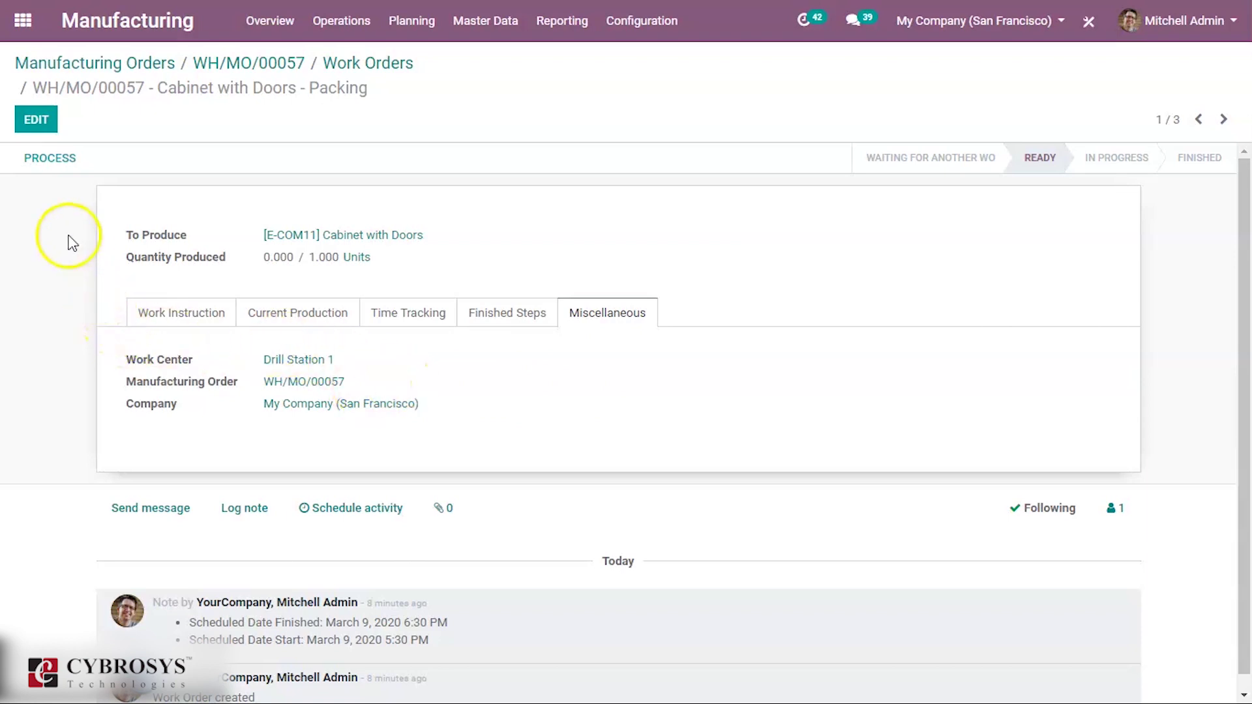
- Start processing the Packing work order and view its additional actions, such as block, scrap, maintenance request and quality alert
left_click(50, 159)
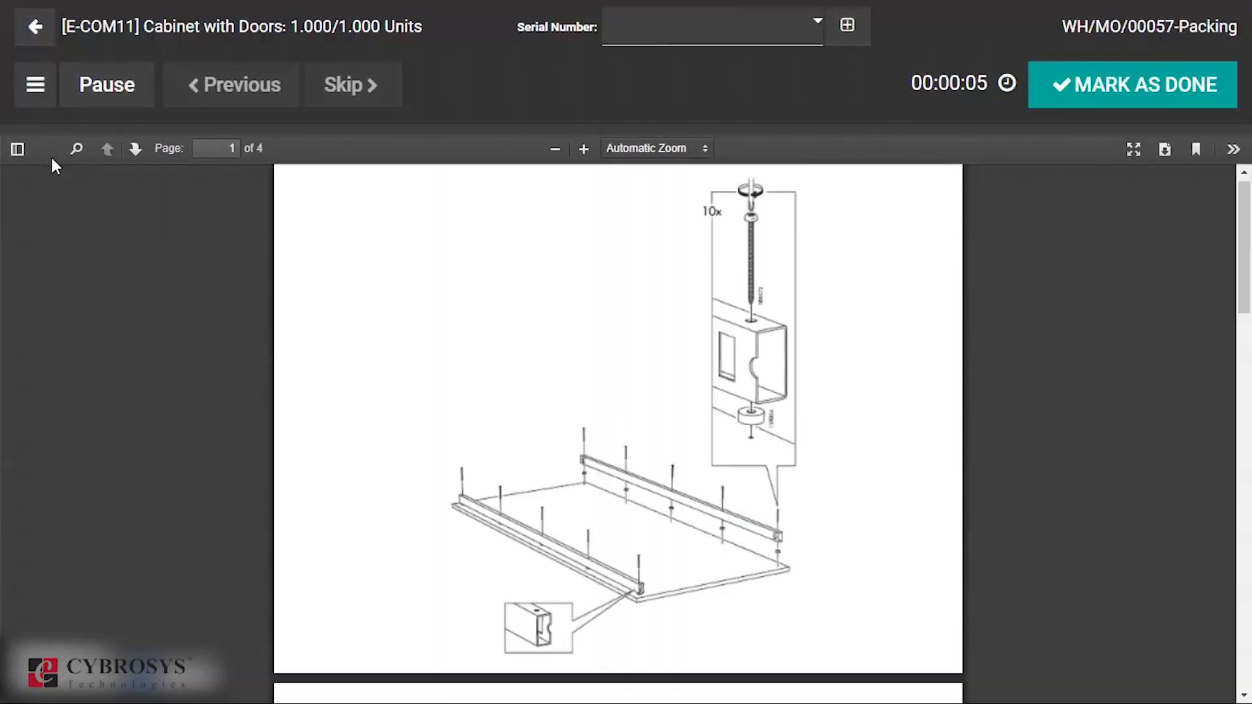
left_click(171, 273)
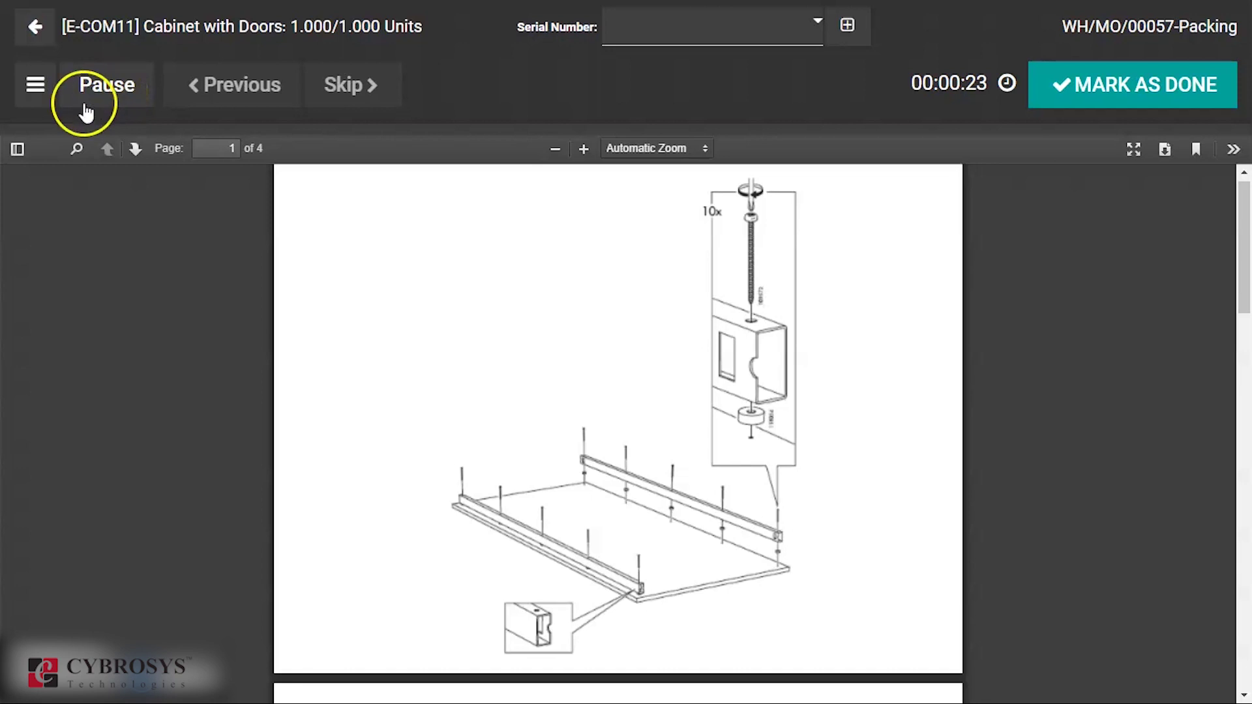
left_click(37, 88)
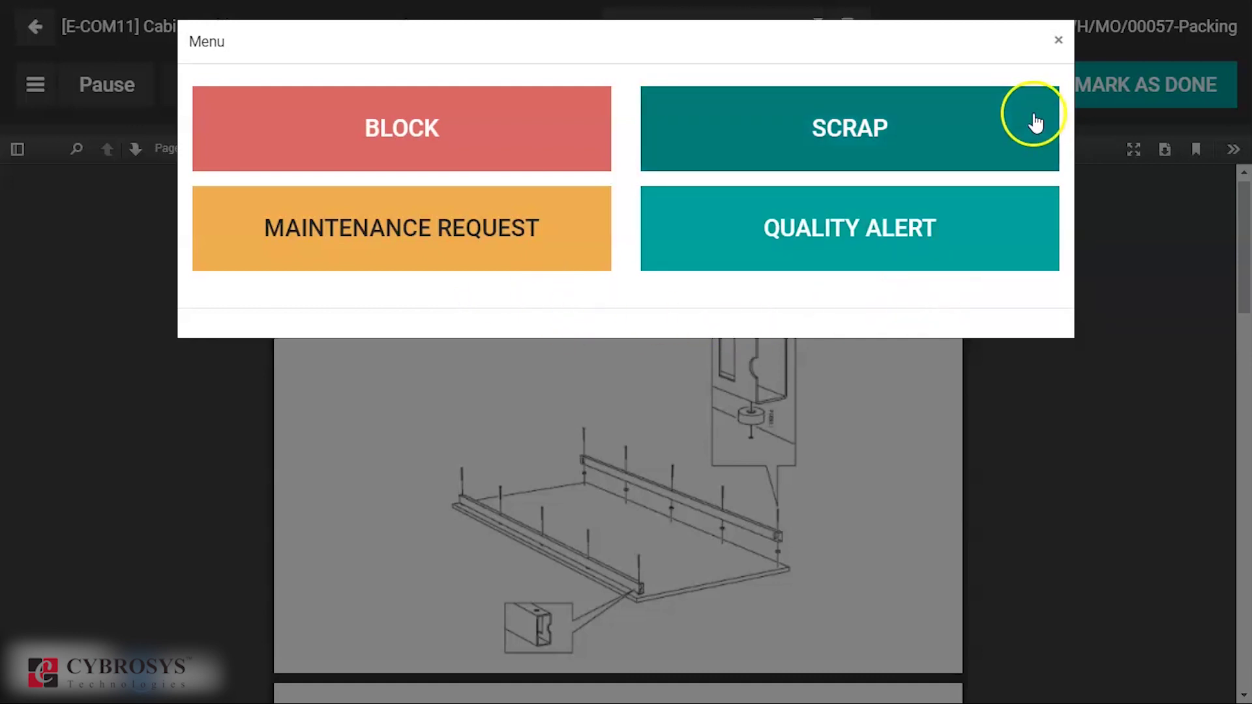
left_click(1061, 46)
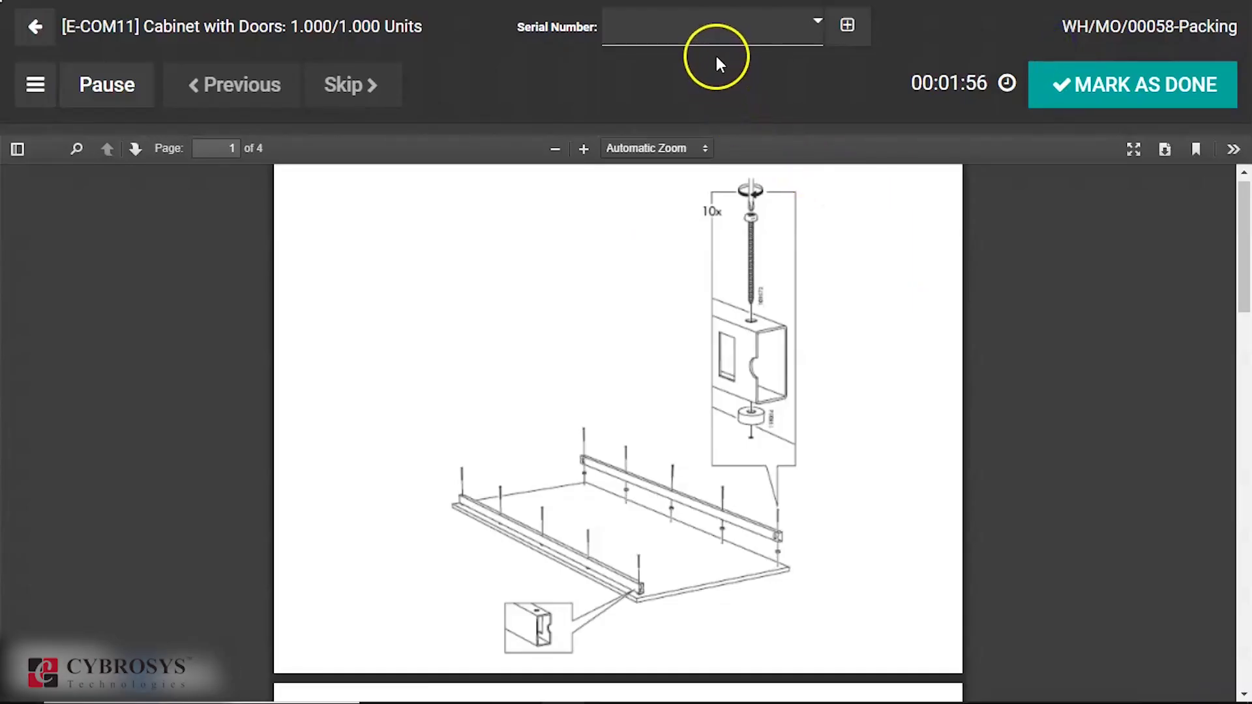
- Create the serial number w2 for the cabinet in the Packing work order and mark the work order as done
left_click(708, 34)
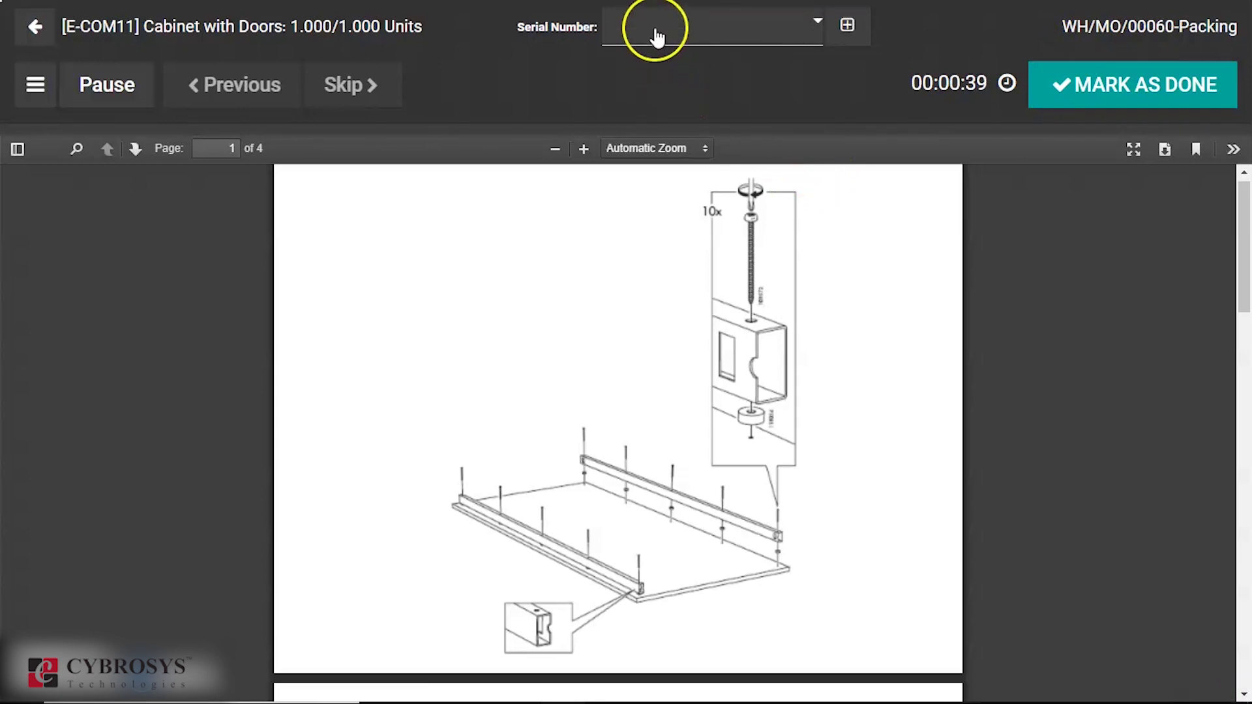
left_click(657, 37)
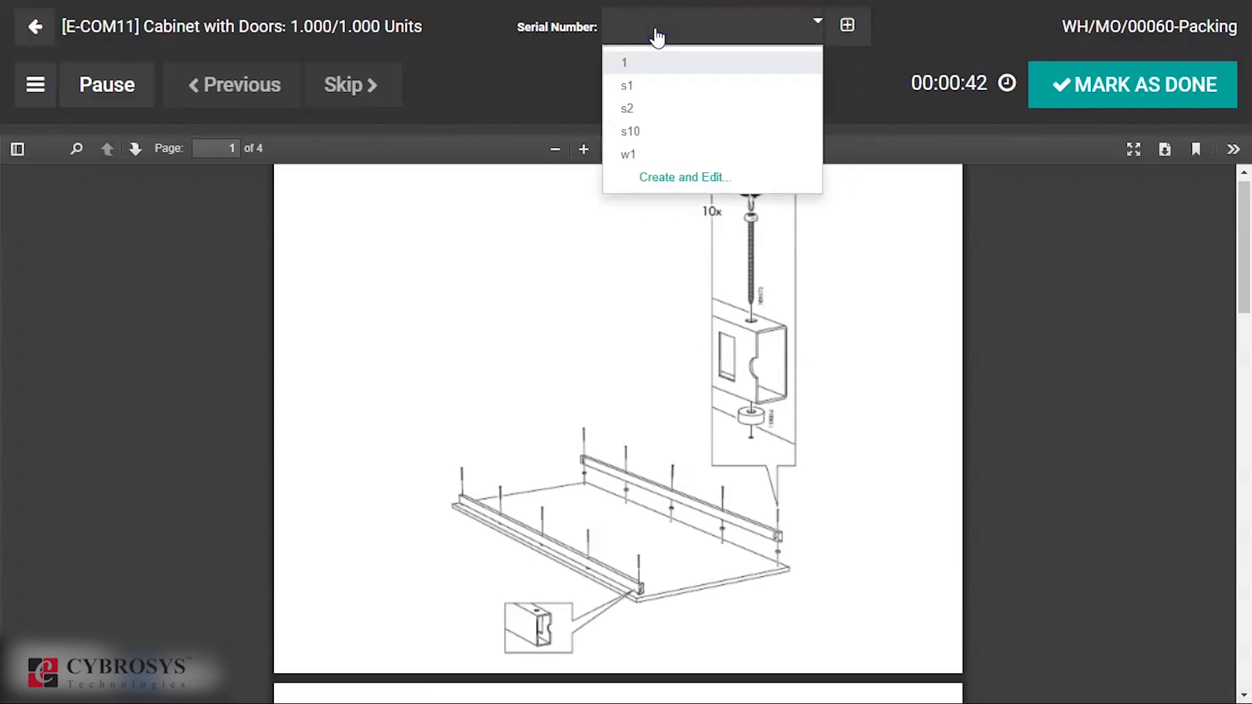
type("w2")
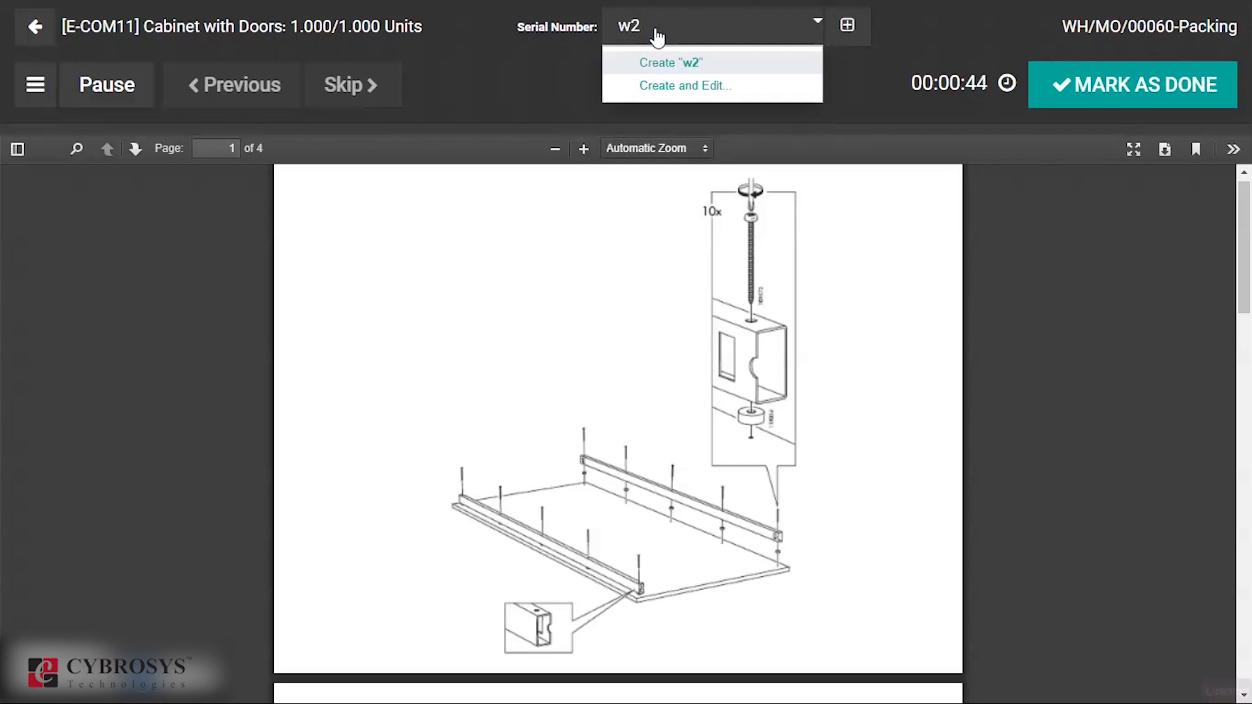
left_click(666, 61)
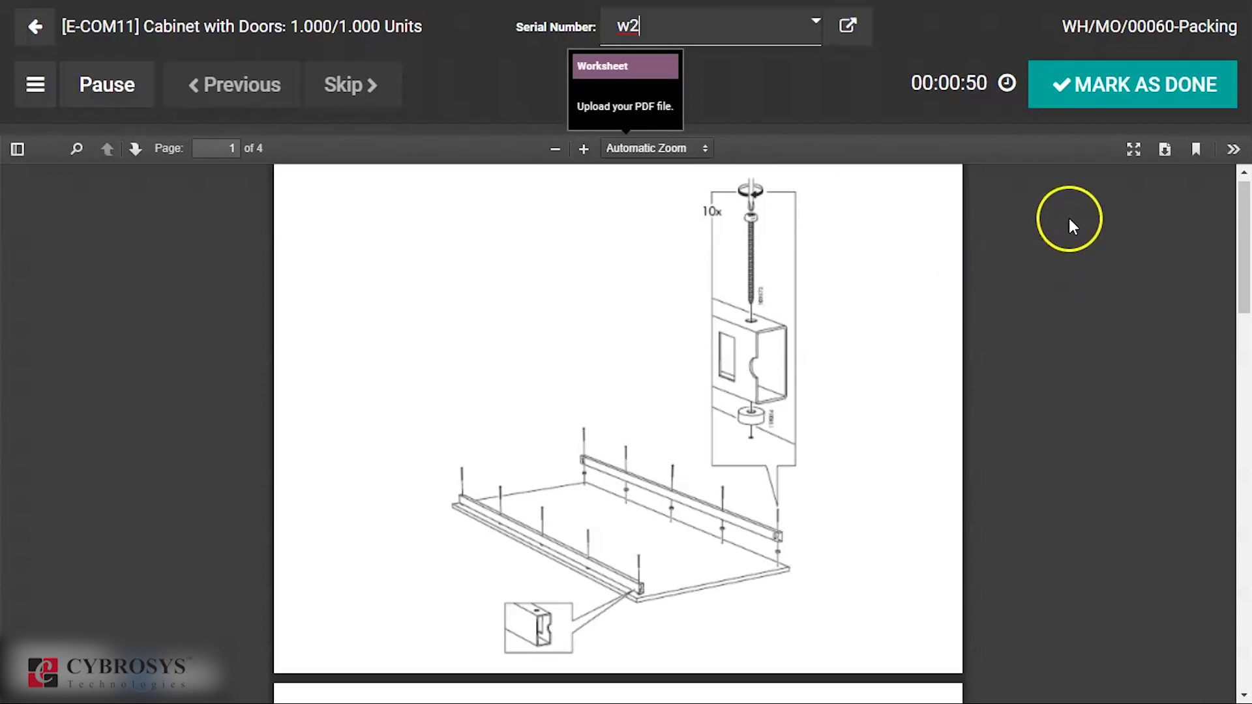
left_click(1092, 103)
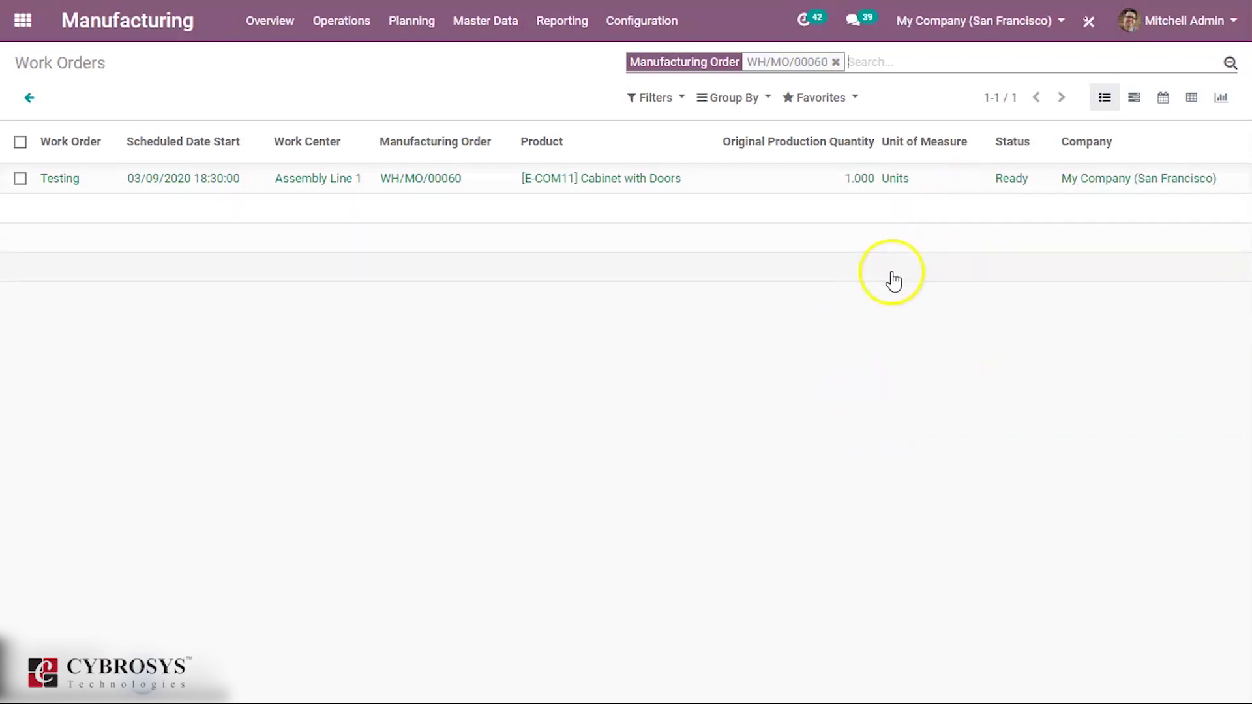
- Process the Testing work order of WH/MO/00060 and mark it as done
left_click(712, 178)
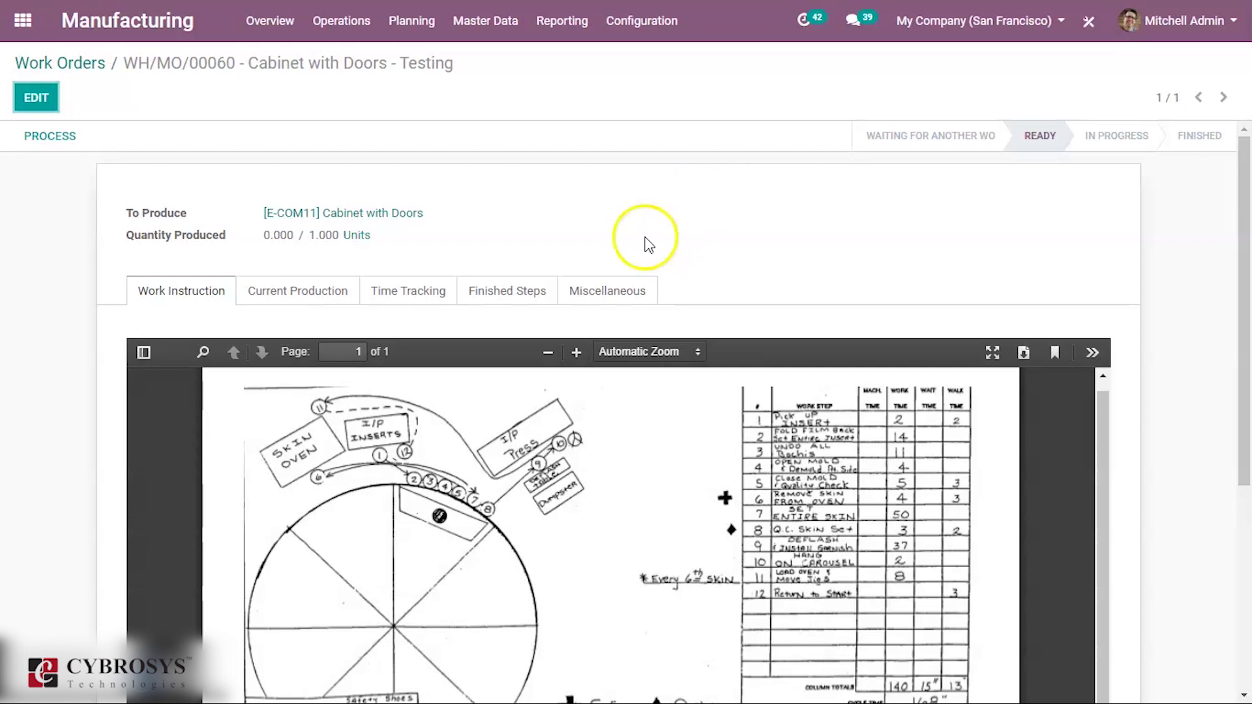
left_click(52, 137)
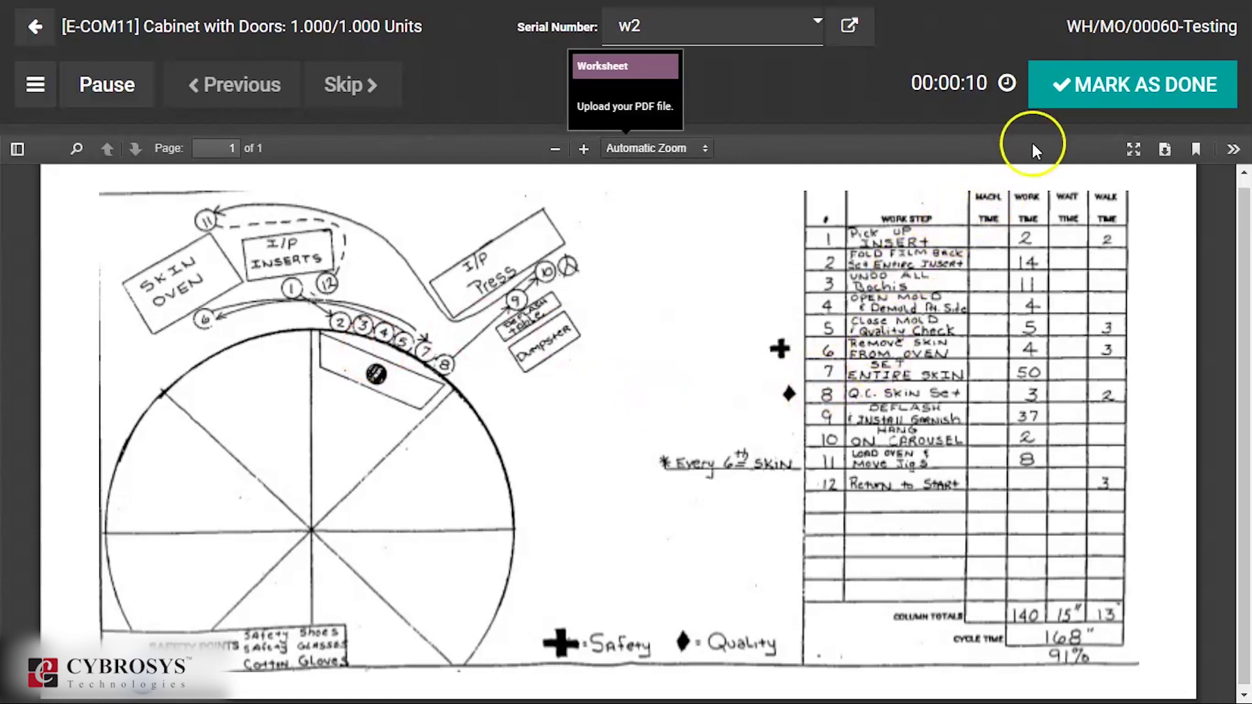
left_click(1077, 96)
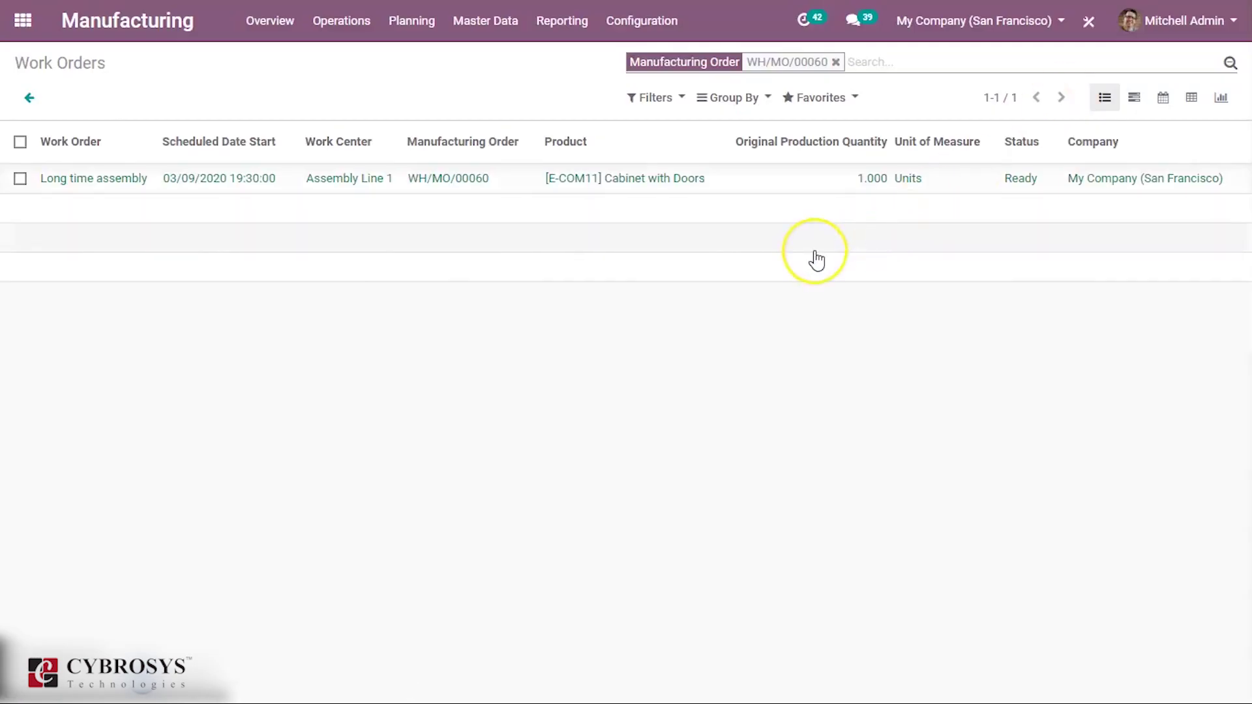
- Process the Long time assembly work order of WH/MO/00060 and mark it as done without closing the manufacturing order
left_click(737, 181)
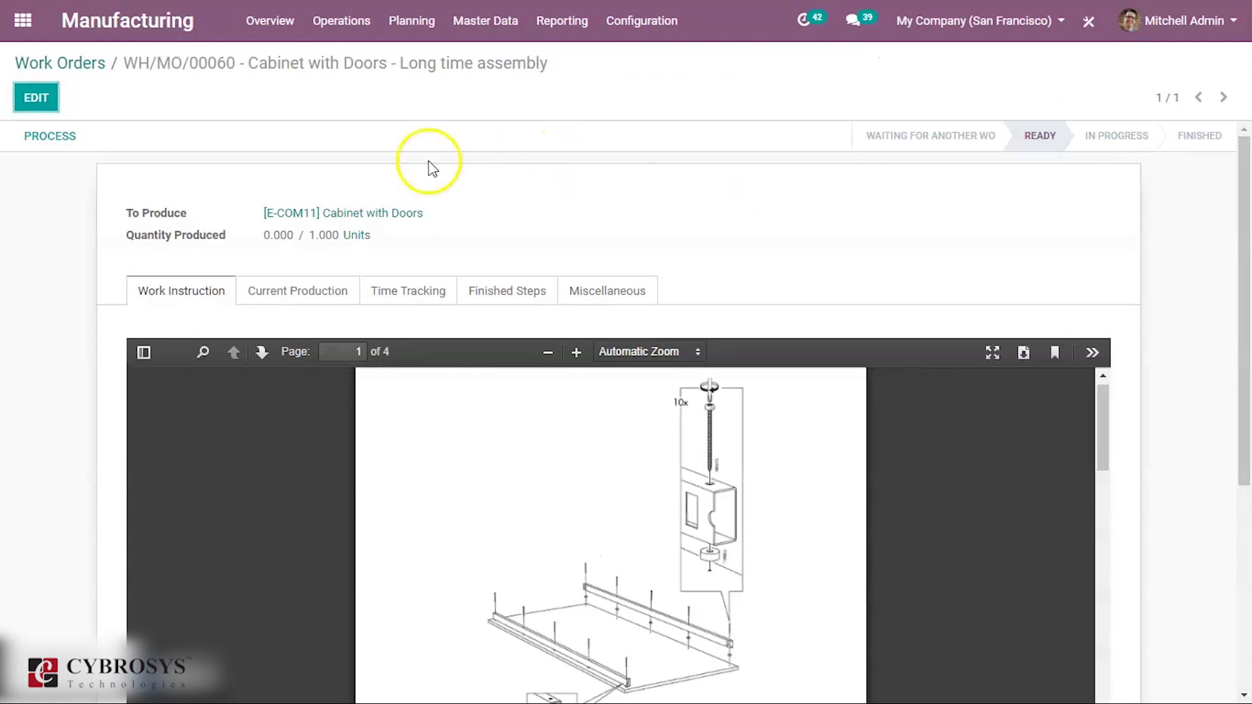
left_click(61, 139)
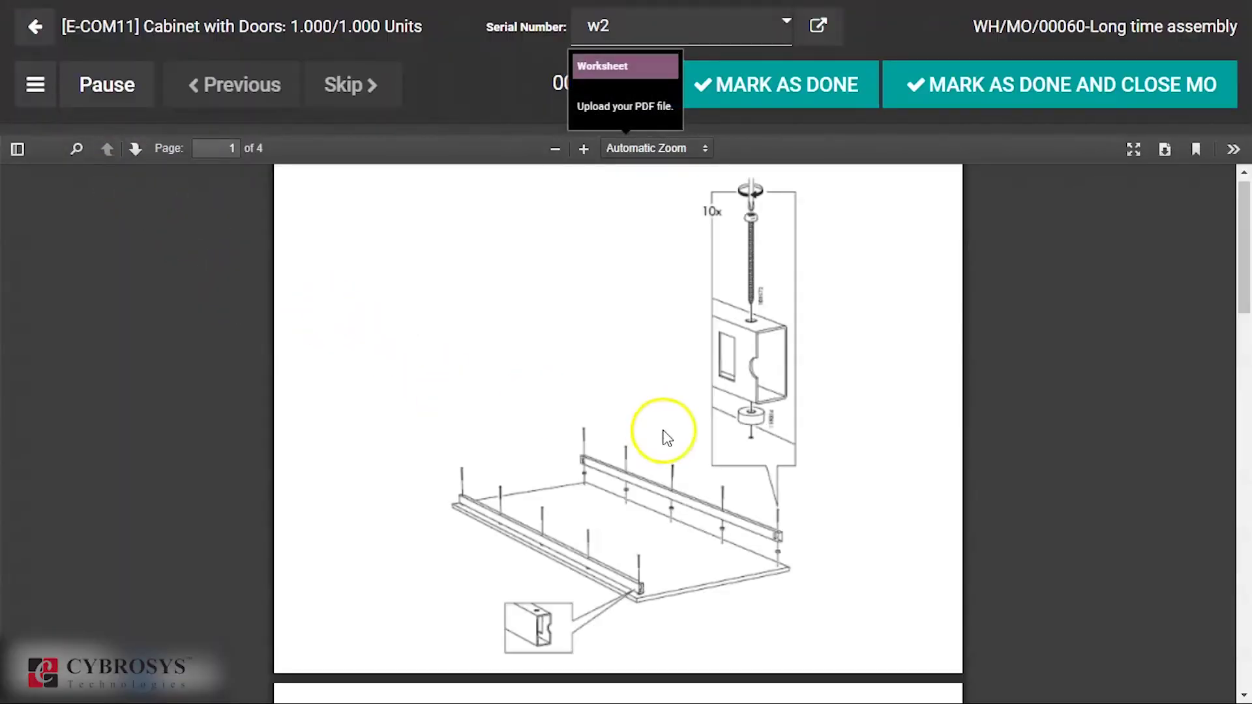
left_click(793, 107)
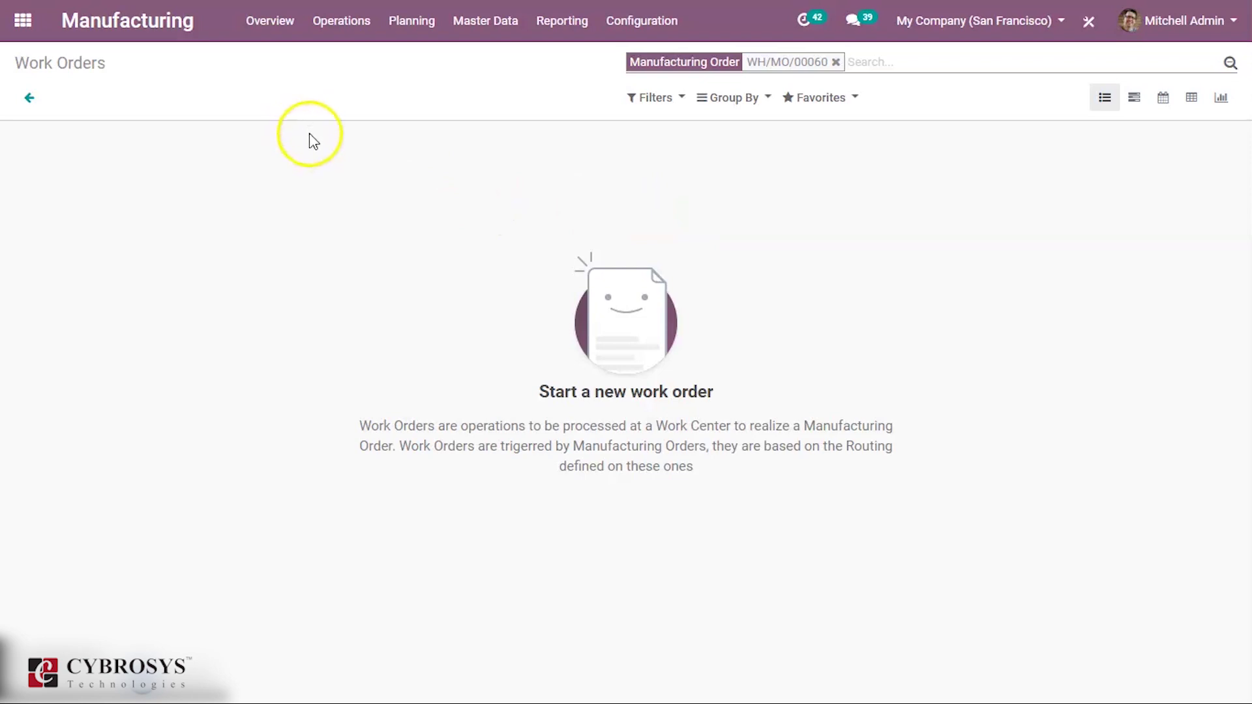
- Open the manufacturing order WH/MO/00060 from the list of manufacturing orders and mark it as done
left_click(331, 29)
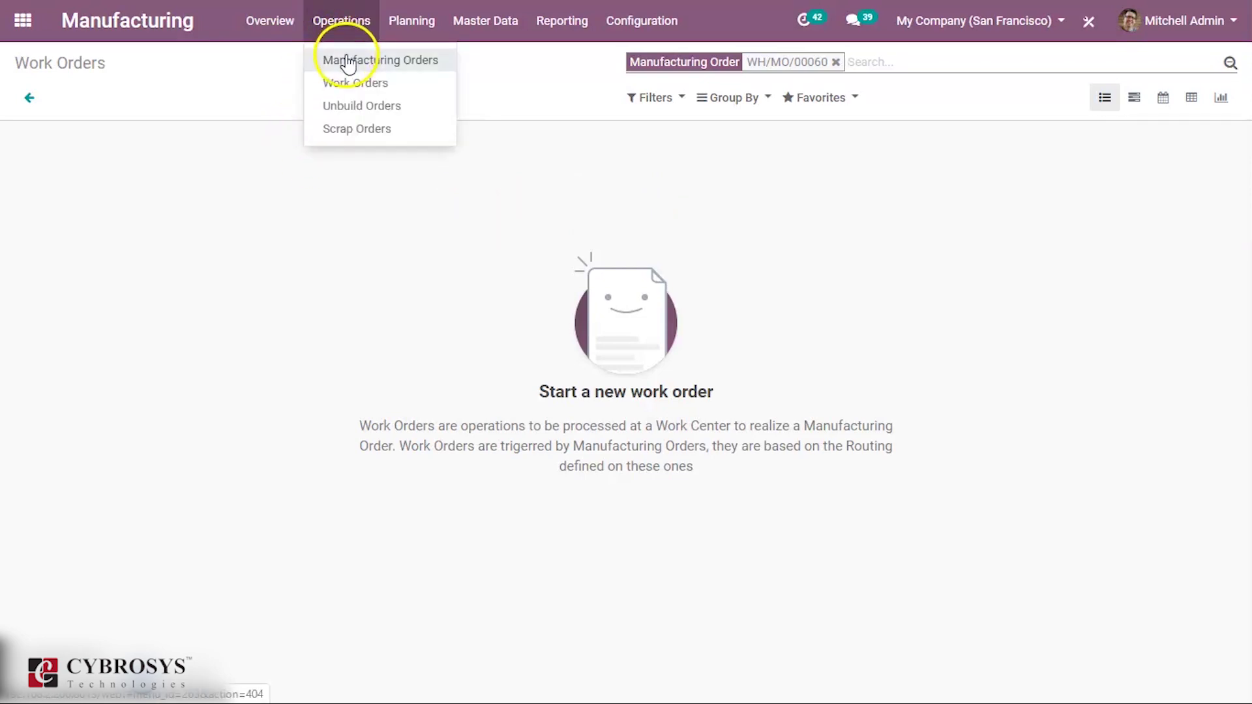
left_click(349, 60)
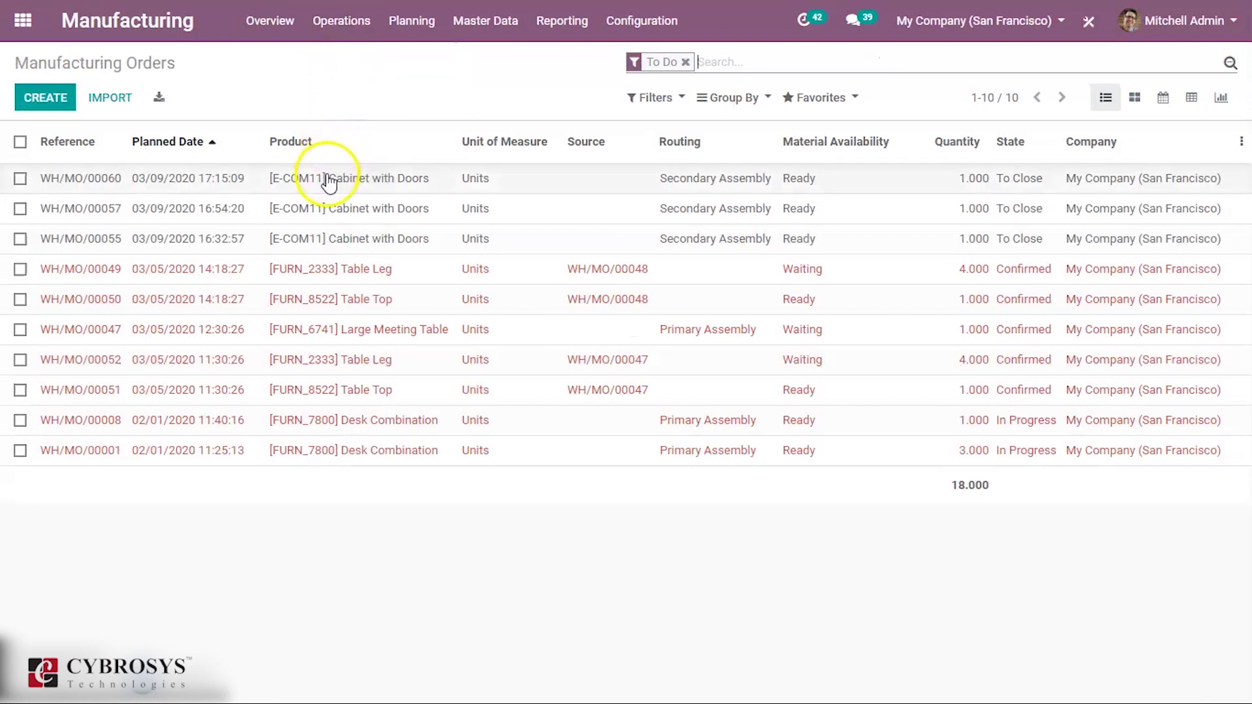
left_click(266, 179)
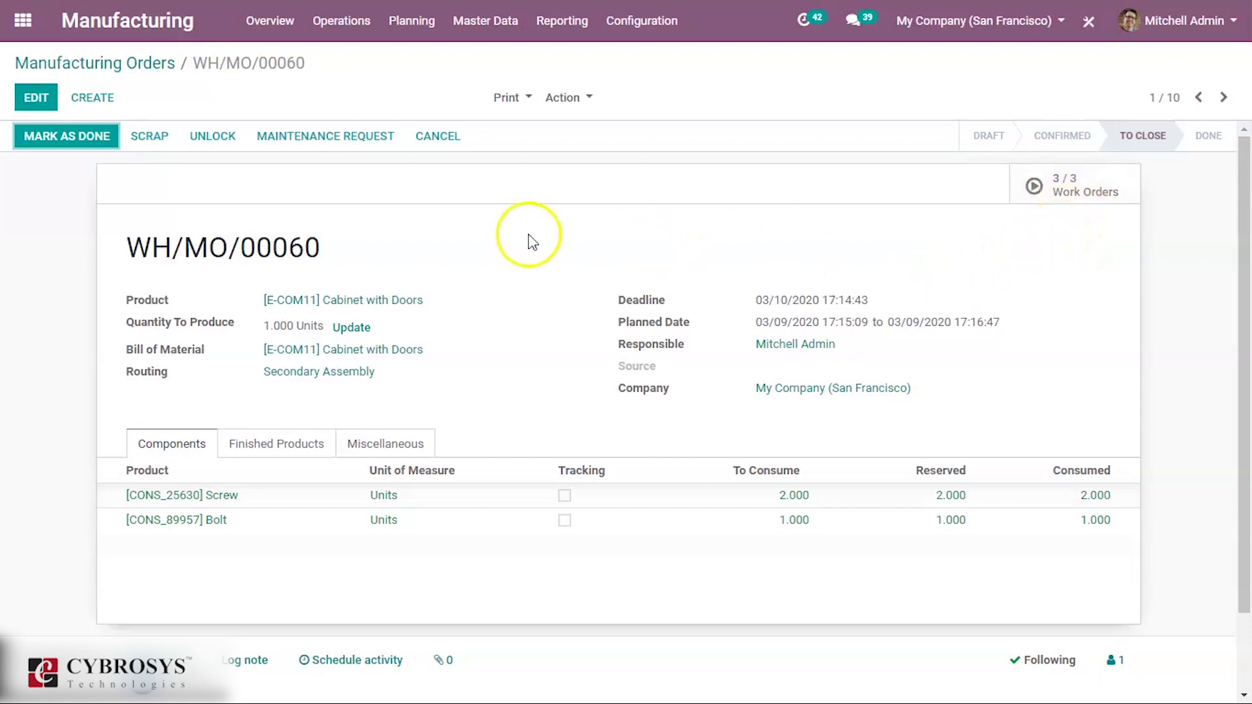
left_click(77, 137)
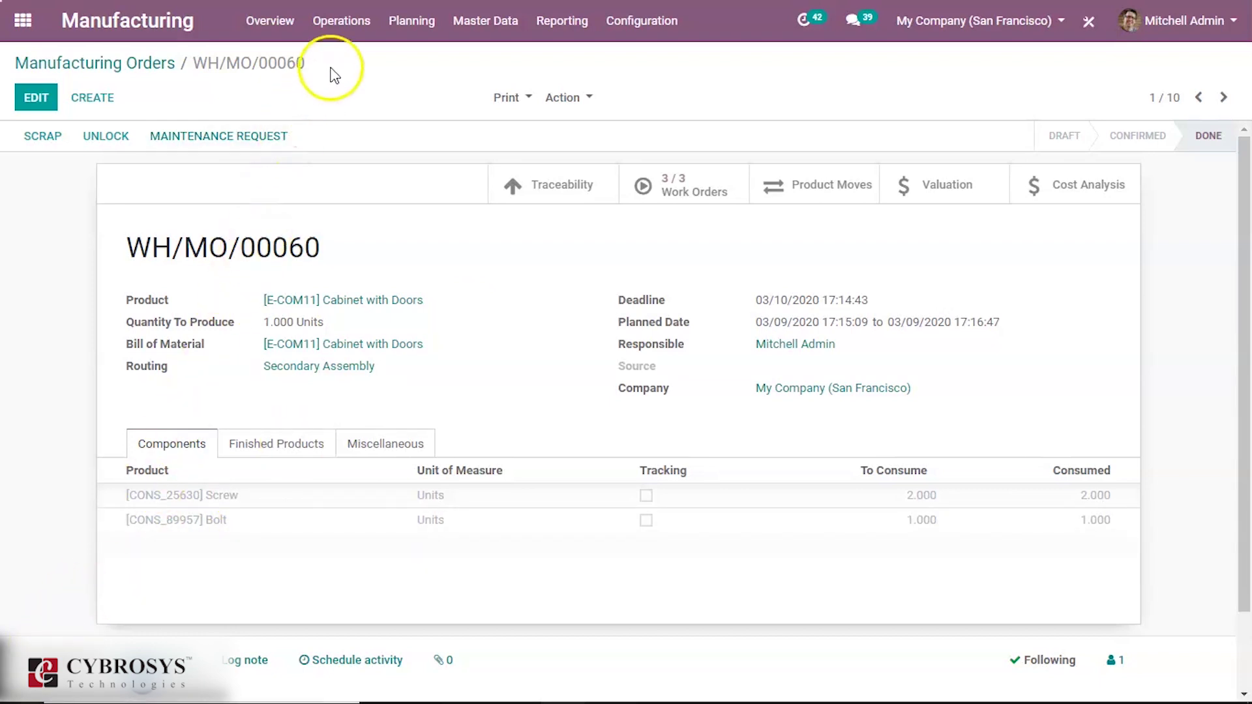
- Open the work orders overview, remove its In Progress, Ready or Pending filter, and look through all work orders
left_click(346, 23)
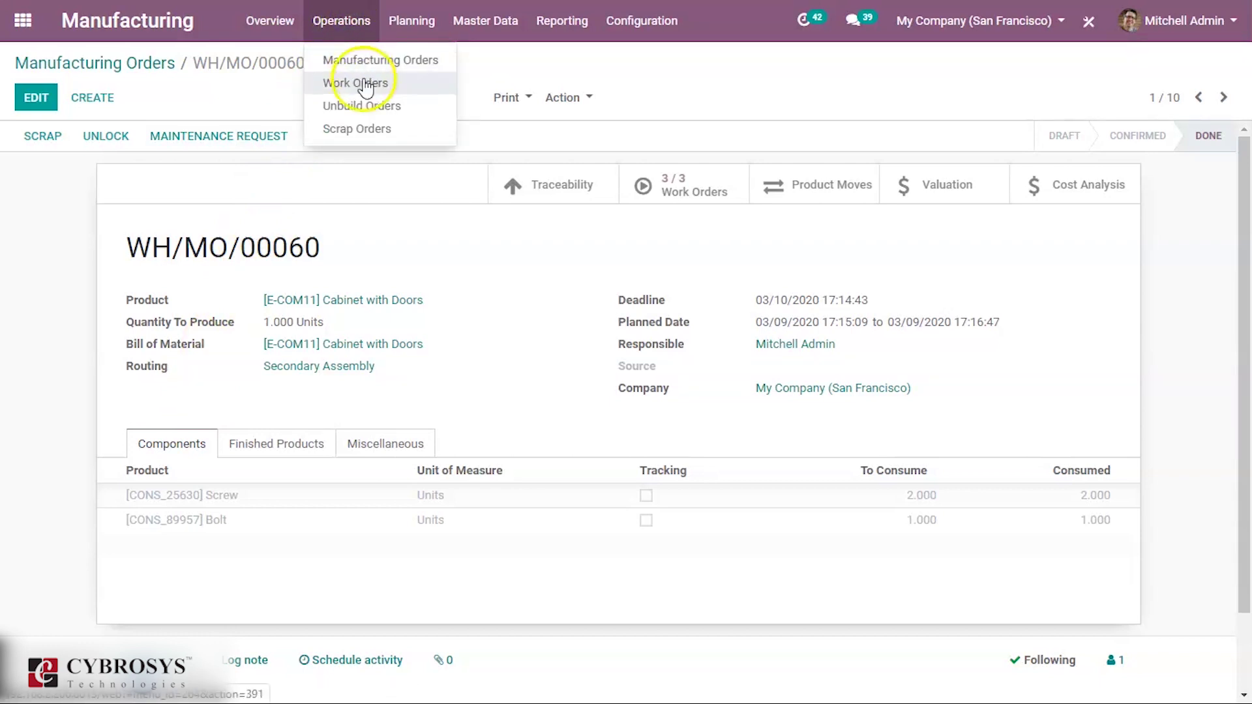
left_click(395, 131)
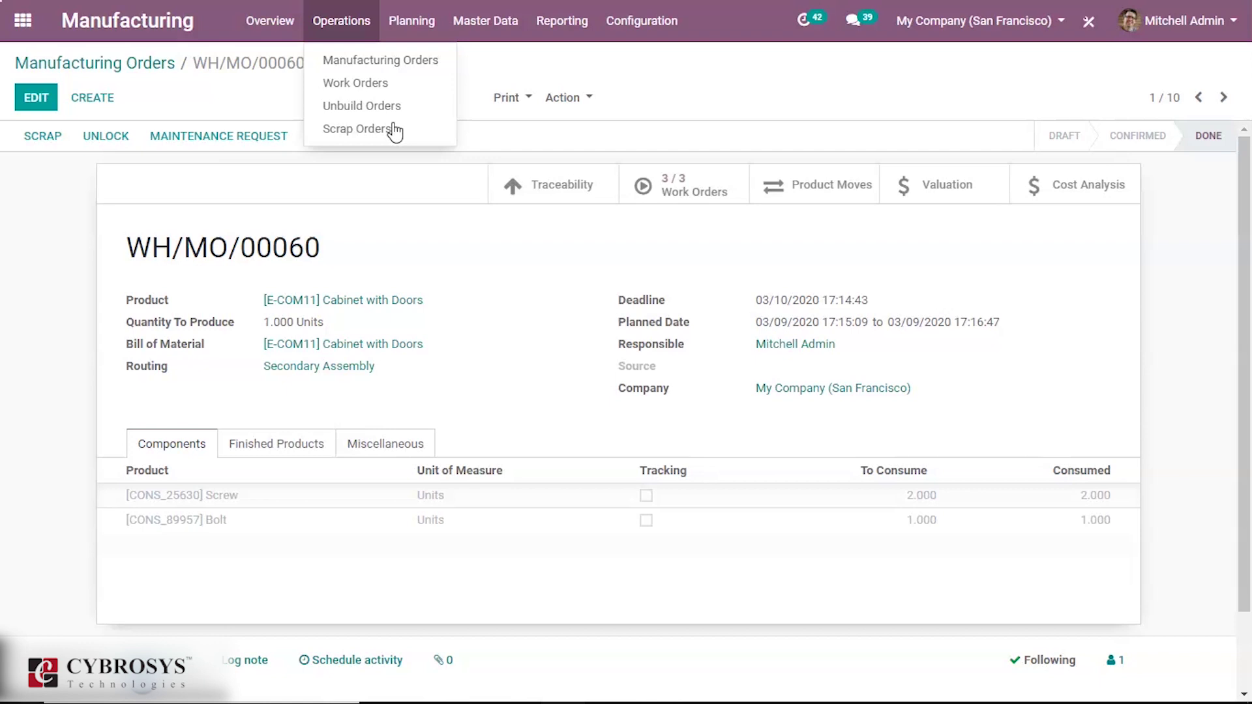
left_click(387, 223)
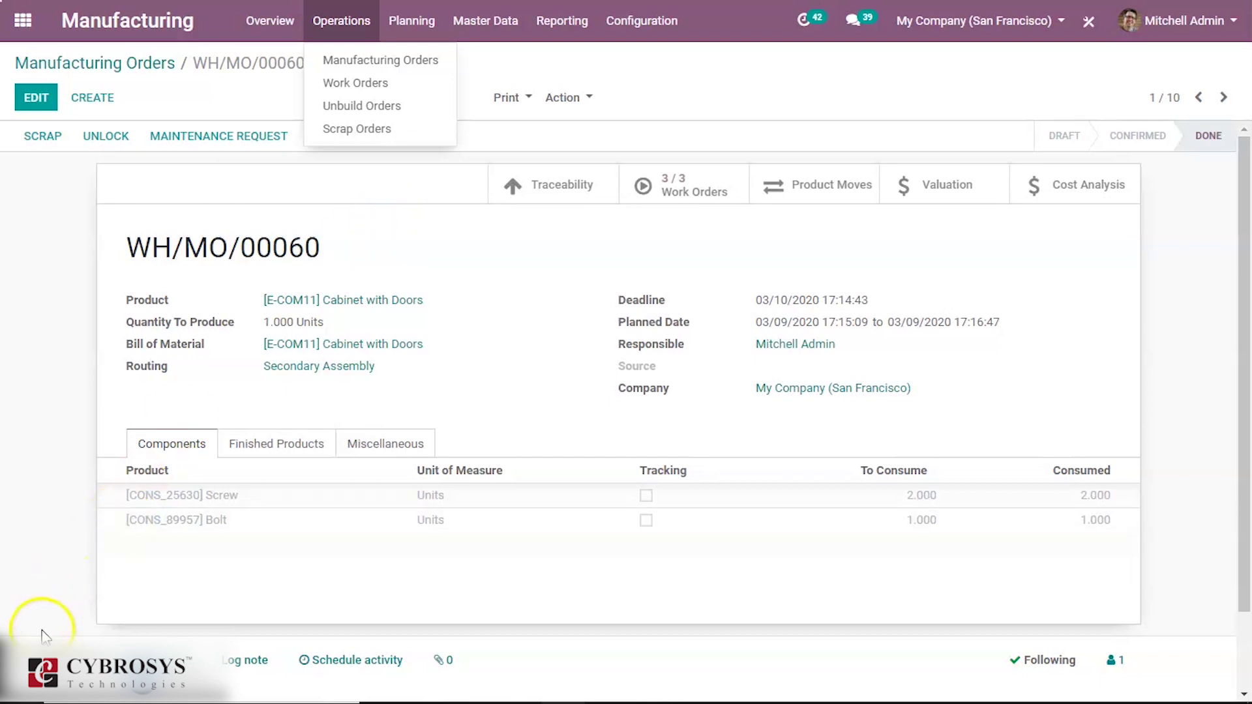
left_click(336, 115)
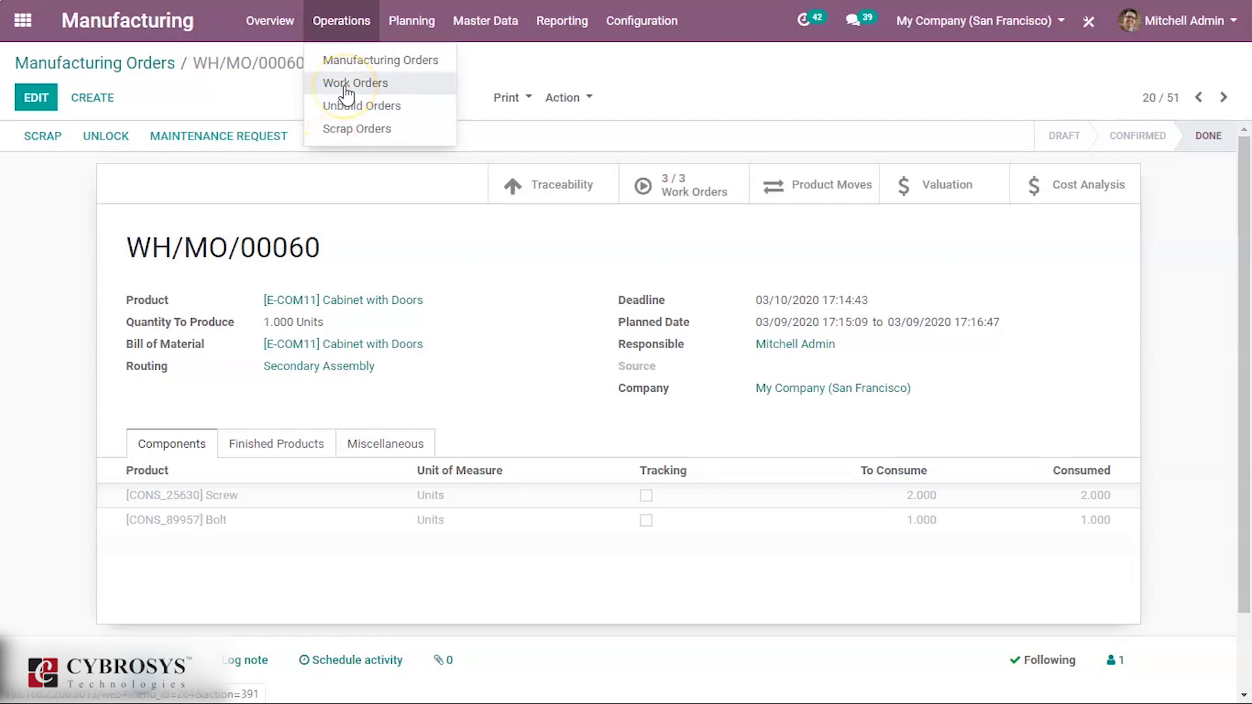
left_click(346, 87)
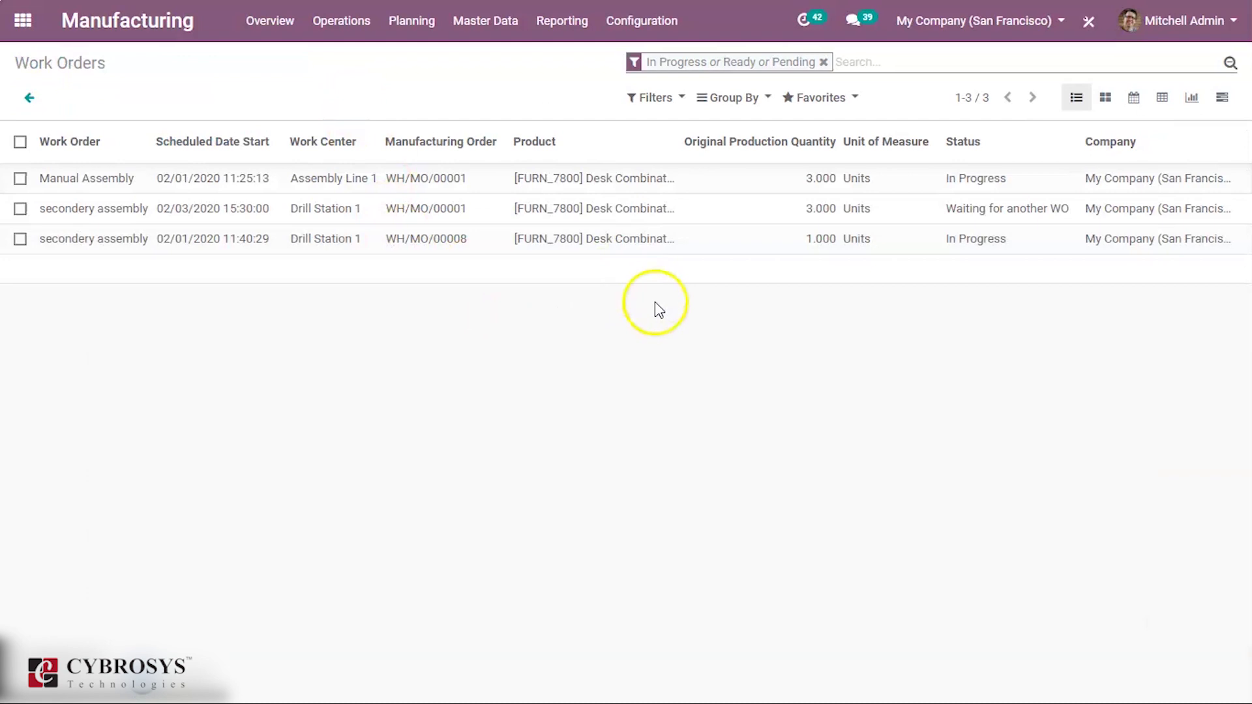
left_click(823, 63)
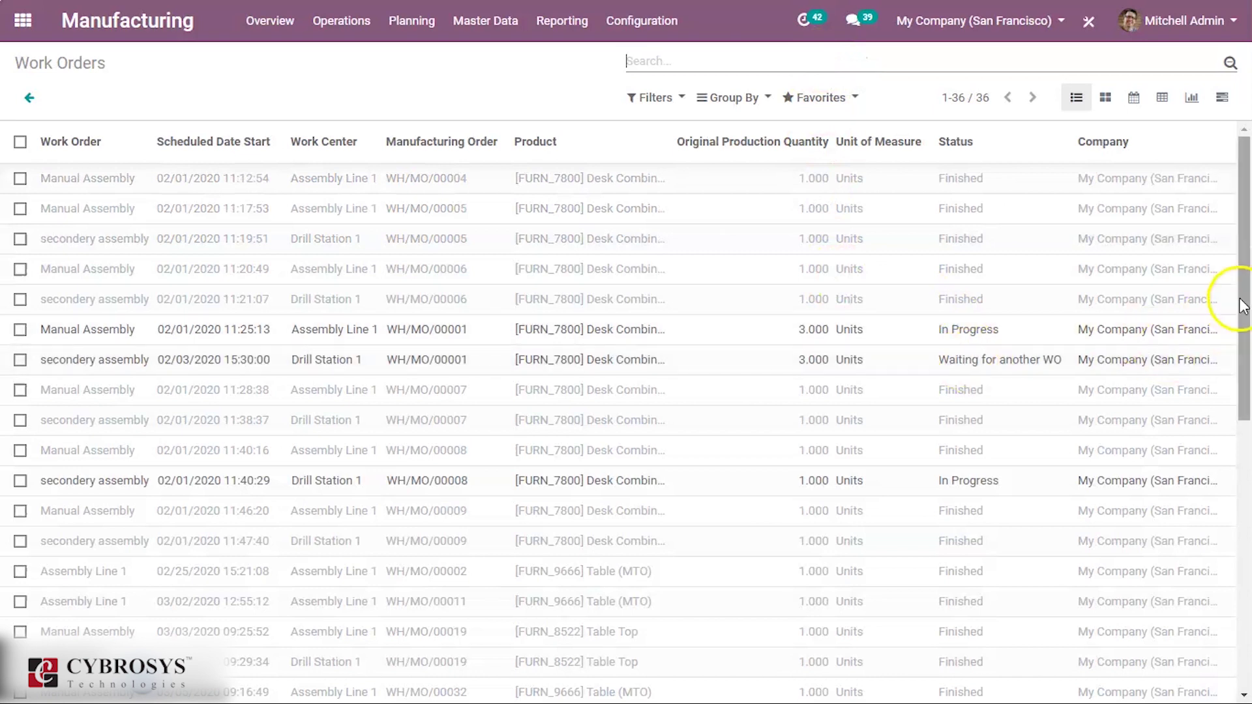
mouse_move(1246, 258)
left_mouse_down()
mouse_move(1238, 382)
mouse_move(1244, 254)
left_mouse_up()
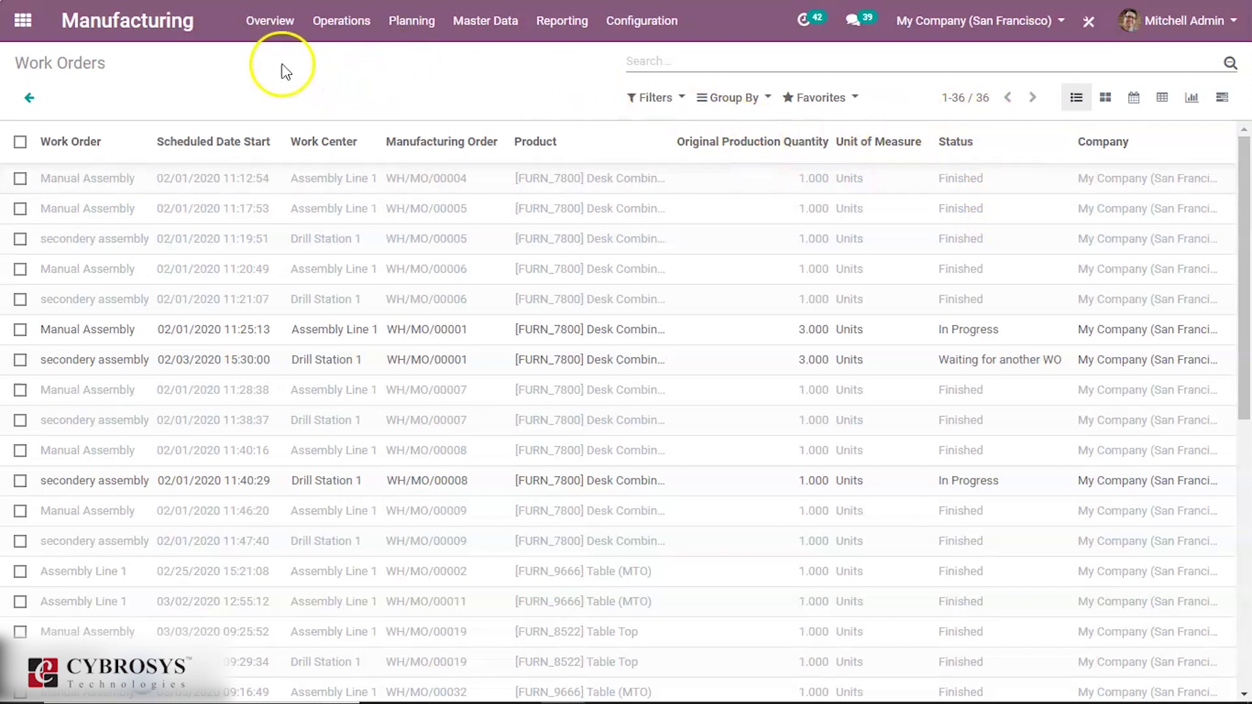
- Open the work order planning by production, remove its default filter and grouping, and view the details of WH/MO/00055's Packing work order
left_click(271, 26)
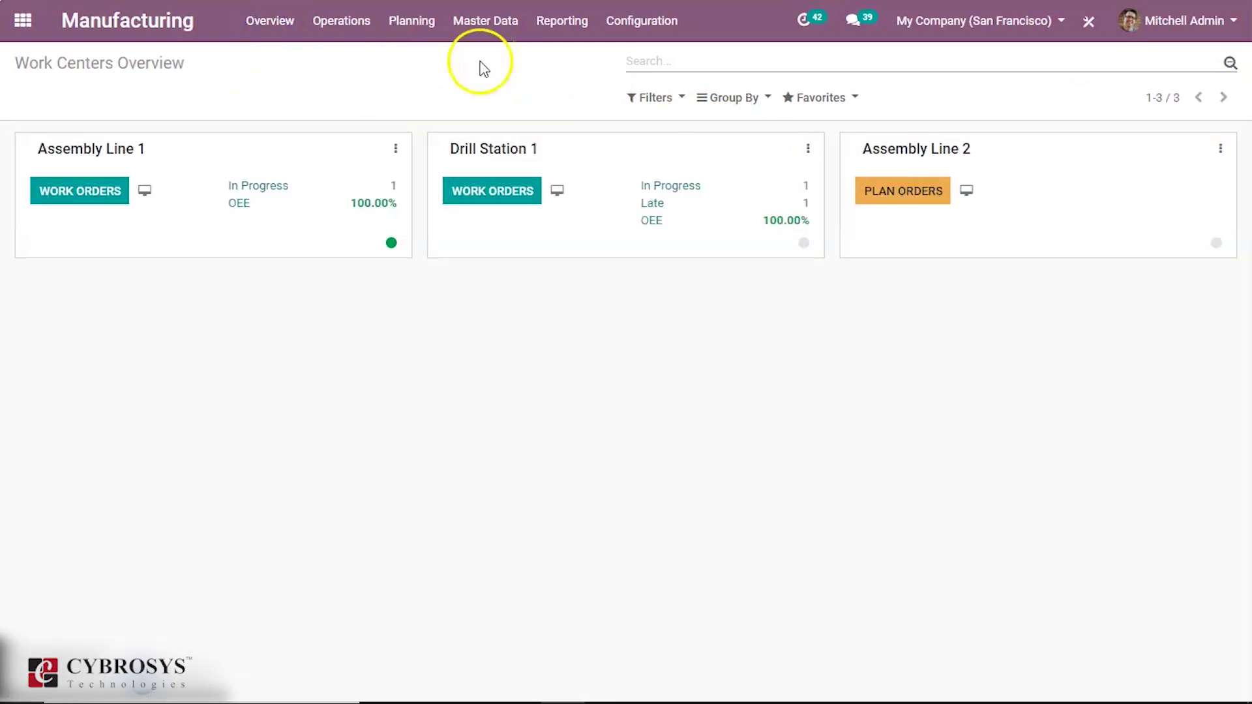
left_click(424, 15)
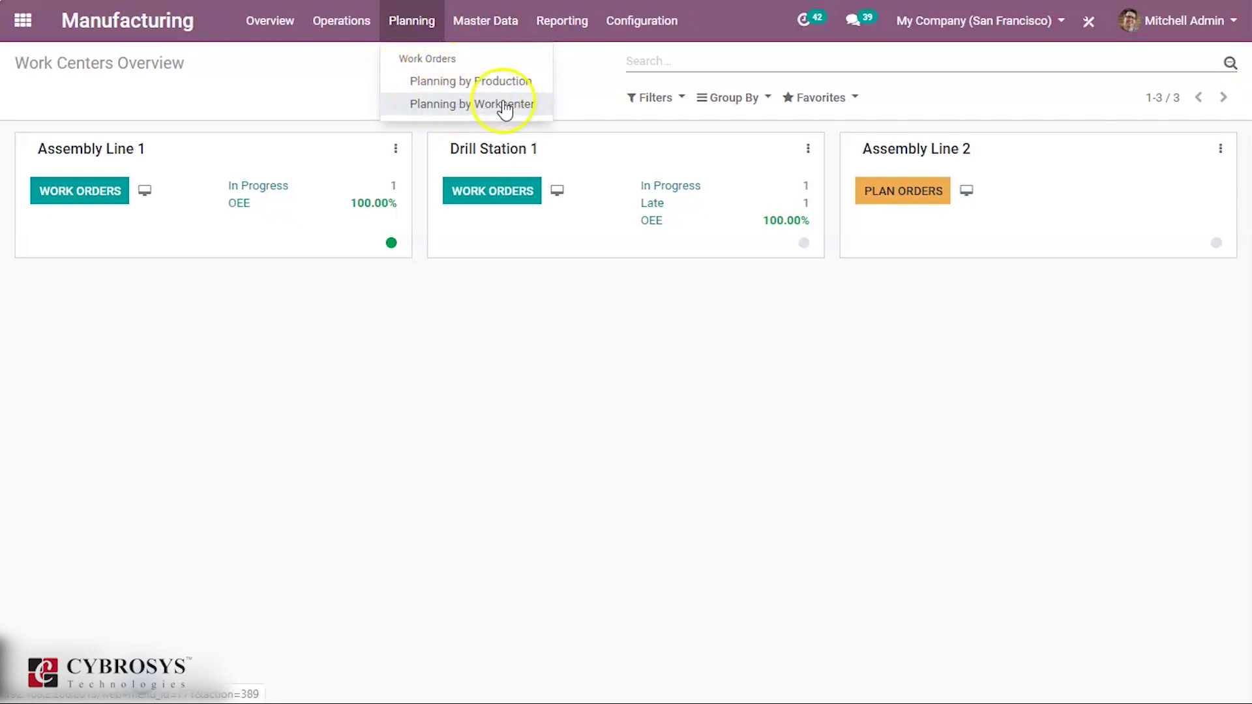
left_click(439, 91)
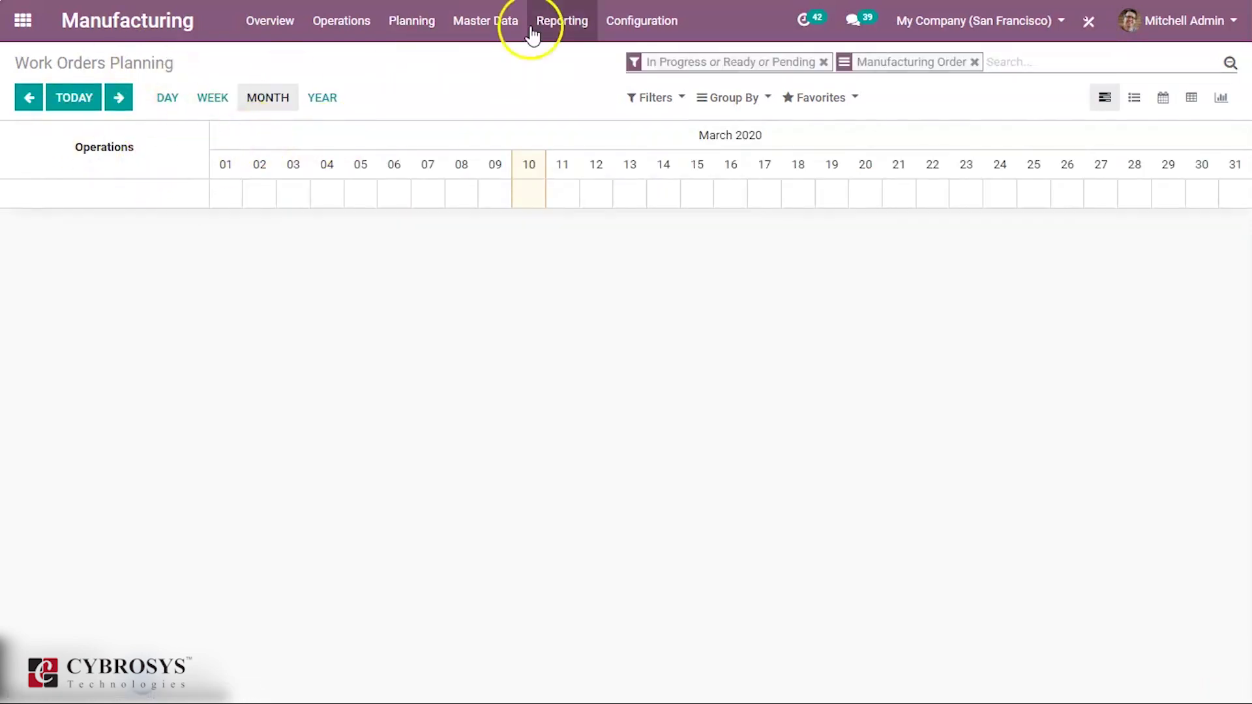
left_click(823, 62)
left_click(764, 62)
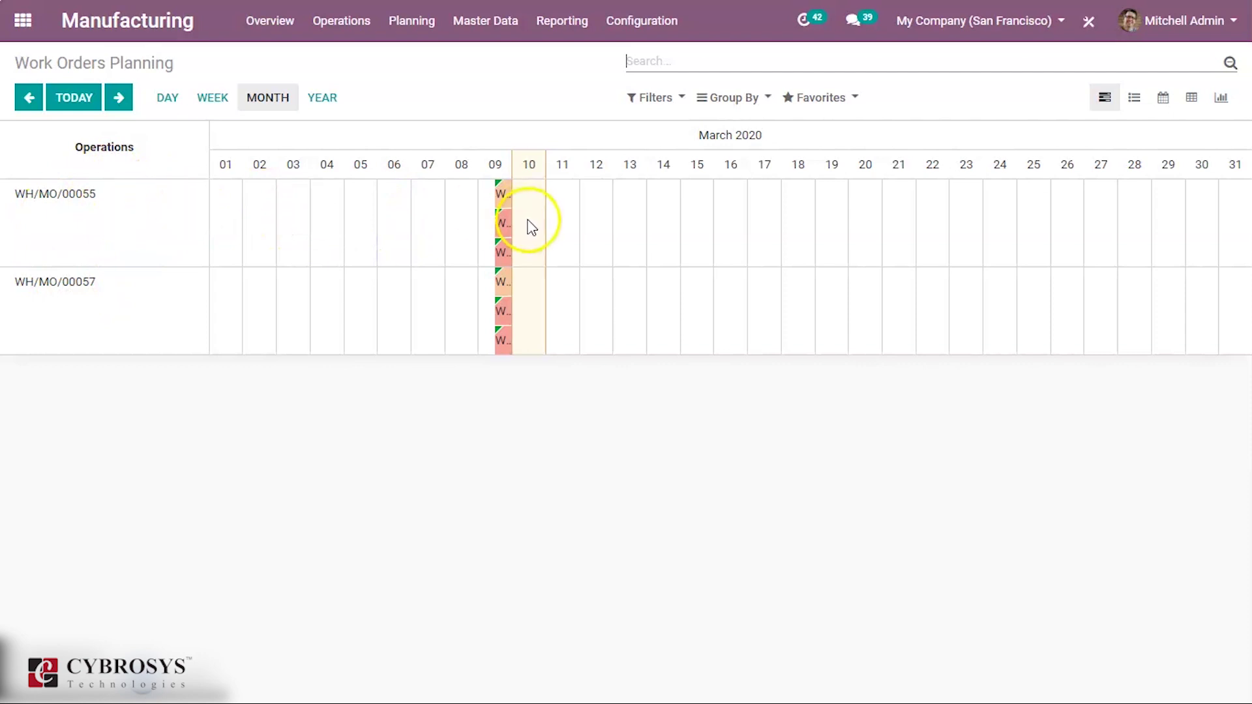
mouse_move(502, 201)
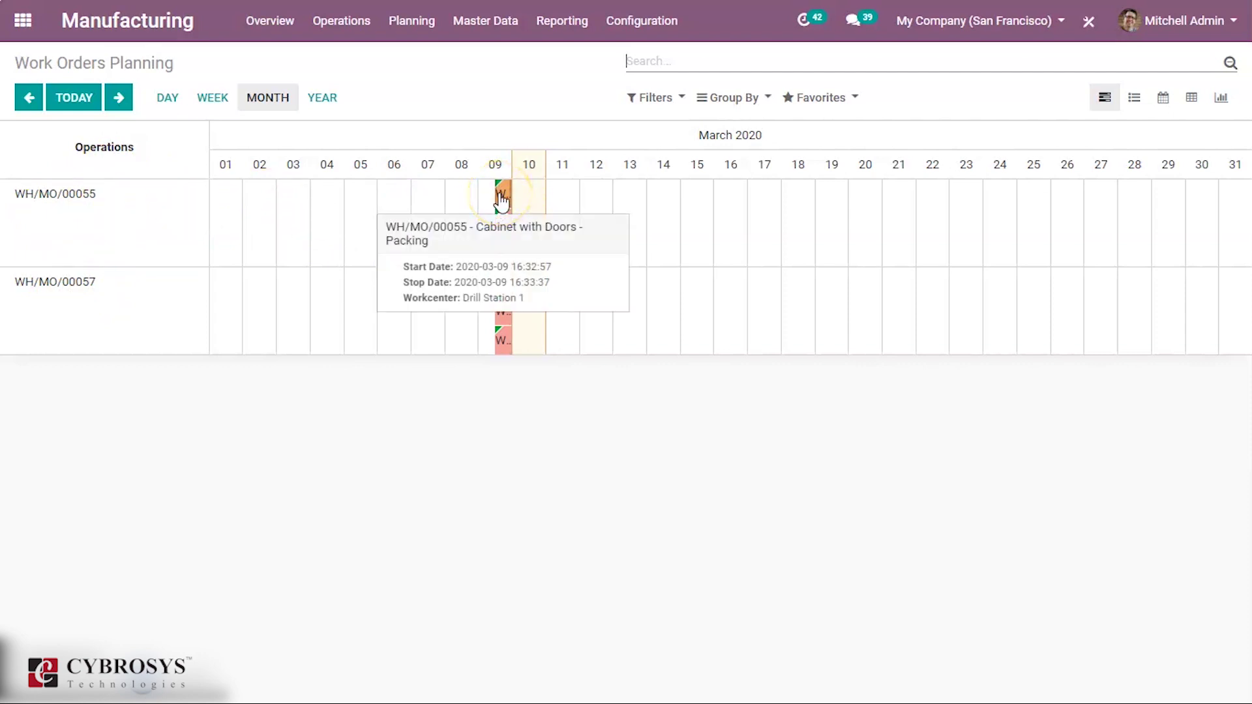
mouse_move(501, 203)
left_click(472, 212)
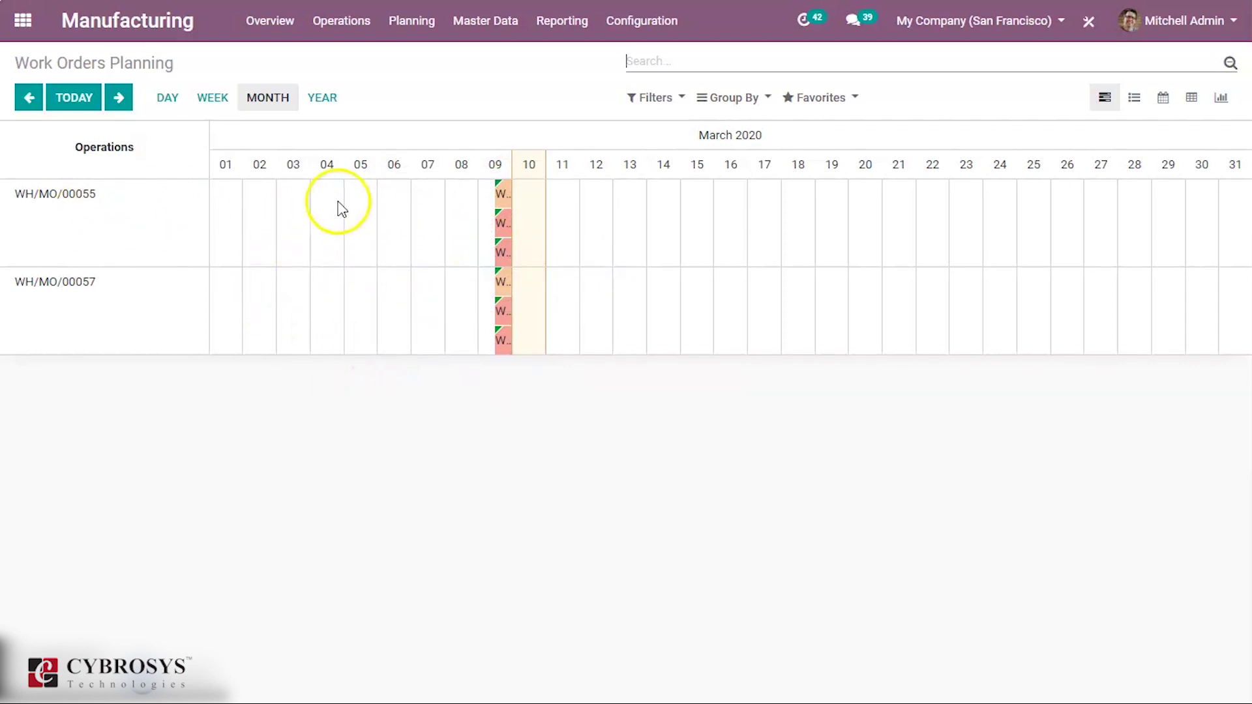
- Try the In Progress, Ready, Pending, Finished and Available filters on the work orders planning, and clear them all again
left_click(655, 100)
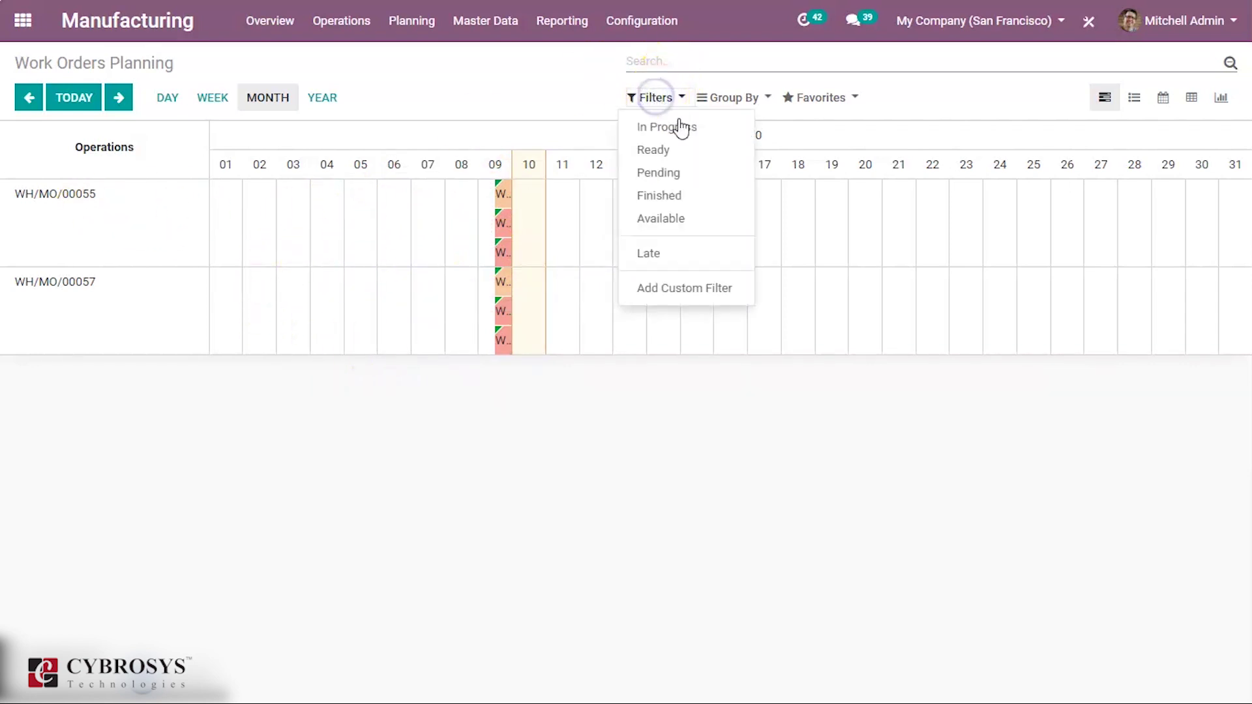
left_click(660, 130)
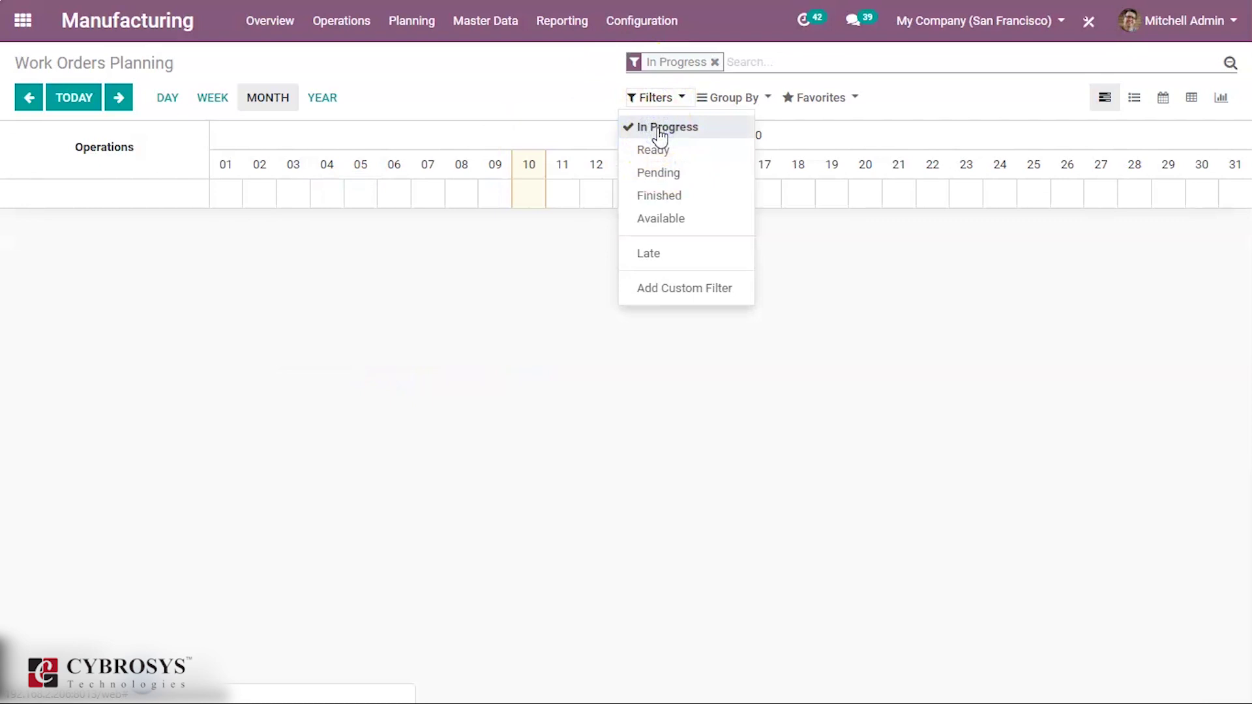
left_click(660, 132)
left_click(654, 150)
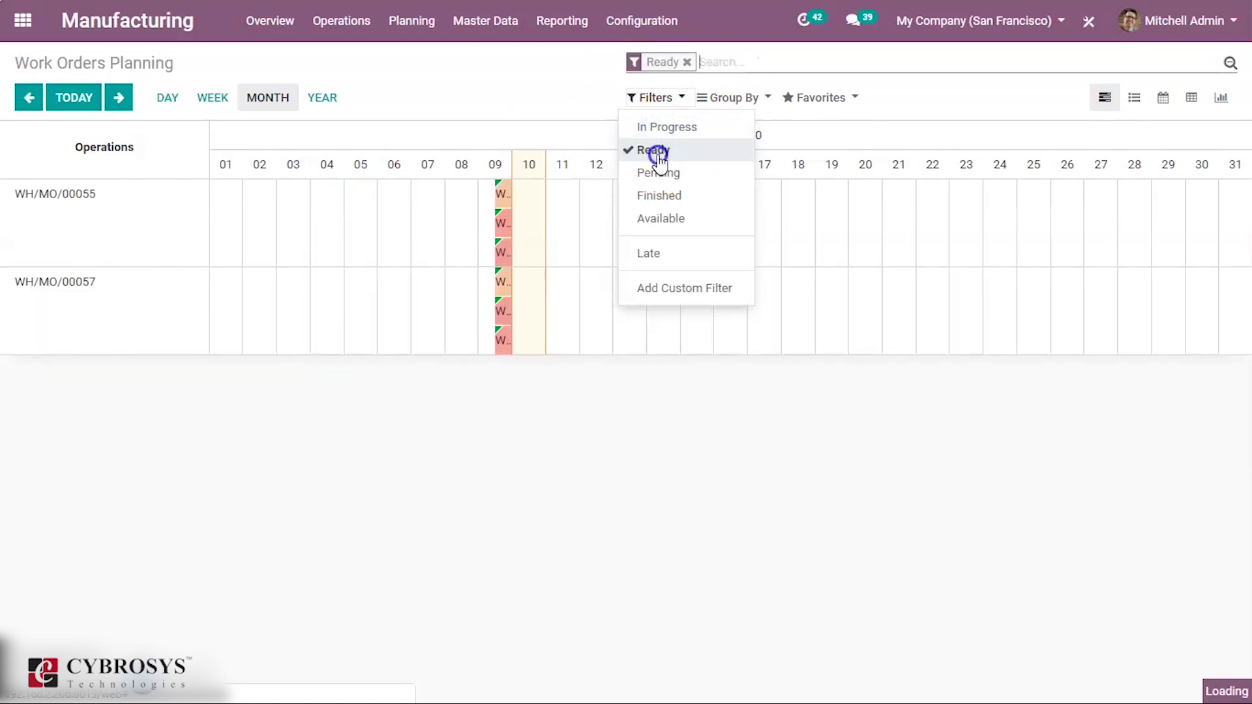
left_click(660, 157)
left_click(664, 173)
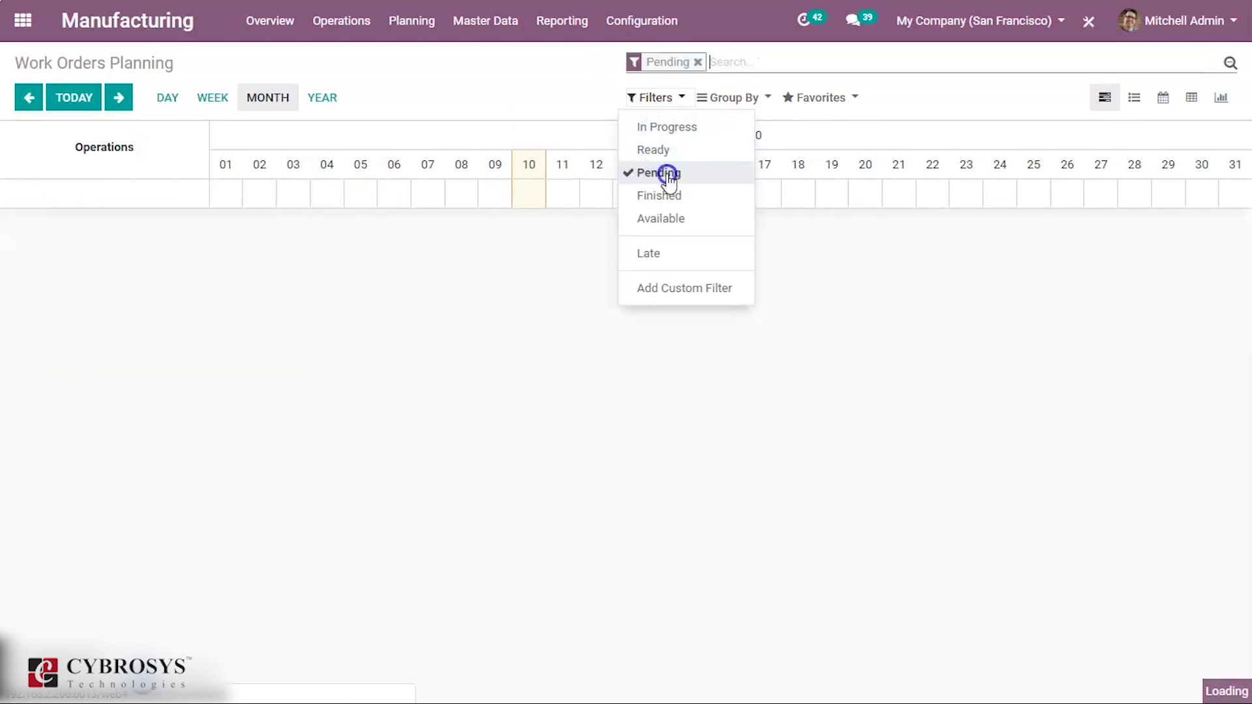
left_click(667, 199)
left_click(669, 220)
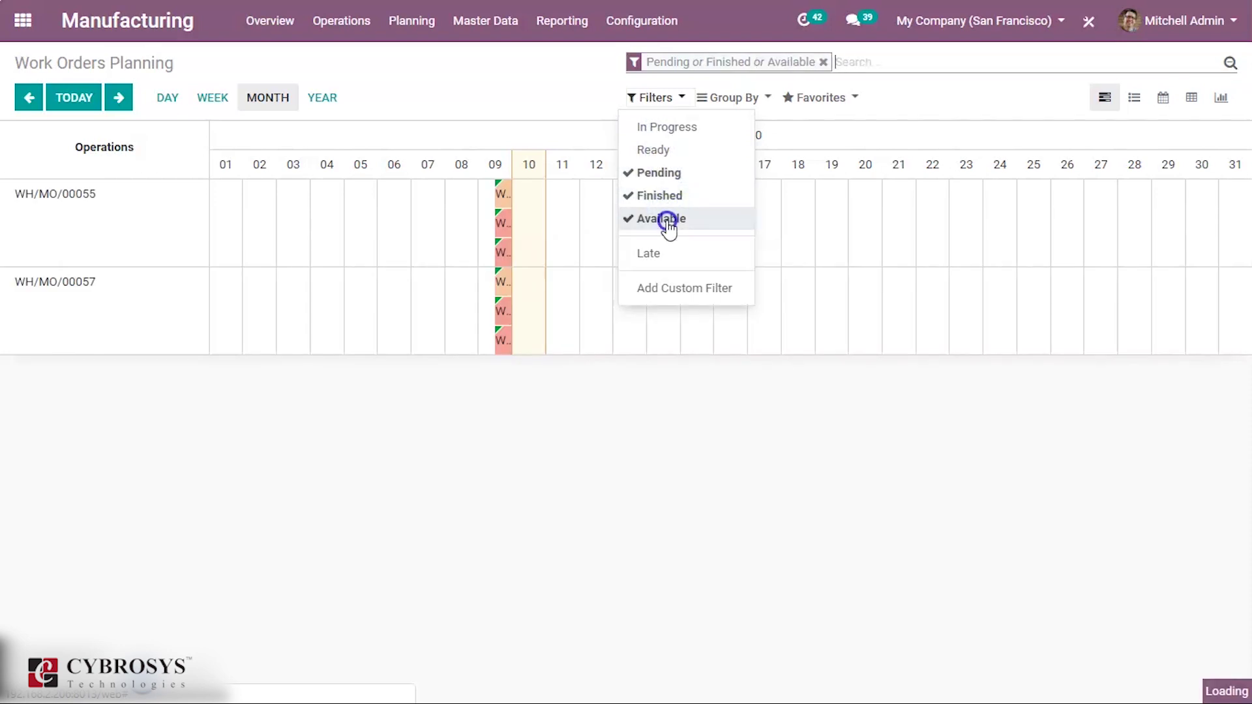
left_click(660, 199)
left_click(662, 219)
left_click(660, 173)
- Group the work orders planning by Work Center, Manufacturing Order, Status and Scheduled Date by Year, and look at the favorites options
left_click(733, 99)
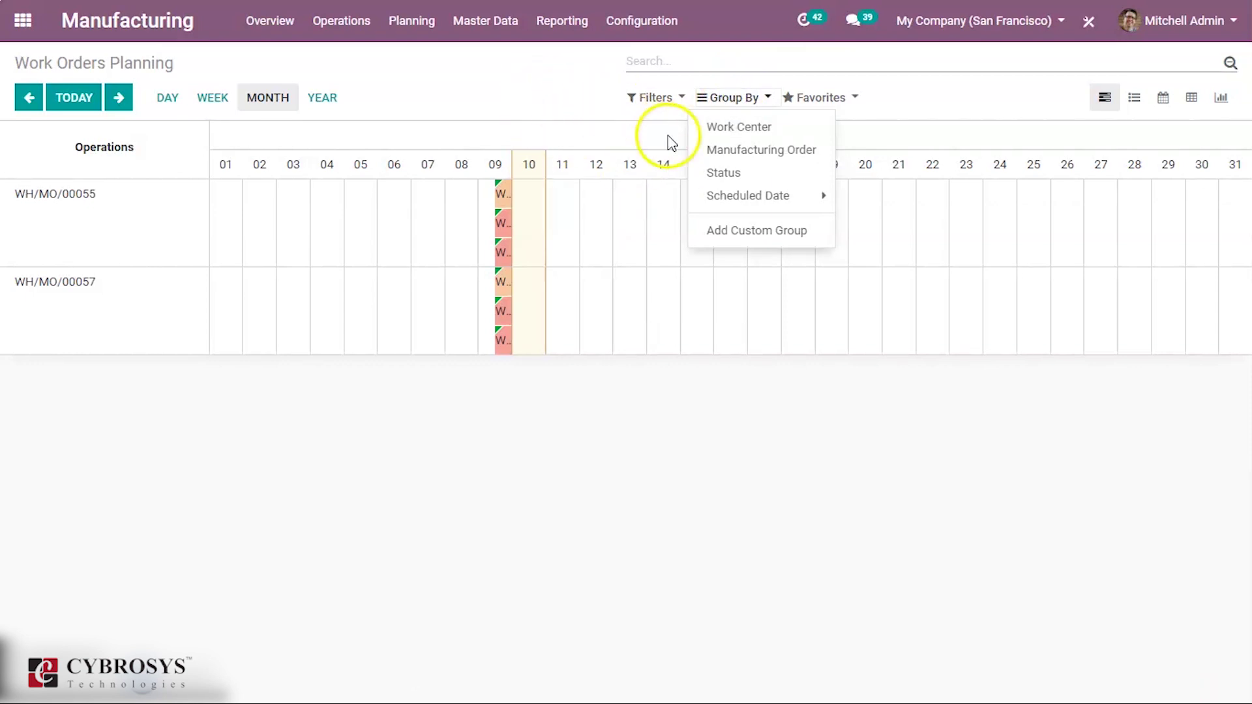
left_click(738, 129)
left_click(738, 151)
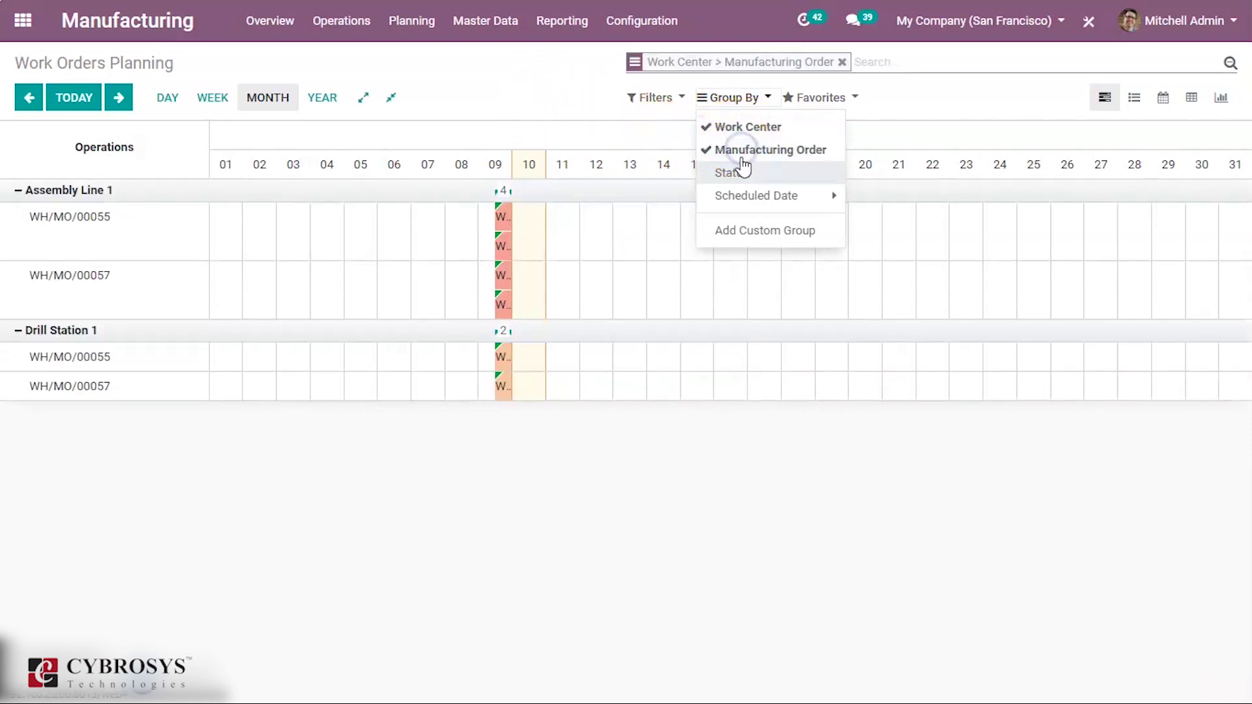
left_click(744, 179)
left_click(742, 195)
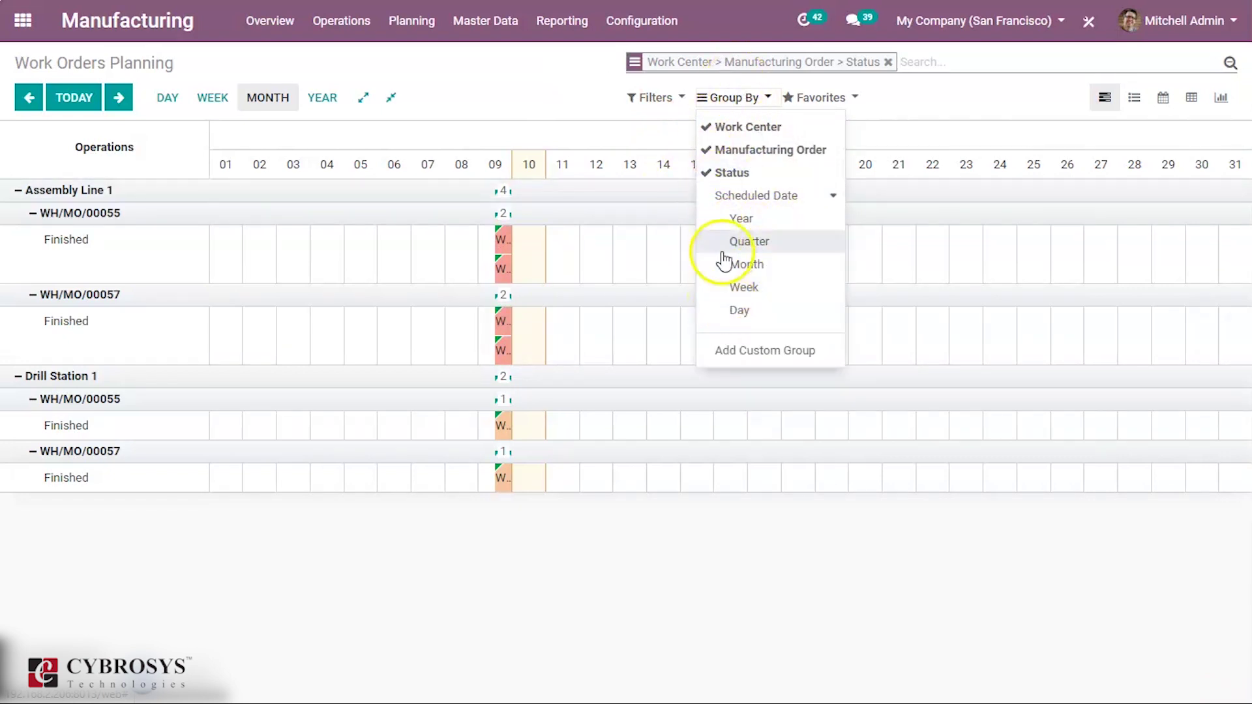
left_click(741, 220)
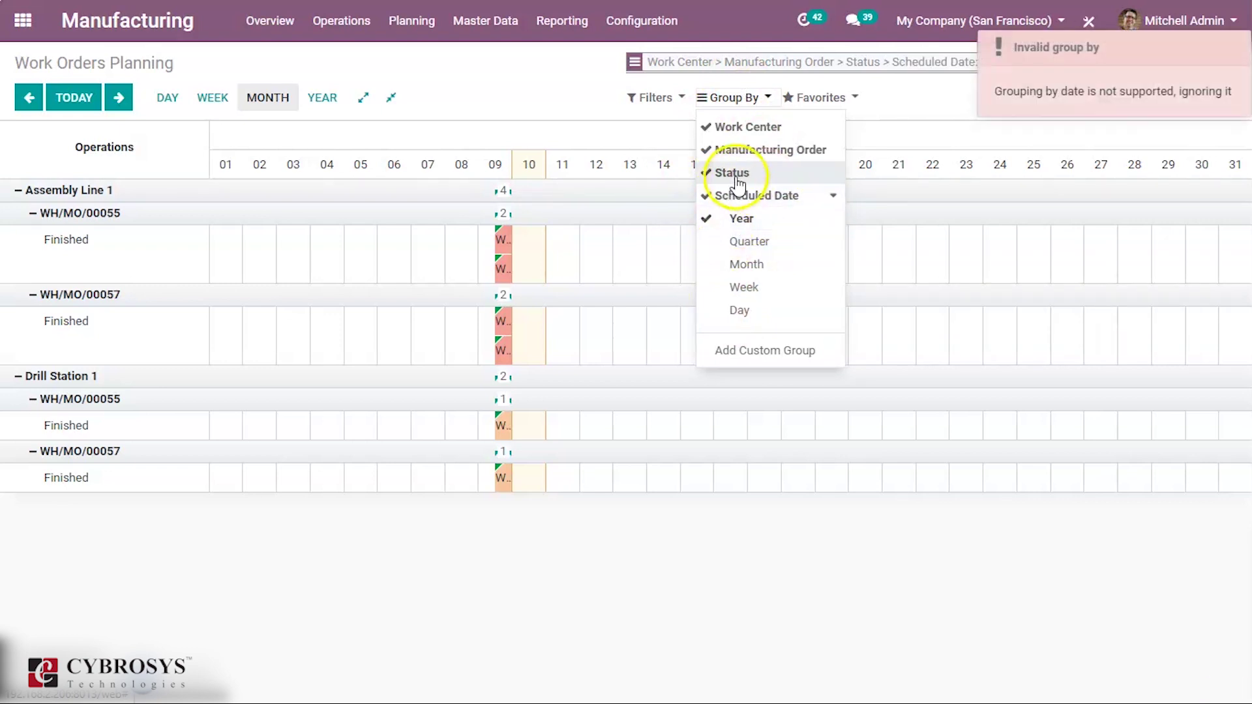
left_click(818, 105)
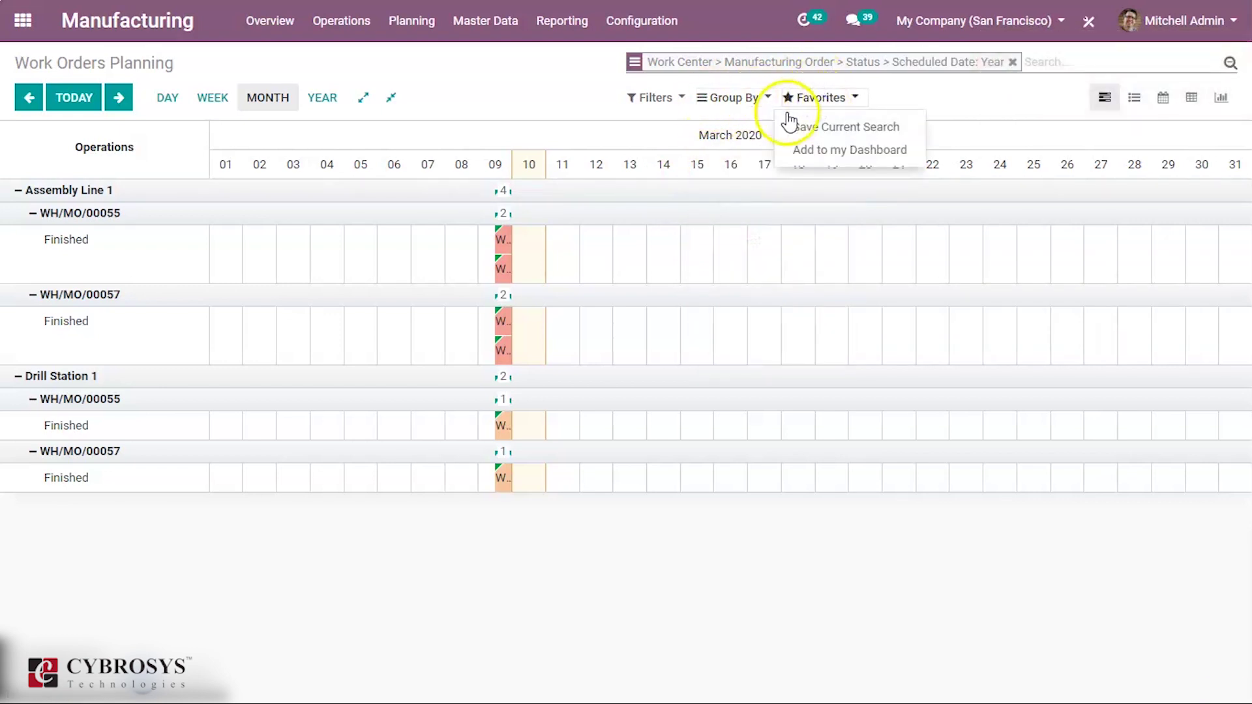
left_click(378, 129)
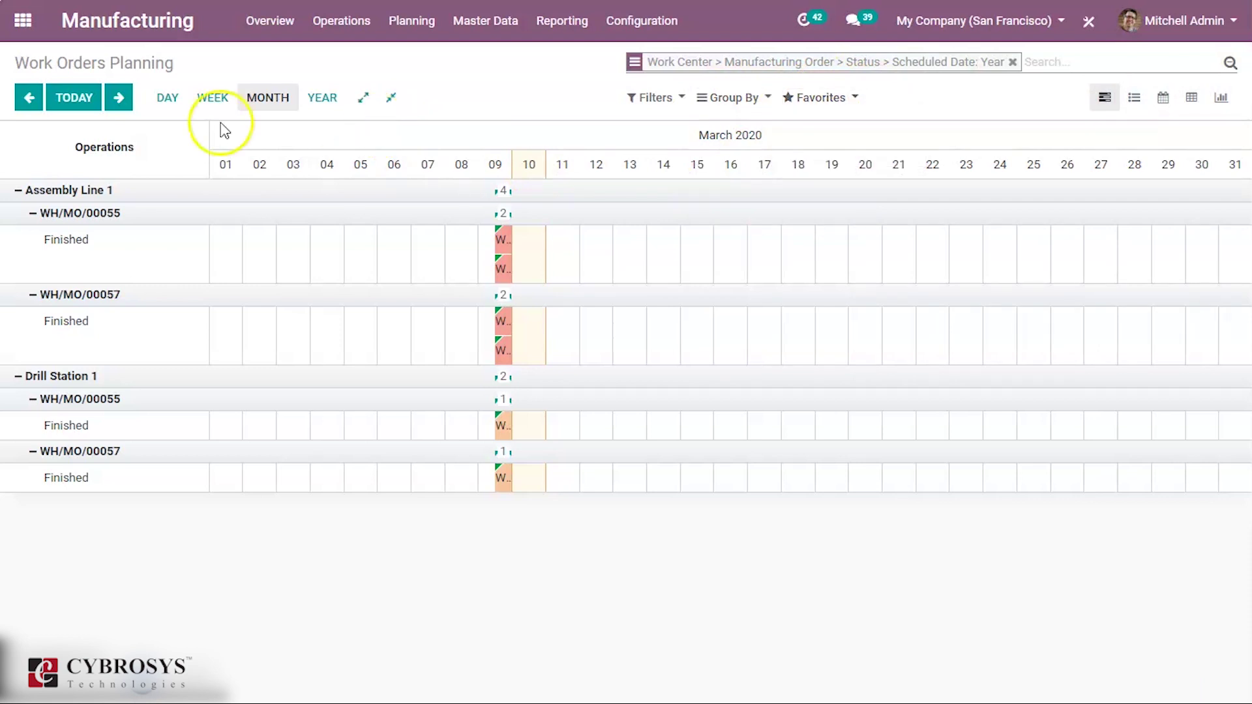
- View the work orders planning at the day and week scales and switch it to the year scale
left_click(168, 105)
left_click(225, 101)
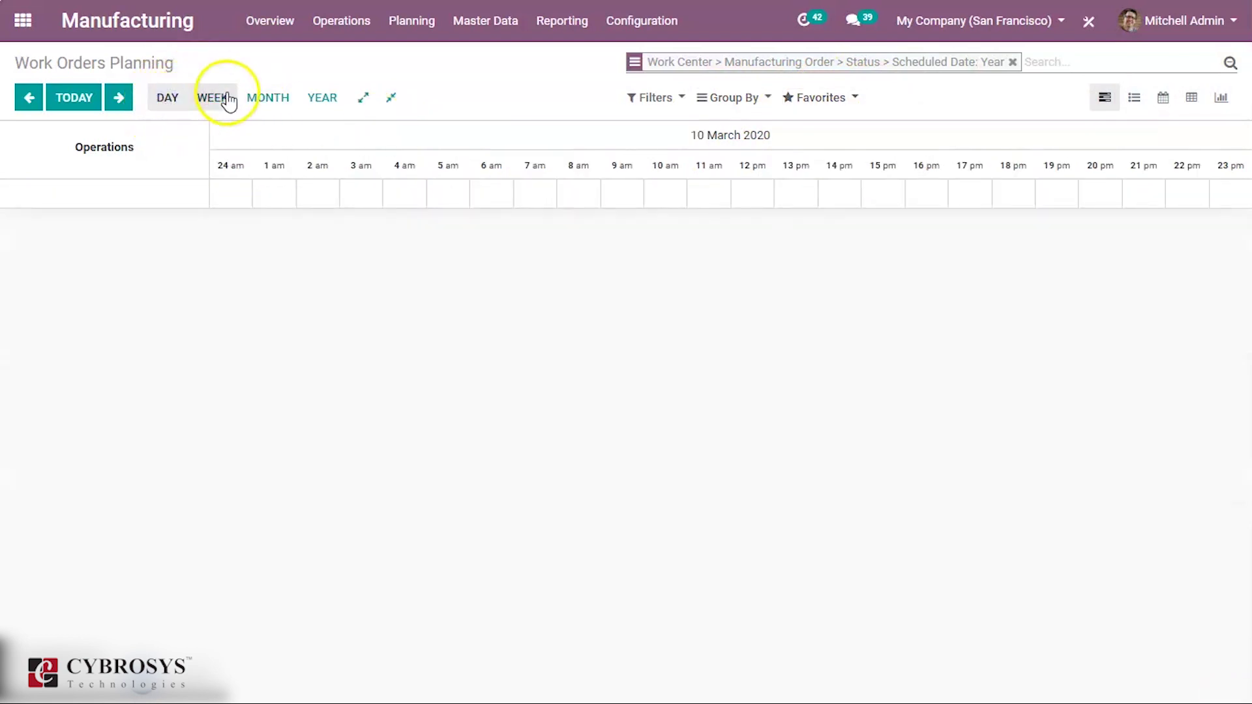
left_click(315, 104)
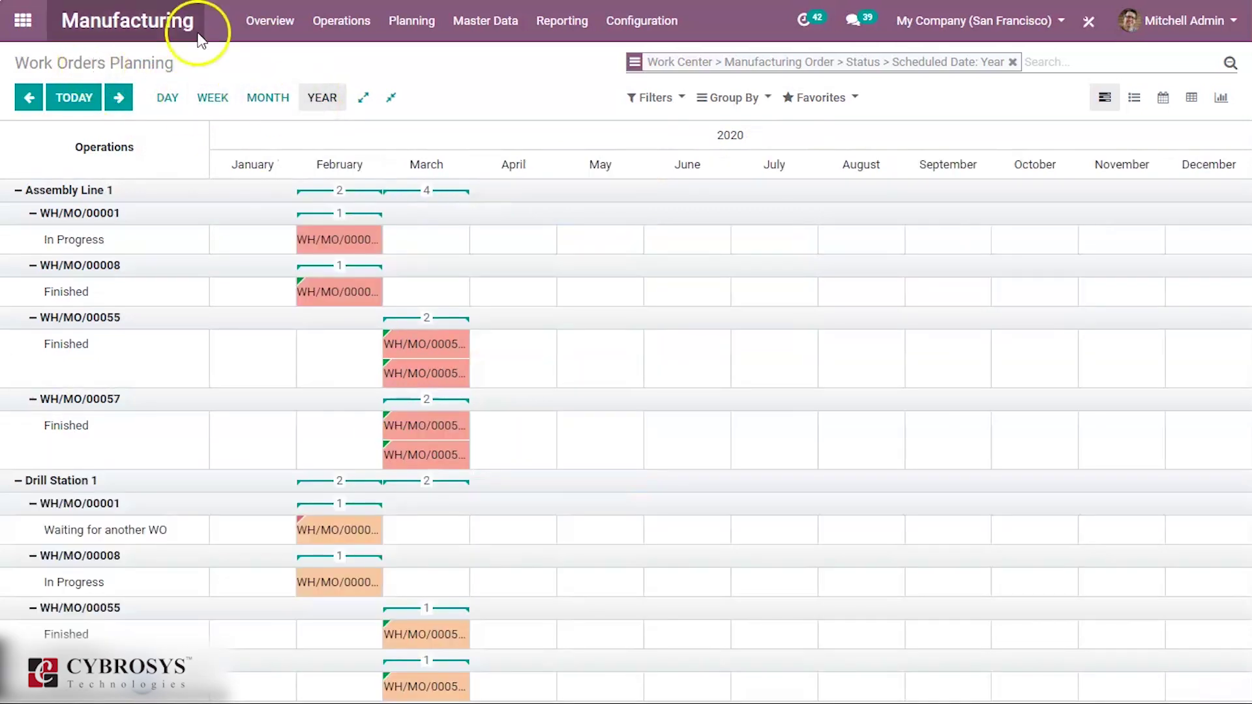
- Open the work order planning by workcenter and check which grouping and filters are applied to it
left_click(413, 26)
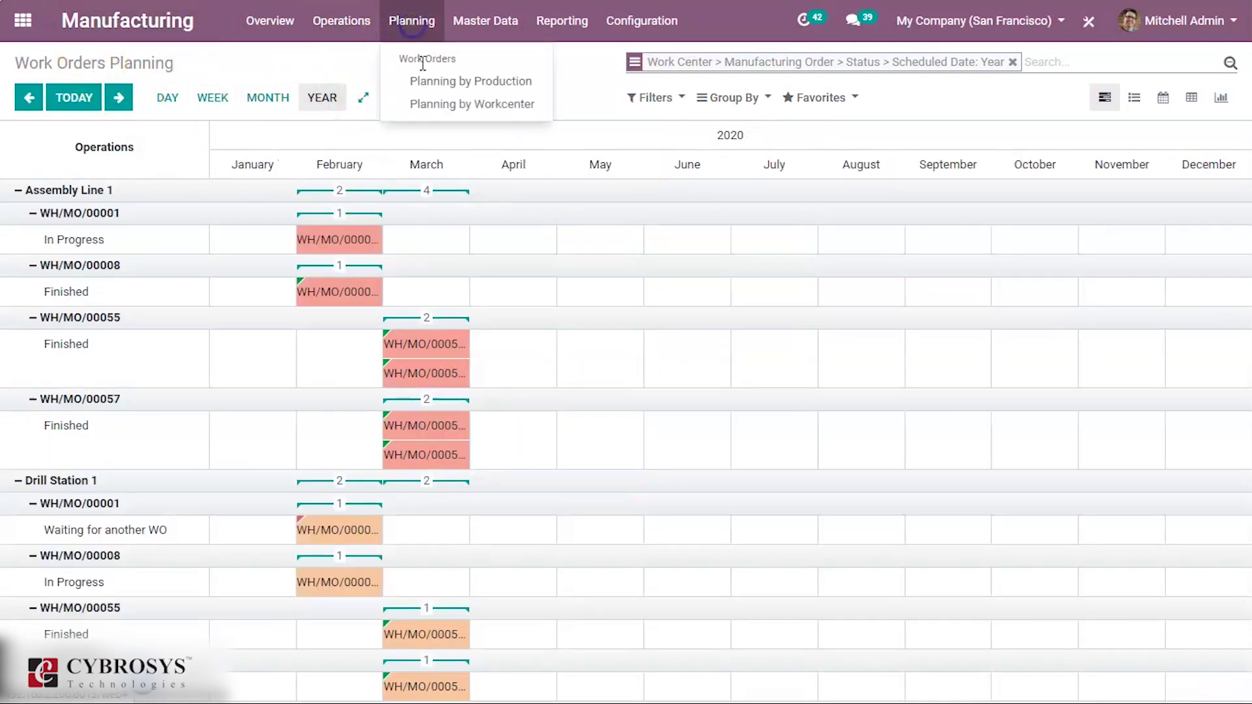
left_click(433, 105)
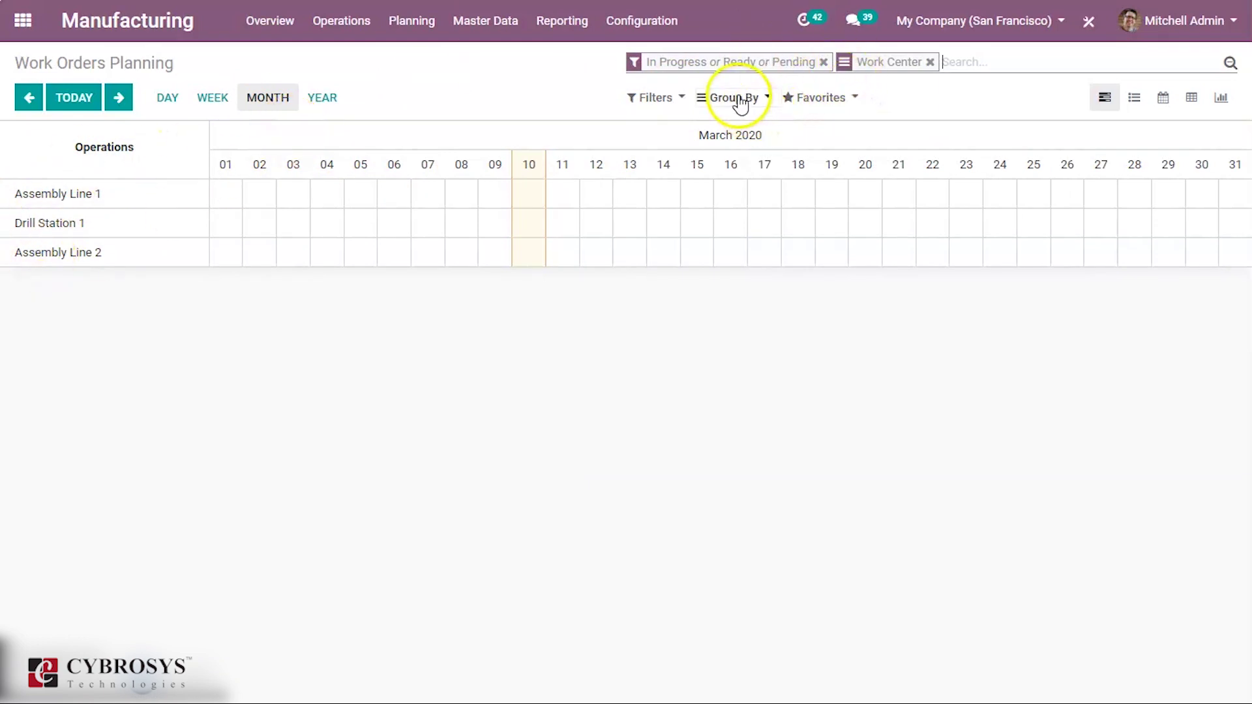
left_click(738, 99)
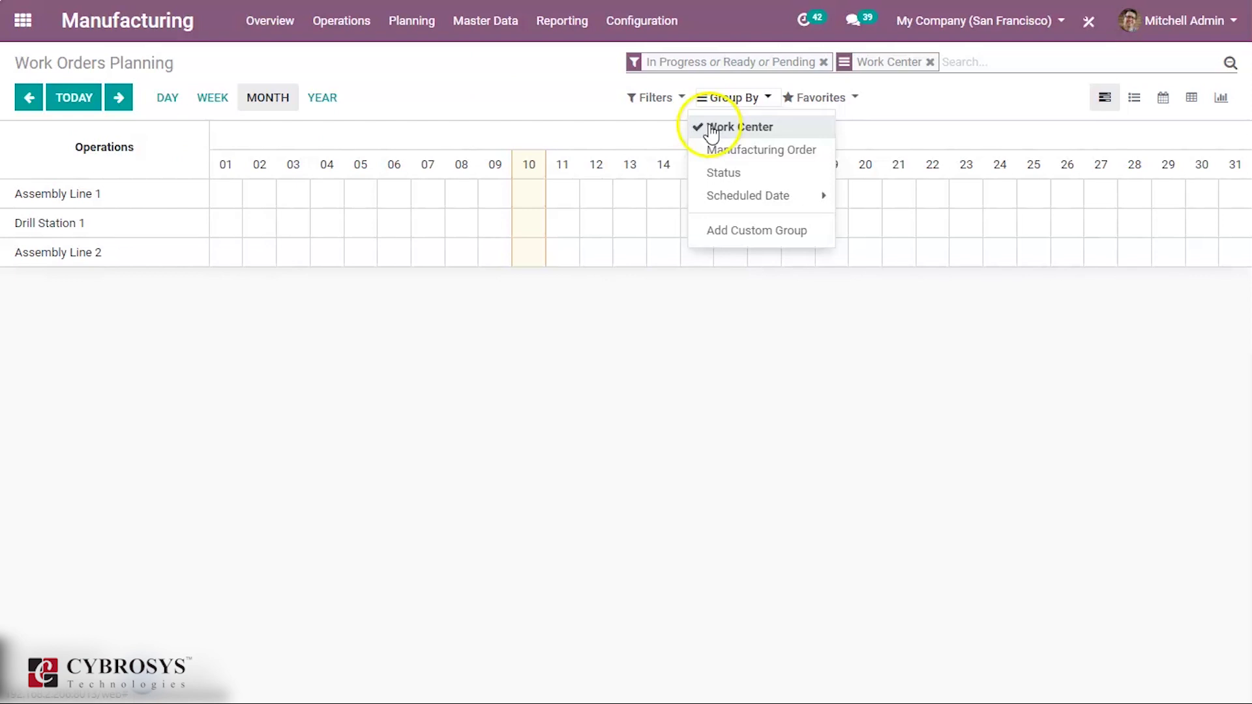
left_click(655, 99)
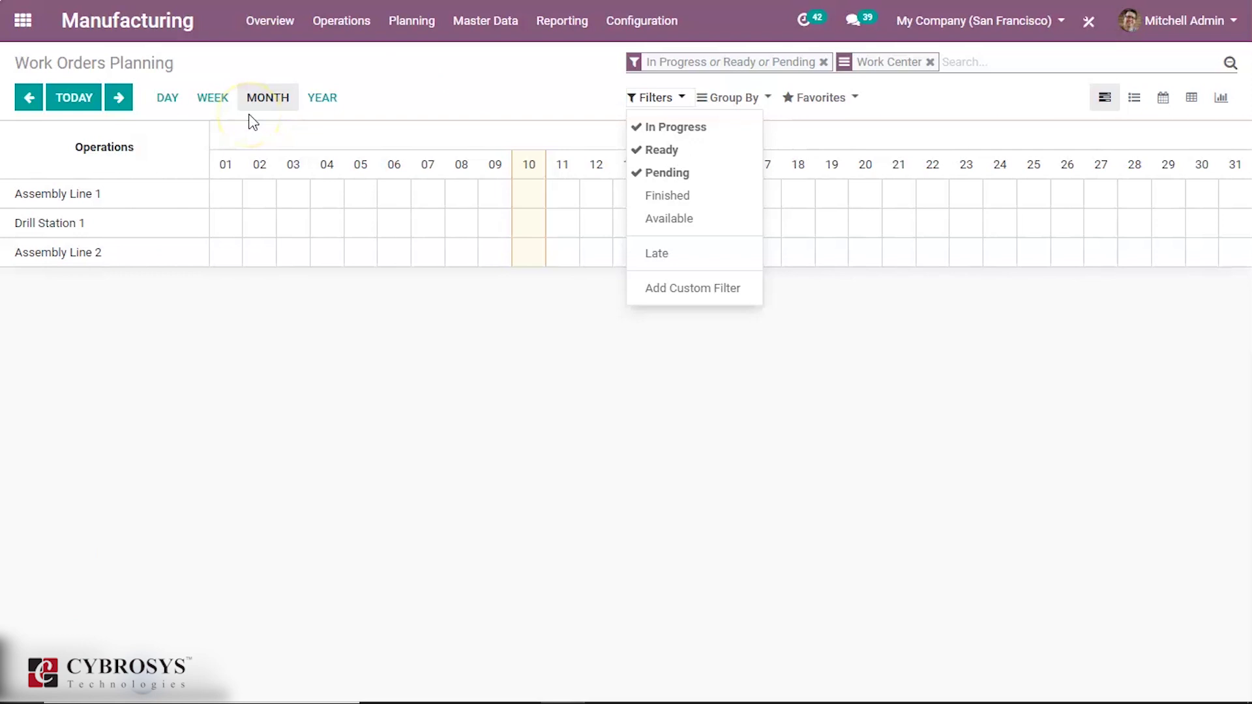
- Enable Master Production Schedule in the Manufacturing settings and save the settings
left_click(623, 26)
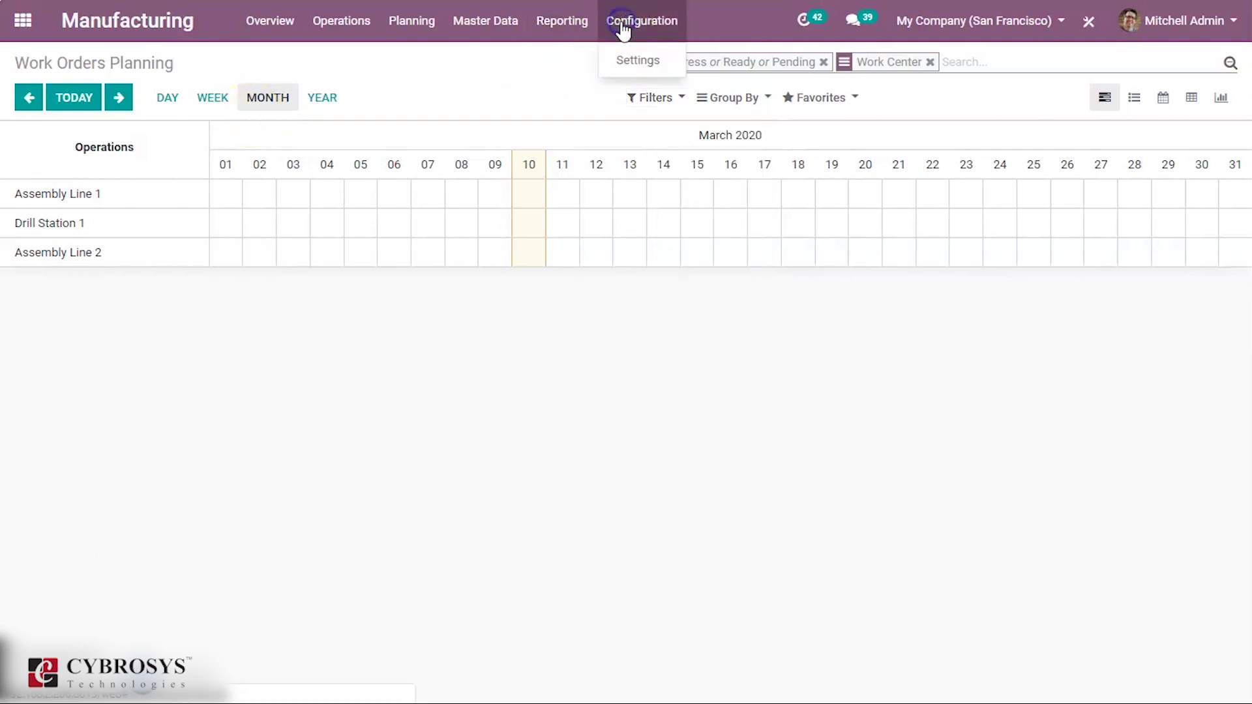
left_click(639, 61)
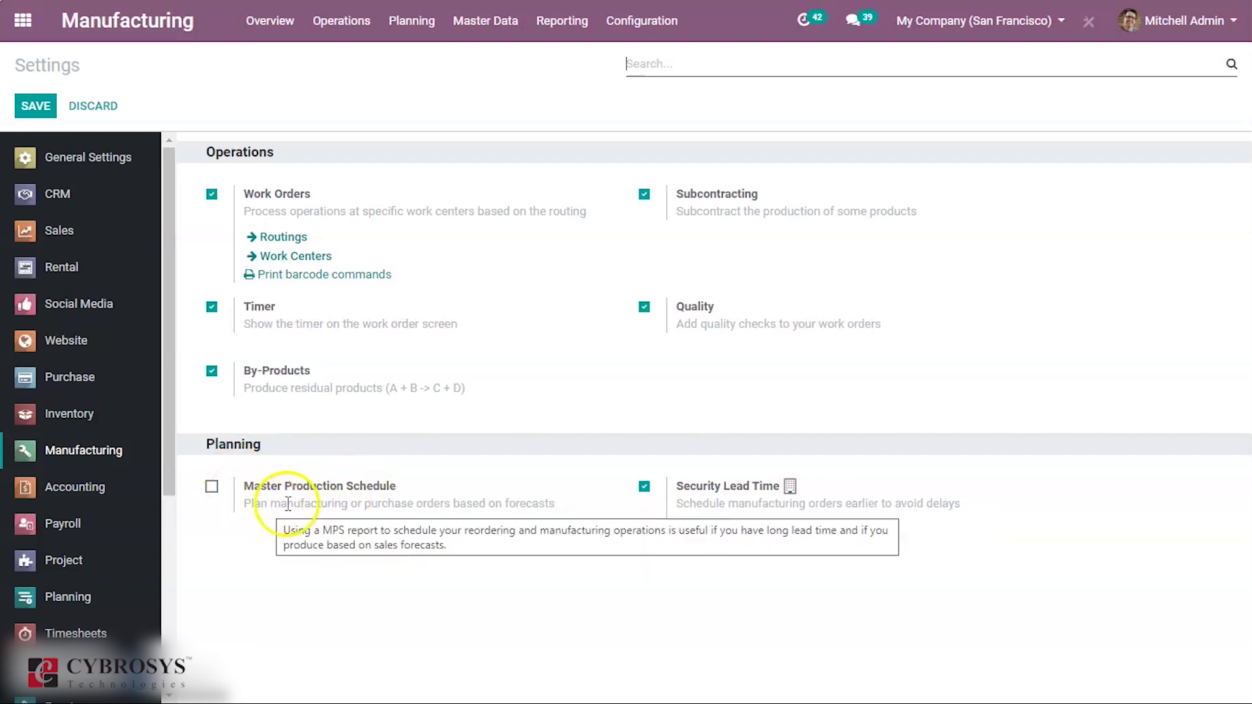
mouse_move(344, 503)
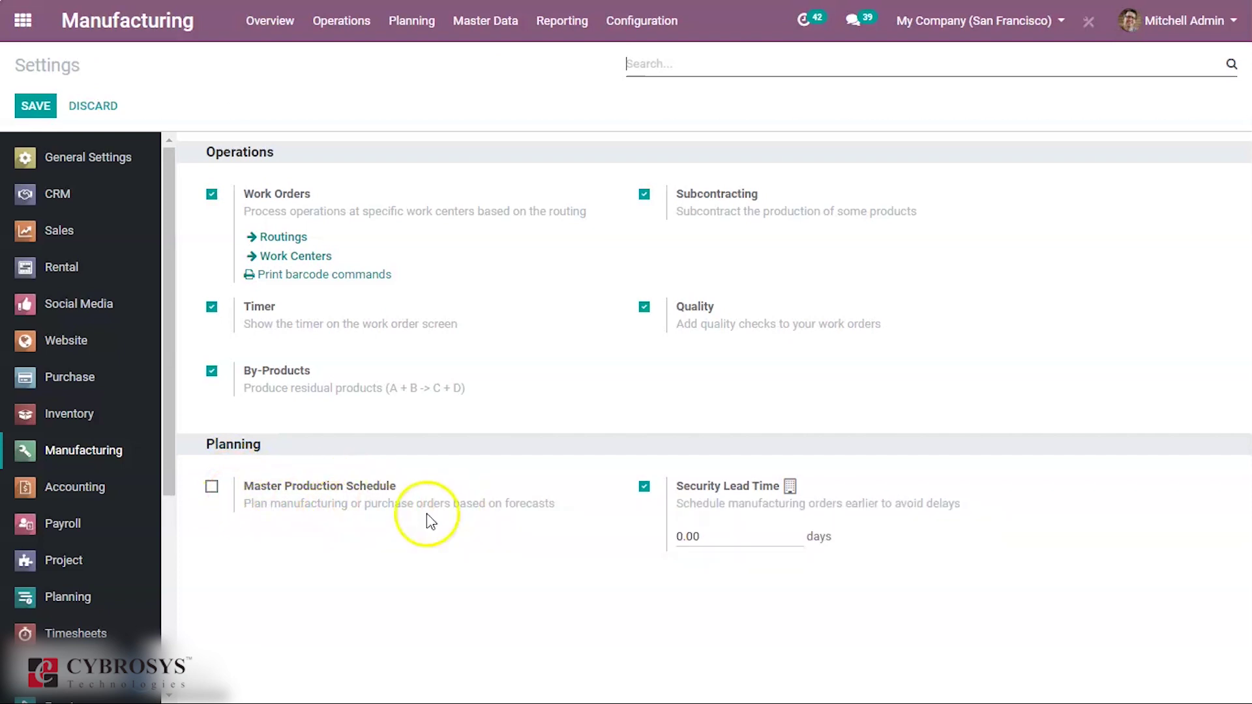
left_click(211, 487)
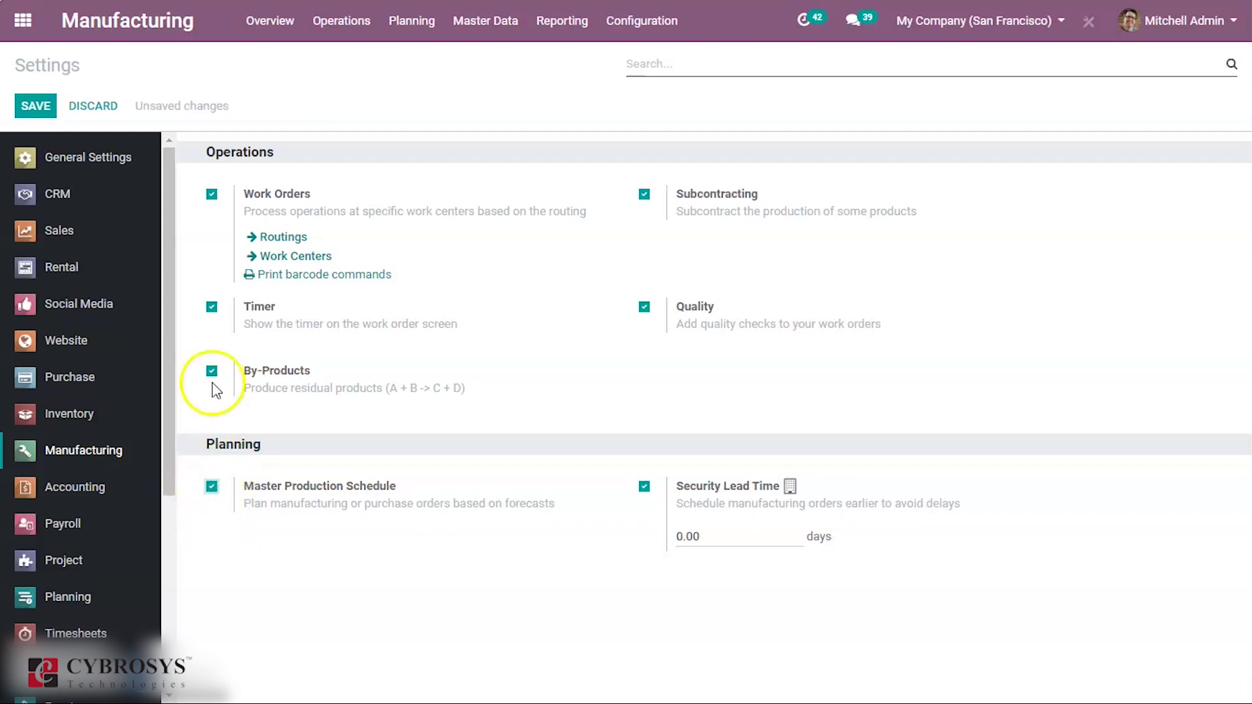
left_click(29, 111)
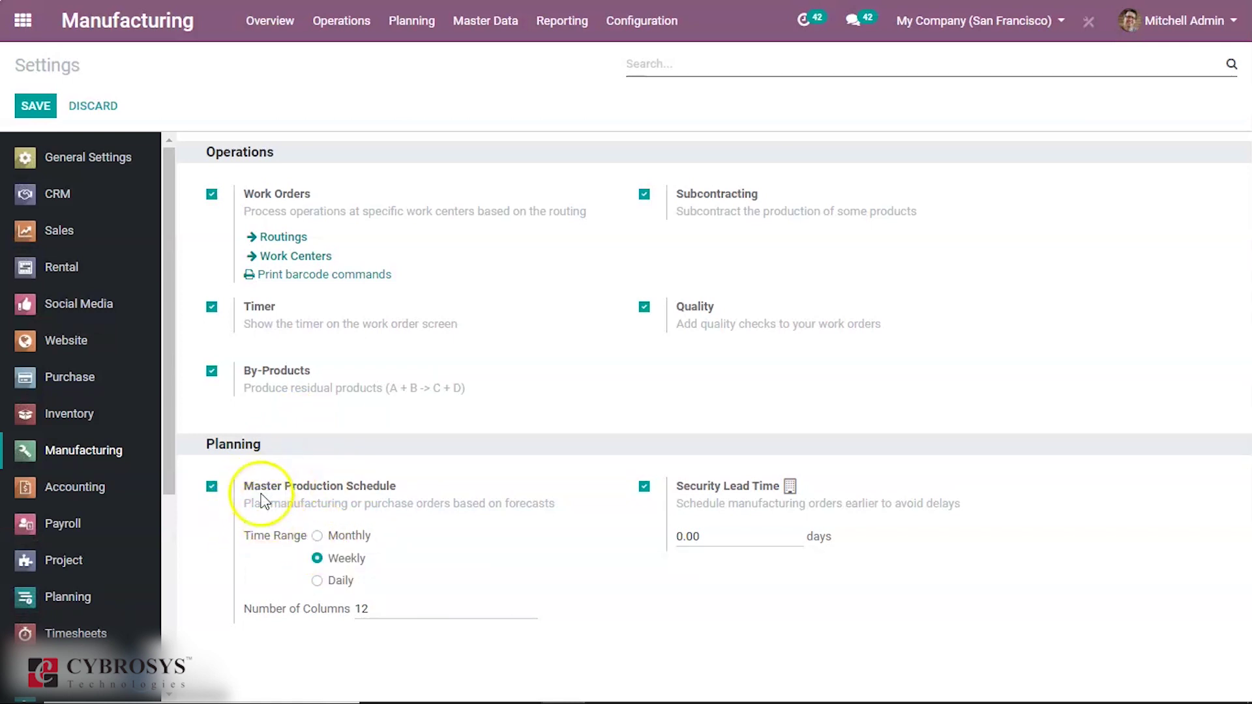
- Try the Monthly time range for the Master Production Schedule, return it to Weekly, and check the Number of Columns setting
left_click(318, 537)
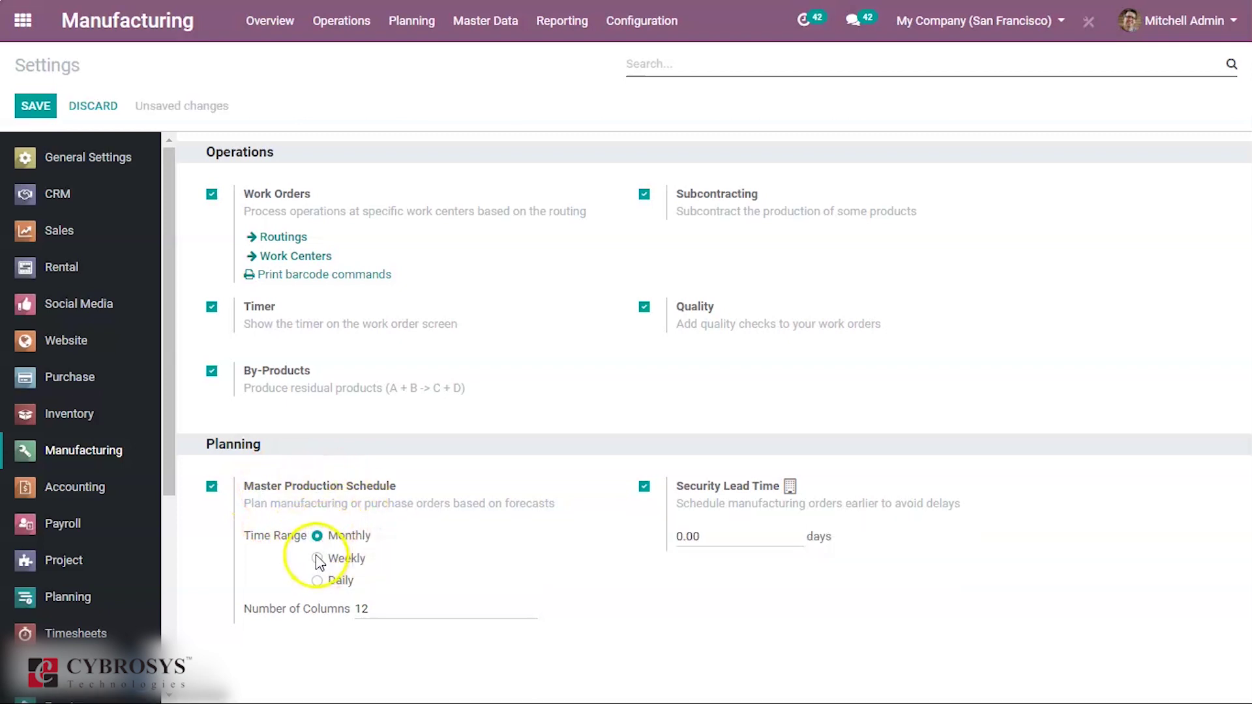
left_click(317, 560)
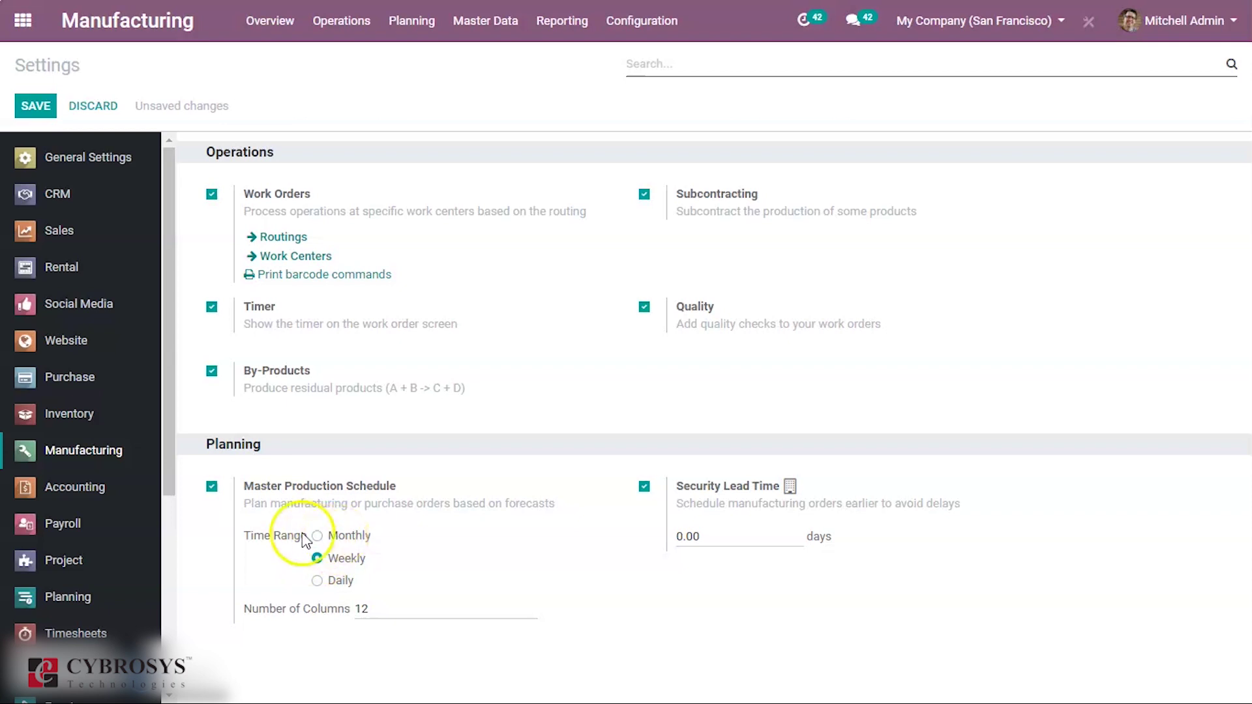
mouse_move(294, 540)
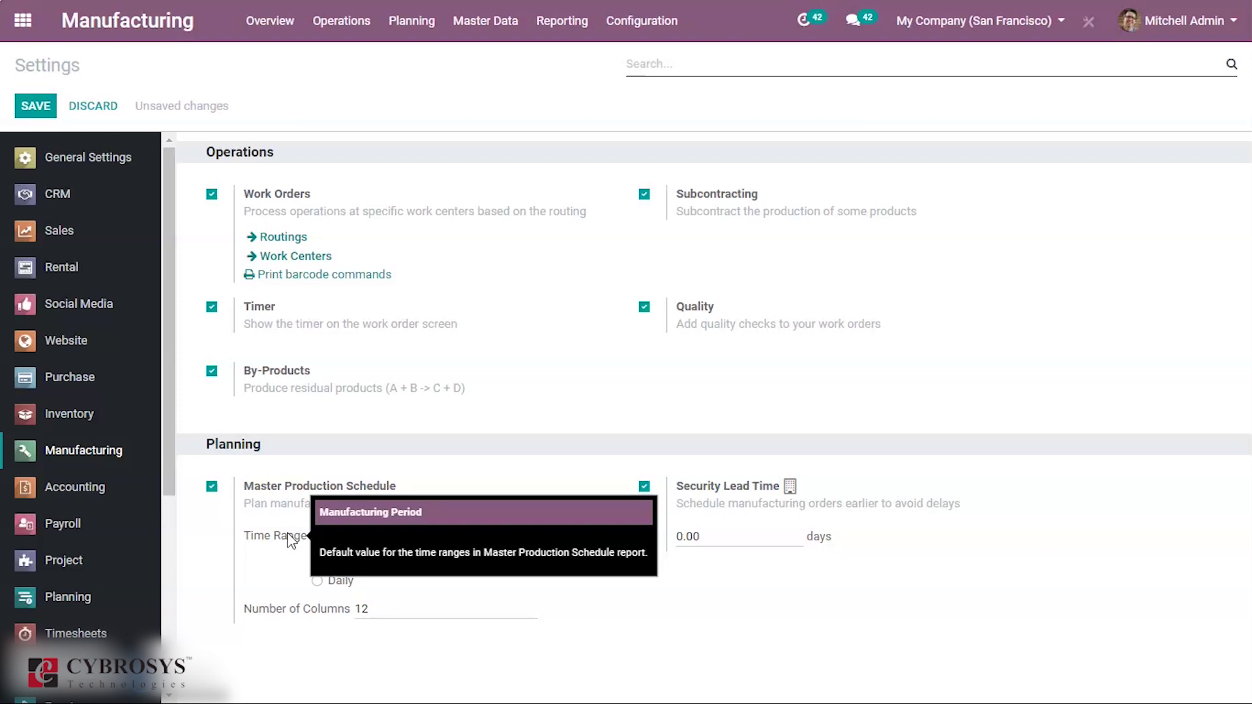
left_click(386, 610)
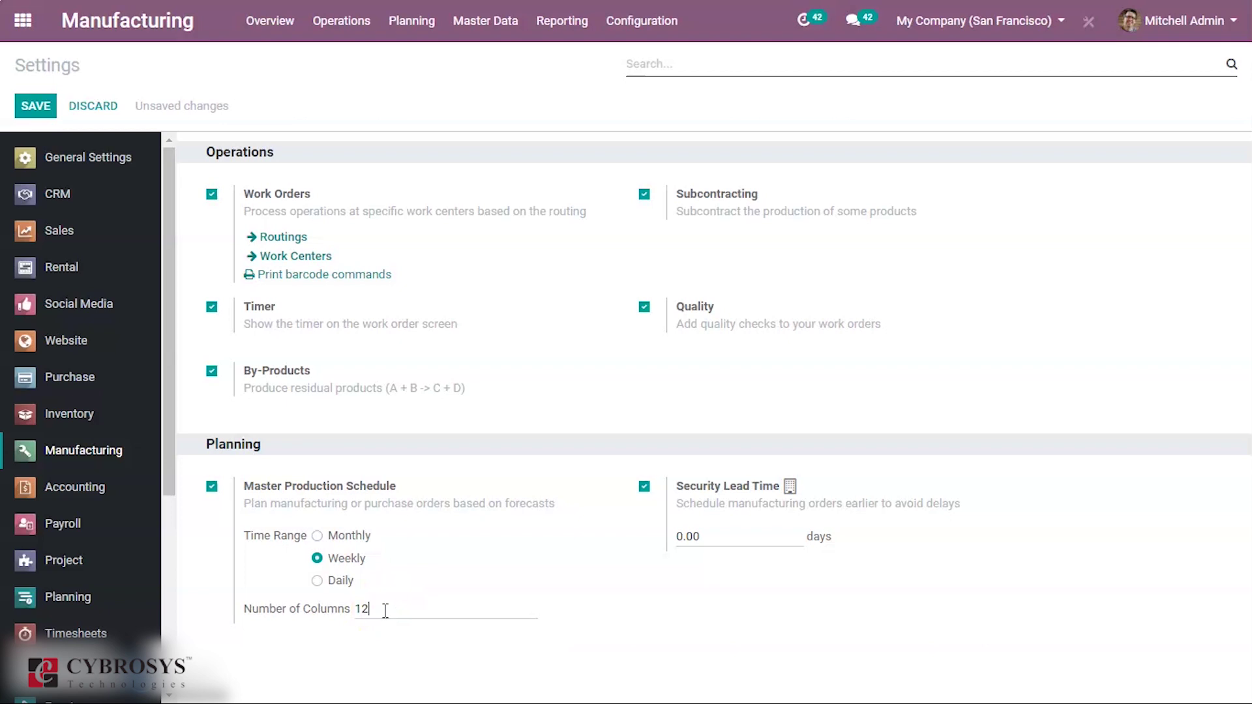
- Try to open the Master Production Schedule, decline discarding the modified settings, and save them
left_click(458, 19)
mouse_move(416, 23)
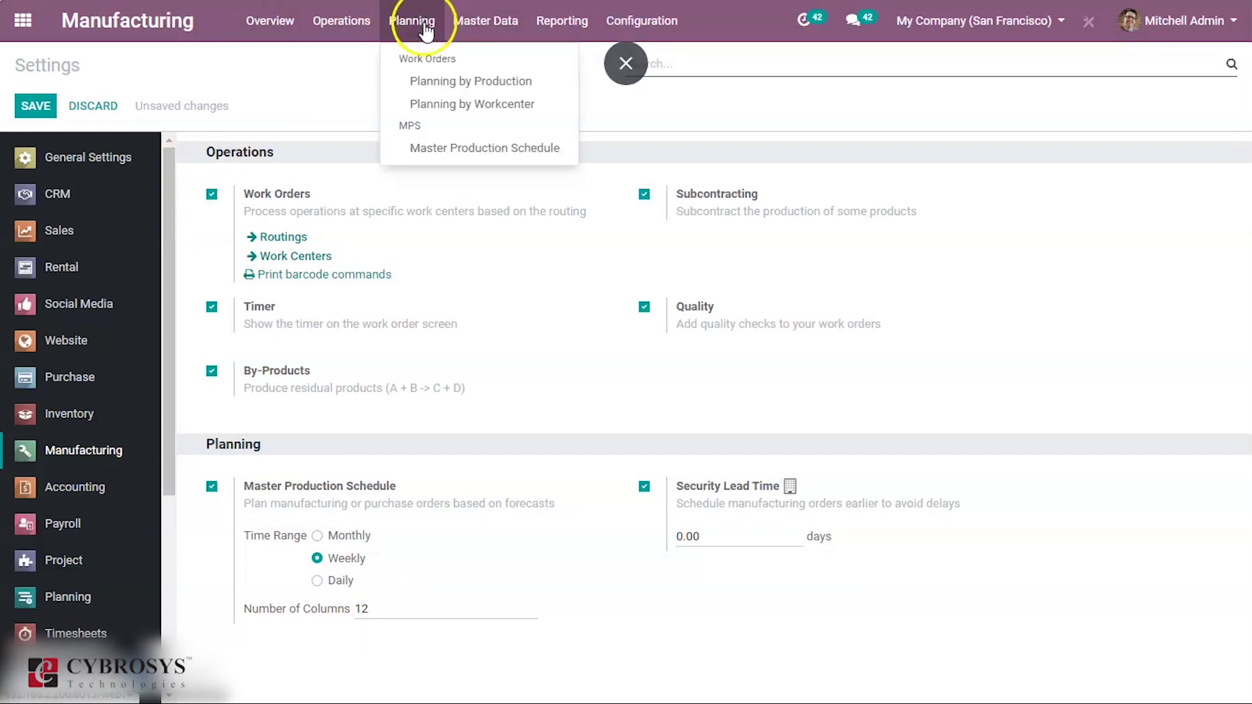
left_click(428, 151)
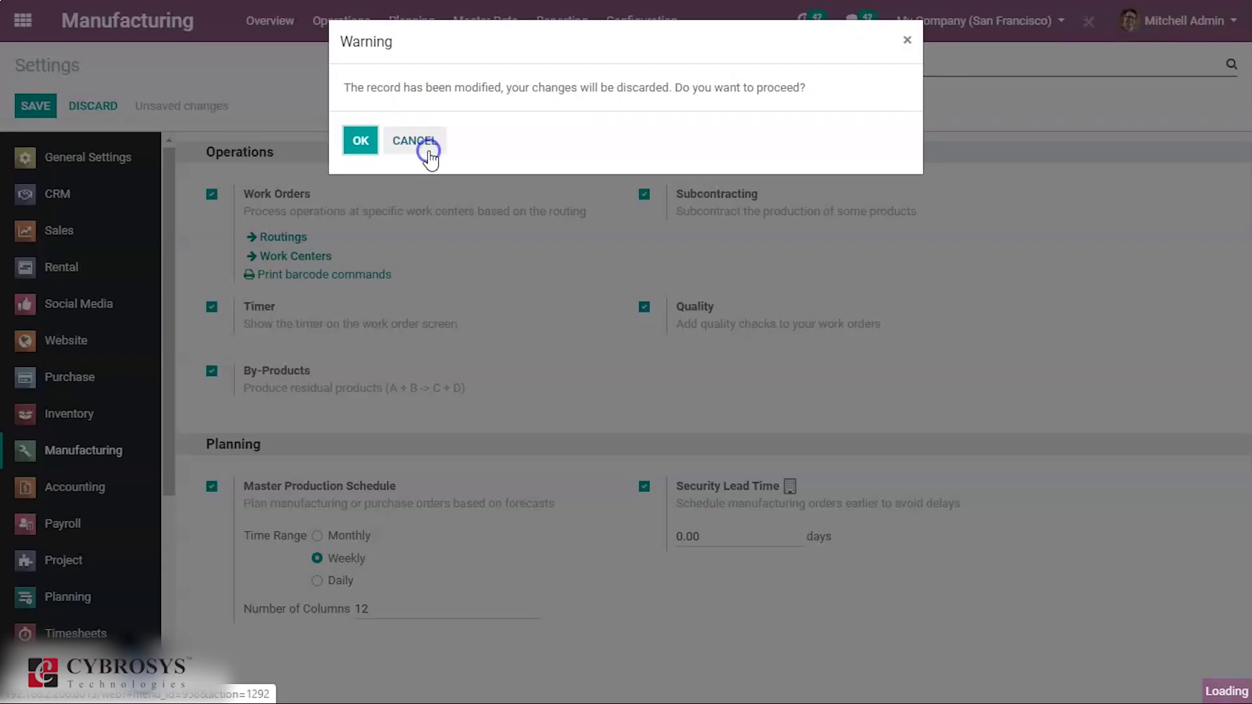
left_click(418, 143)
left_click(30, 103)
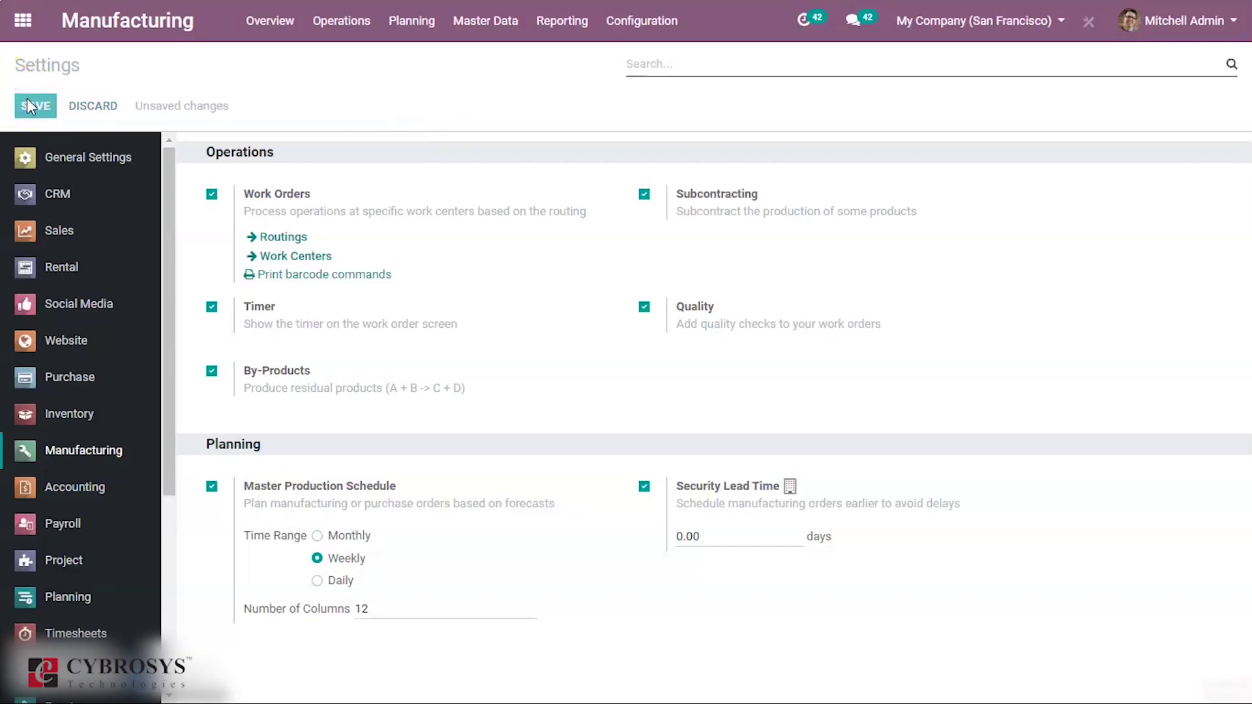
- Open the Master Production Schedule from the Manufacturing planning options
left_click(476, 29)
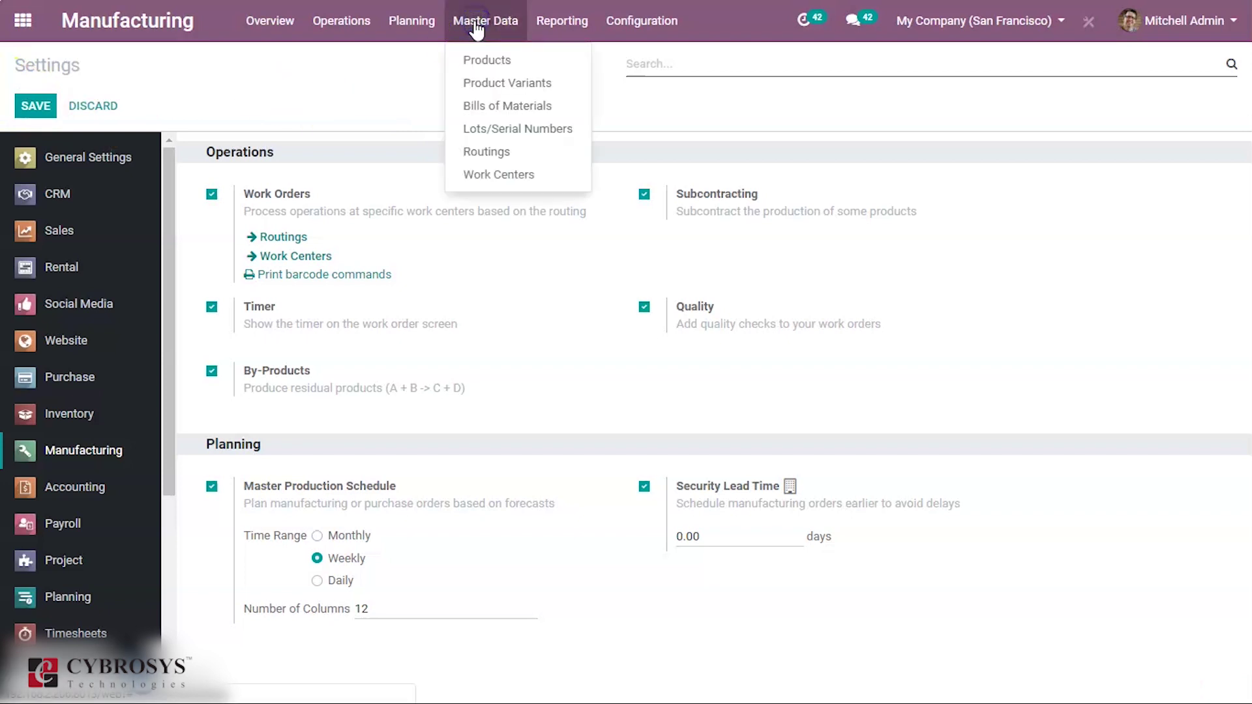
left_click(418, 33)
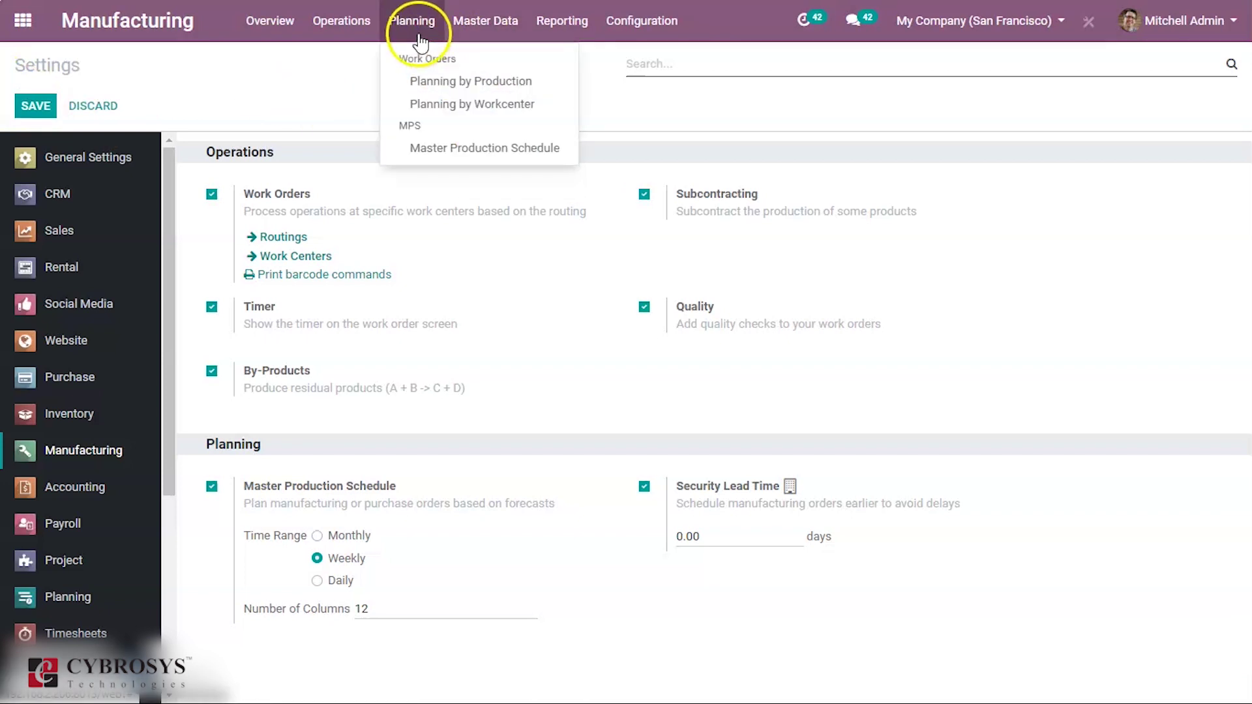
left_click(432, 154)
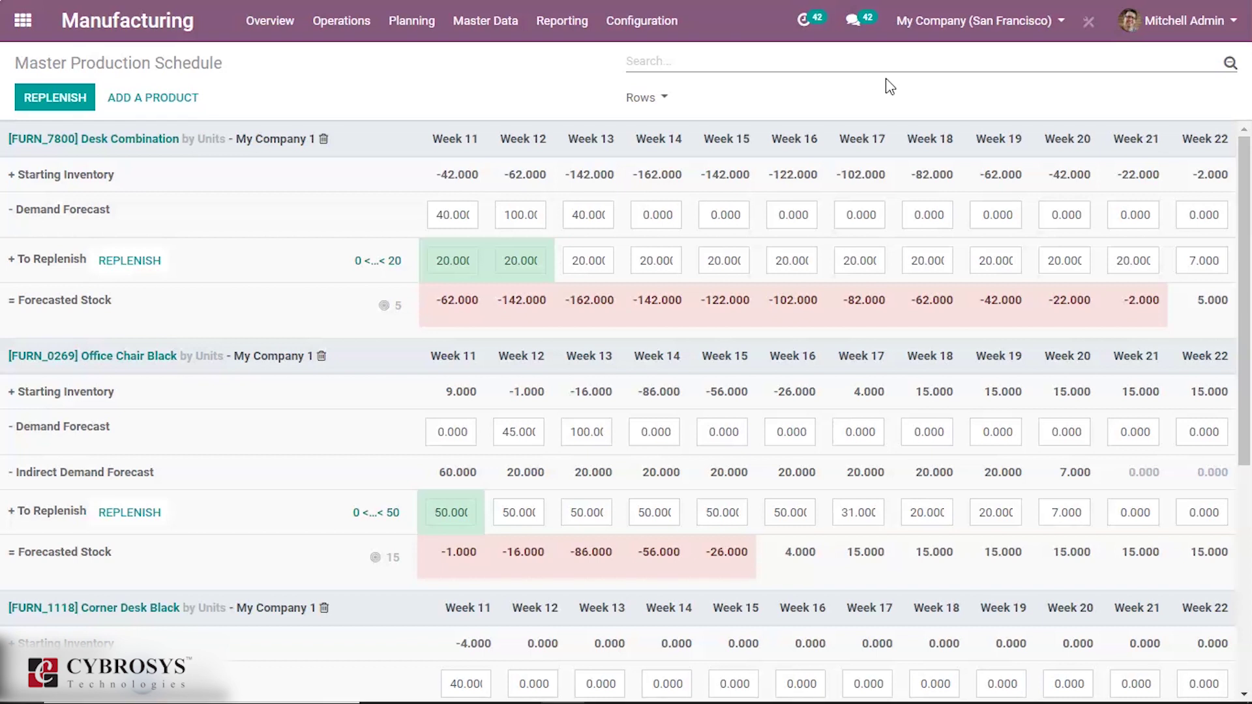
- Start adding a product to the schedule, choosing [FURN_0003] LED Lamp with My Company 1 as production warehouse
left_click(149, 100)
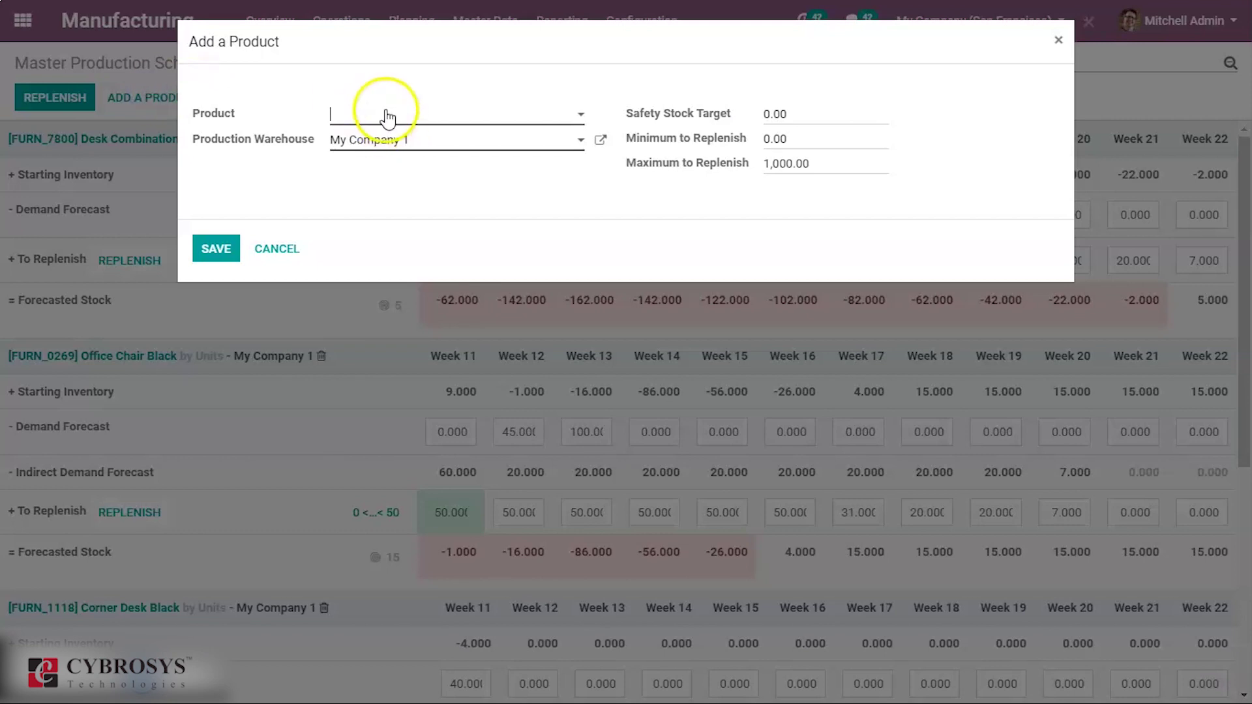
left_click(386, 116)
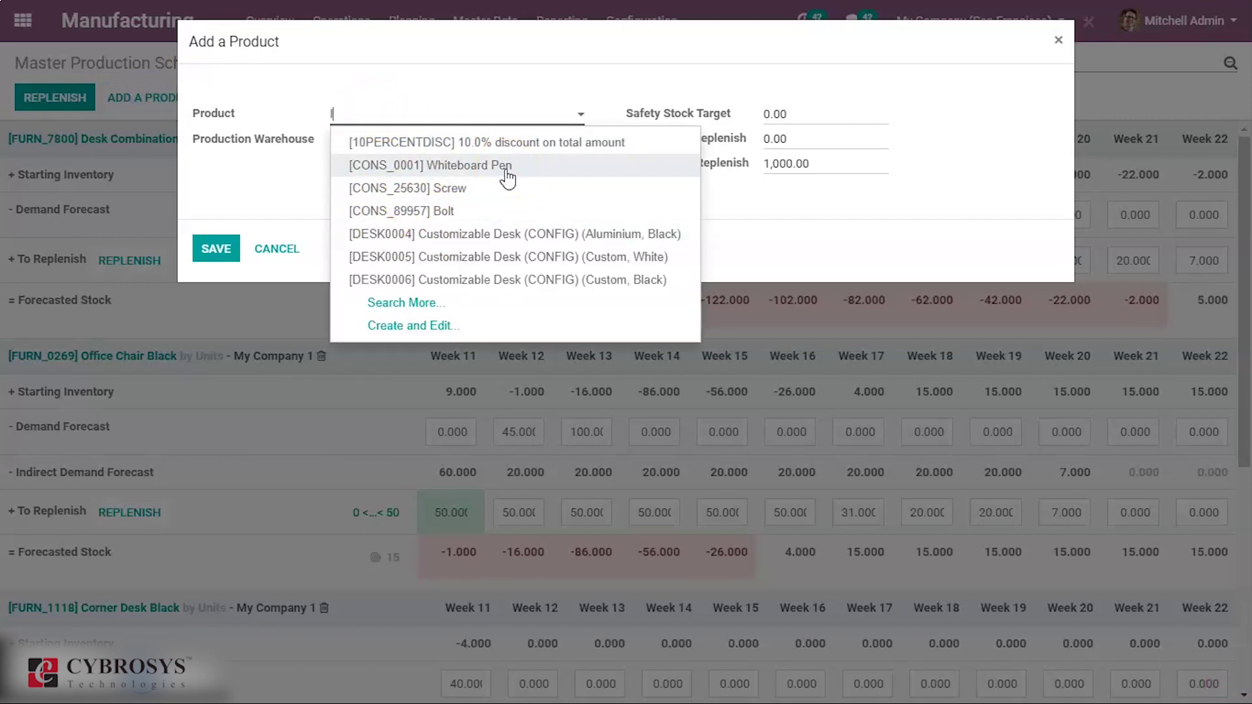
type("led")
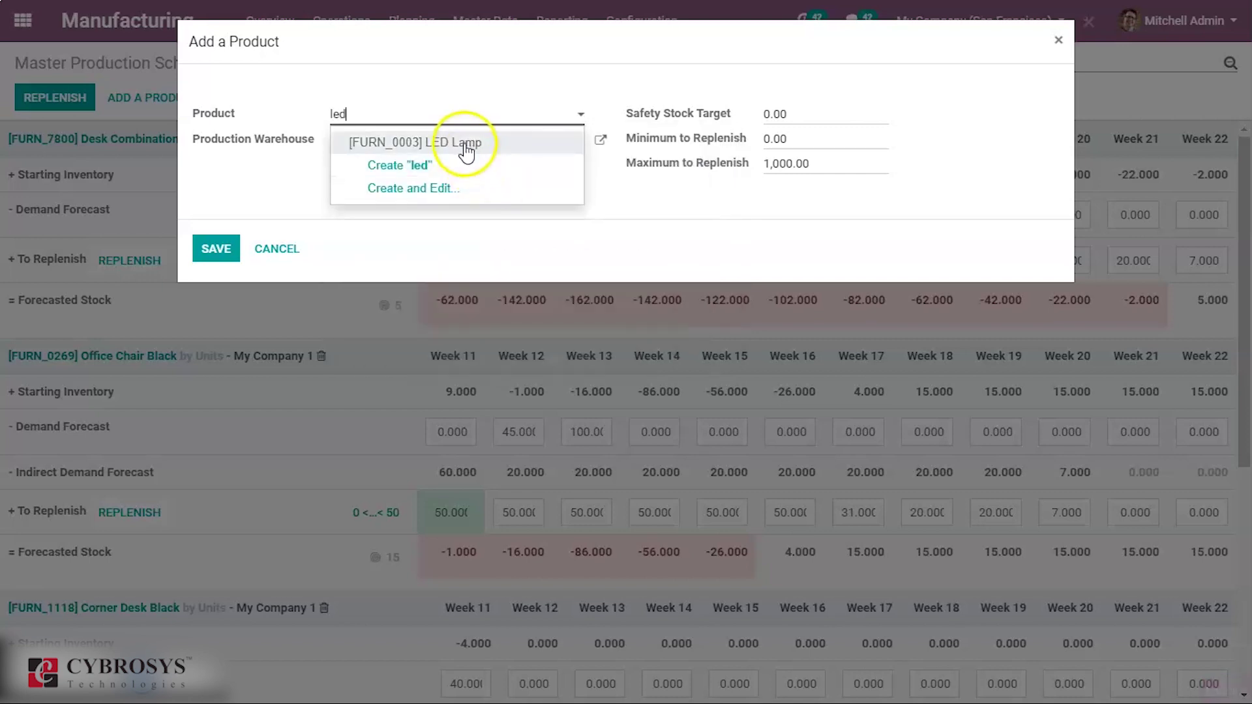
left_click(466, 151)
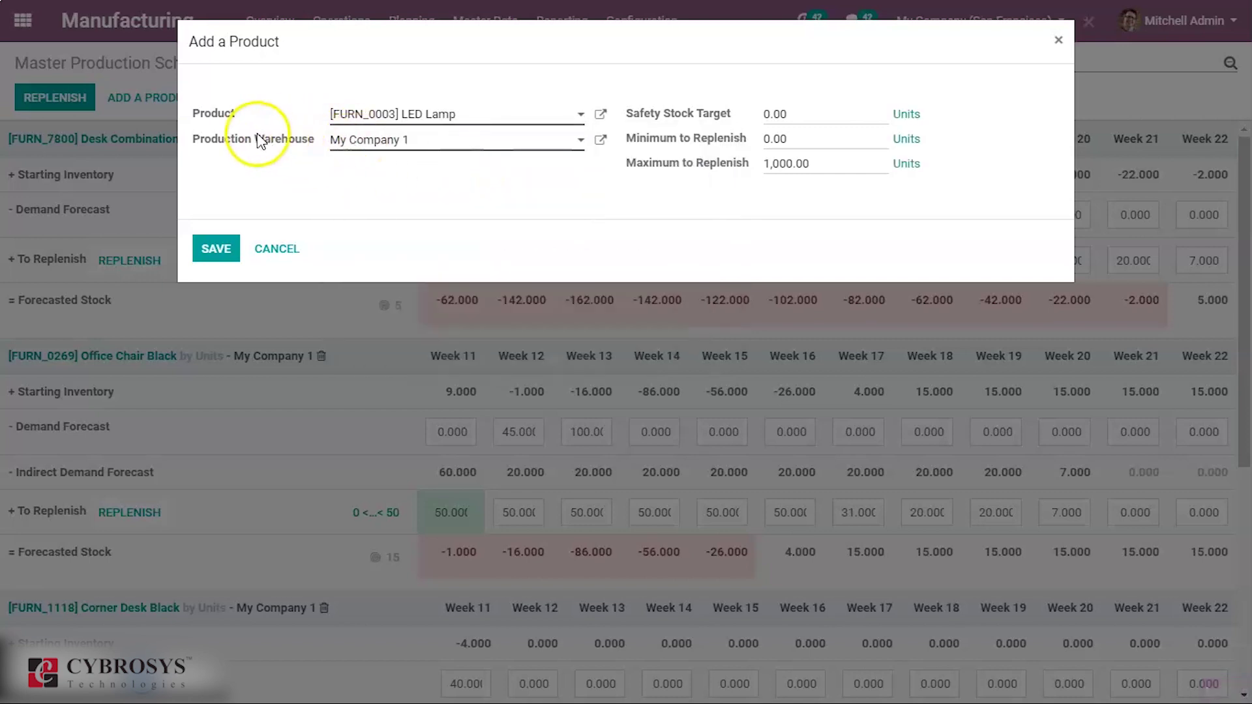
left_click(377, 145)
left_click(366, 173)
- Set the LED Lamp's safety stock target to 8 and minimum to replenish to 10, and save it to the schedule
left_click(776, 113)
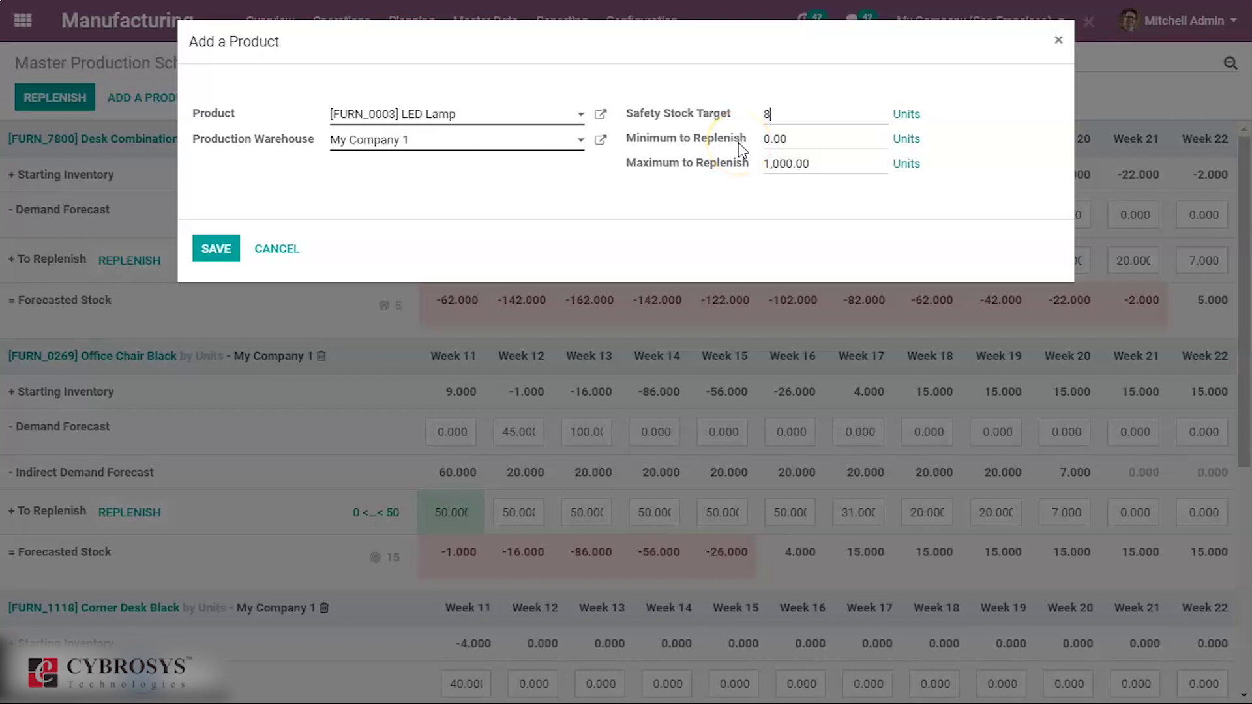
left_click(809, 138)
type("10")
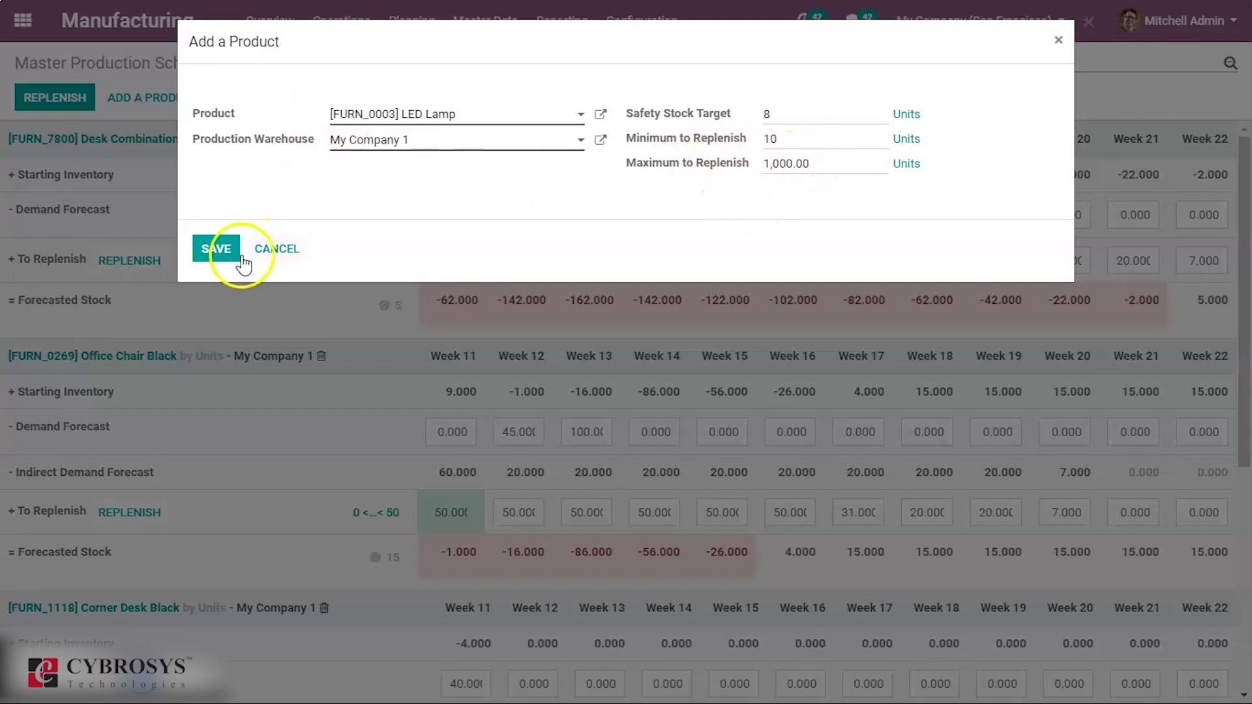
left_click(215, 251)
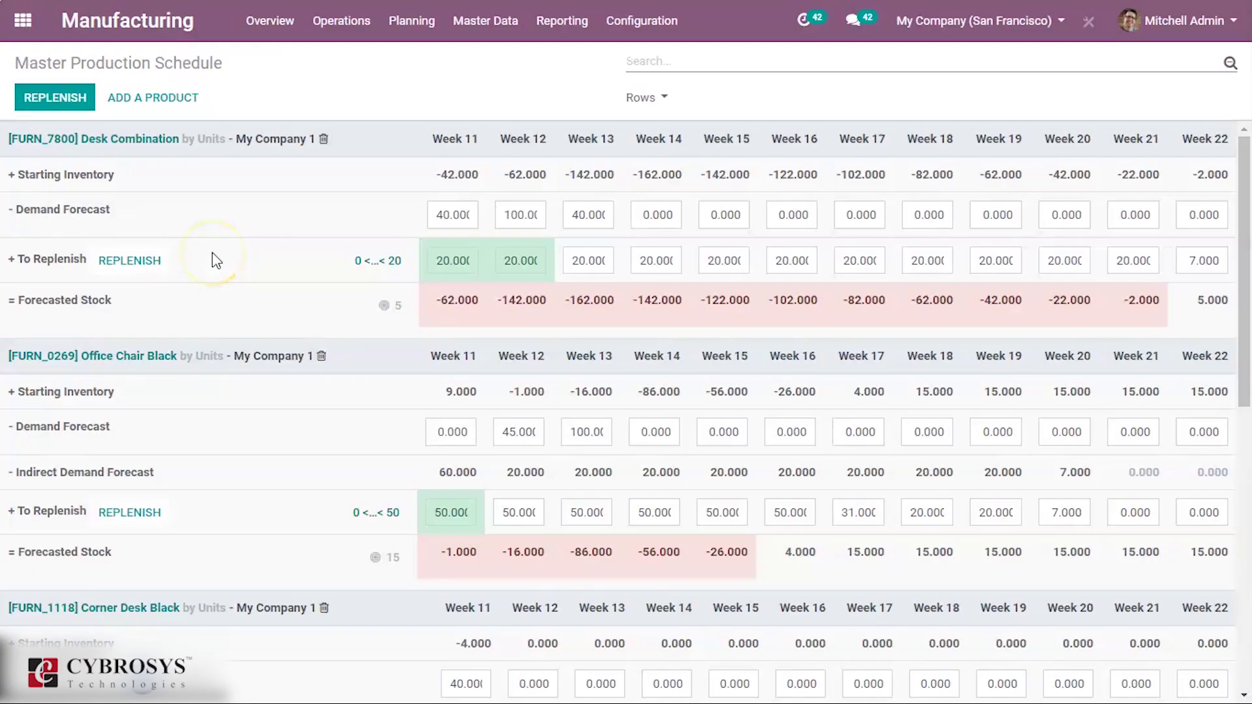
- Show the Actual Demand, Actual Replenishment and Available to Promise rows in the Master Production Schedule
left_click_drag(1244, 208, 1247, 501)
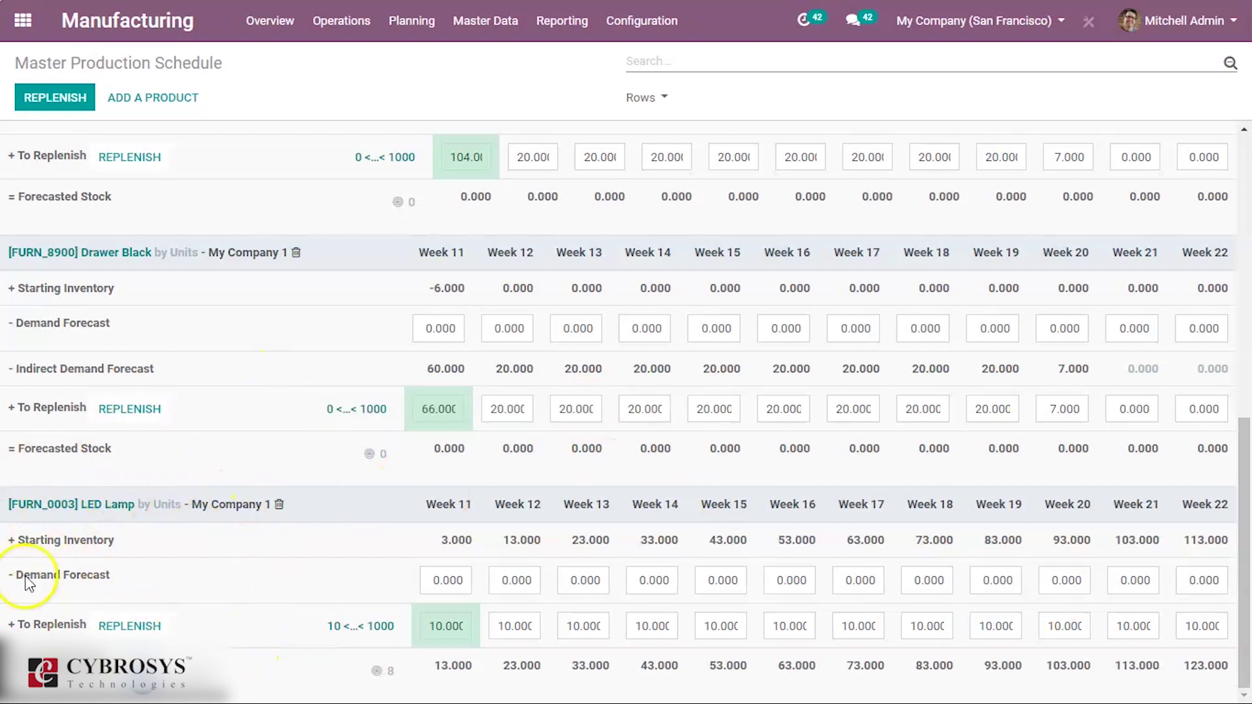
mouse_move(72, 543)
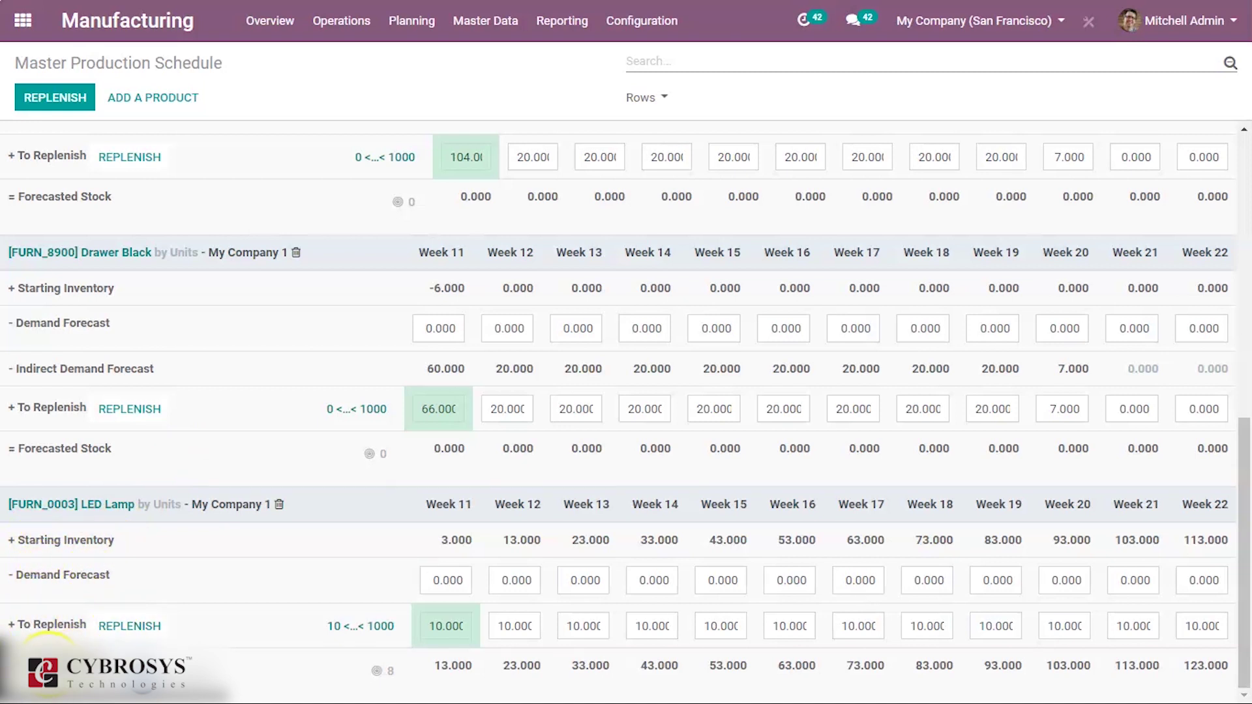
left_click(644, 98)
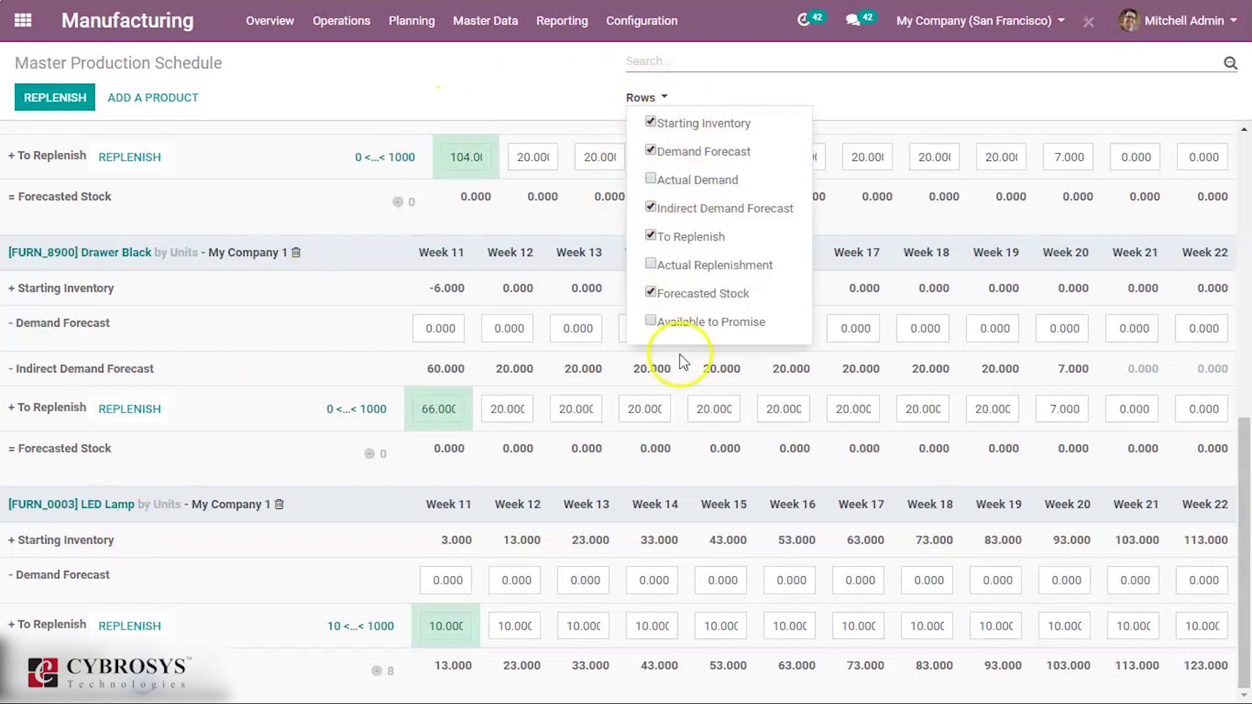
left_click(650, 181)
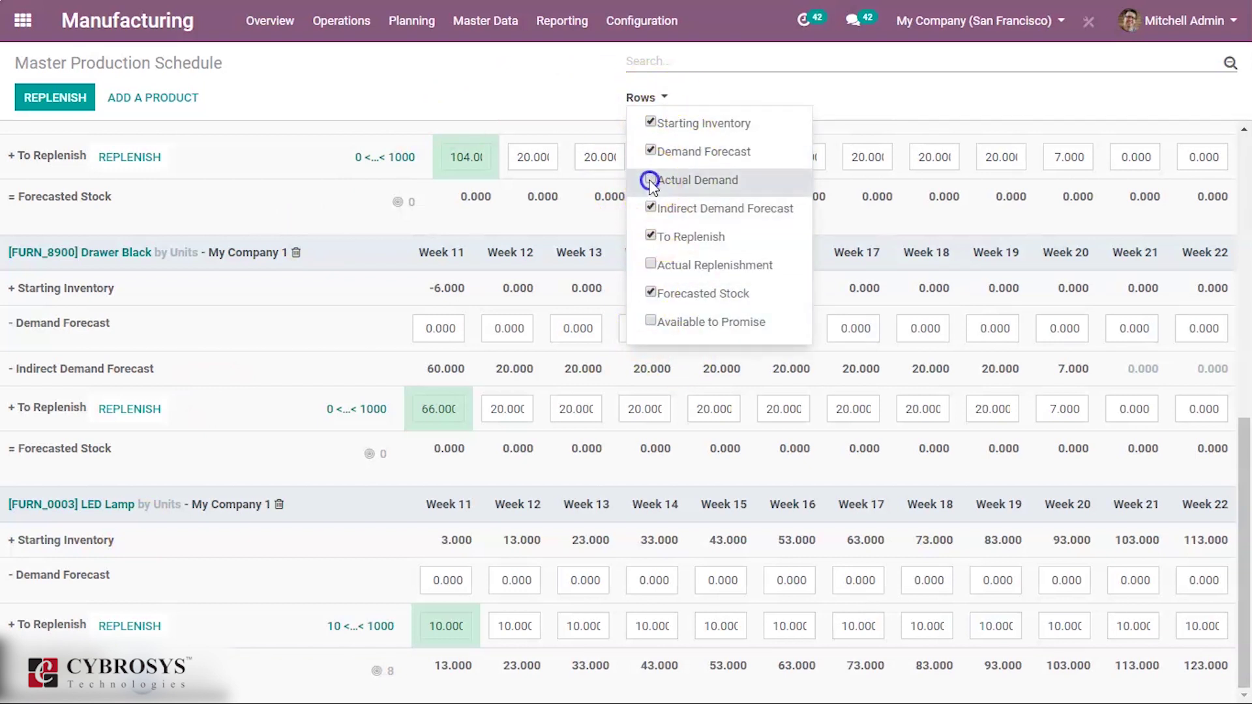
left_click(650, 264)
left_click(650, 320)
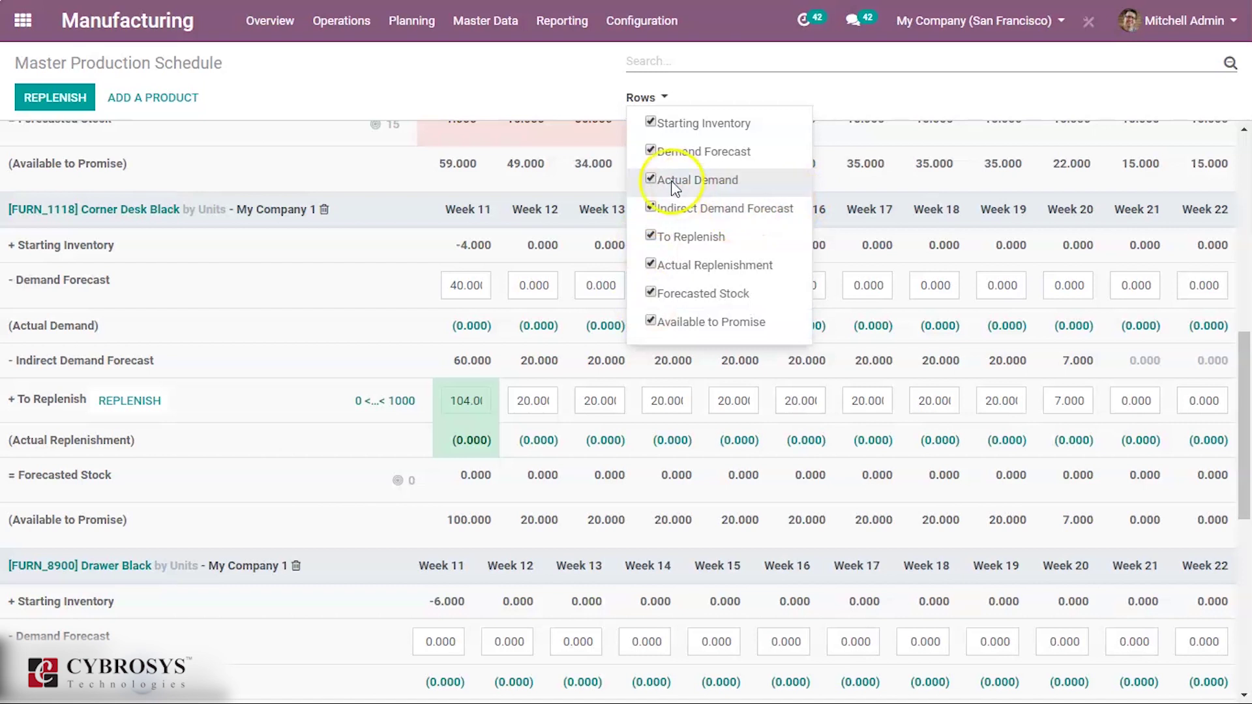
left_click(476, 66)
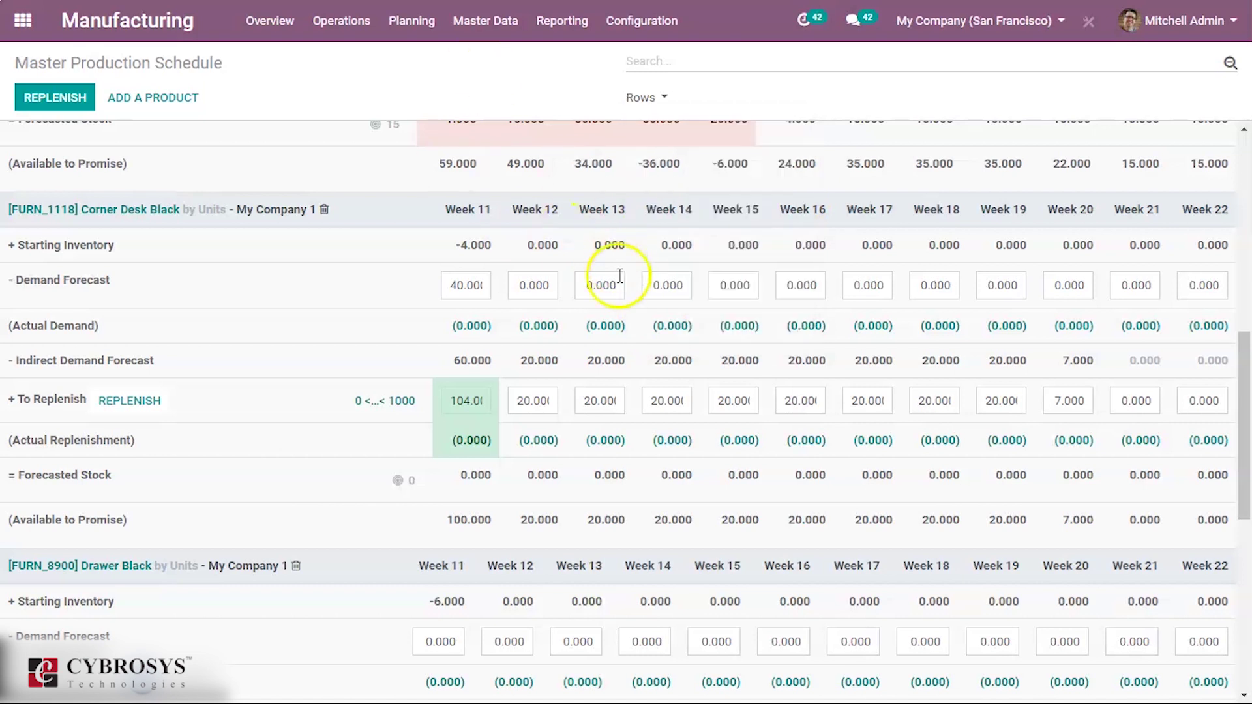
- Change the LED Lamp's safety stock target to 9 units in its production schedule and save
scroll(1244, 498, "down", 3)
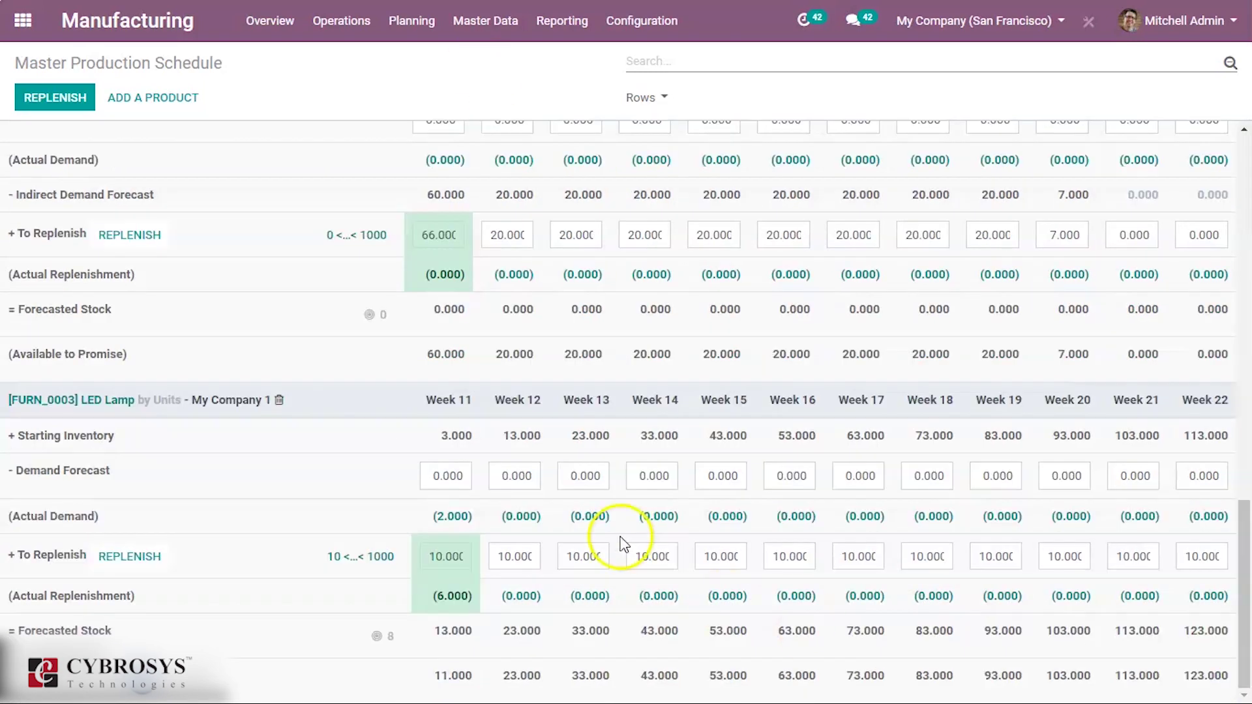
mouse_move(55, 500)
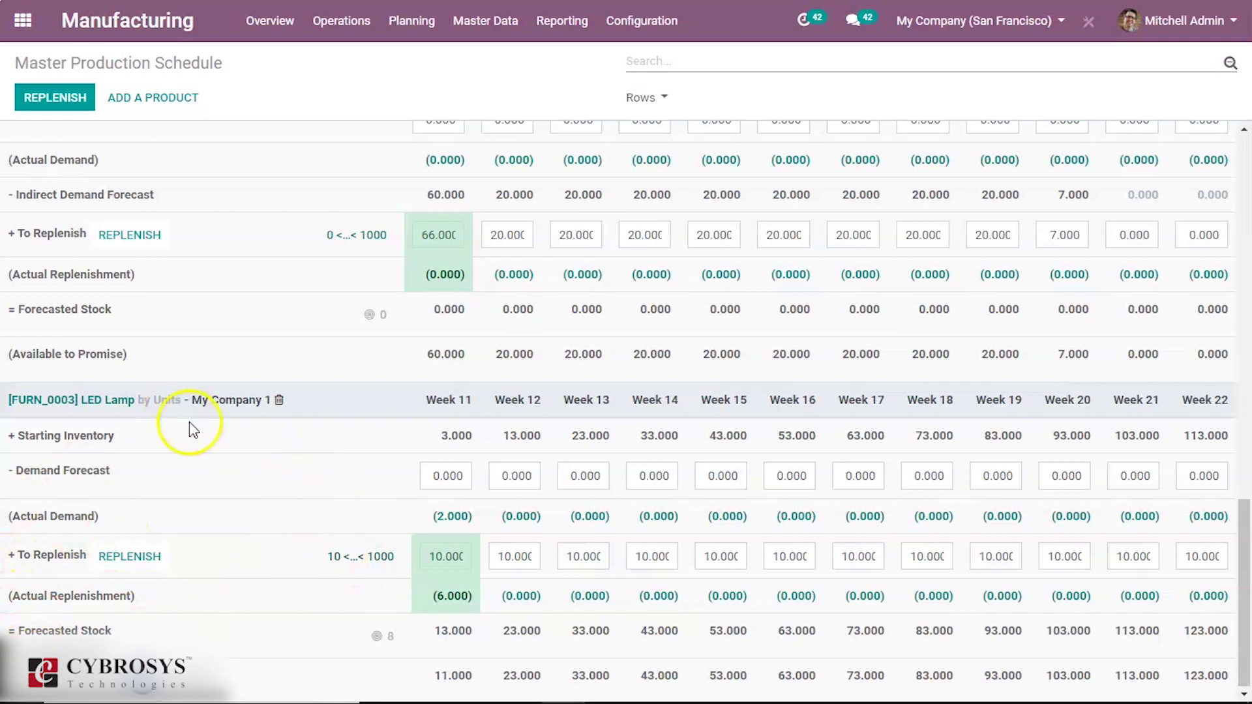
left_click(355, 558)
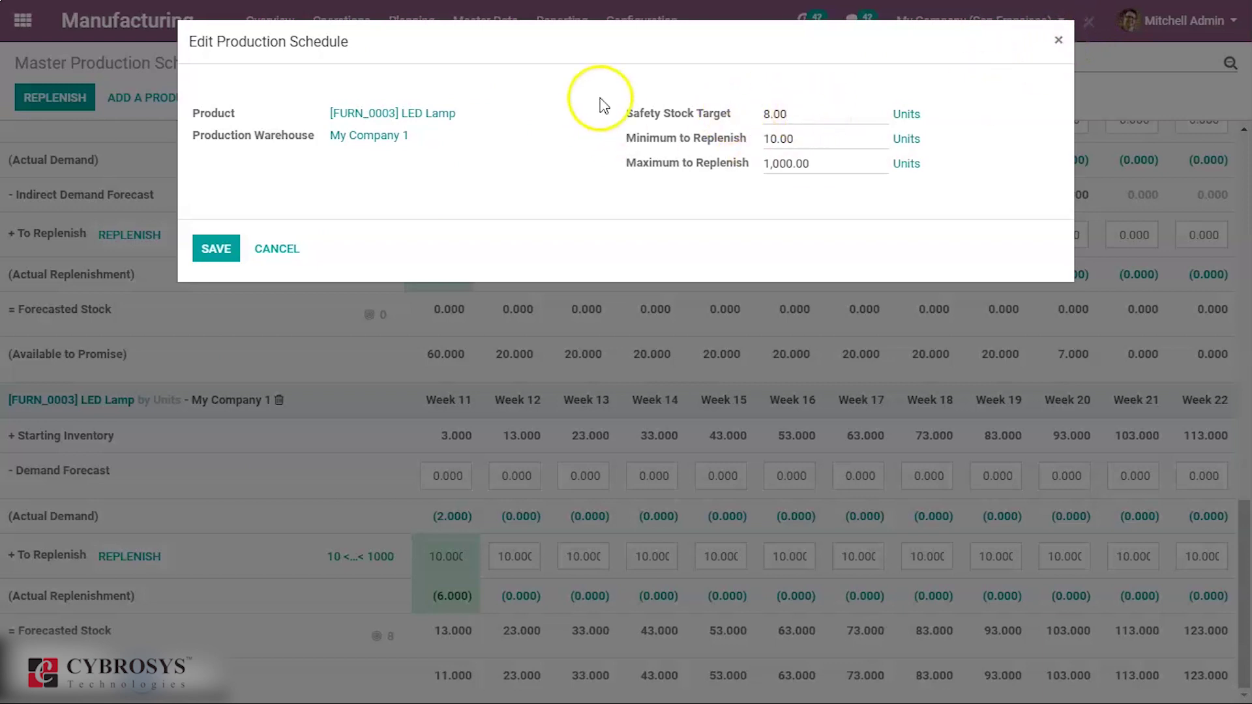
key("BackSpace")
key("BackSpace")
key("BackSpace")
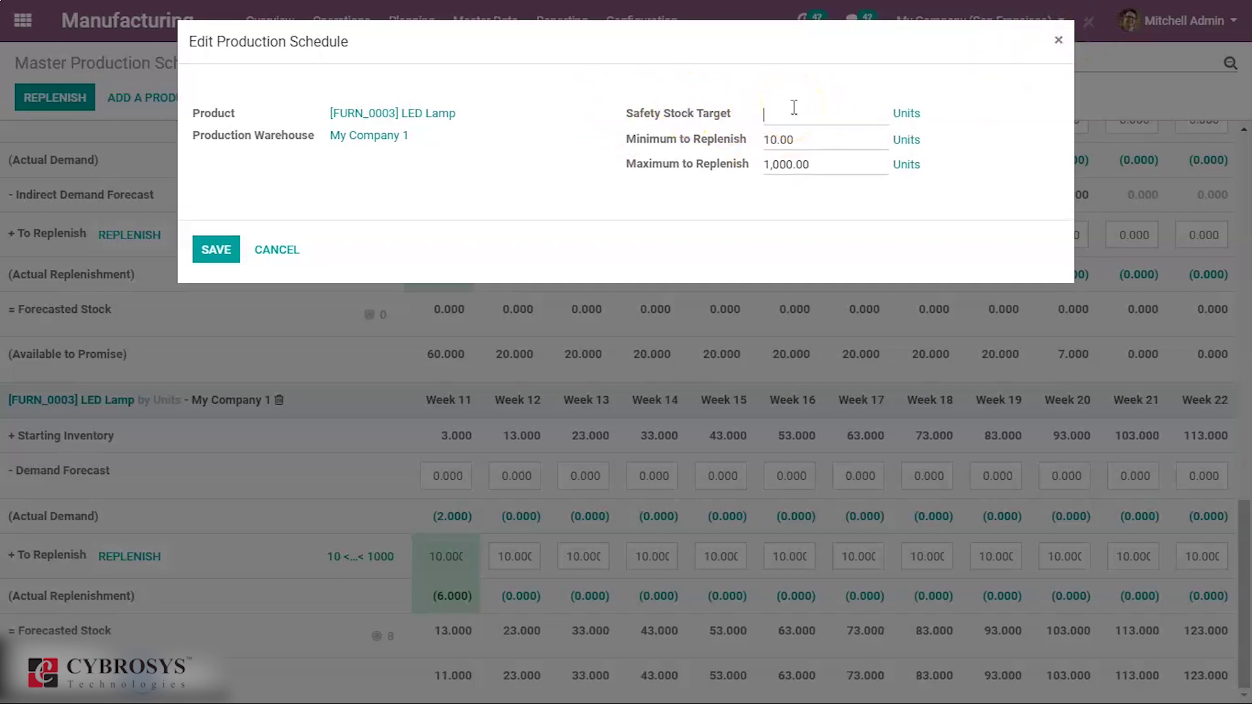
type("1")
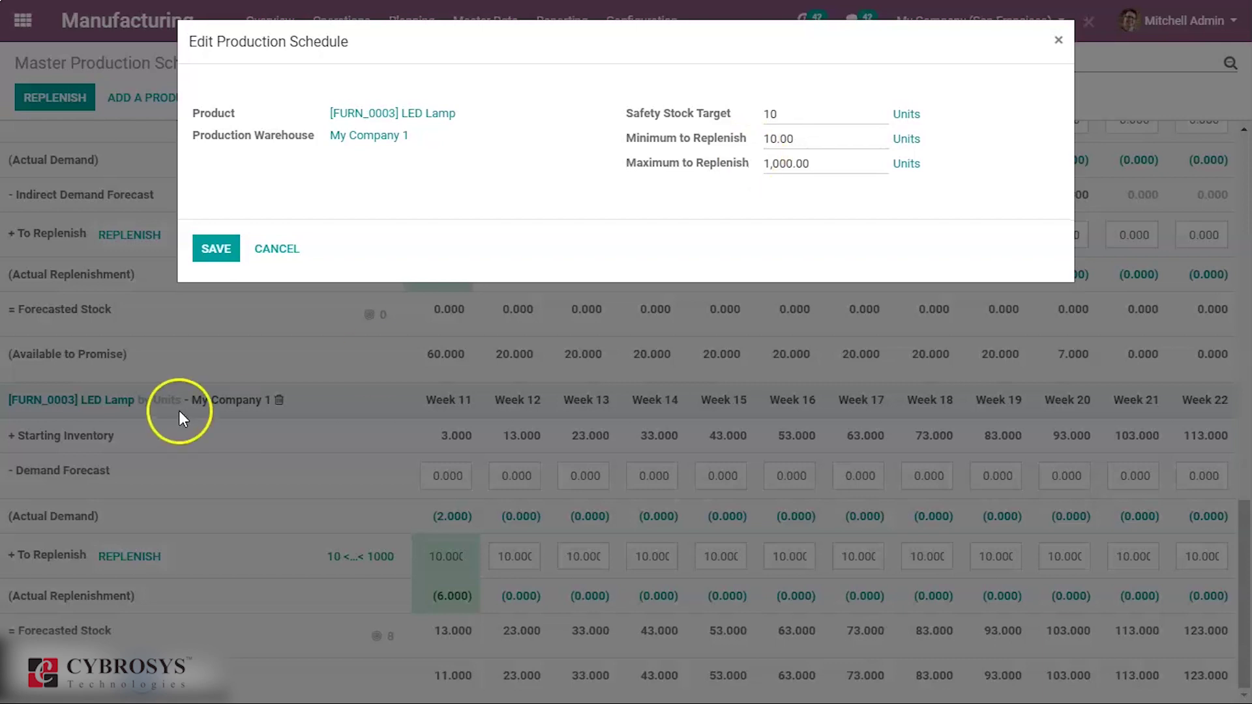
type("0")
key("BackSpace")
key("BackSpace")
type("9")
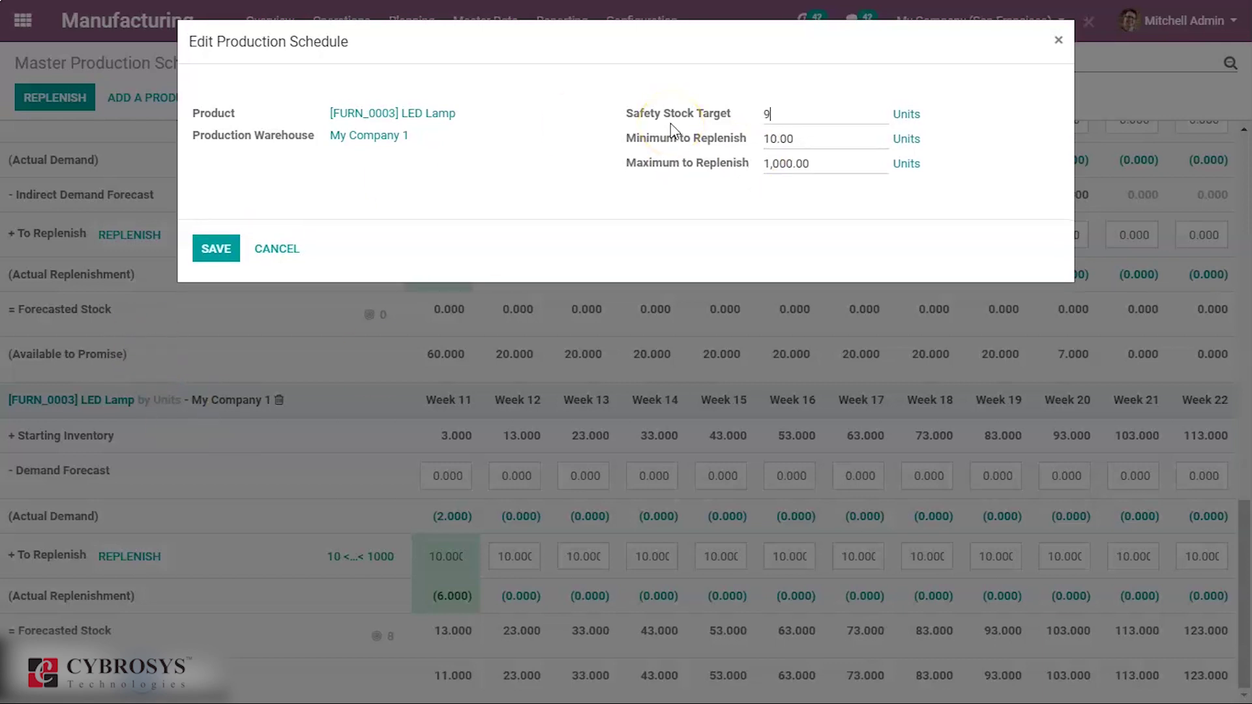
left_click(232, 250)
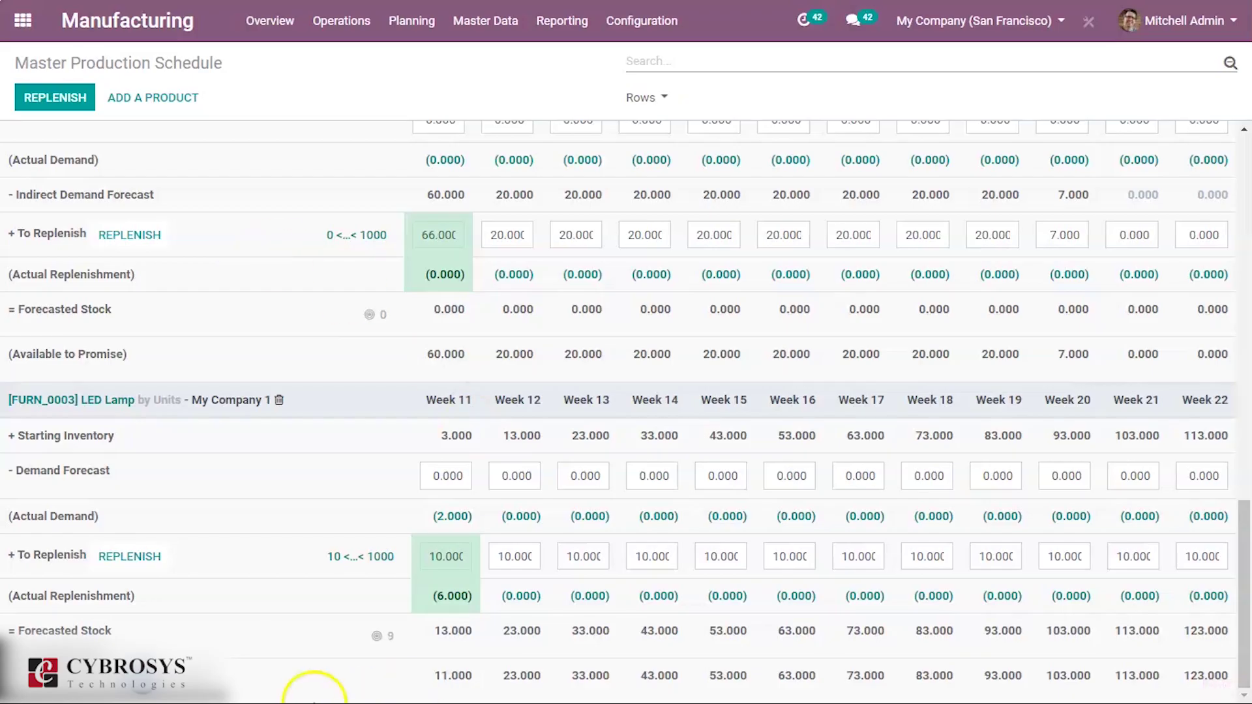
- Set the LED Lamp's demand forecast for Week 11 to 100
left_click(384, 628)
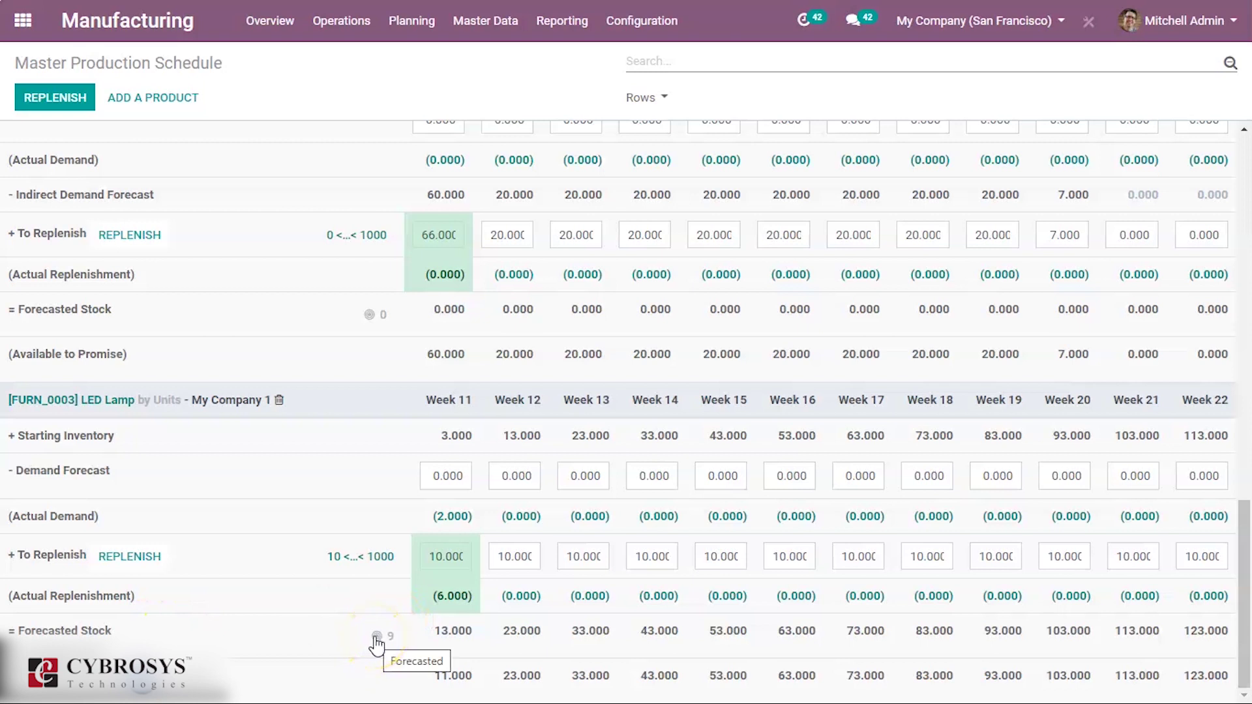
left_click(168, 484)
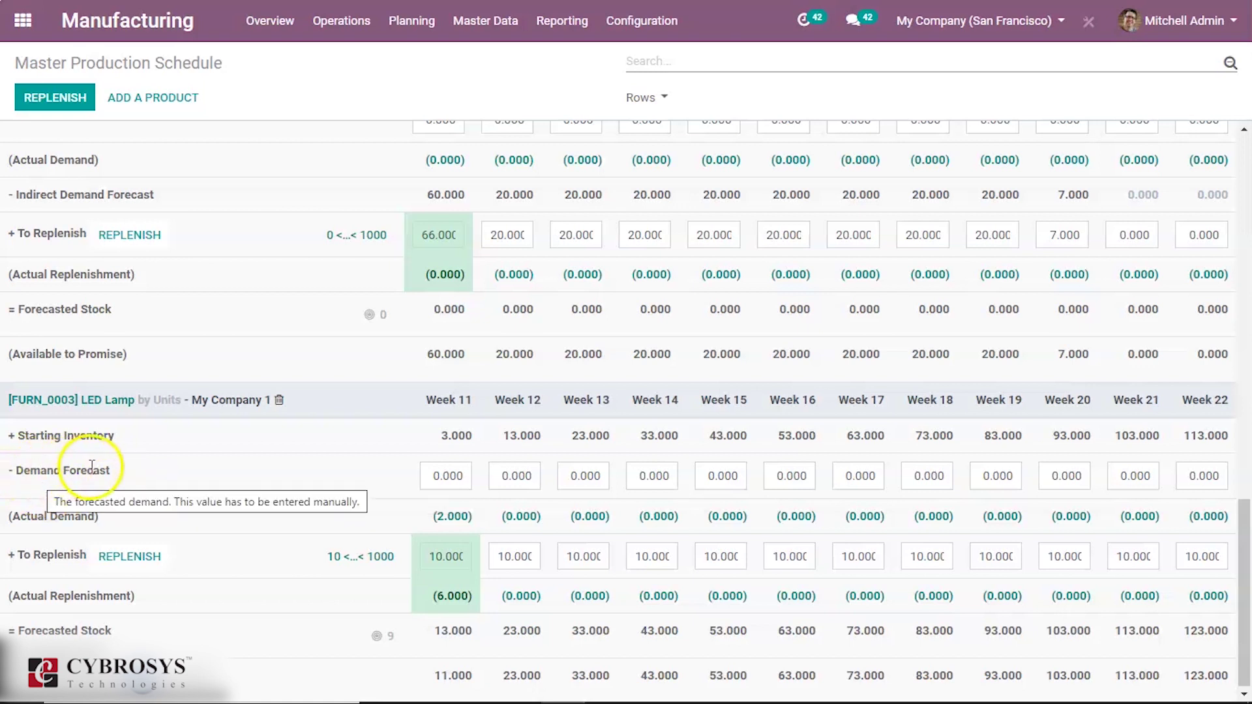
left_click(447, 476)
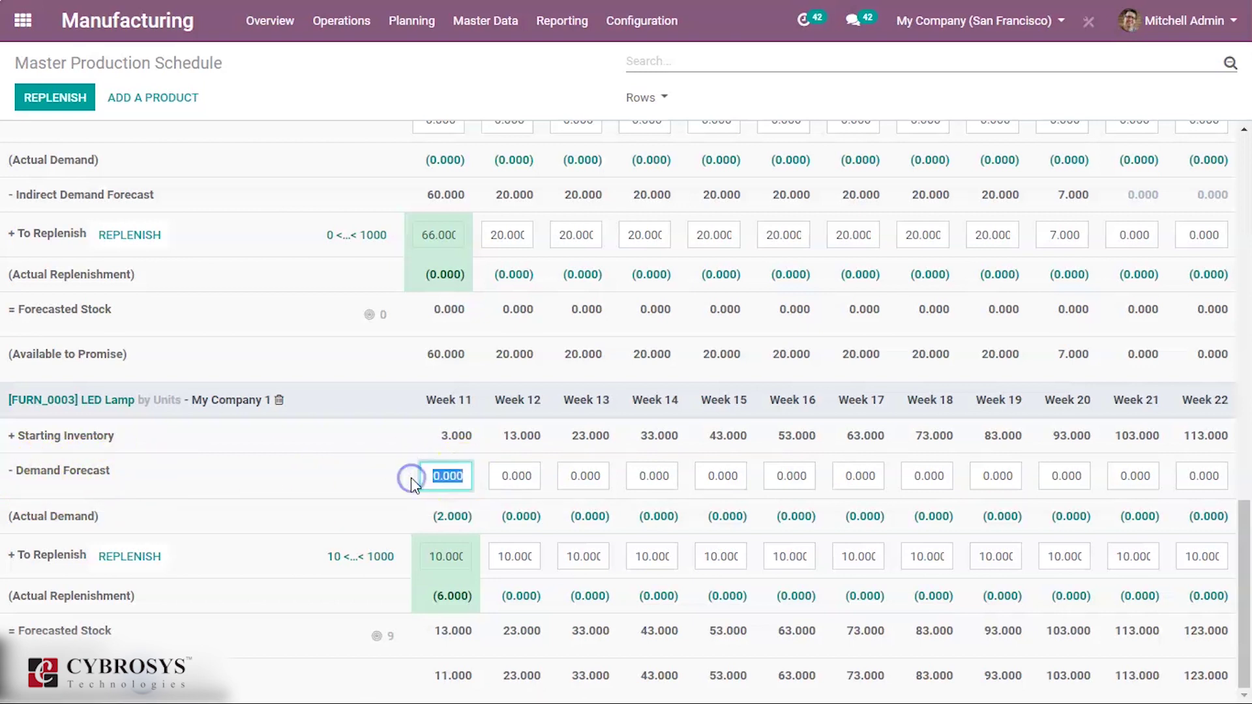
type("100")
key("Tab")
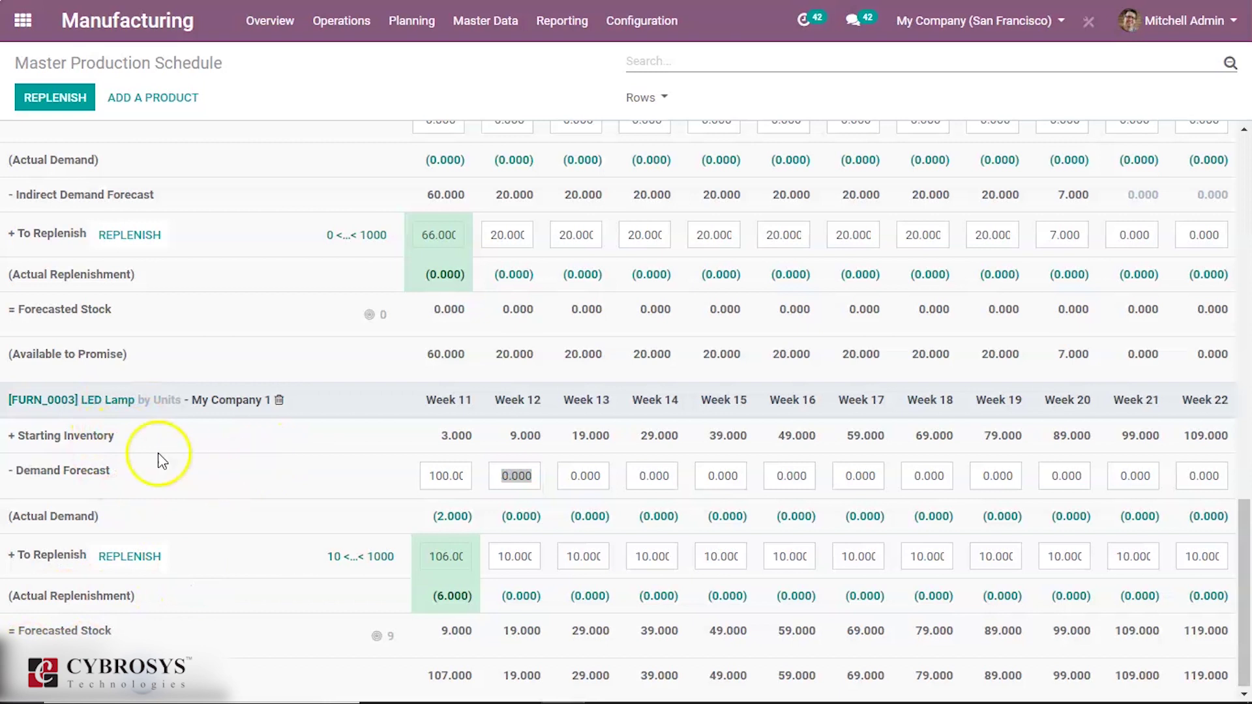
- Replenish the LED Lamp three times in succession, covering Week 11, Week 12 and Week 13
mouse_move(72, 436)
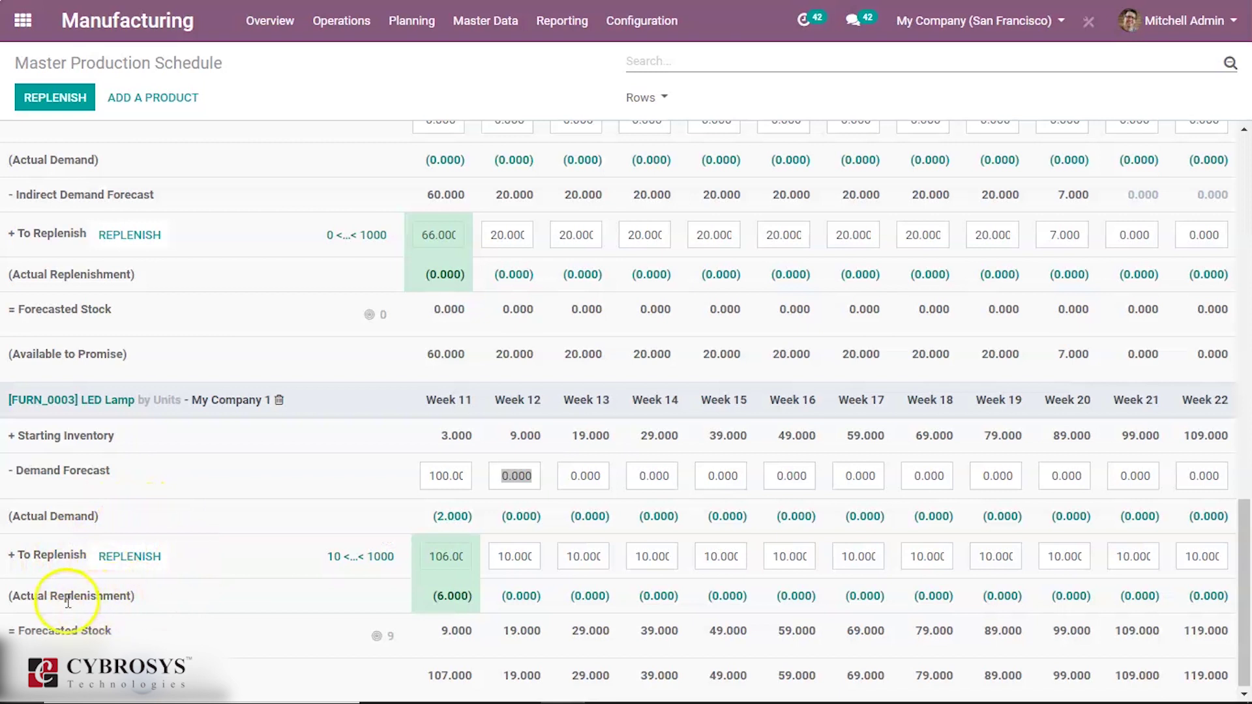
mouse_move(65, 593)
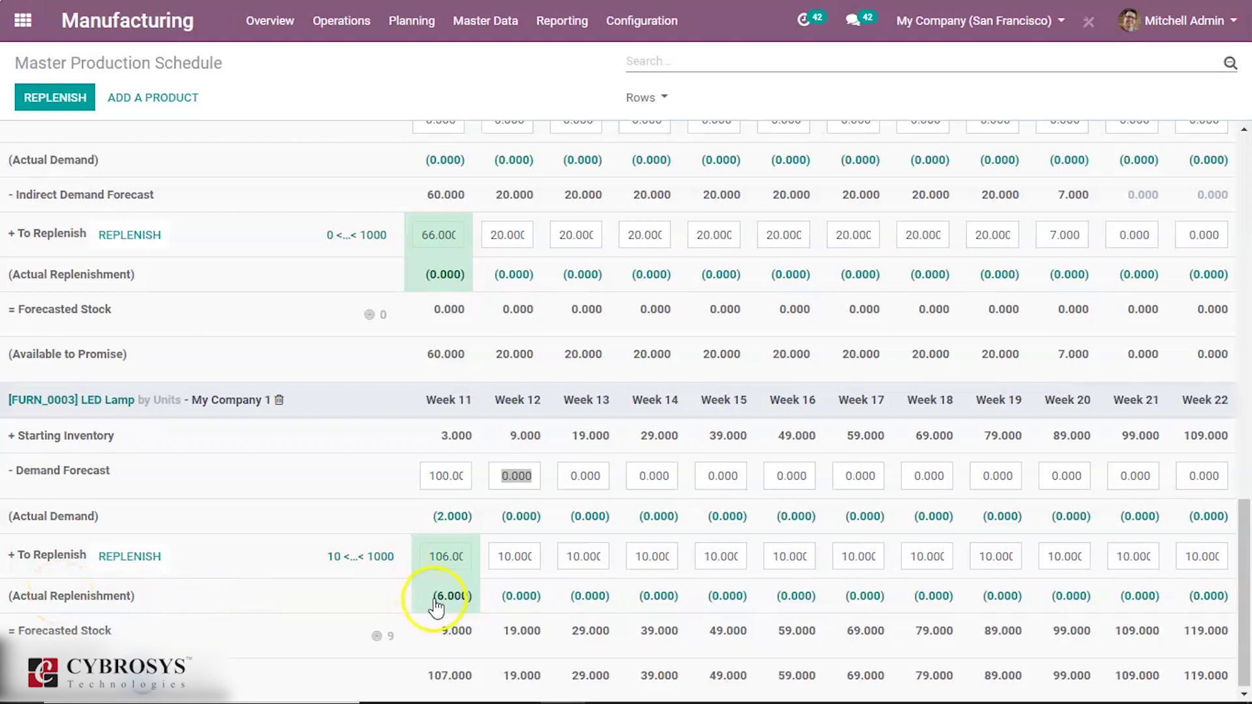
mouse_move(273, 591)
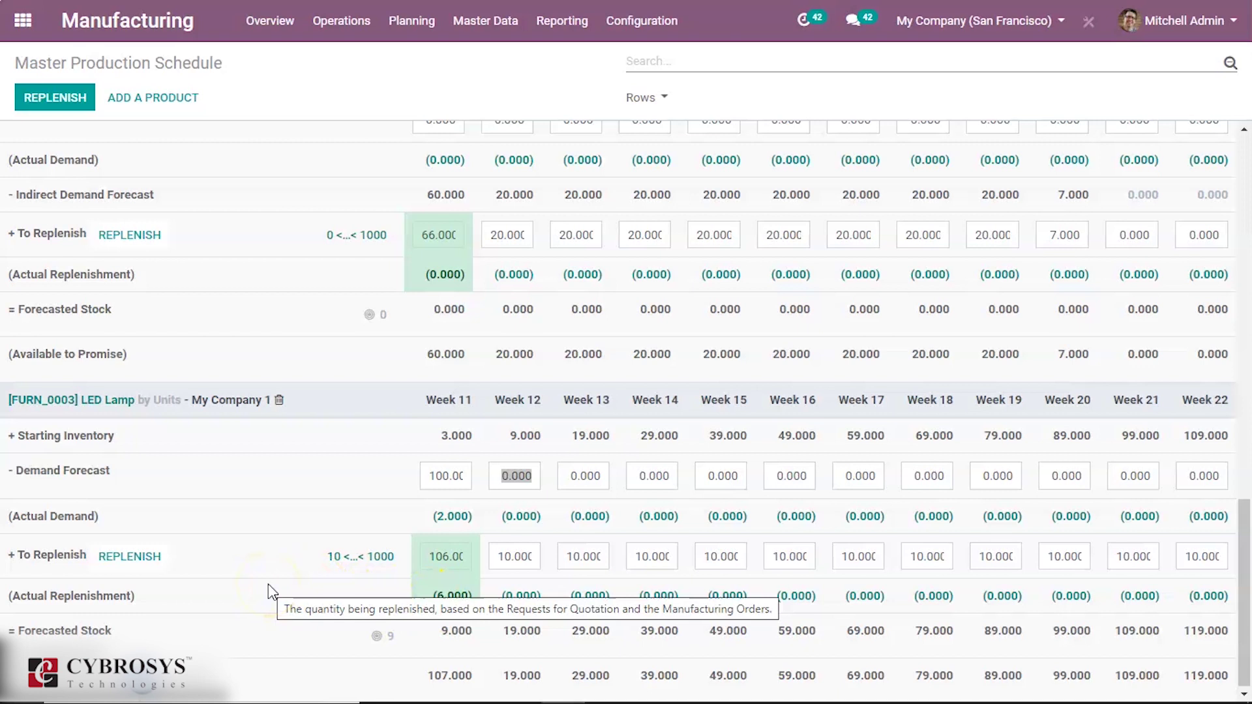
left_click(135, 559)
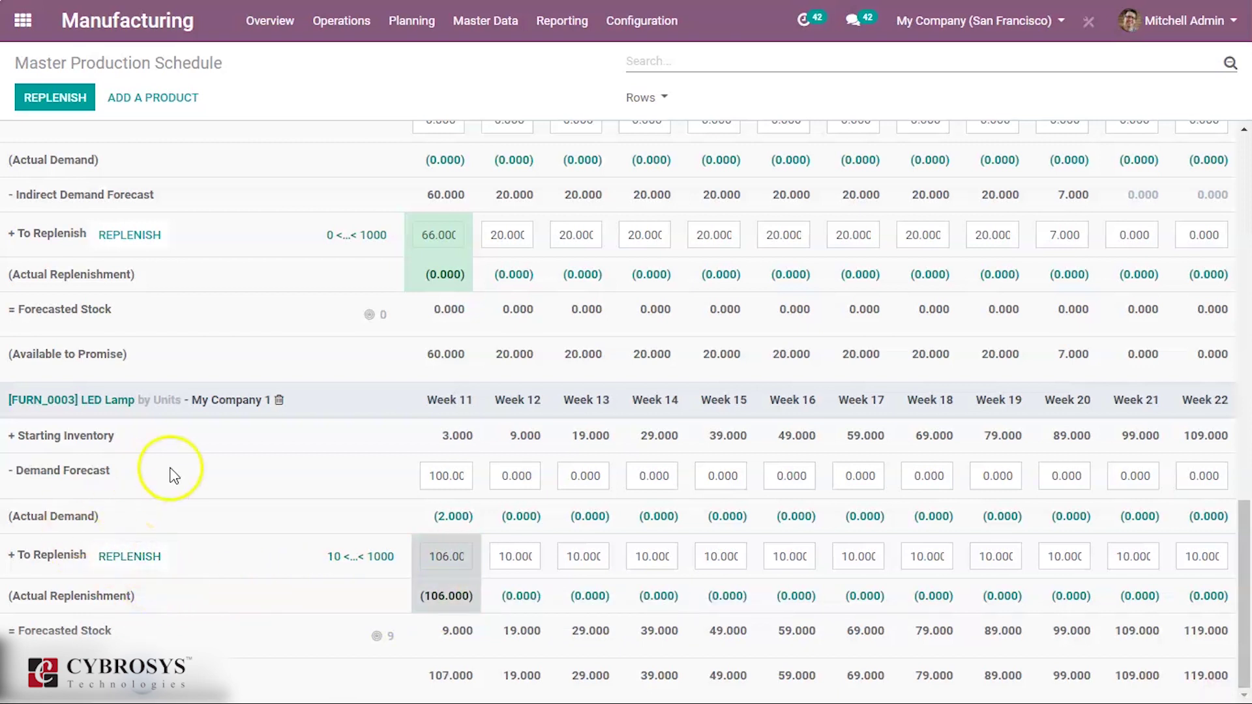
left_click(140, 566)
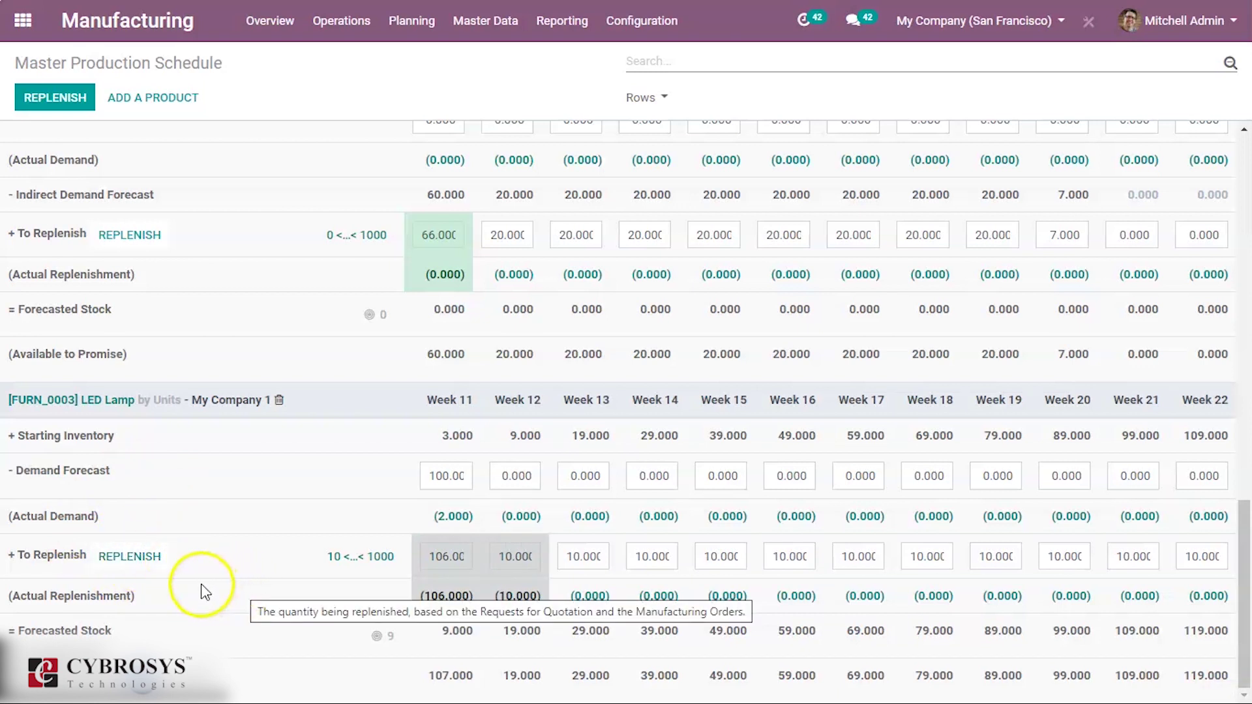
left_click(128, 562)
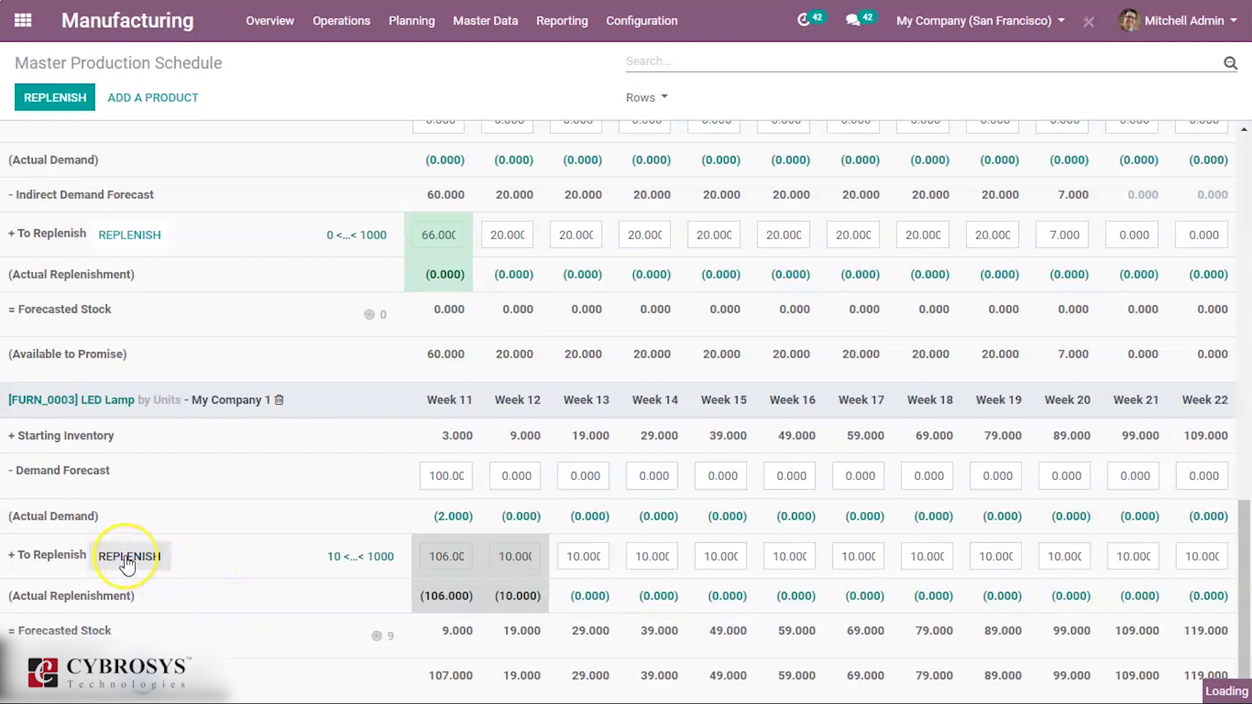
- Check the LED Lamp's actual replenishment and open its production schedule settings to view the replenishment limits, closing them without changes
left_click(454, 595)
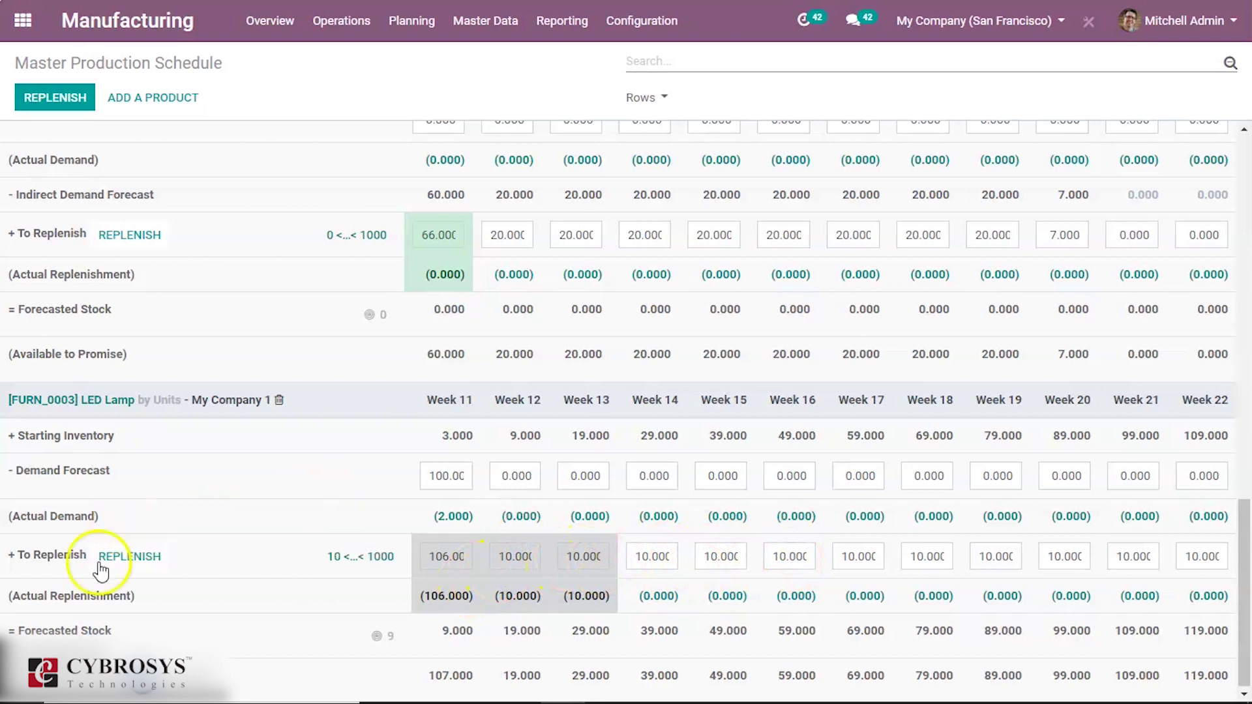
left_click(369, 556)
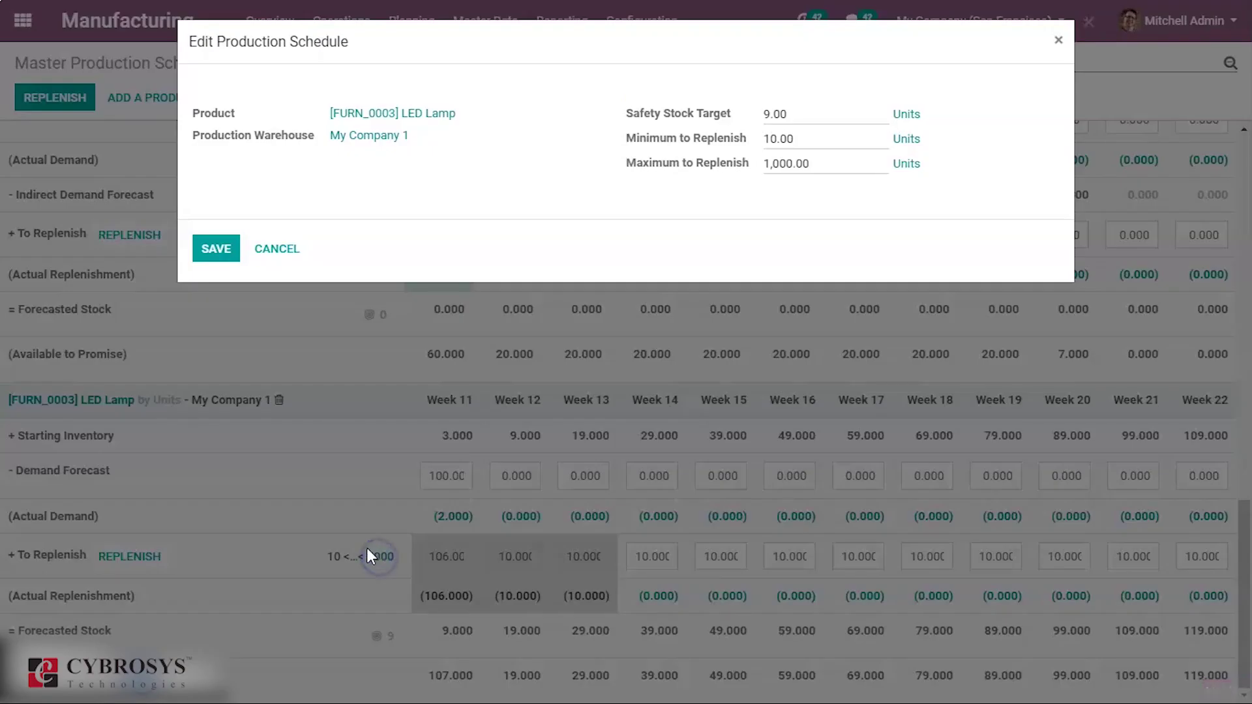
left_click(1057, 40)
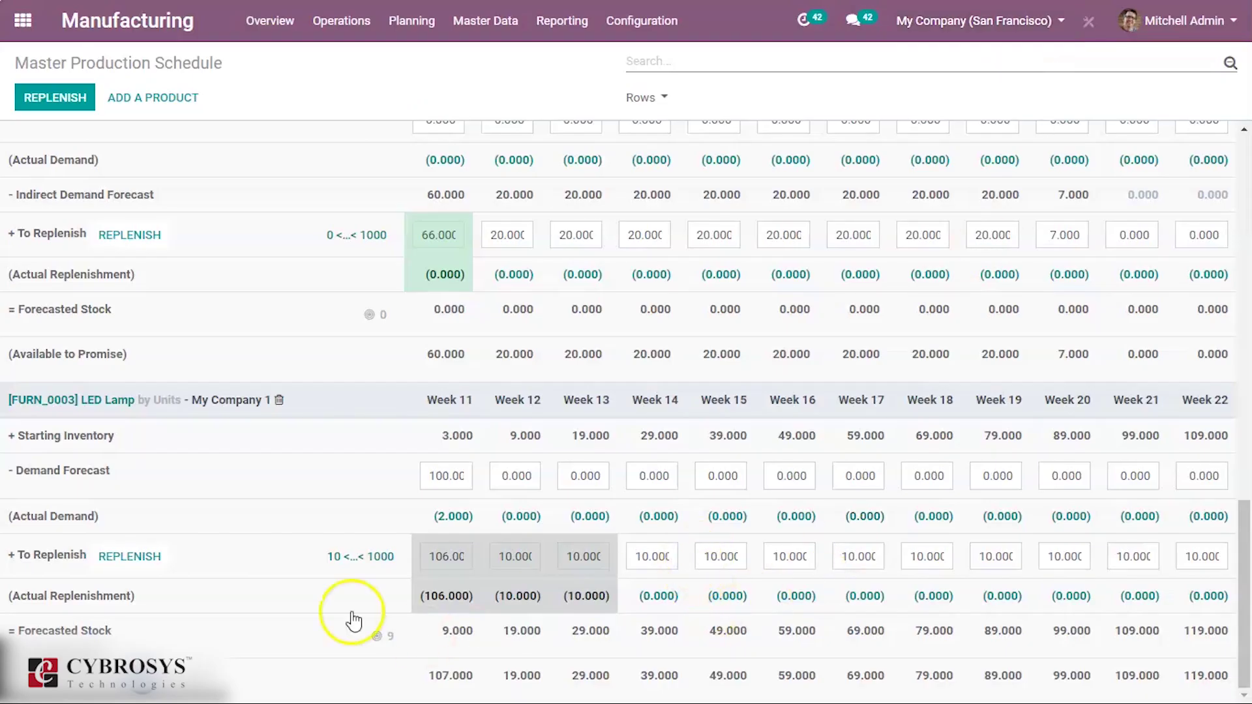
left_click_drag(172, 186, 126, 98)
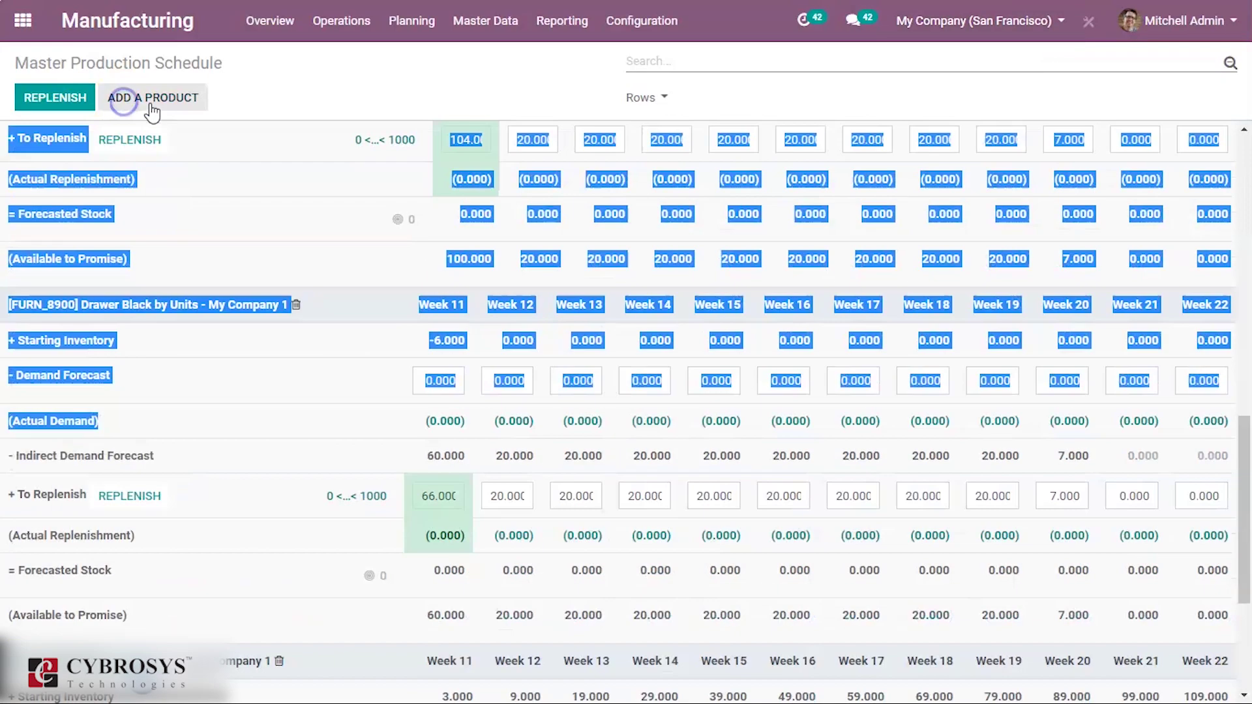
left_click(261, 104)
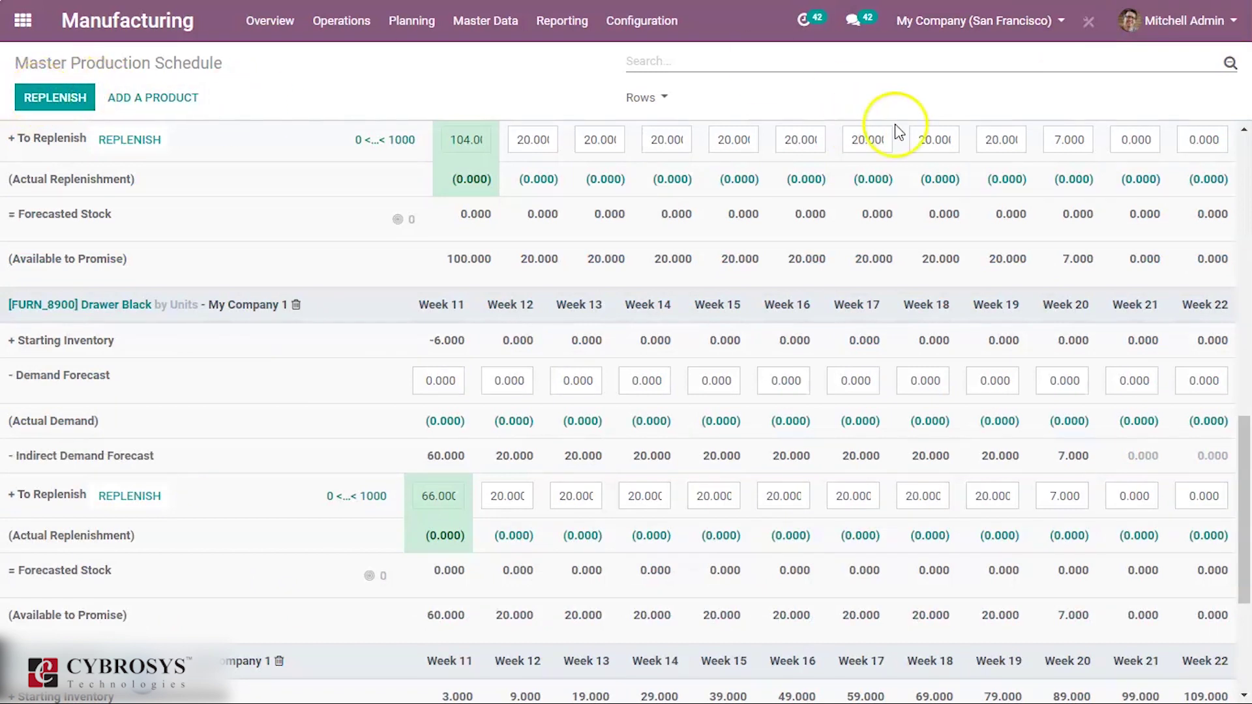
- Examine the Office Chair Black's forecasted stock against the safety stock target and maximum to replenish in its production schedule settings
left_click_drag(1241, 598, 1245, 452)
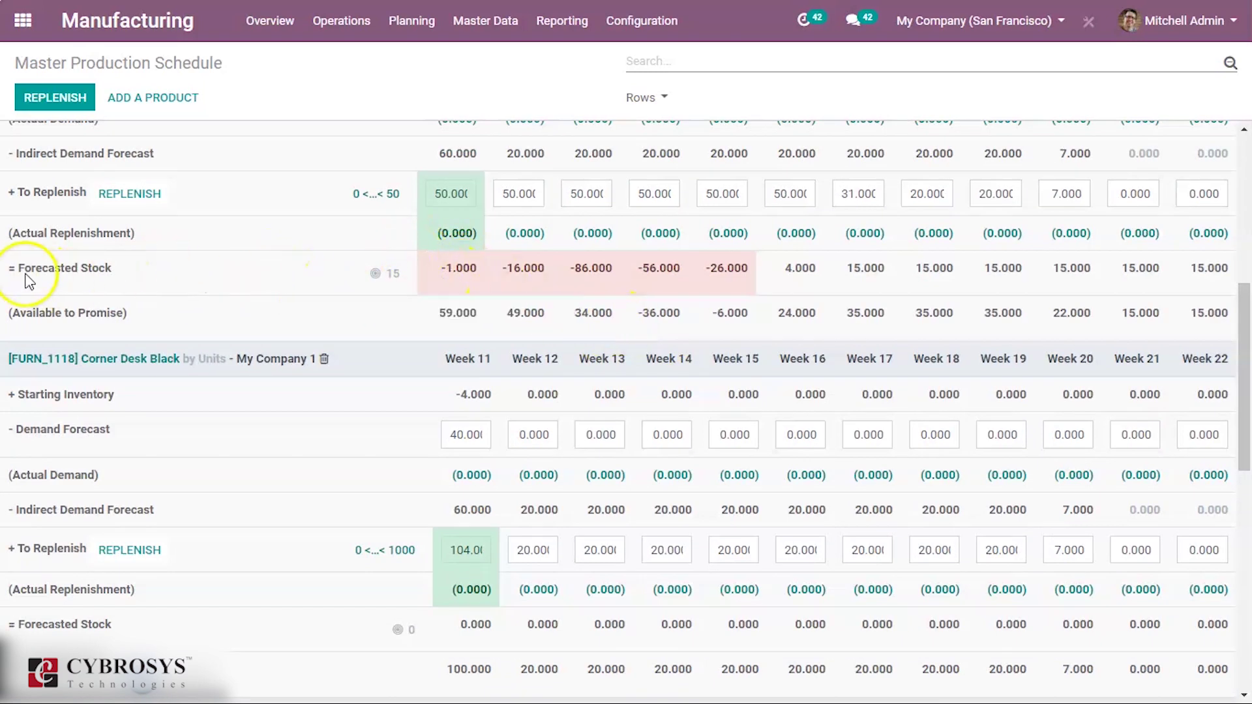
left_click_drag(16, 272, 111, 268)
left_click(104, 268)
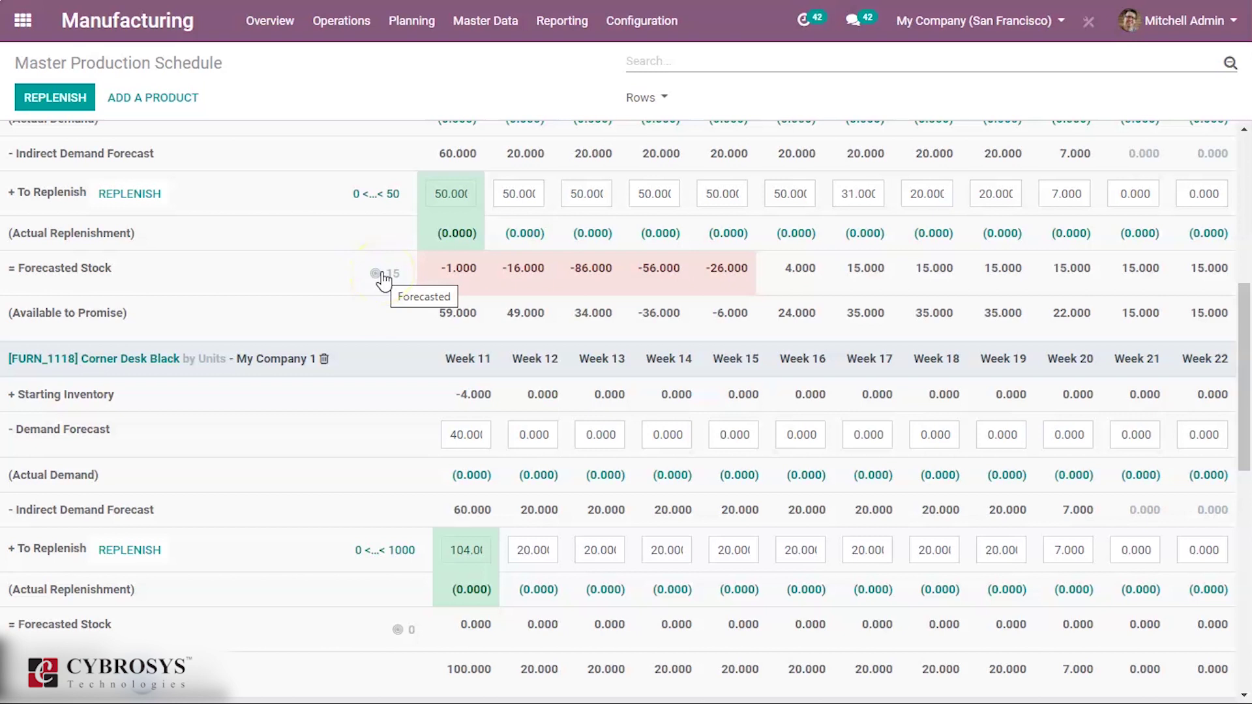
left_click(377, 194)
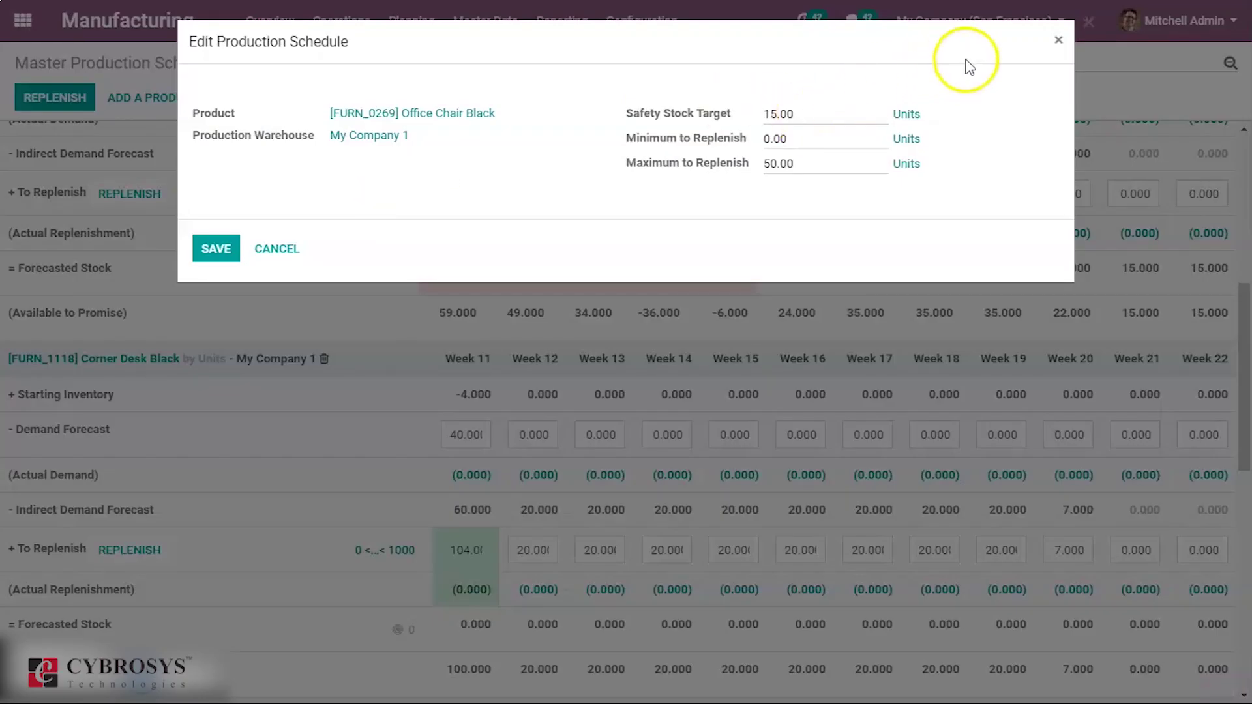
left_click(1059, 41)
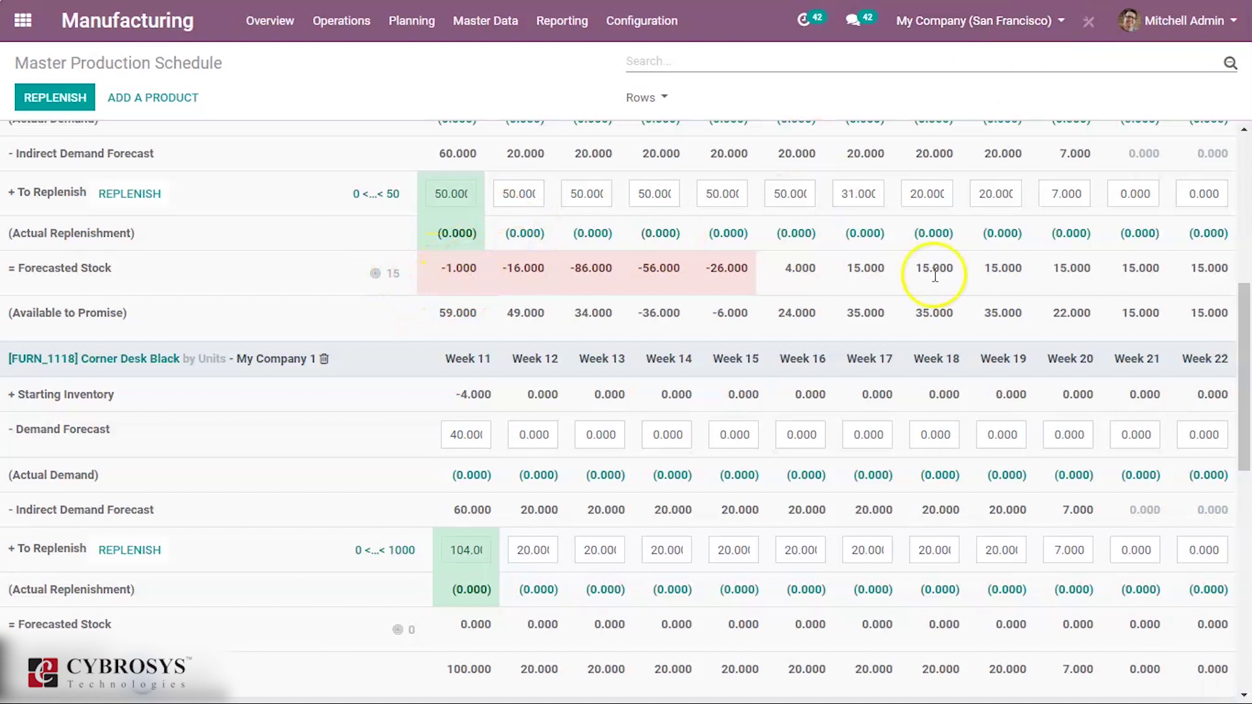
- Review the demand forecast, replenishment and available-to-promise rows of the Office Chair Black and the LED Lamp
left_click_drag(1245, 382, 1246, 329)
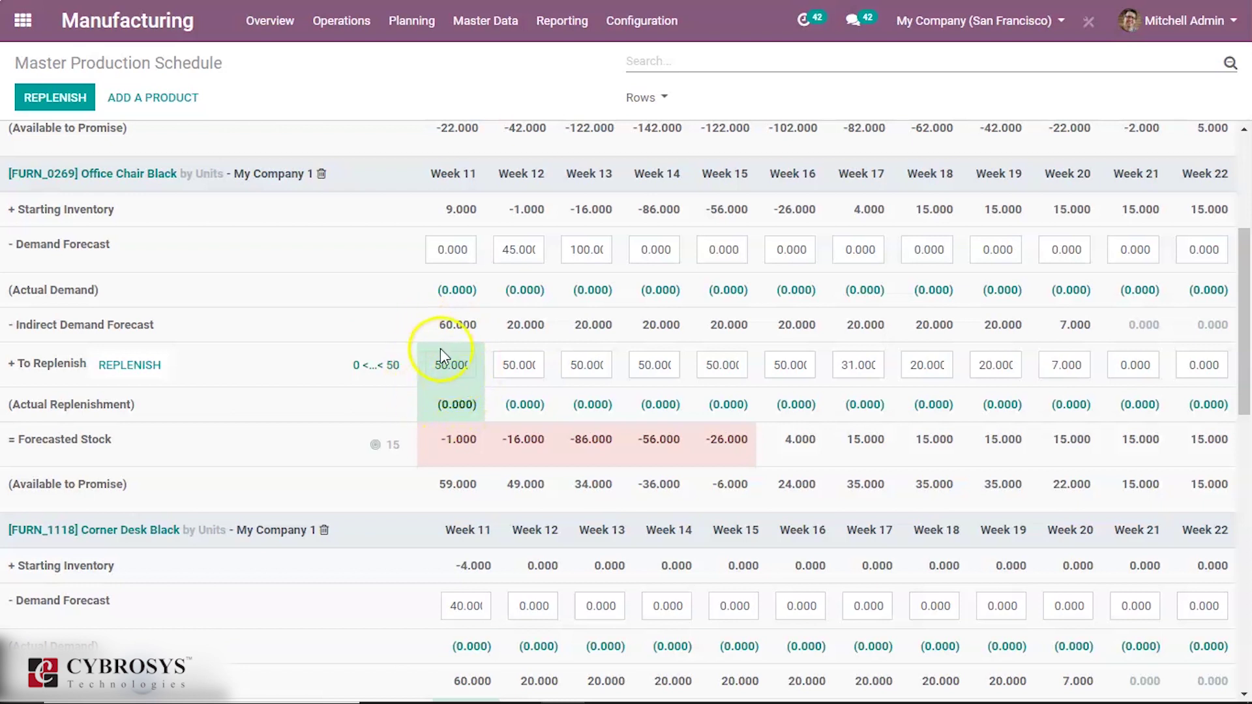
left_click_drag(1242, 307, 1247, 585)
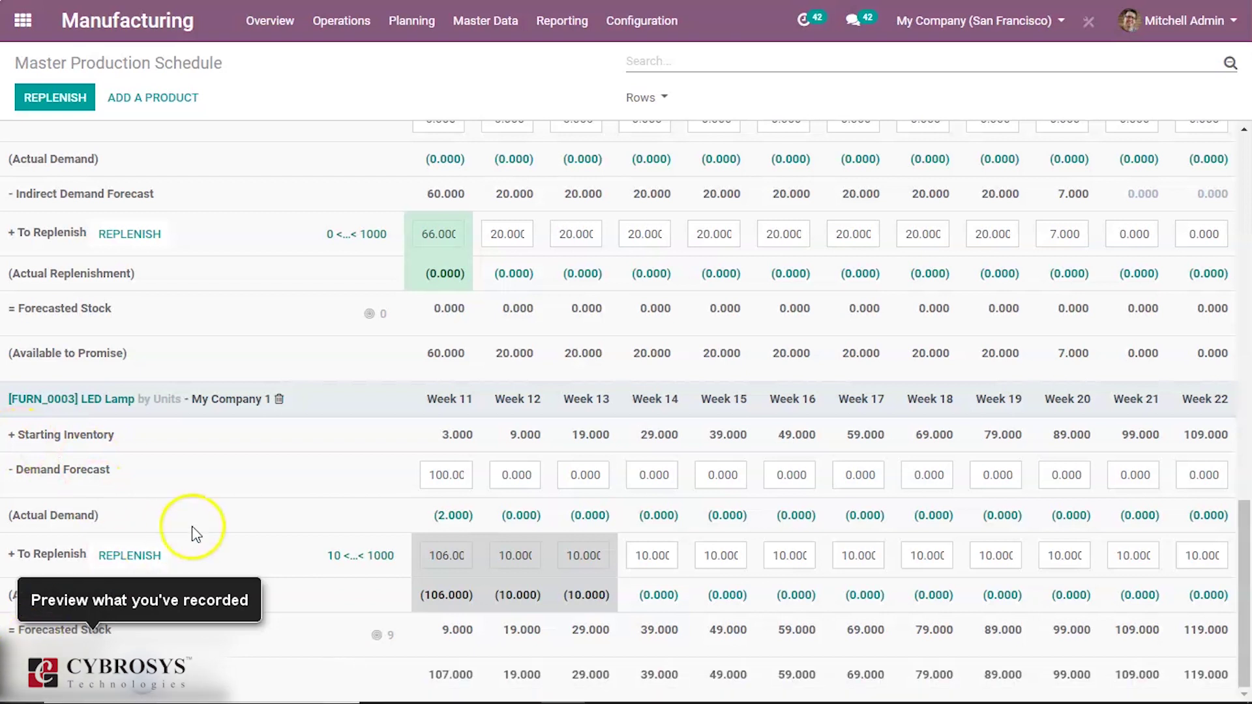
mouse_move(128, 456)
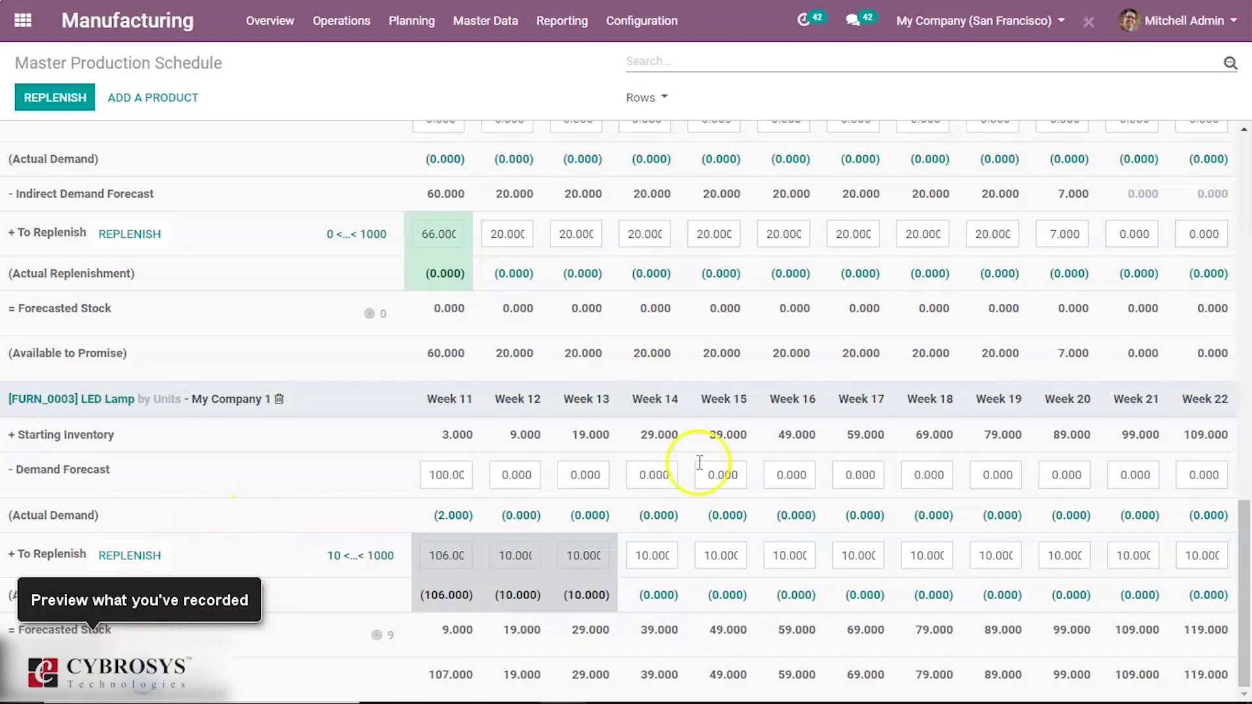
left_click_drag(1245, 548, 1246, 546)
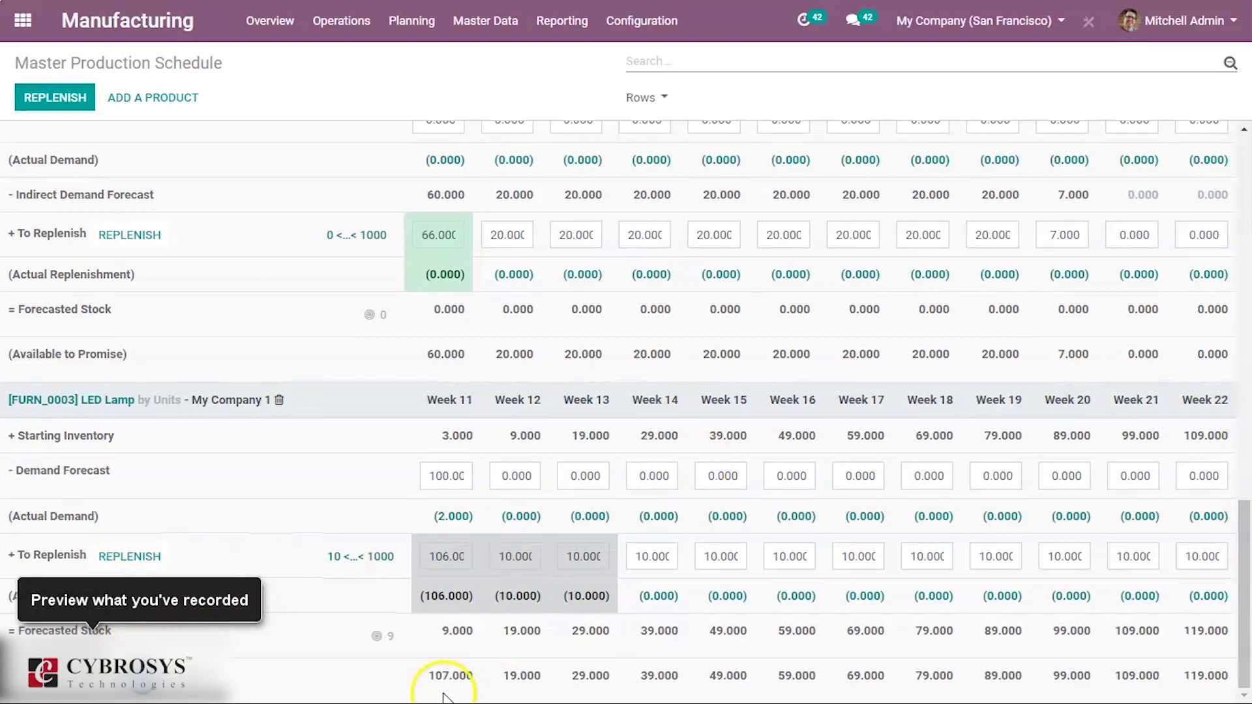
mouse_move(66, 678)
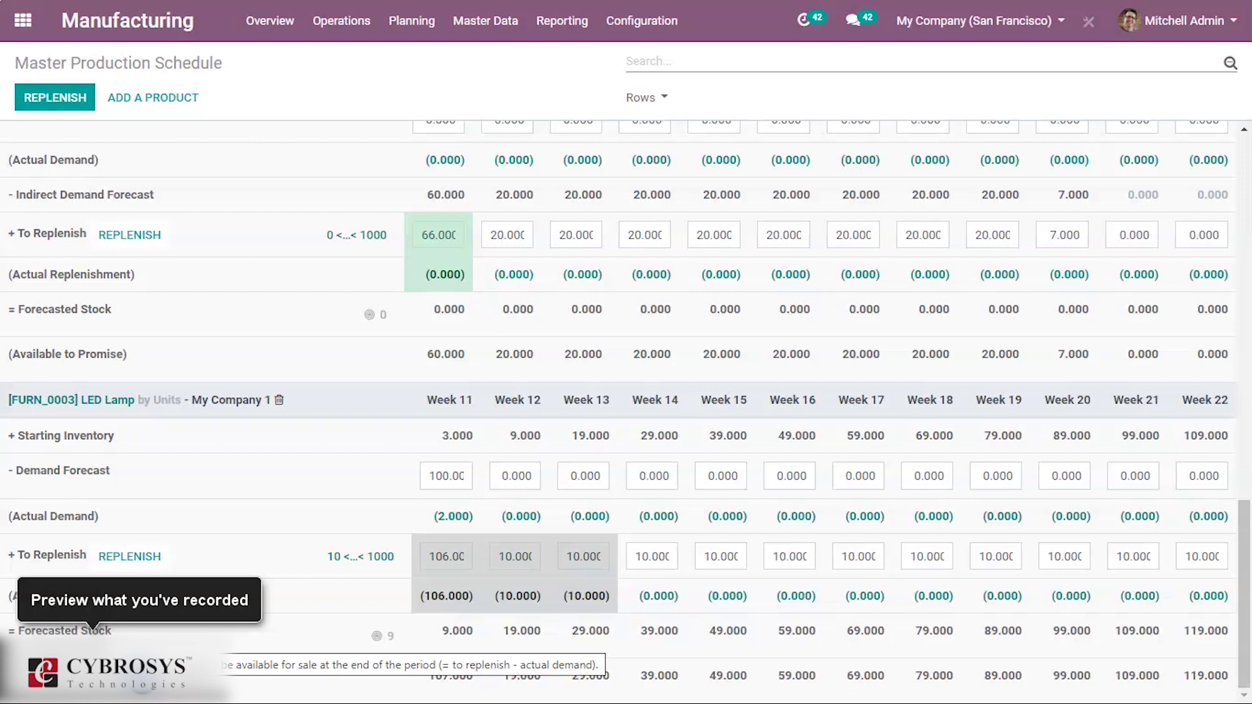
left_click_drag(1230, 545, 1234, 296)
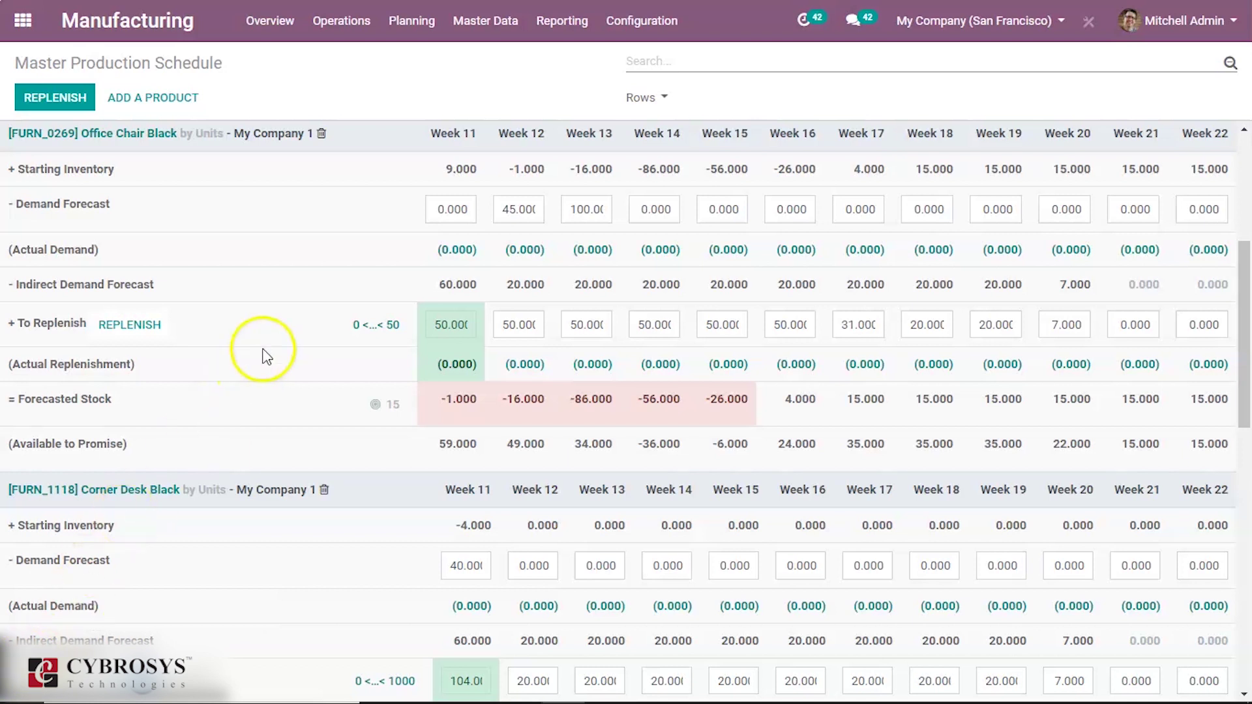
- View the manufacturing product list and the product variants list
left_click(486, 23)
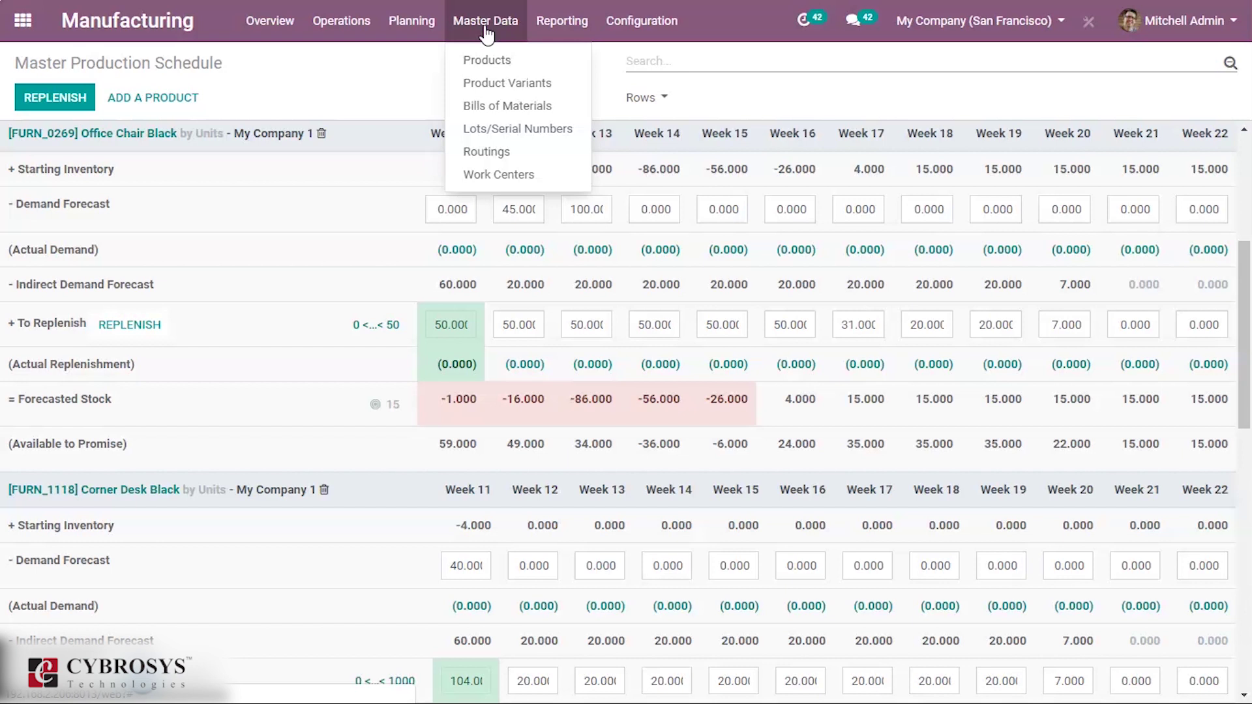
left_click(487, 61)
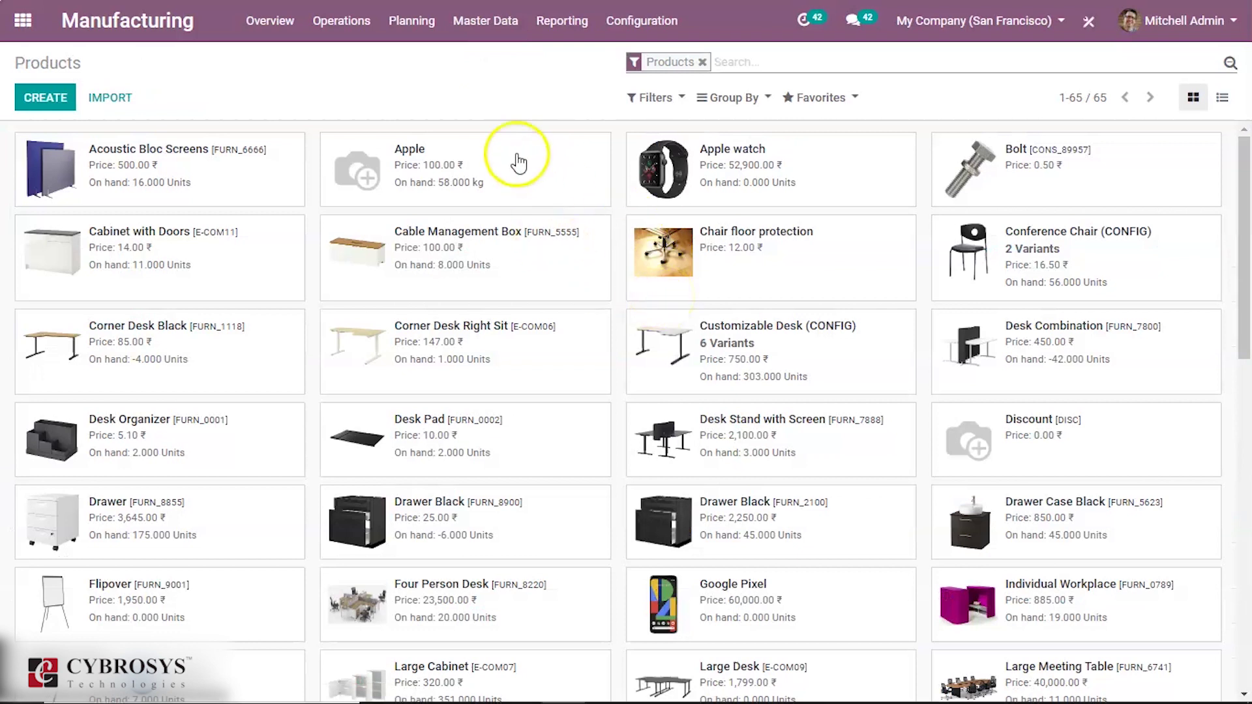
left_click(488, 26)
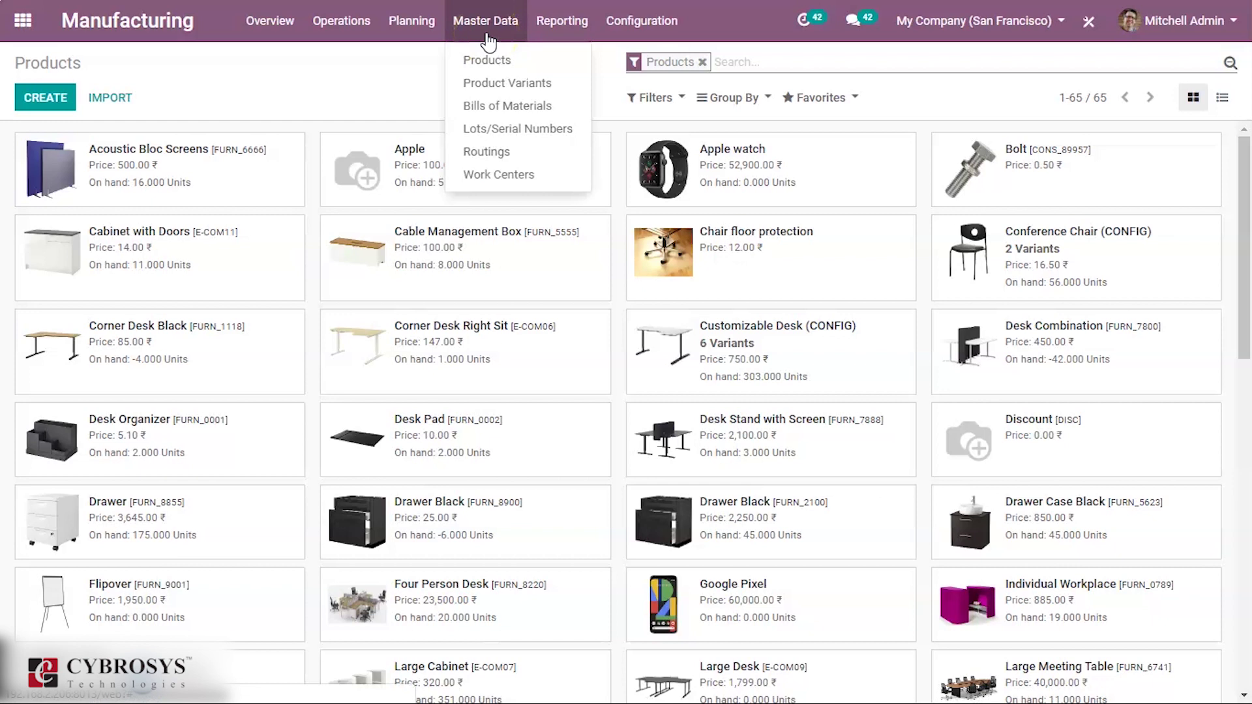
left_click(494, 83)
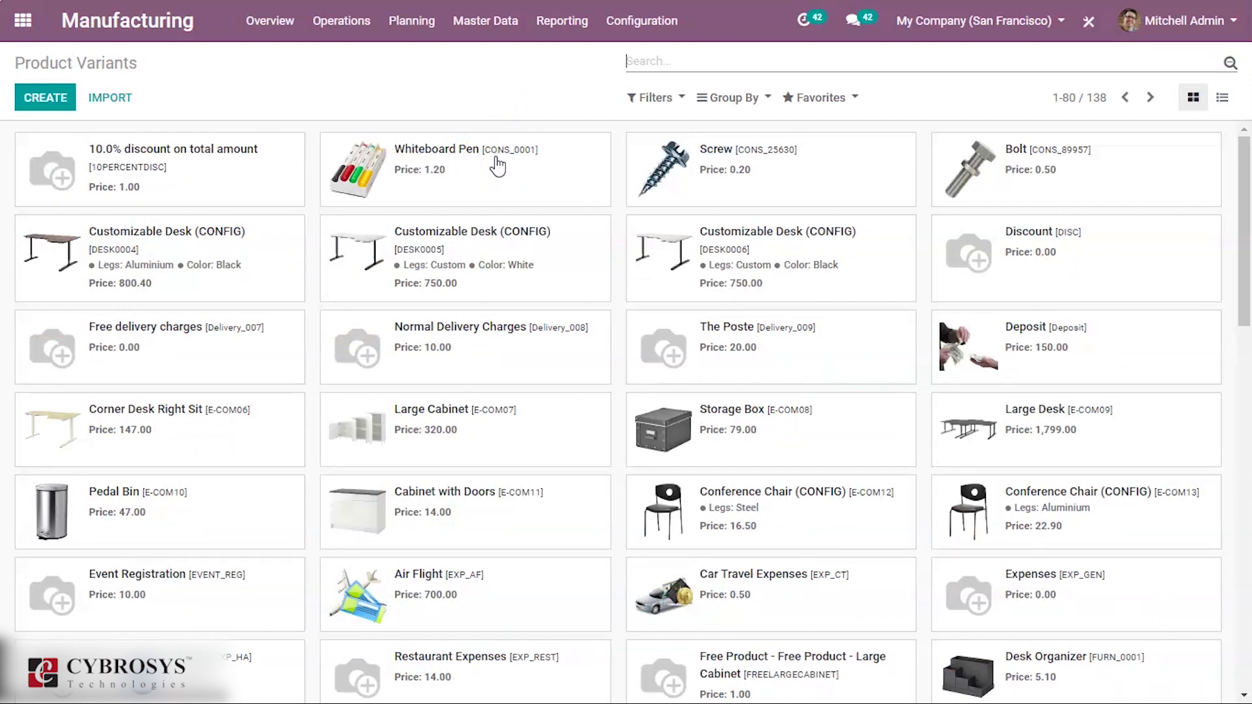
left_click(470, 131)
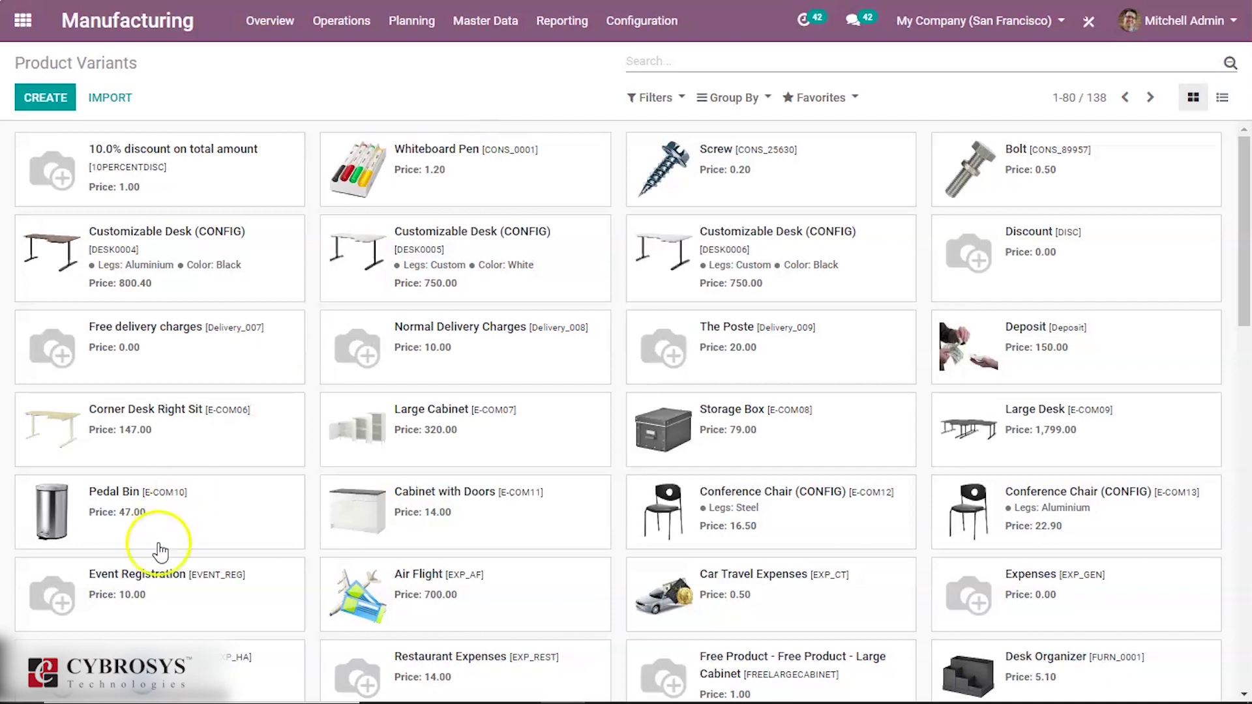
- Create a new routing from the Routings master data and name it Assemble woods
left_click(479, 33)
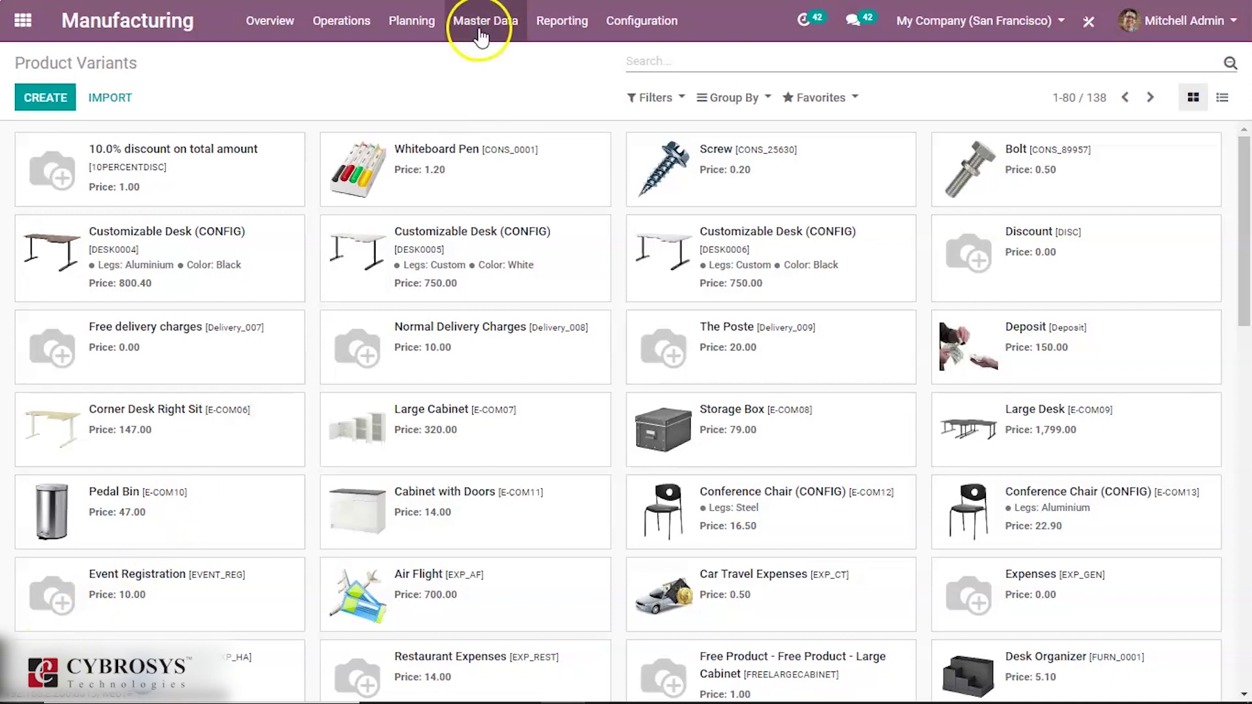
left_click(484, 65)
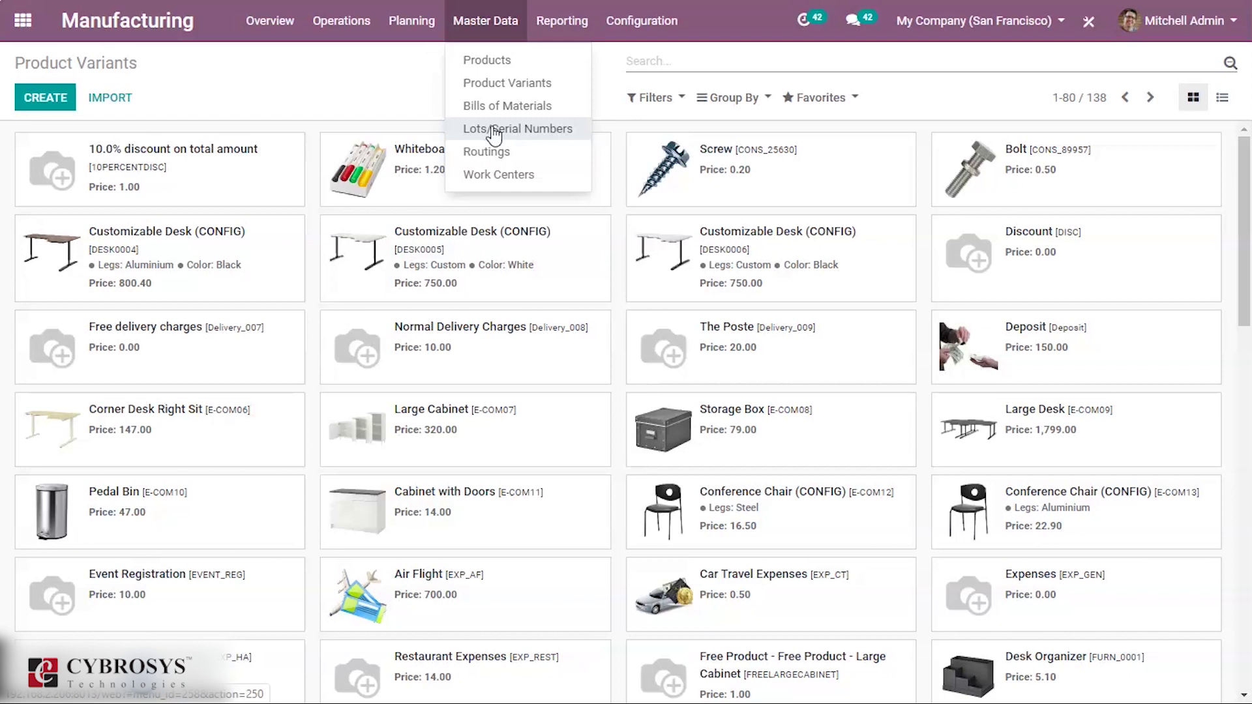
left_click(514, 133)
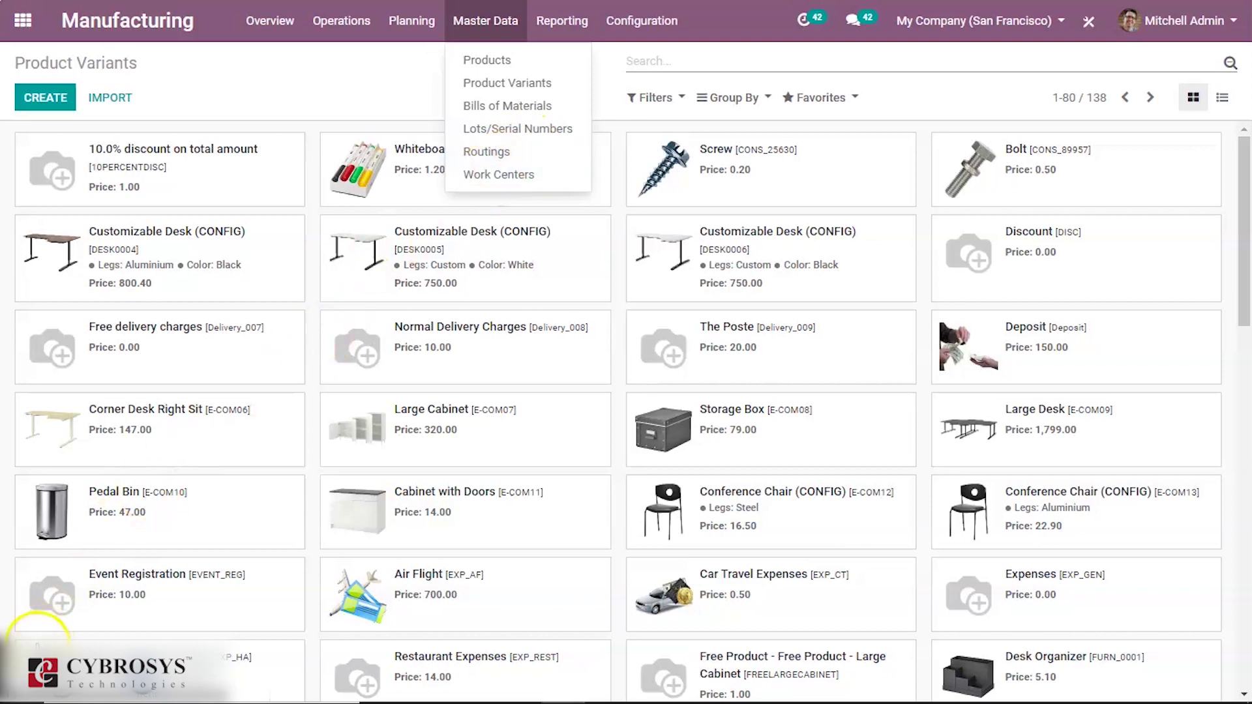
left_click(486, 151)
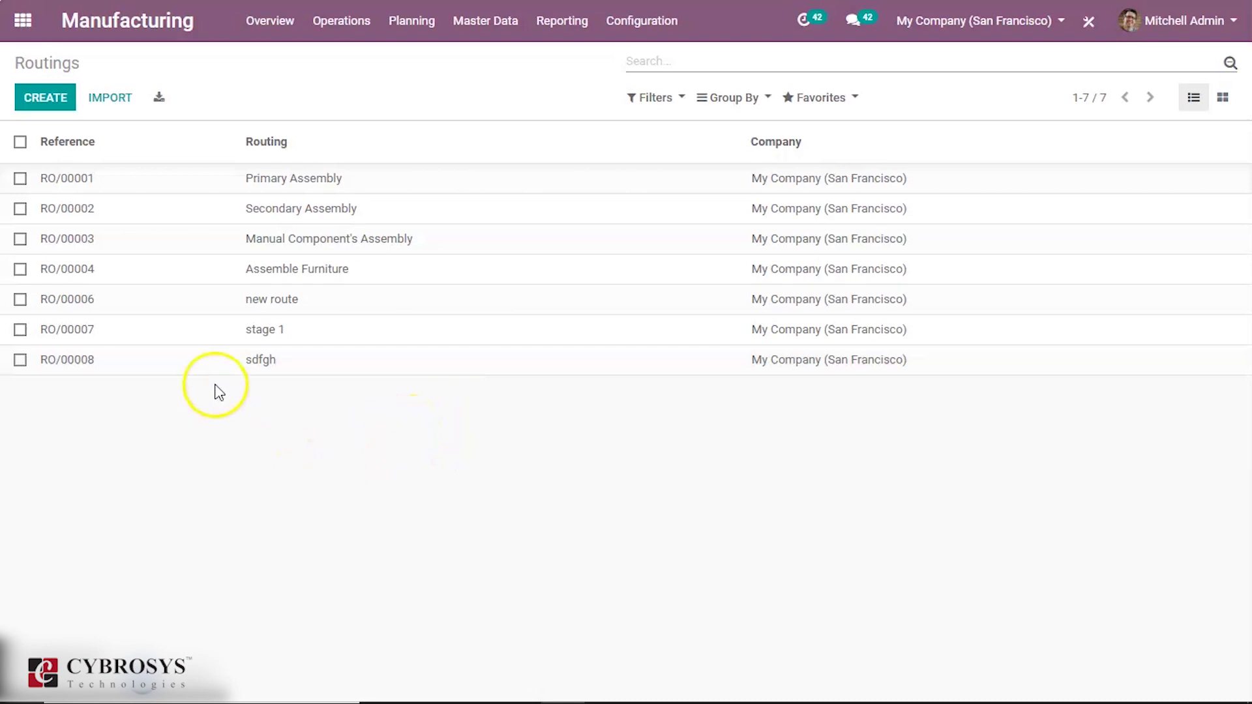
left_click(57, 104)
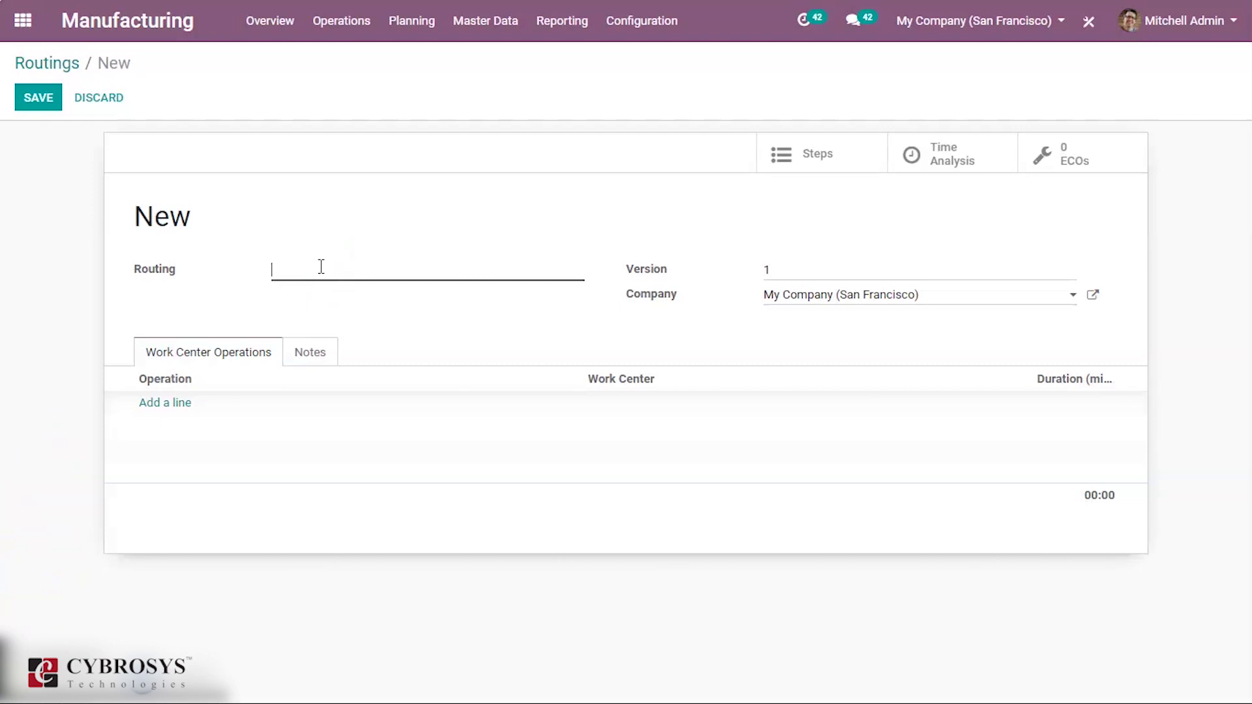
type("Assemble woods")
left_click(363, 311)
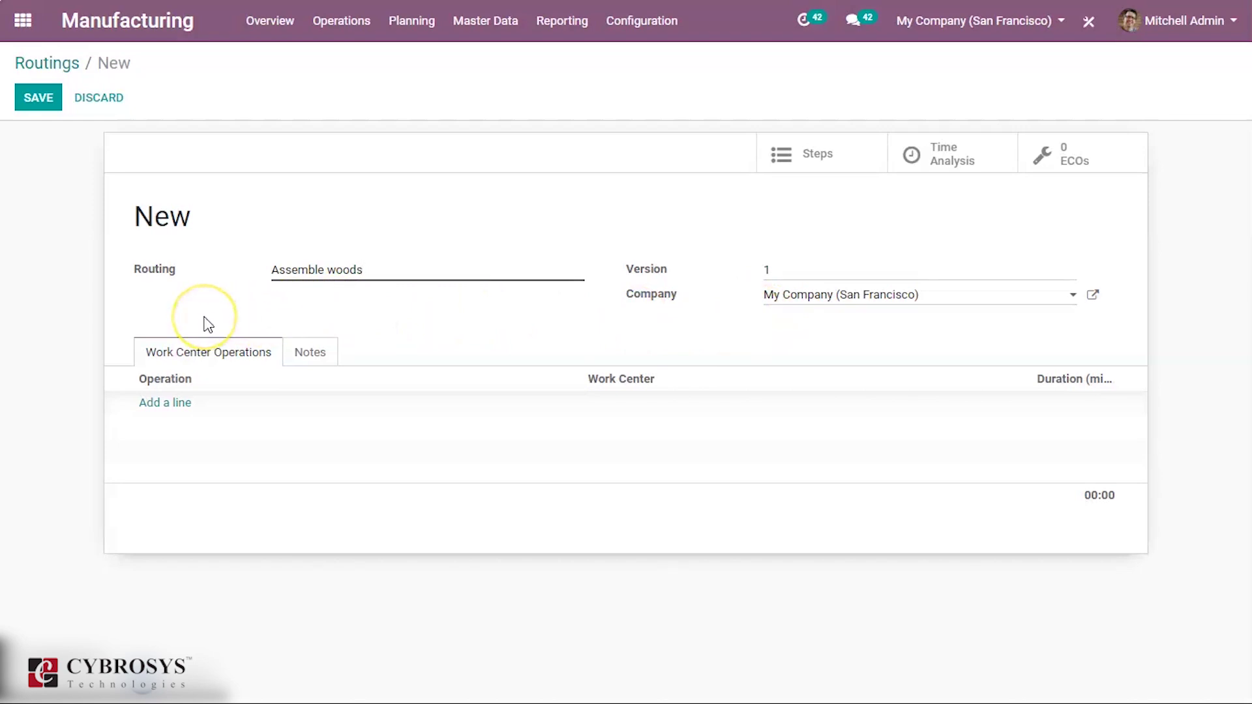
left_click(193, 418)
left_click(189, 447)
- Add a work center operation named Cutting to the routing and assign it to Drill Station 1
left_click(171, 404)
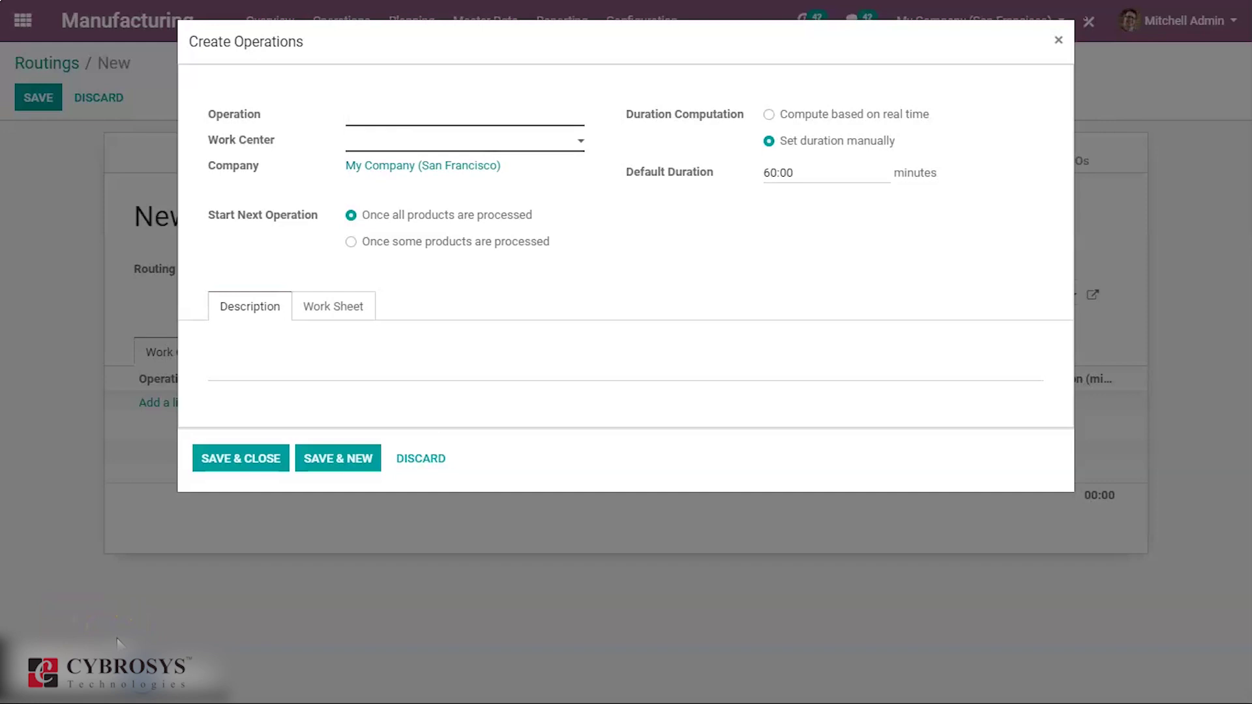
left_click(243, 607)
left_click(416, 114)
type("Cutting")
left_click(564, 156)
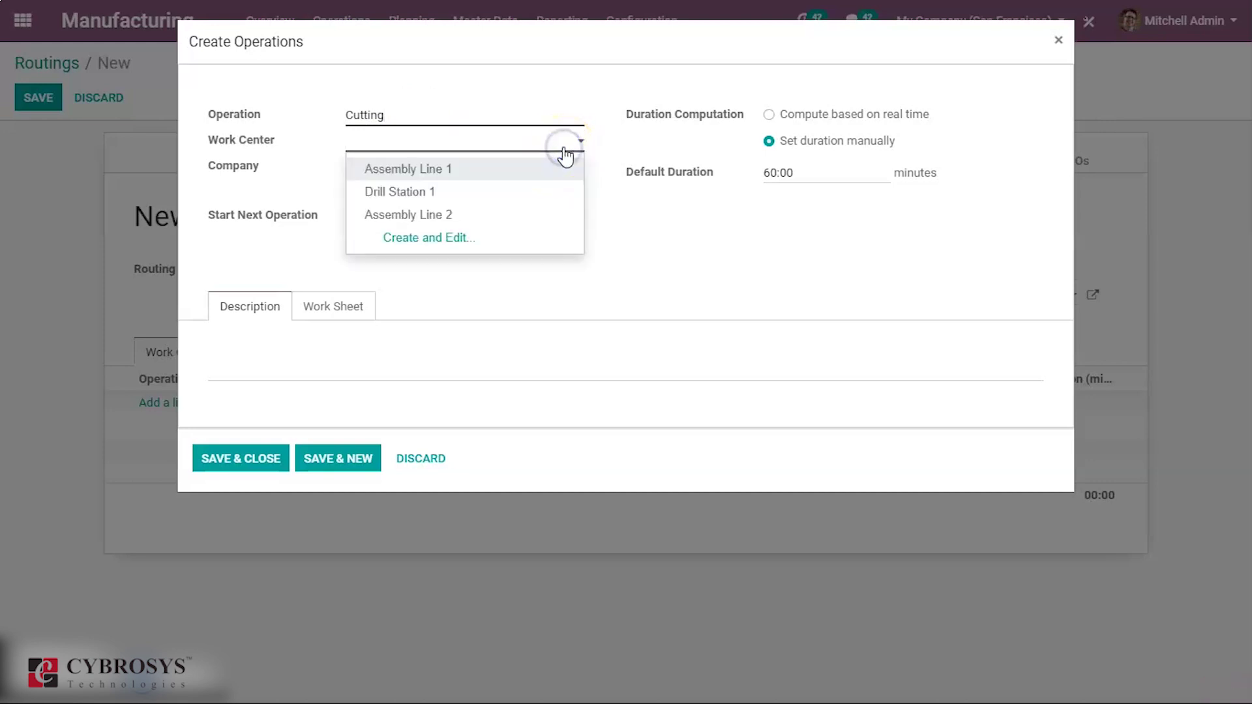
left_click(546, 193)
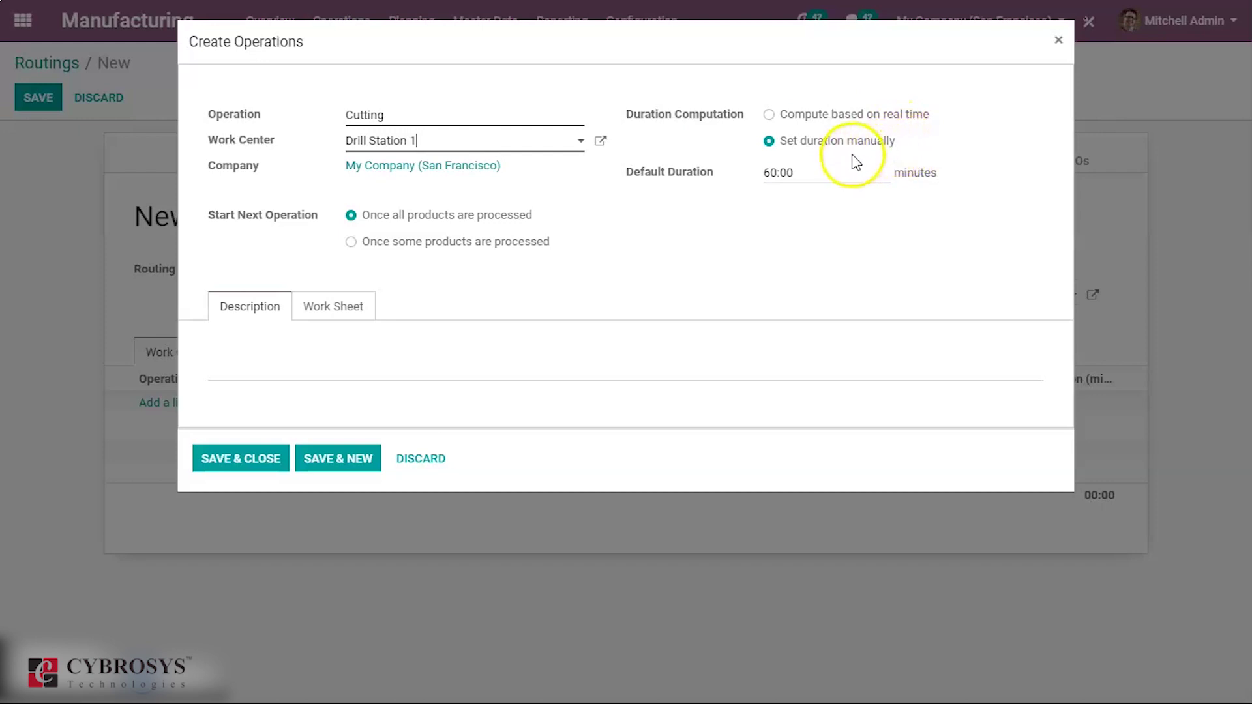
- Try computing the Cutting operation's duration based on real time and return to setting the duration manually
left_click(768, 114)
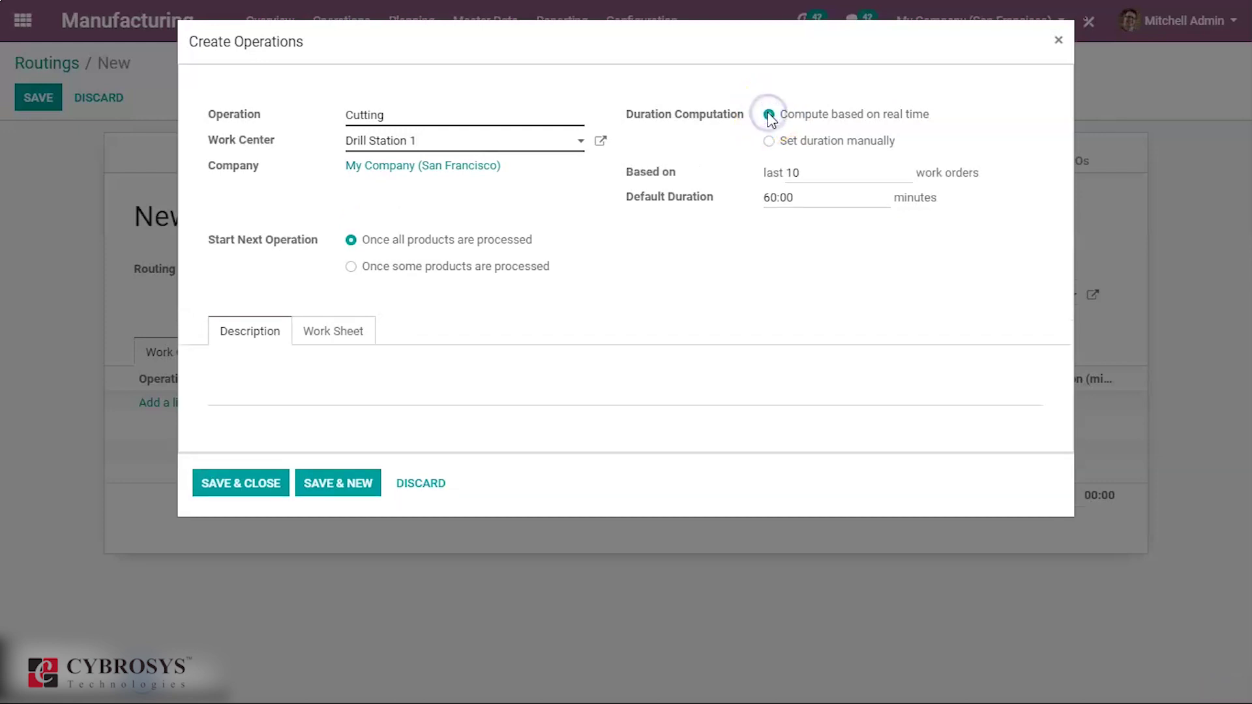
left_click(820, 174)
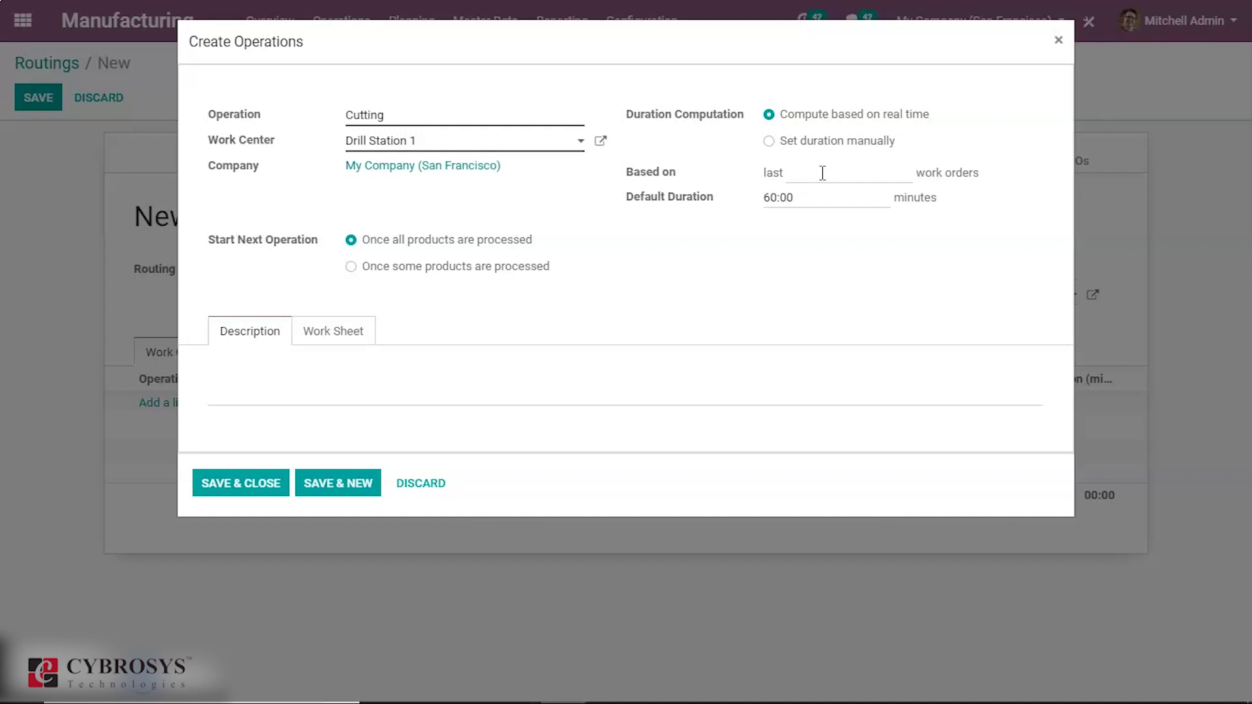
left_click(782, 159)
left_click(769, 143)
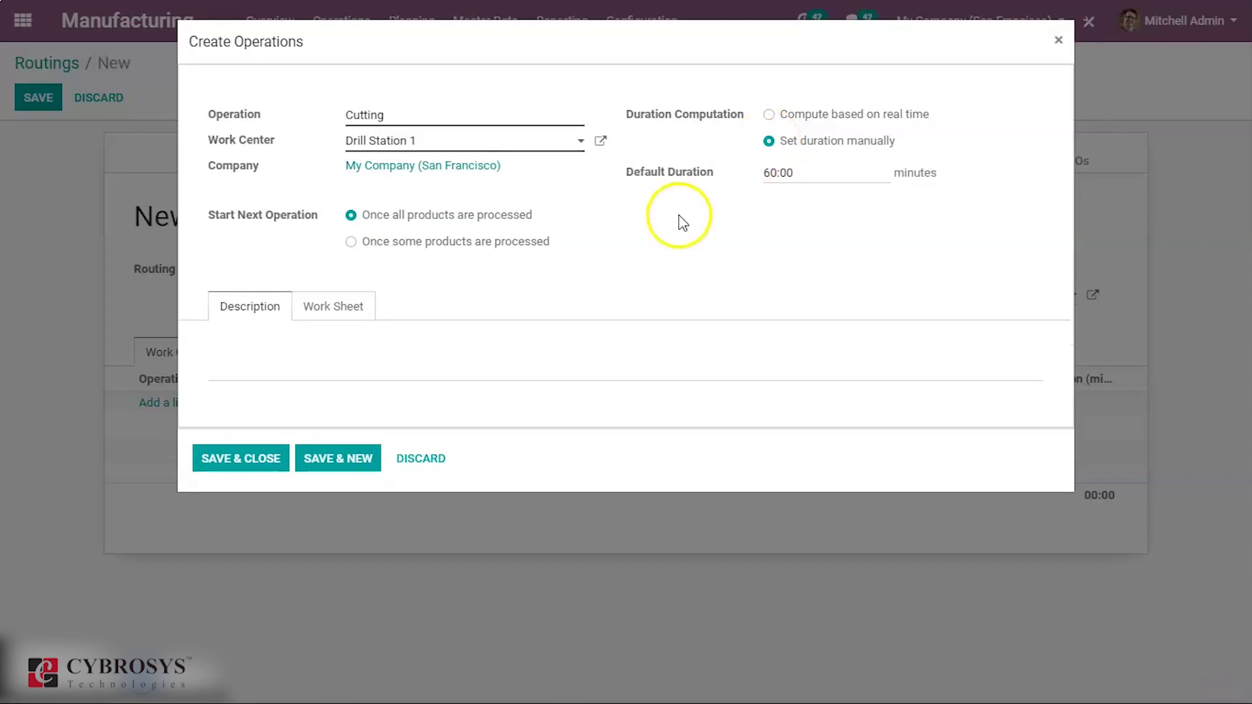
- Check the Cutting operation's work sheet options, save and close the operation, and save the Assemble woods routing
left_click(348, 309)
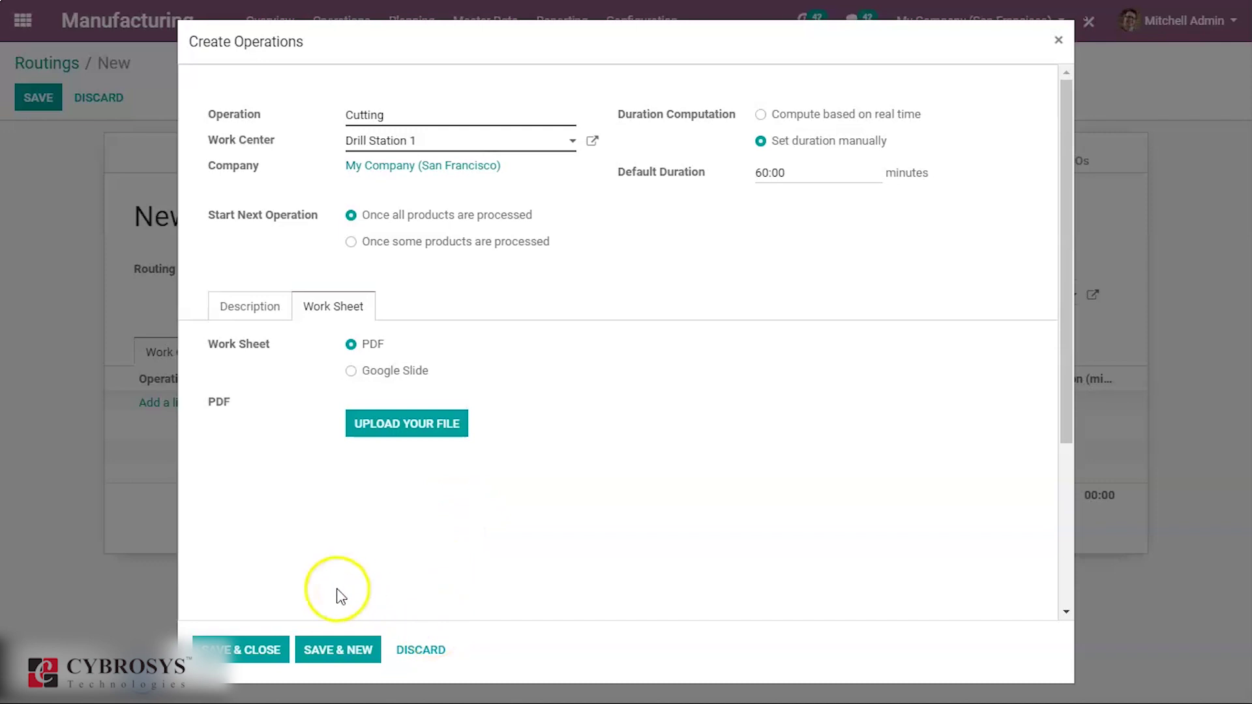
left_click(251, 649)
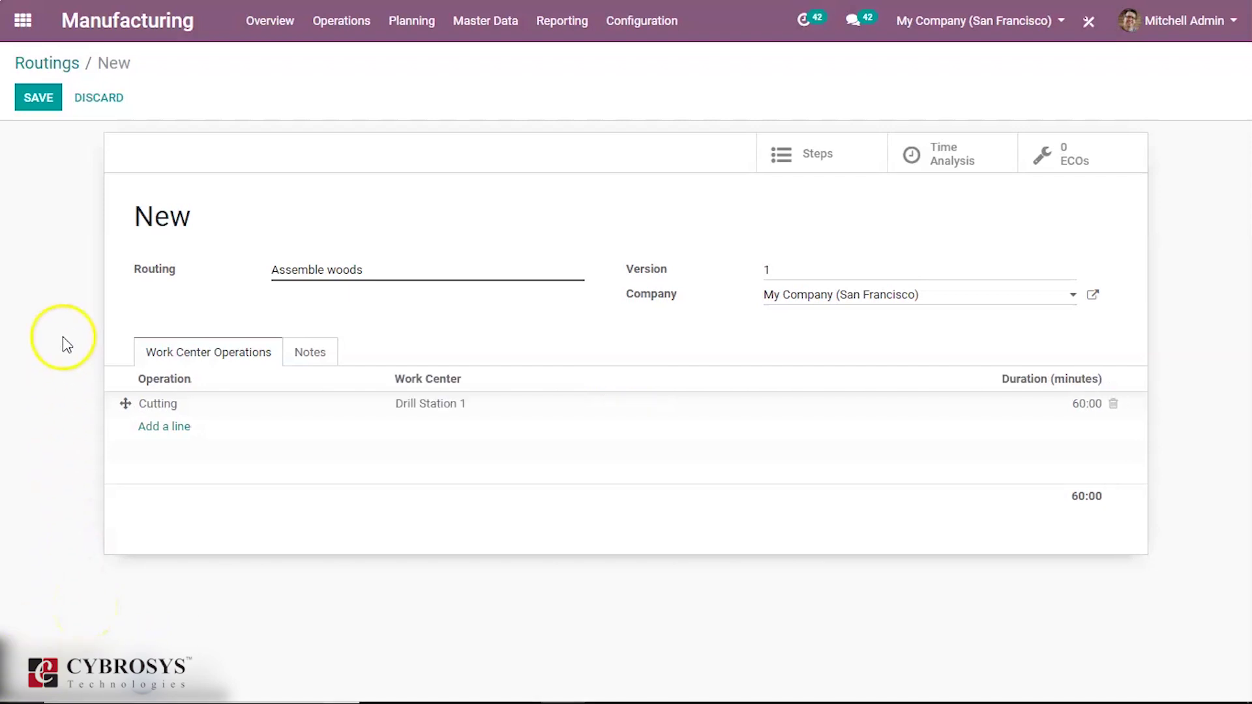
left_click(39, 99)
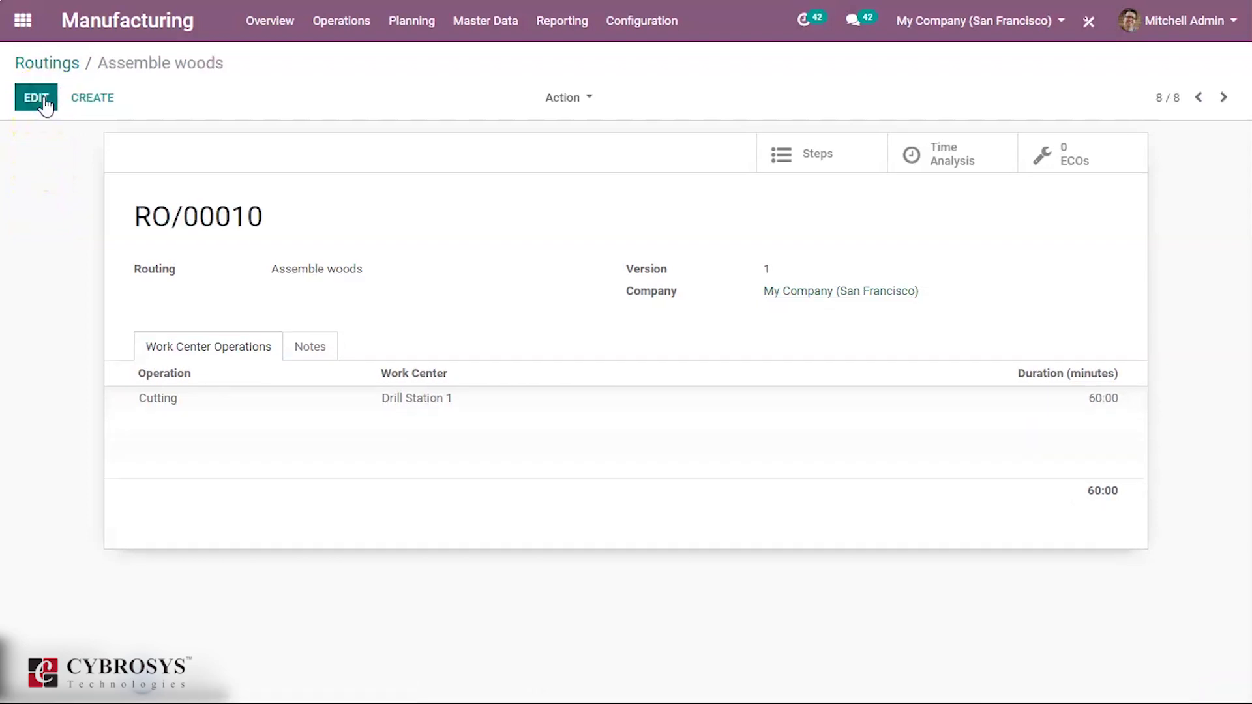
- Open the Bills of Materials master data and expand the Manufacture this product group
left_click(46, 63)
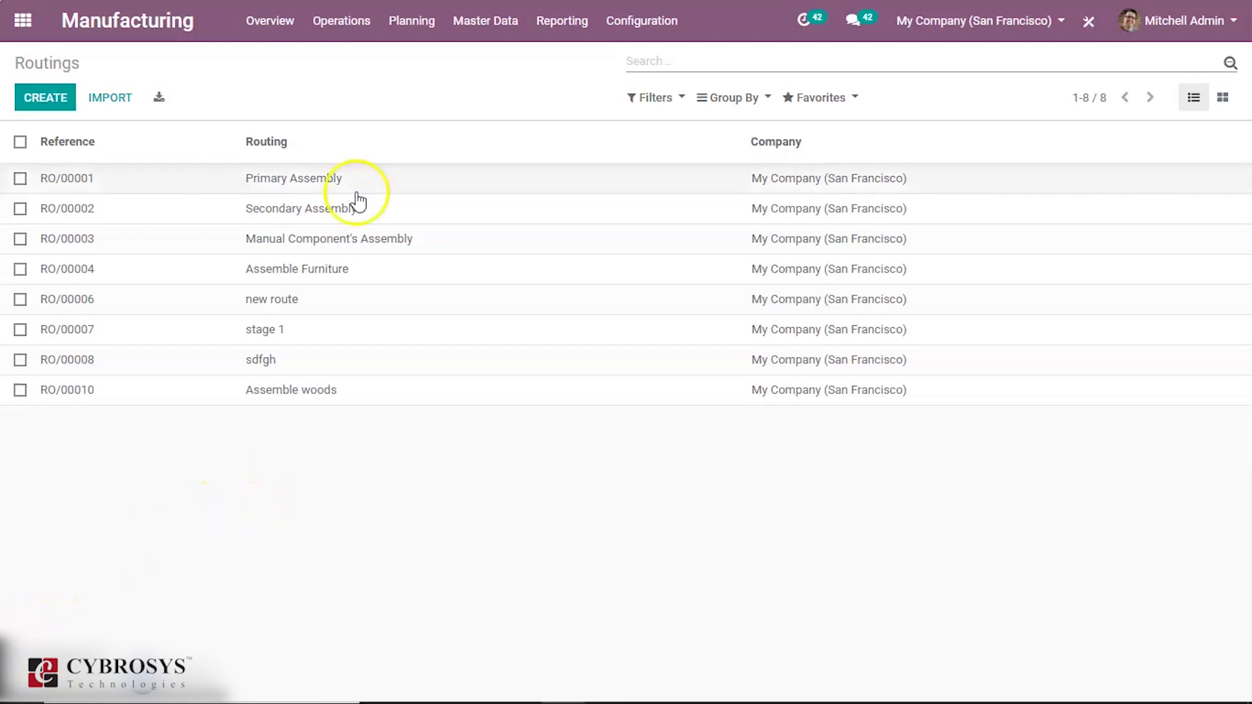
left_click(489, 26)
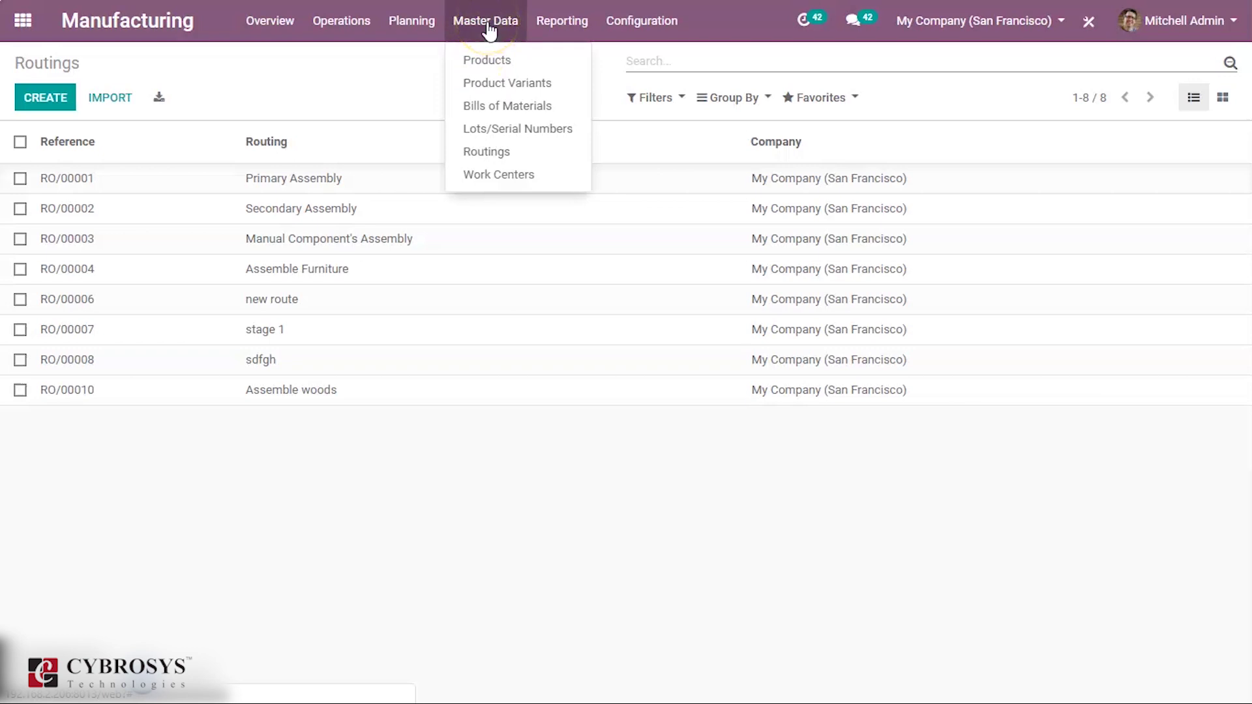
left_click(504, 106)
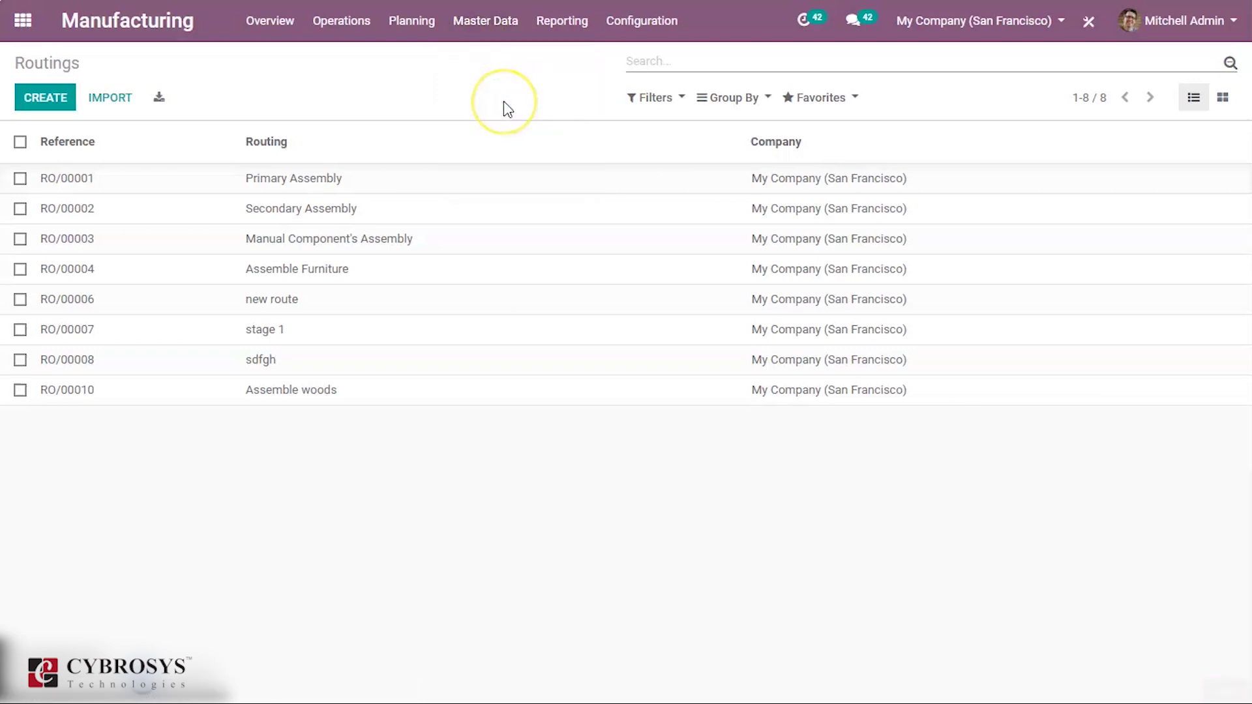
left_click(465, 184)
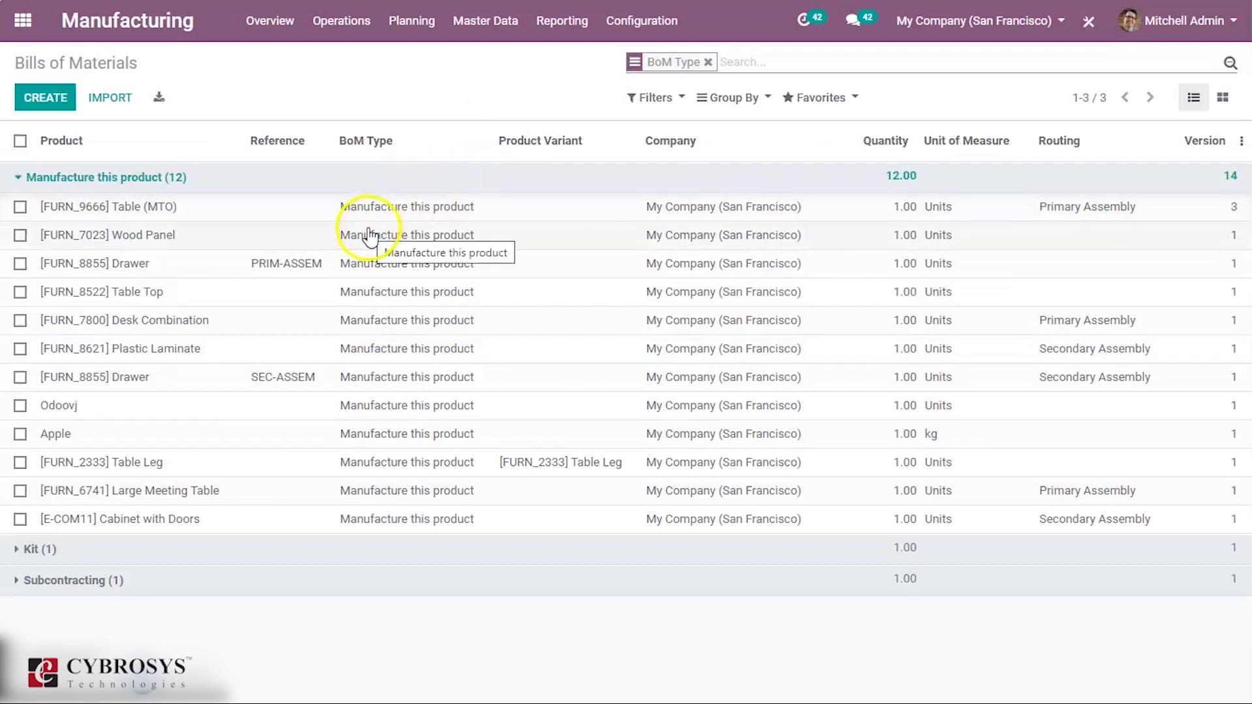
- Try assigning the Assemble woods routing to a new bill of materials, and discard the new record
left_click(66, 99)
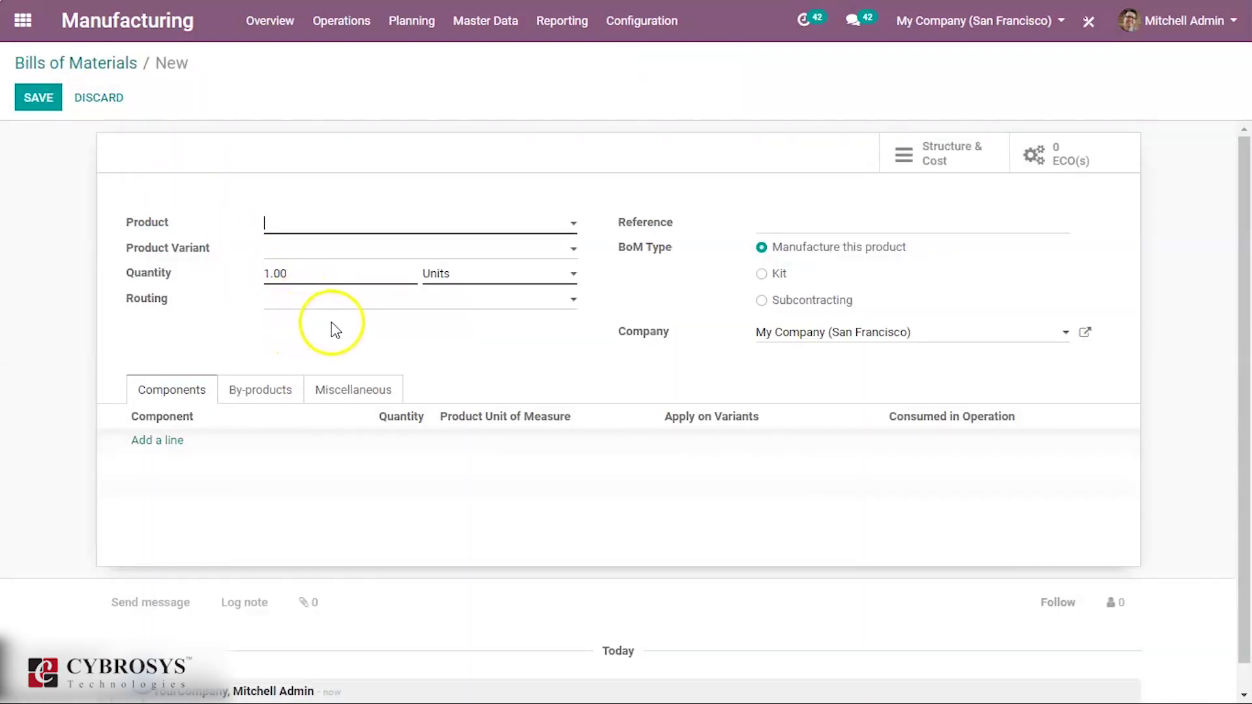
left_click(565, 306)
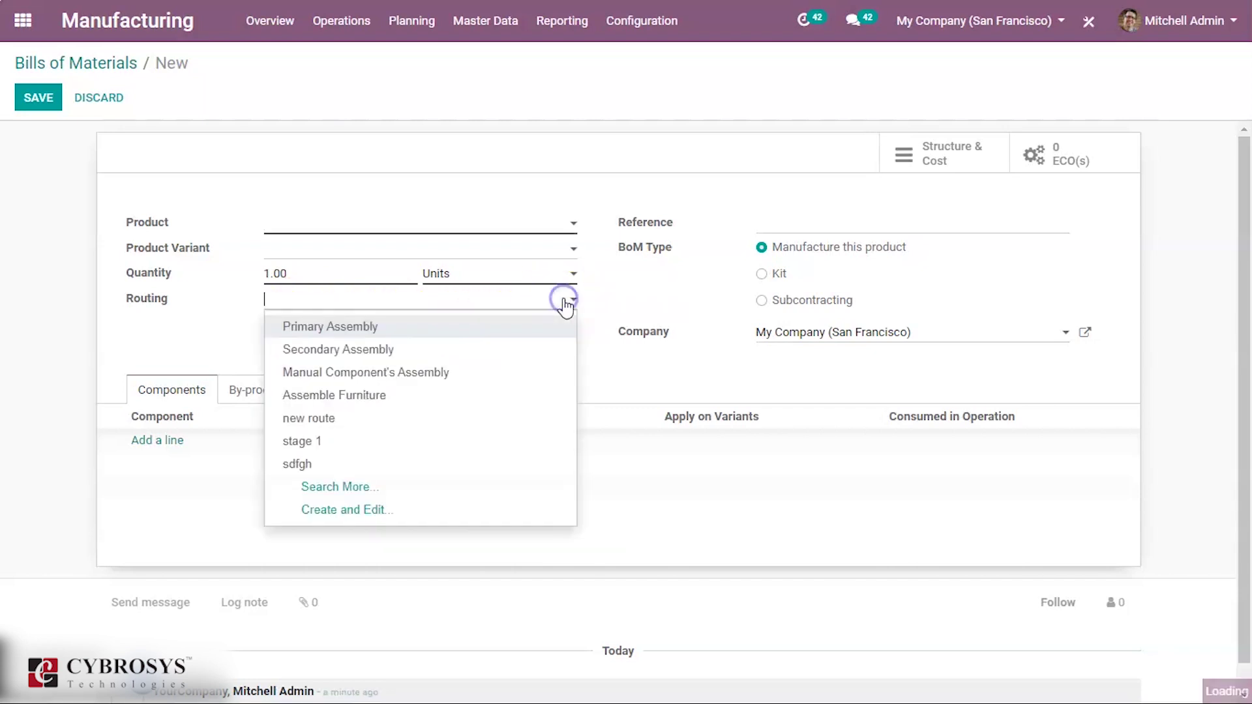
left_click(550, 311)
left_click(551, 313)
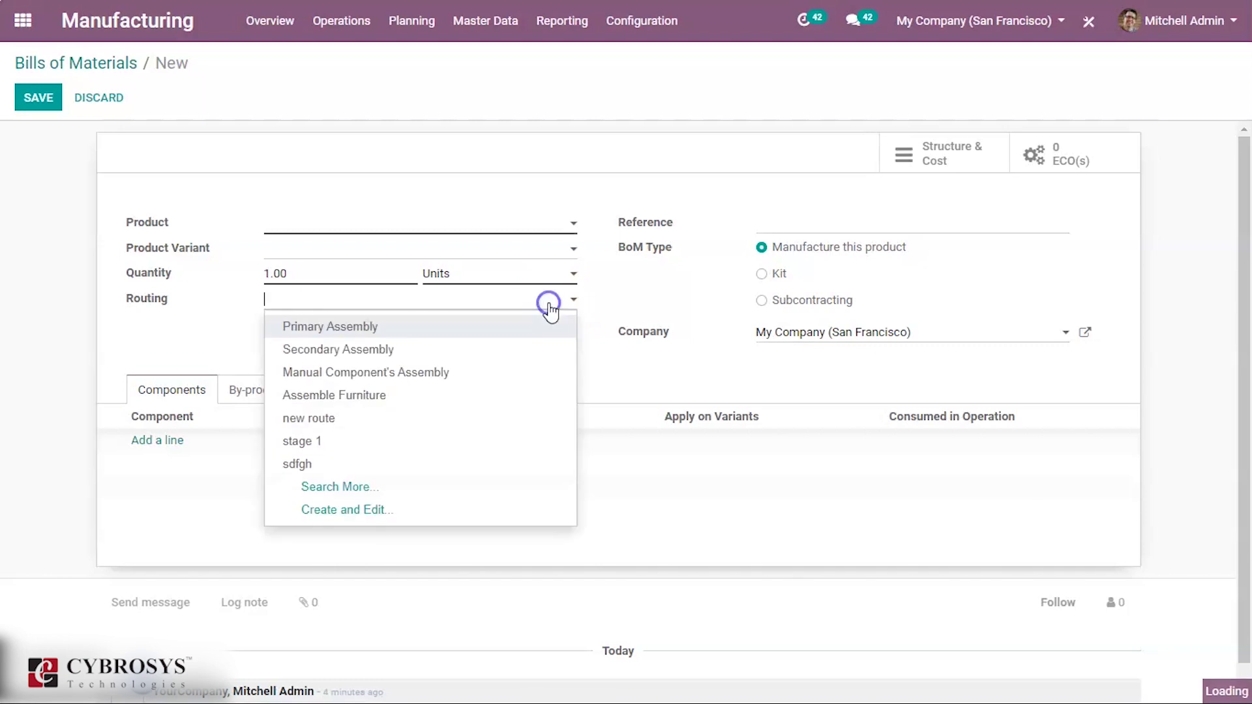
left_click_drag(551, 313, 536, 350)
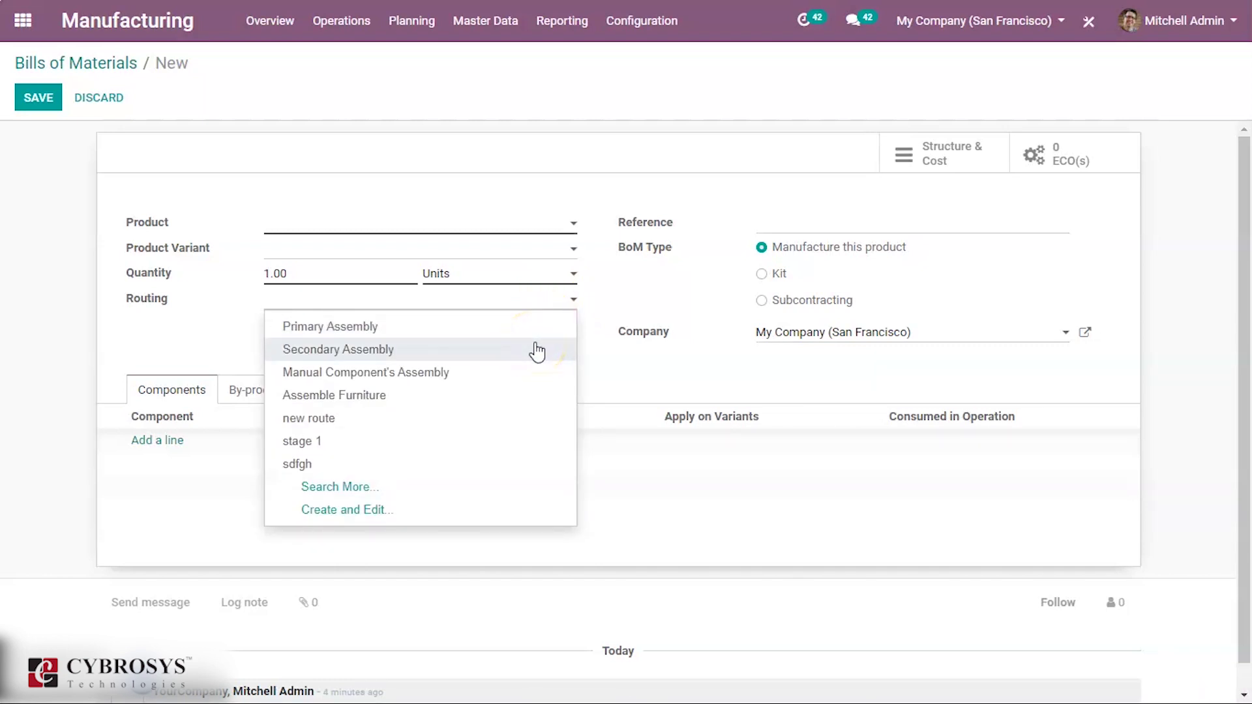
left_click(475, 490)
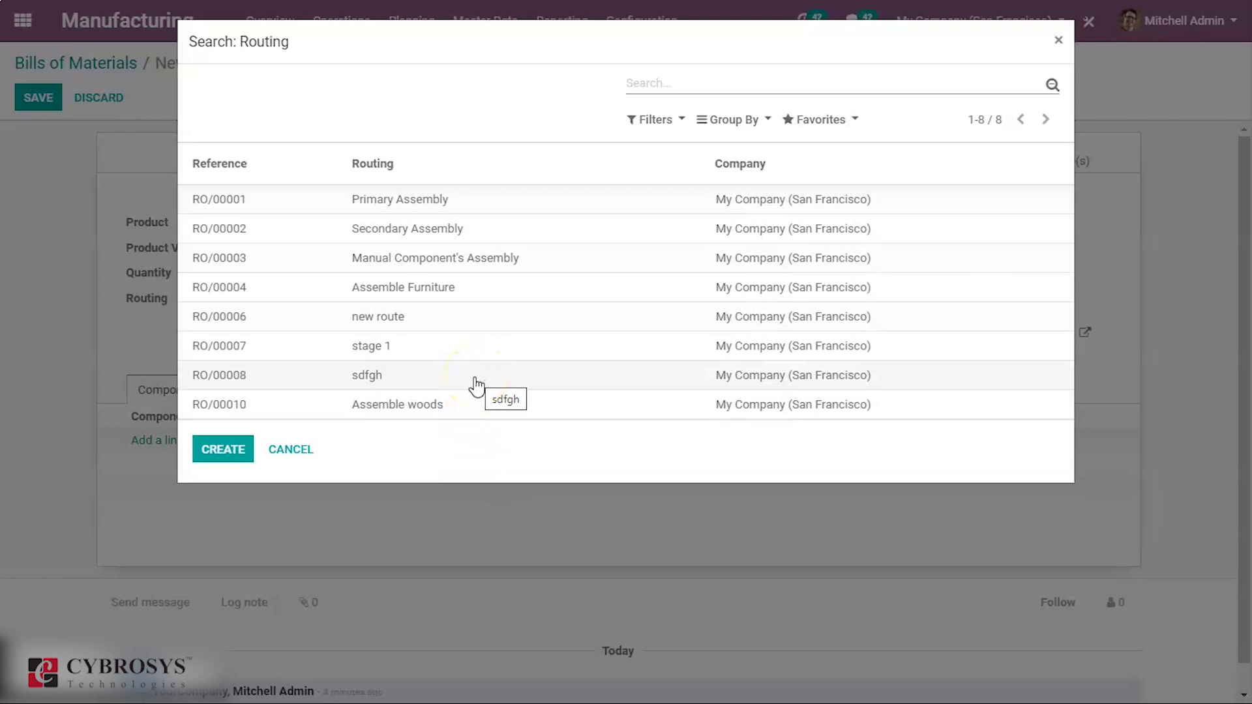
left_click(434, 408)
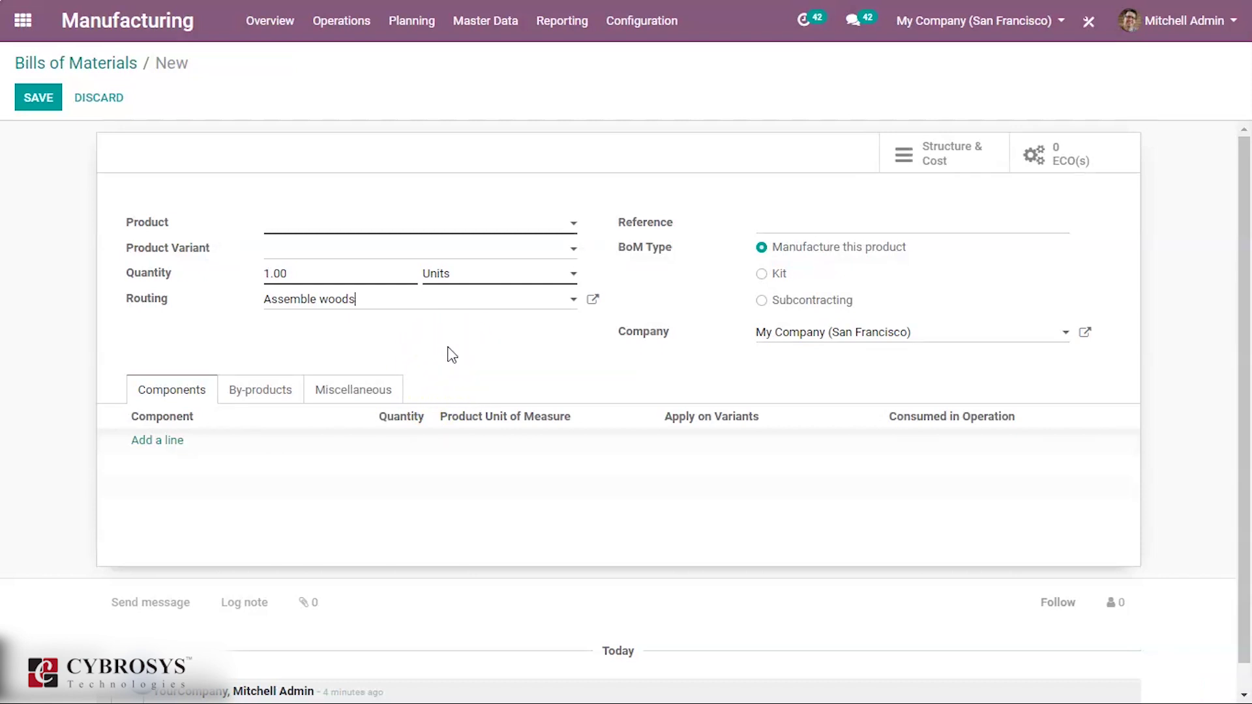
left_click(111, 96)
left_click(360, 140)
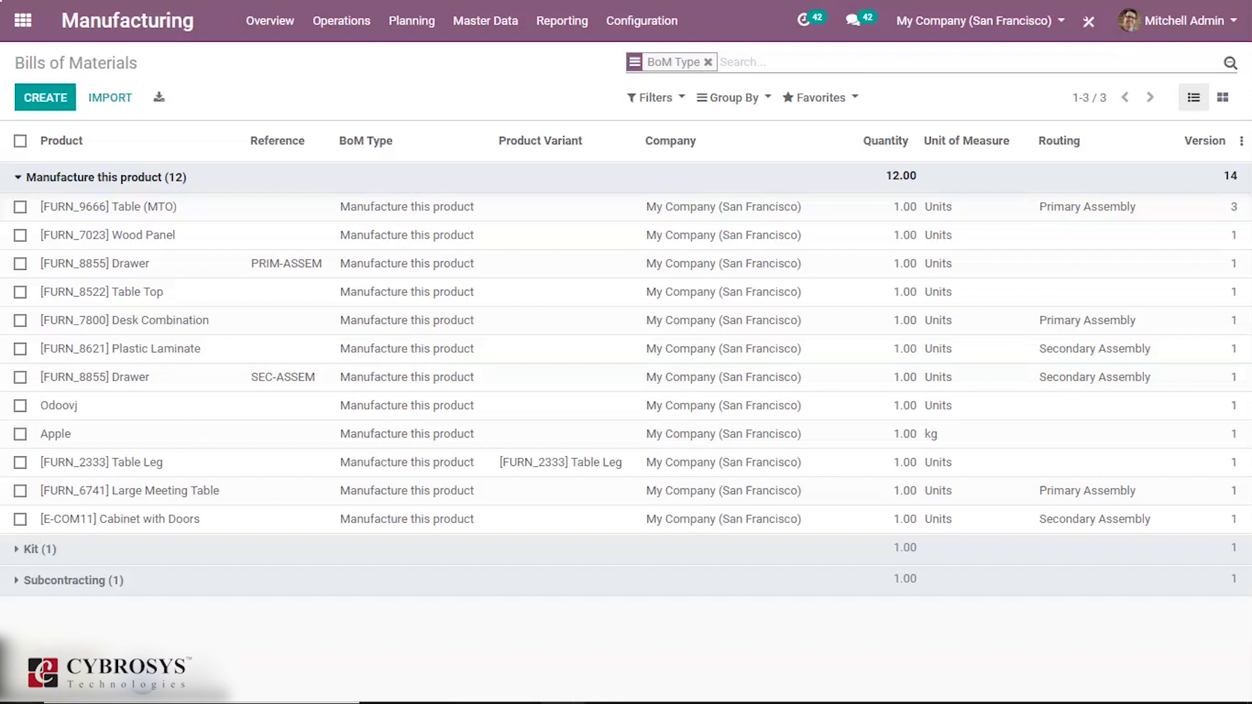
- Create a new work center from the Work Centers master data and name it Drill station 2
left_click(475, 25)
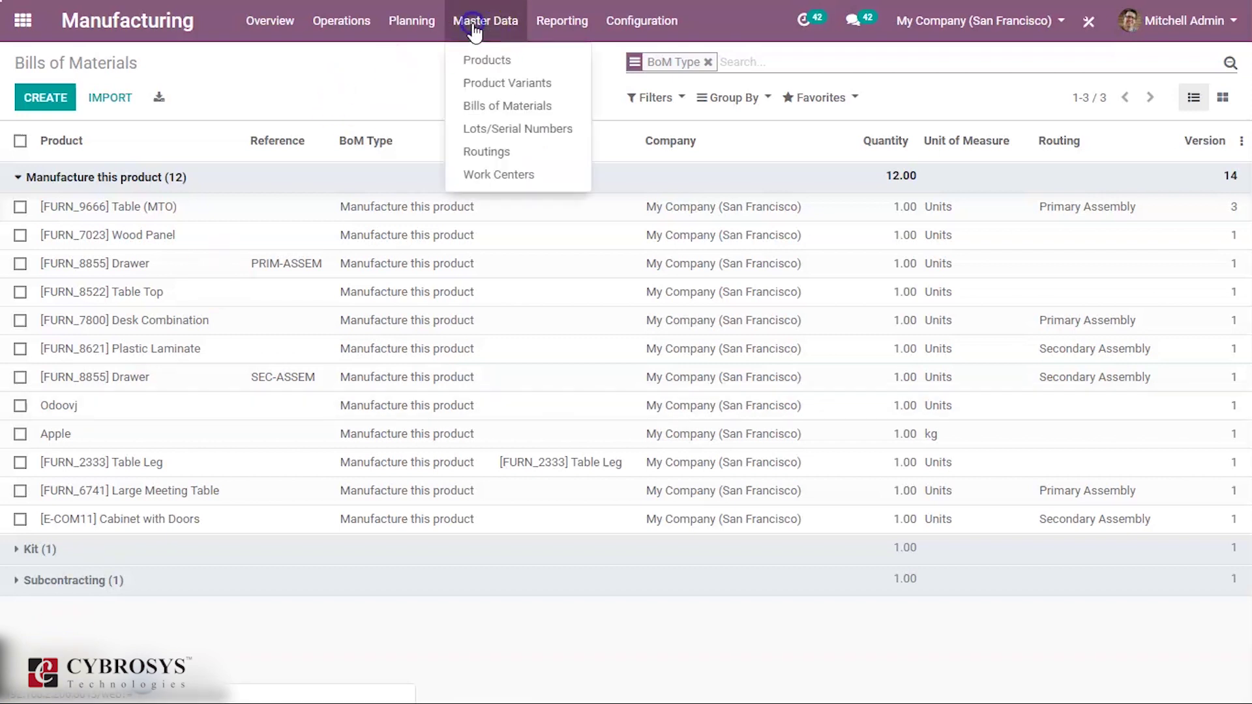
left_click(499, 178)
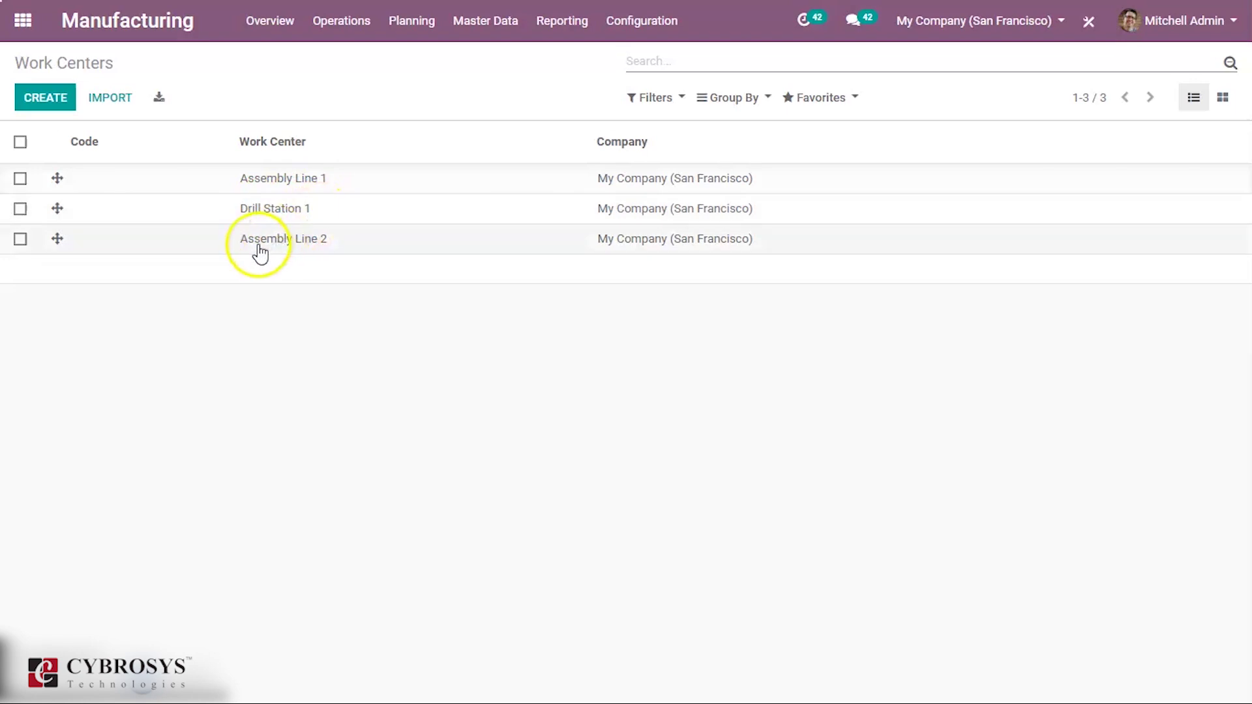
left_click(37, 101)
left_click(290, 221)
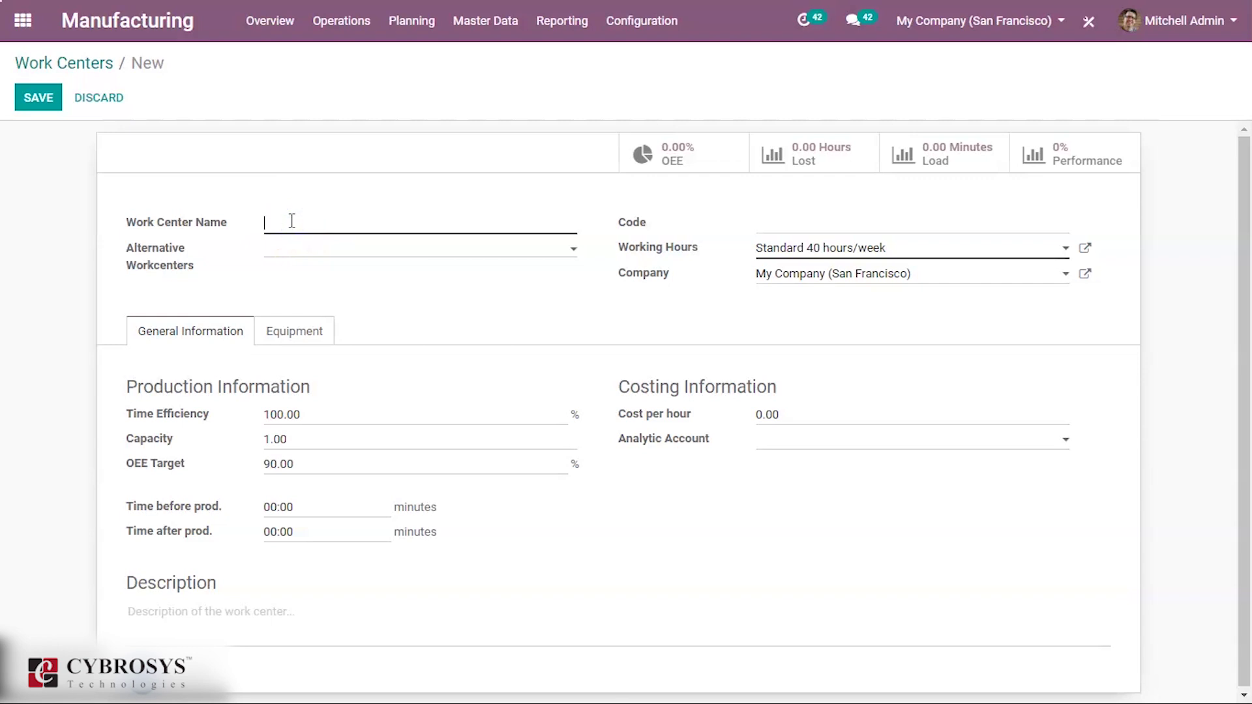
left_click(299, 220)
type("Drill station 2")
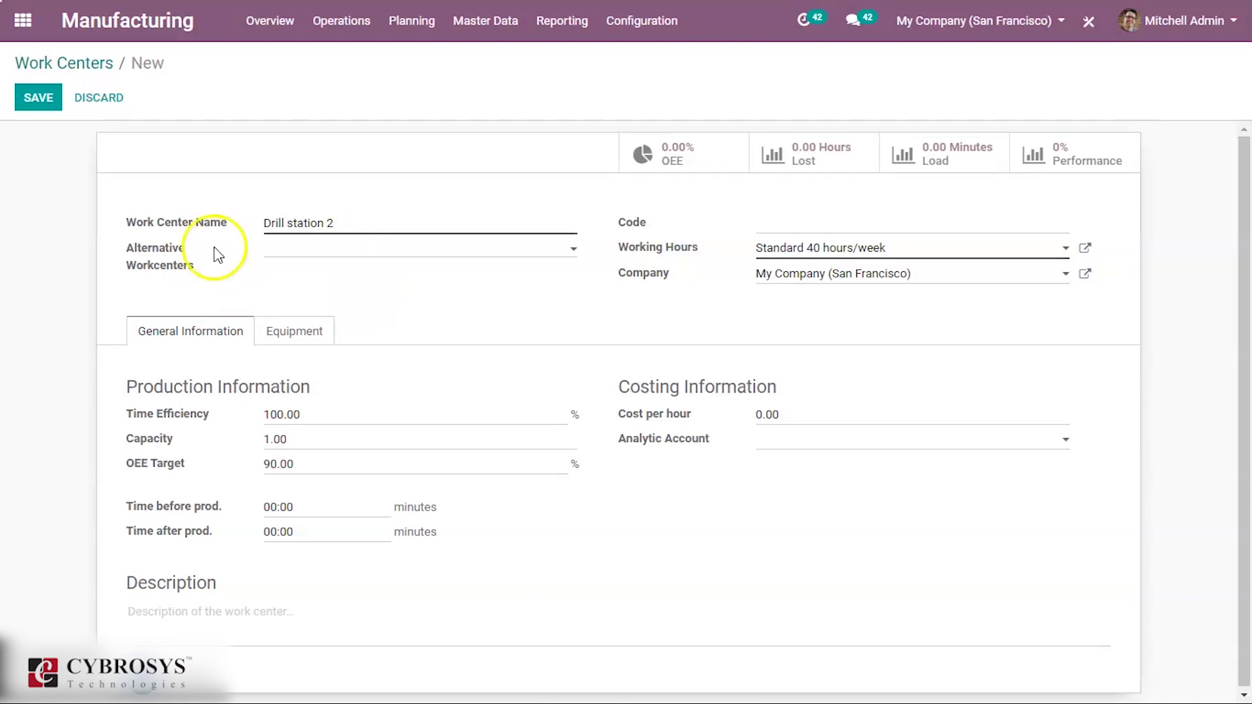
- Create a work center named alternative1 and assign it as the alternative workcenter of Drill station 2
left_click(273, 246)
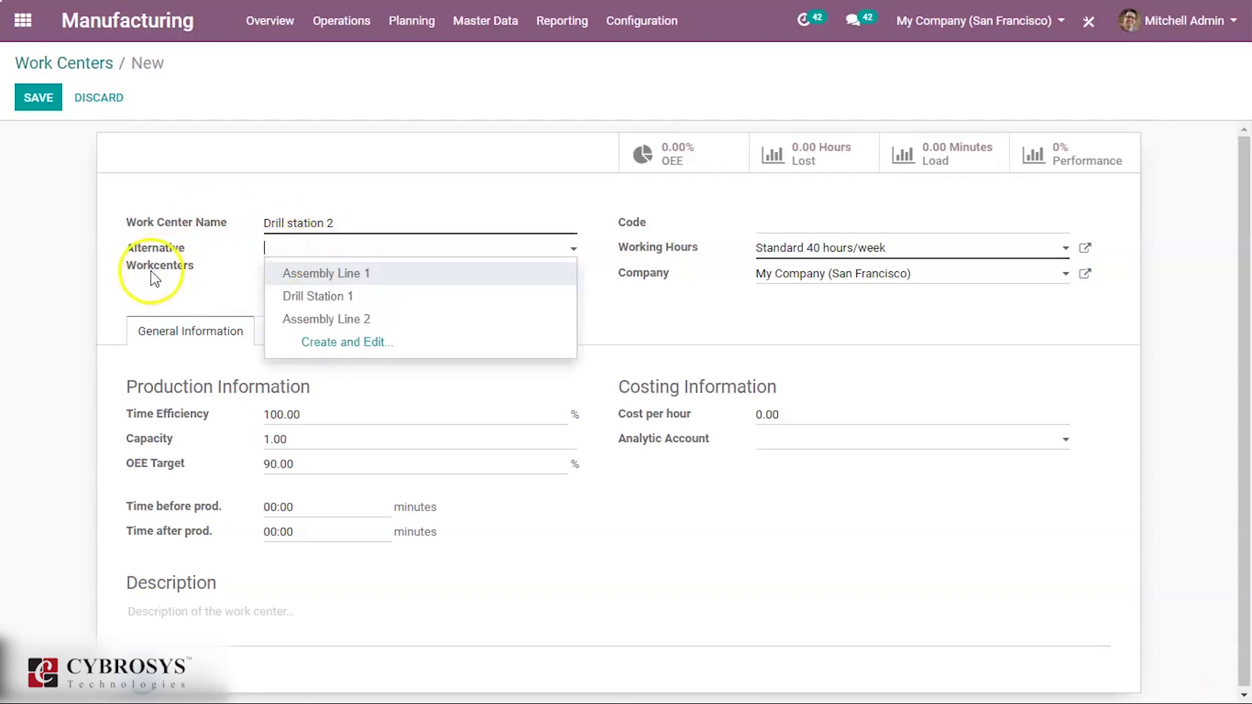
mouse_move(206, 256)
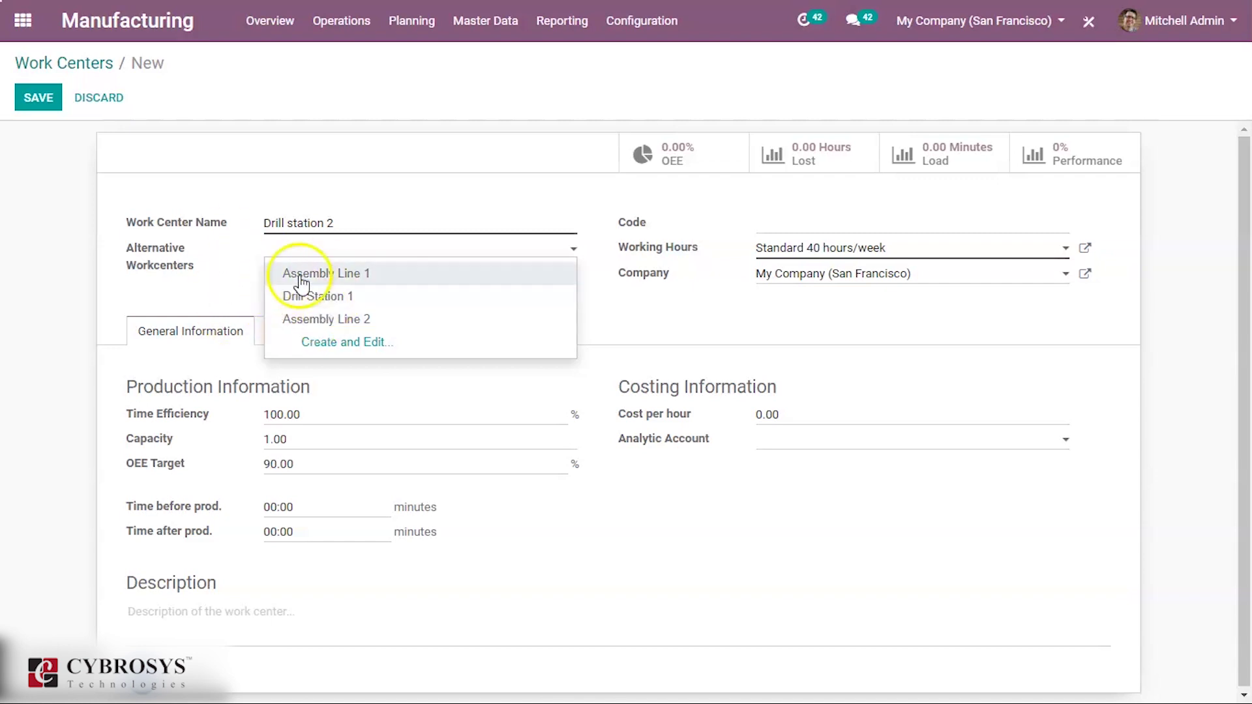
left_click(323, 346)
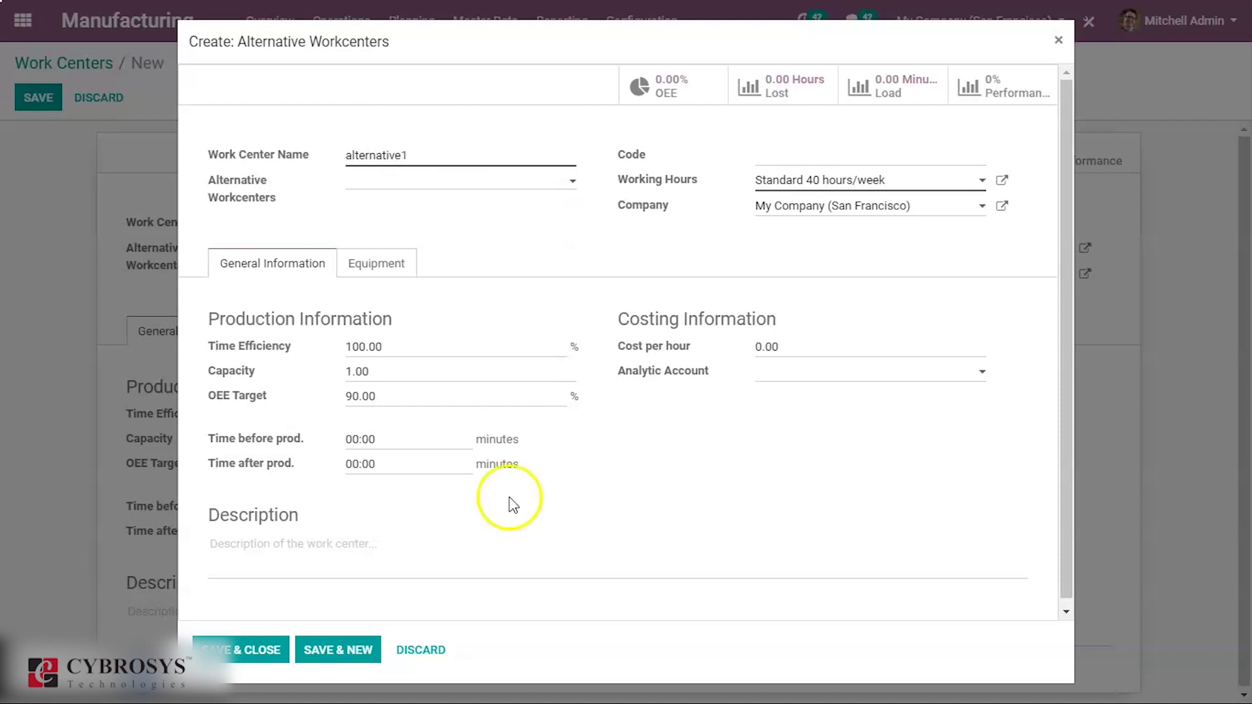
left_click(279, 648)
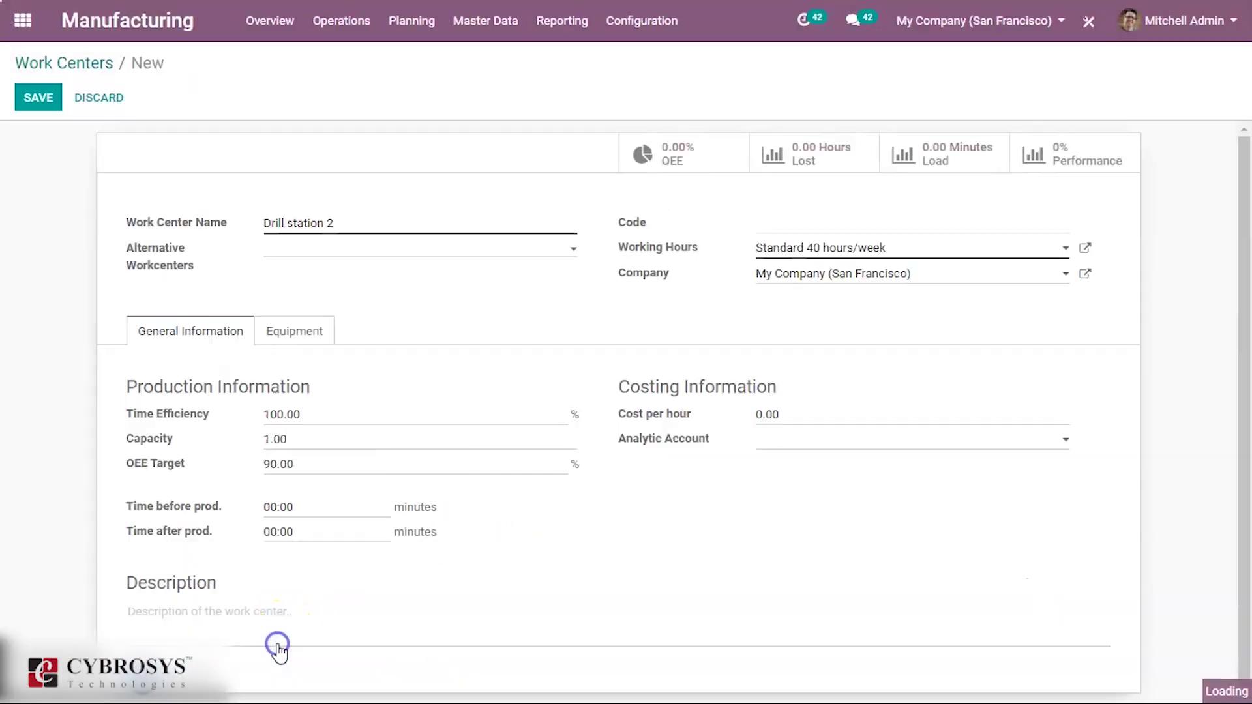
left_click(366, 257)
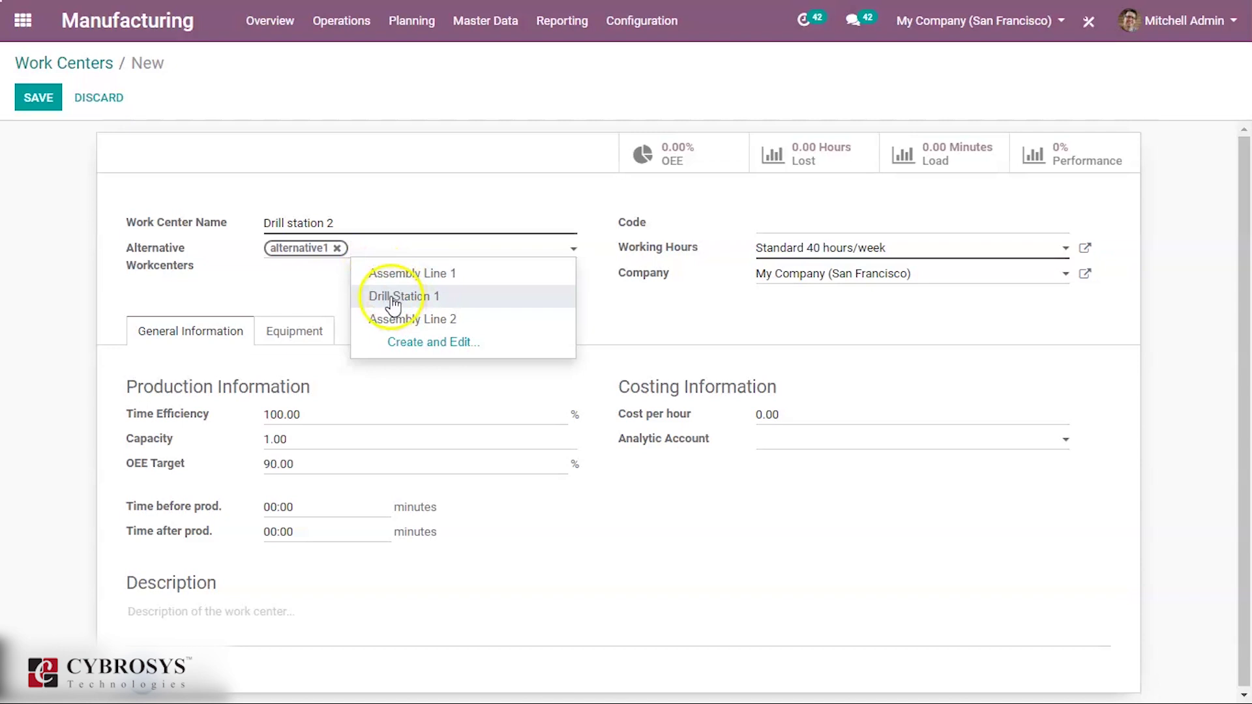
left_click(285, 364)
- Examine the work center's working hours choices and the details of the Standard 40 hours/week schedule, and close the schedule
left_click(790, 225)
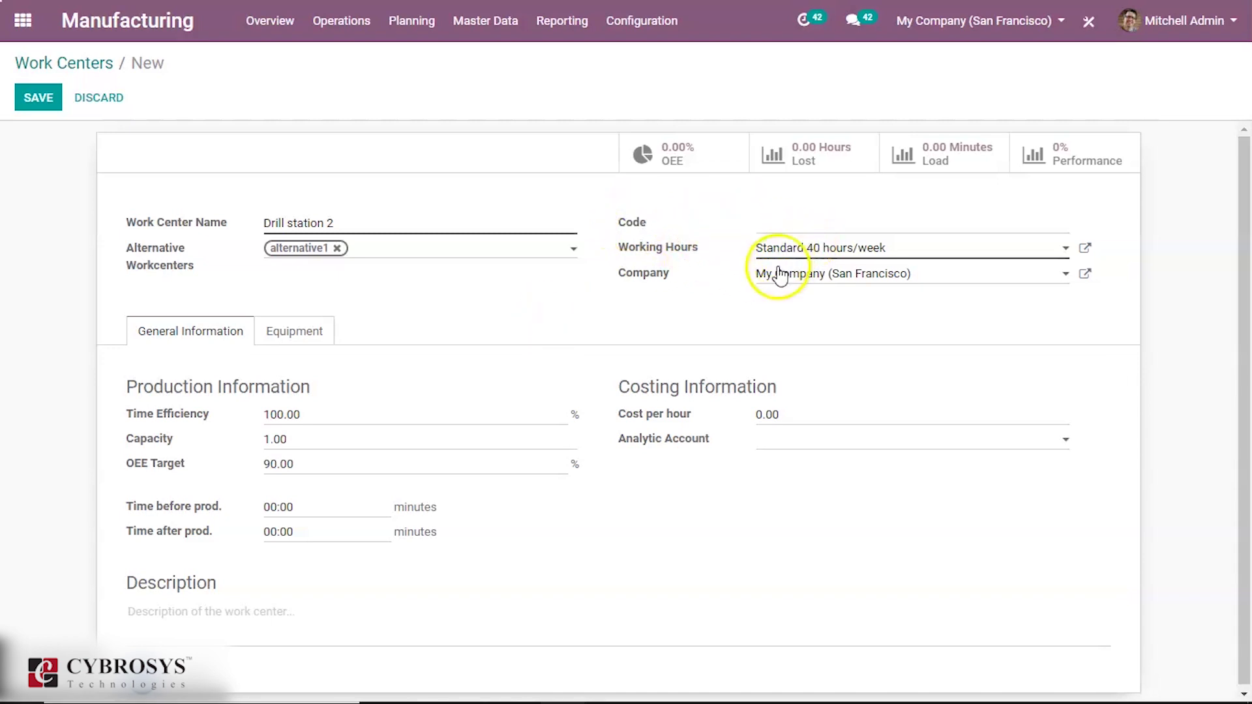
left_click(819, 249)
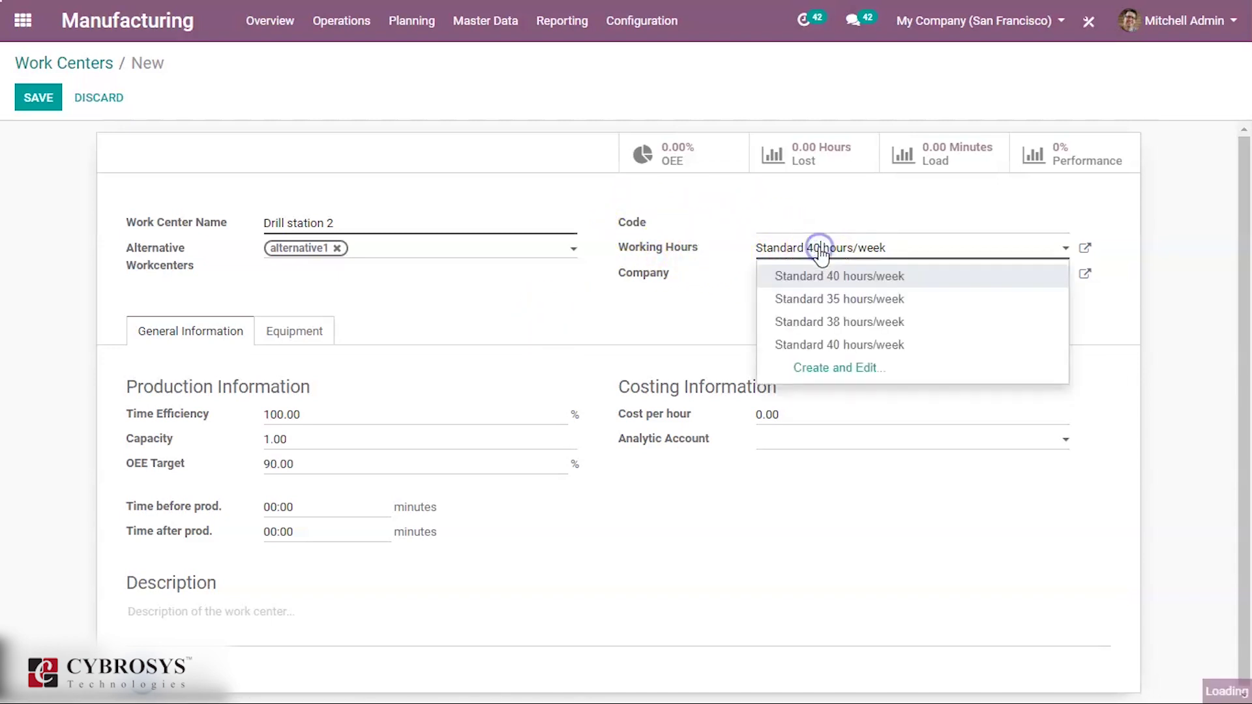
left_click(839, 209)
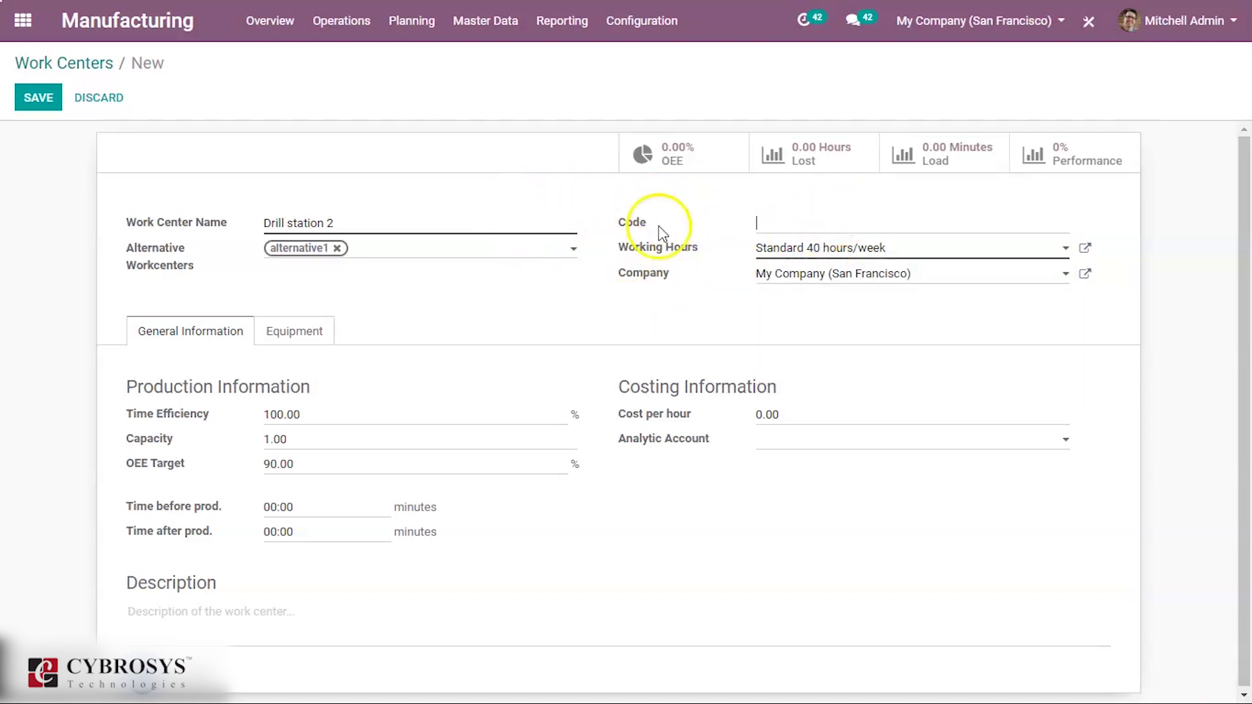
left_click(1085, 249)
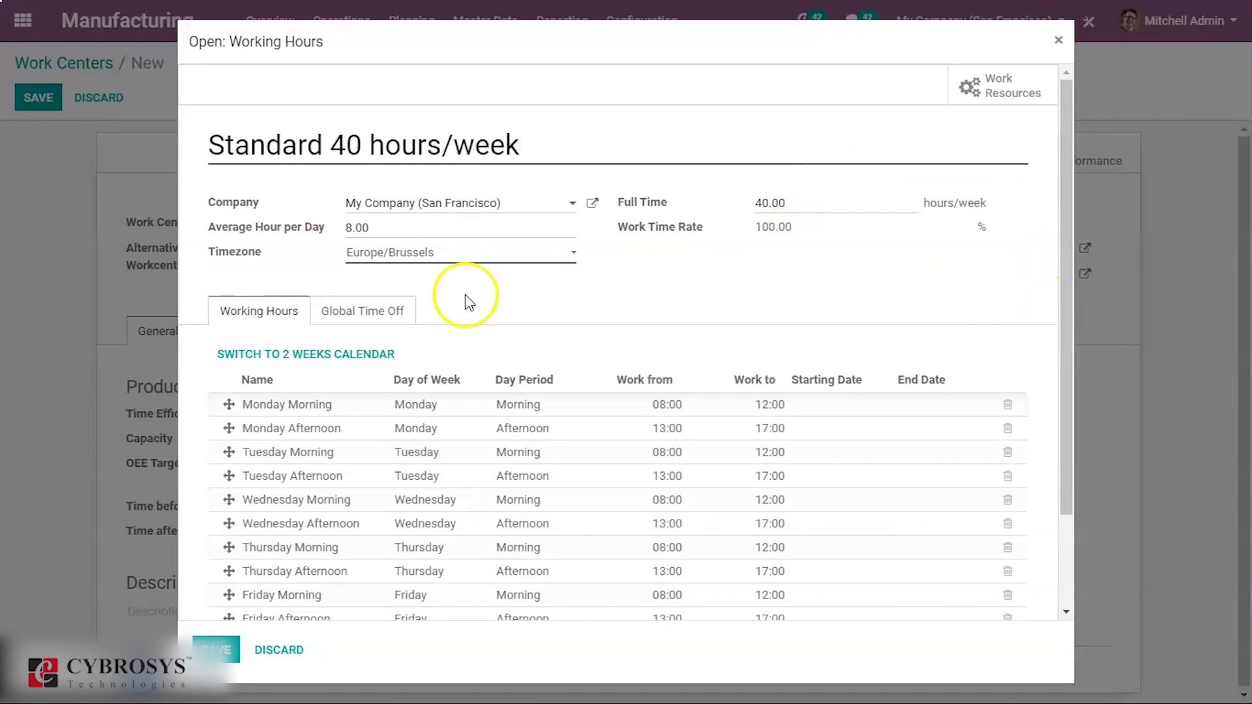
left_click(394, 357)
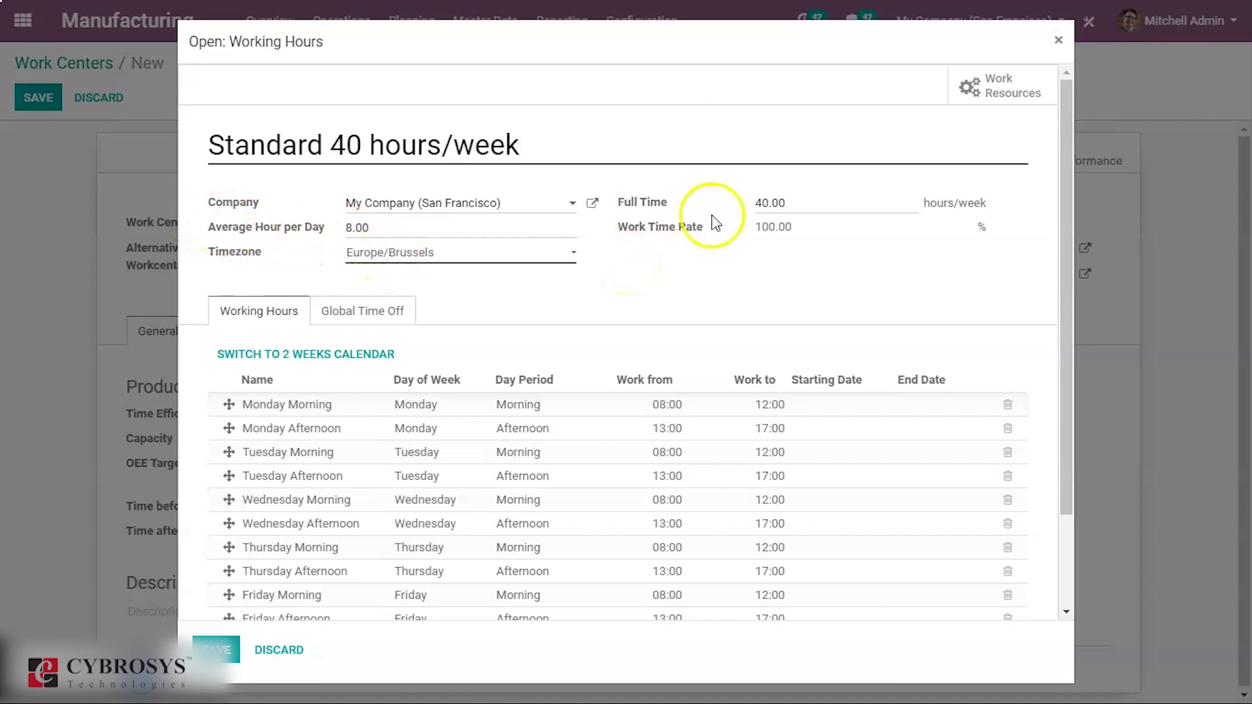
left_click(1059, 40)
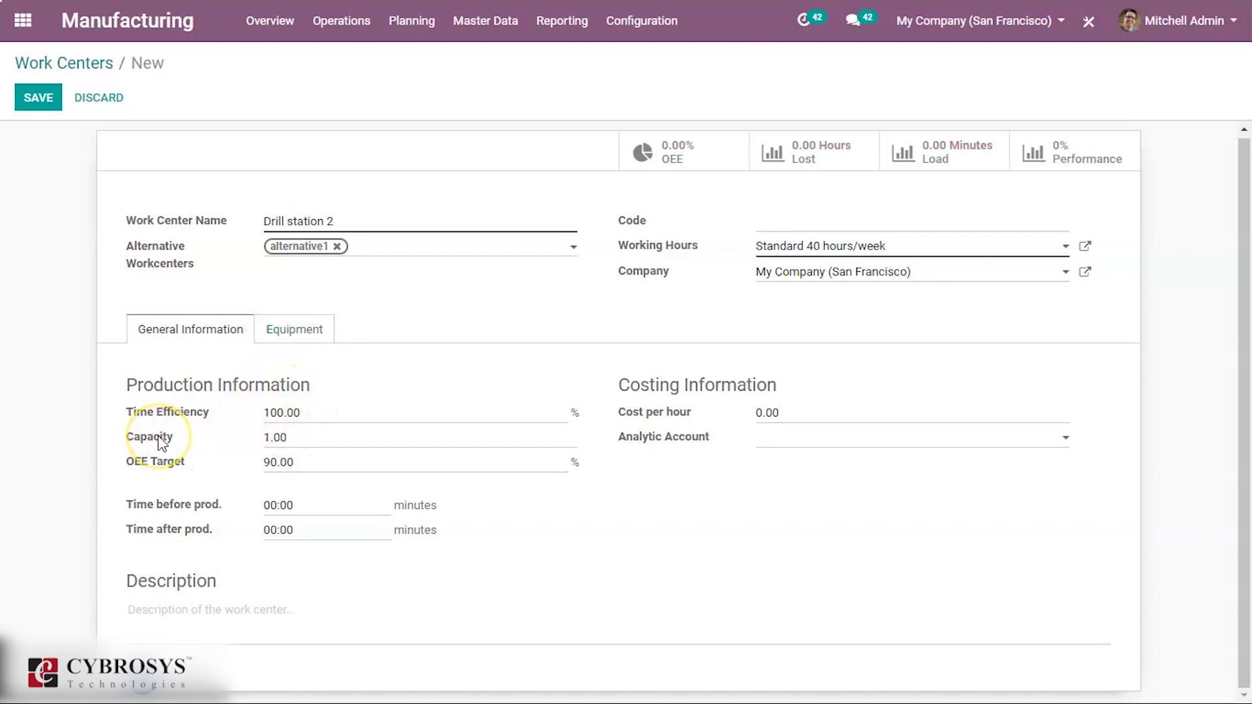
- Examine the work center's capacity, OEE target, times before and after production, costing and description fields
mouse_move(162, 443)
mouse_move(137, 472)
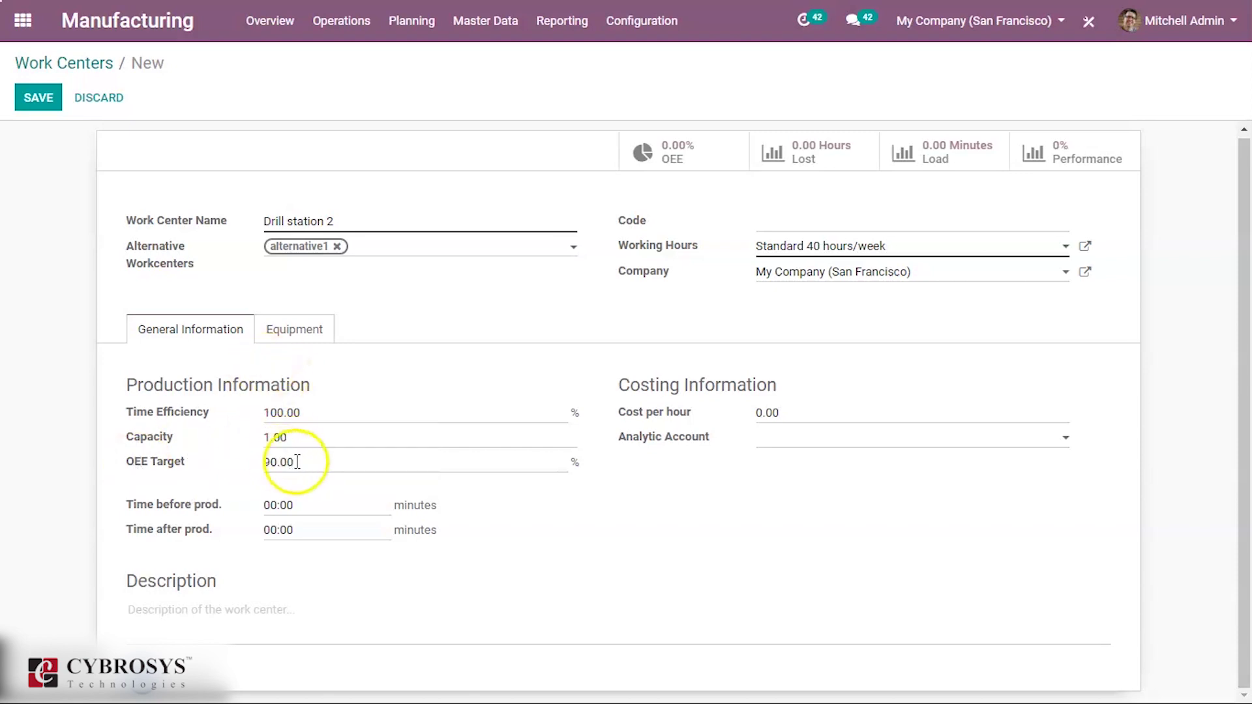
left_click(305, 464)
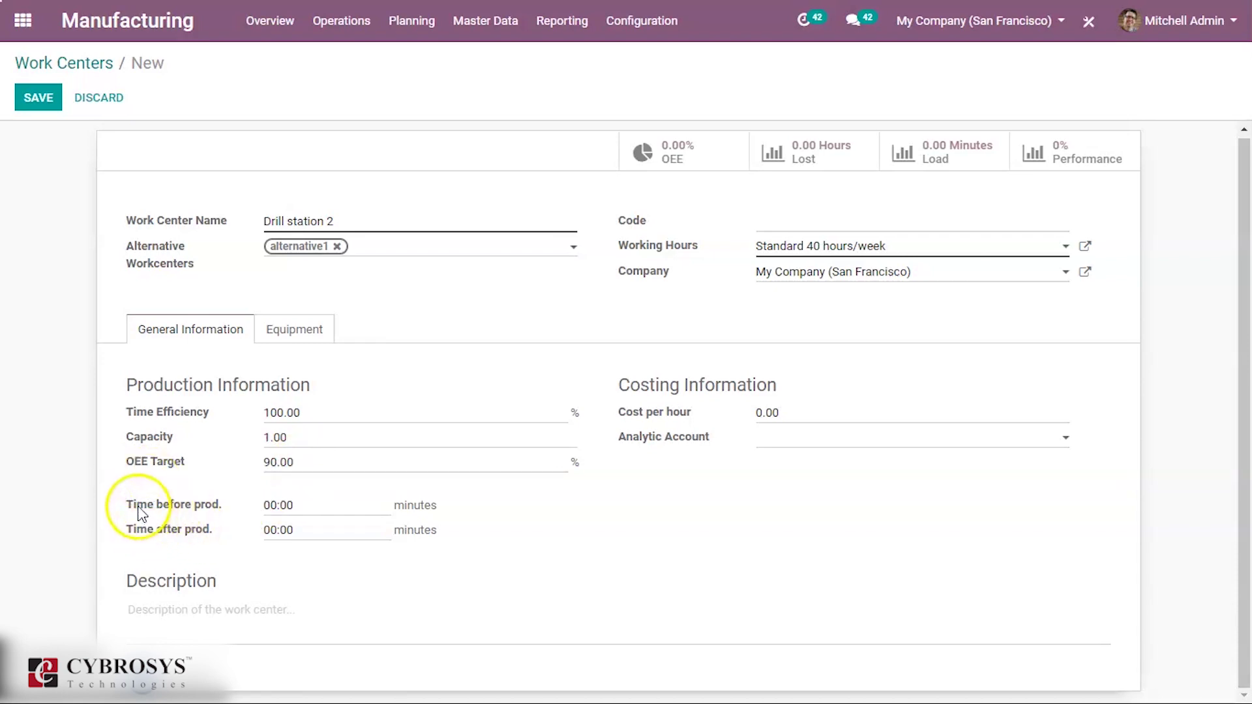
mouse_move(207, 517)
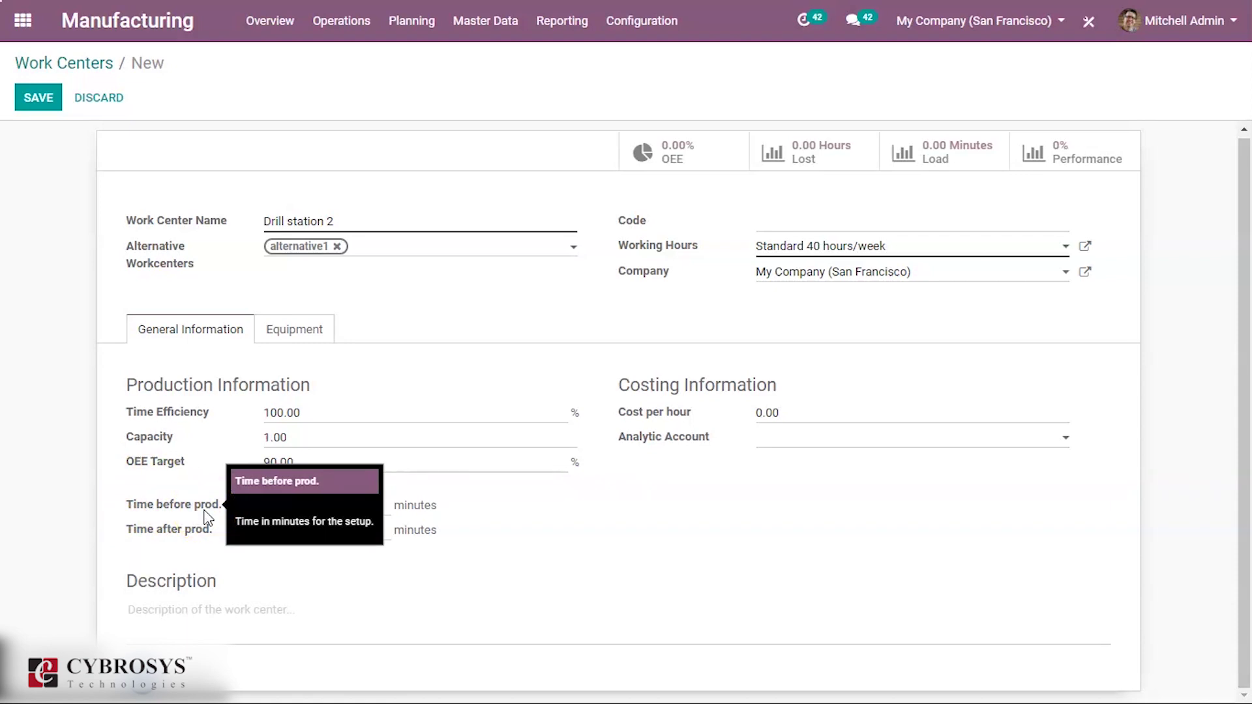
left_click(207, 533)
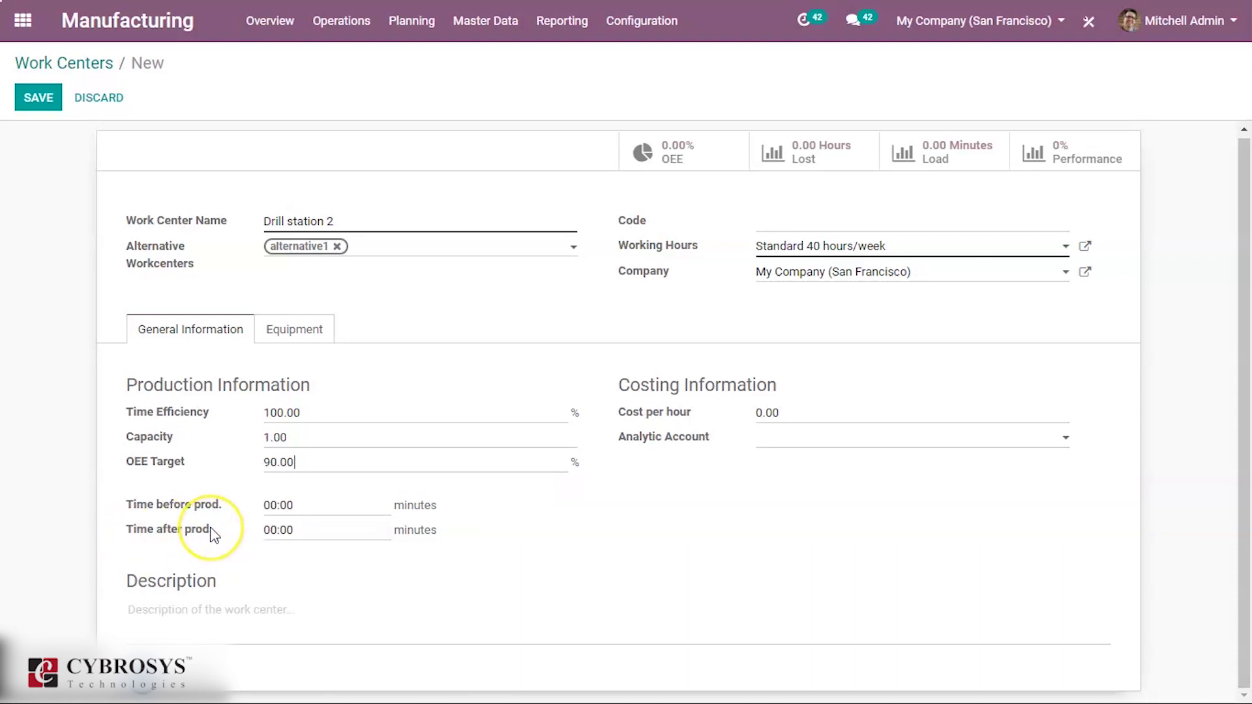
mouse_move(212, 535)
left_click(768, 438)
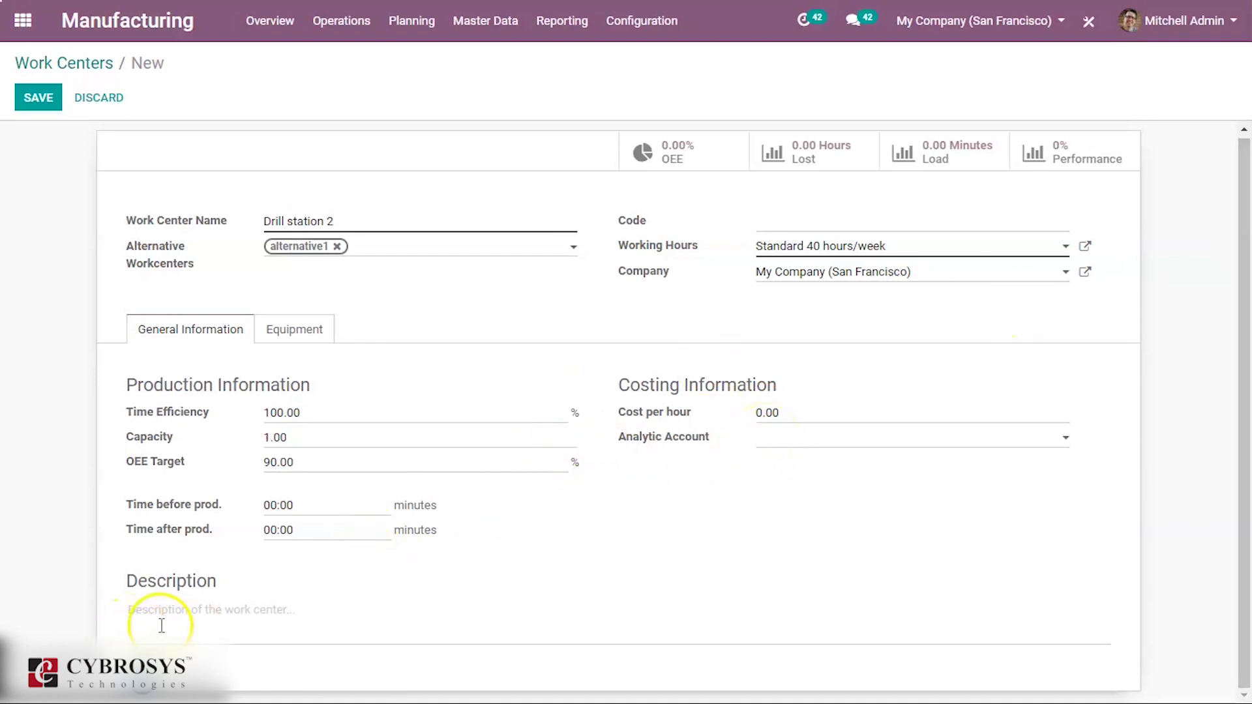
mouse_move(162, 626)
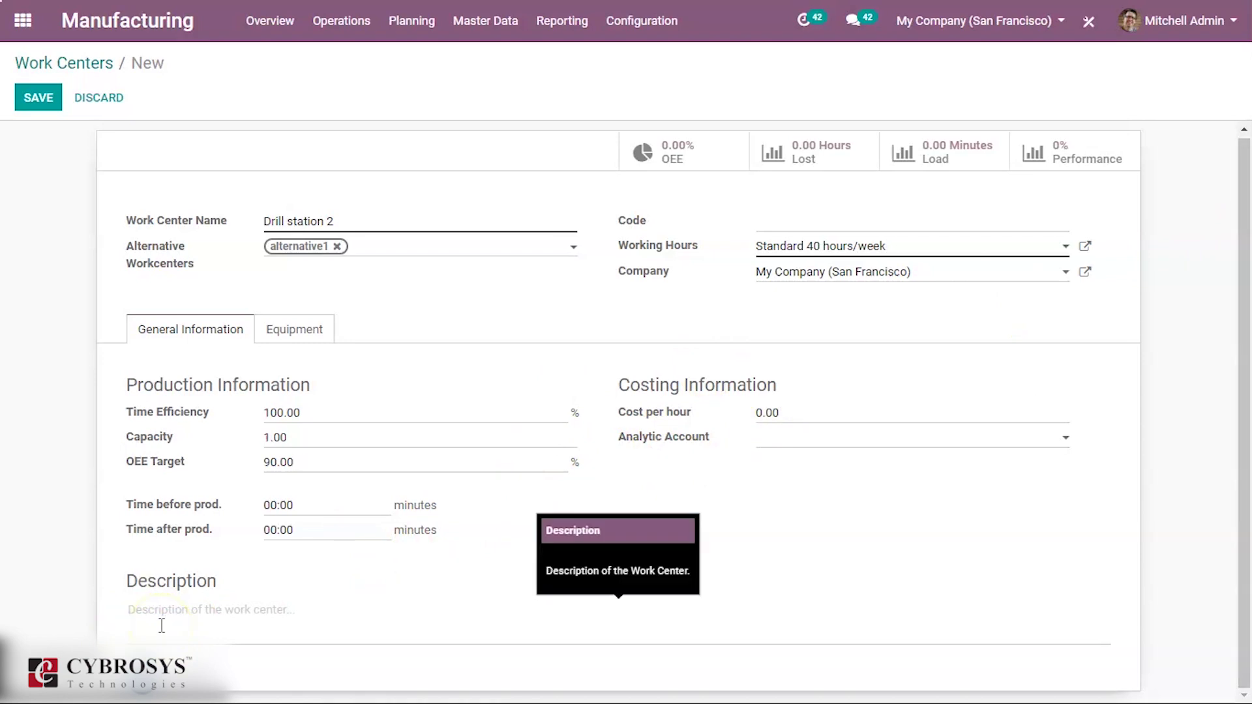
- Add an HP Laptop to the equipment of Drill station 2
left_click(291, 330)
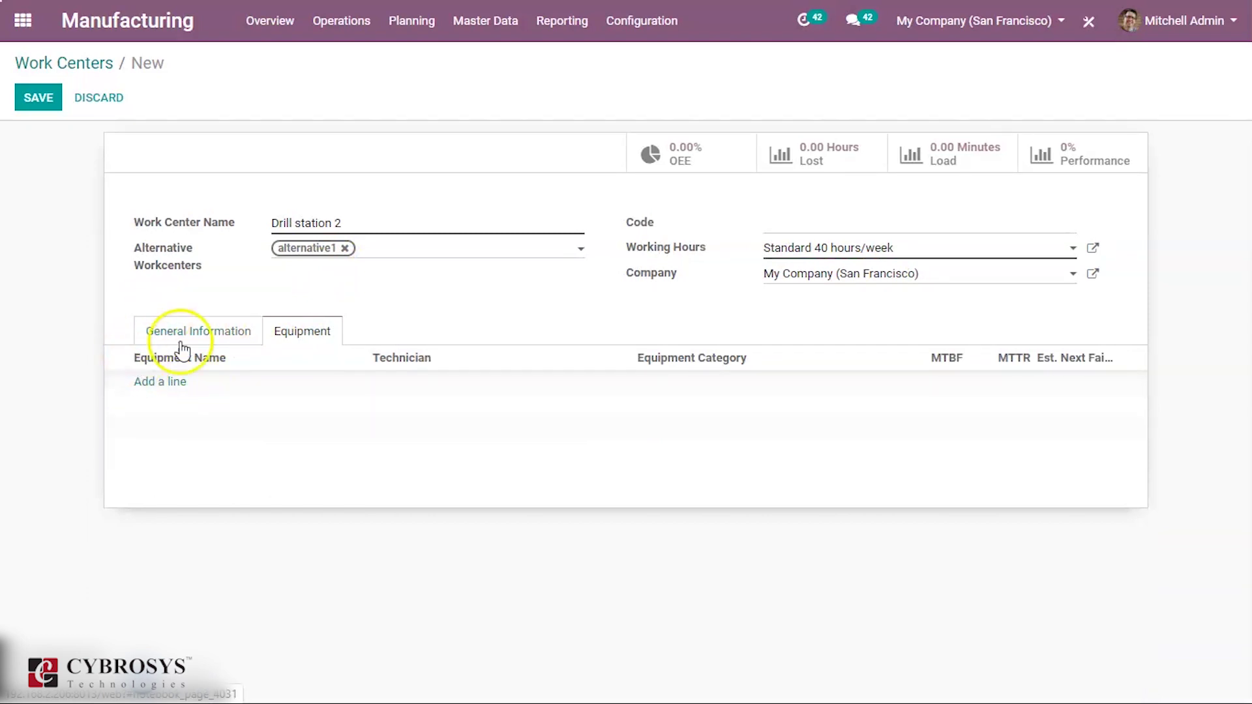
left_click(154, 382)
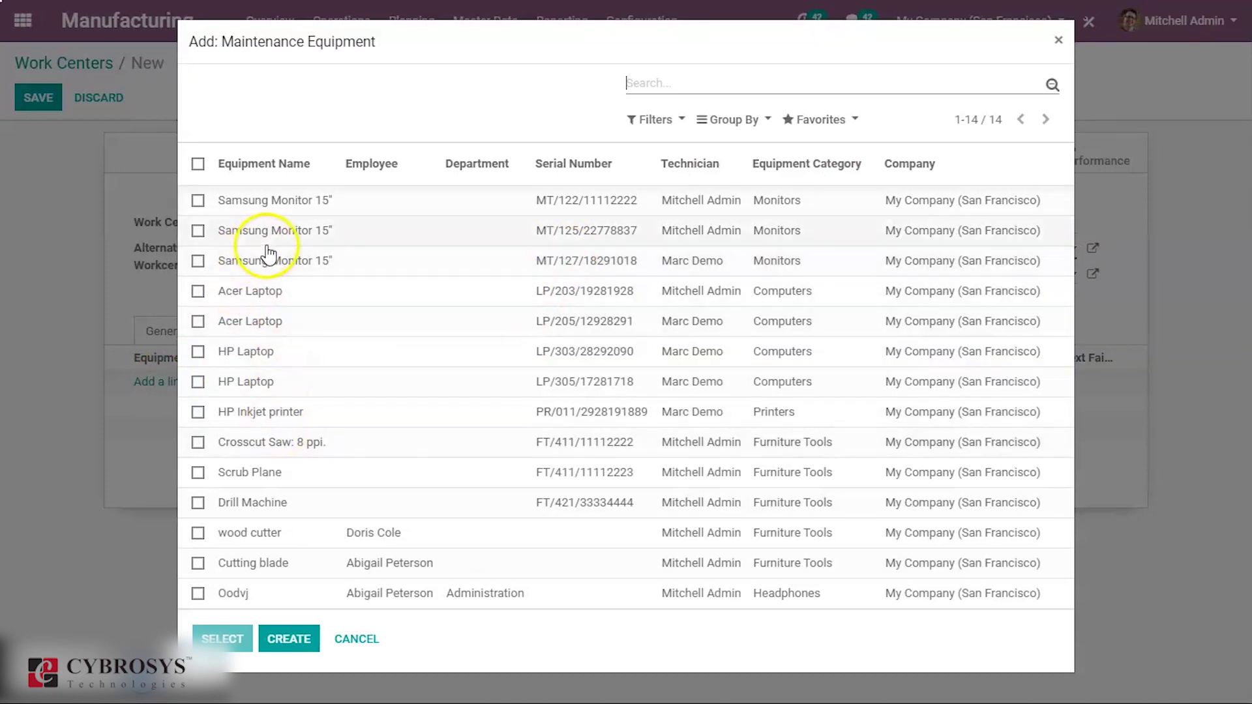
left_click(262, 351)
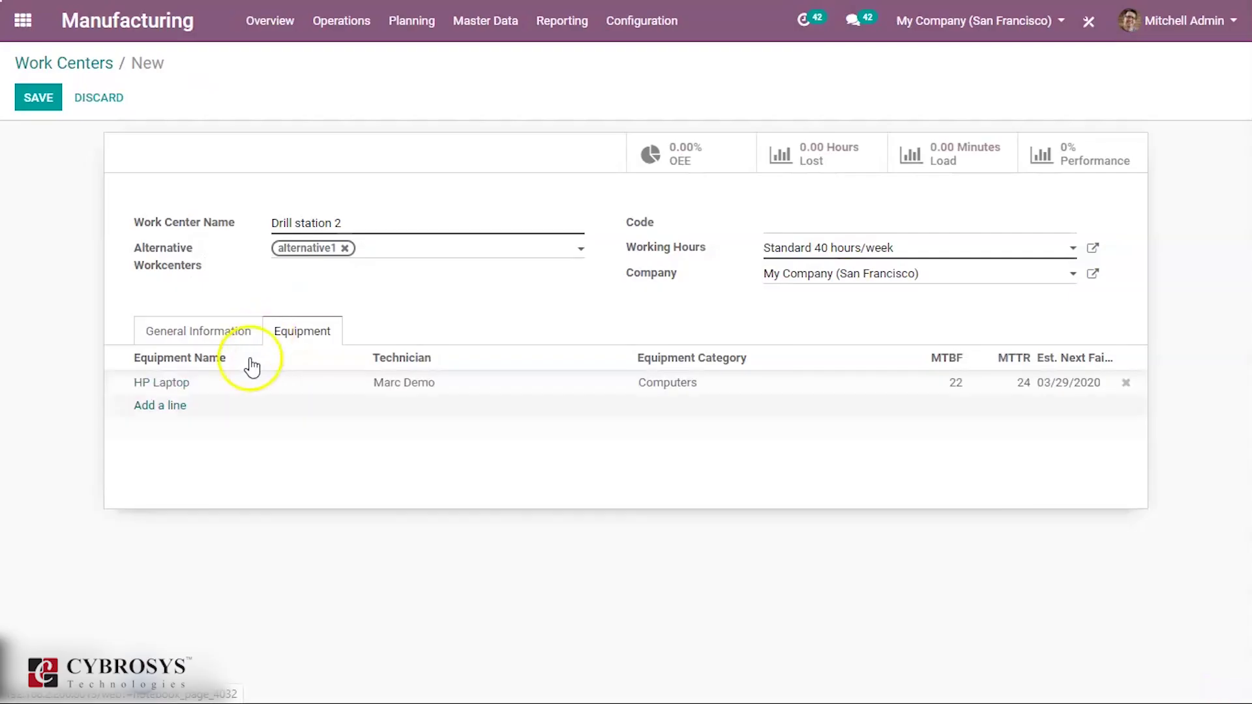
- Add the wood cutter to the equipment of Drill station 2, save the work center and return to the work centers list
left_click(157, 405)
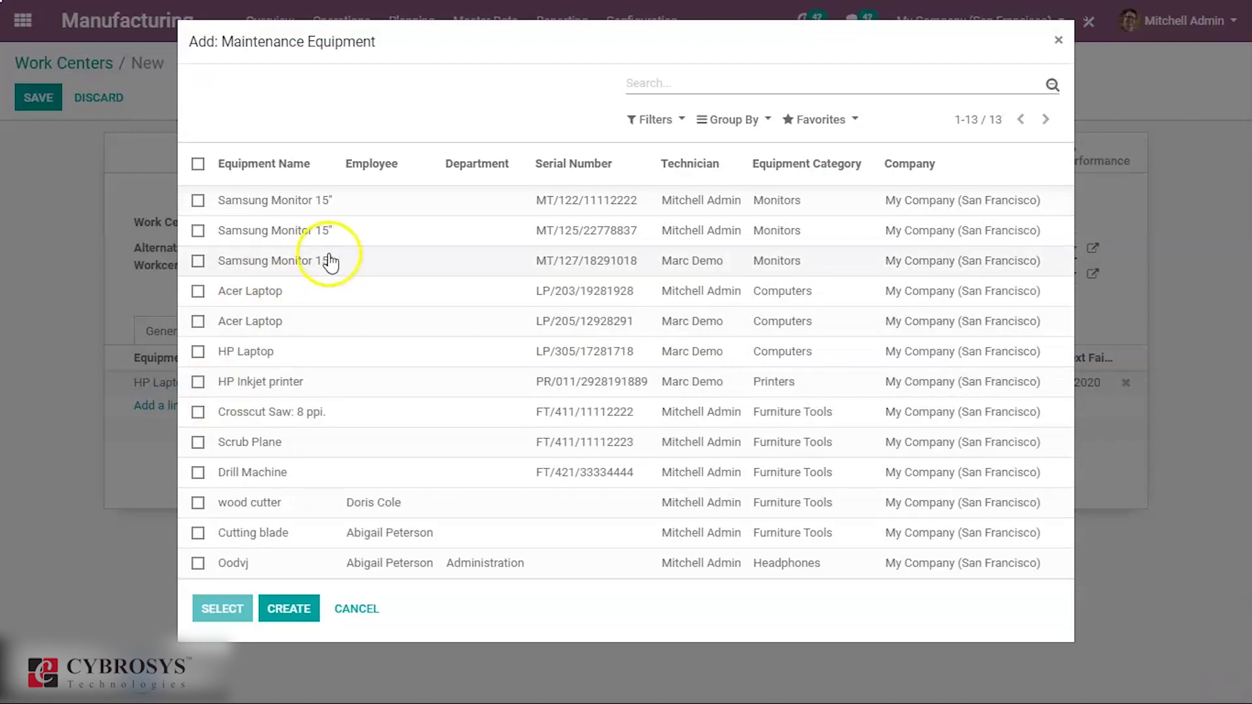
left_click(257, 502)
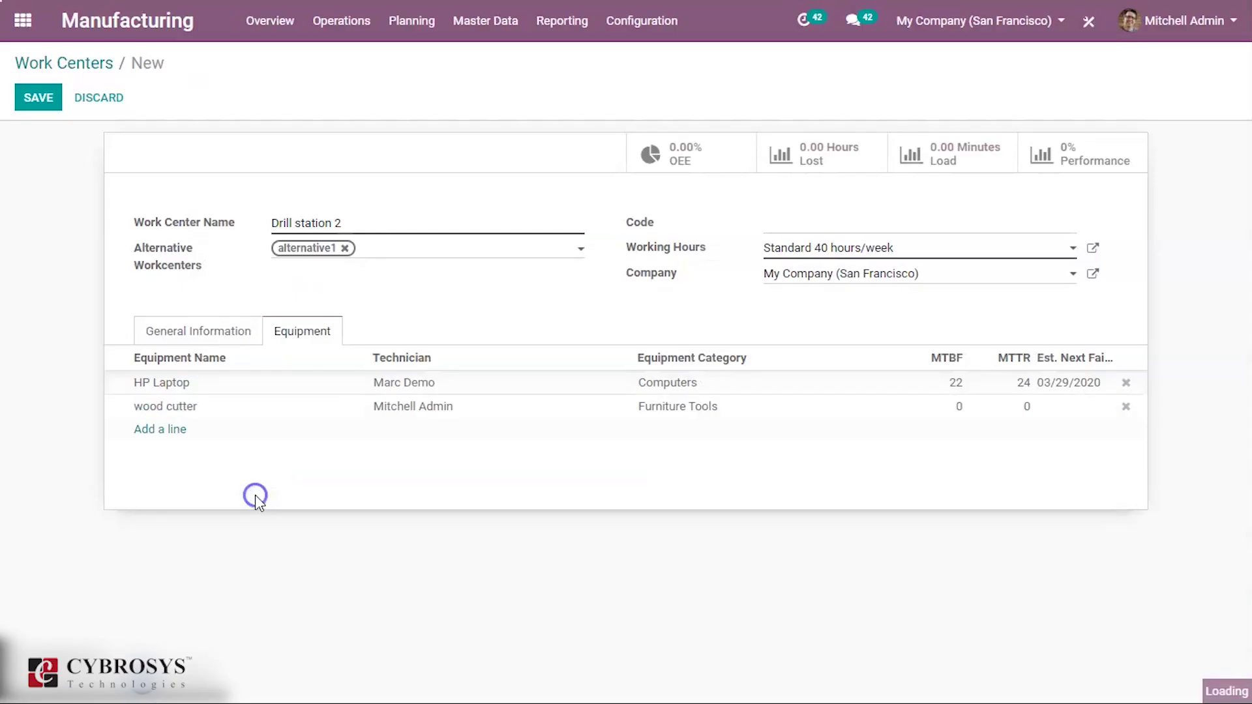
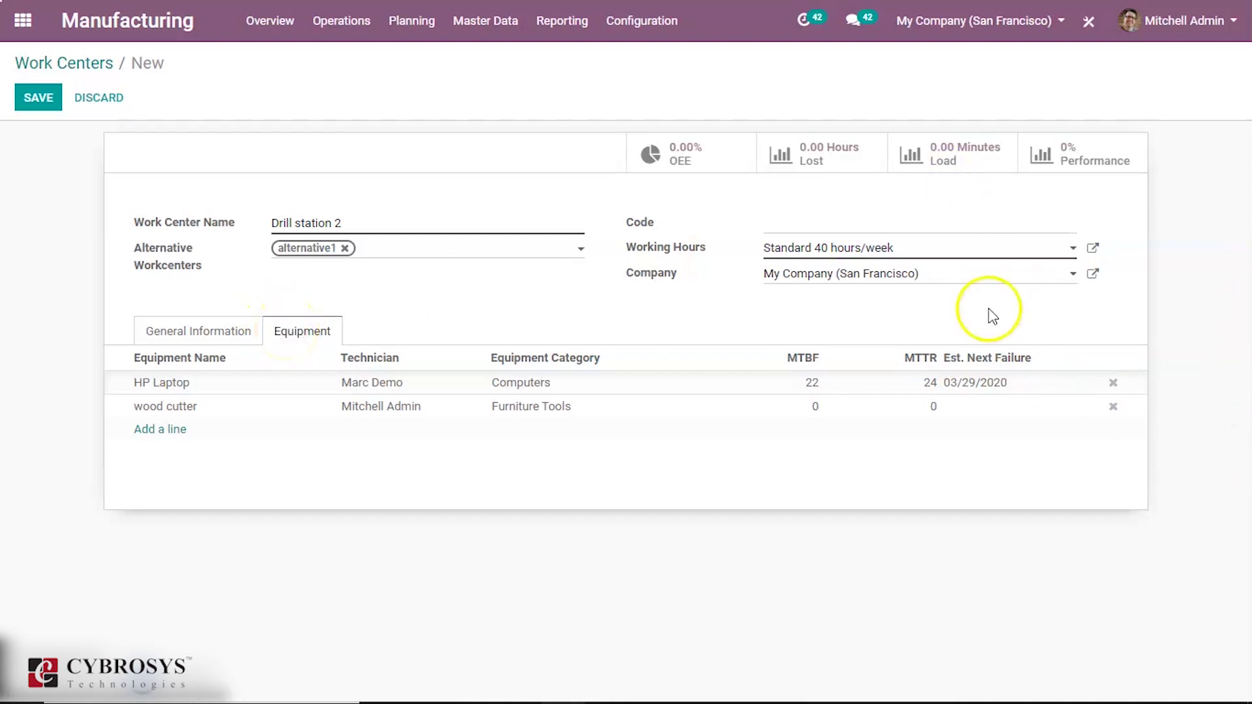
key("alt+s")
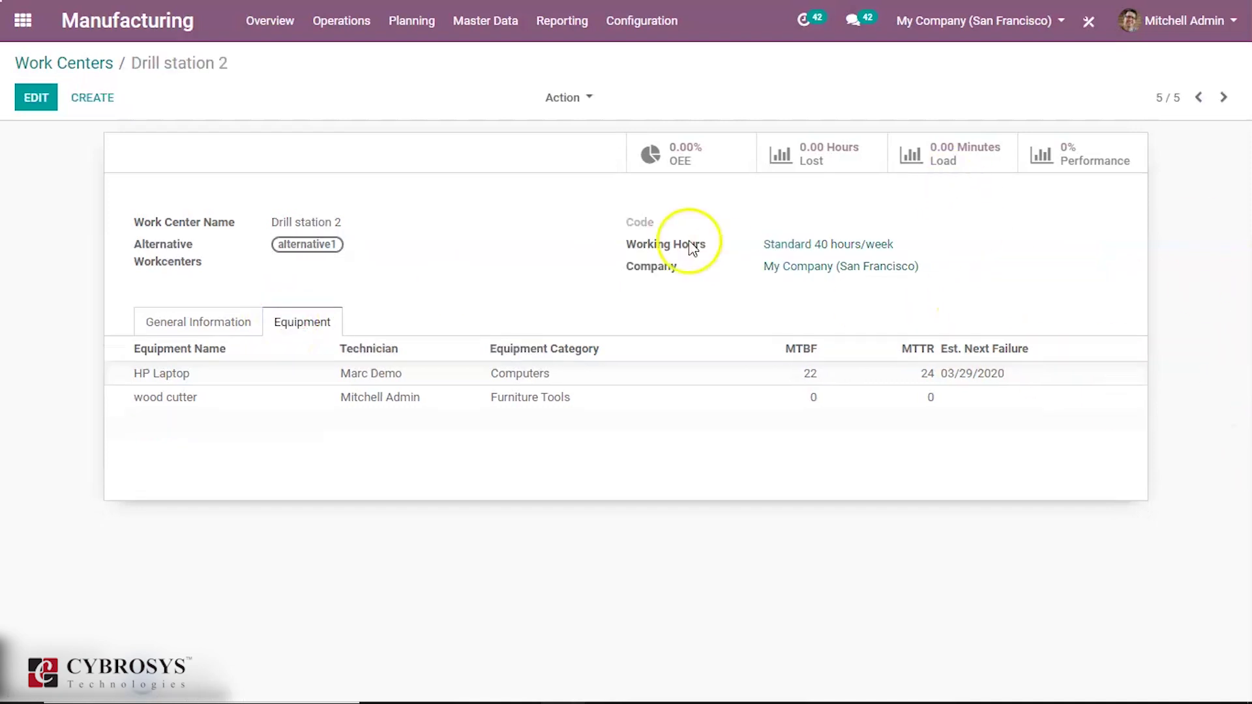
left_click(825, 170)
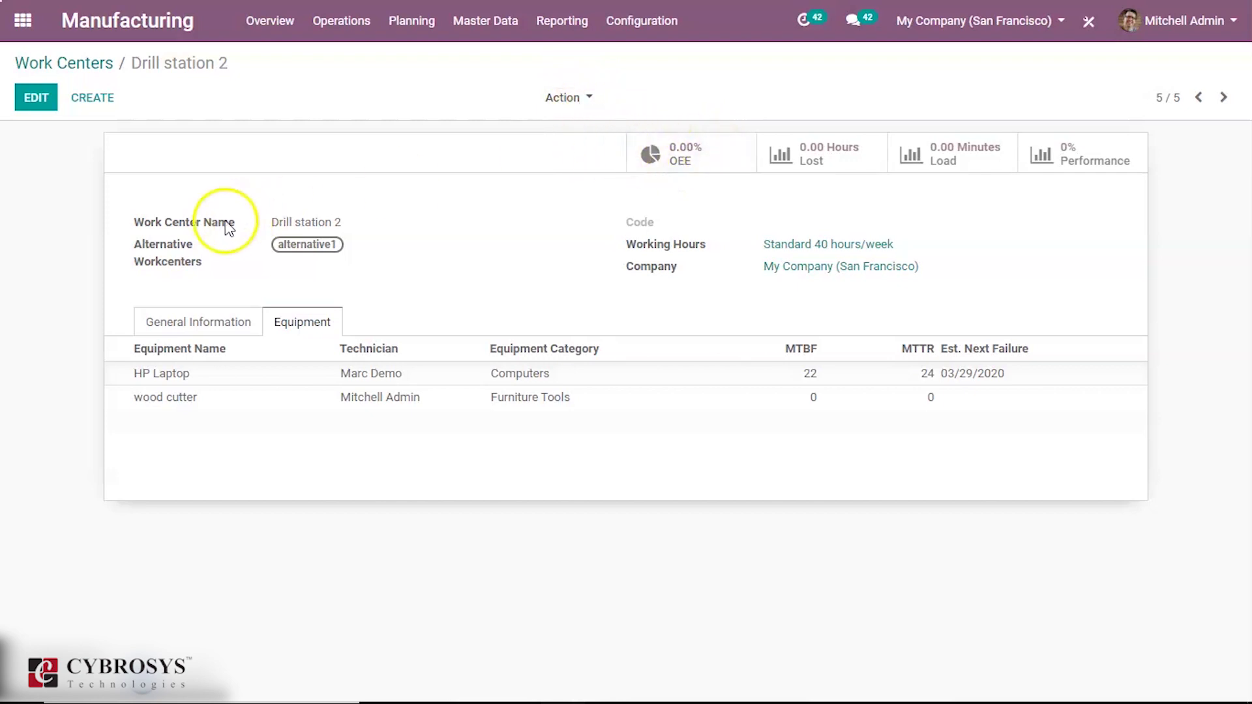
left_click(98, 64)
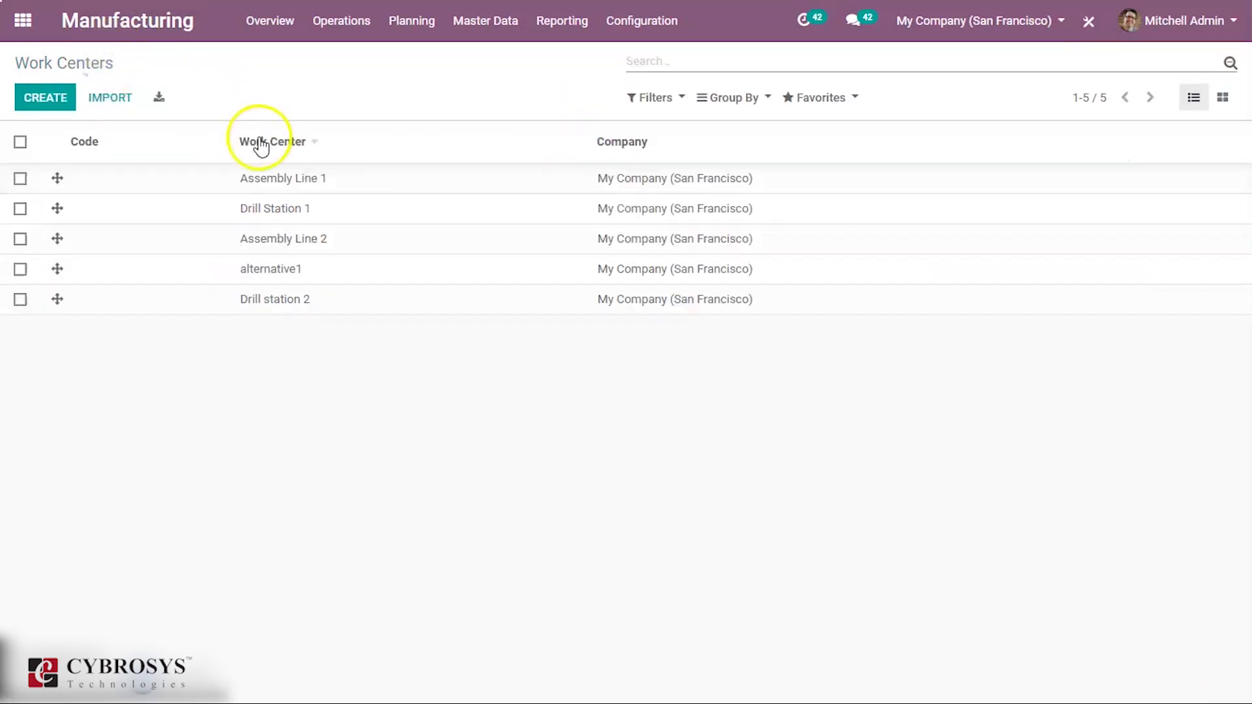
- Examine the Overall Equipment Effectiveness of Assembly Line 1 as a pie chart and a pivot table, and return to the work centers overview
left_click(253, 12)
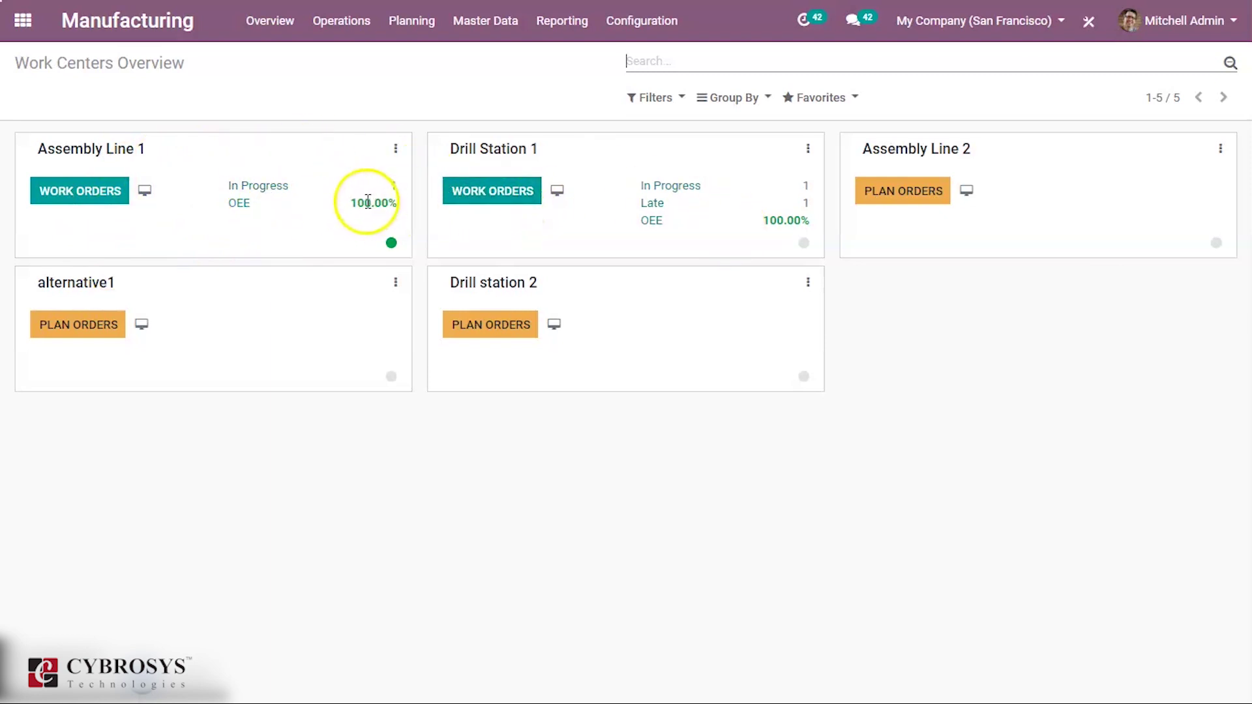
left_click(238, 205)
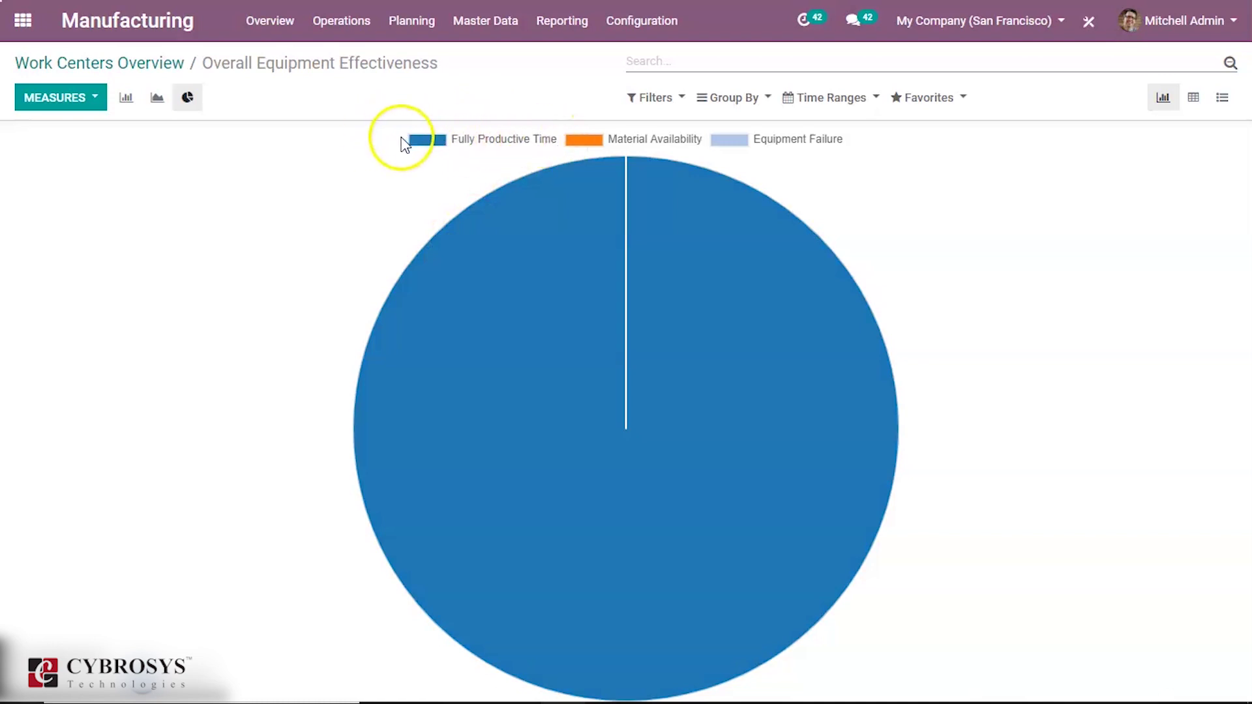
mouse_move(690, 240)
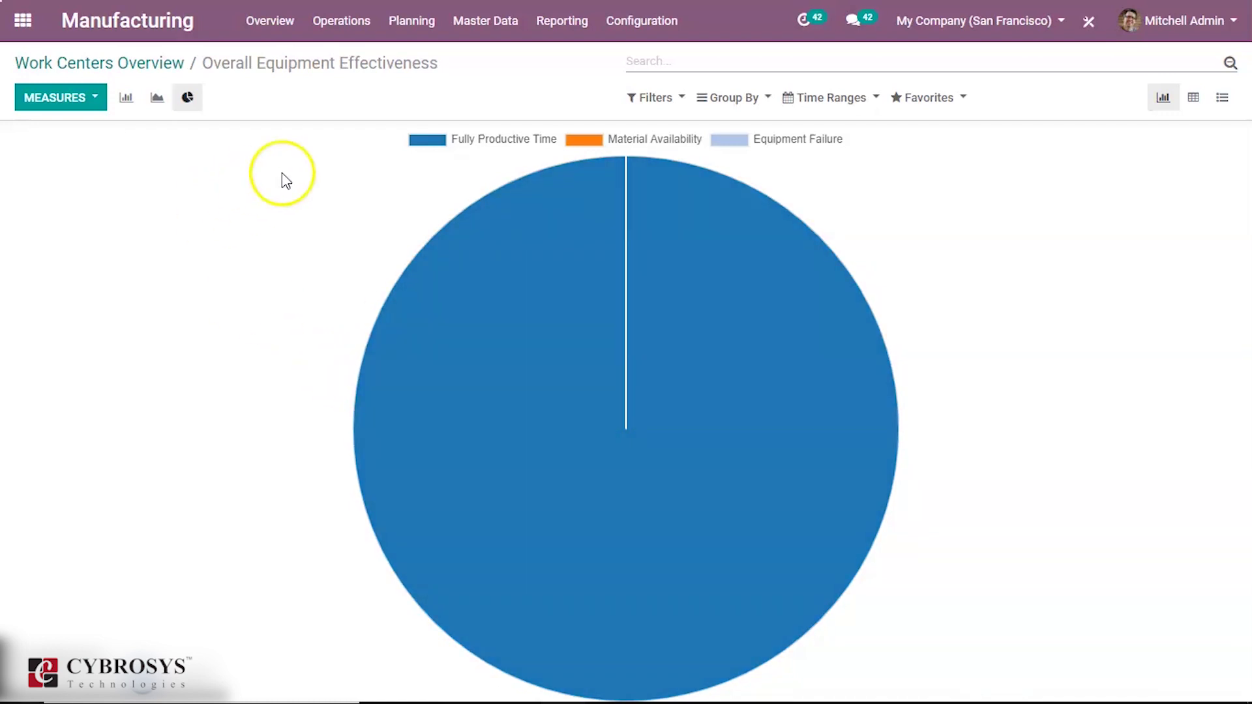
left_click(1194, 101)
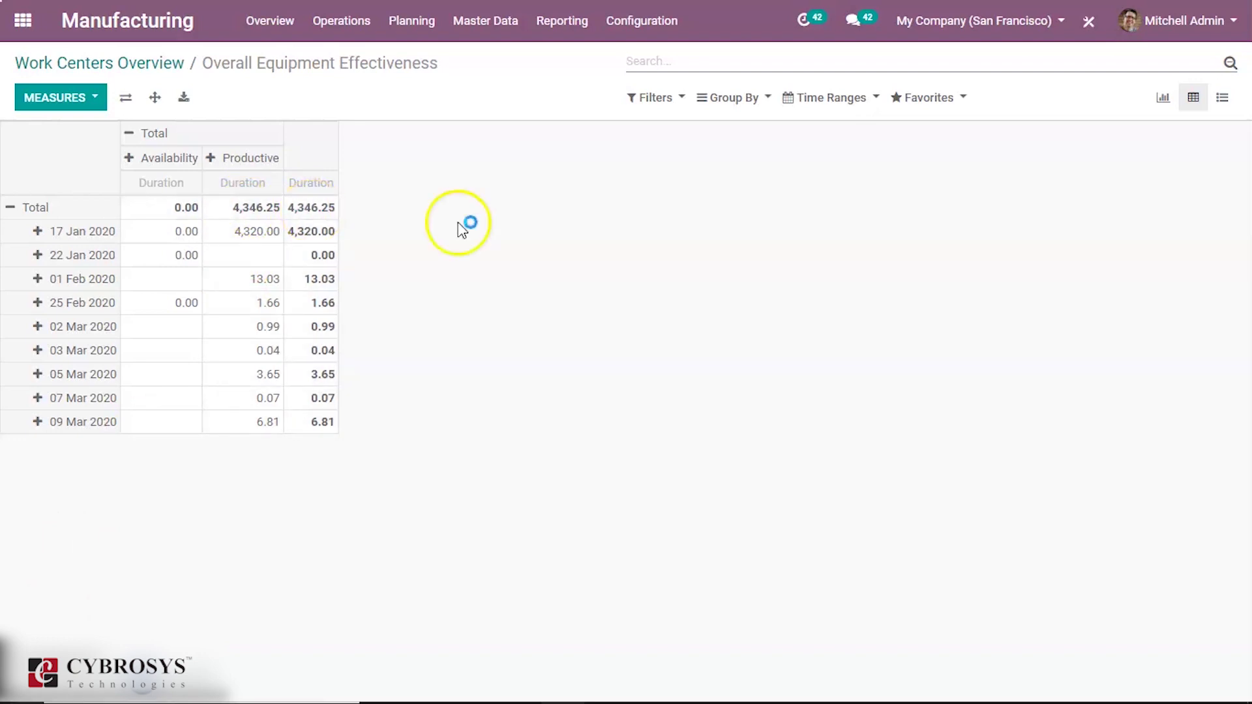
left_click(84, 64)
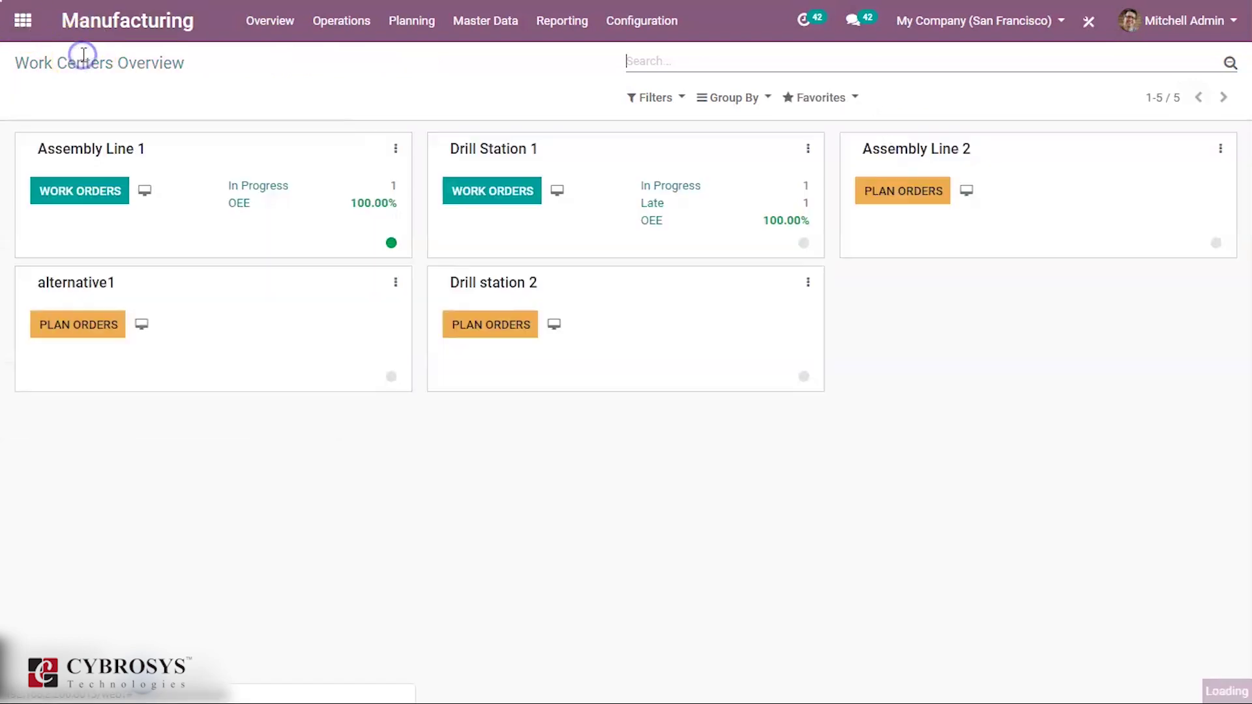
- Open the Manufacturing Orders report and chart it by Total Quantity and by Quantity To Produce
left_click(553, 27)
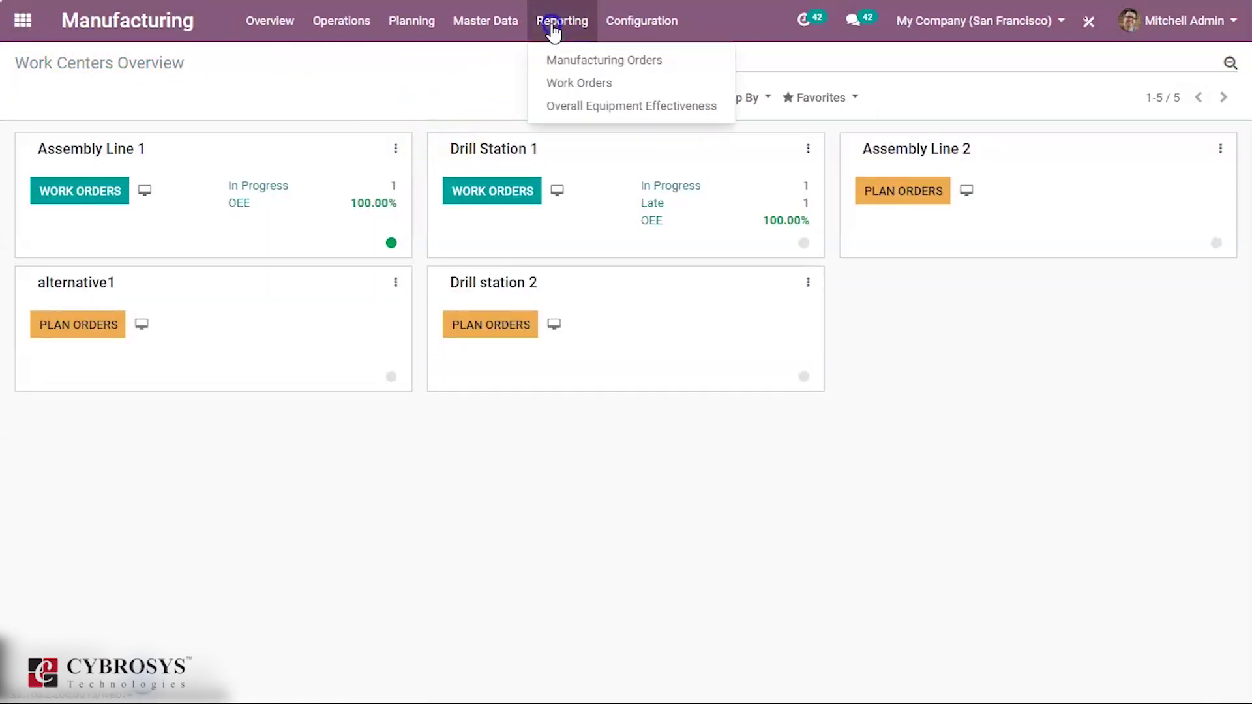
left_click(574, 62)
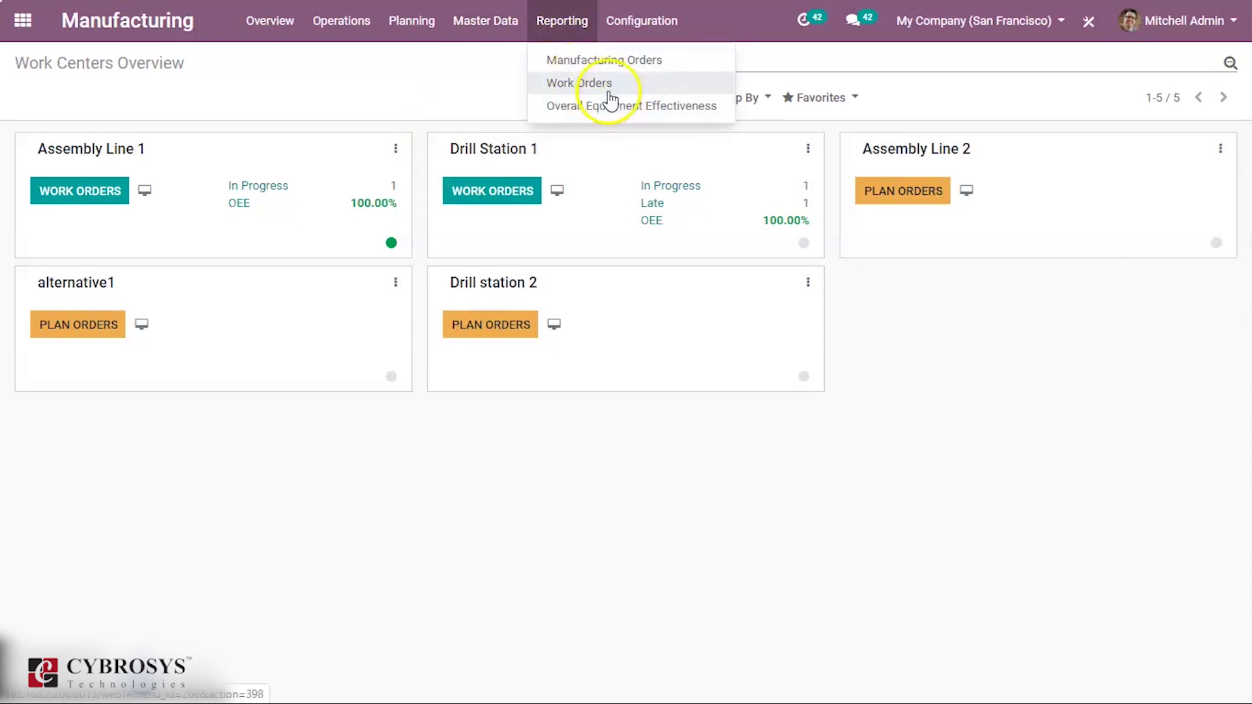
left_click(573, 58)
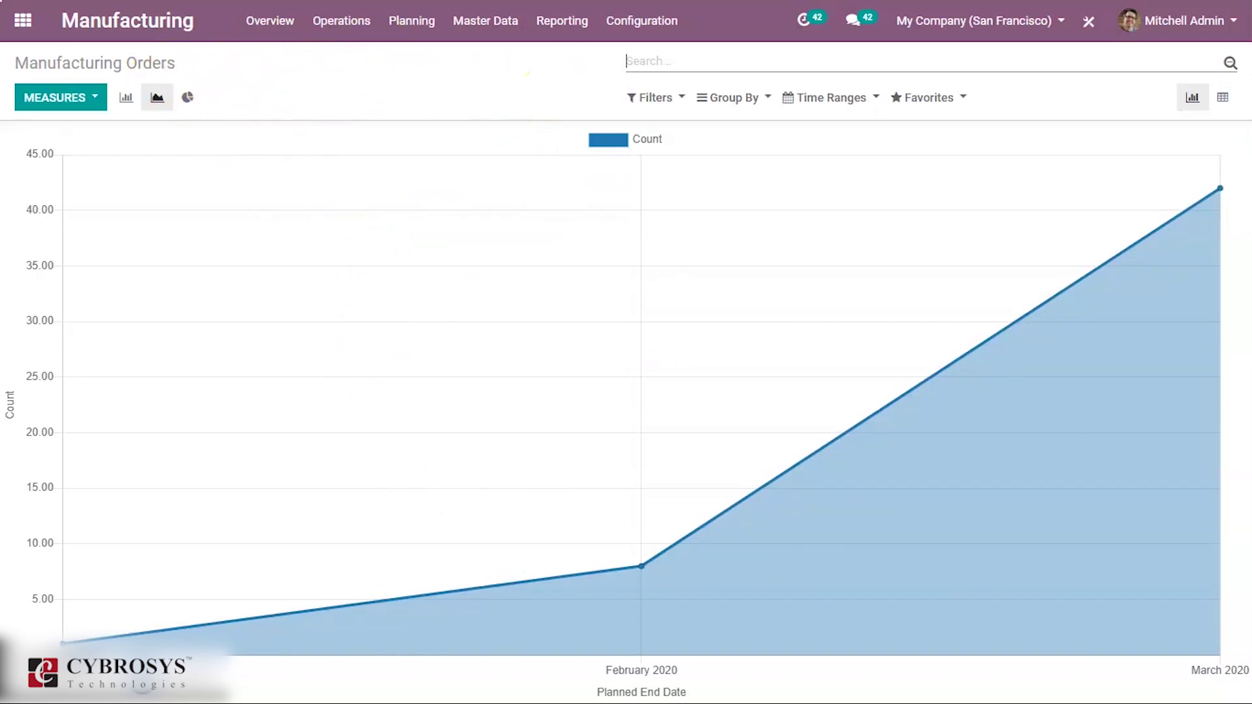
left_click(67, 99)
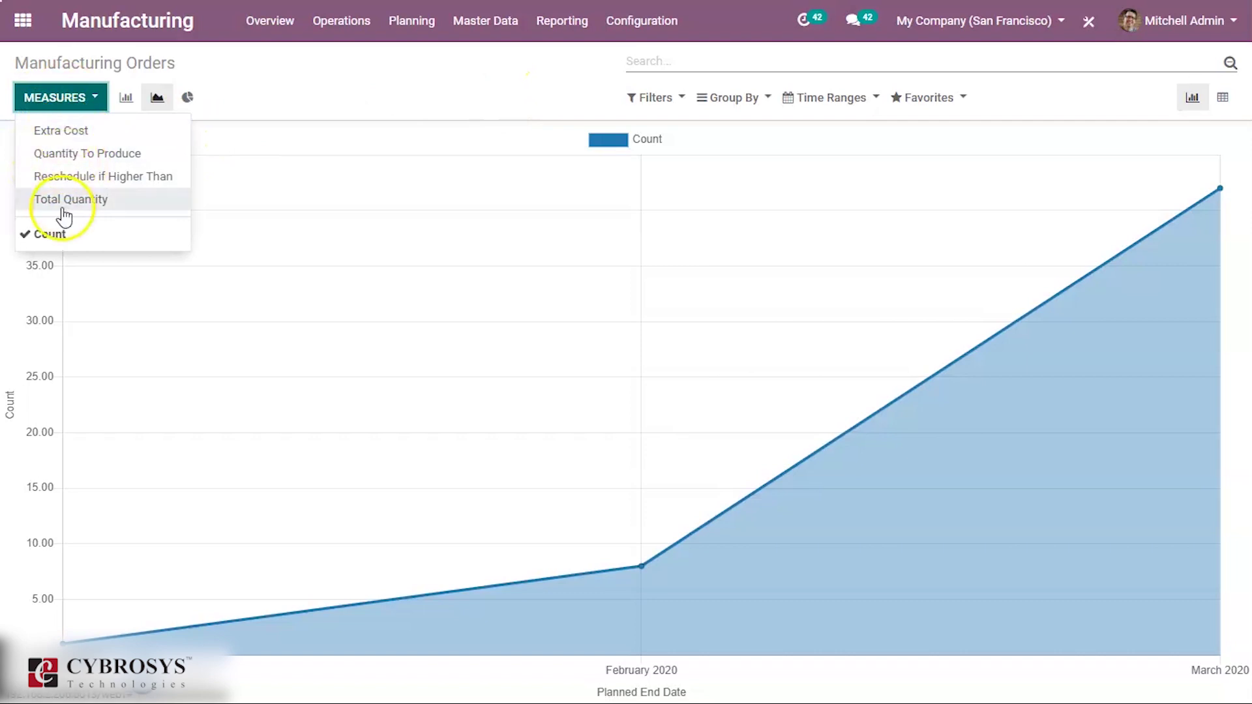
left_click(60, 202)
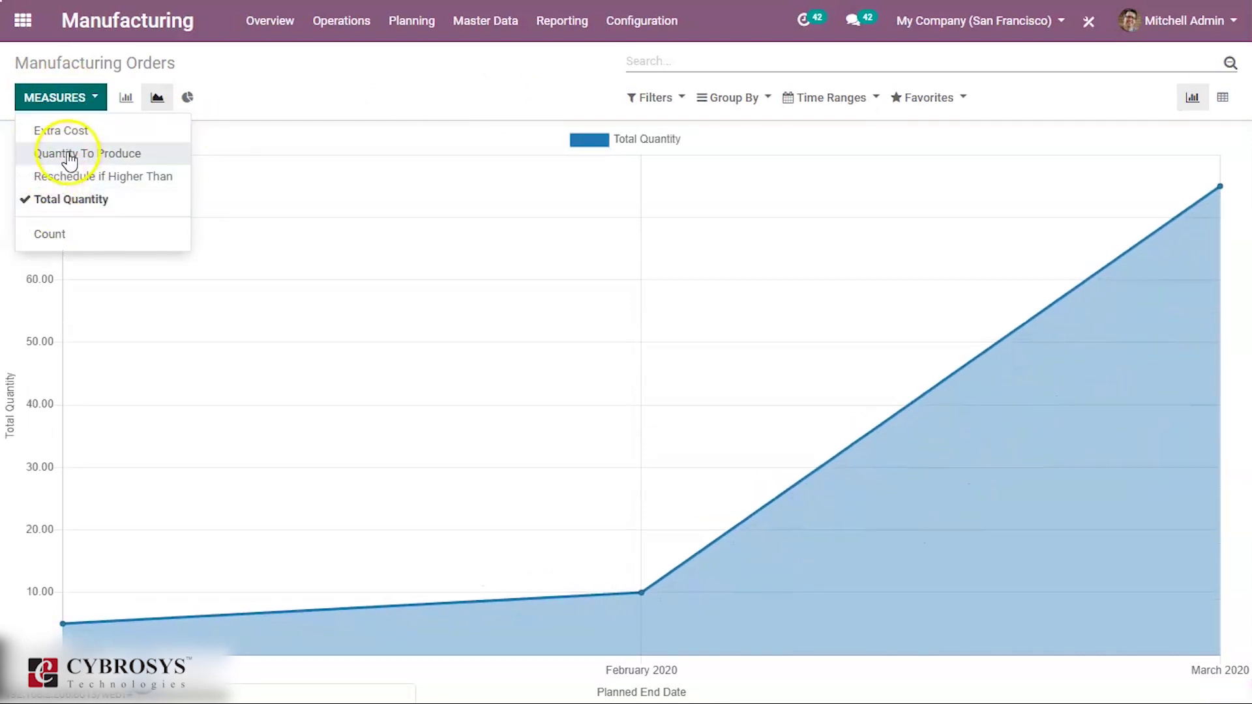
left_click(68, 155)
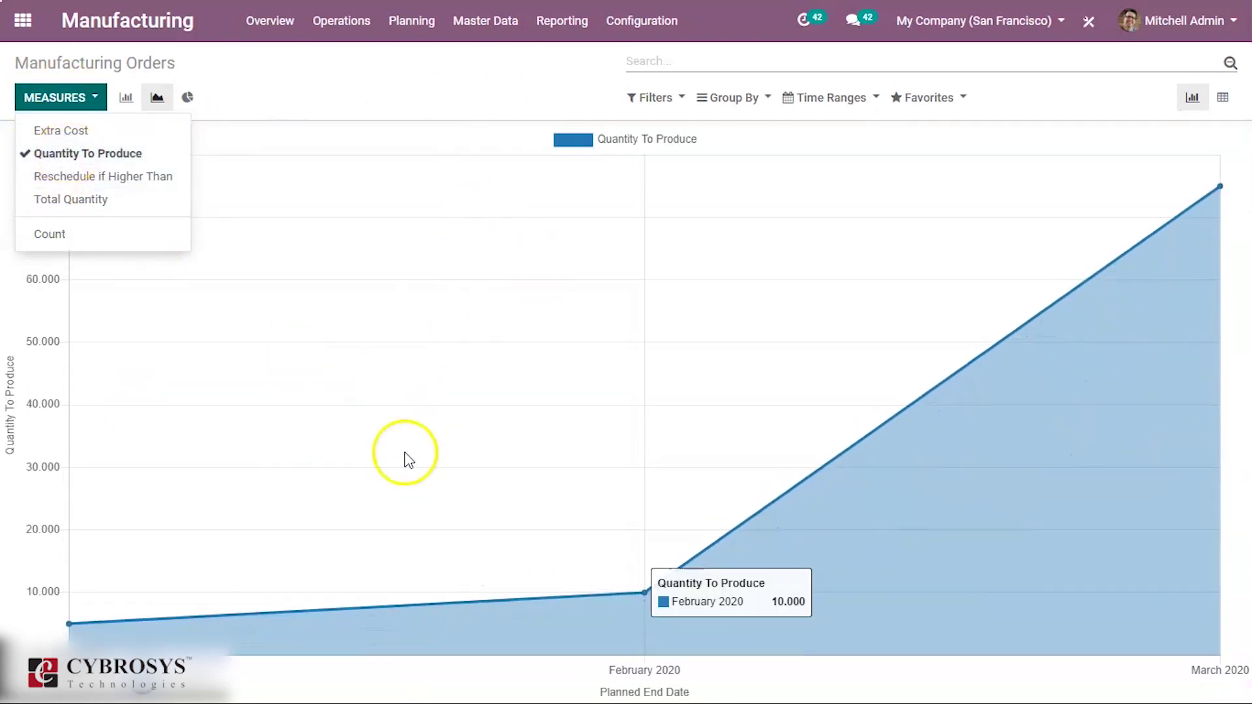
left_click(402, 149)
- Filter the manufacturing orders report to Confirmed, Planned and In Progress orders
left_click(652, 108)
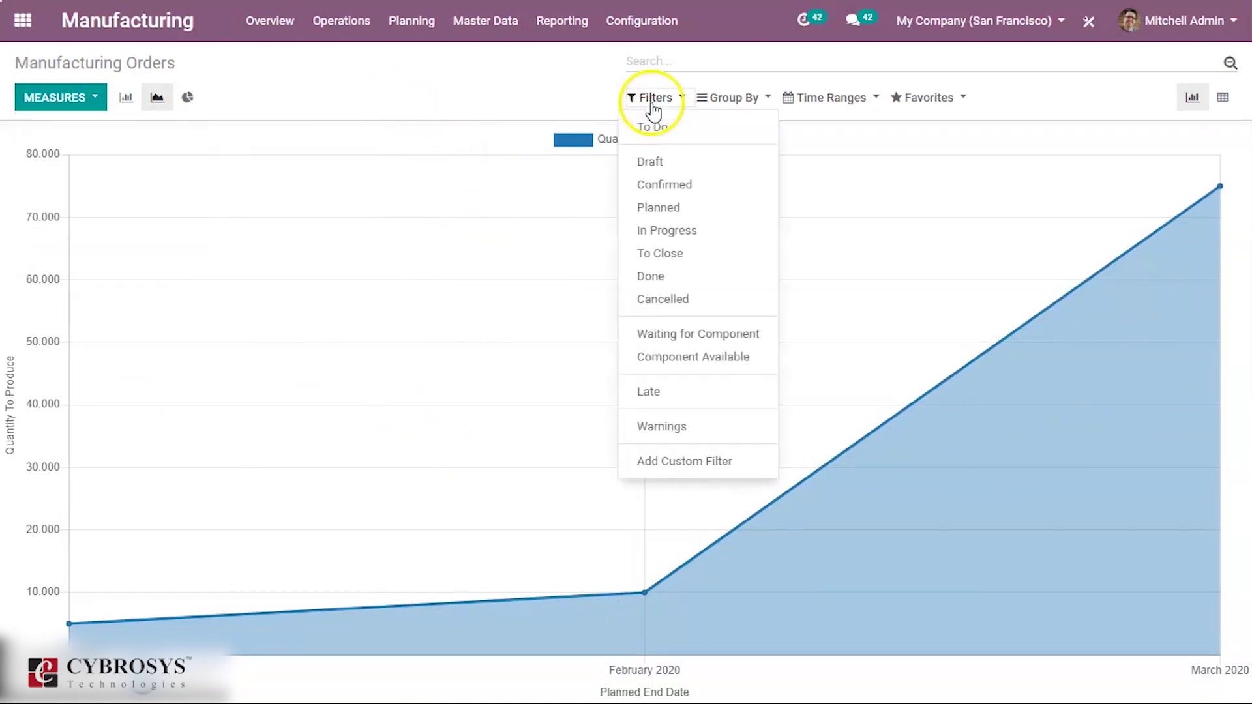
left_click(675, 189)
left_click(676, 210)
left_click(682, 235)
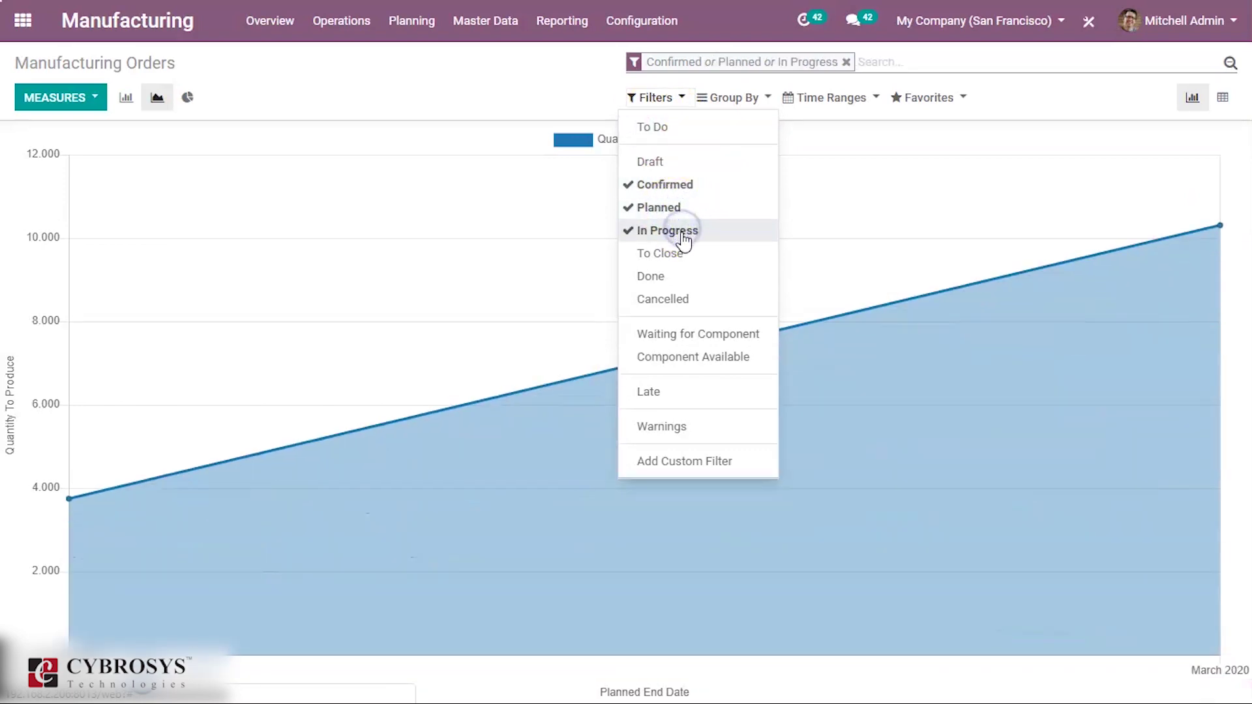
left_click(631, 97)
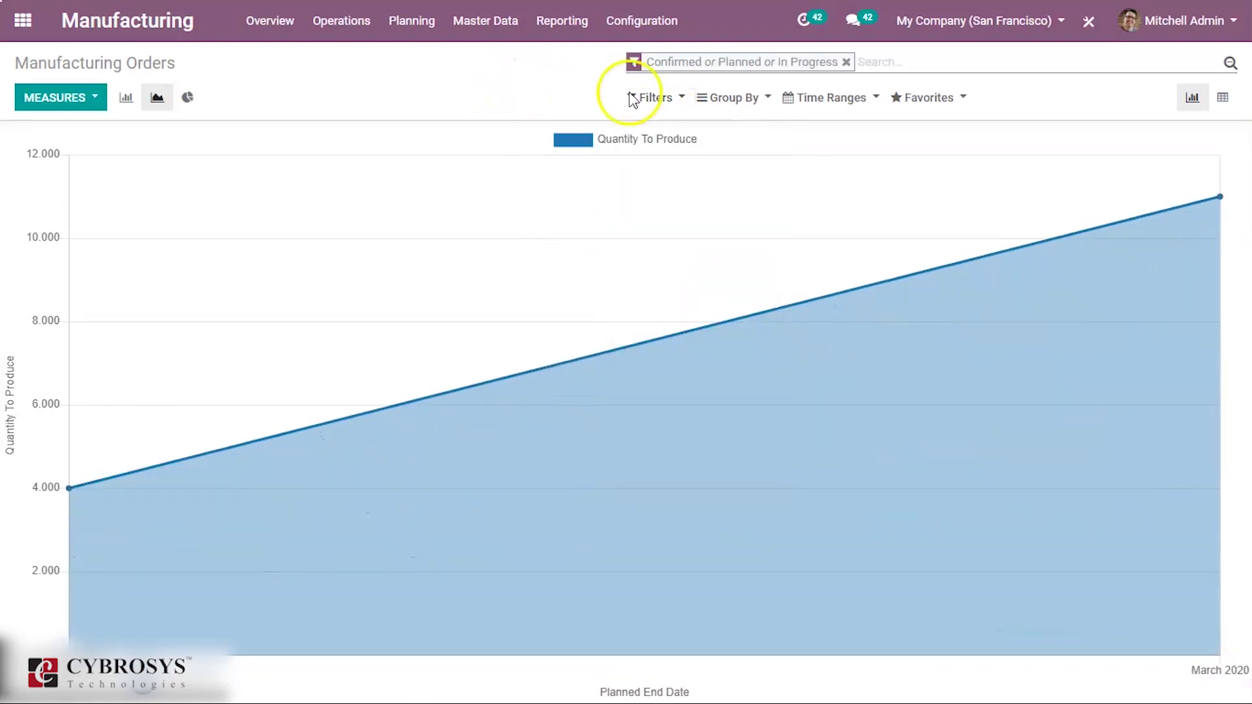
- Group the manufacturing orders by Routing, Product, Material Availability and Scheduled Date by Year, and show them as a pivot table
left_click(731, 98)
left_click(725, 151)
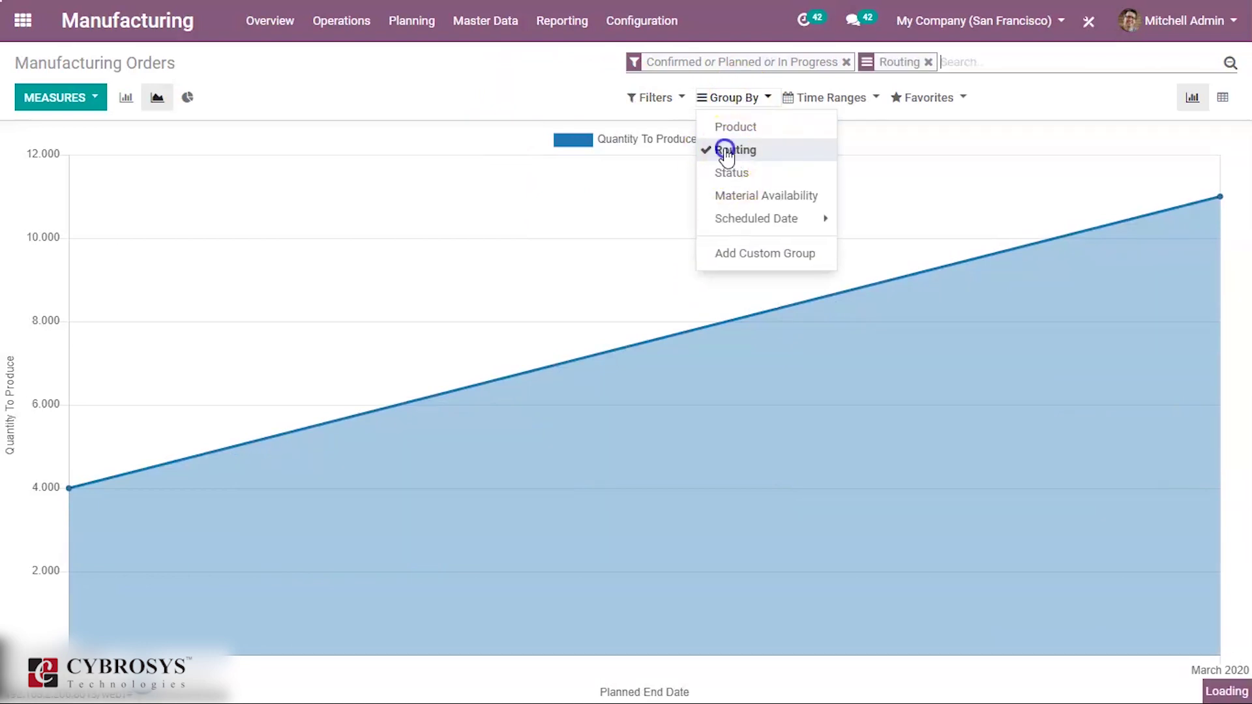
left_click(733, 128)
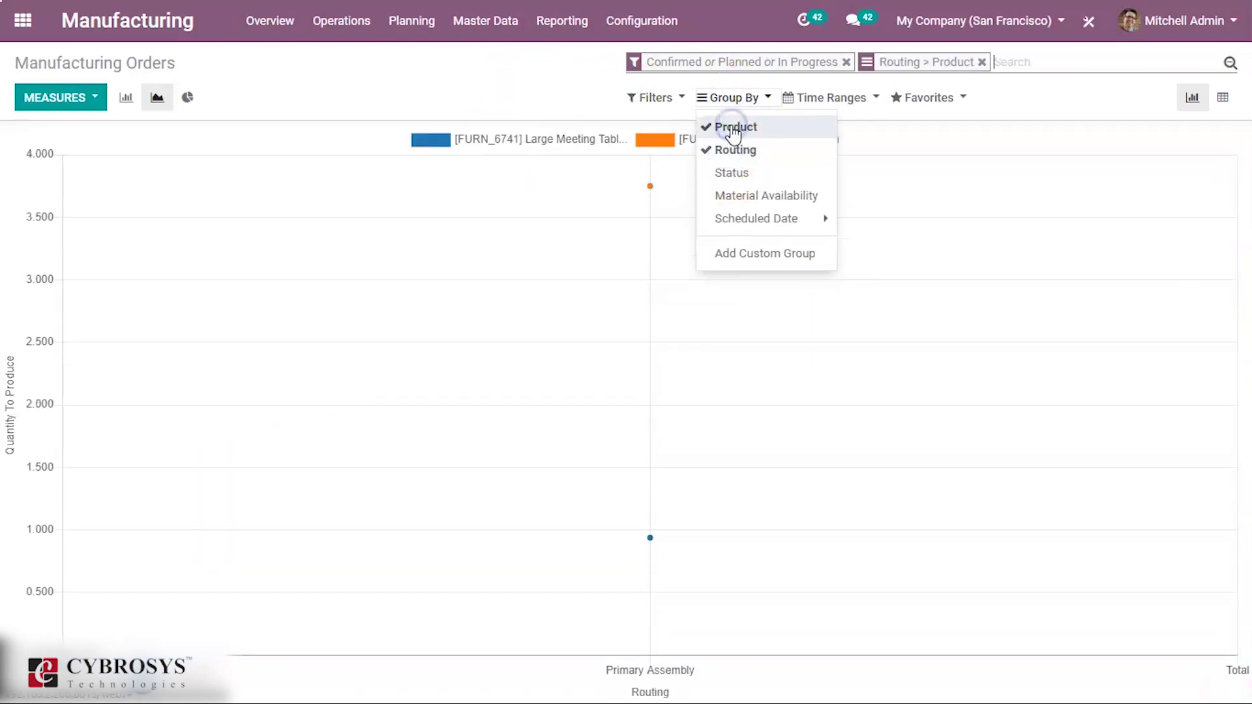
left_click(739, 196)
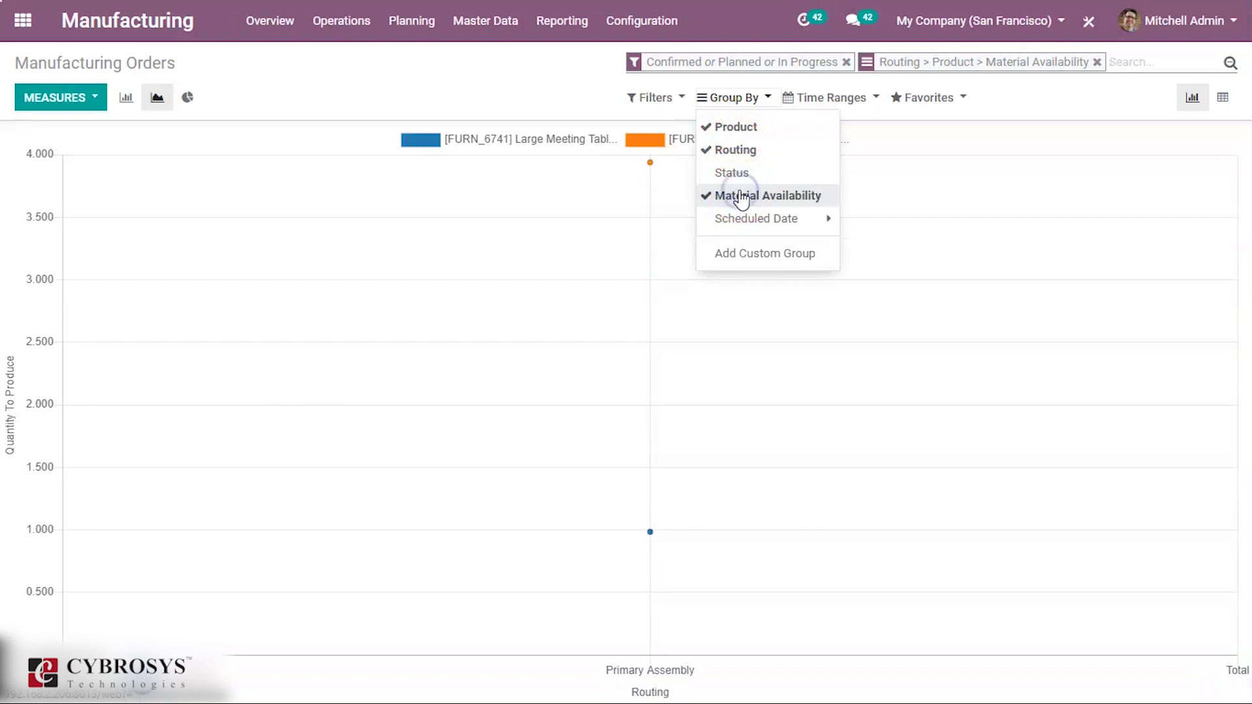
left_click(754, 218)
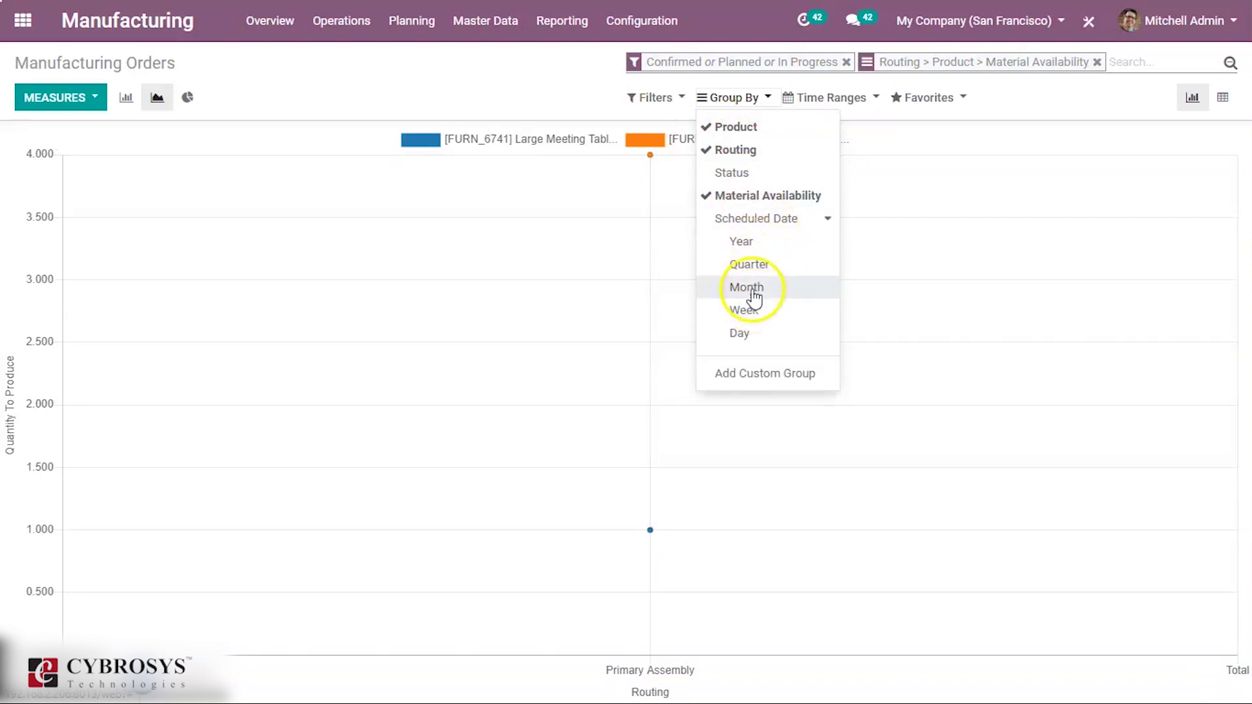
left_click(742, 241)
left_click(932, 128)
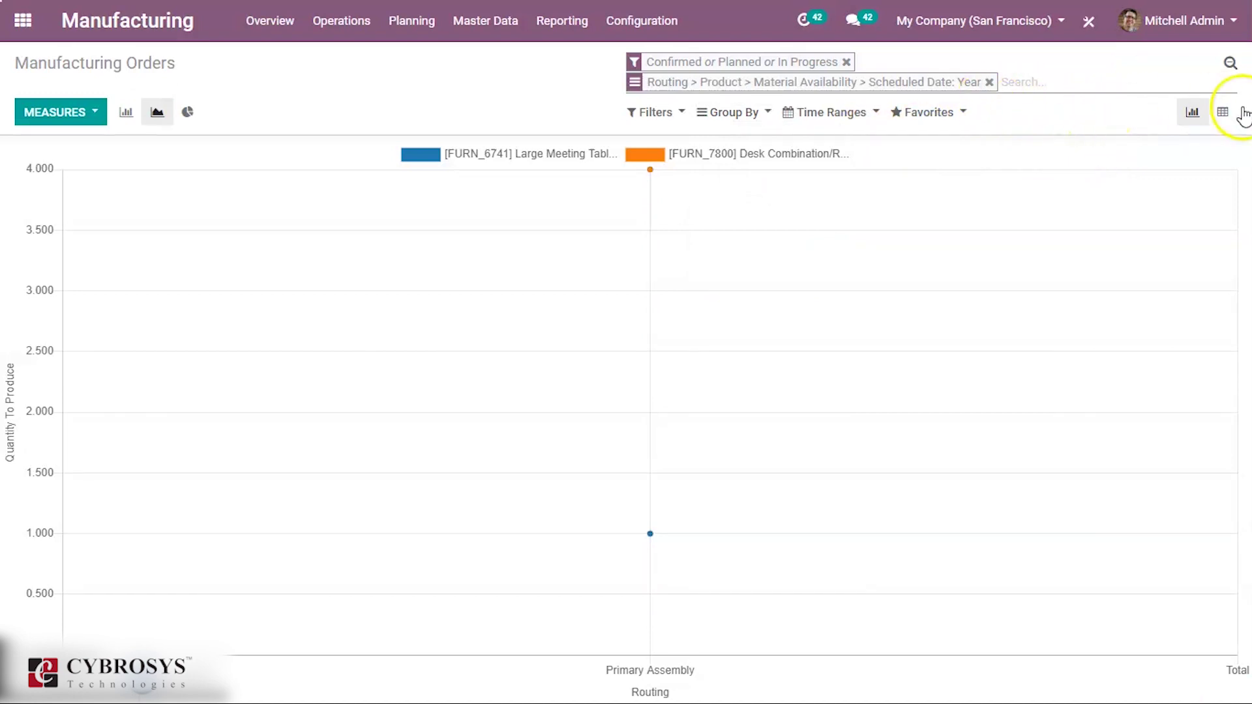
left_click(1223, 114)
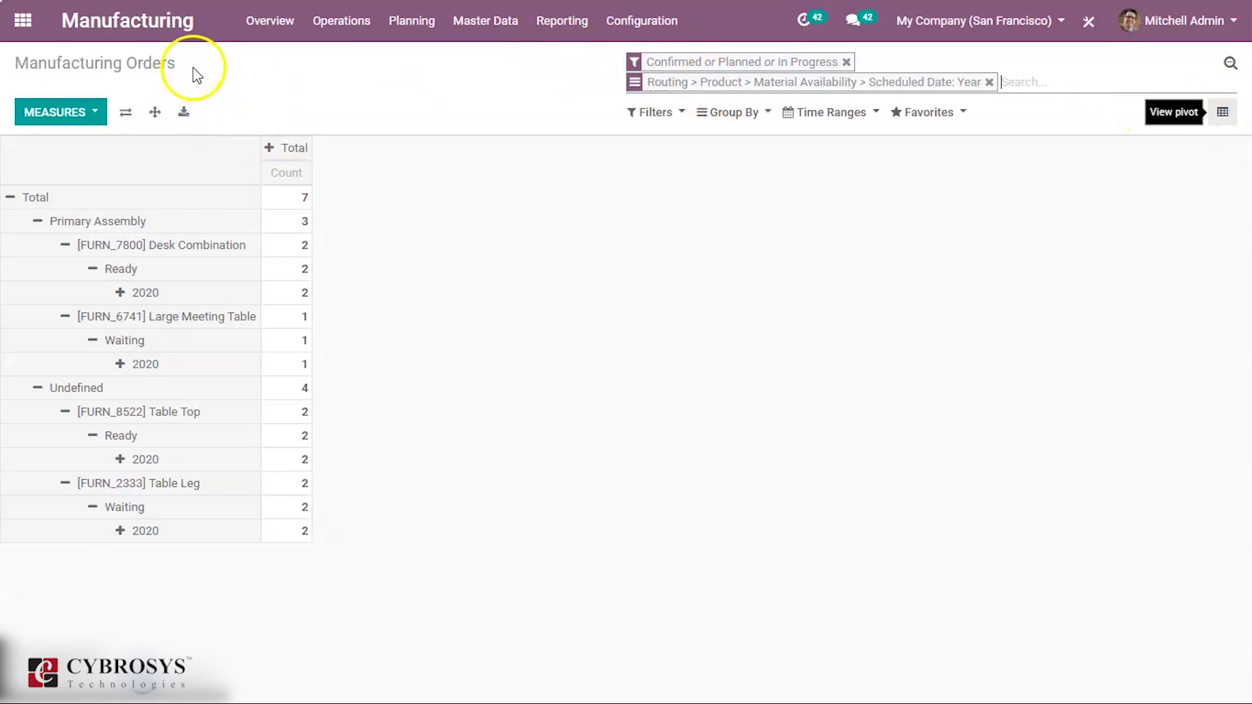
- Open the Work Orders report and chart it by Capacity, Duration Per Unit and finally Quantity
left_click(551, 20)
left_click(570, 84)
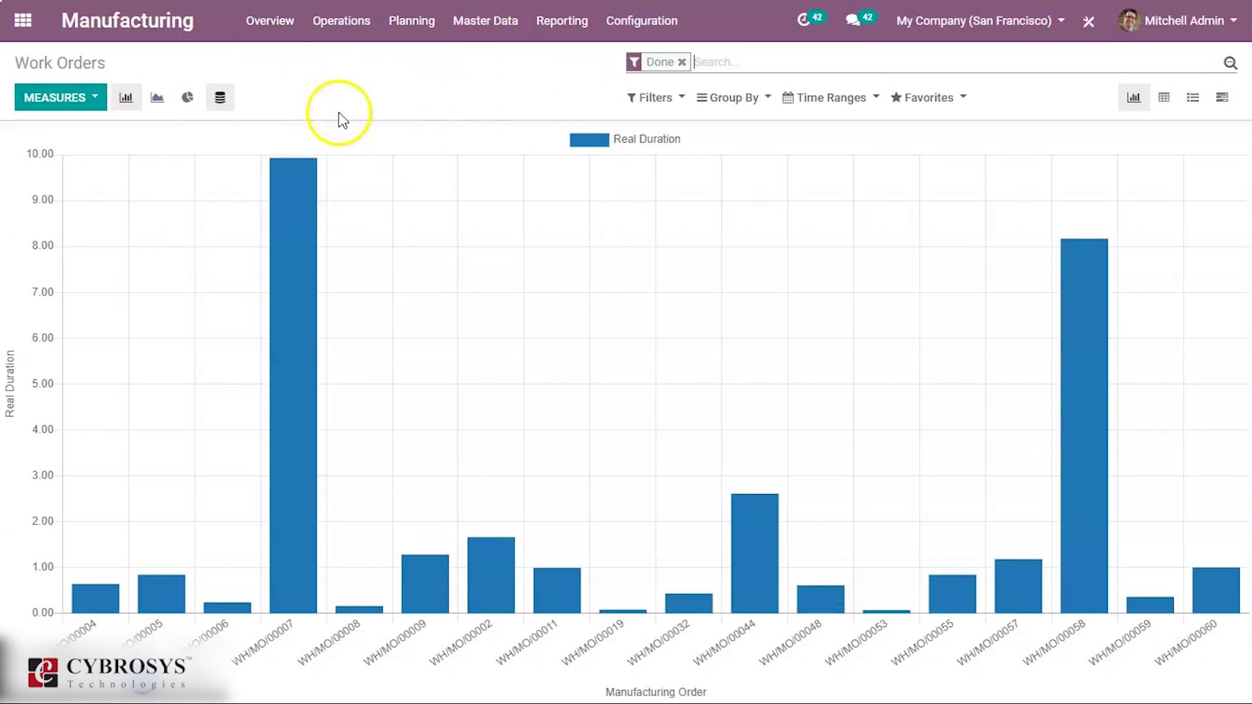
left_click(70, 101)
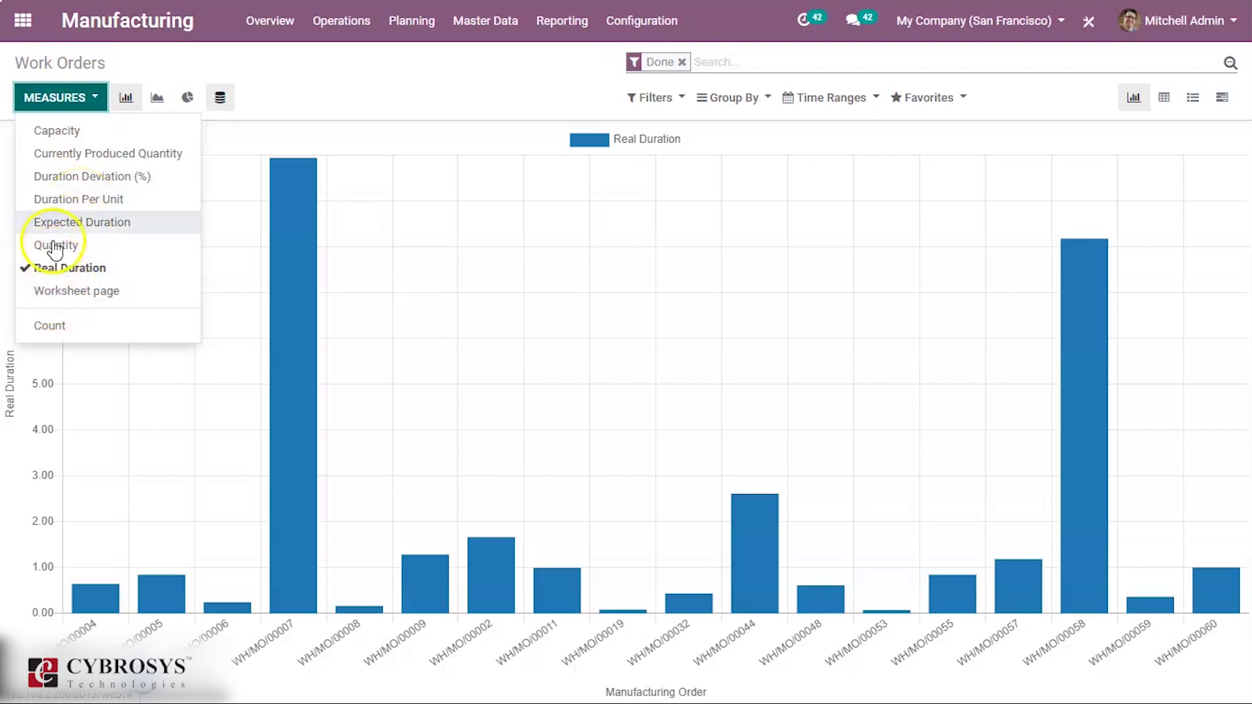
left_click(56, 133)
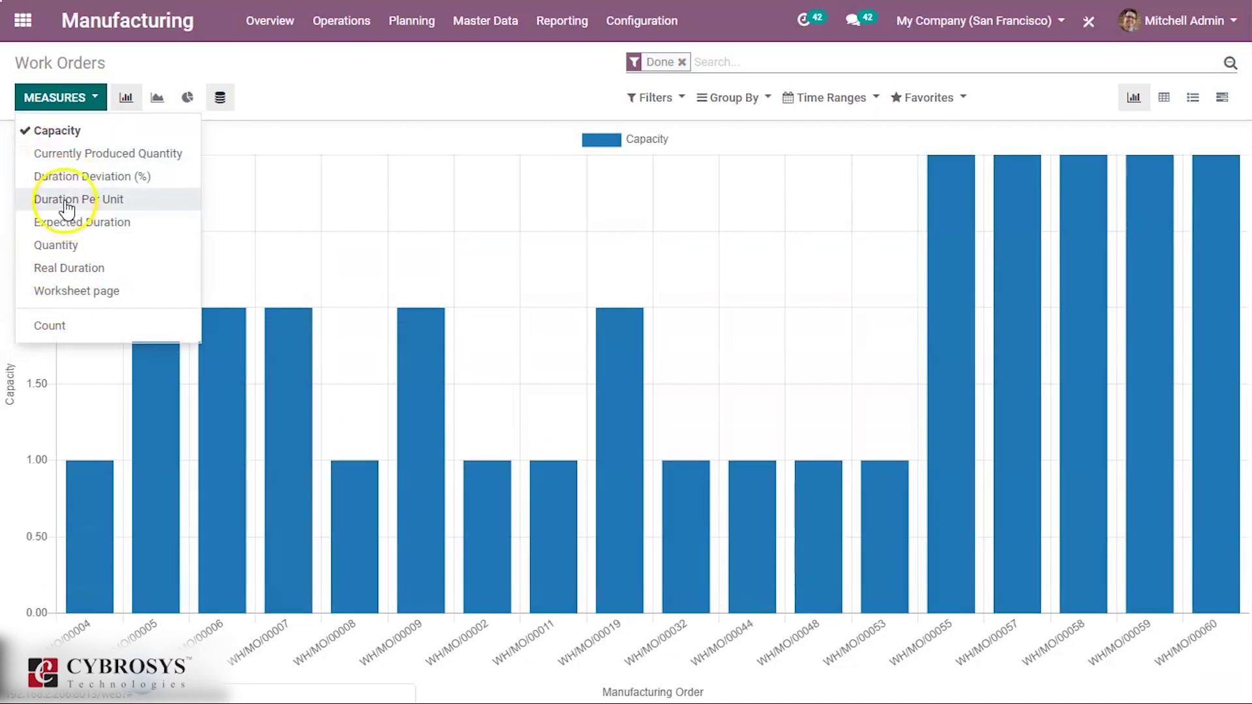
left_click(67, 207)
left_click(56, 246)
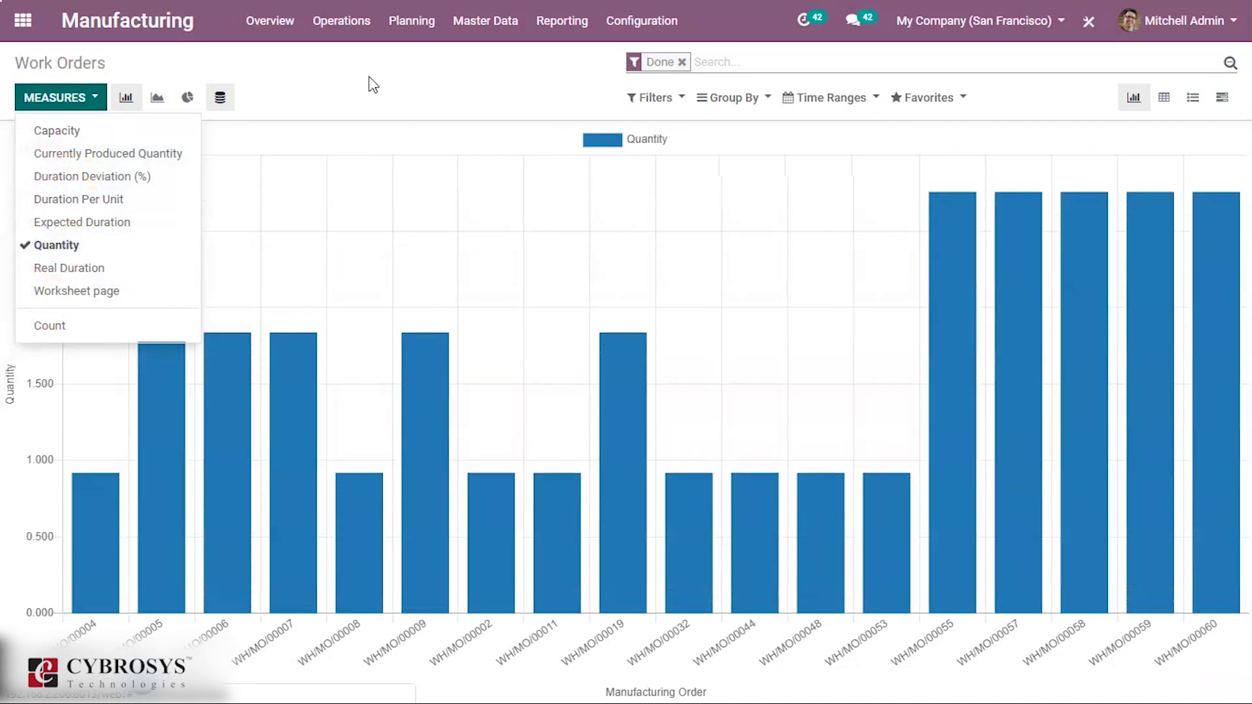
left_click(555, 23)
left_click(782, 70)
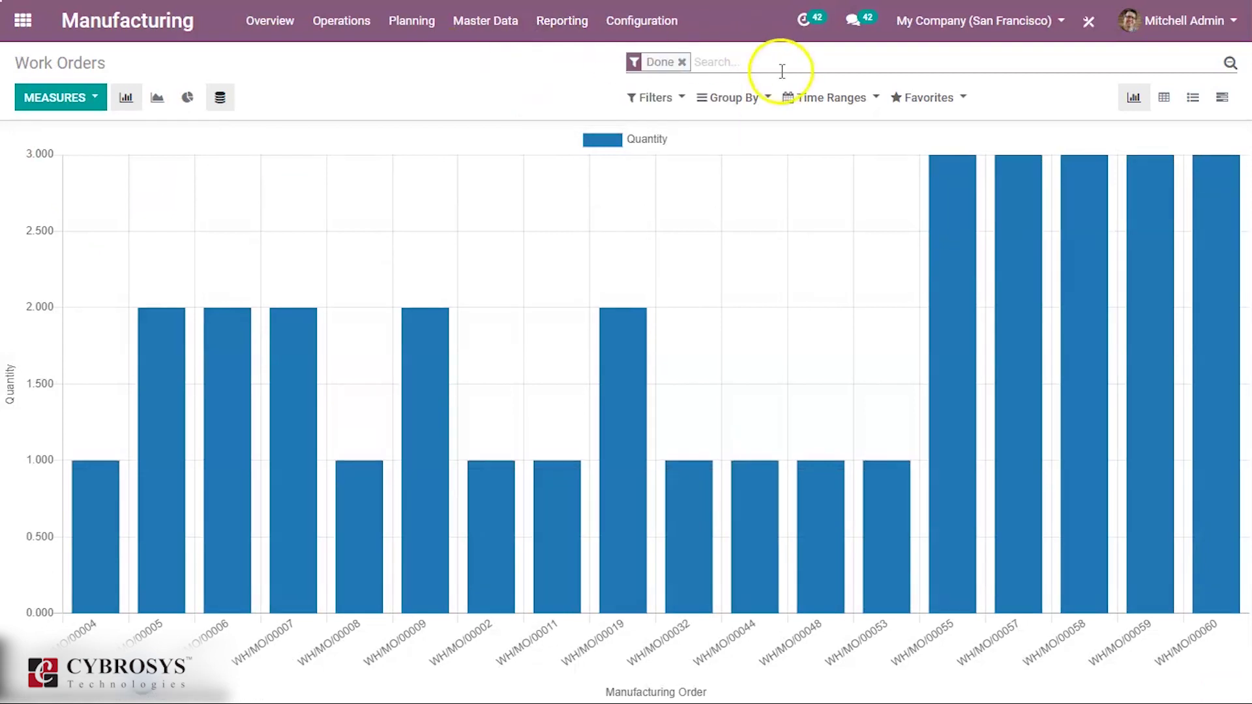
- Include Pending work orders alongside Done ones in the report filter, and open the time range options
left_click(667, 98)
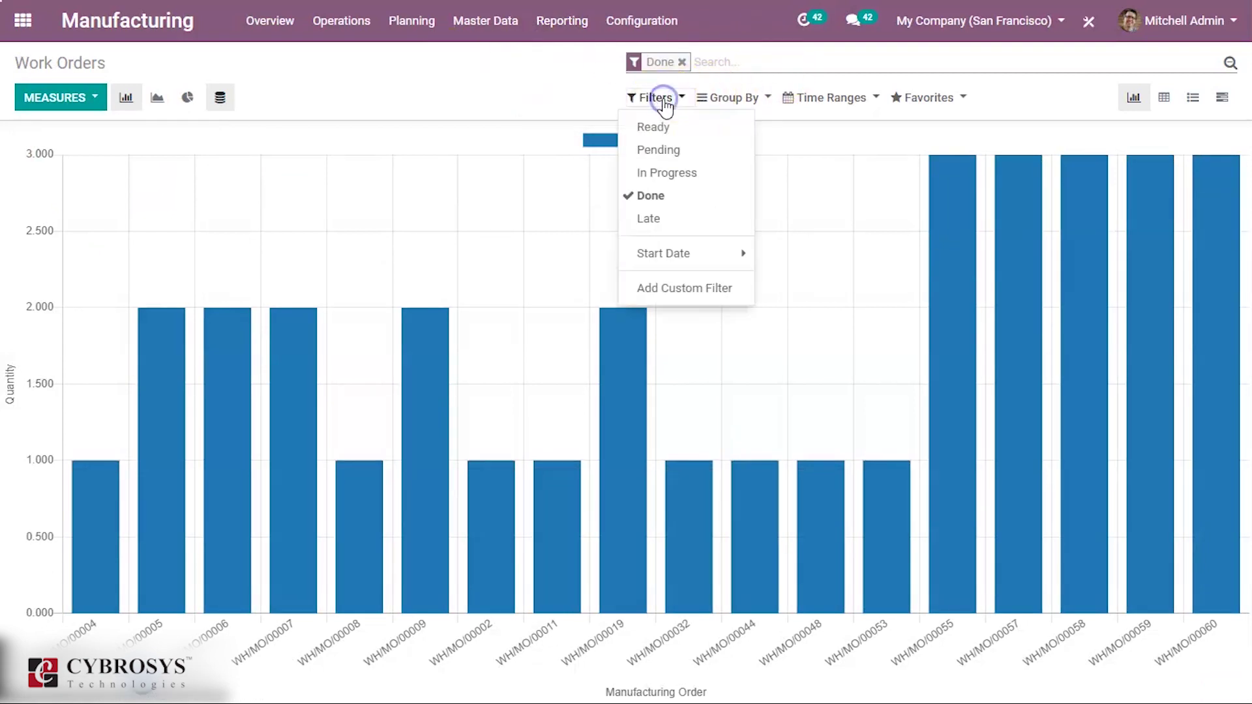
left_click(658, 154)
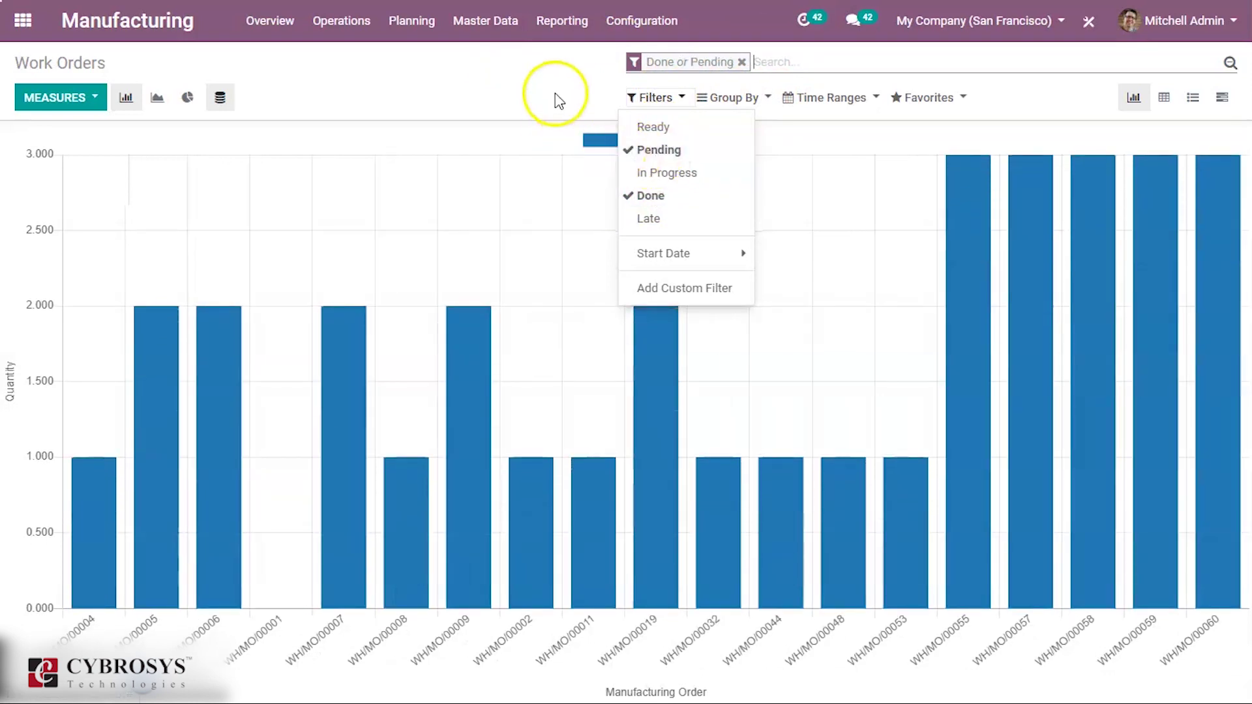
left_click(729, 103)
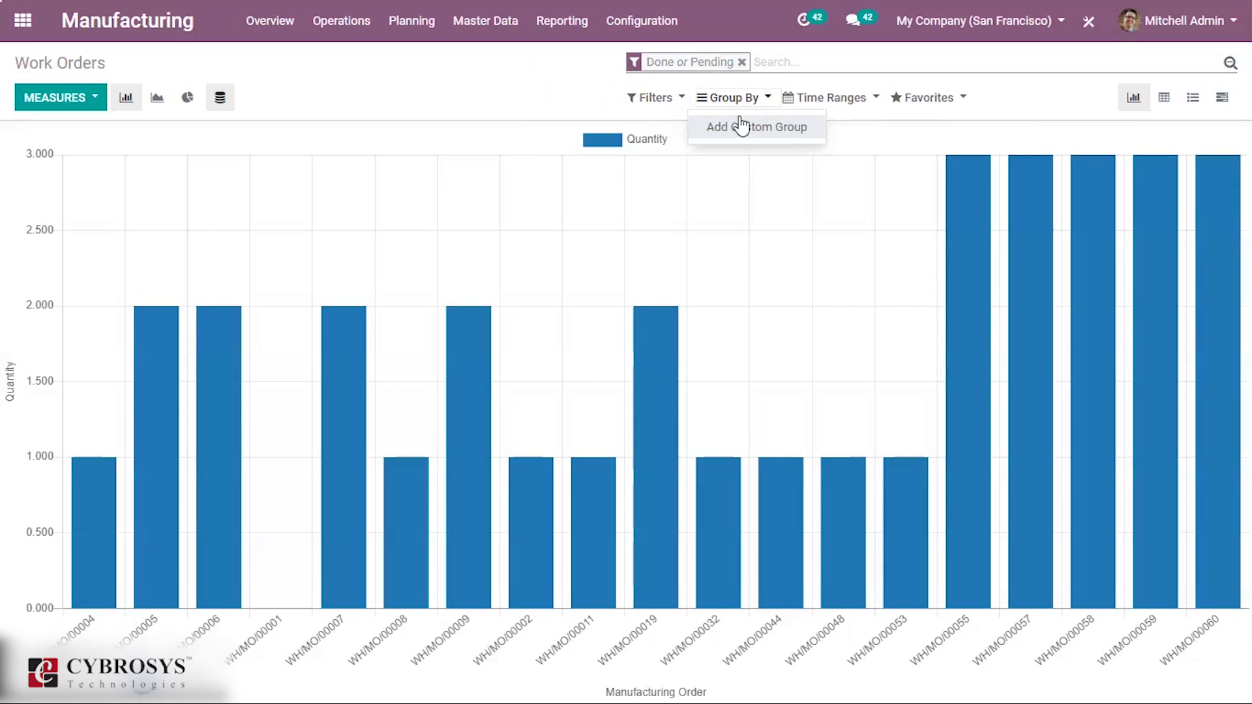
left_click(842, 98)
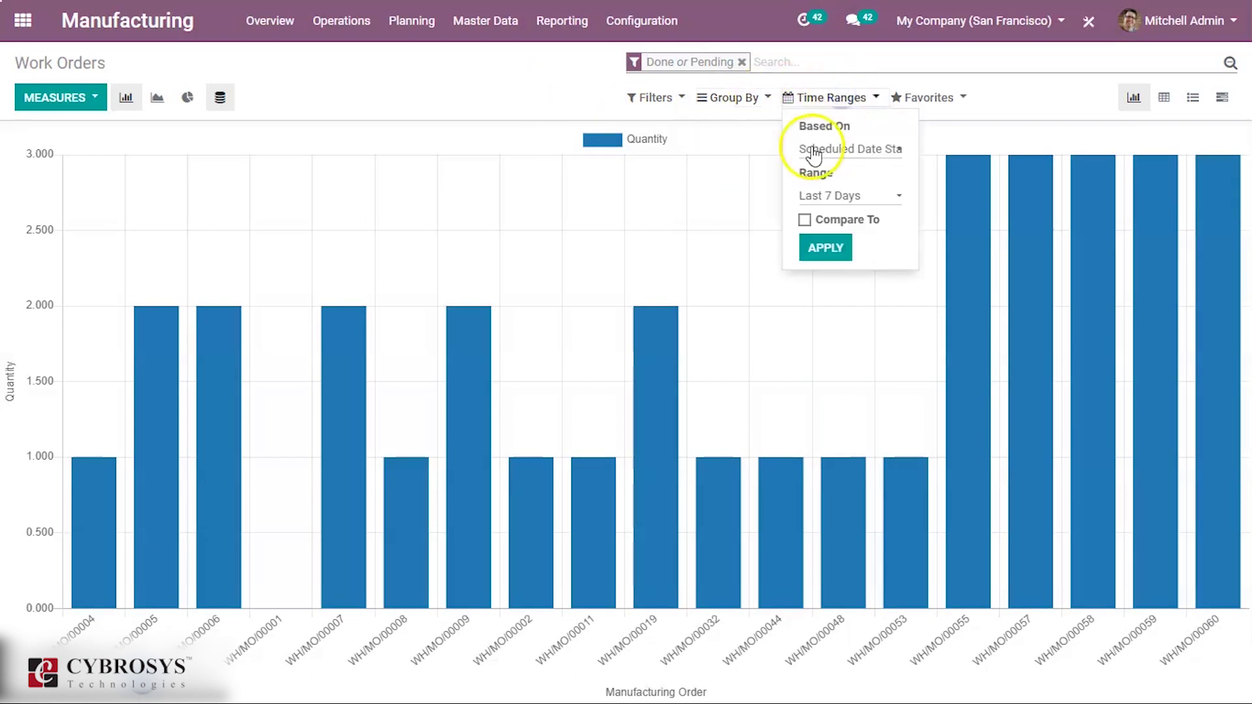
- Limit the work orders report to a Scheduled Date Start within the Last 5 Years
left_click(831, 196)
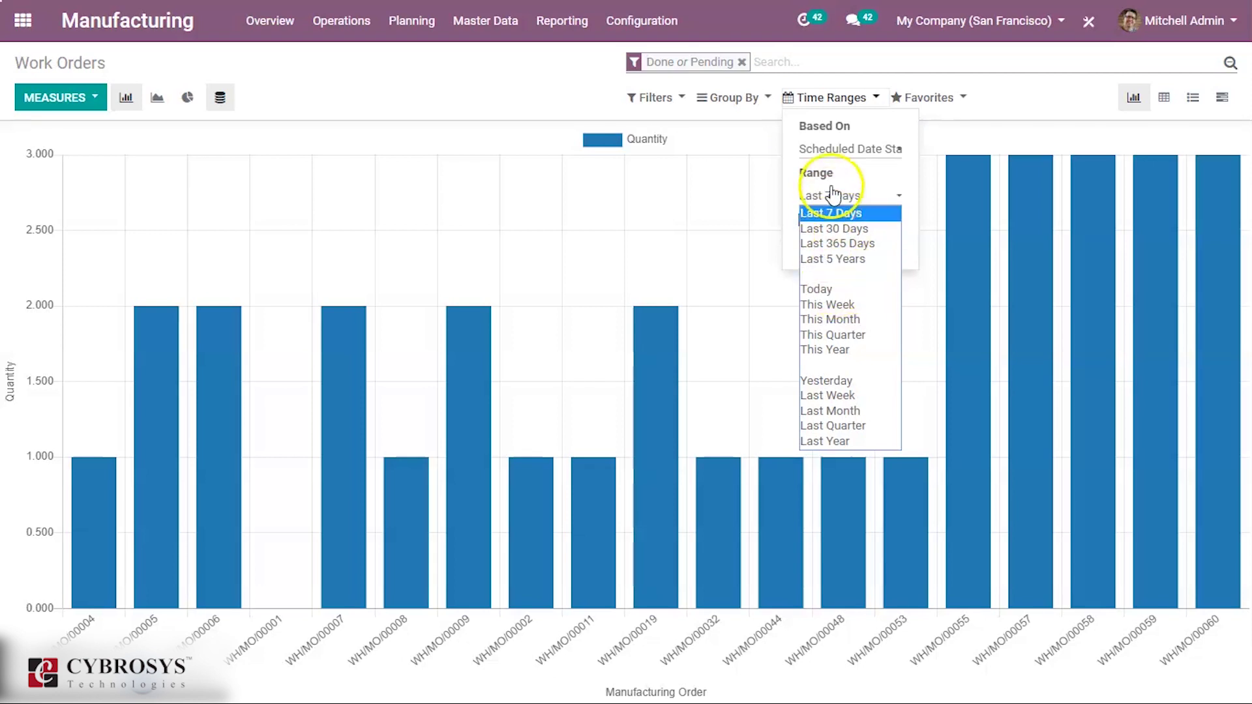
left_click(831, 258)
left_click(822, 251)
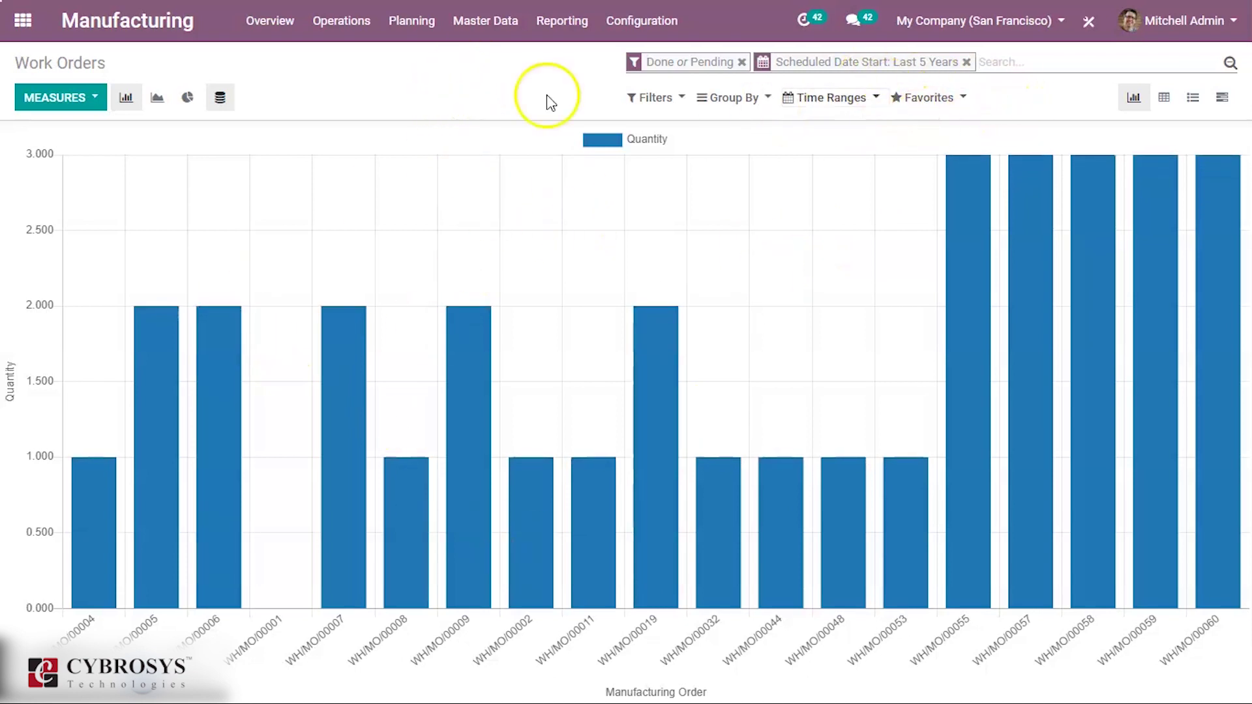
- View the filtered work orders as a pivot table, as a list and as a Gantt schedule
left_click(1166, 98)
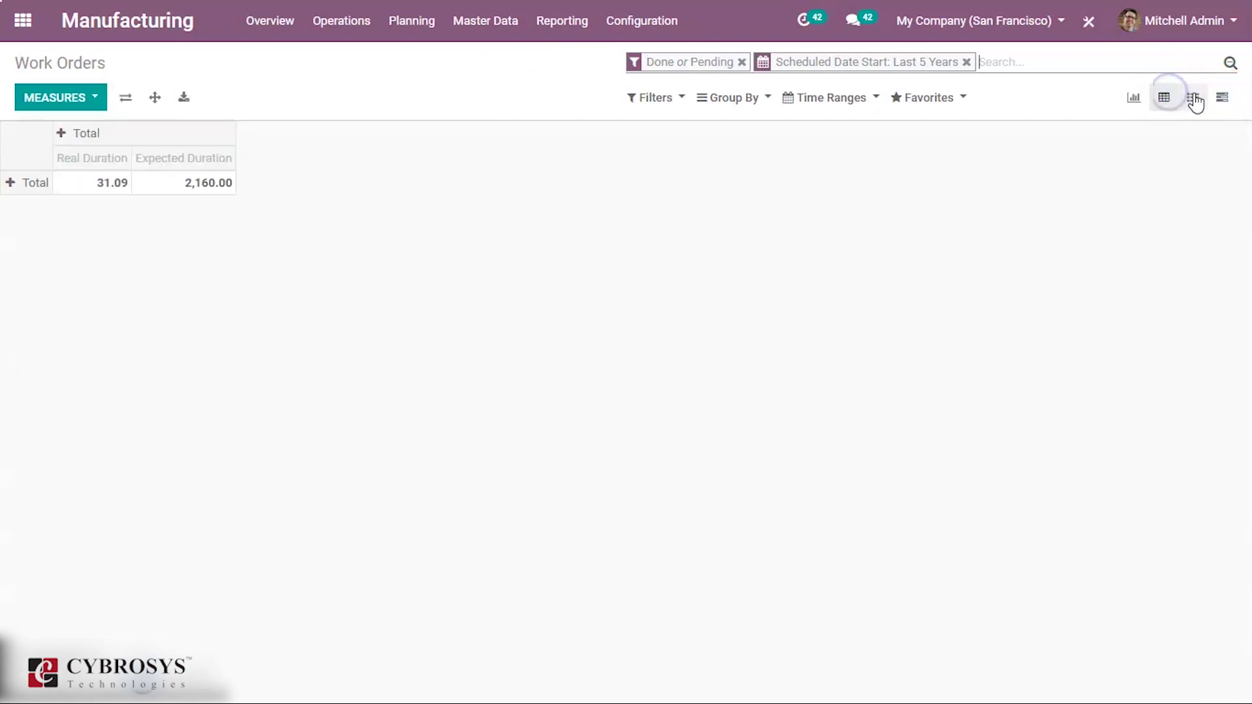
left_click(1194, 99)
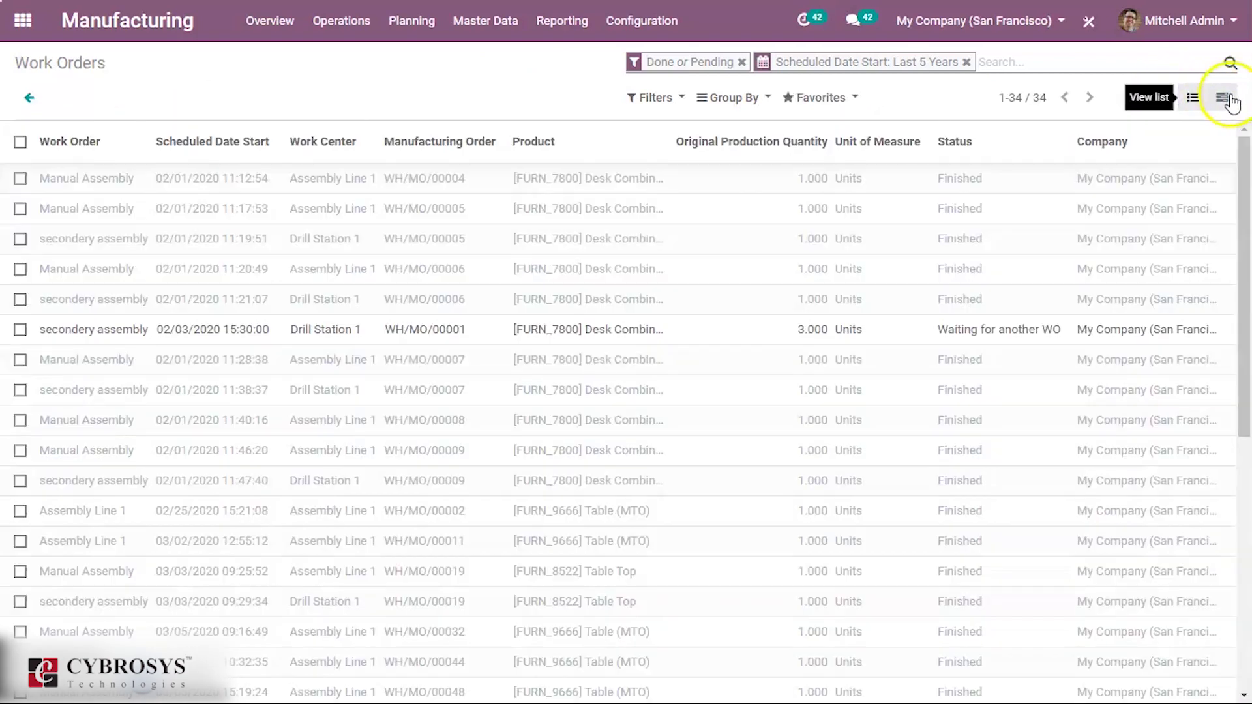
left_click(1222, 99)
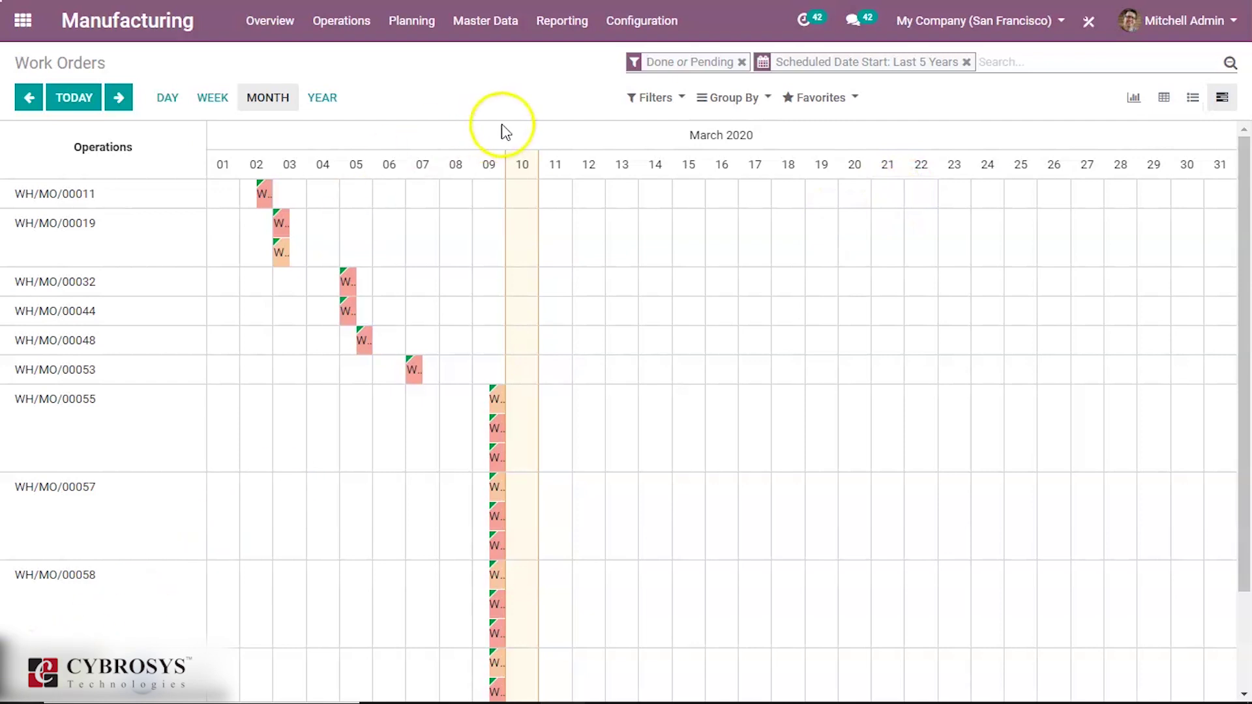
- Open the Overall Equipment Effectiveness report and view it as a pie chart, a pivot table and a list
left_click(560, 21)
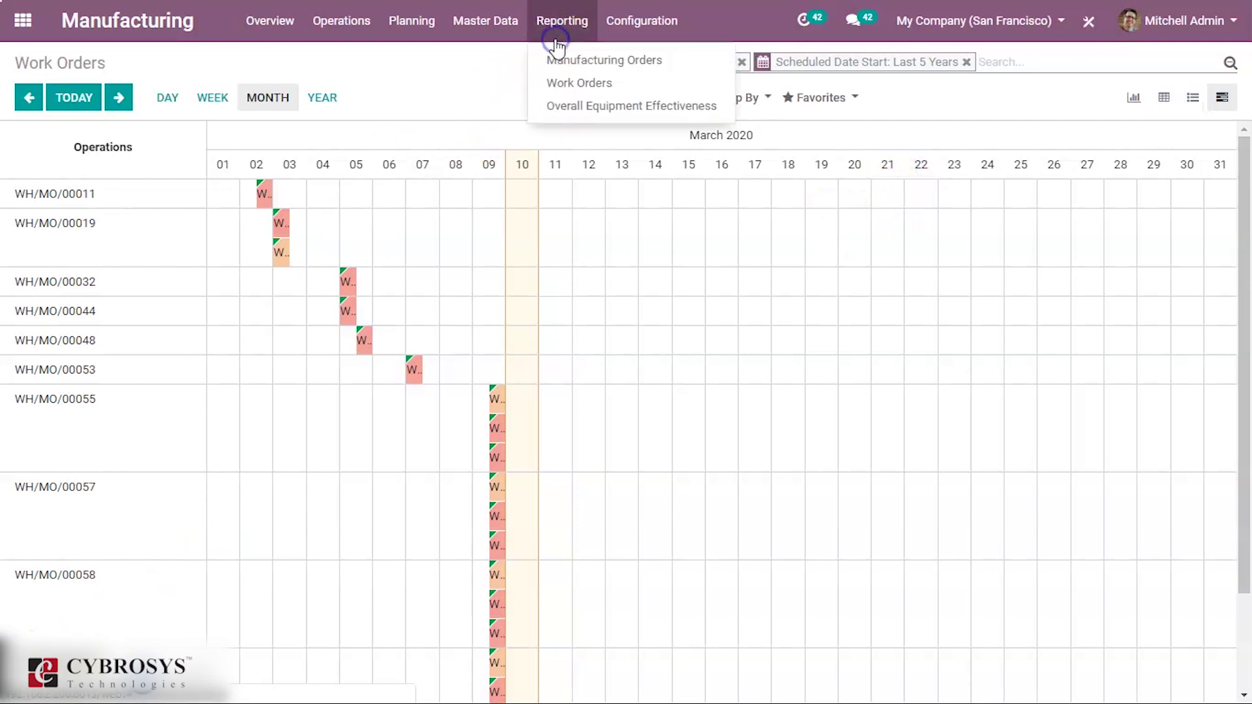
left_click(582, 108)
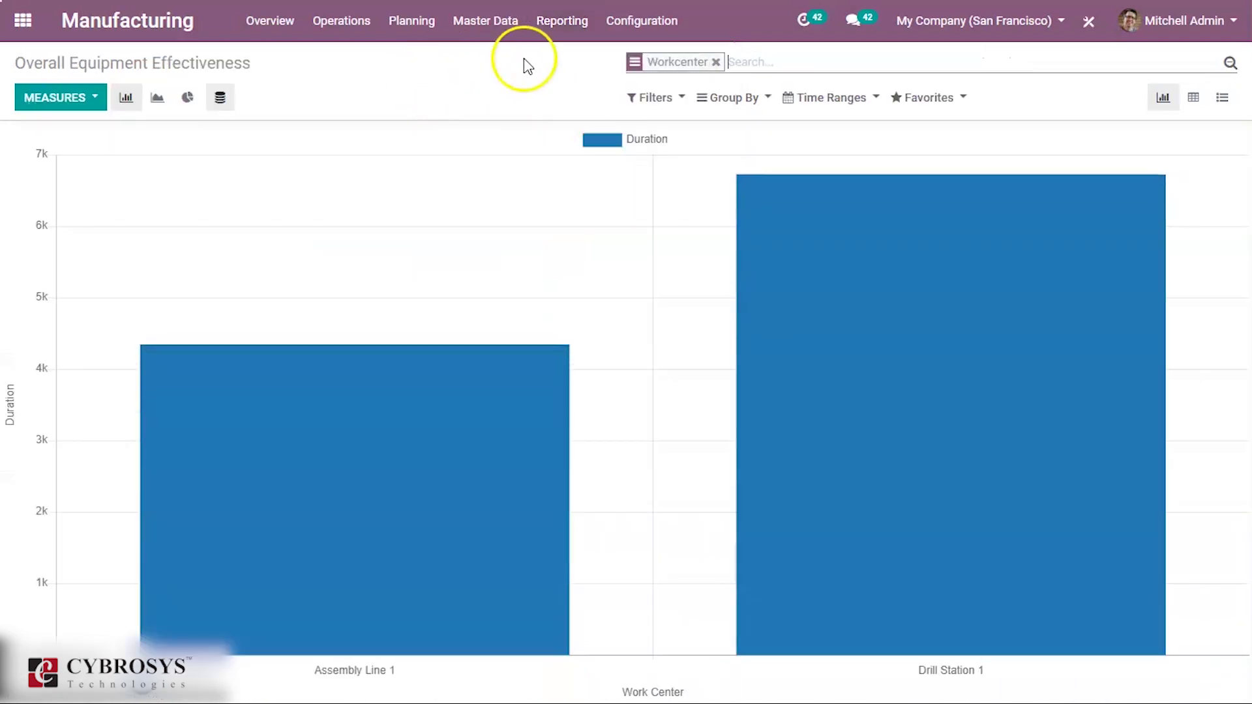
left_click(187, 99)
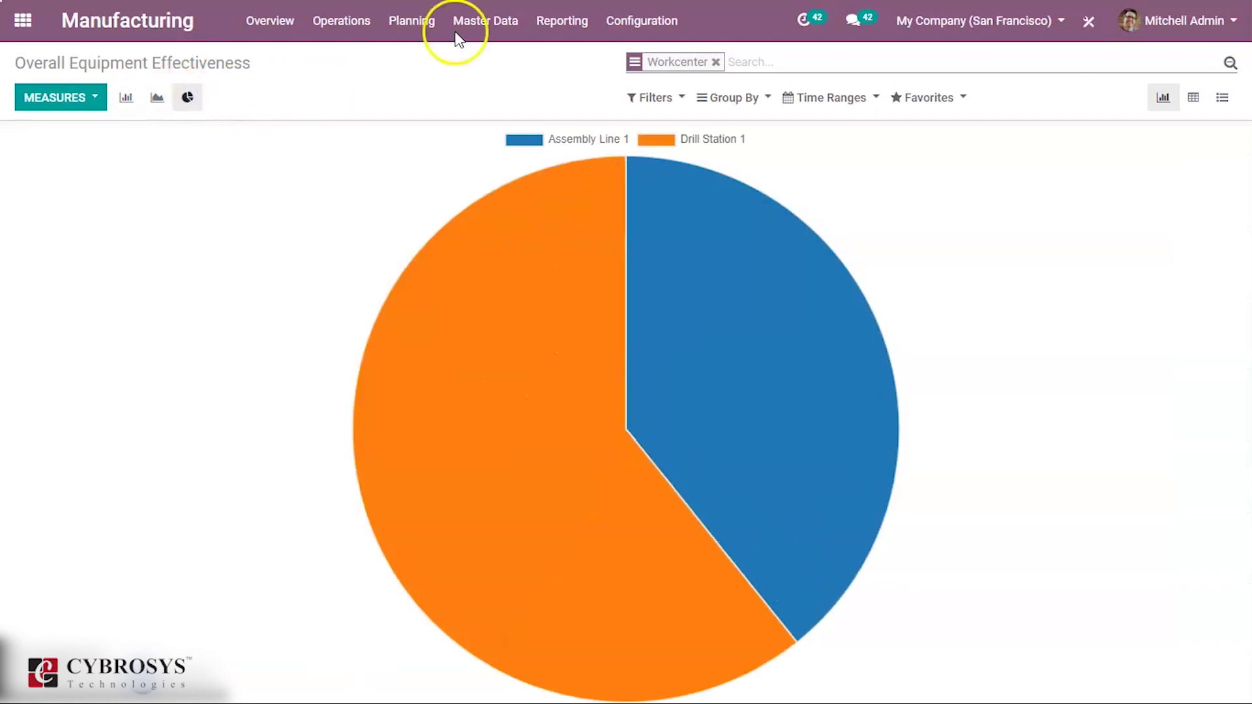
left_click(1196, 97)
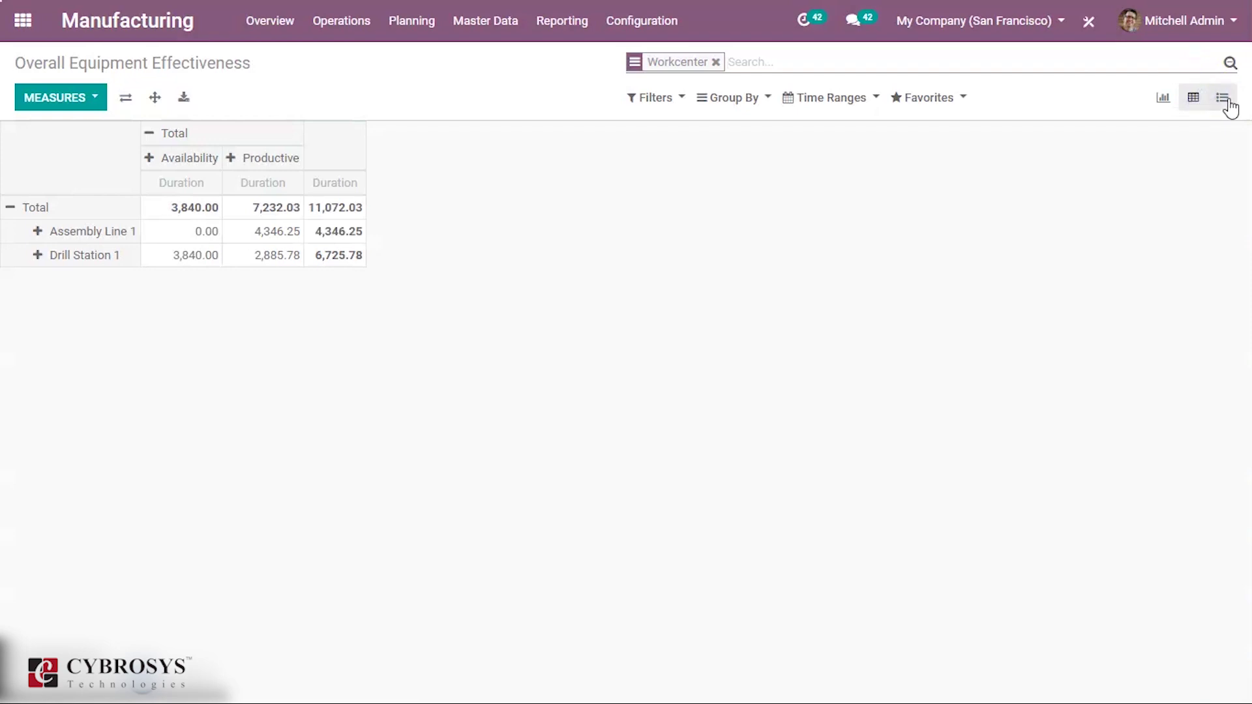
left_click(1222, 97)
left_click(559, 11)
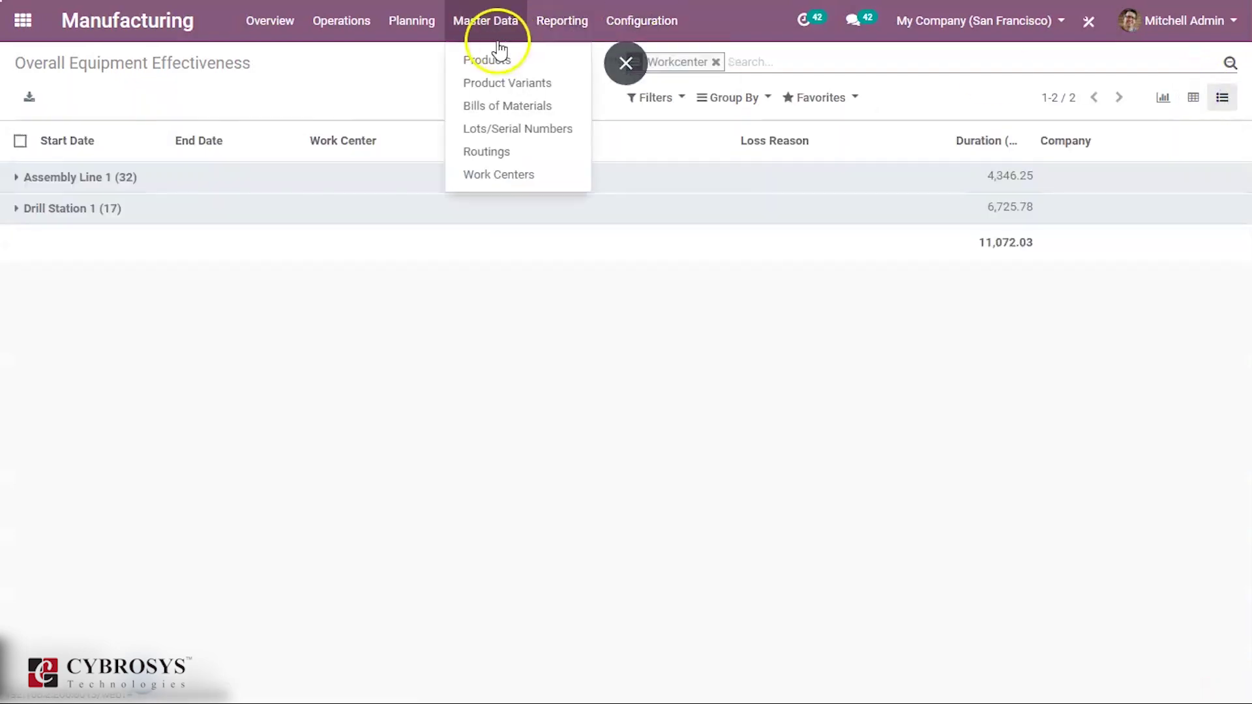
left_click(399, 95)
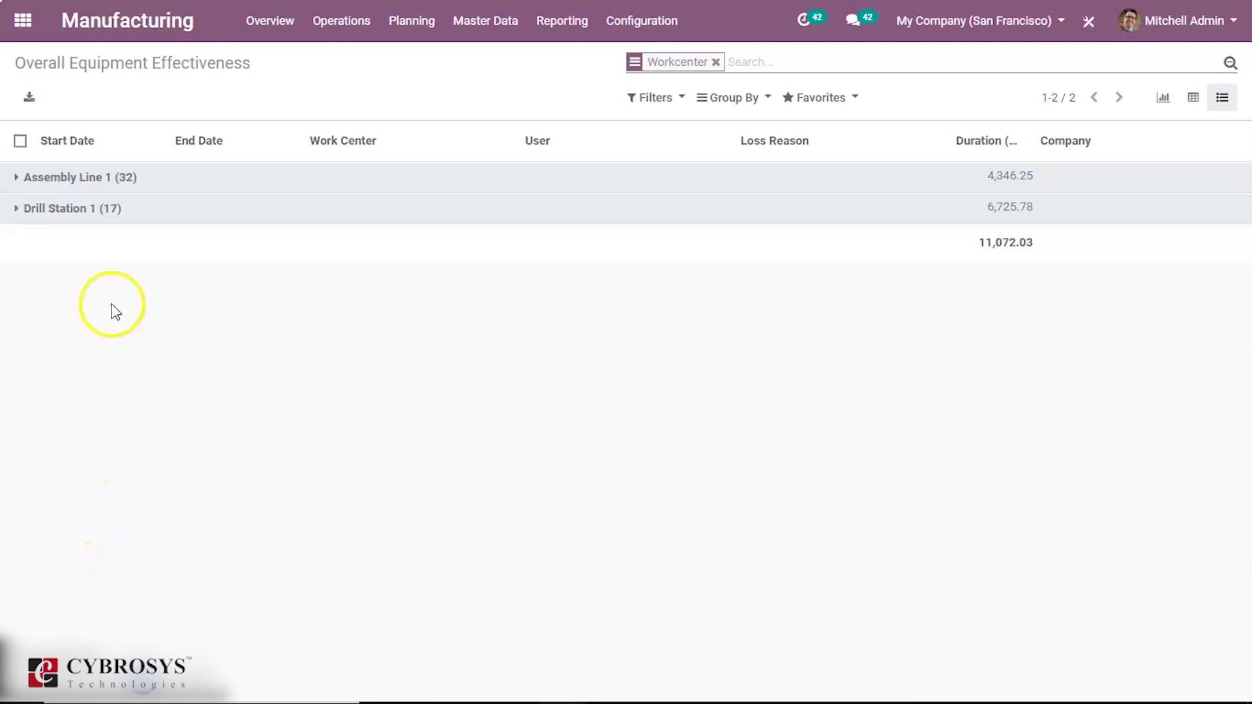
- Search the installed apps for "ma" and switch to the Maintenance app
left_click(23, 21)
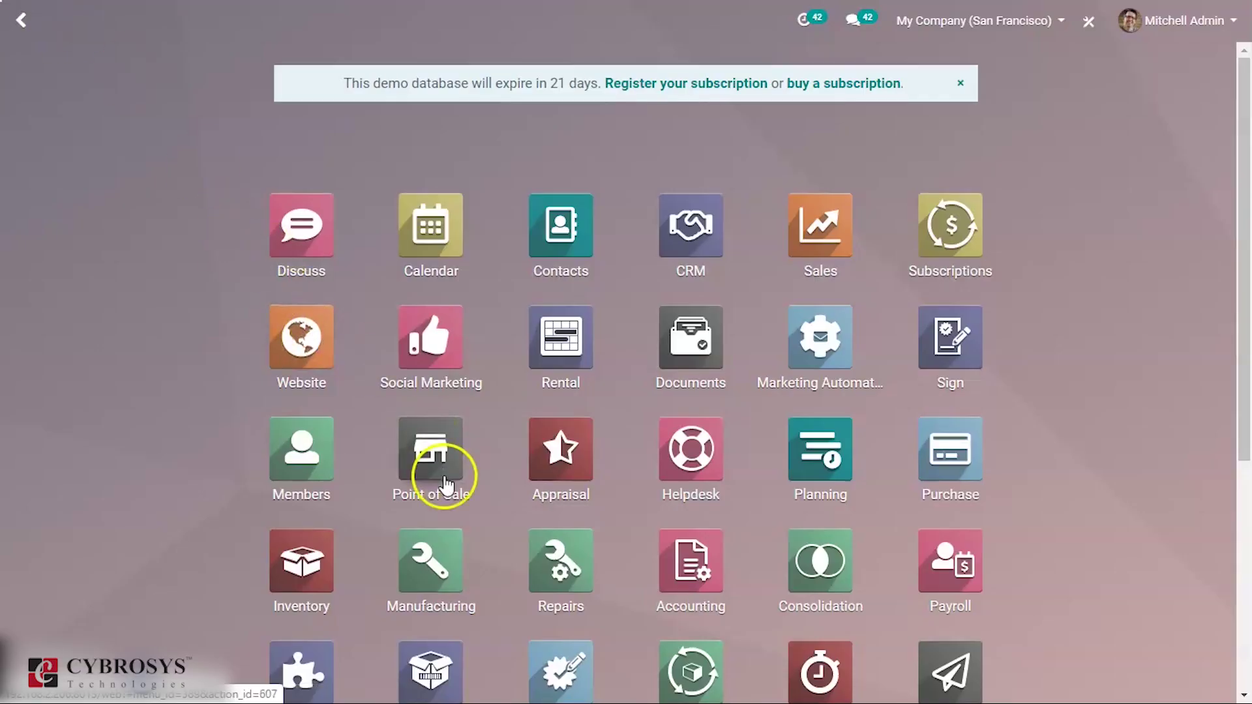
type("ma")
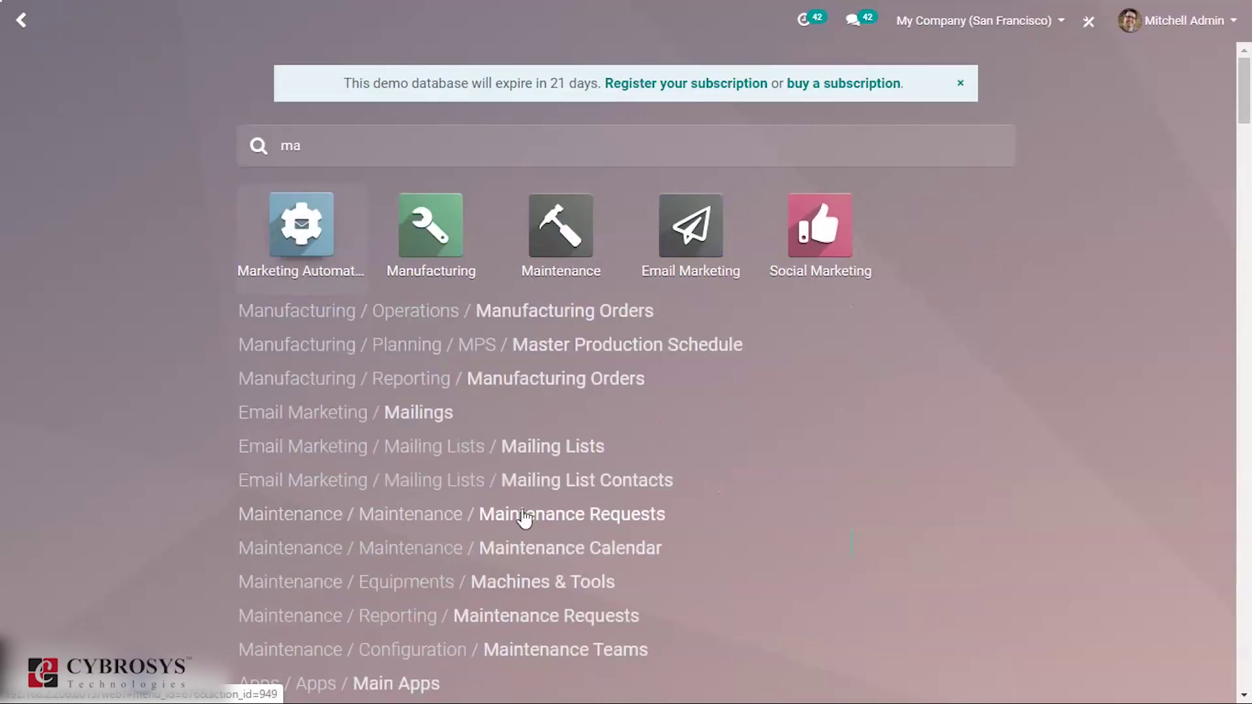
left_click(551, 254)
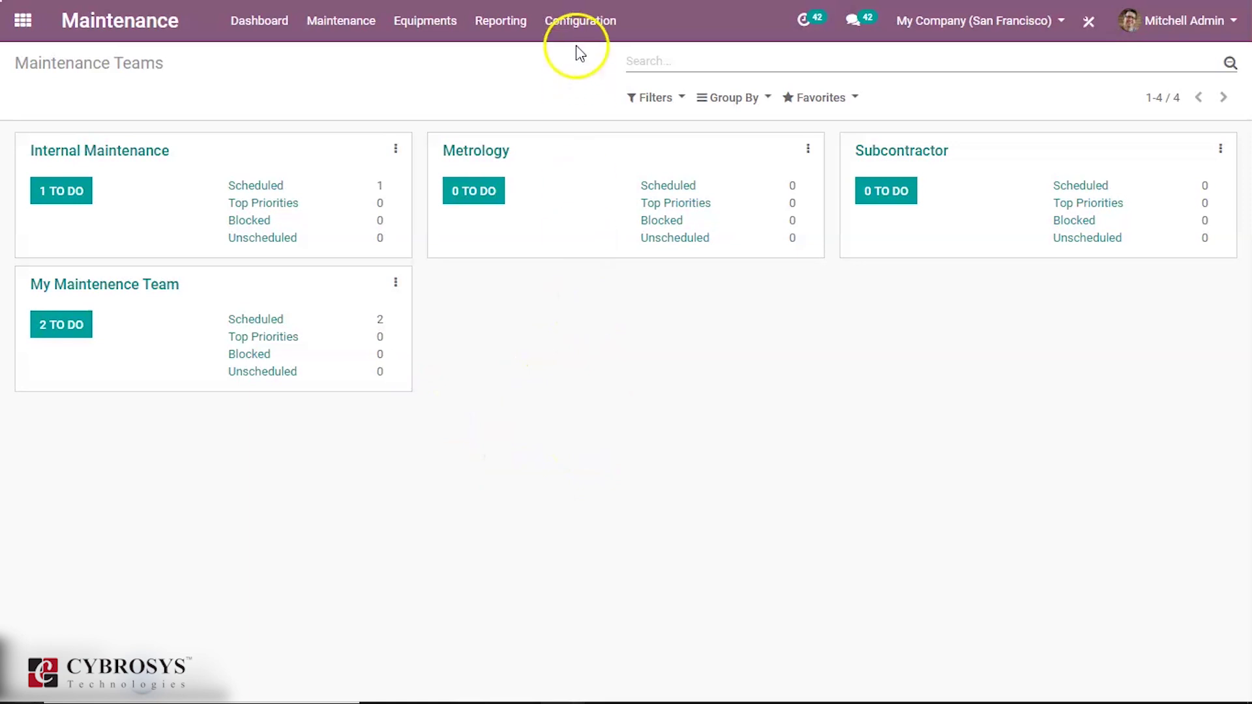
- Add a new maintenance team named "team foe maintenance" to the Maintenance Teams list
left_click(580, 26)
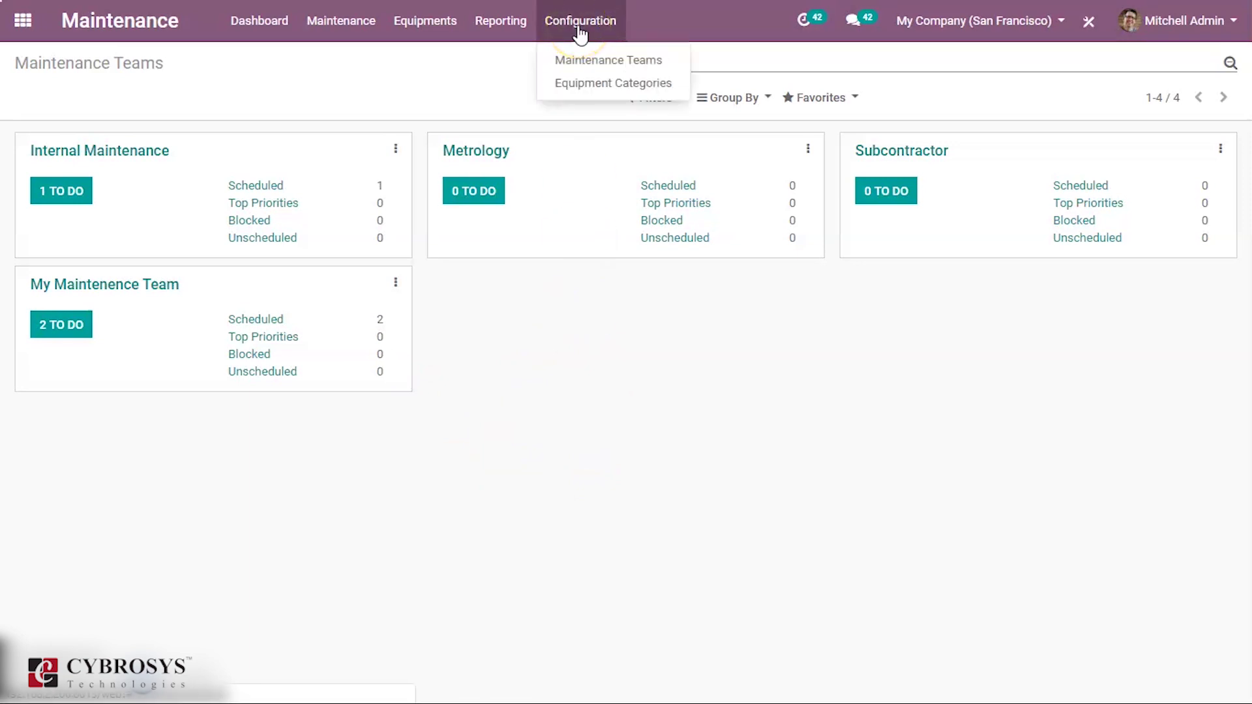
left_click(566, 65)
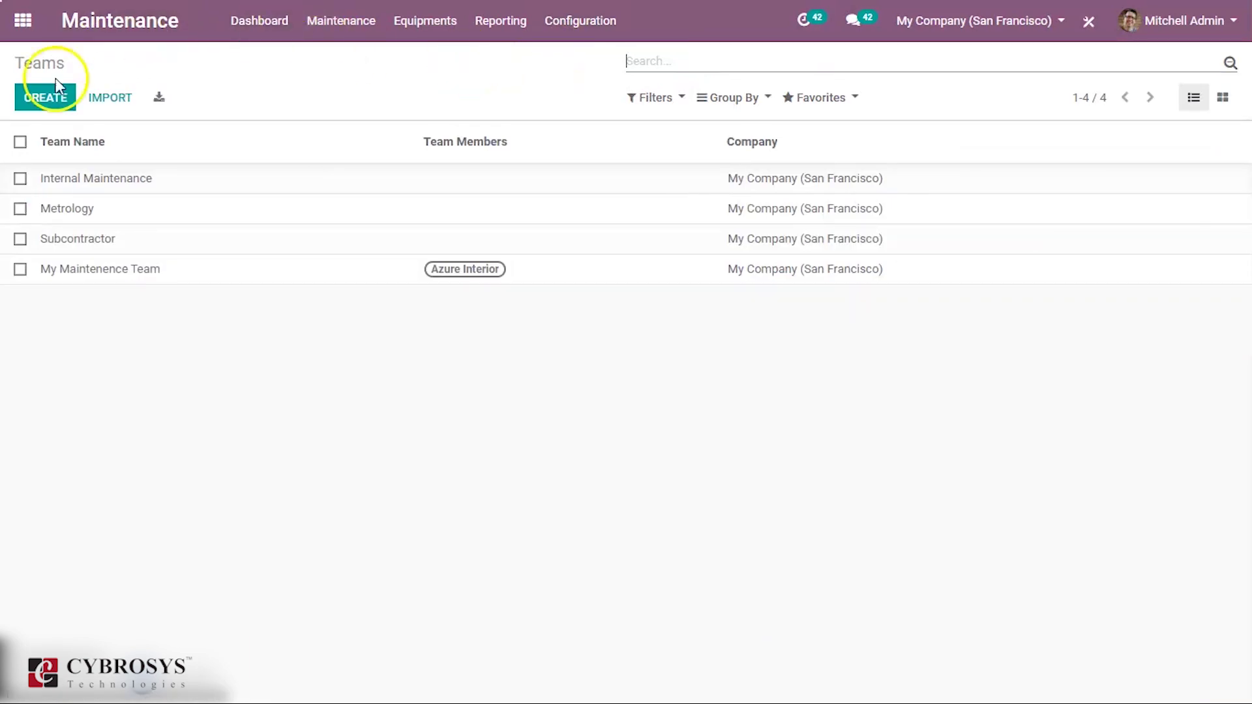
left_click(46, 100)
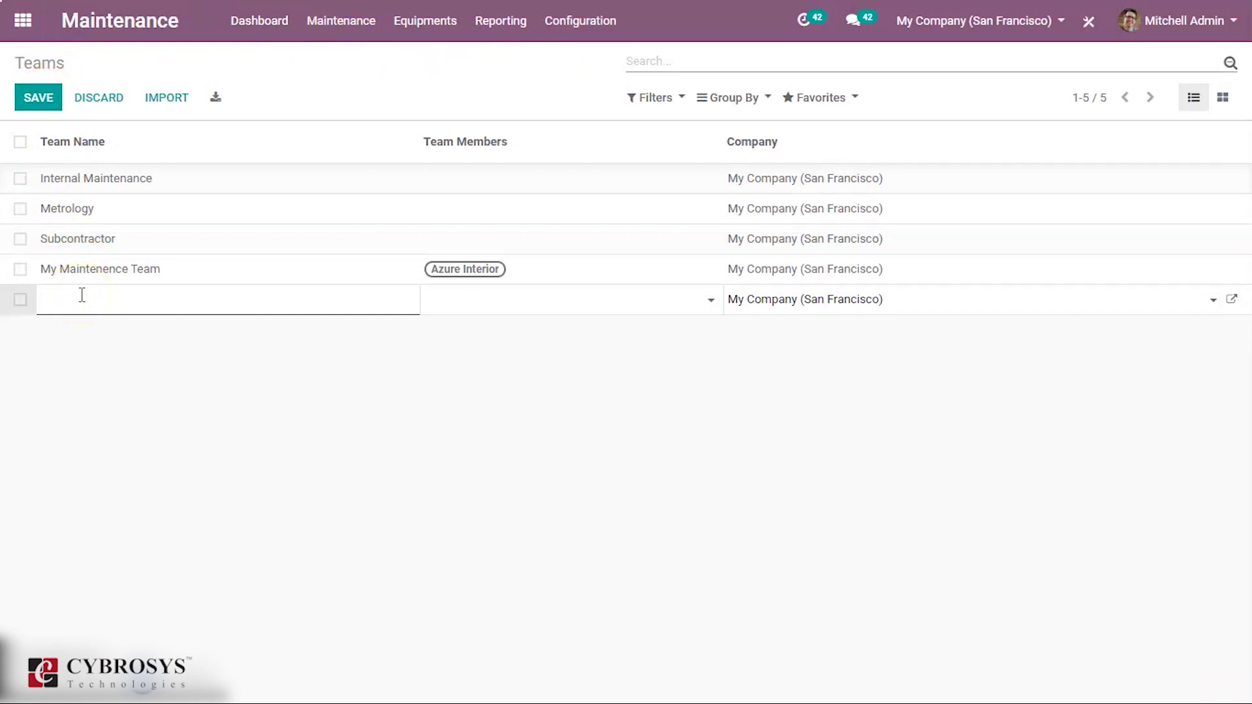
type("team foe maintenance")
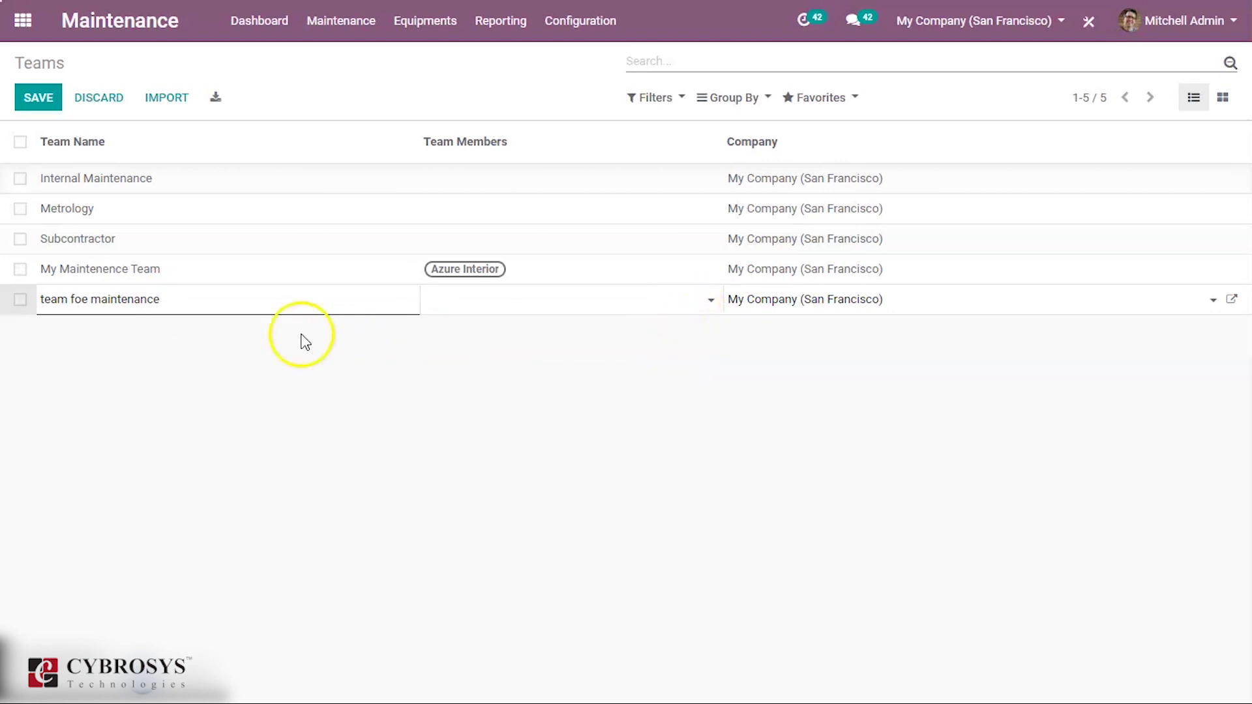
- Assign Azure Interior, the demo user and the admin user as members of the new team and save it
left_click(699, 307)
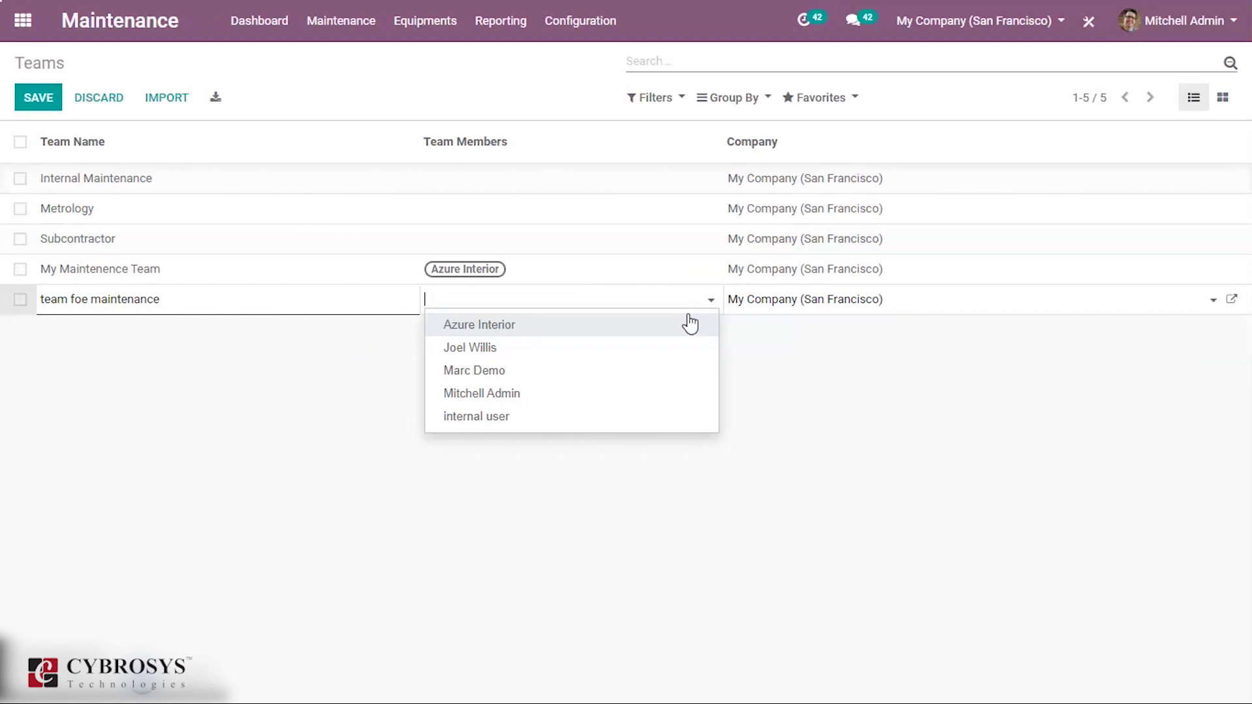
left_click(689, 322)
left_click(713, 306)
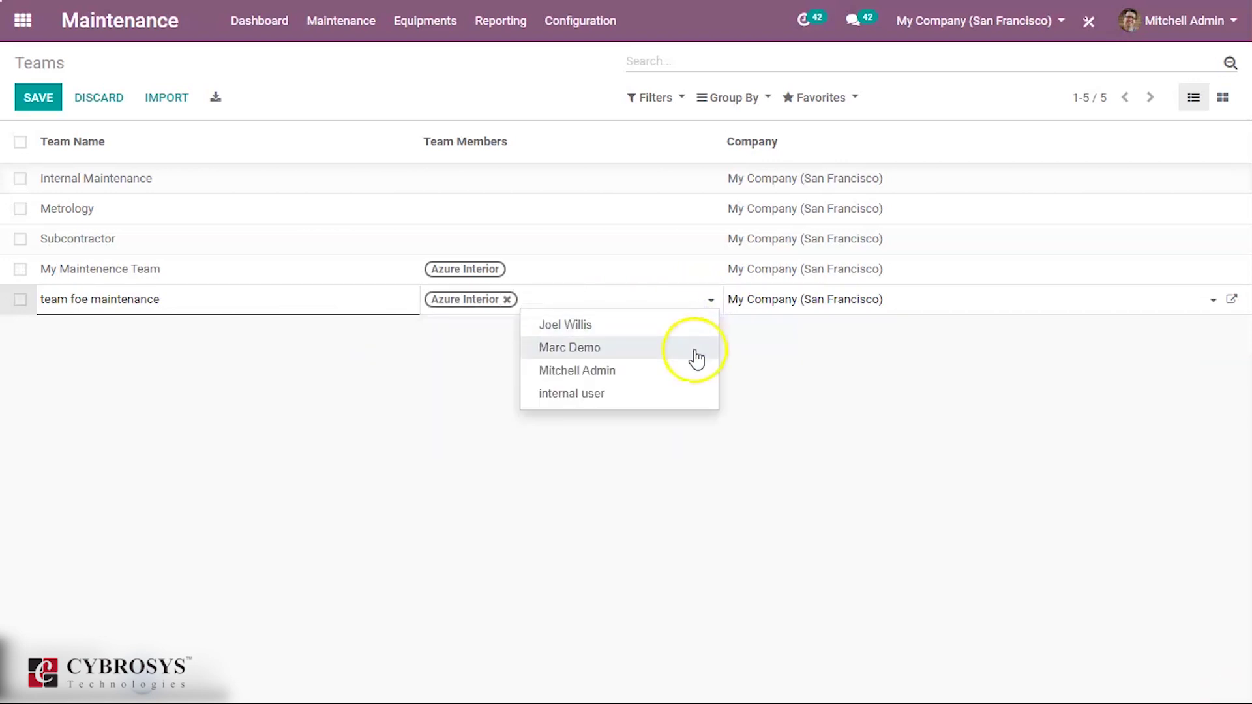
left_click(697, 355)
left_click(710, 307)
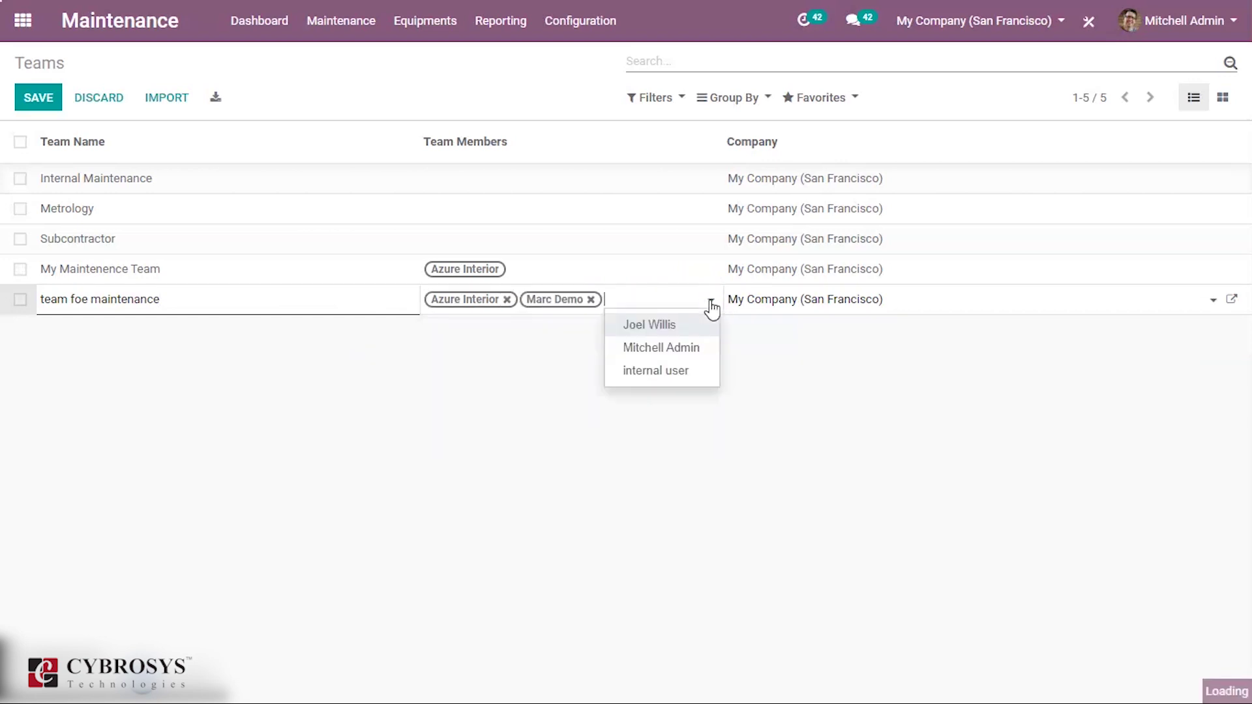
left_click(697, 356)
left_click(667, 462)
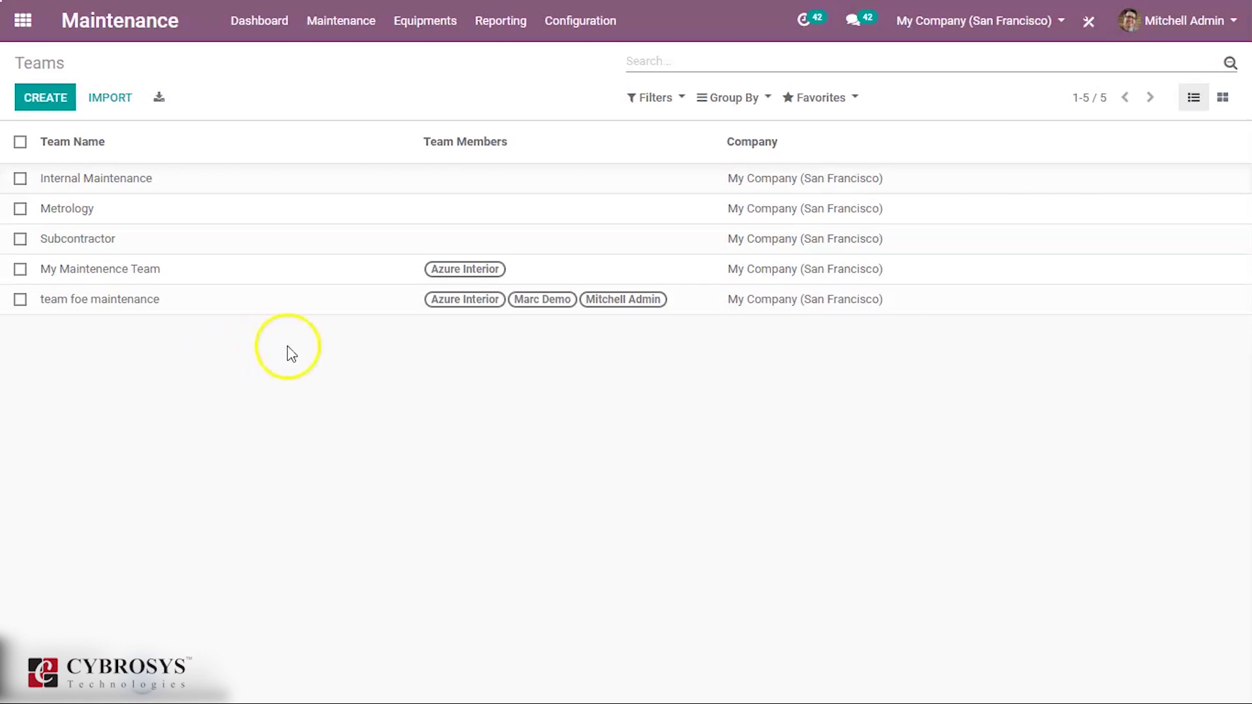
- Create an equipment category named "construction tool" with the default responsible and company, and save it
left_click(586, 25)
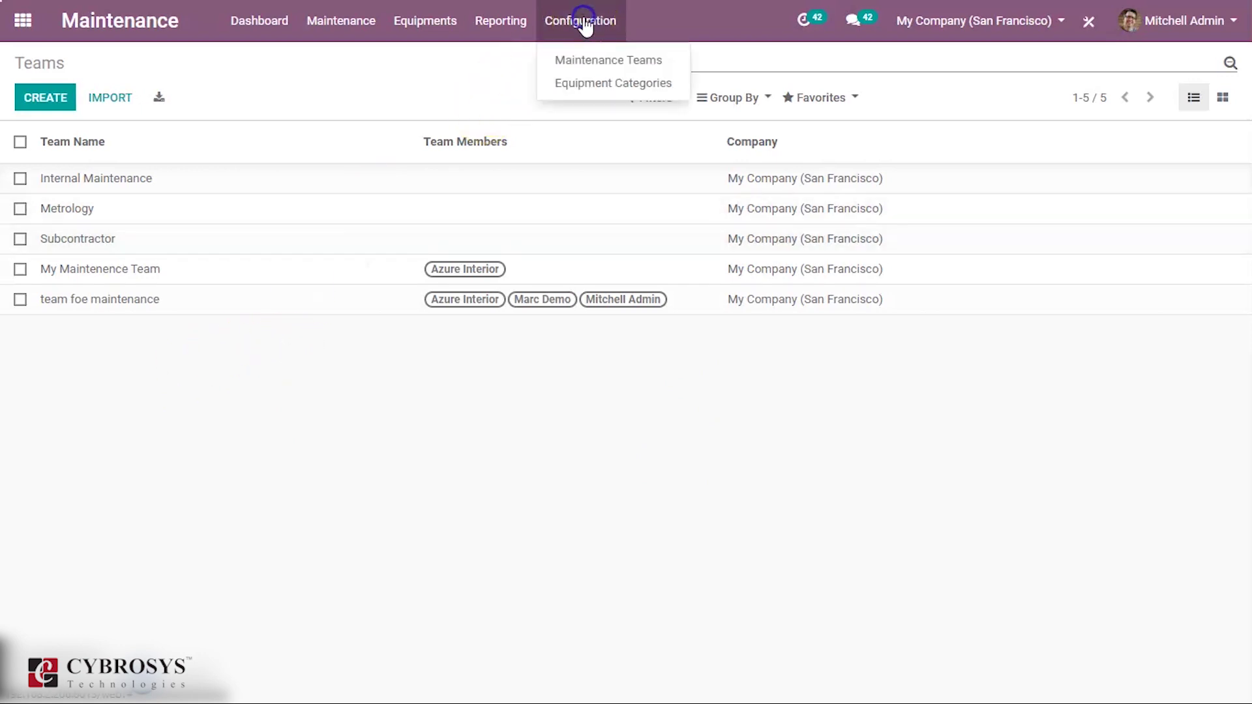
left_click(569, 84)
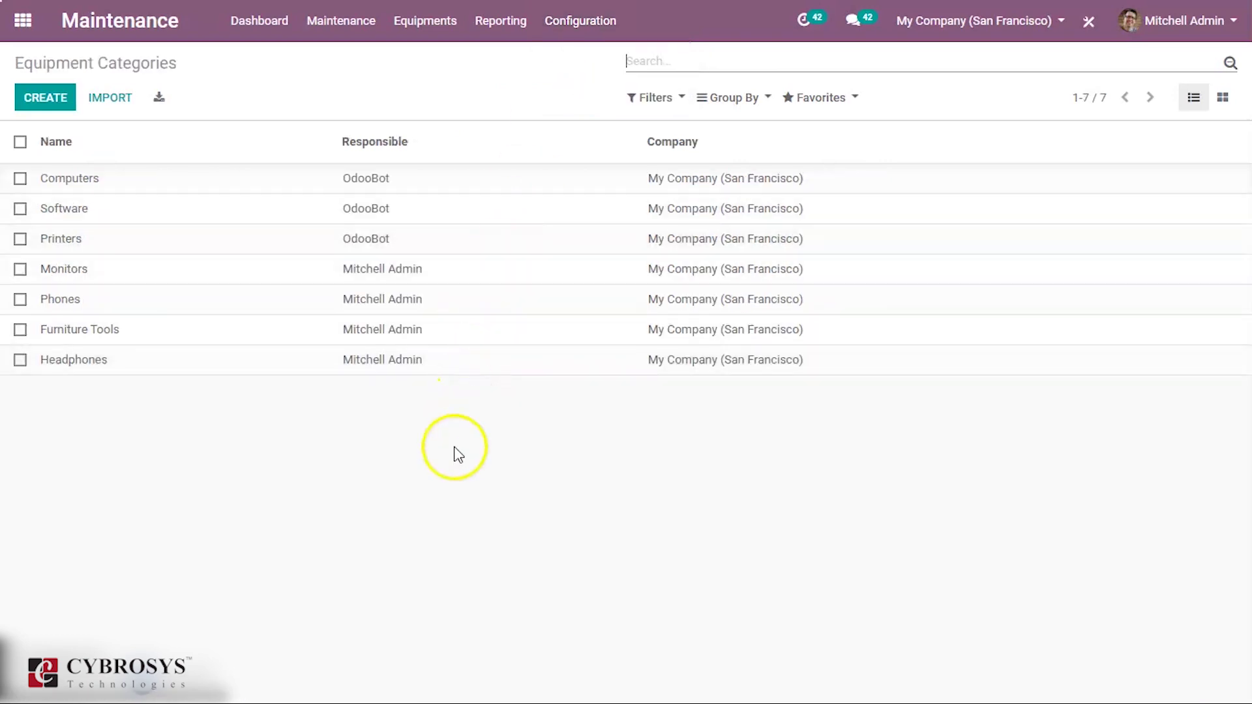
left_click(63, 106)
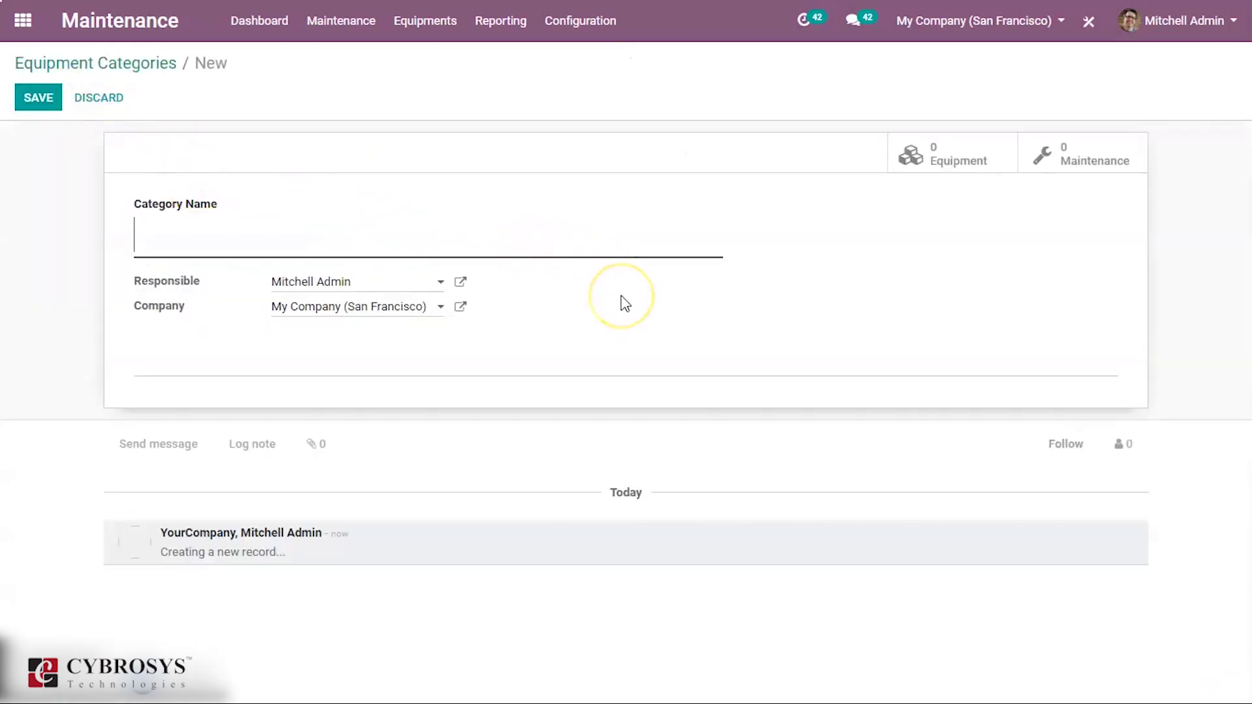
left_click(597, 245)
type("con")
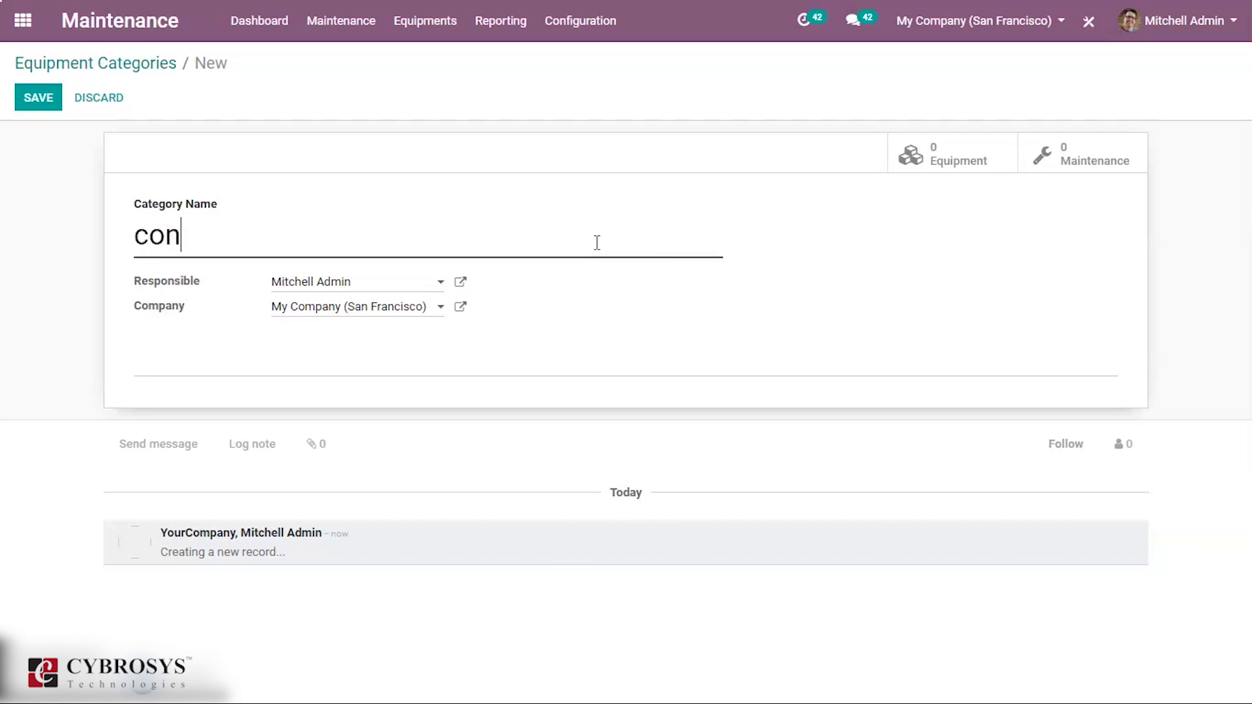
type("struction tool")
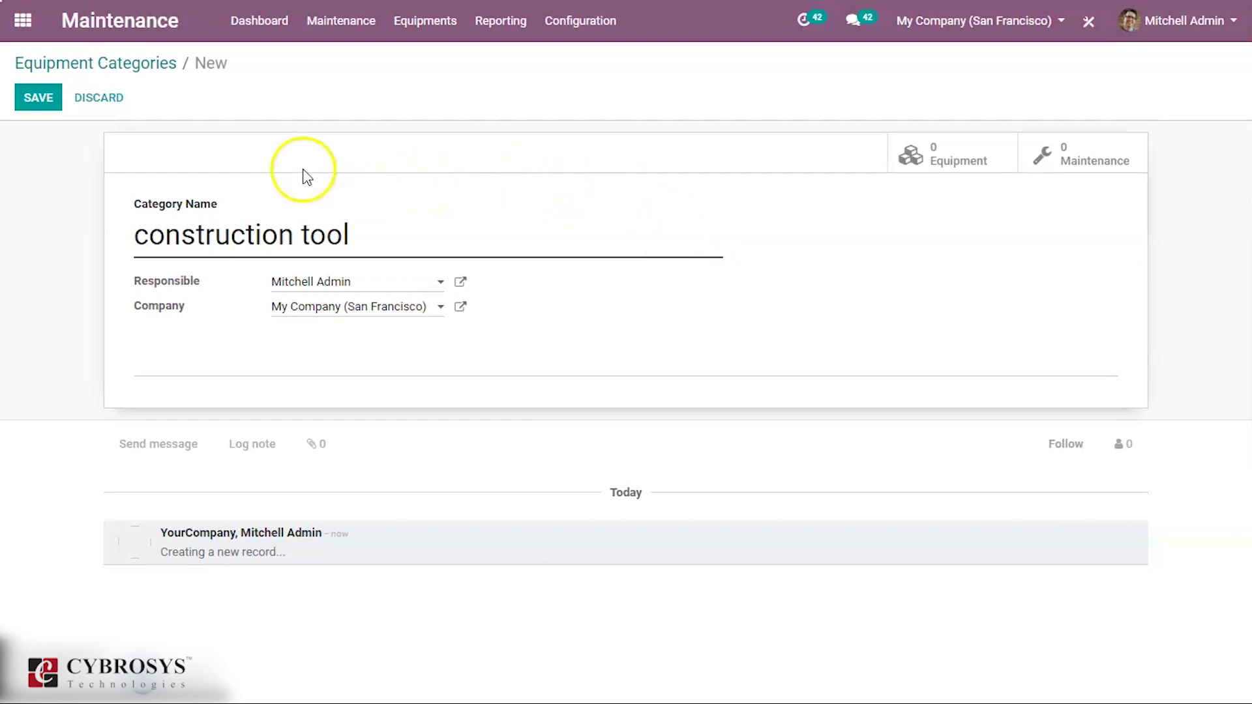
left_click(40, 104)
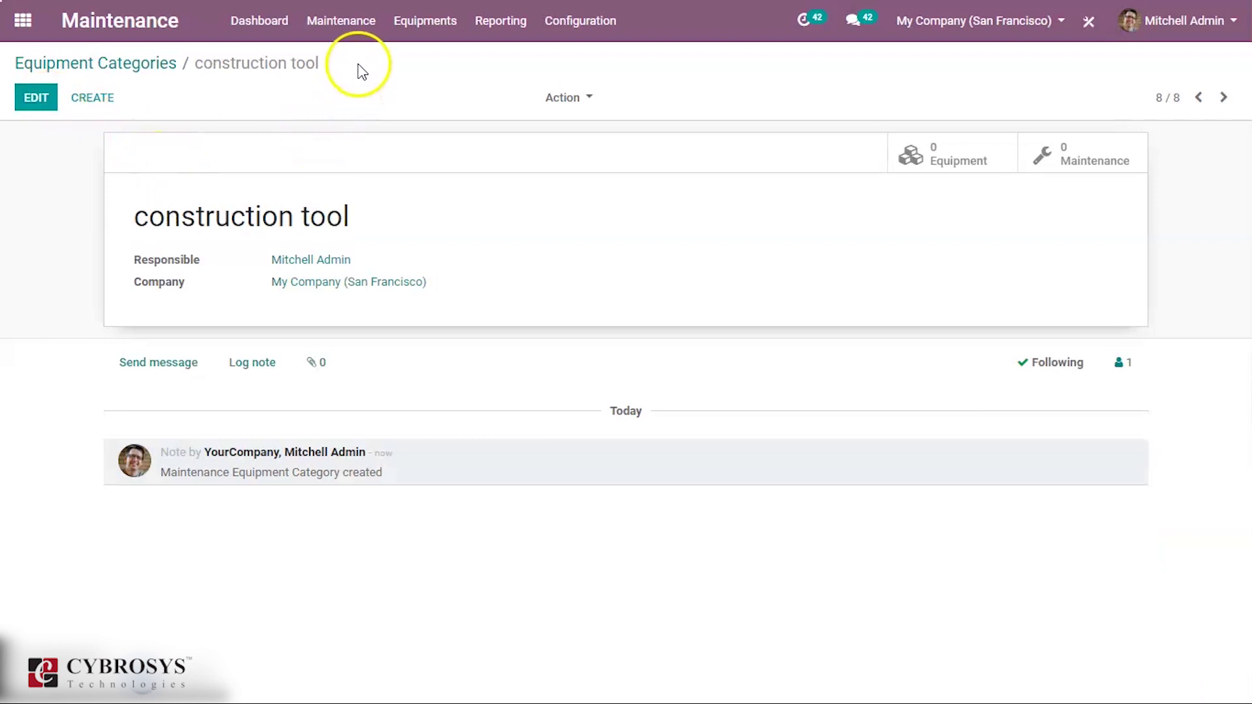
- Open the maintenance requests board, view a blank new request form and return to the board
left_click(352, 34)
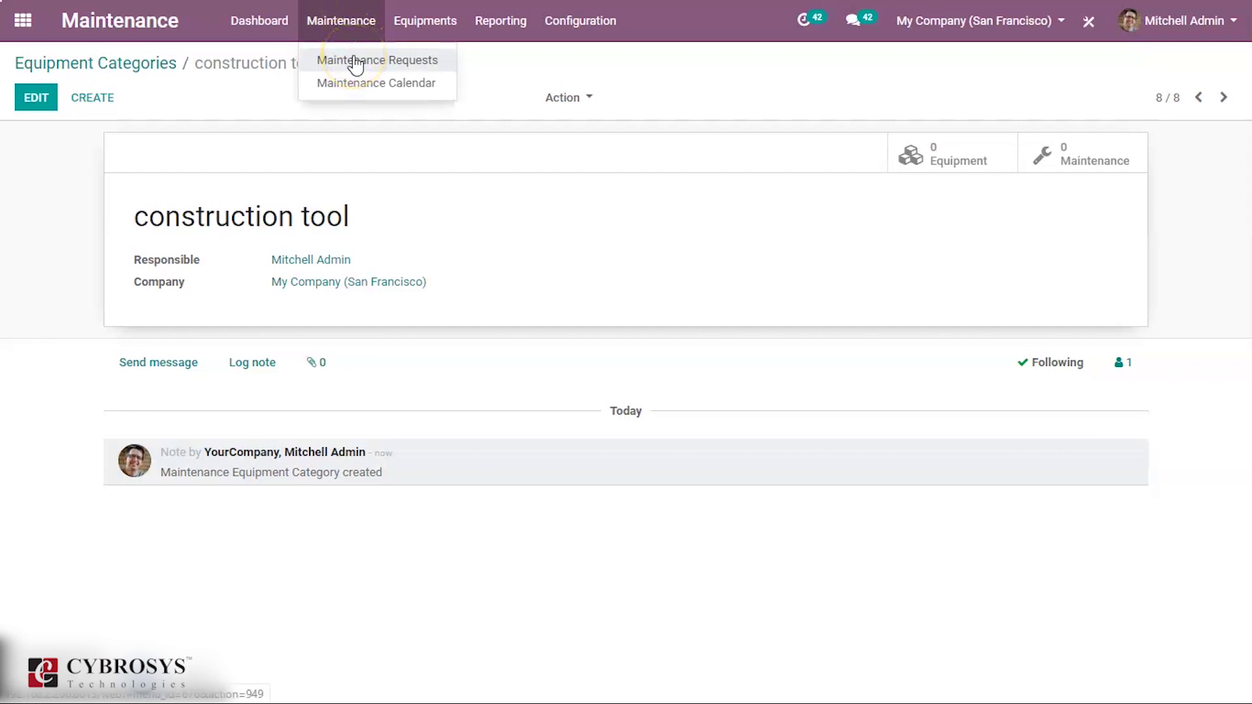
left_click(355, 61)
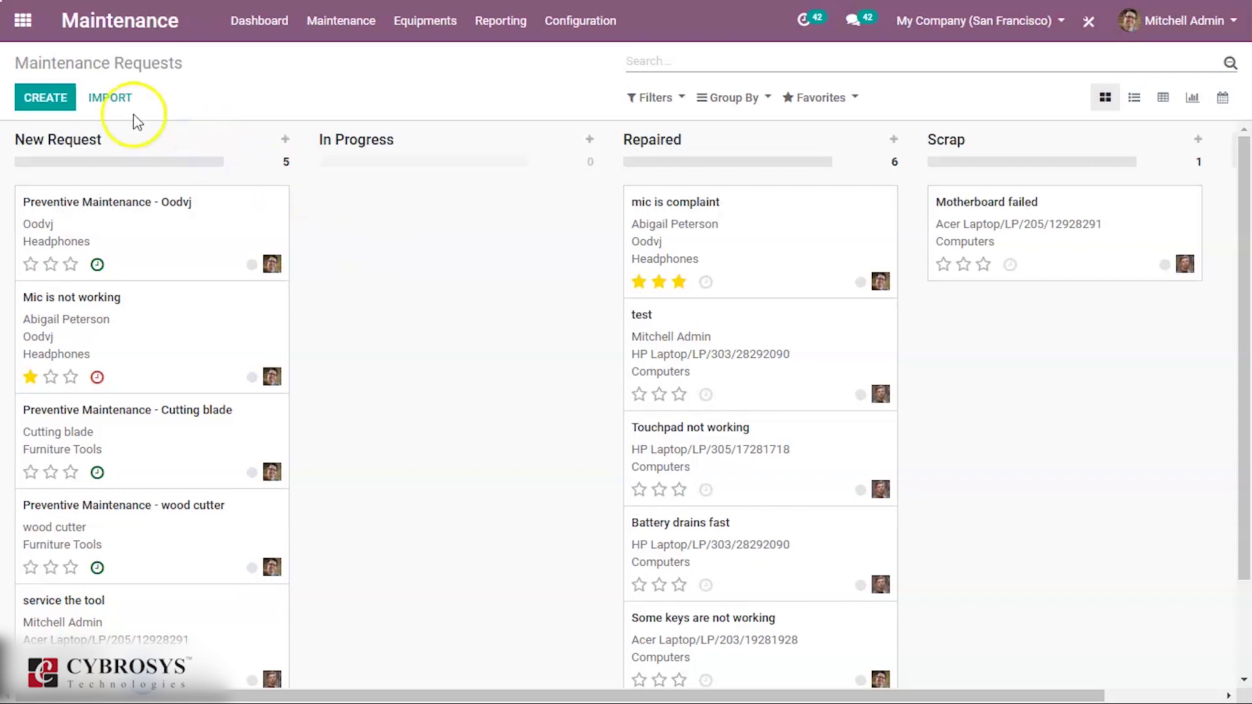
left_click(56, 103)
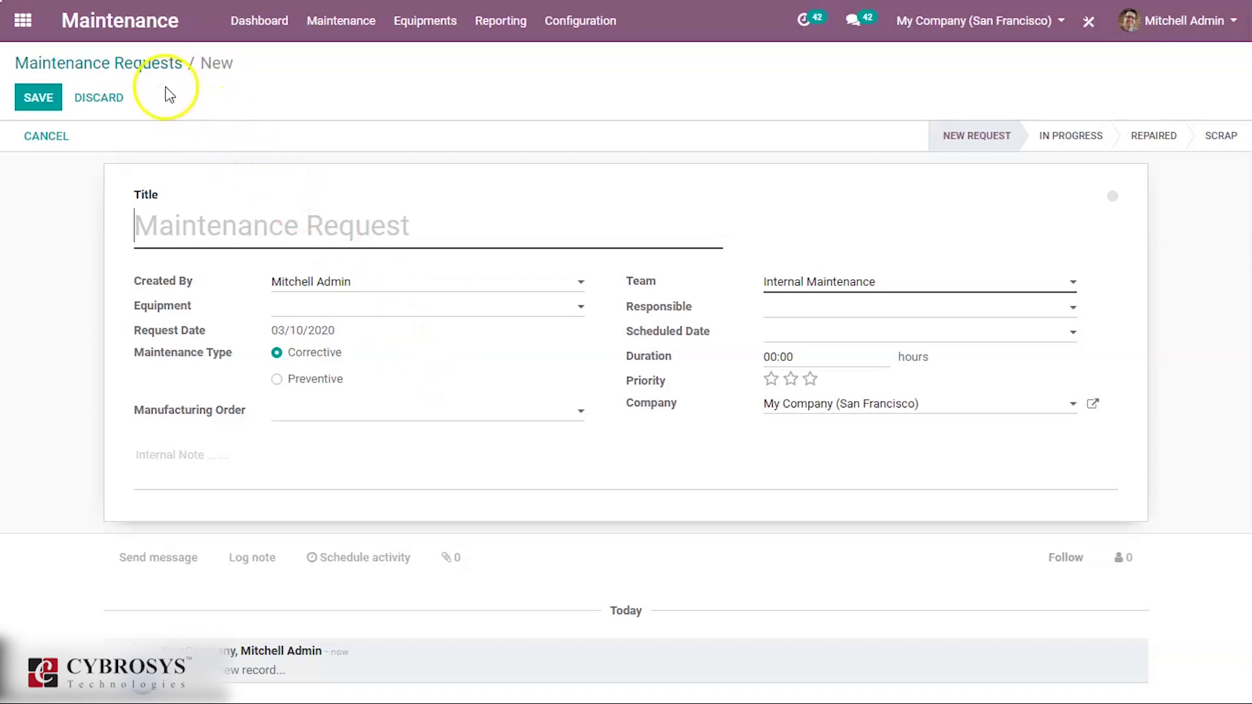
left_click(157, 68)
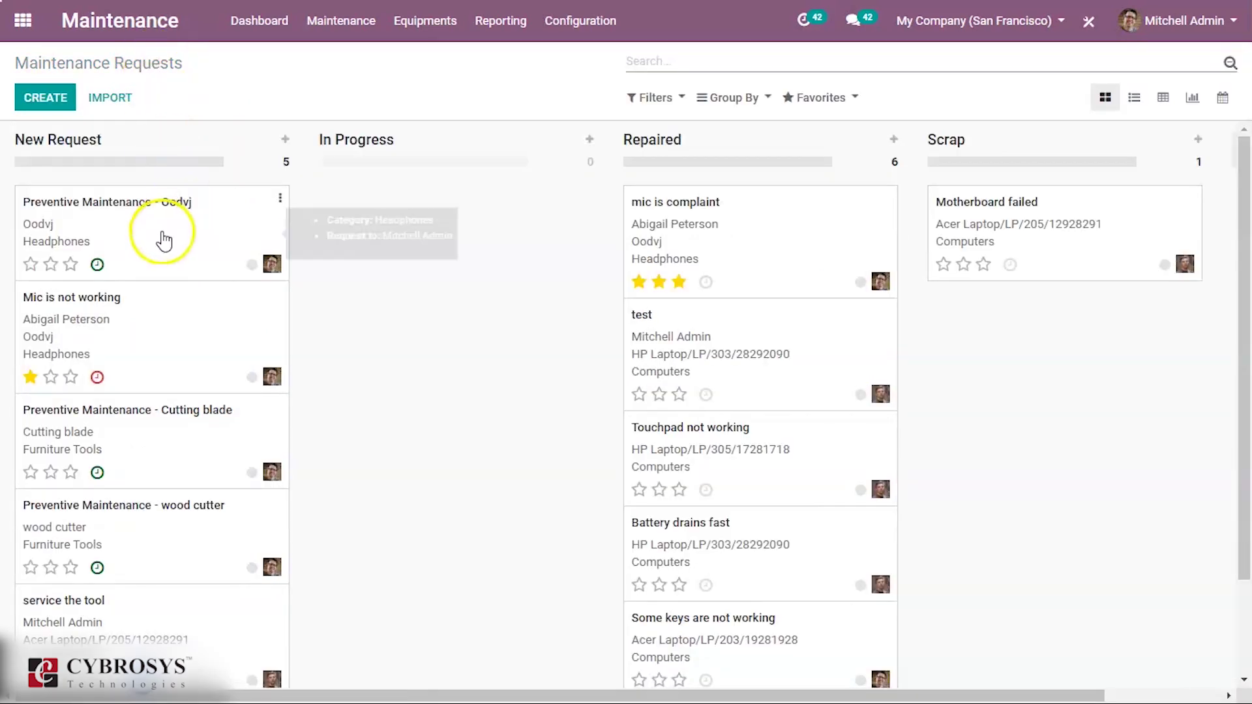
- Open the "Preventive Maintenance - Oodvj" request for editing, review its team options, save it without changes and return to the requests board
left_click(163, 239)
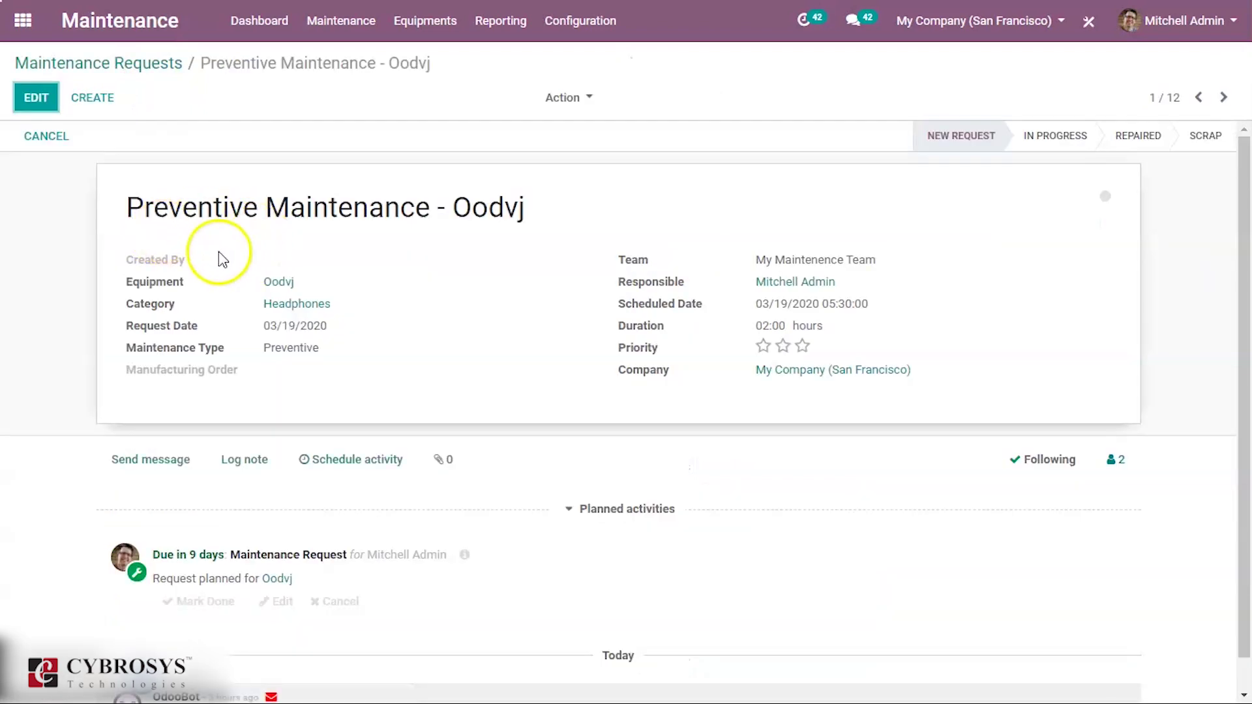
left_click(36, 98)
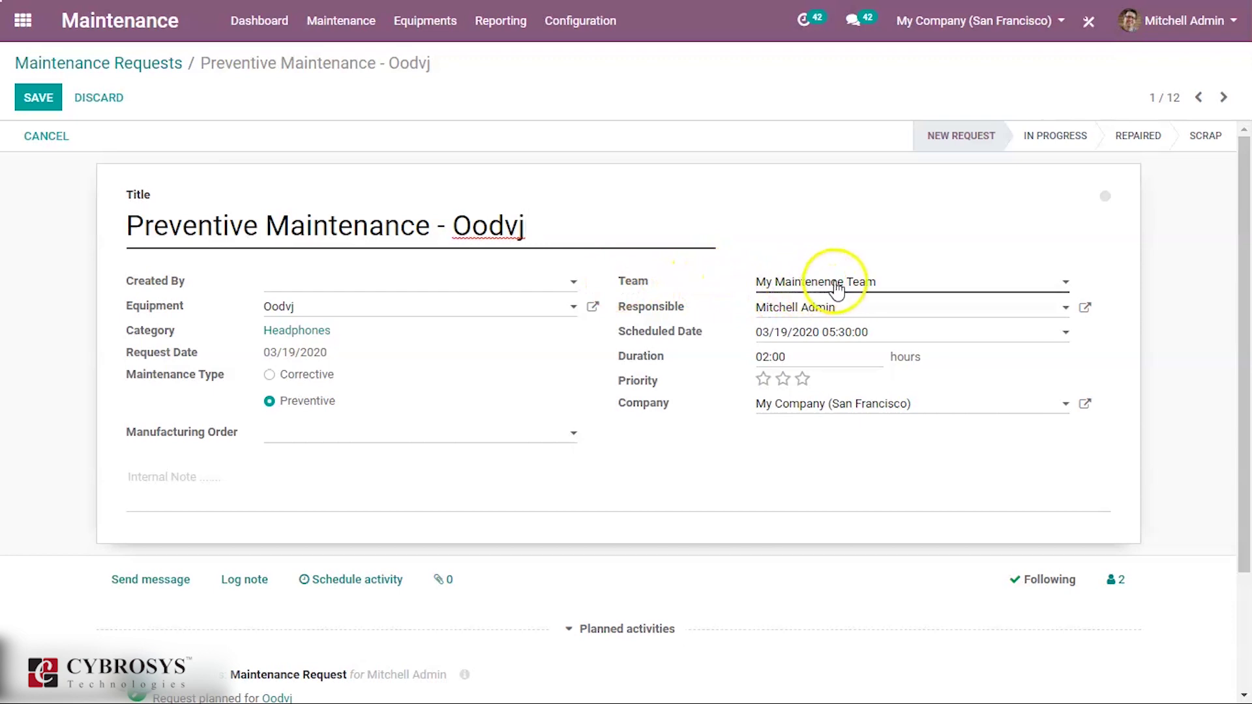
left_click(956, 289)
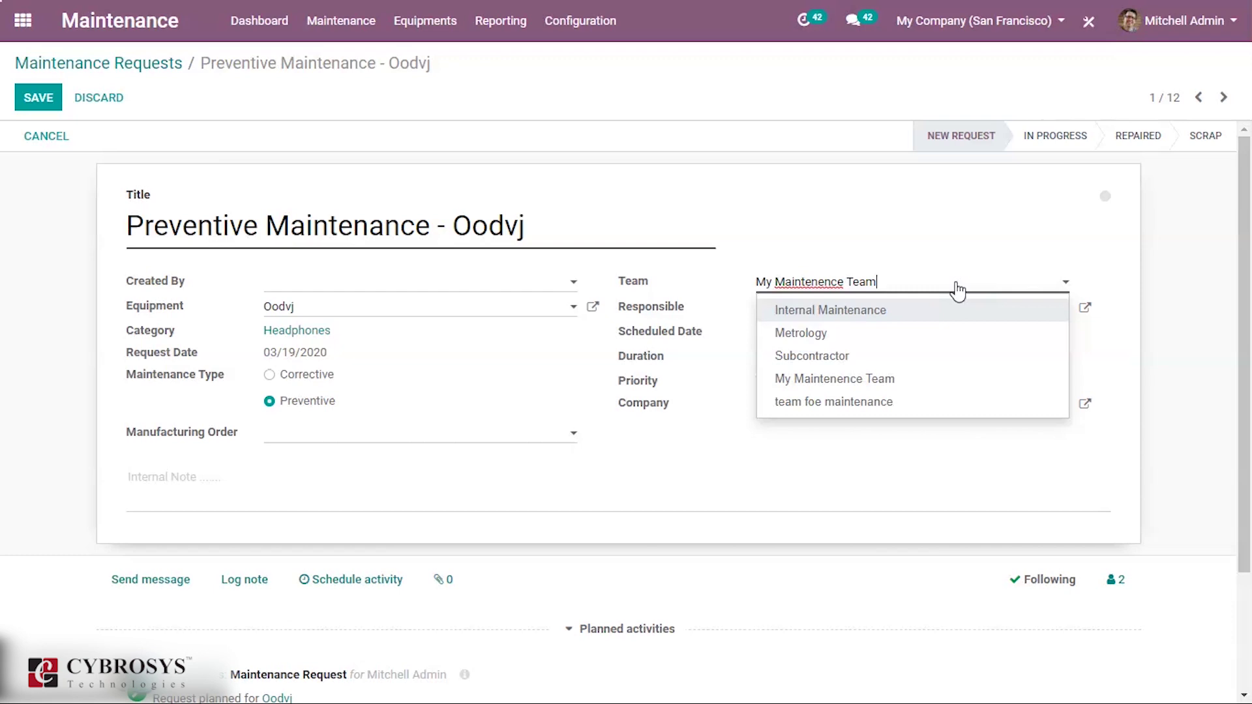
left_click(946, 236)
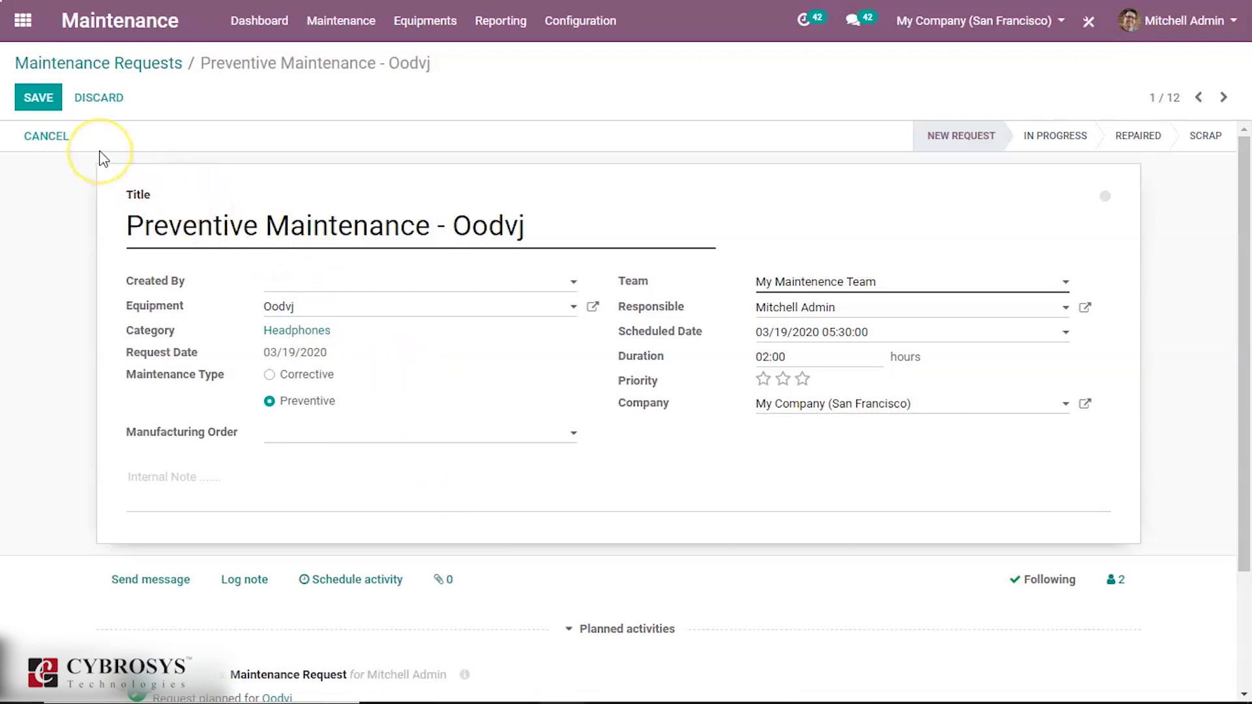
left_click(39, 99)
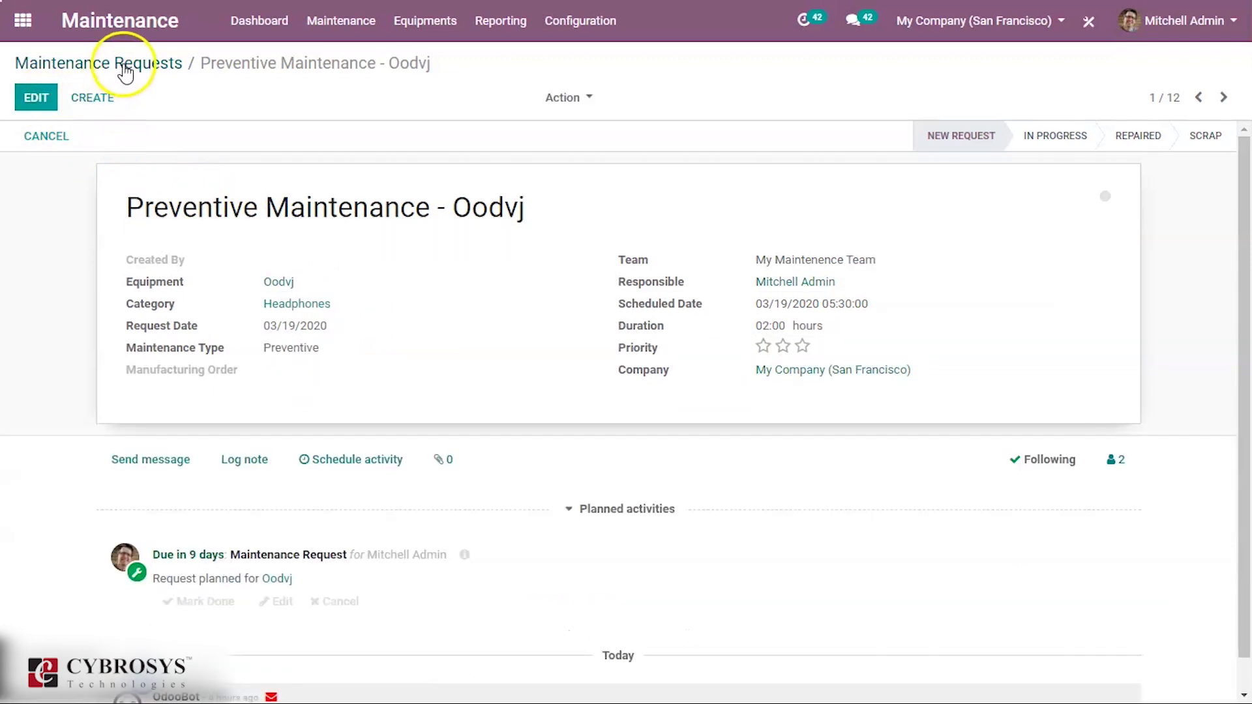
left_click(129, 67)
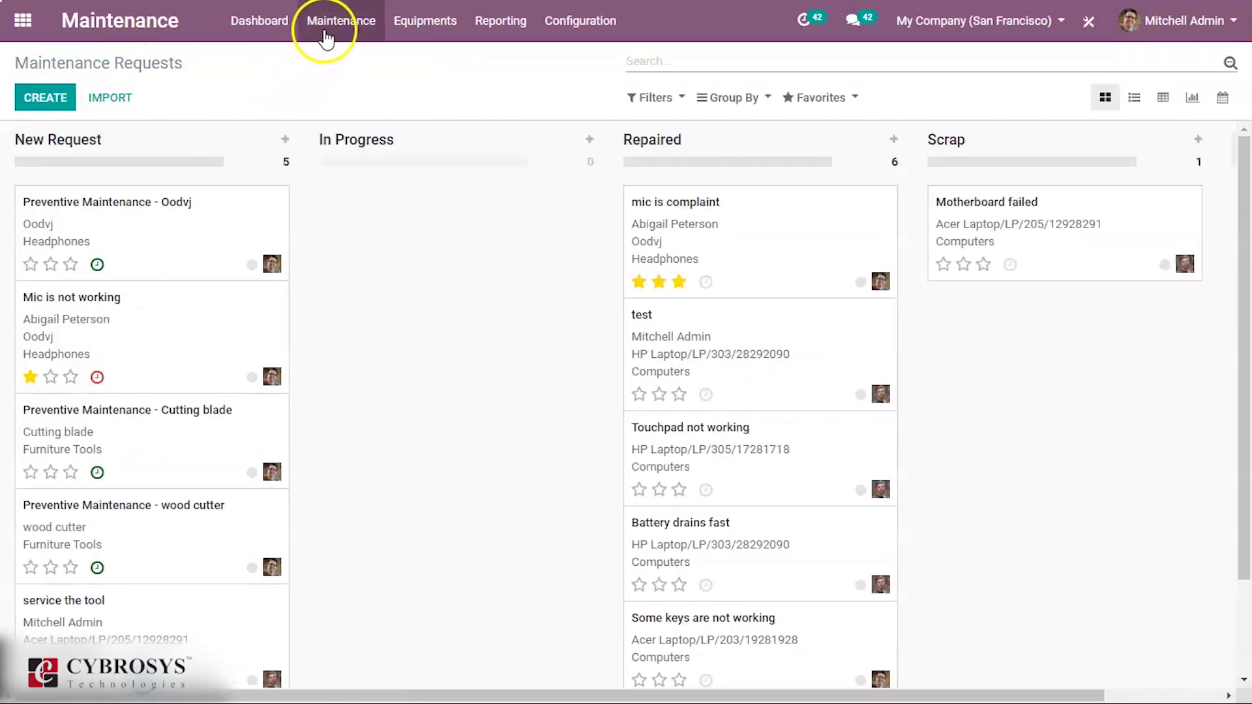
- Create a maintenance request named "maintenance" in the maintenance calendar on Wednesday, March 11 at 7:30
left_click(328, 26)
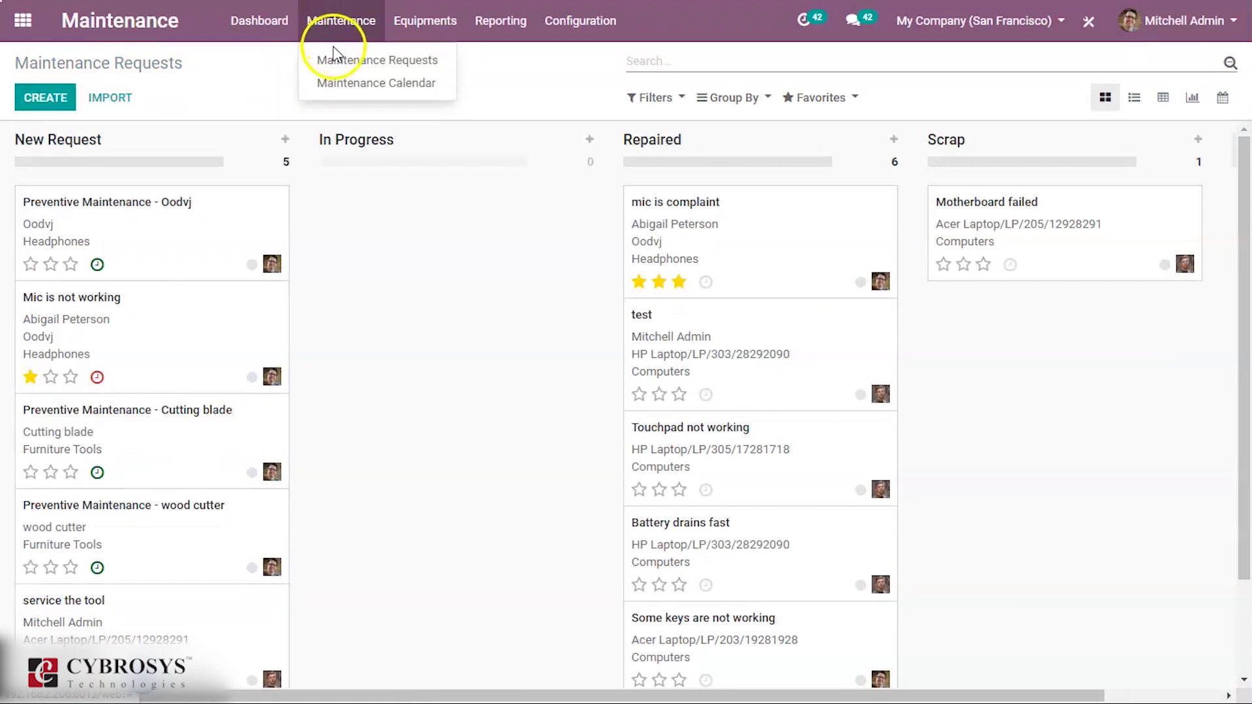
left_click(337, 83)
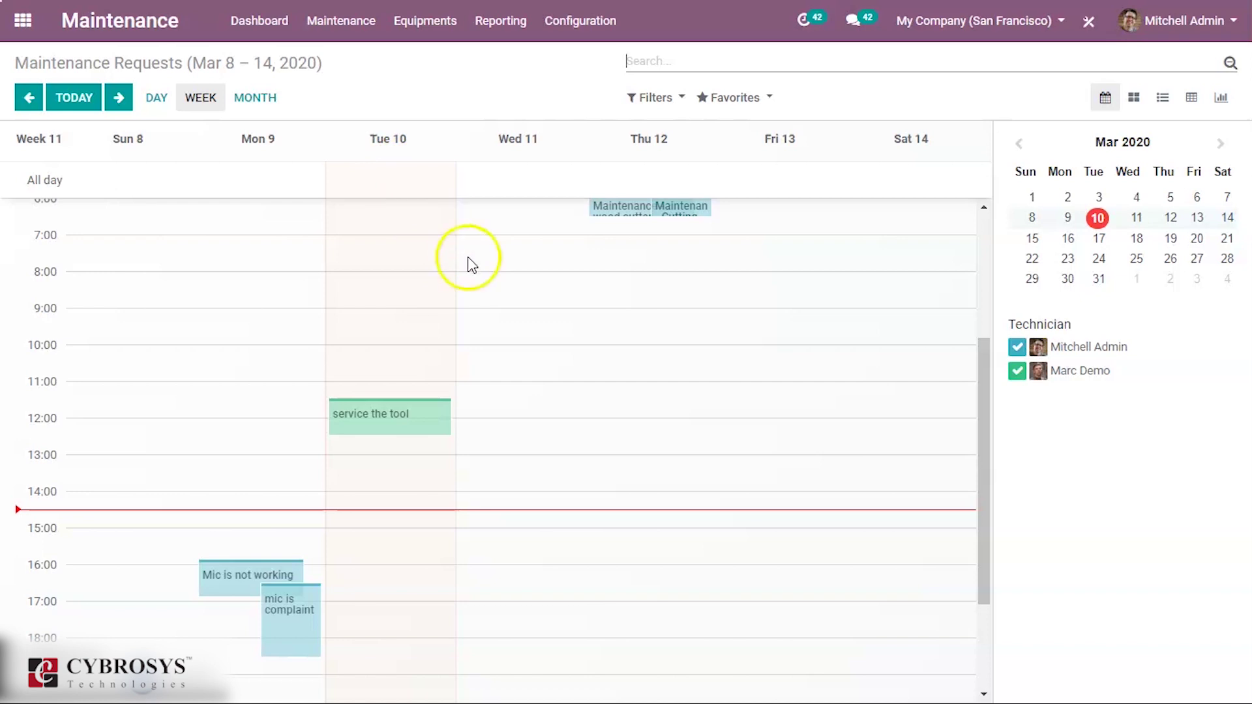
left_click(493, 260)
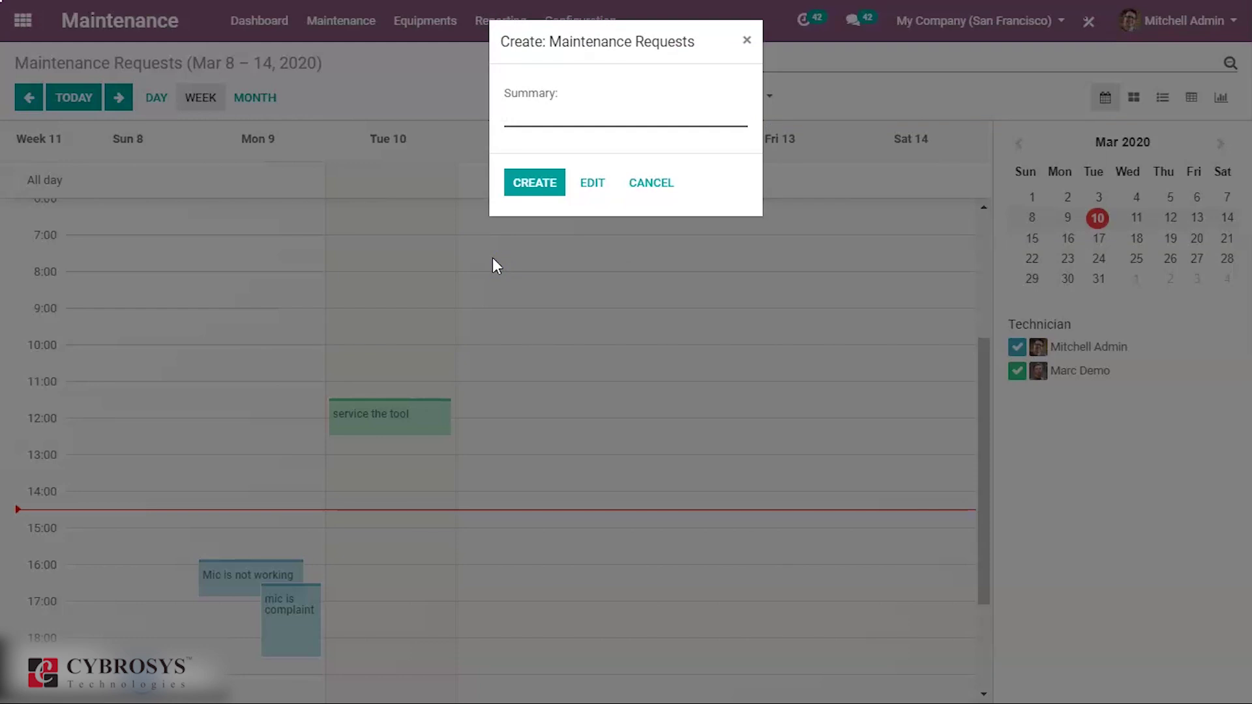
left_click(575, 113)
type("maintenance")
left_click(548, 160)
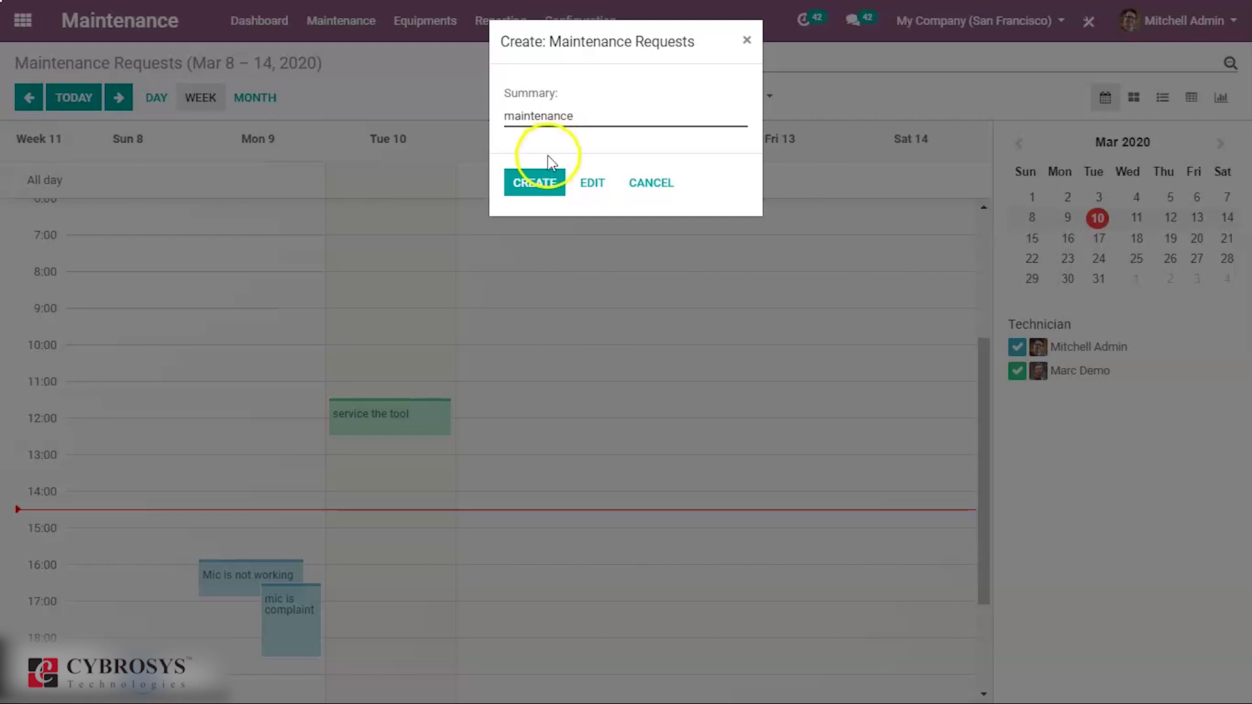
left_click(531, 182)
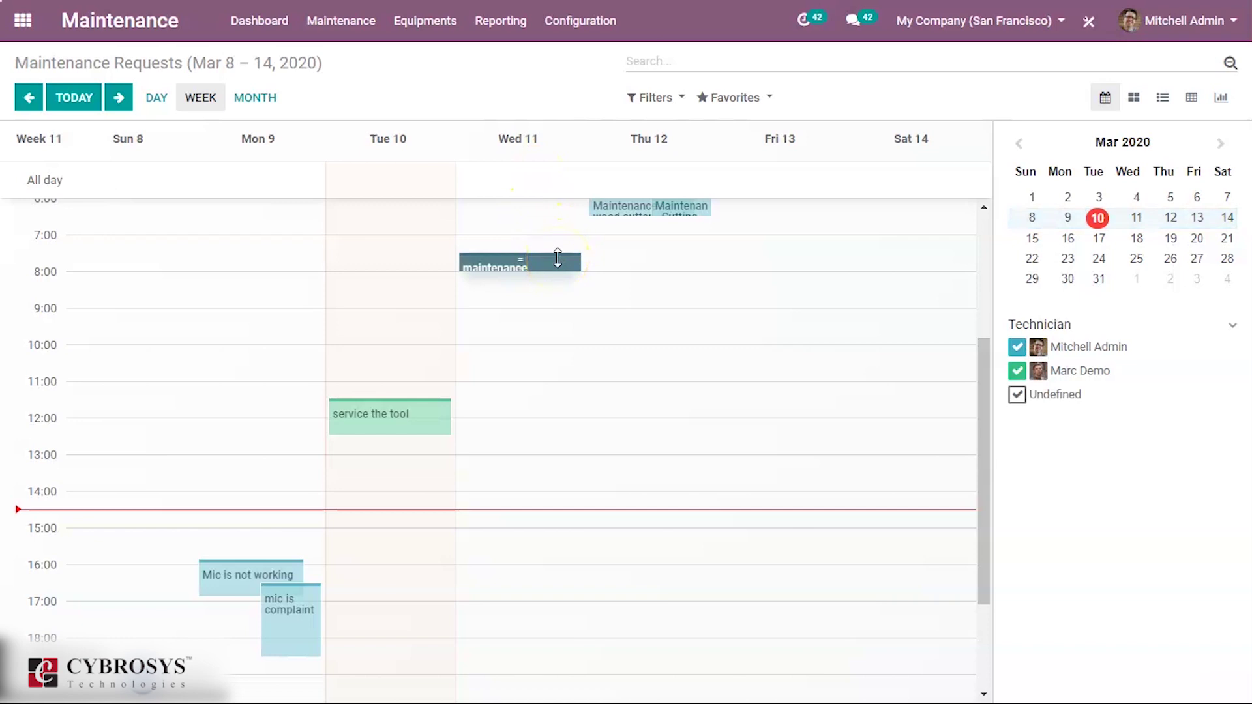
left_click_drag(558, 258, 496, 233)
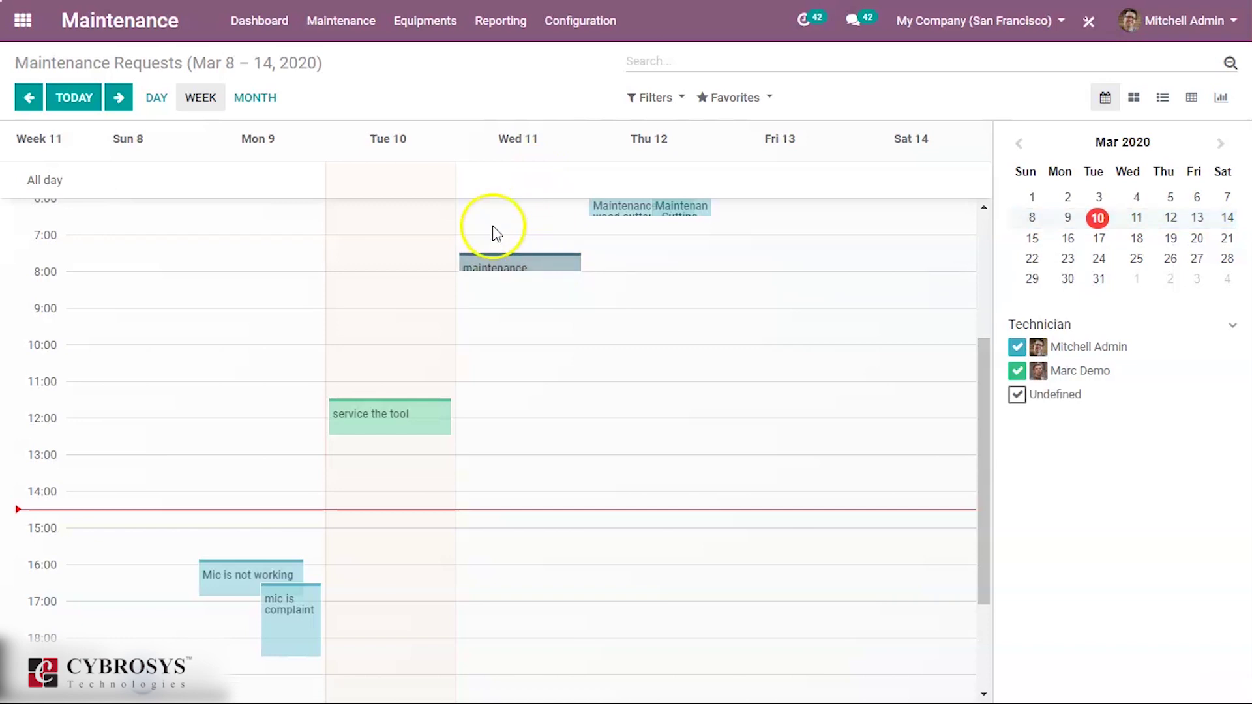
scroll(40, 636, "up", 3)
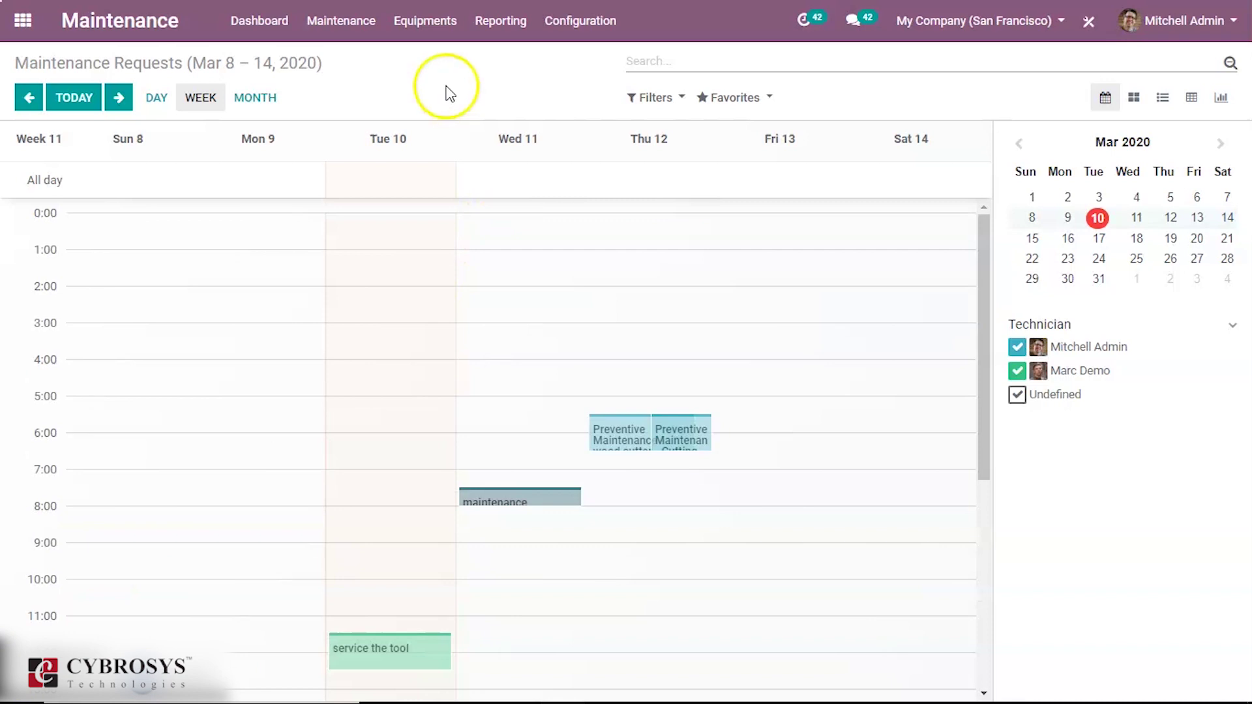
- Open the machines and tools list, view a blank new equipment form and return to the list
left_click(436, 38)
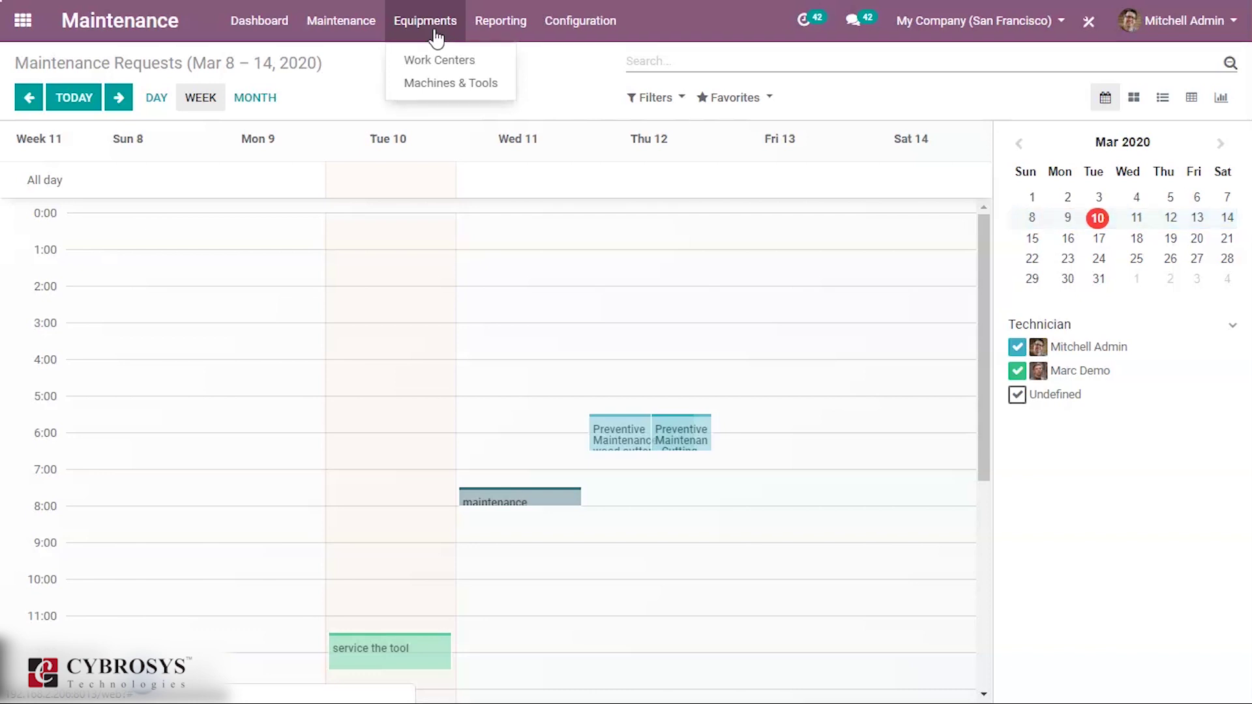
left_click(427, 83)
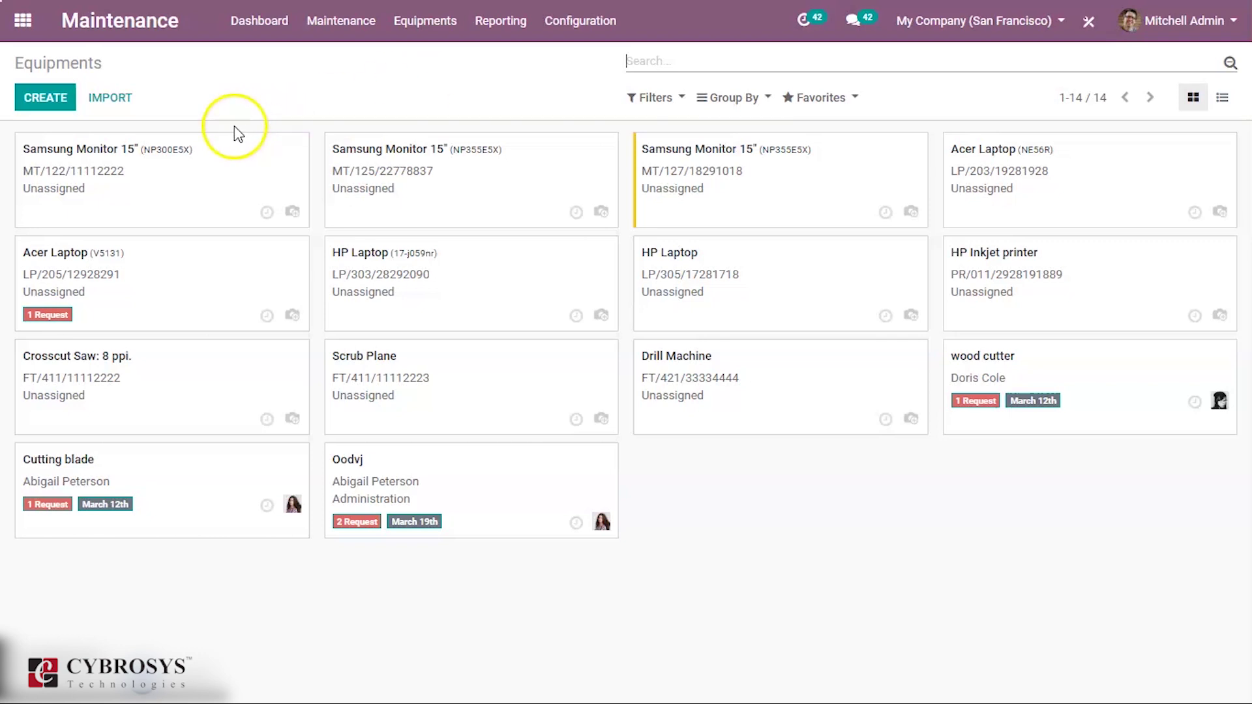
left_click(48, 103)
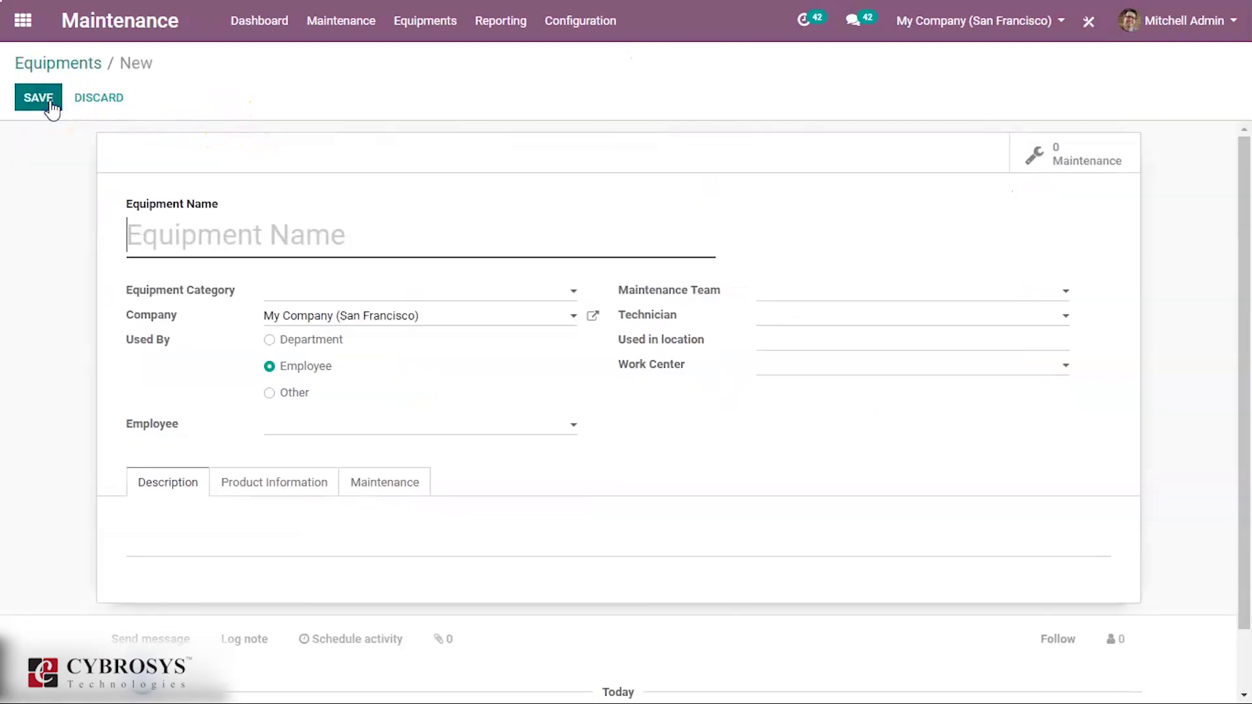
left_click(390, 251)
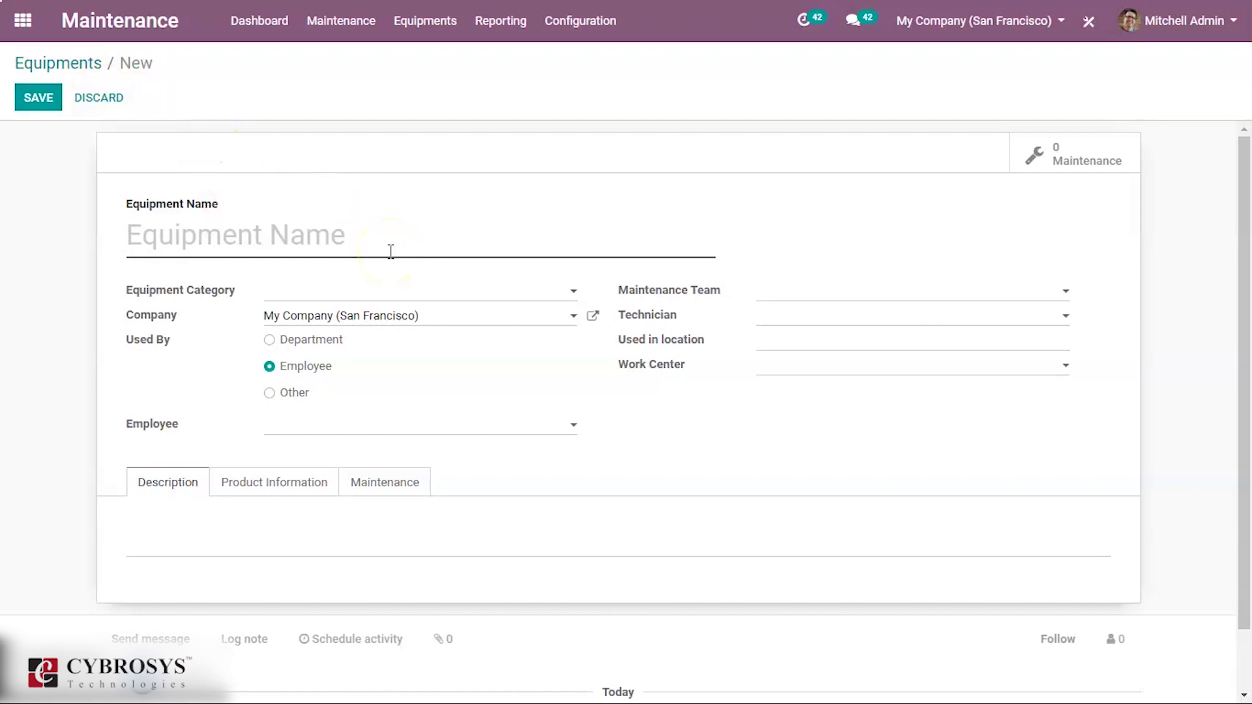
left_click(84, 62)
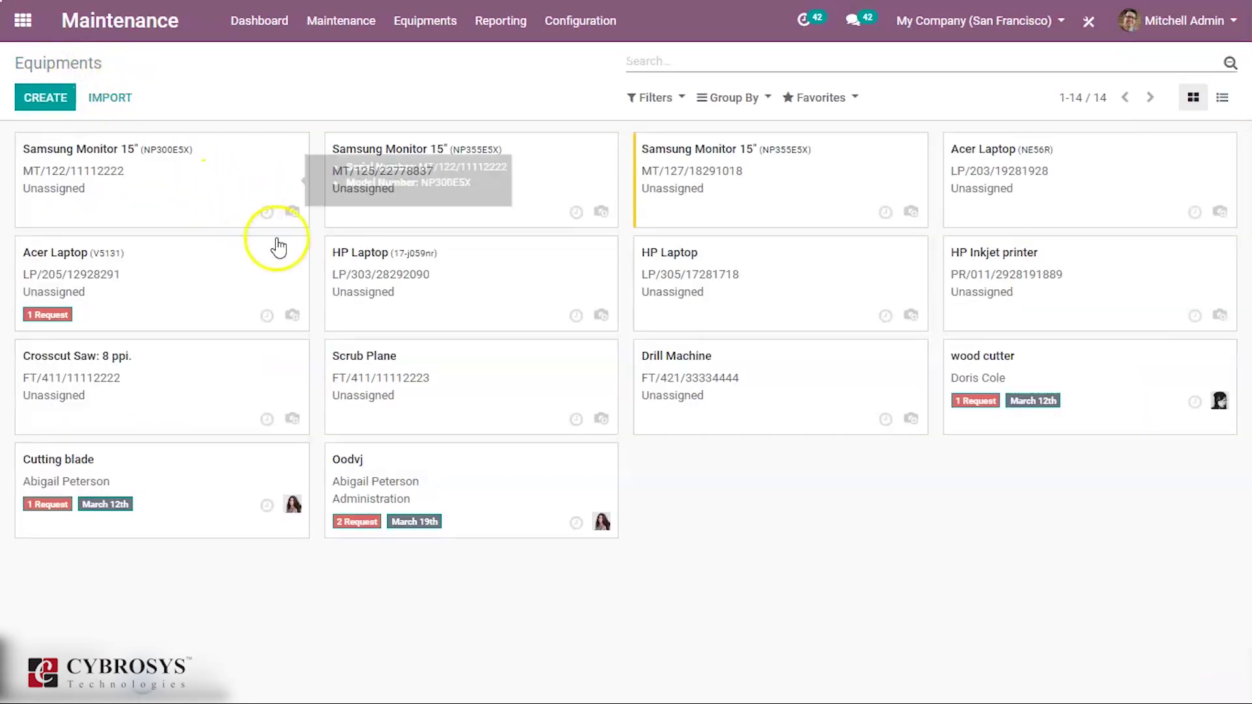
- Open the wood cutter equipment for editing and examine its general details, product information and maintenance settings
left_click(1101, 357)
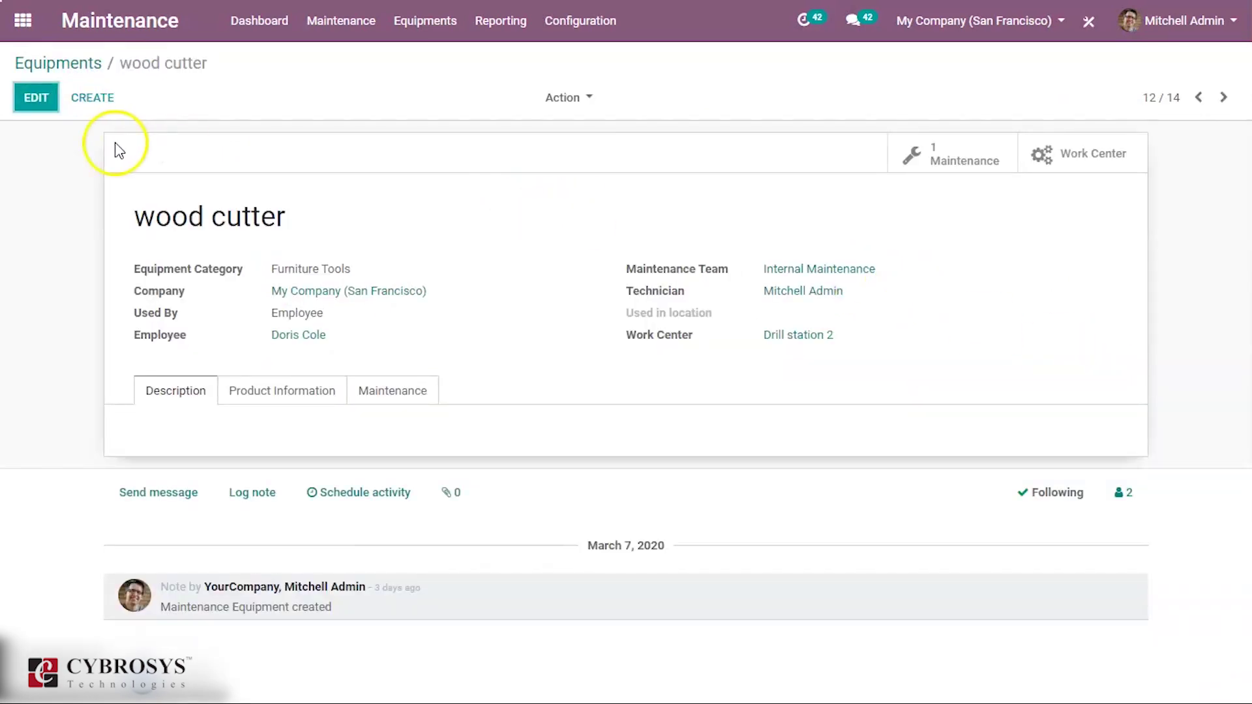
left_click(36, 99)
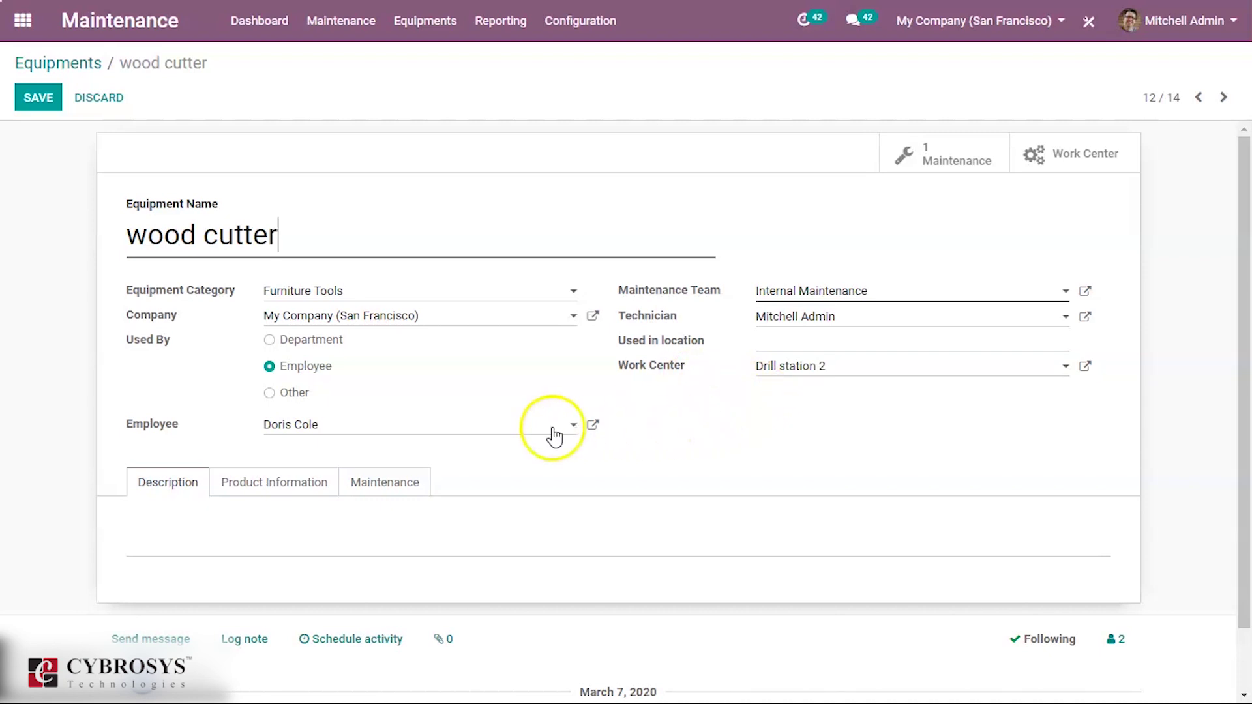
left_click(274, 486)
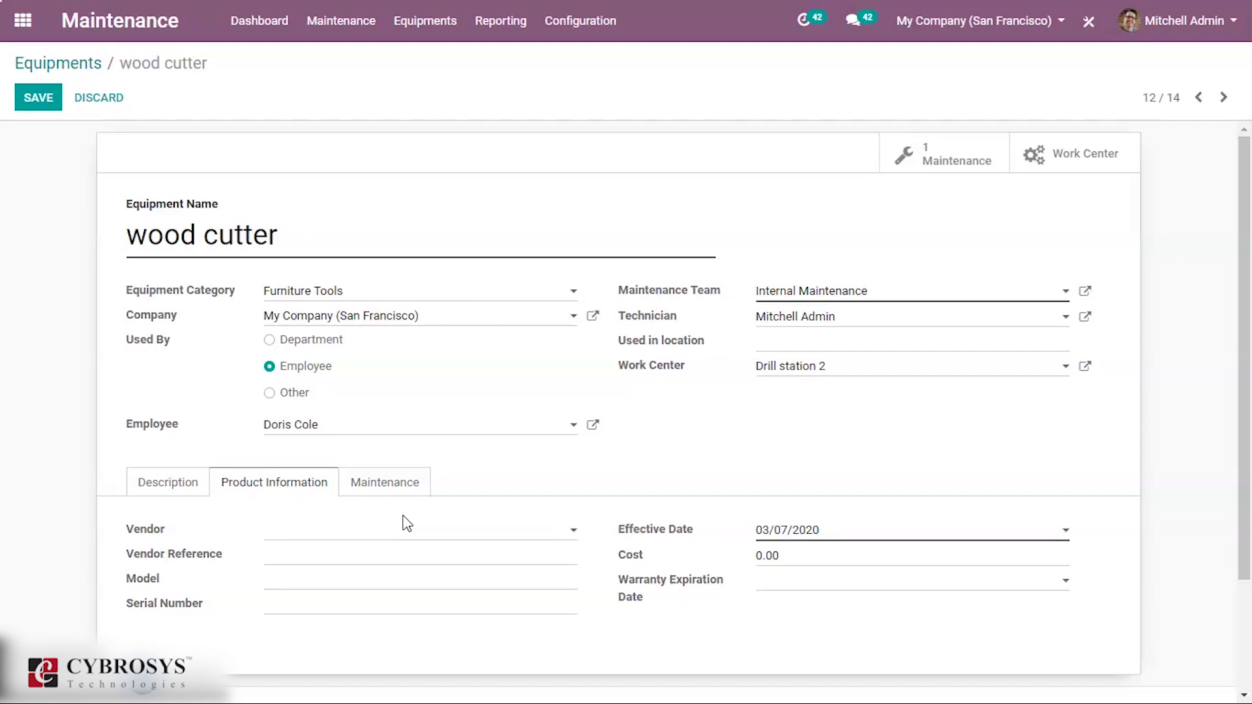
left_click(381, 487)
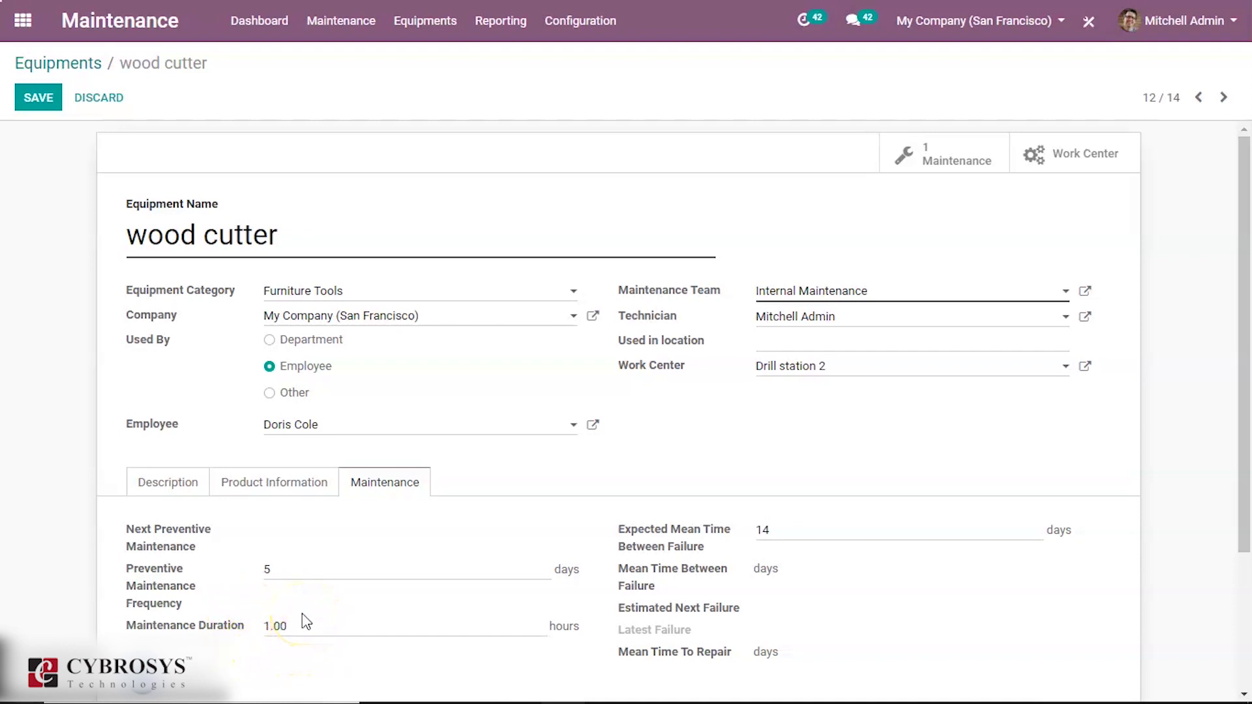
mouse_move(651, 533)
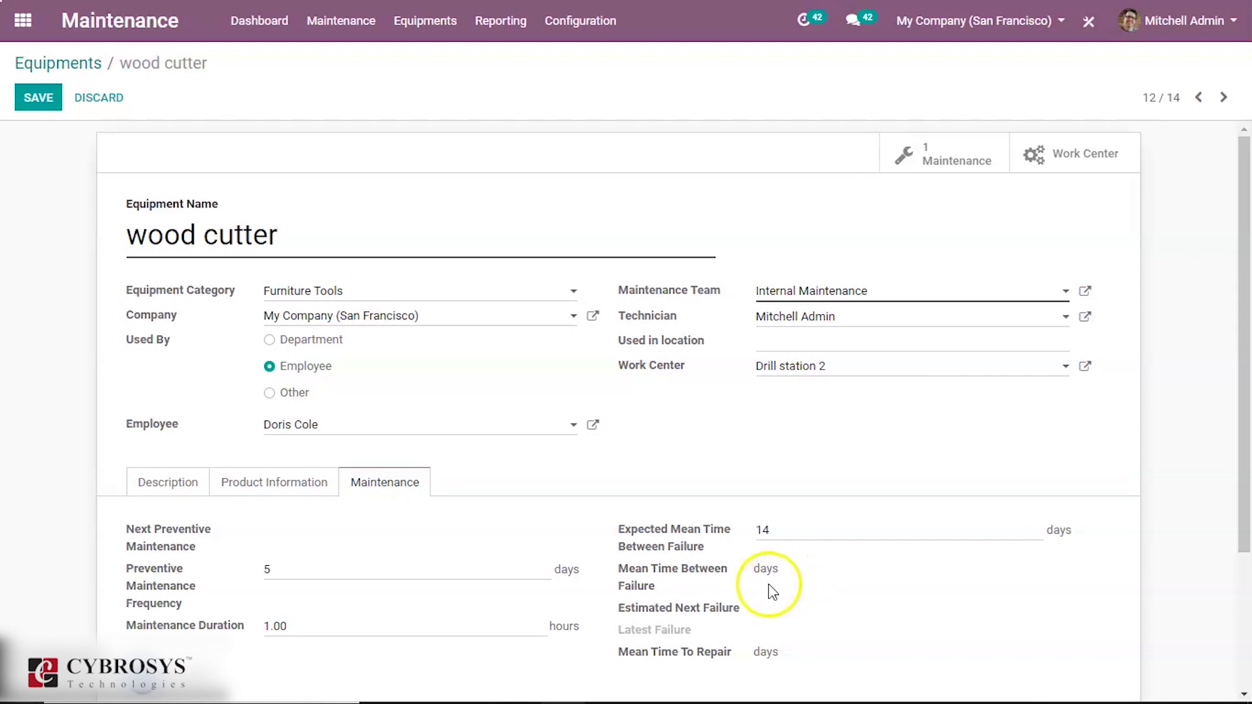
mouse_move(684, 589)
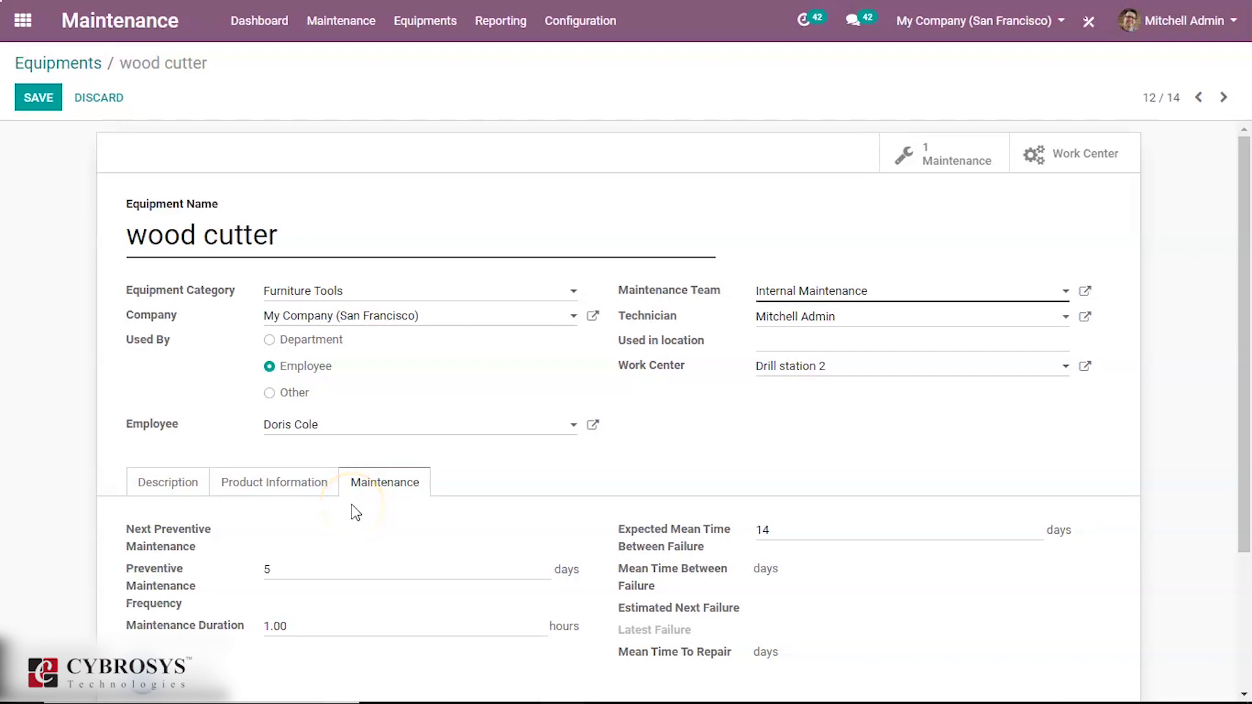
- Open the maintenance requests report and view it as a line chart and as a pie chart
left_click(433, 20)
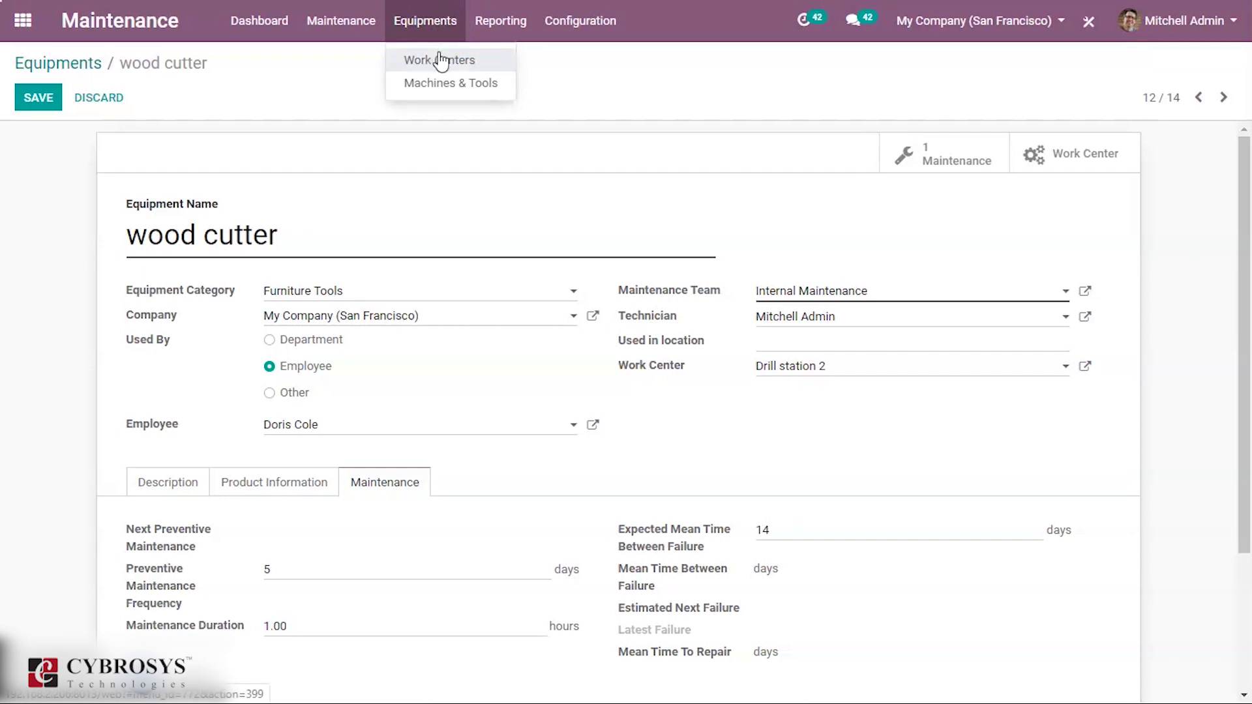
left_click(485, 25)
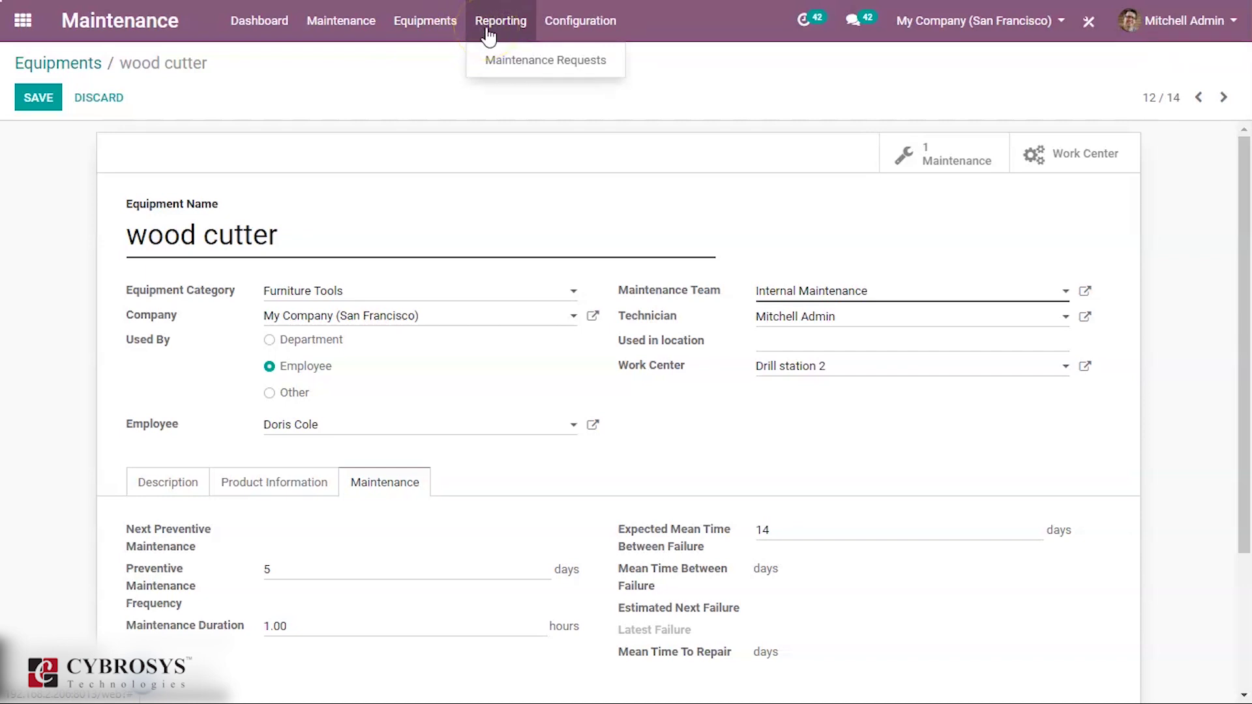
left_click(501, 59)
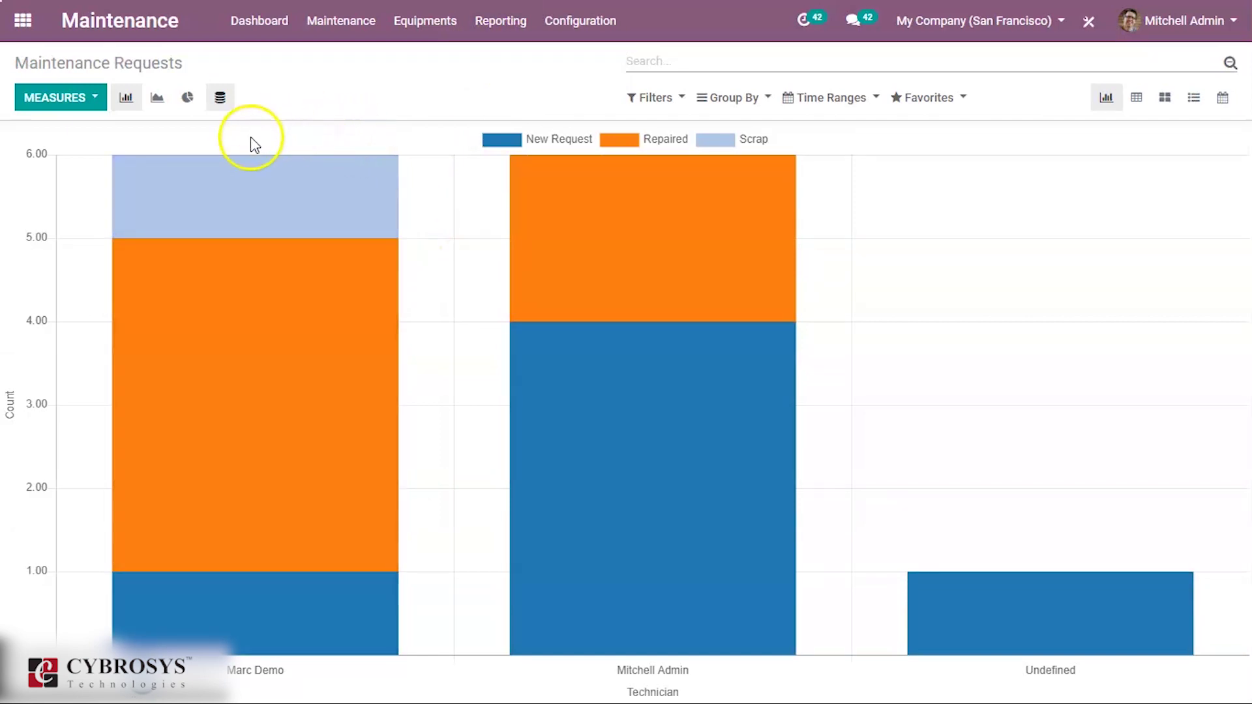
left_click(157, 99)
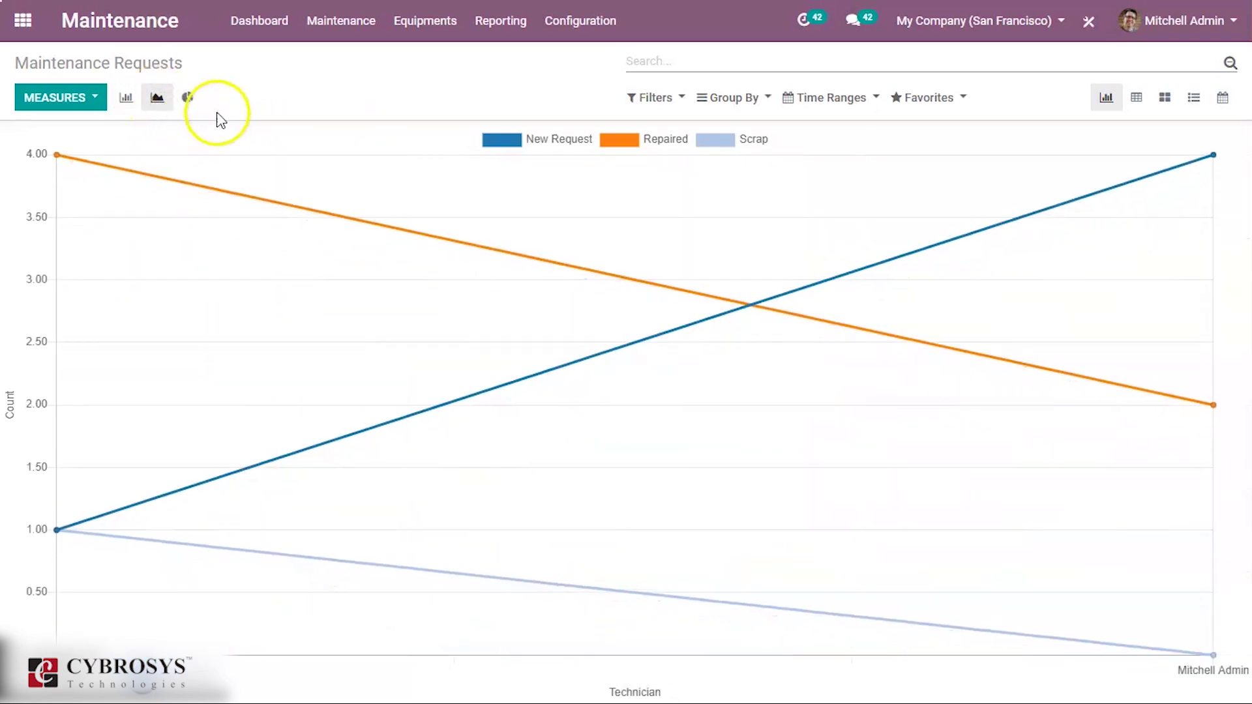
left_click(186, 99)
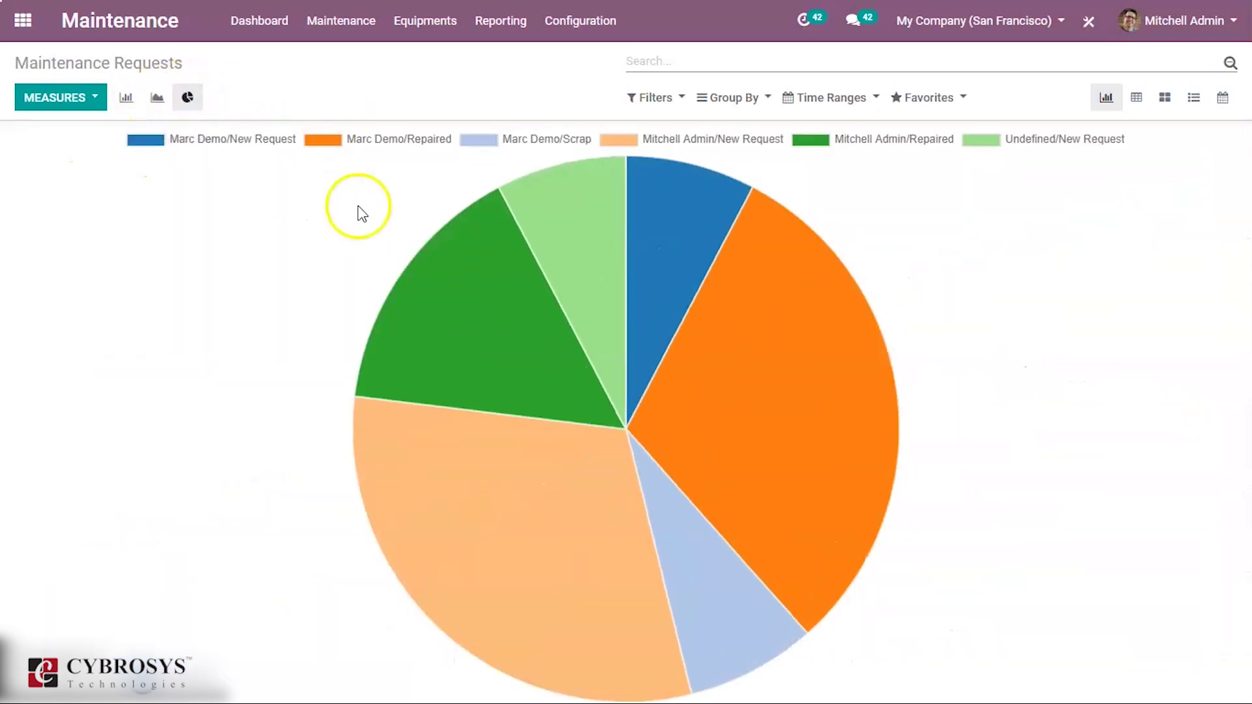
mouse_move(632, 282)
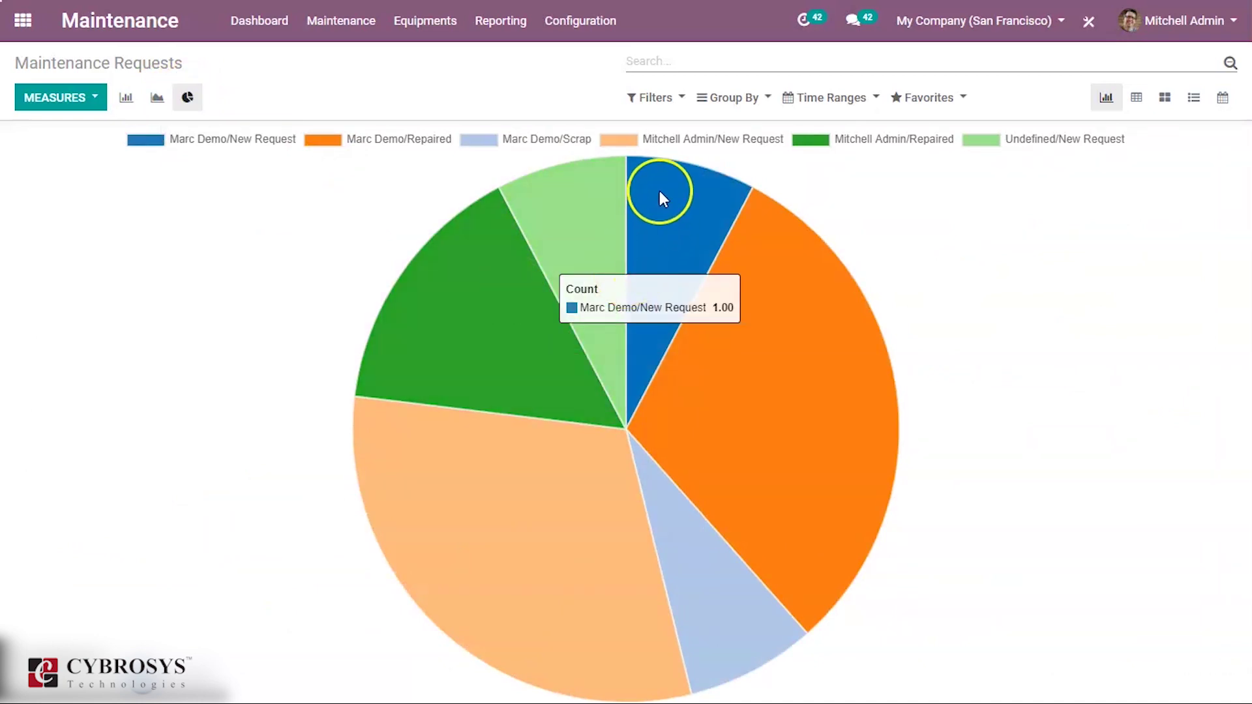
- Review the report's filter and grouping options, then return to the overview of all apps
left_click(662, 97)
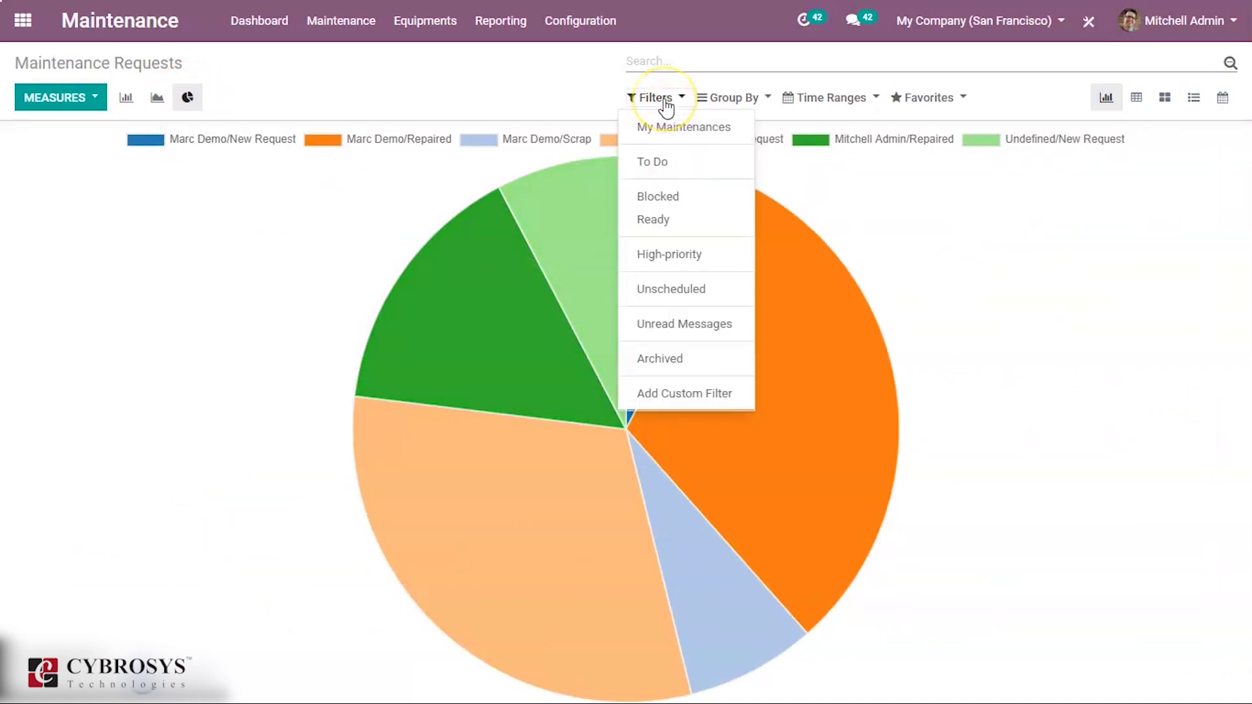
left_click(718, 101)
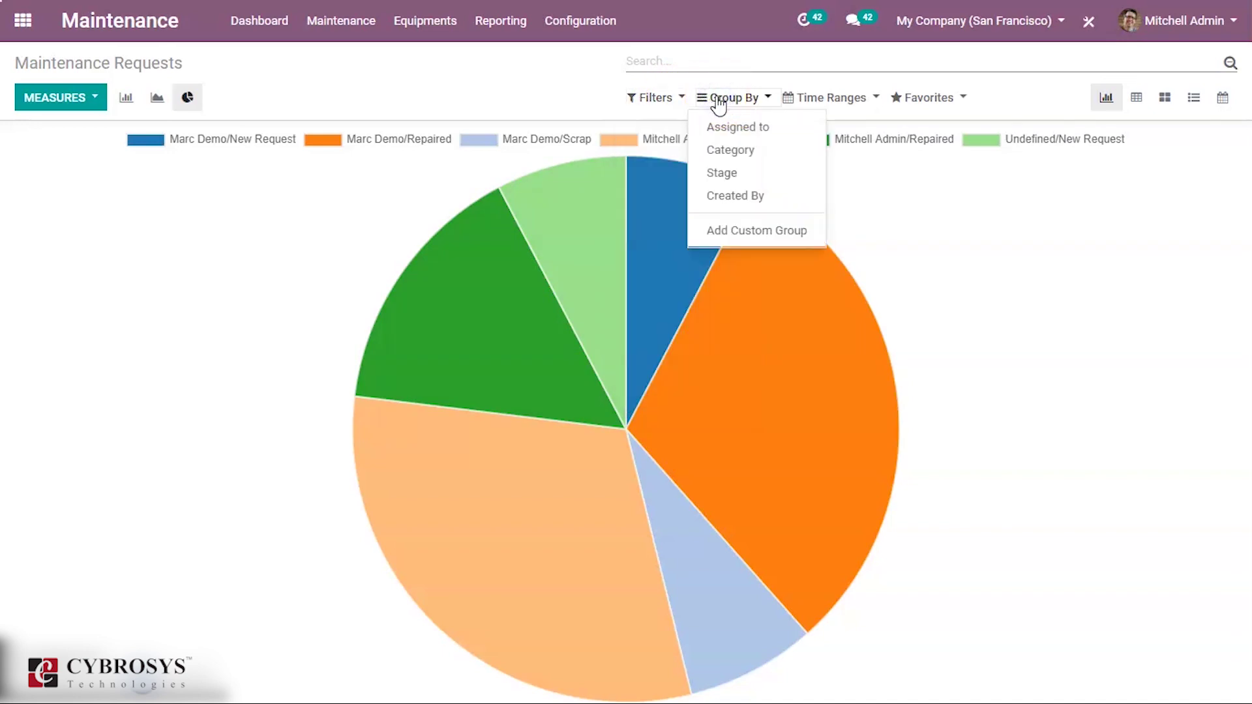
left_click(558, 85)
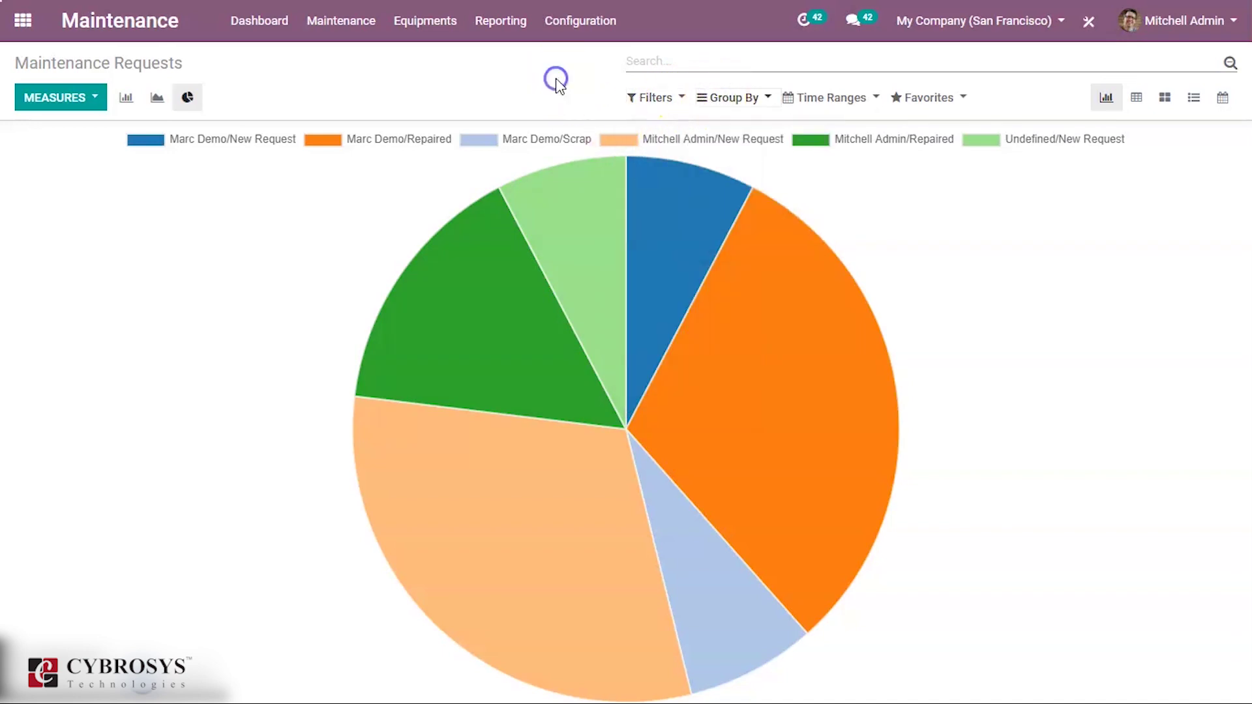
left_click(476, 144)
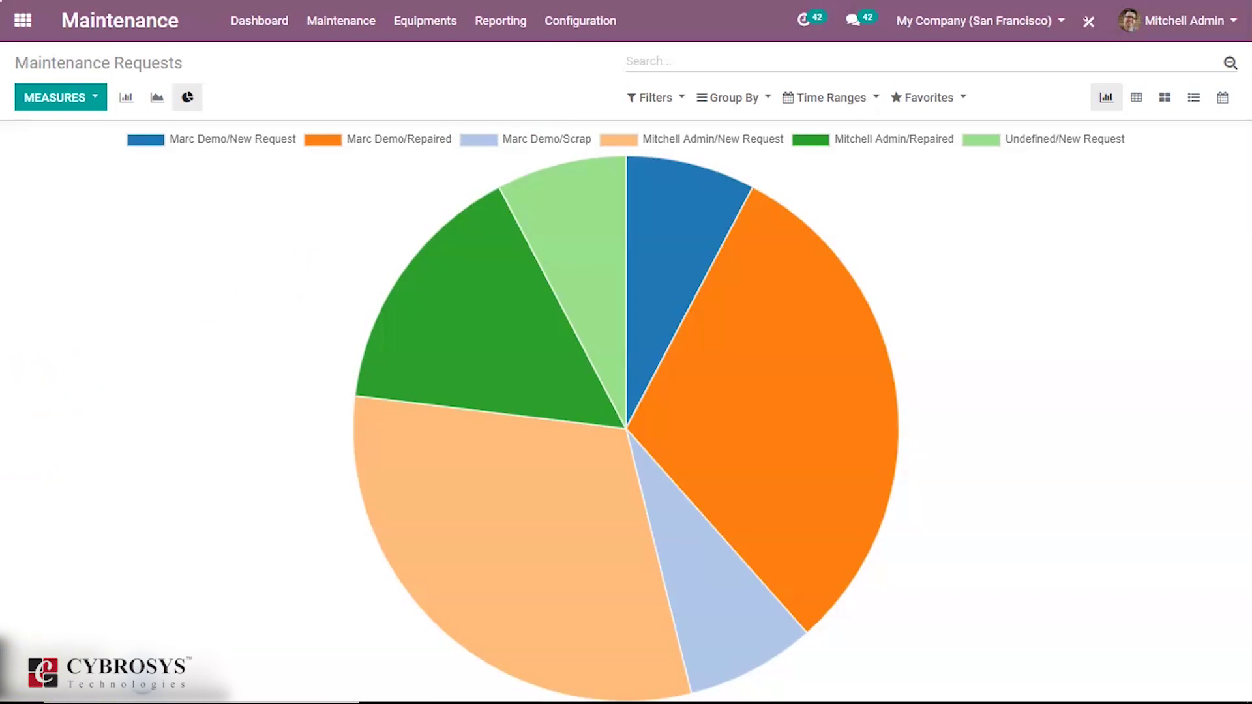
left_click(23, 19)
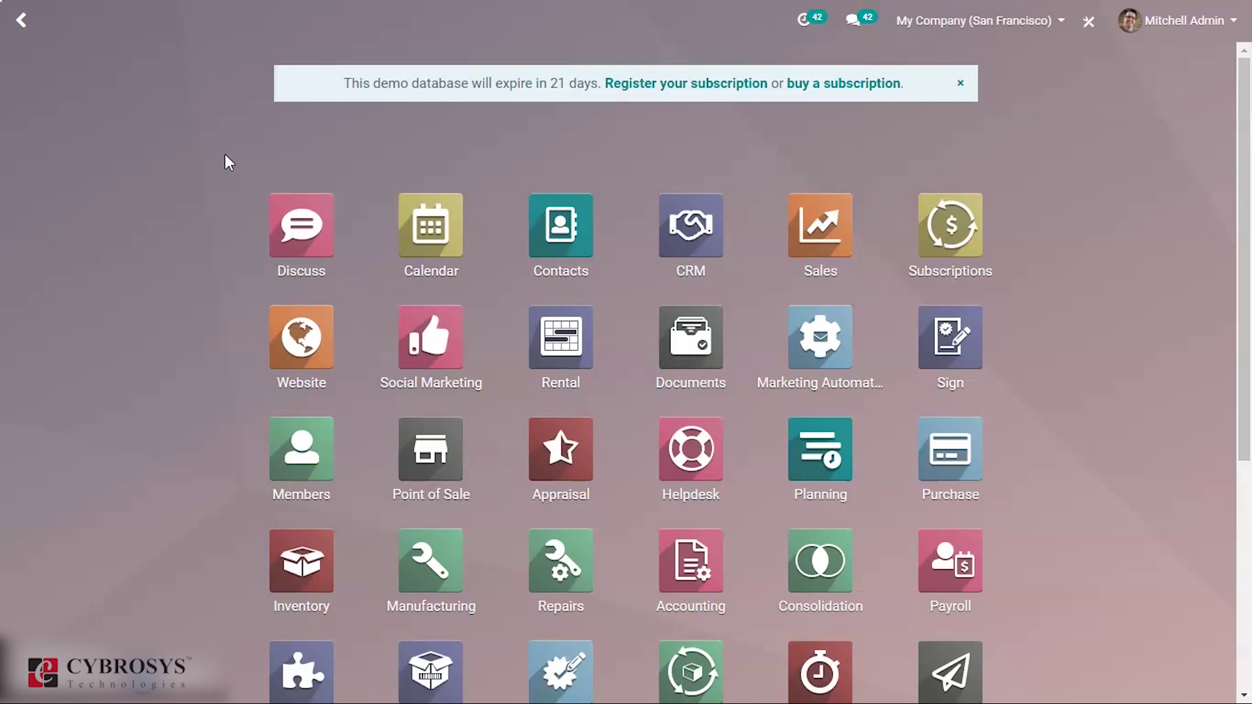
- Find and open the Quality app, then go to its list of quality teams
type("qu")
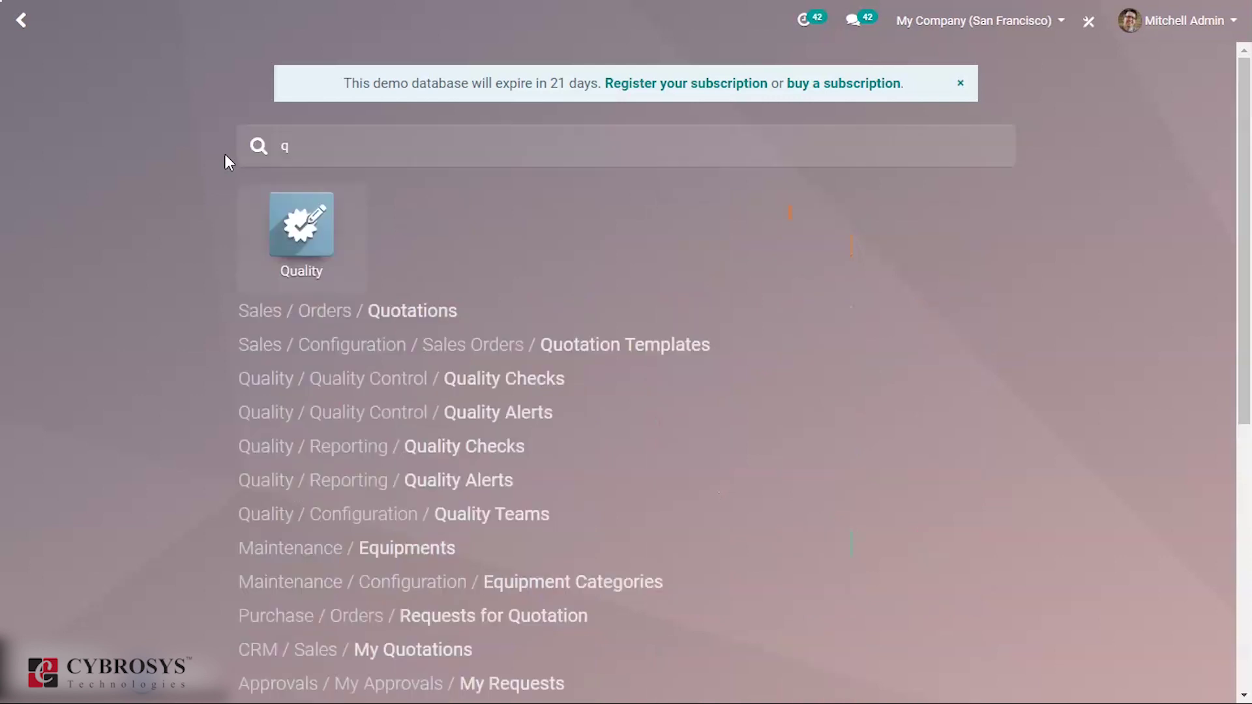
left_click(301, 225)
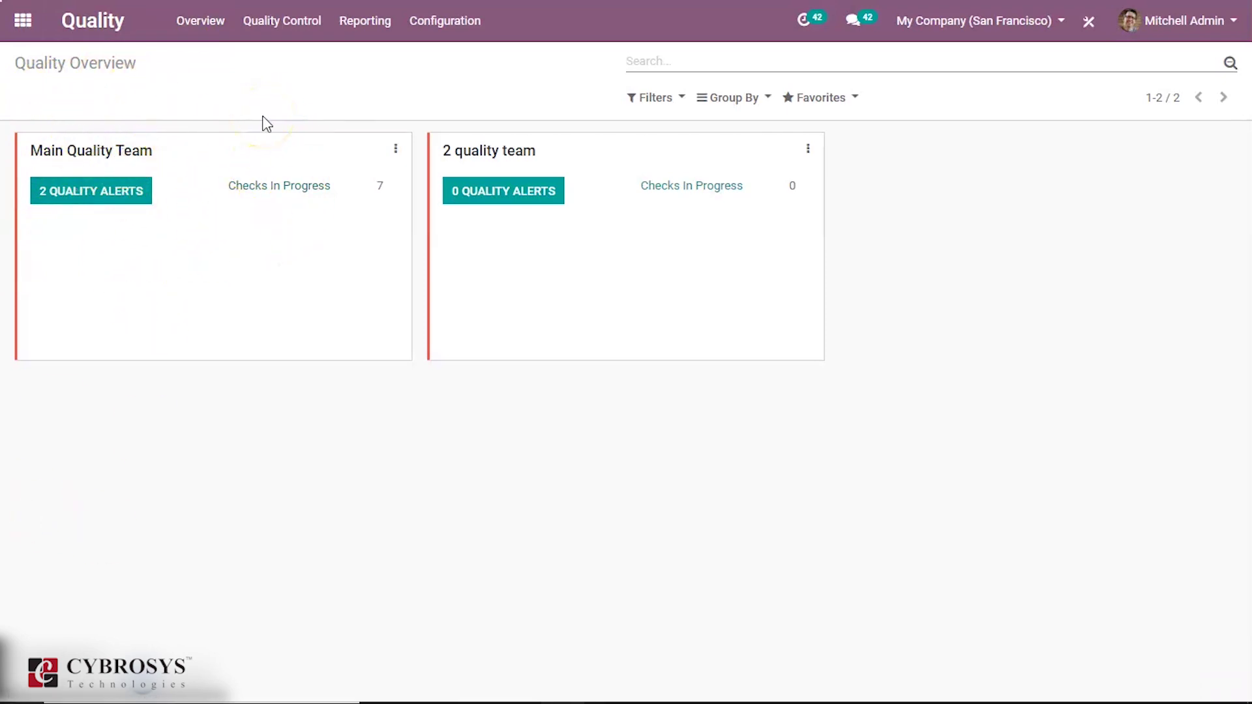
left_click(454, 22)
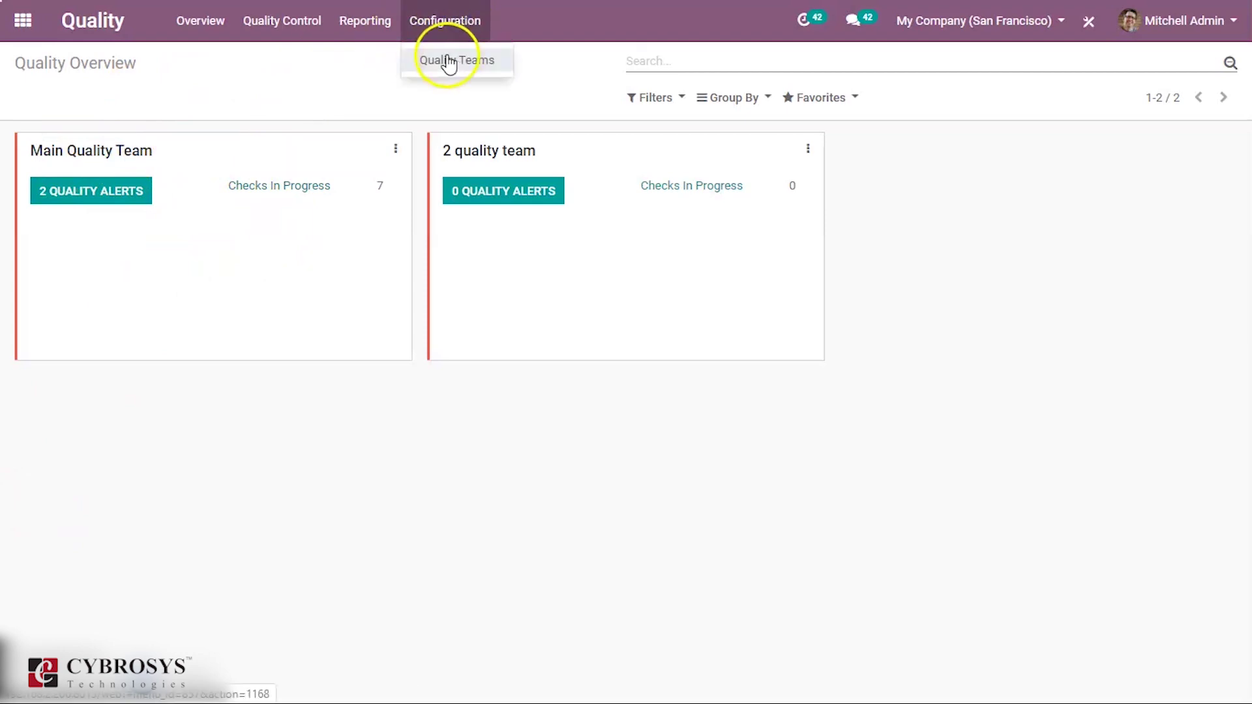
left_click(449, 61)
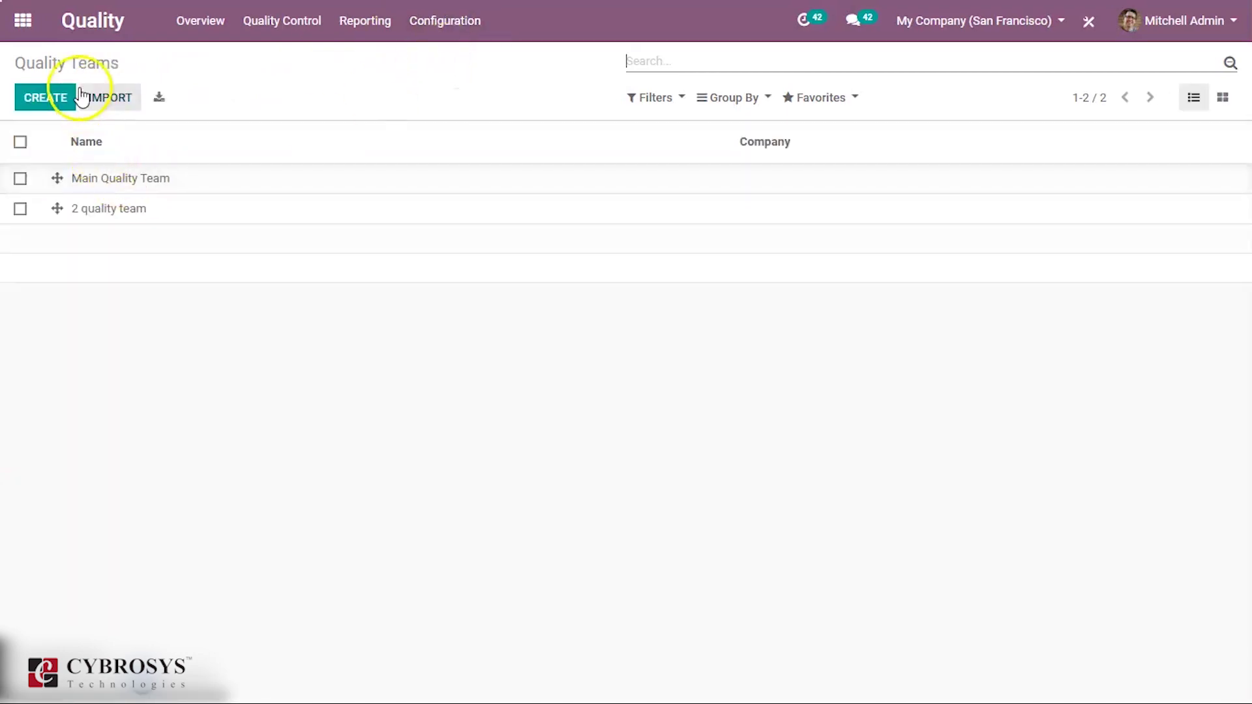
- Create and save a new quality team named Qualityteam2, then return to the list of quality teams
left_click(40, 104)
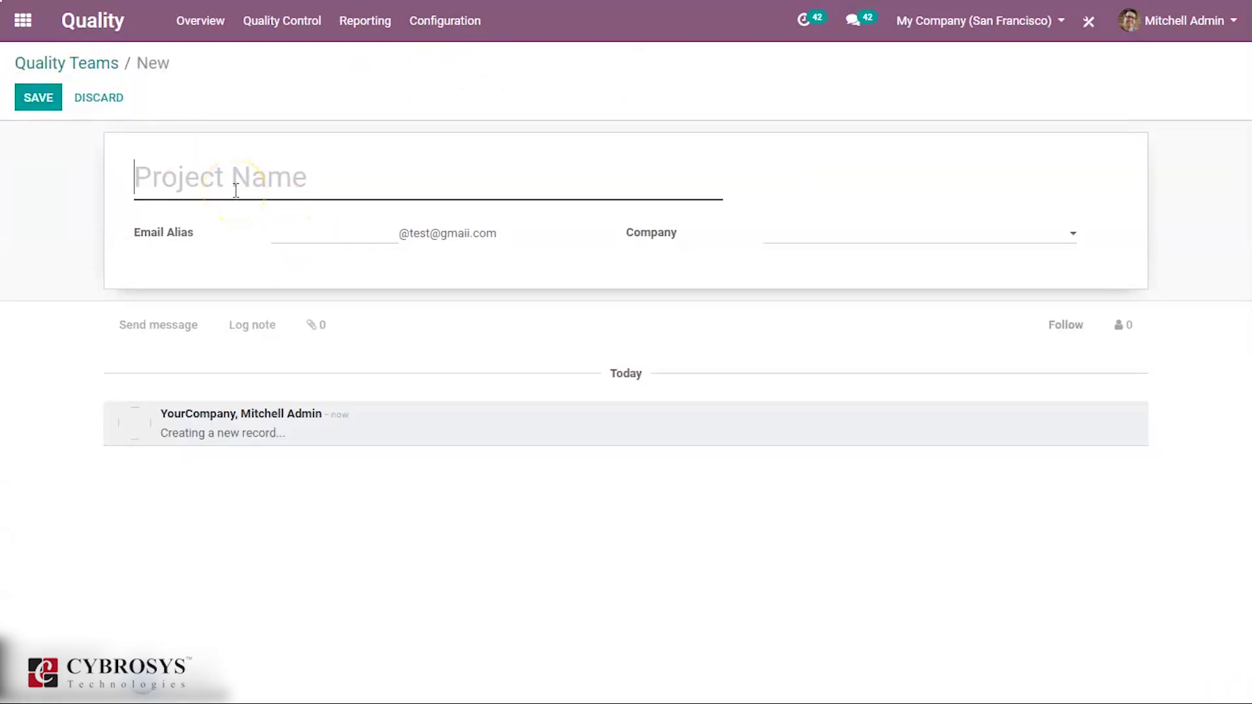
type("Quali")
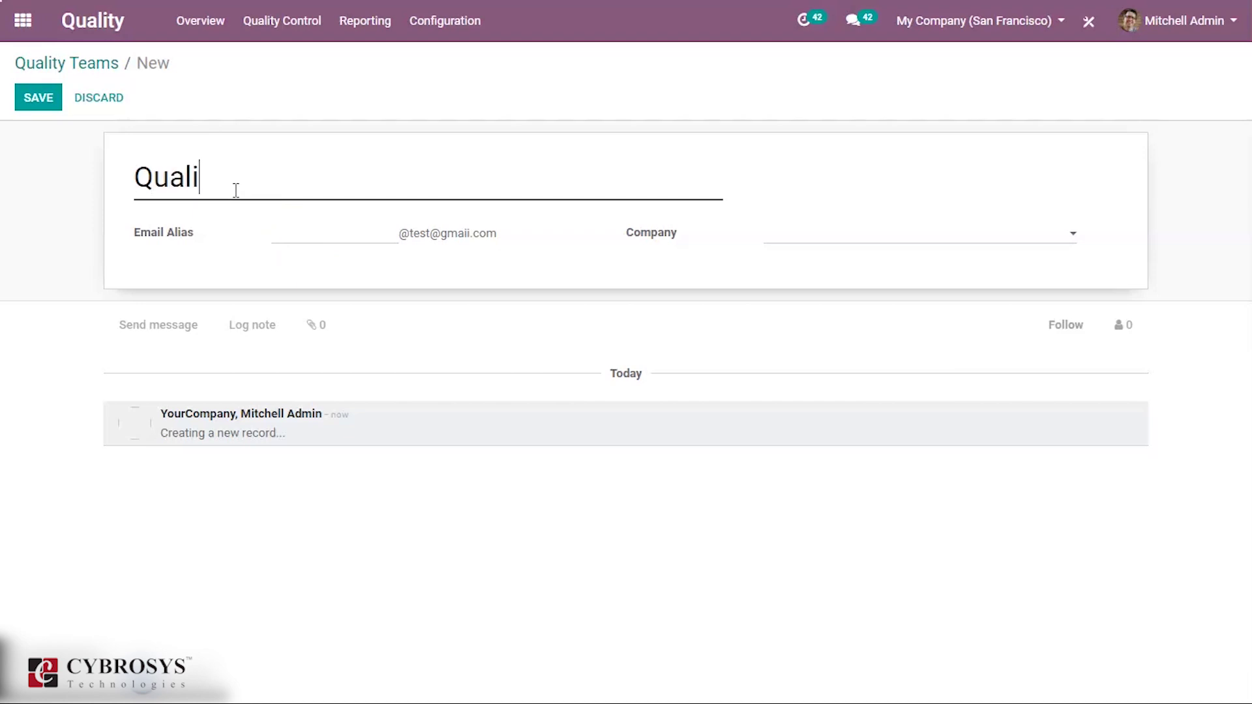
type("tyteam2")
left_click(308, 228)
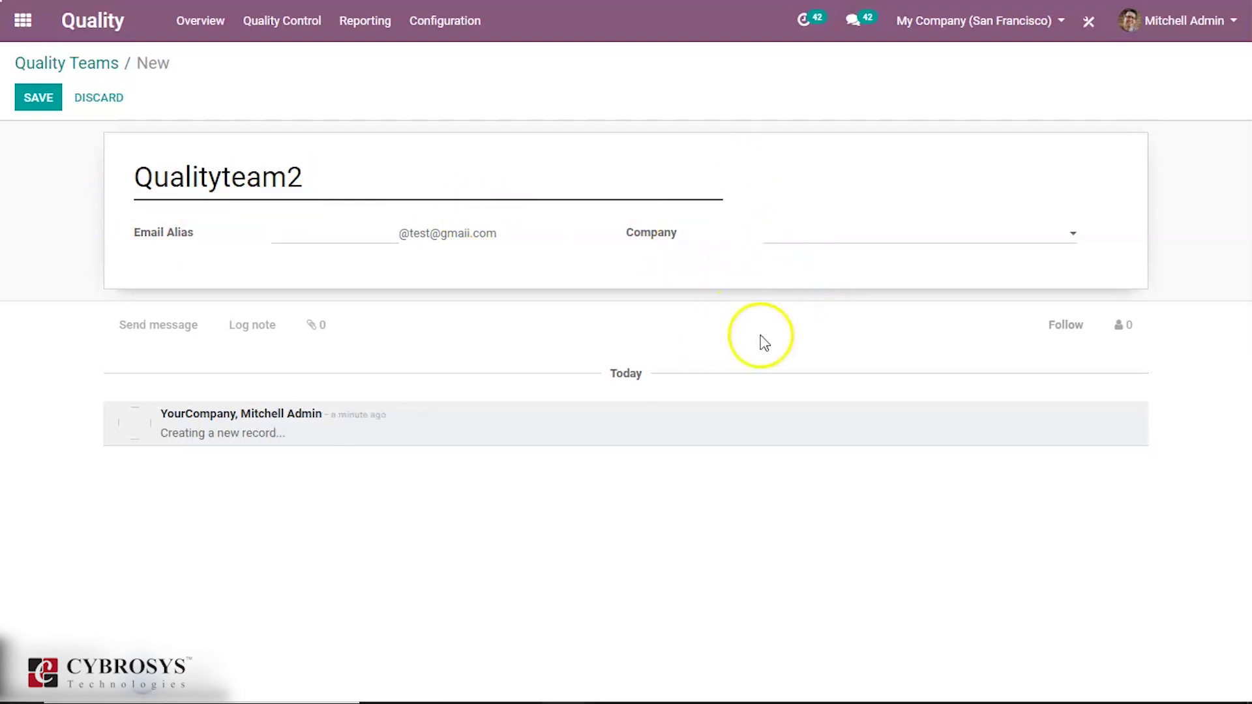
left_click(38, 98)
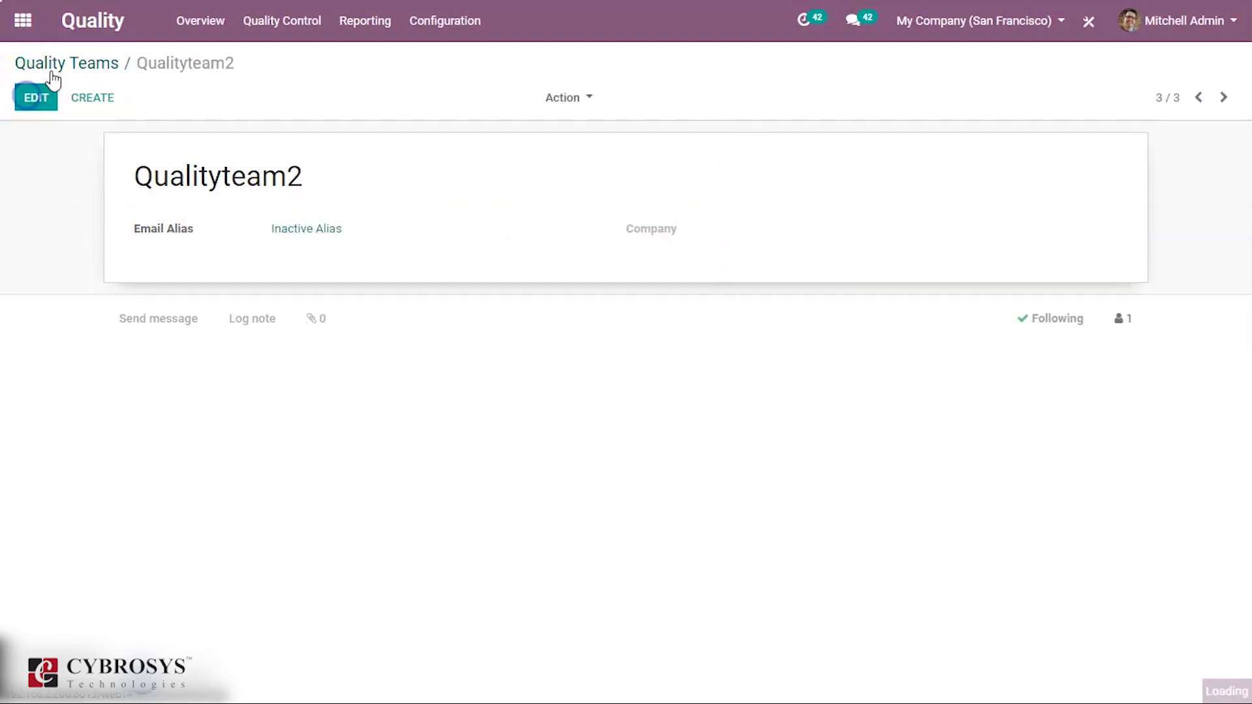
left_click(68, 63)
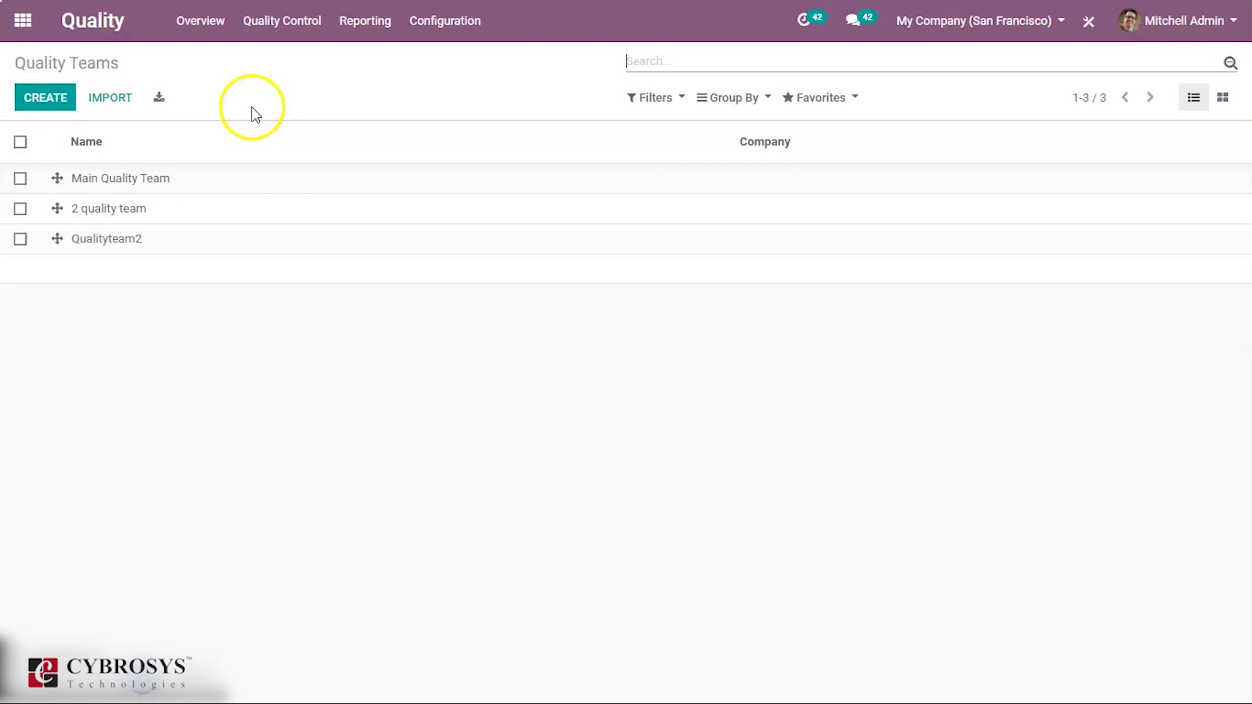
- View the quality overview, then open the quality control points and expand the Acoustic Bloc Screens group
left_click(215, 20)
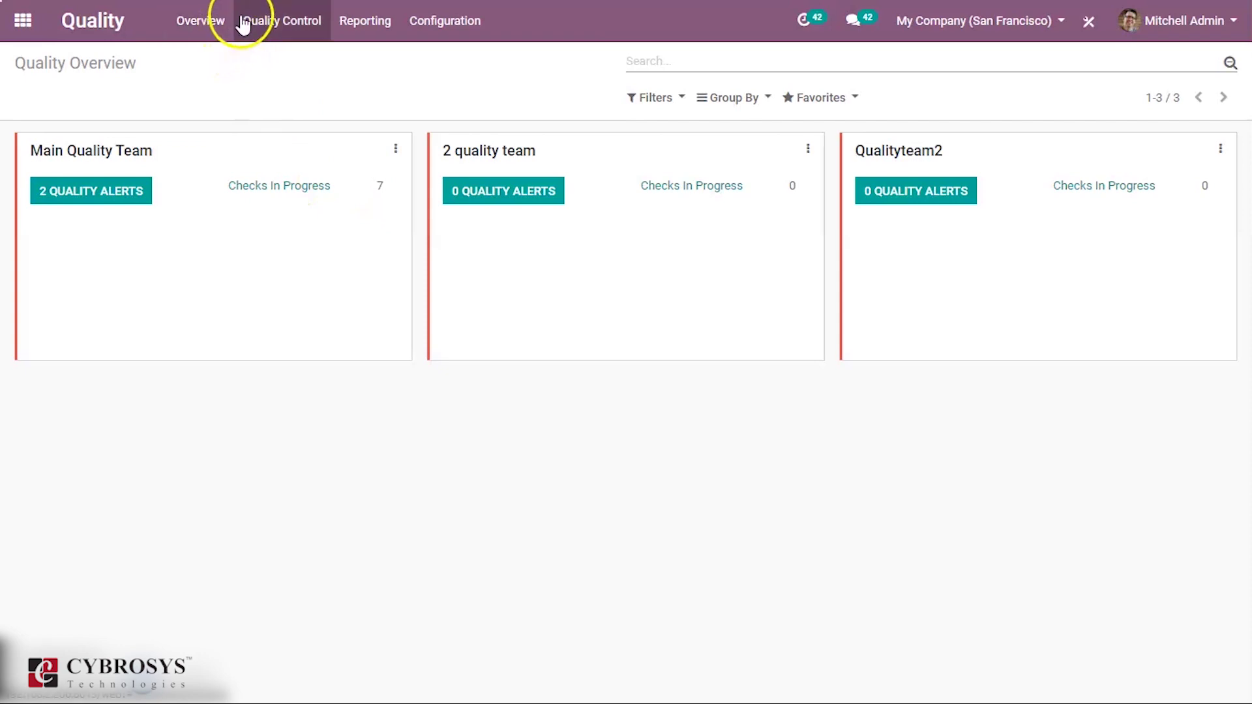
left_click(273, 26)
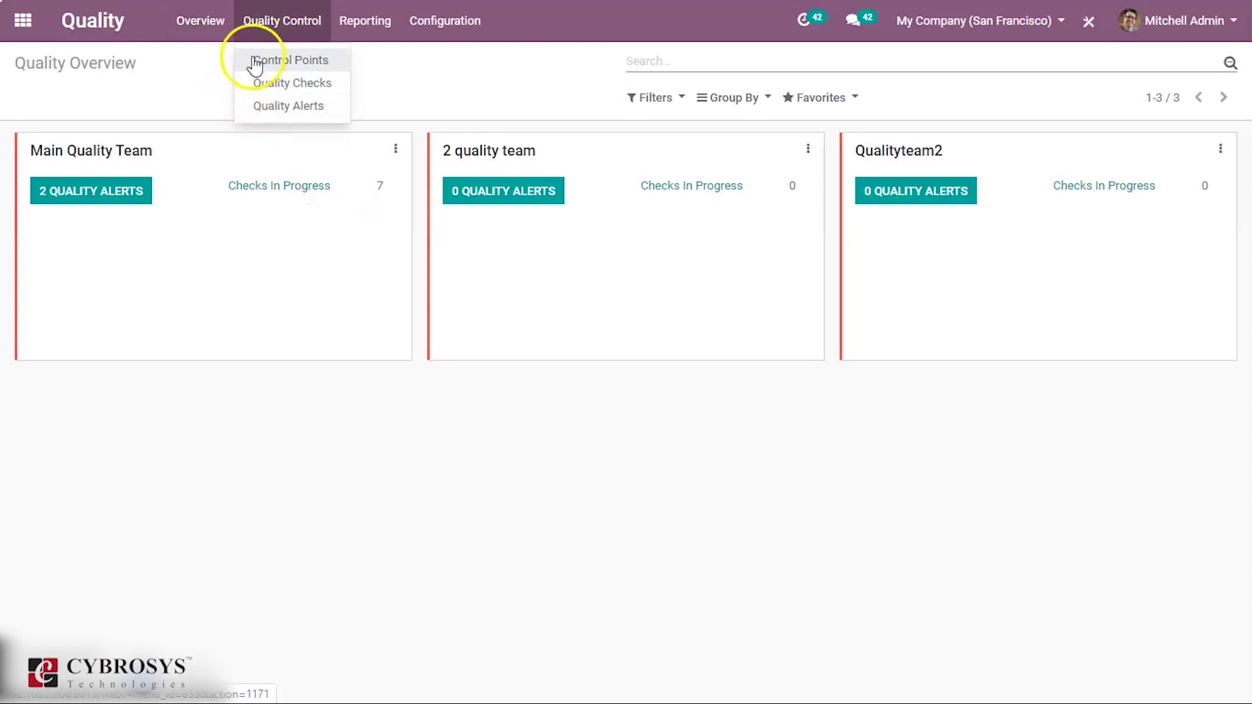
left_click(282, 58)
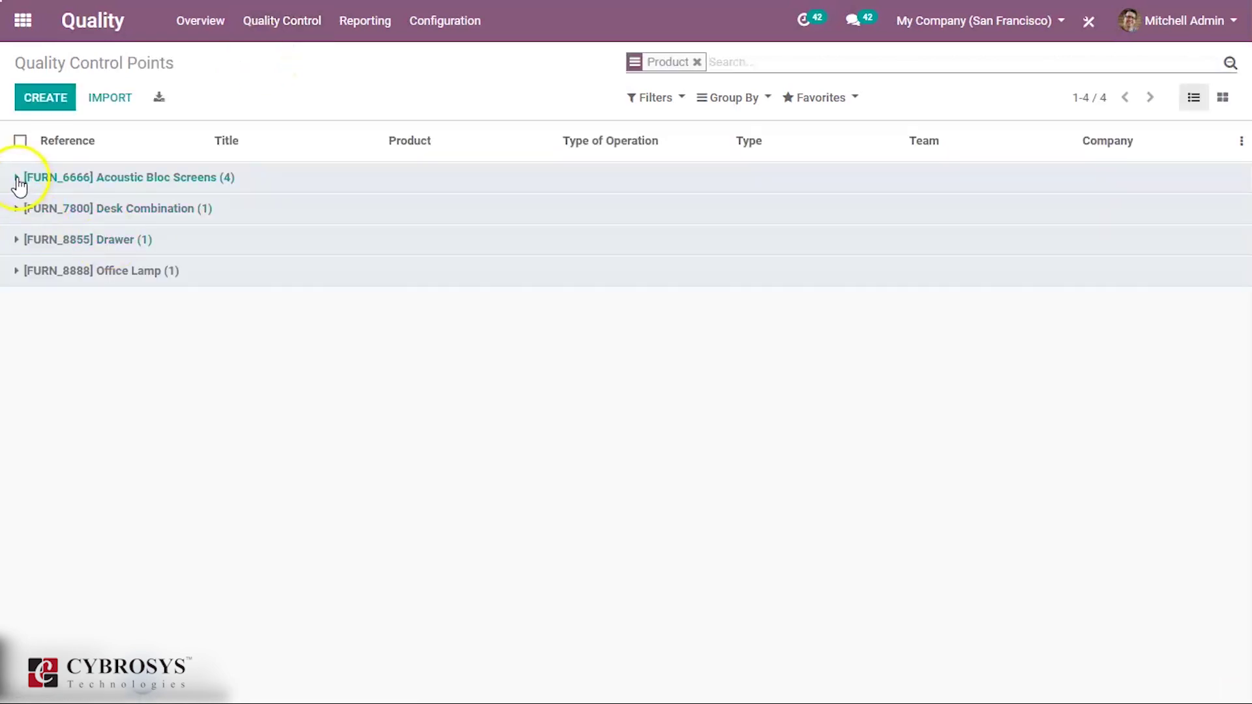
left_click(20, 183)
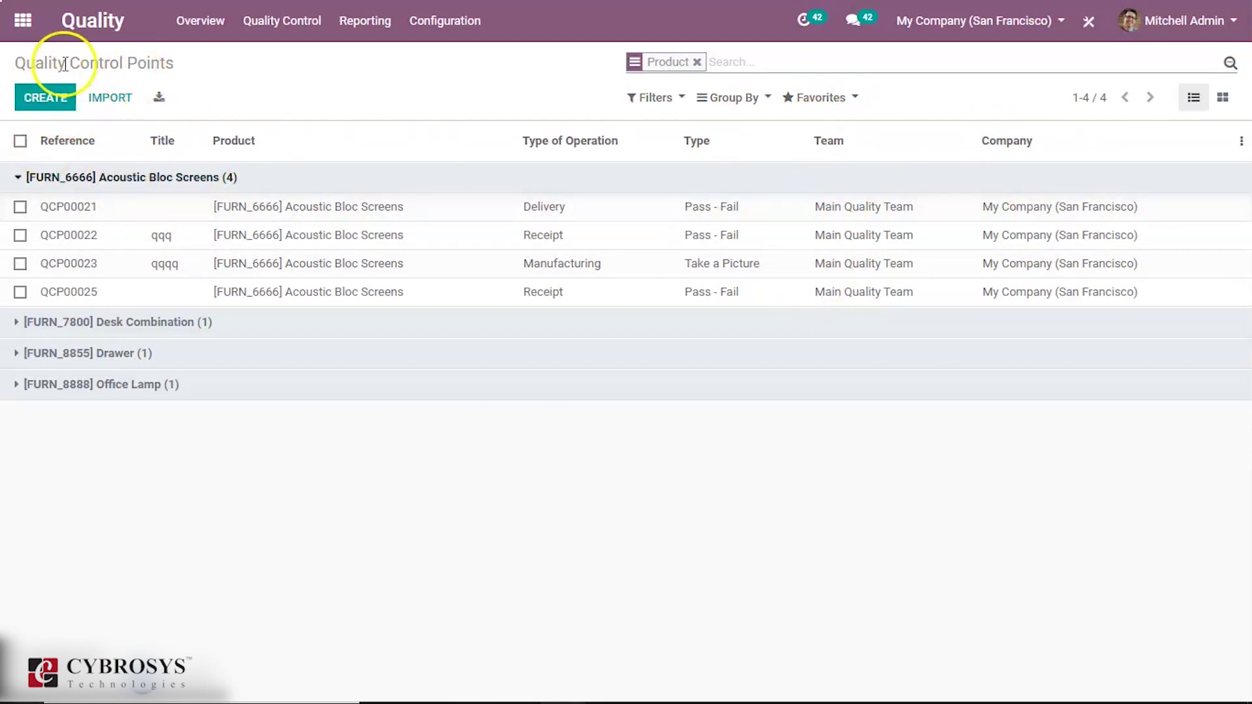
- Start a new quality control point, set its operation to My Company 1: Manufacturing, and review the product and work order operation choices
left_click(42, 102)
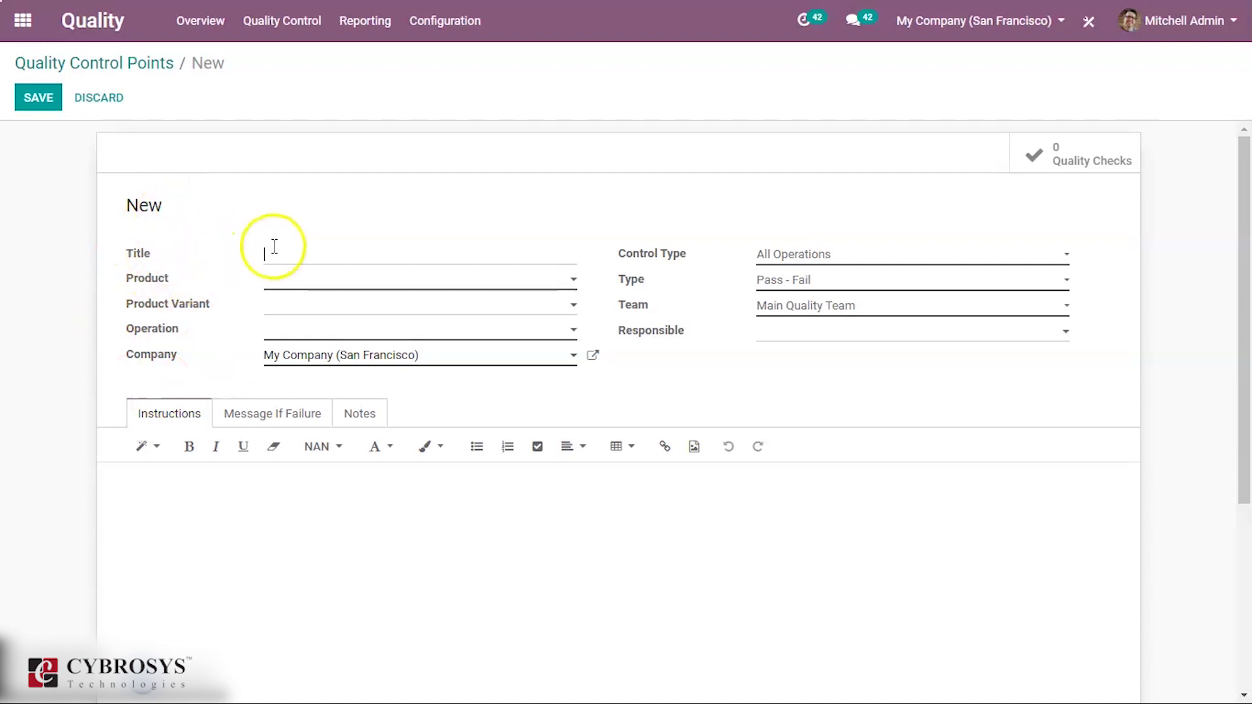
left_click(274, 287)
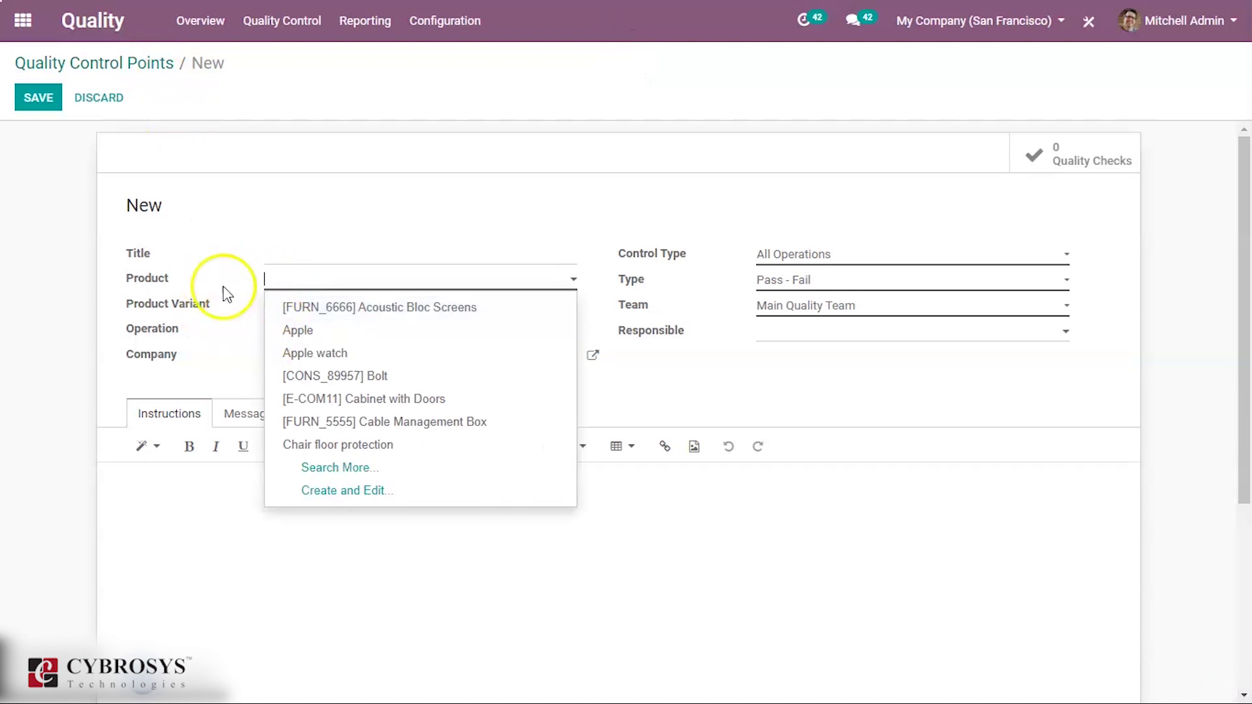
left_click(225, 293)
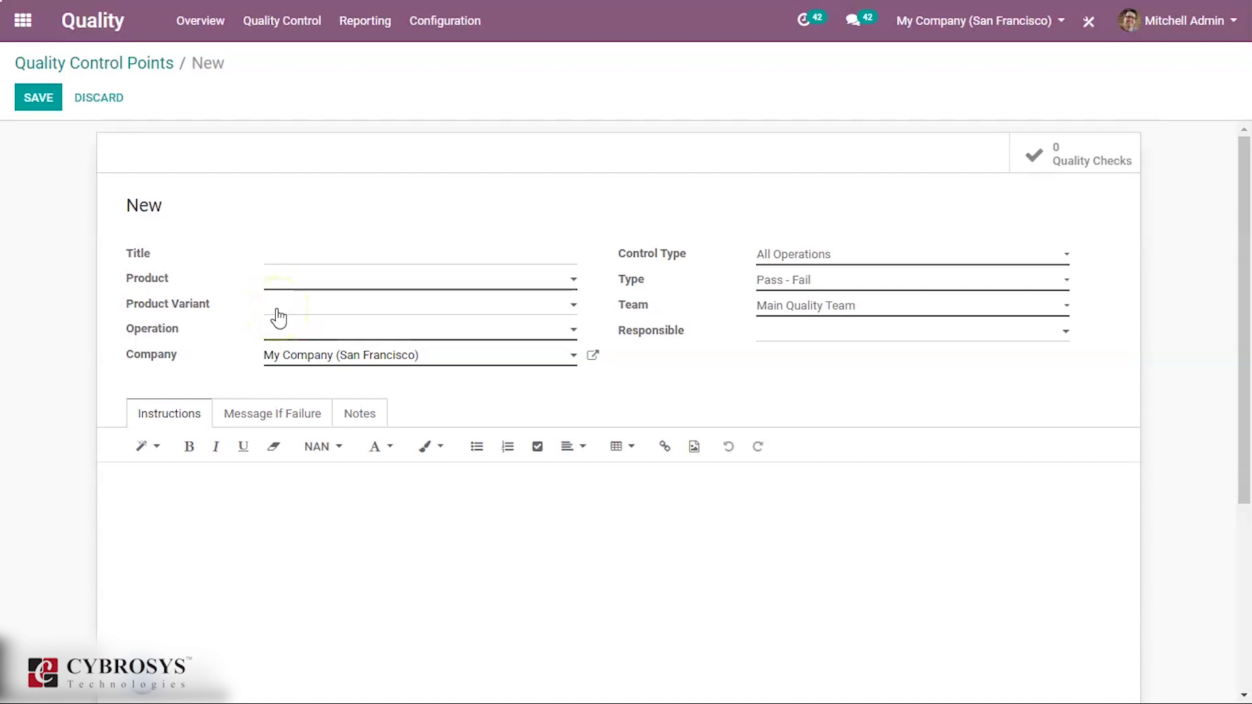
left_click(294, 330)
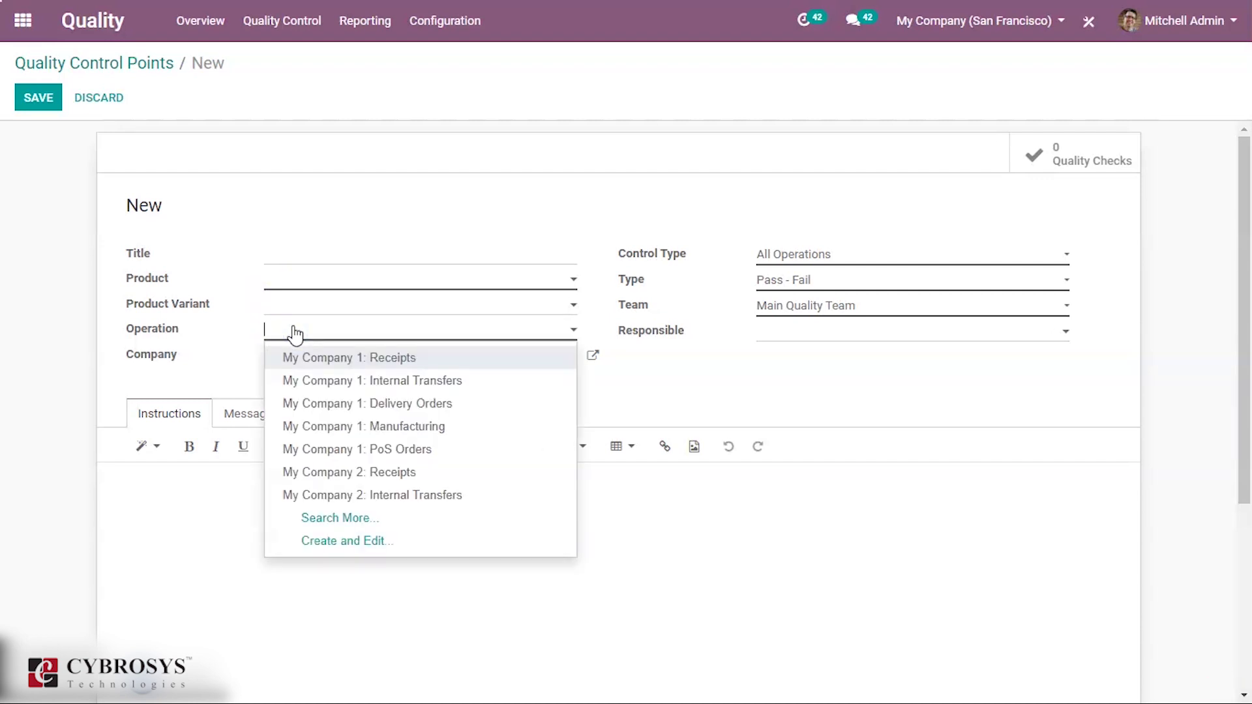
left_click(377, 428)
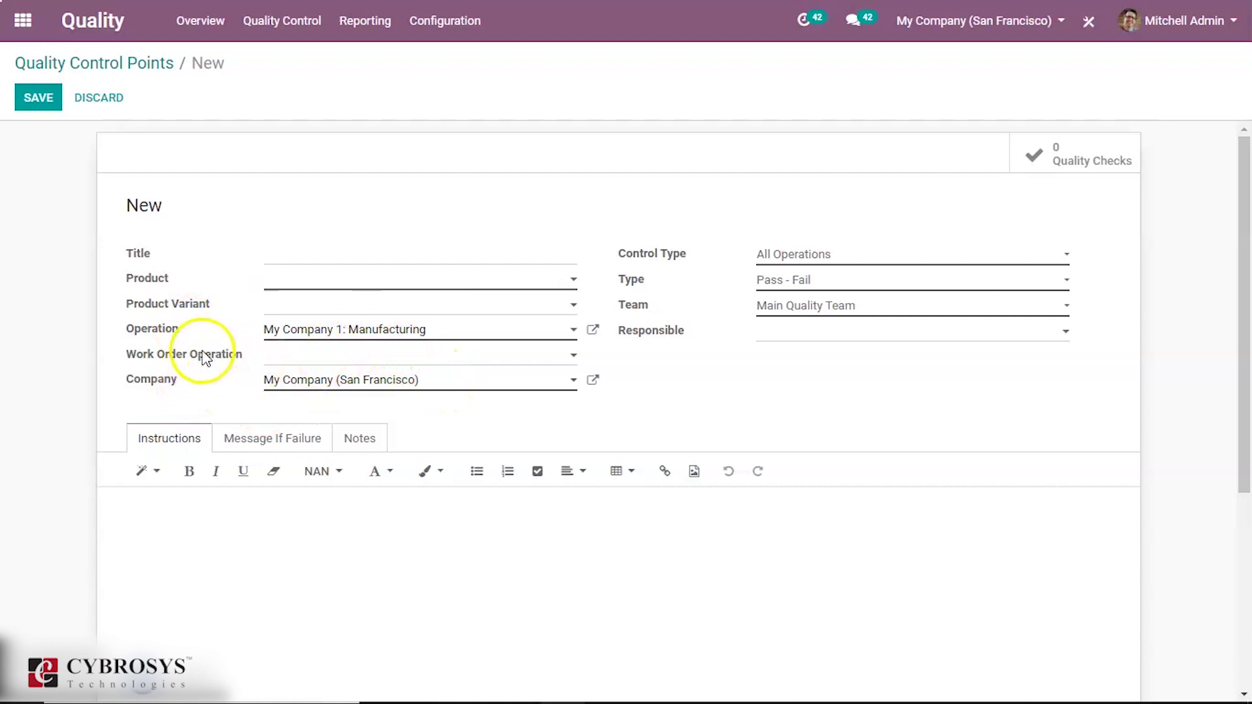
left_click(270, 359)
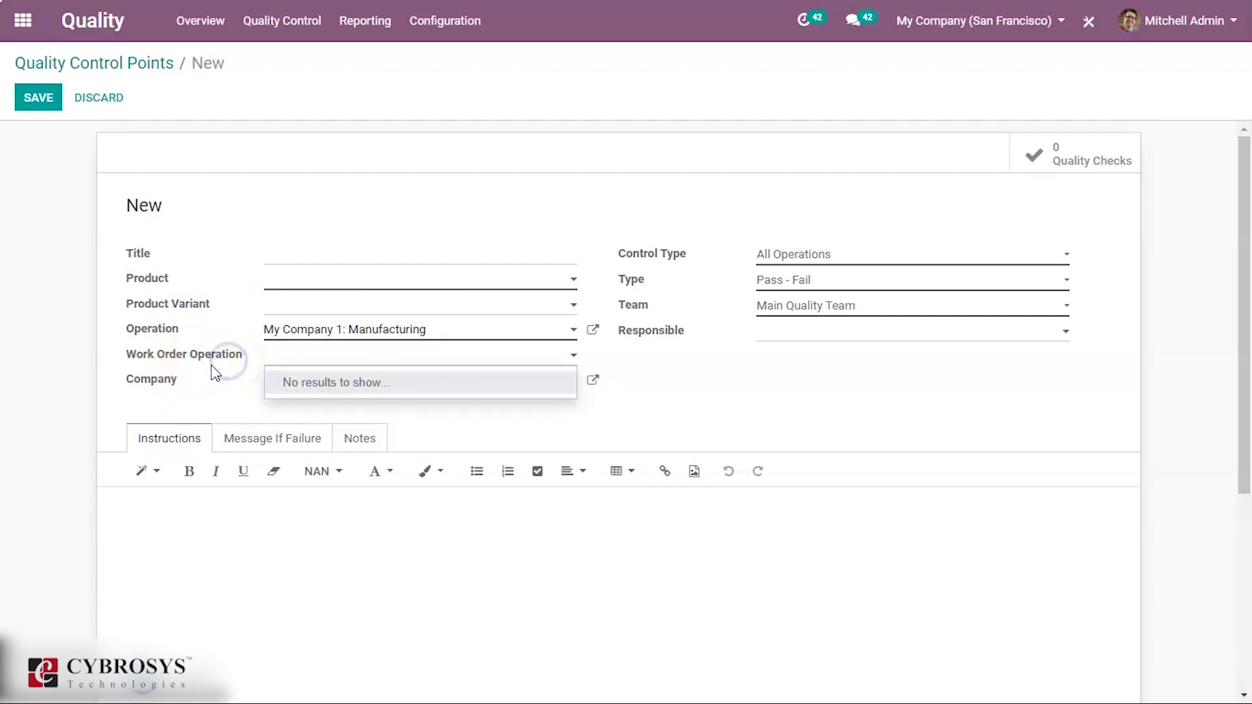
left_click(220, 384)
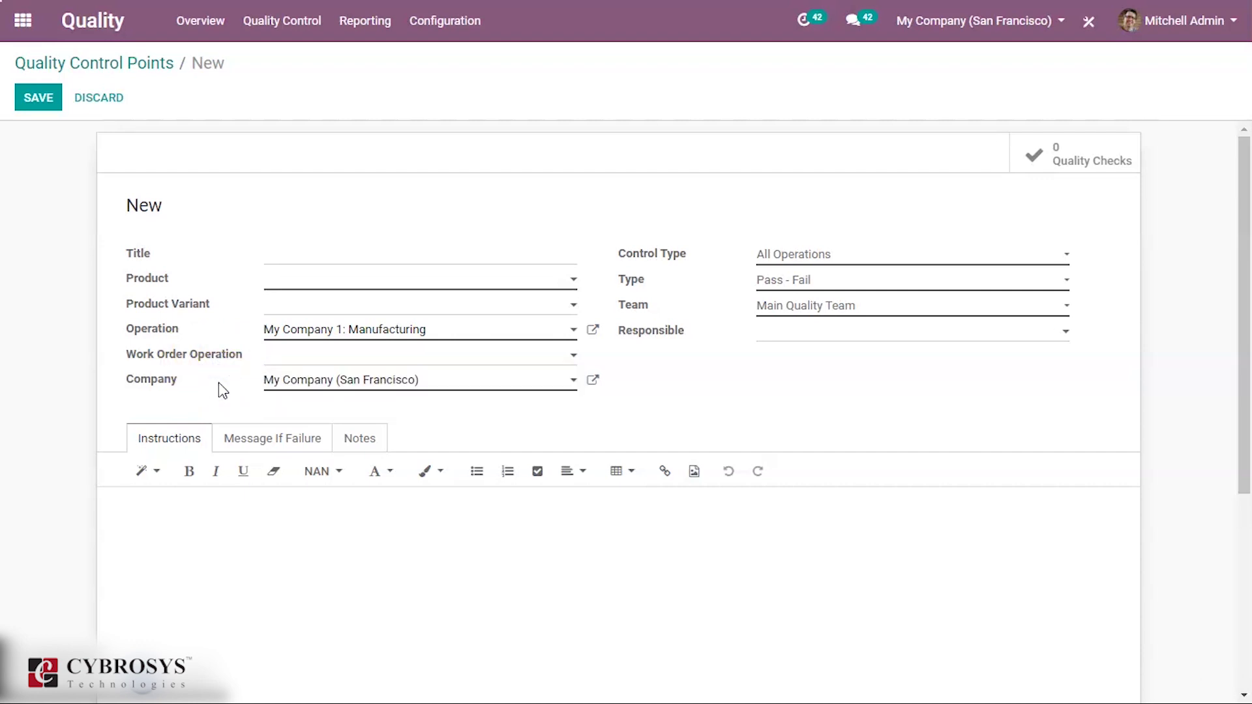
- Try the Periodically control type, review its frequency units, and set the control type back to All Operations
left_click(781, 254)
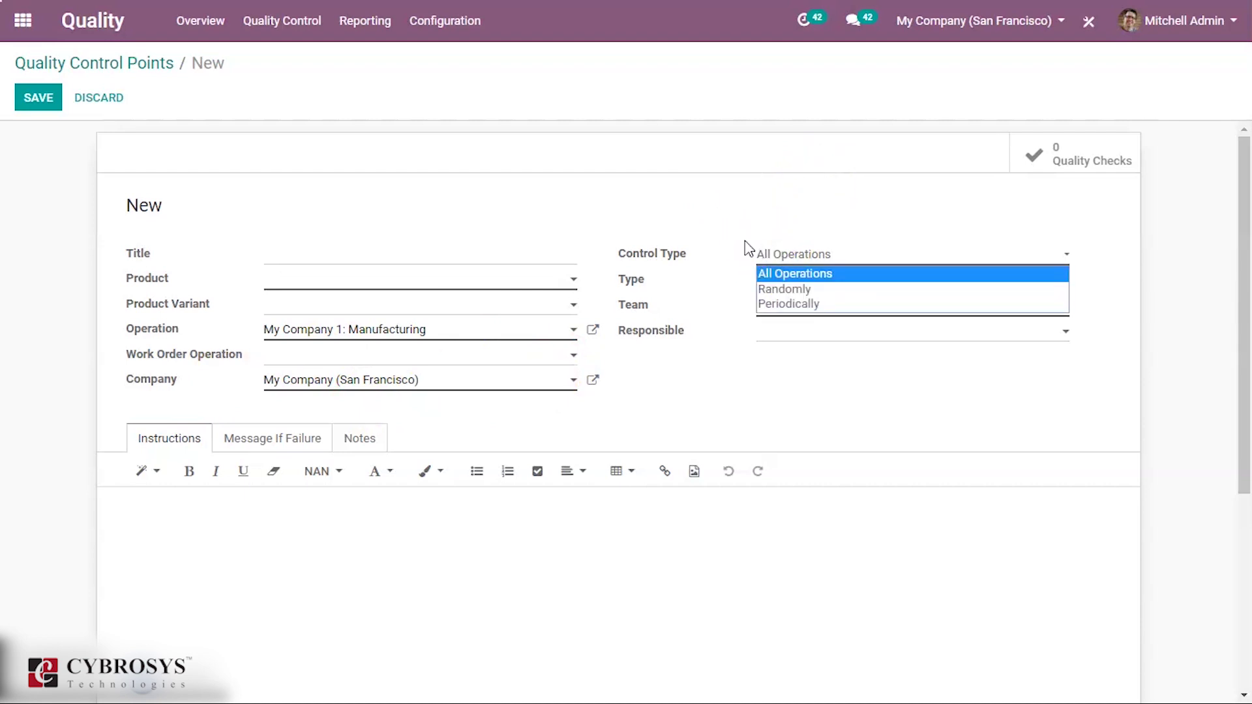
left_click(776, 305)
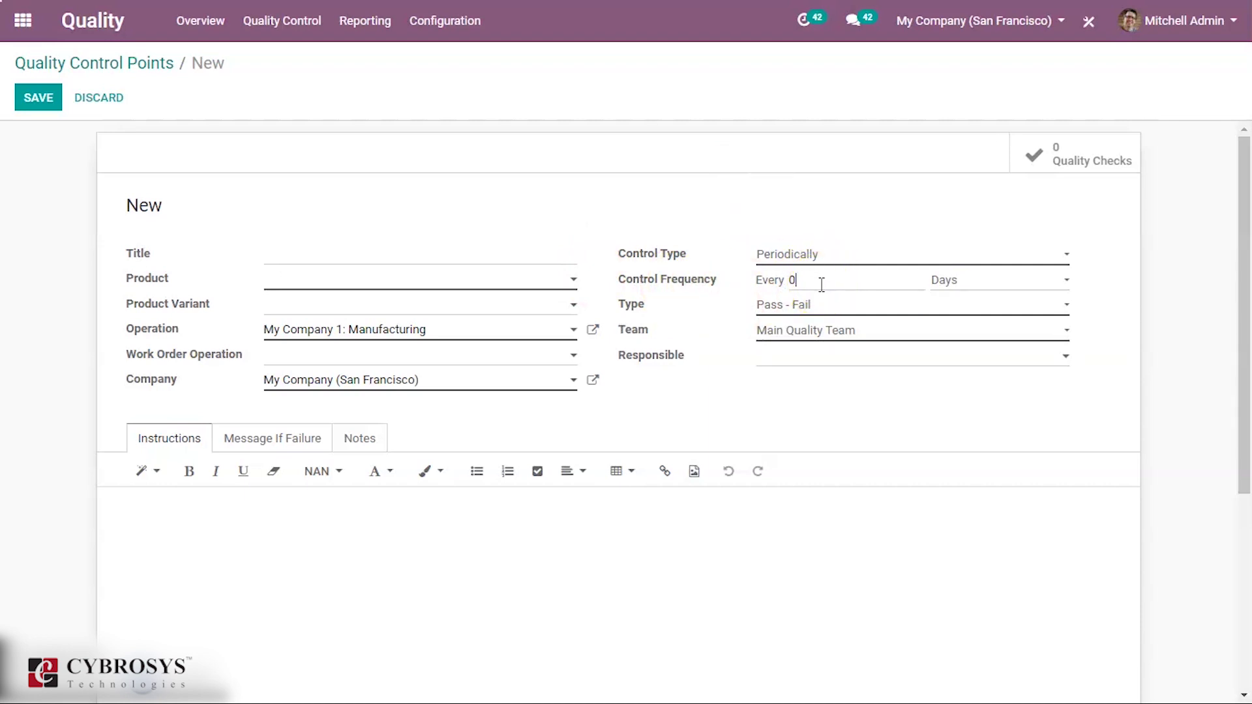
left_click(996, 283)
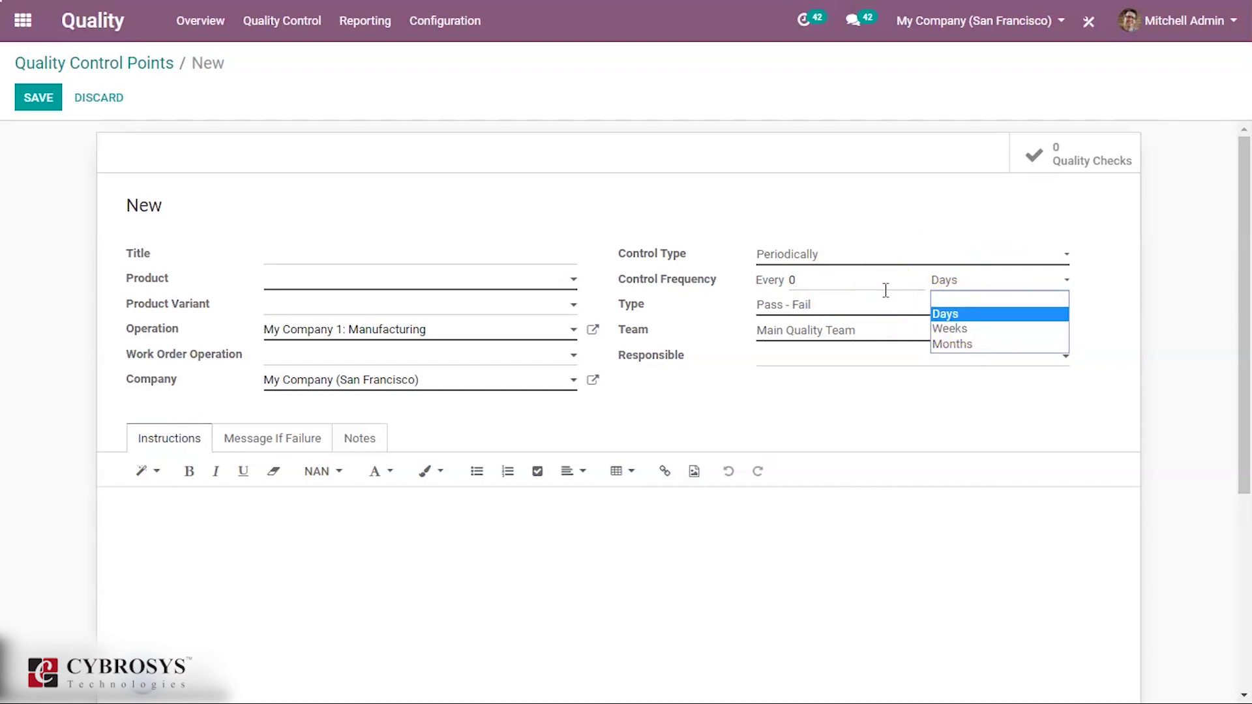
left_click(844, 257)
left_click(825, 274)
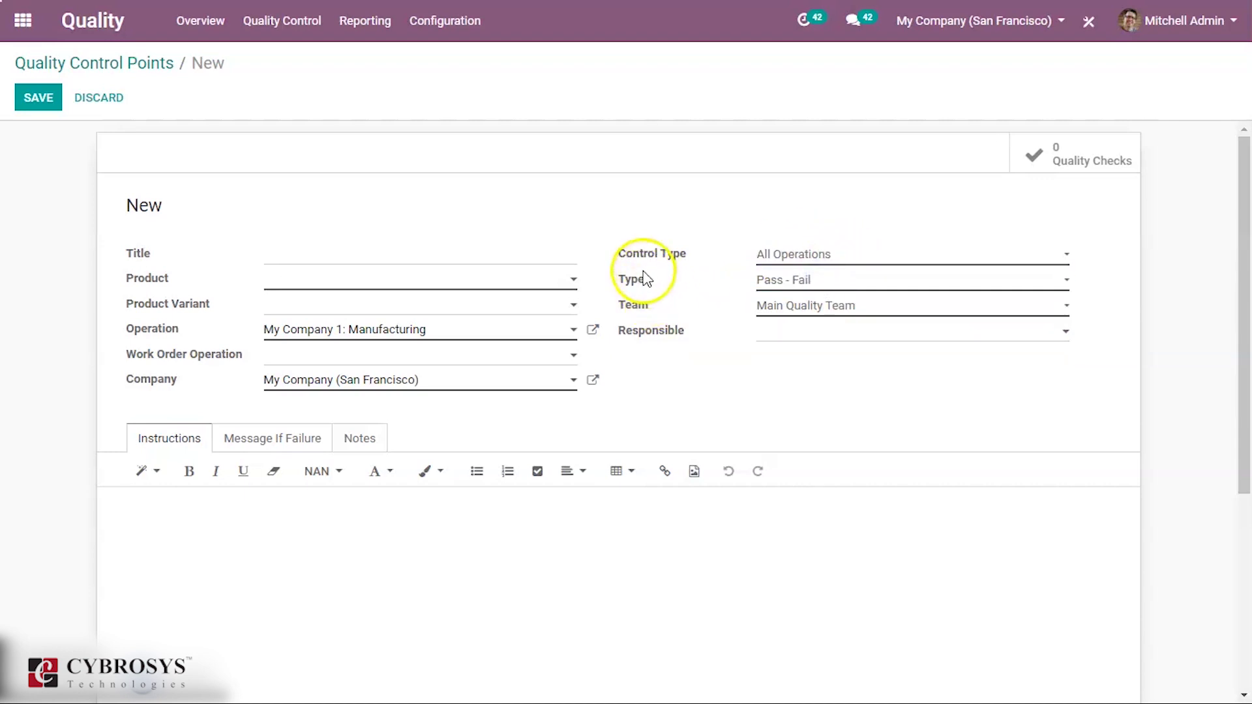
- Review the available check types and responsible persons for the new control point without changing them
left_click(853, 281)
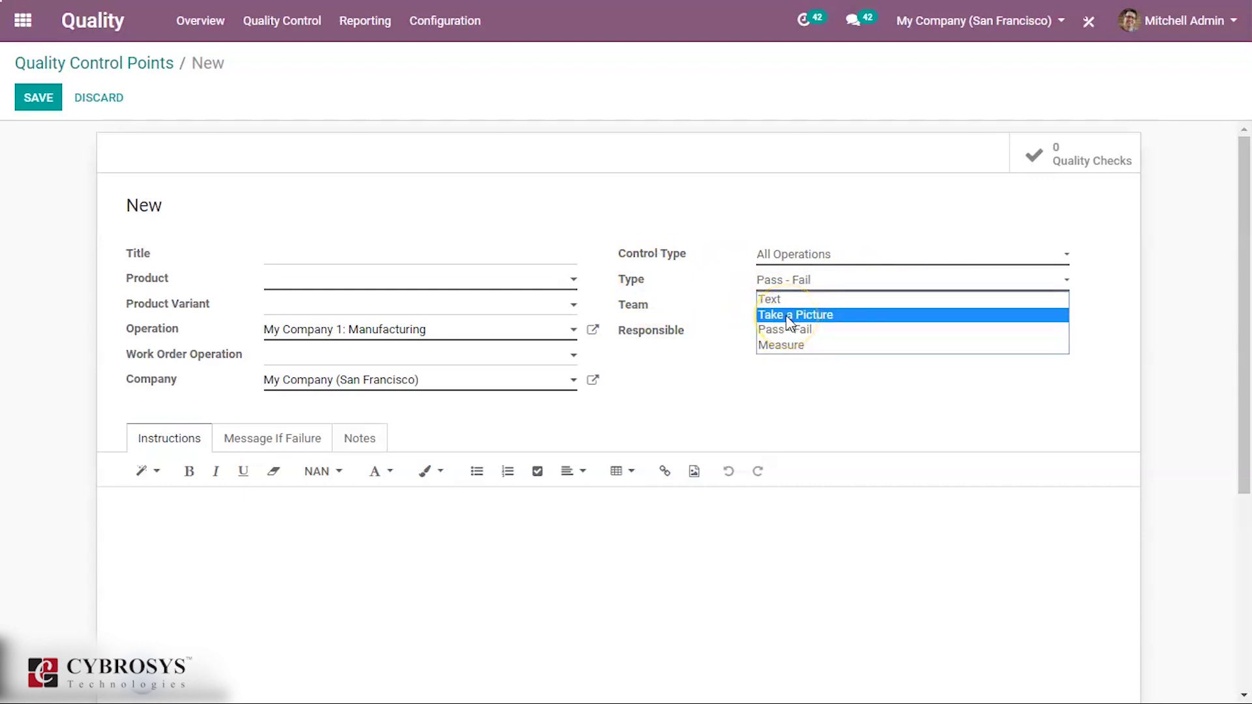
left_click(775, 336)
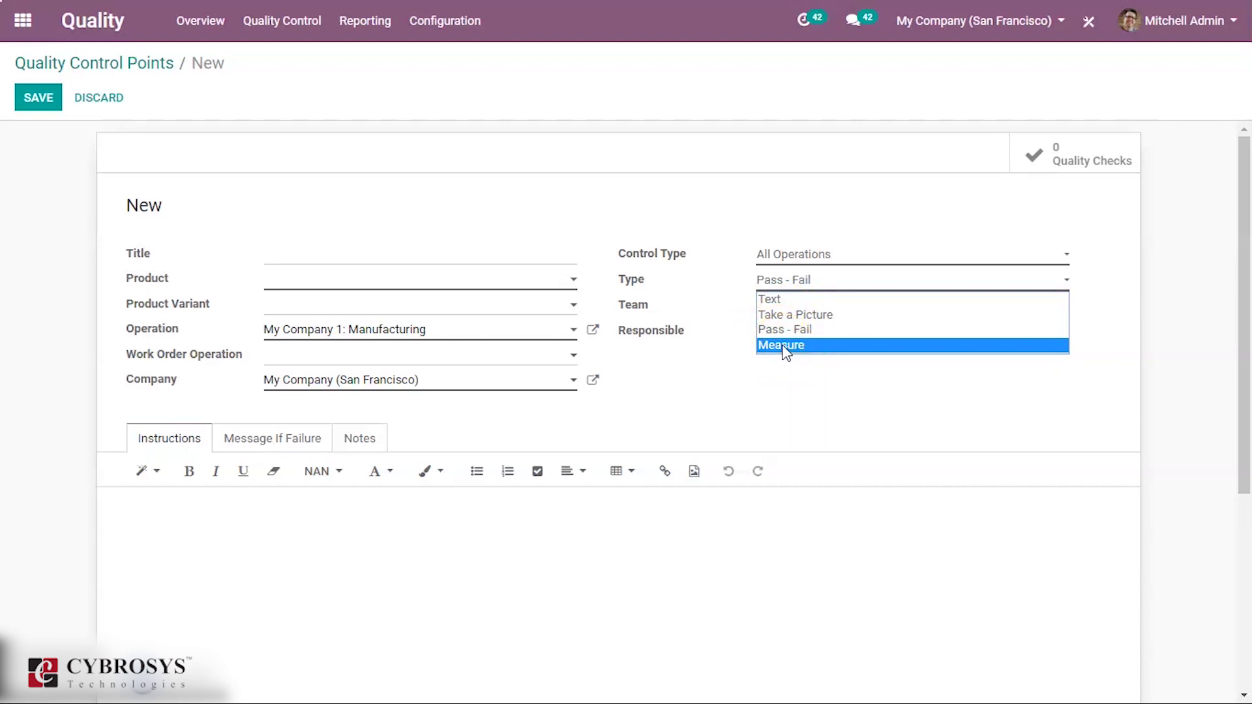
key("Escape")
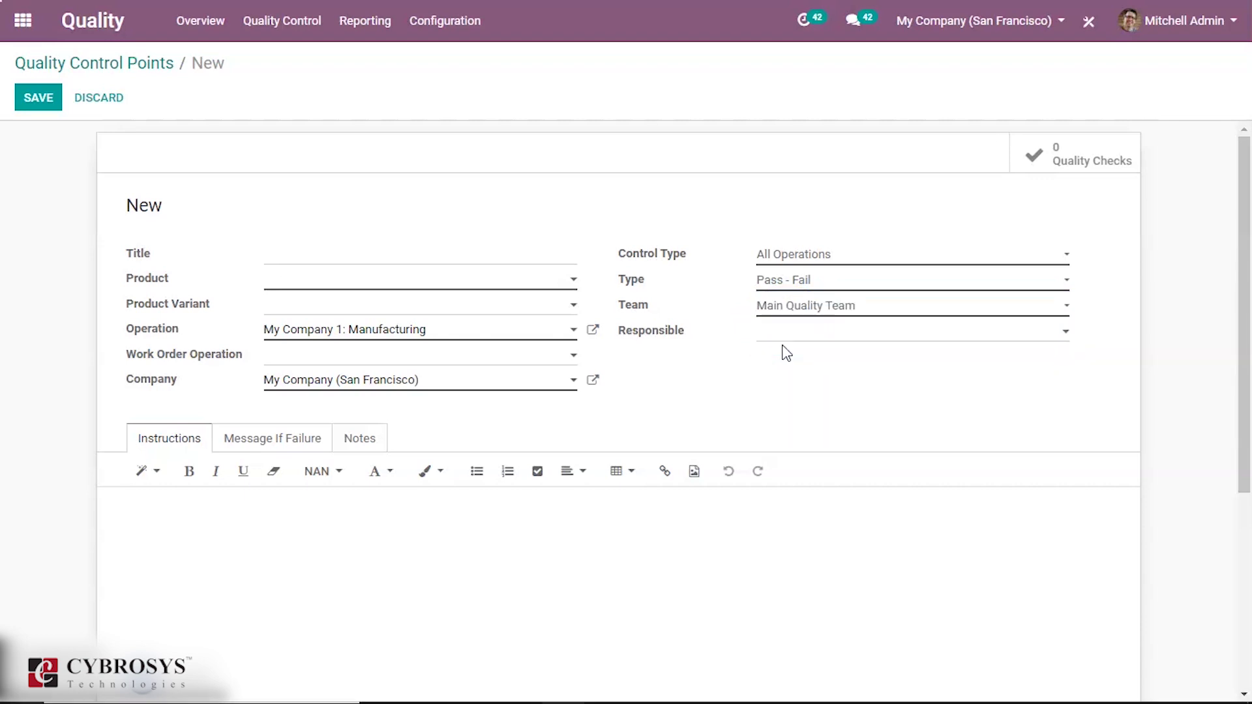
left_click(778, 338)
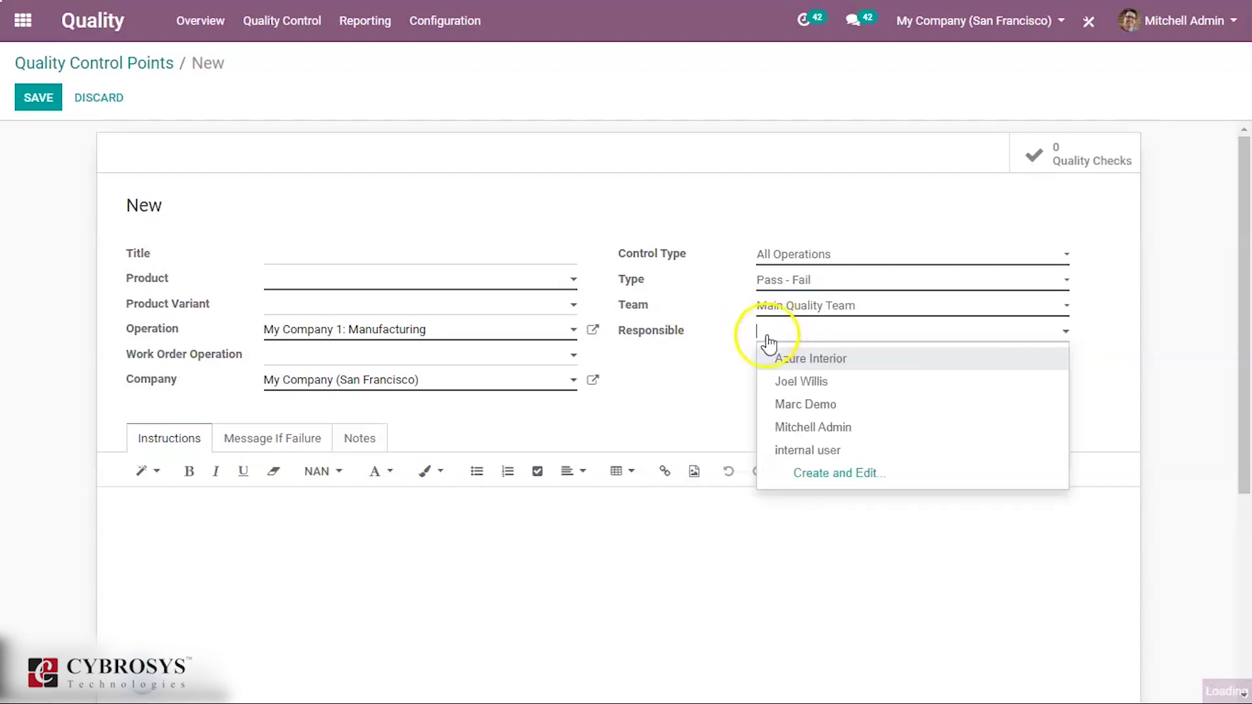
left_click(668, 268)
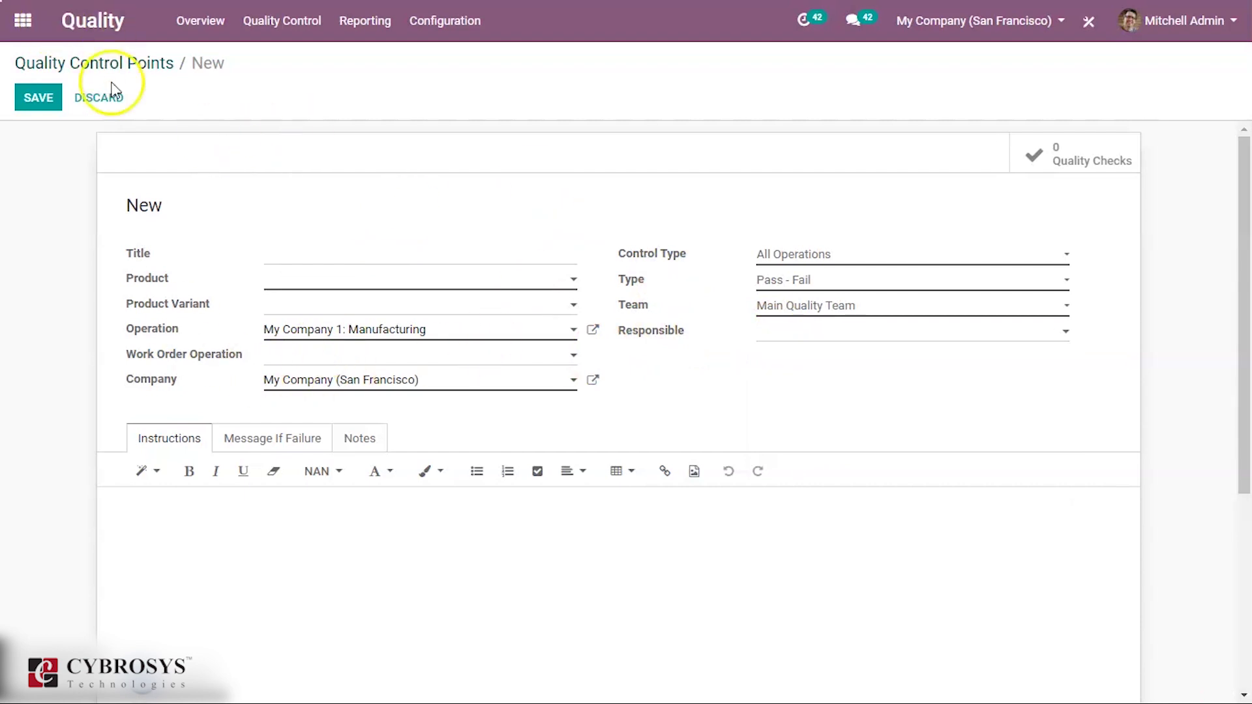
- Look through the control point's failure message, notes and instructions sections, then discard the new record and return to the list
left_click(252, 439)
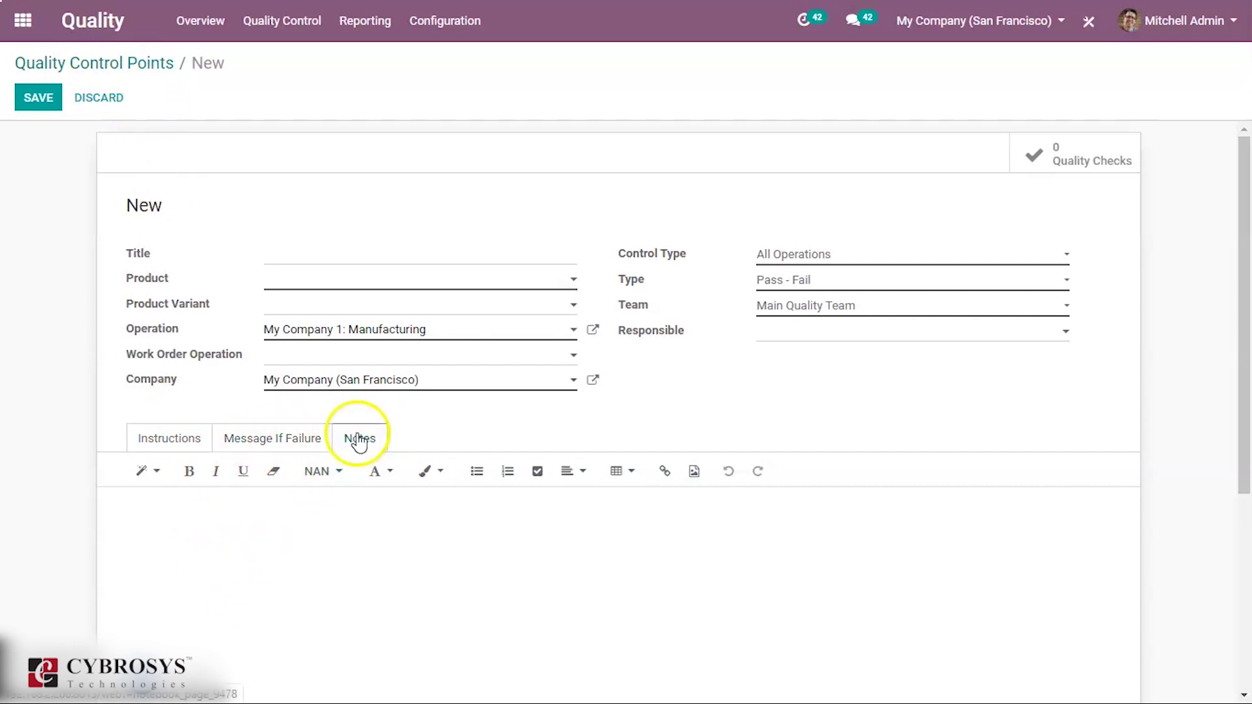
left_click(159, 438)
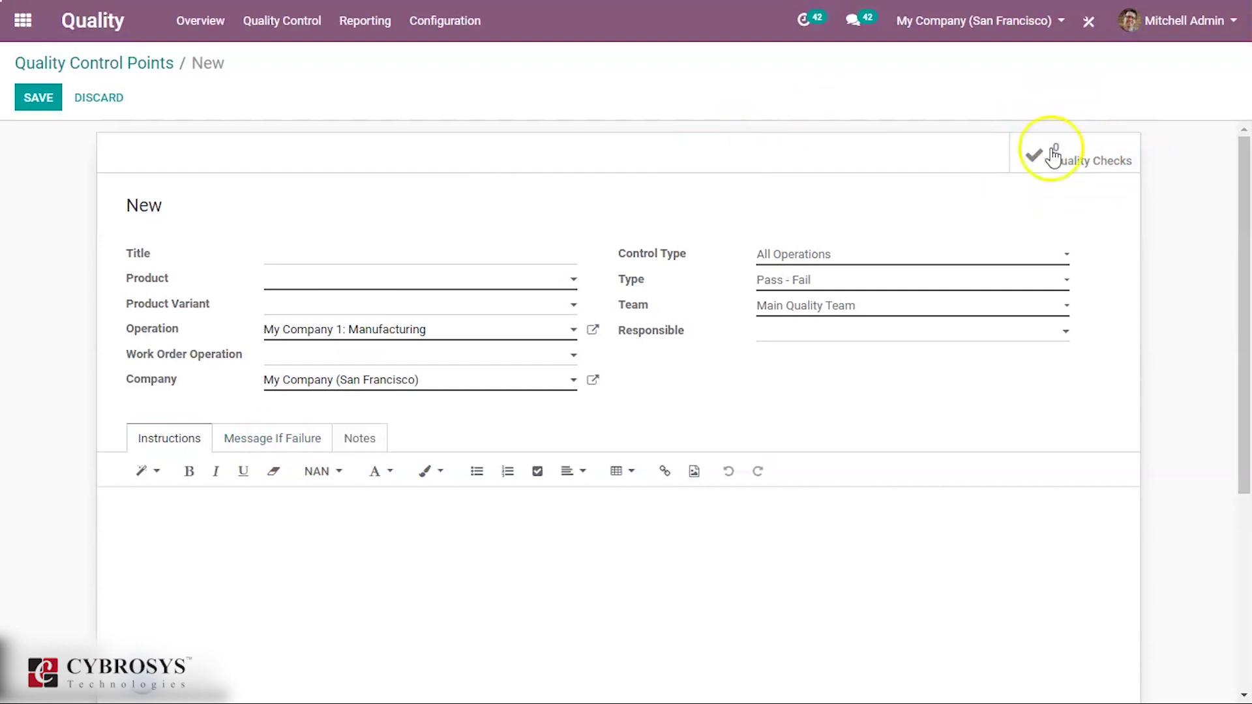
left_click(162, 62)
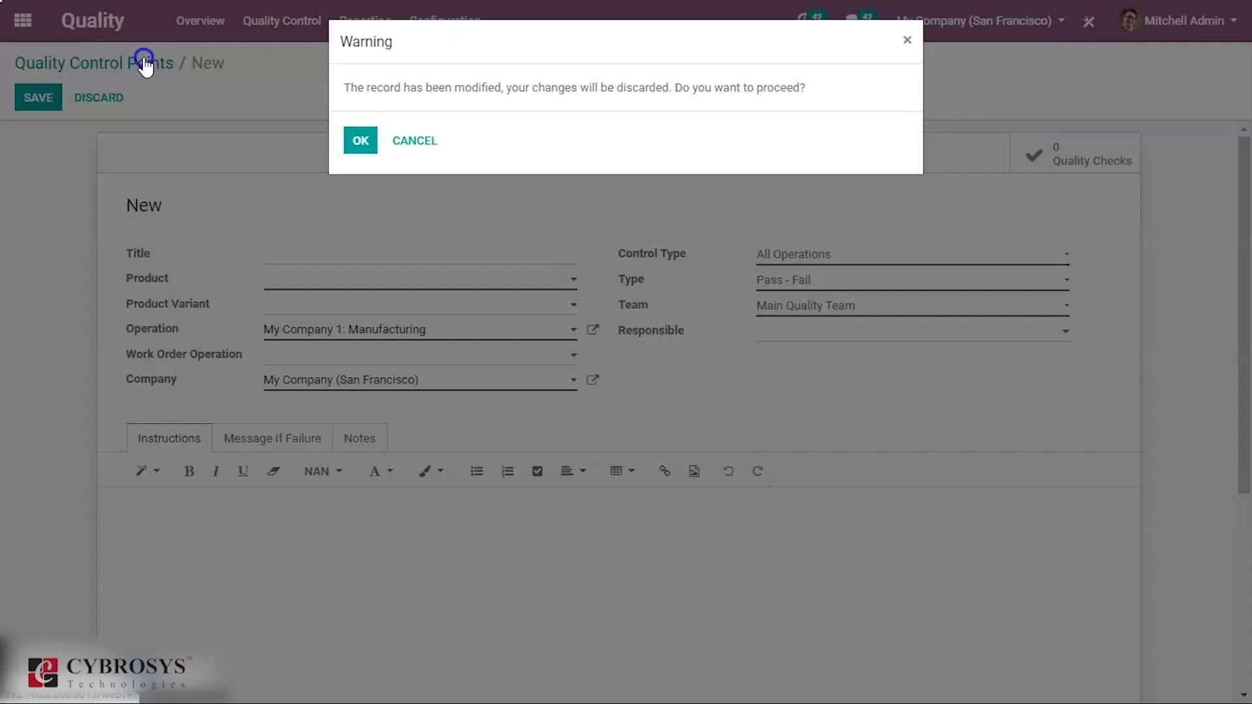
left_click(359, 139)
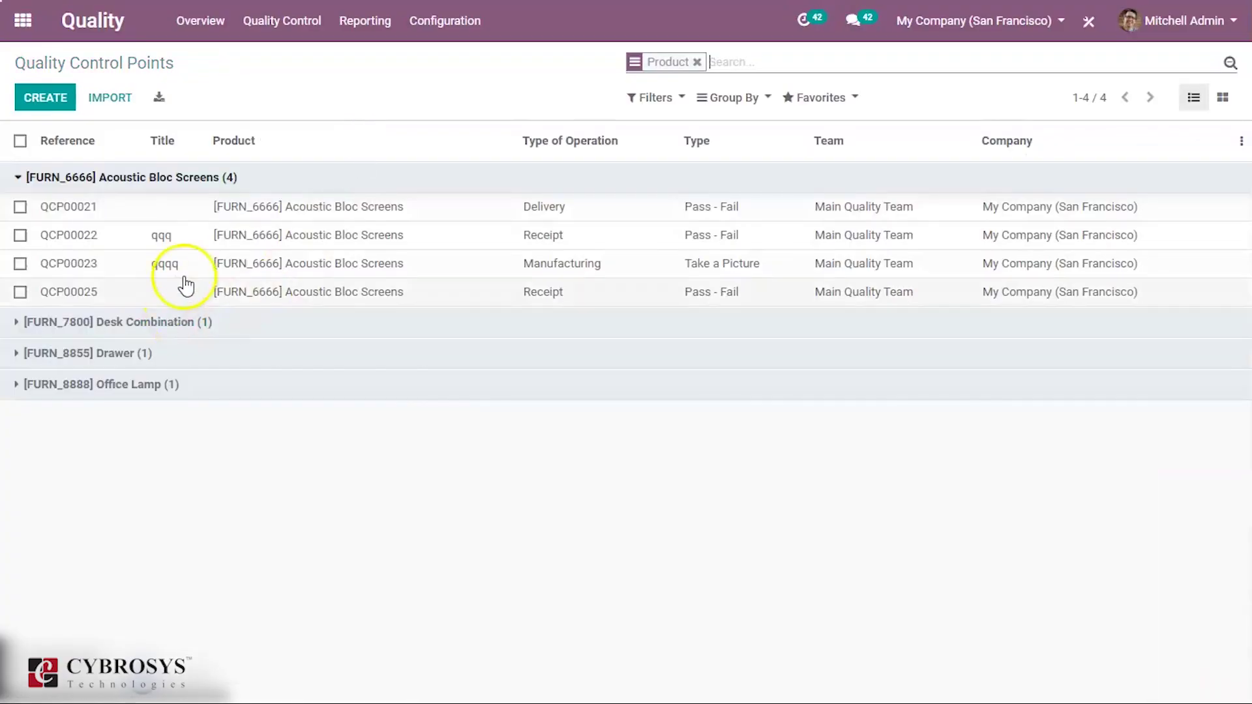
- Open the list of quality checks under quality control
left_click(298, 12)
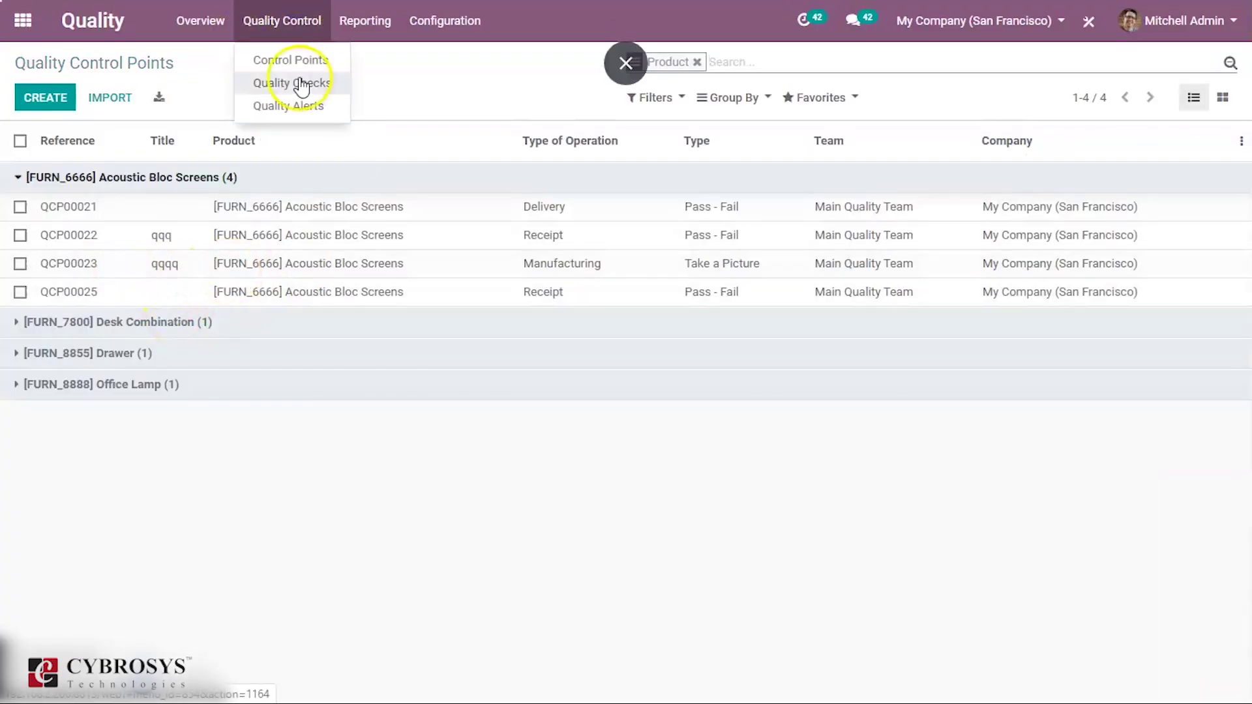
left_click(277, 95)
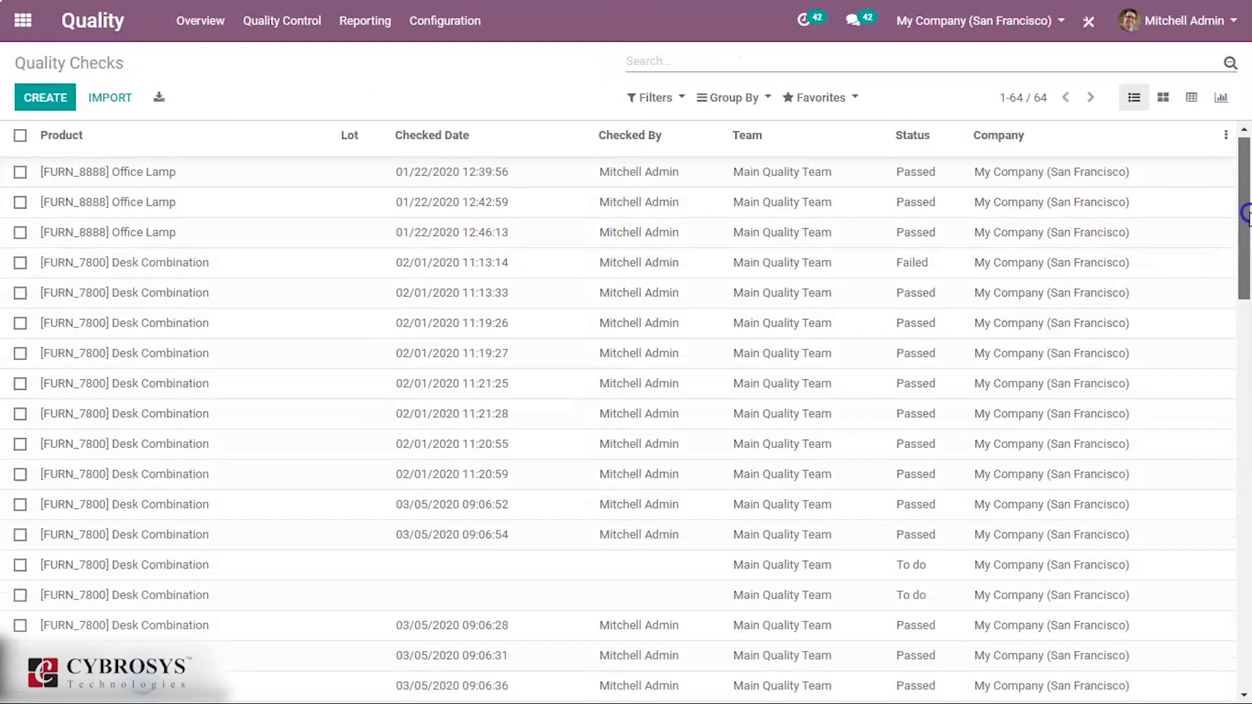
- Look through the quality checks list, including the status of each check
scroll(1246, 215, "down", 1)
scroll(1247, 221, "up", 1)
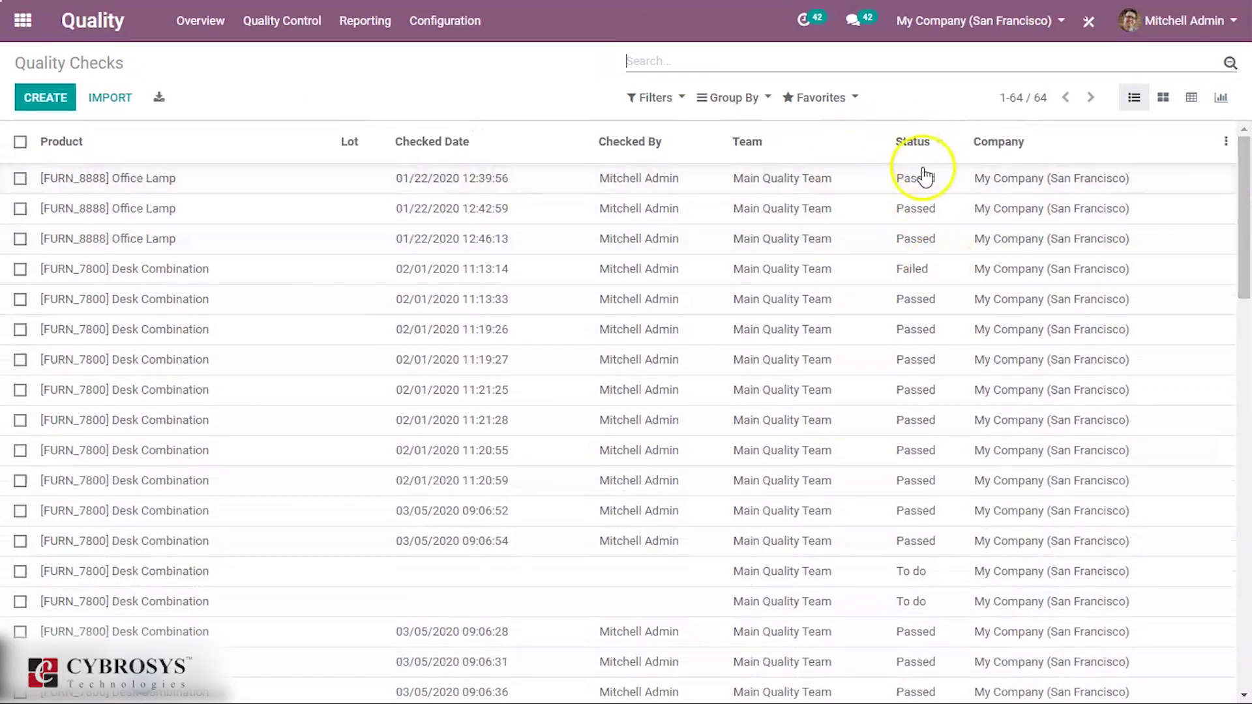
mouse_move(1232, 224)
left_mouse_down()
mouse_move(1247, 251)
mouse_move(1247, 664)
mouse_move(1232, 202)
left_mouse_up()
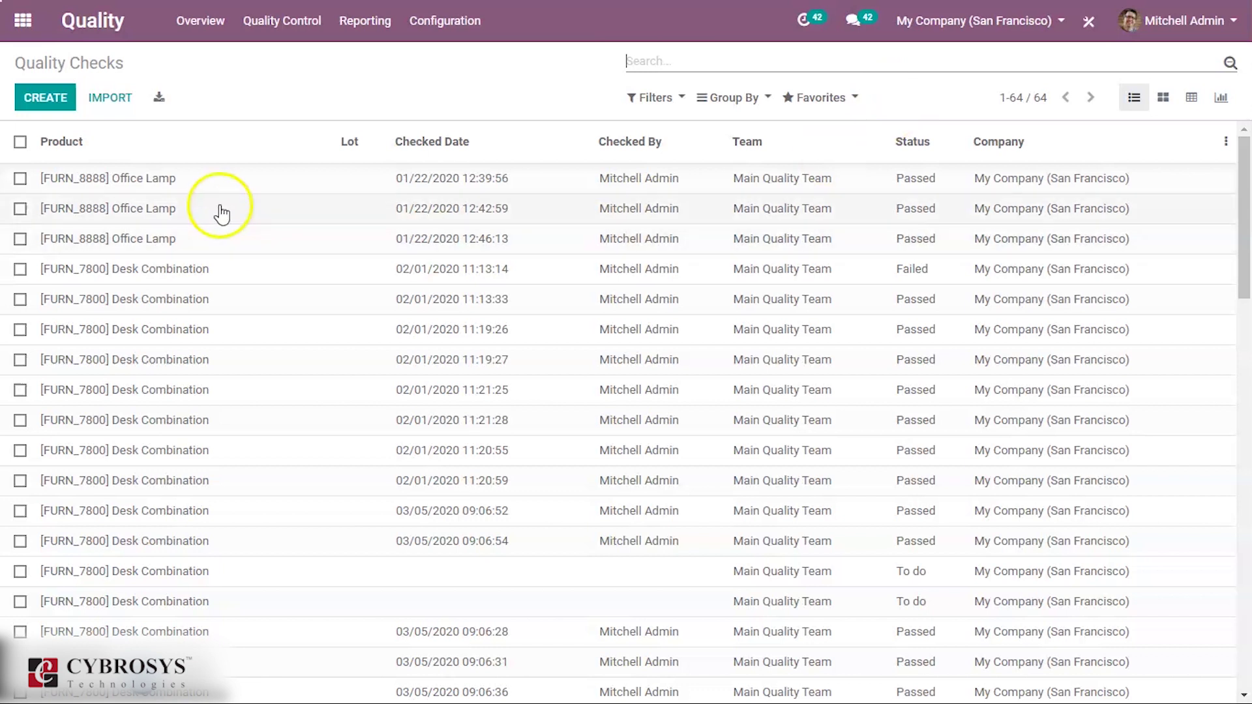
- Open the second Office Lamp quality check for editing, review its product and picking fields, and return to the list without changes
left_click(124, 205)
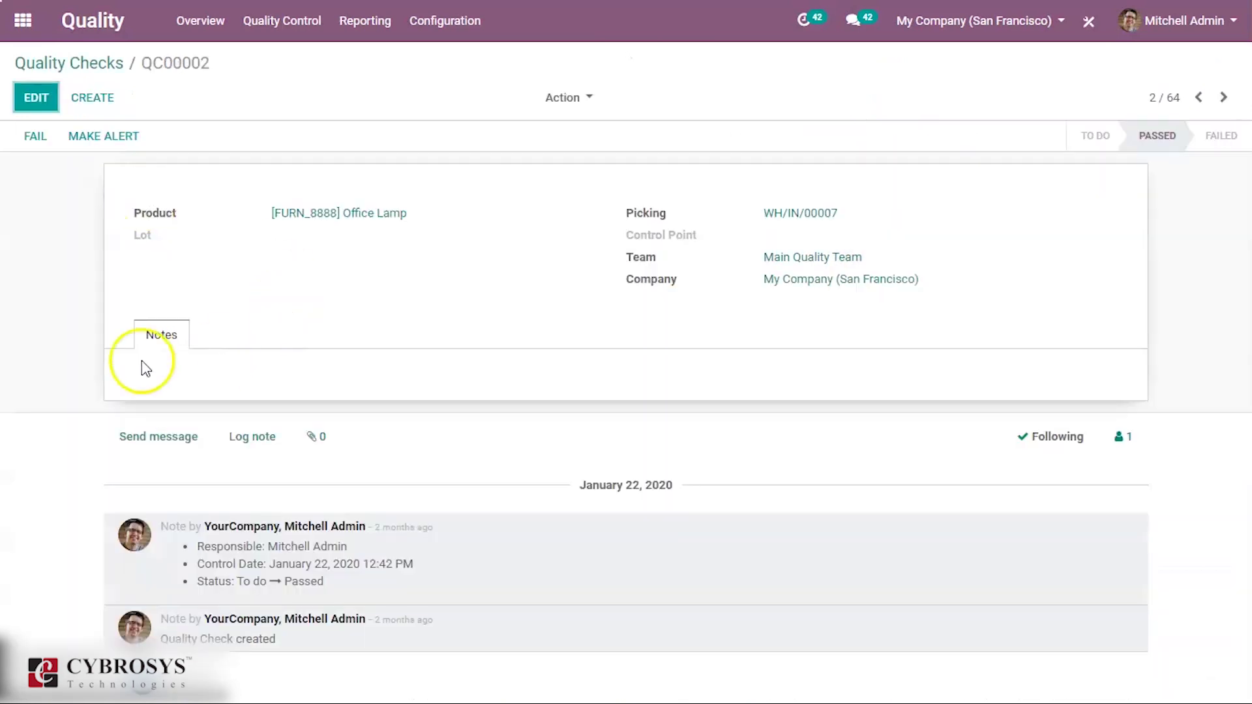
left_click(37, 97)
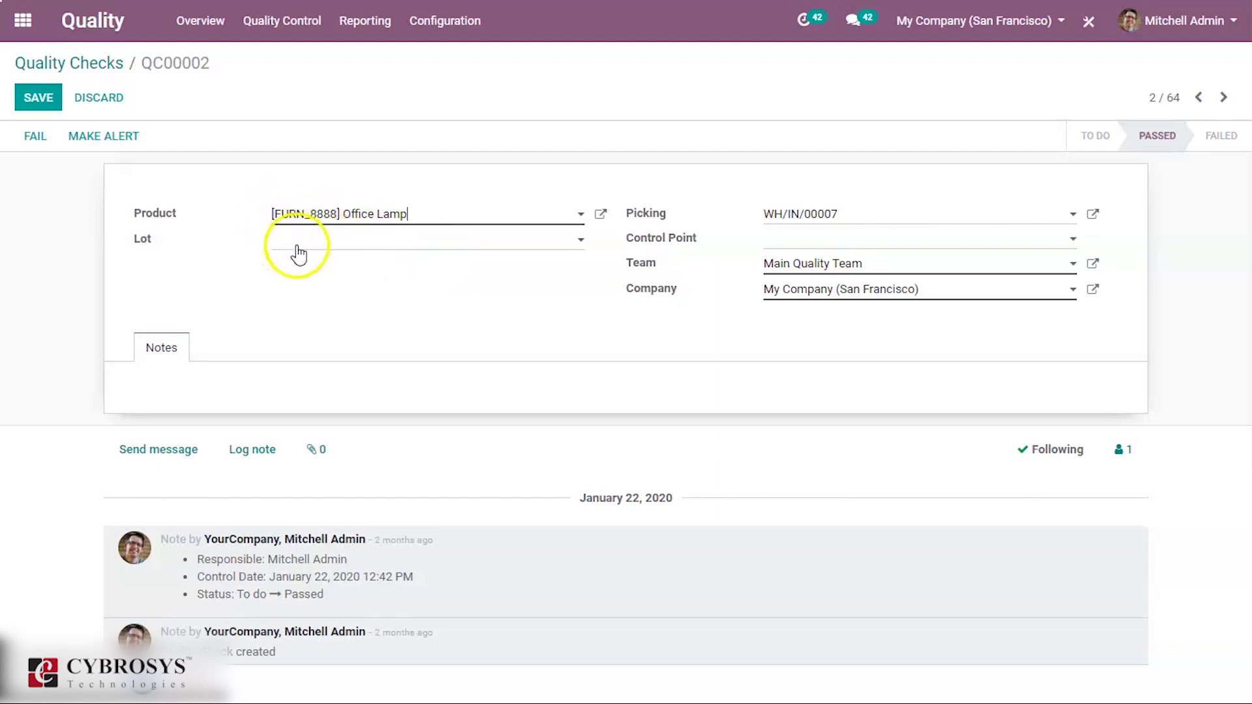
left_click(776, 220)
left_click(714, 335)
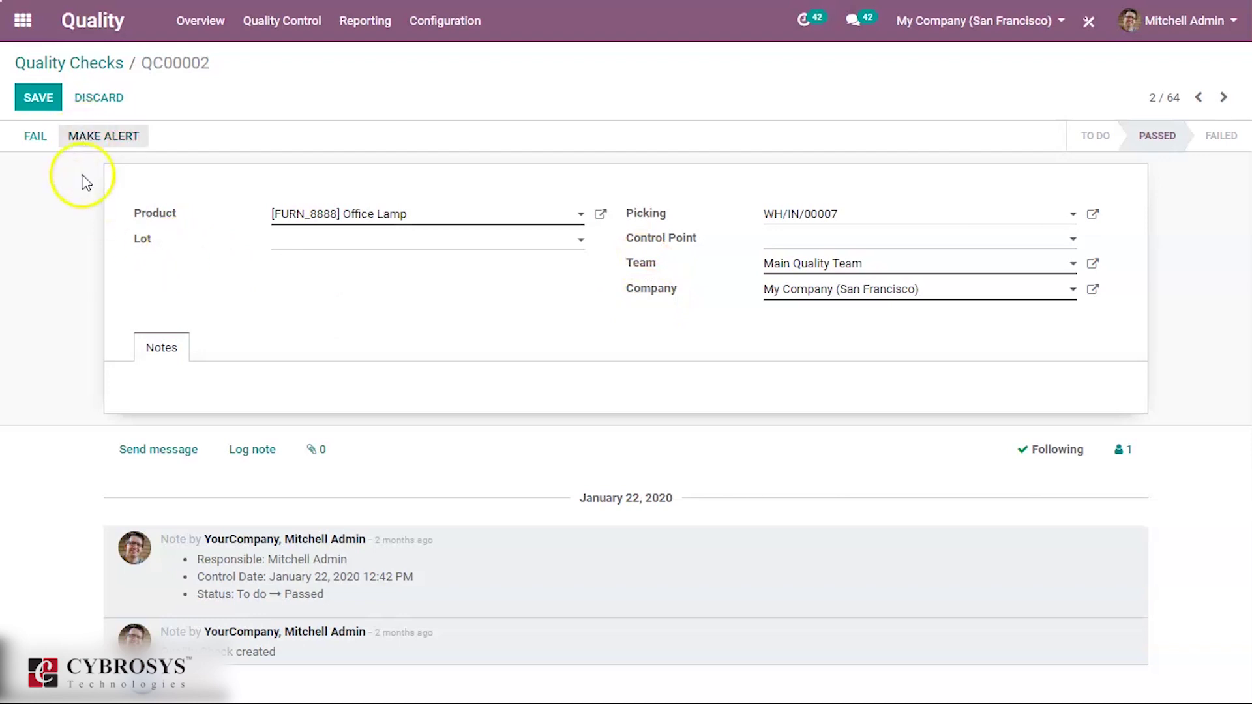
left_click(70, 65)
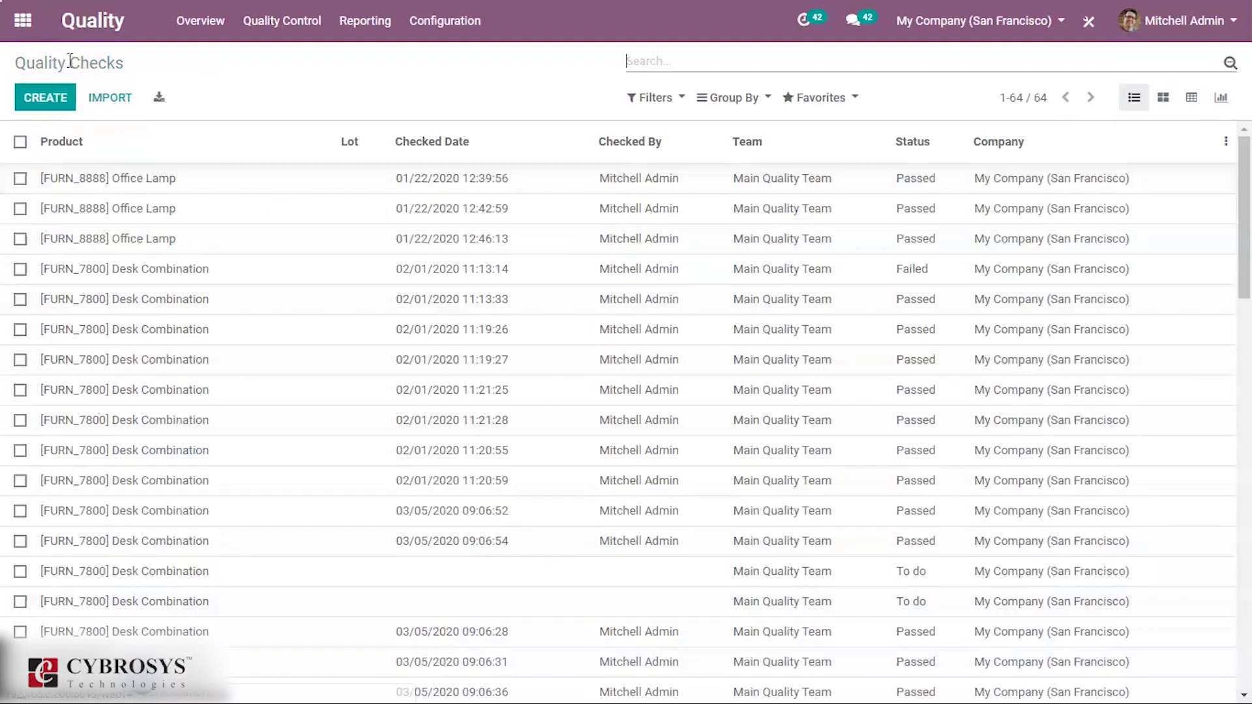
- Open the board of quality alerts under quality control
left_click(275, 25)
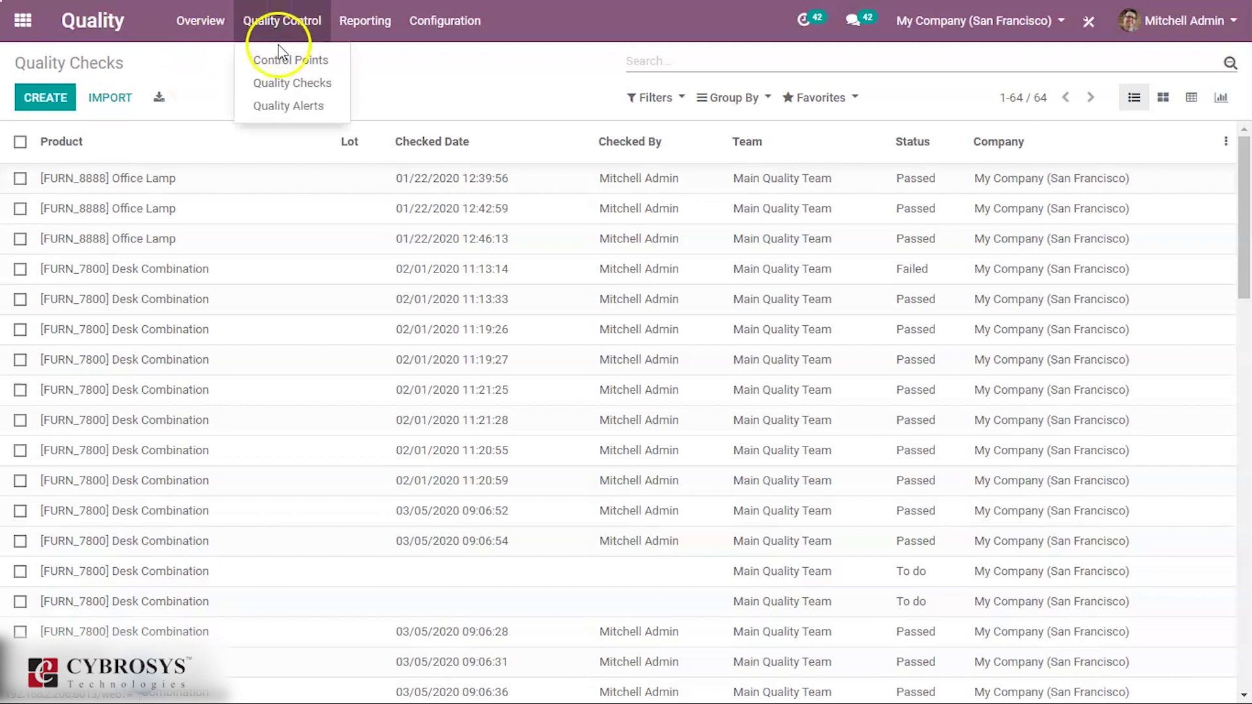
left_click(285, 104)
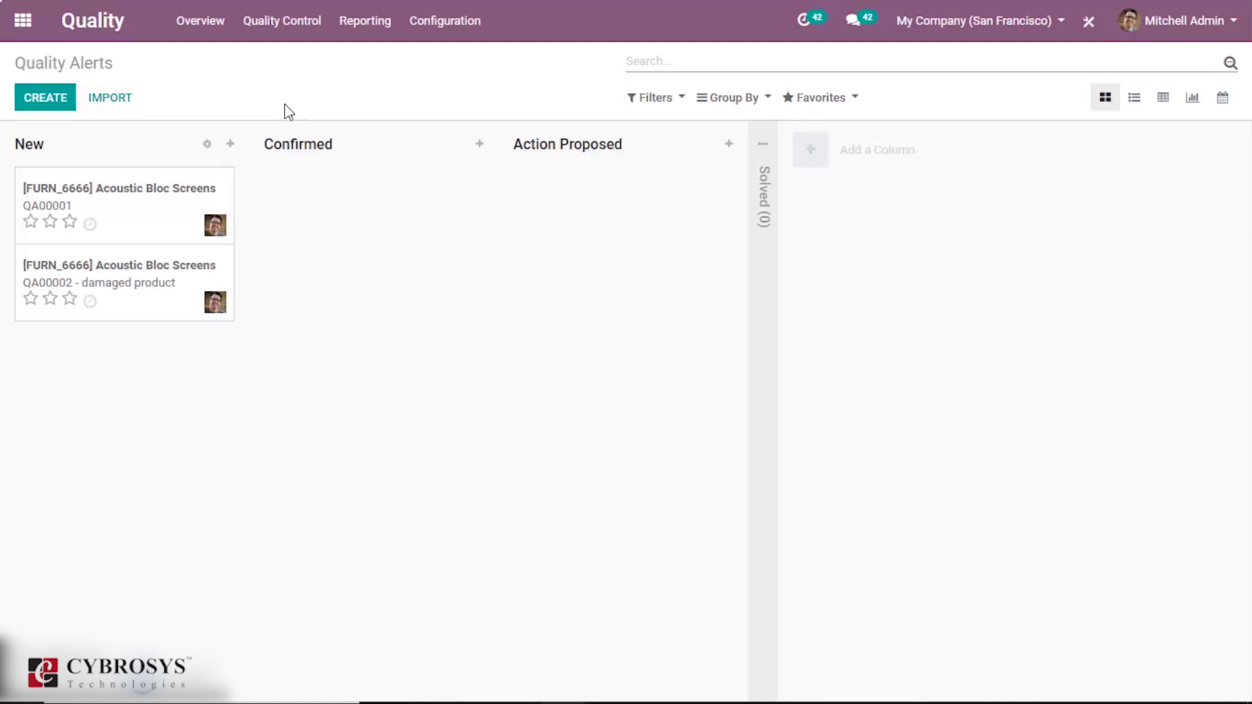
left_click(29, 105)
left_click(70, 222)
left_click(69, 221)
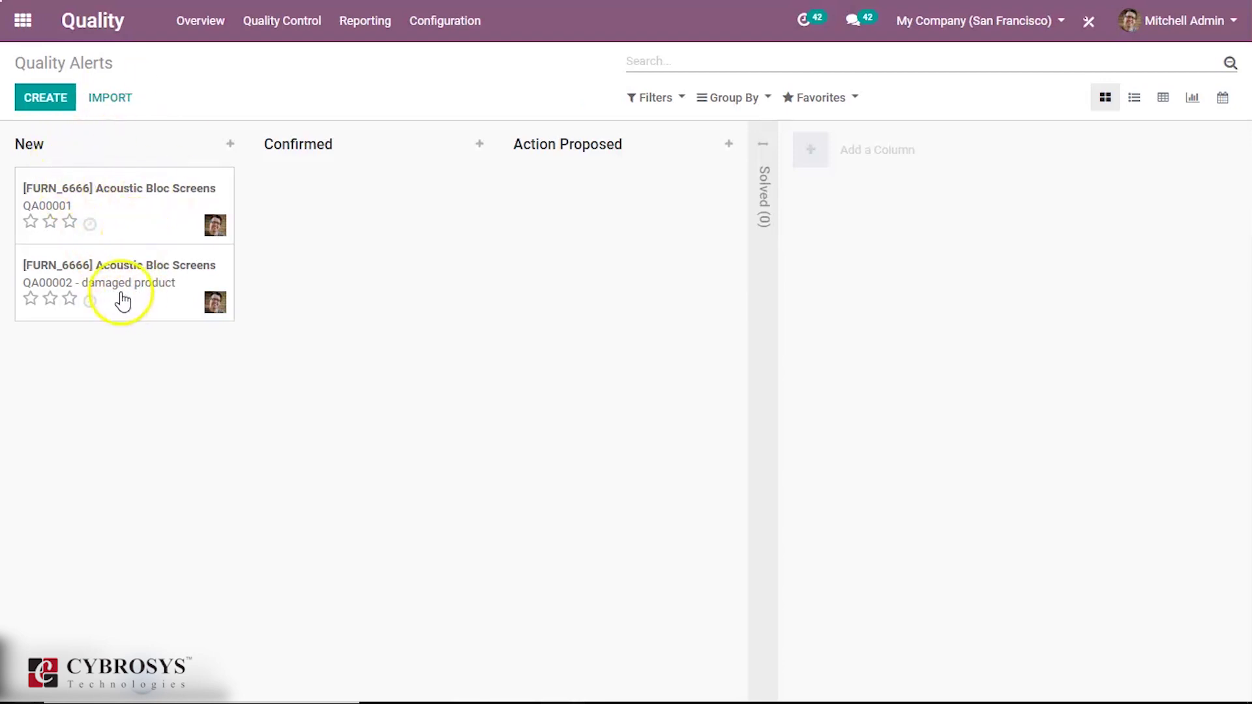
- Move the damaged product alert QA00002 to the Action Proposed stage, then unfold the Solved stage and move it there
left_click_drag(230, 295, 577, 203)
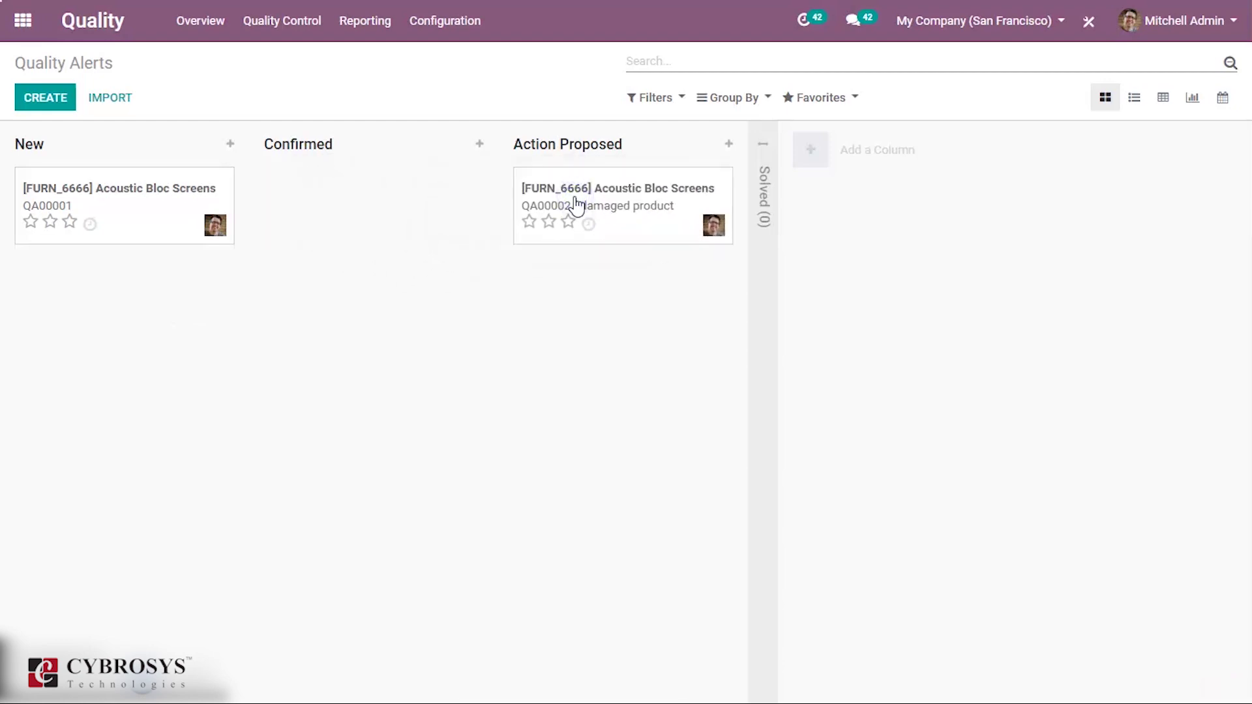
left_click(761, 159)
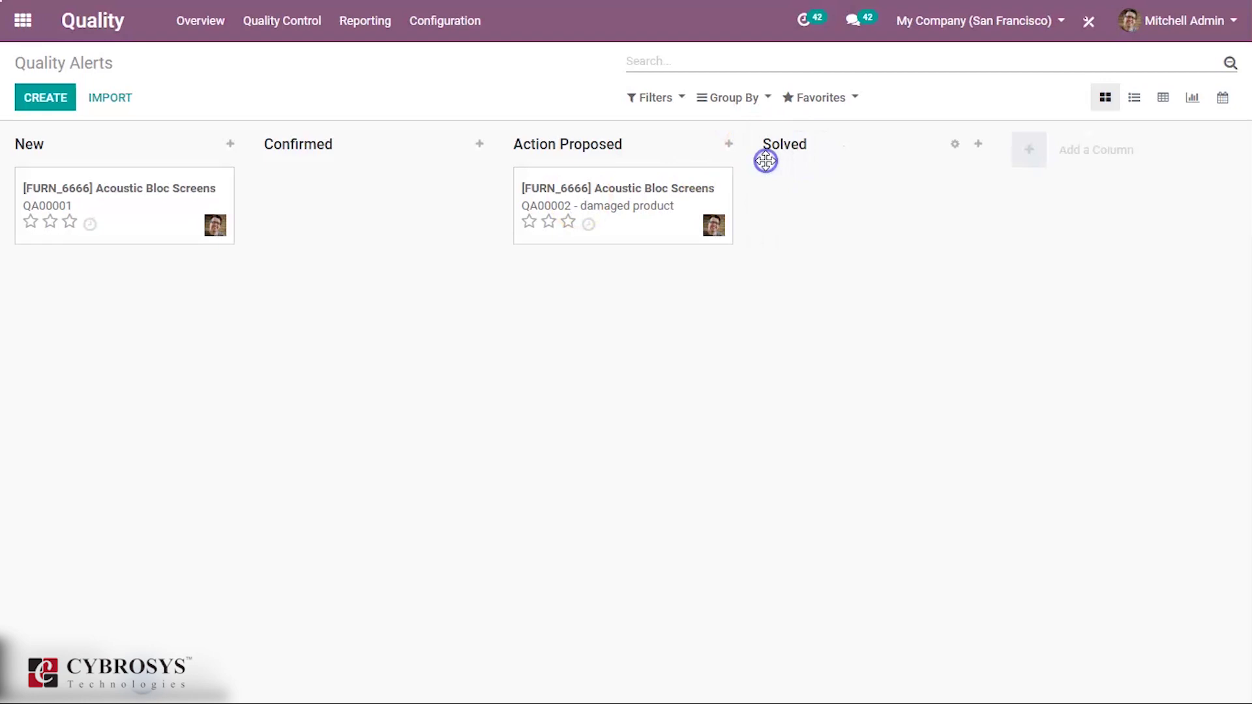
left_click_drag(652, 215, 872, 198)
- Start a new quality alert and review its title, product and root cause fields without filling them in
left_click(37, 103)
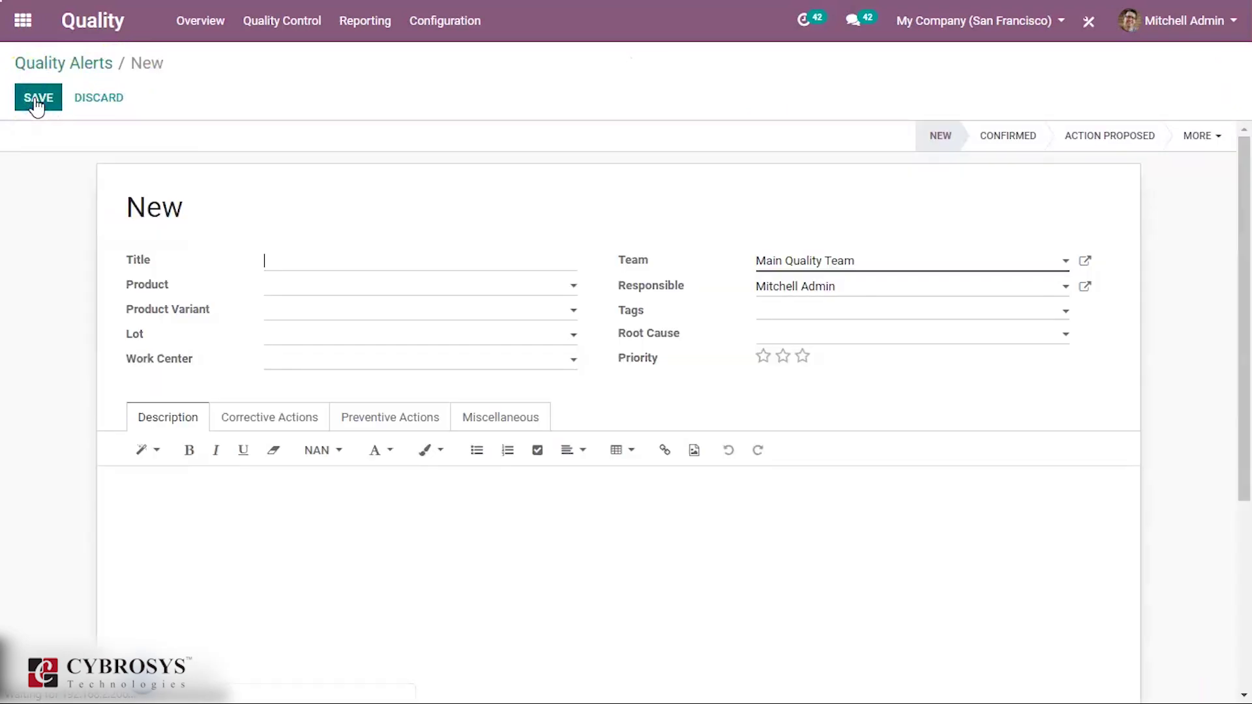
left_click(267, 264)
left_click(288, 287)
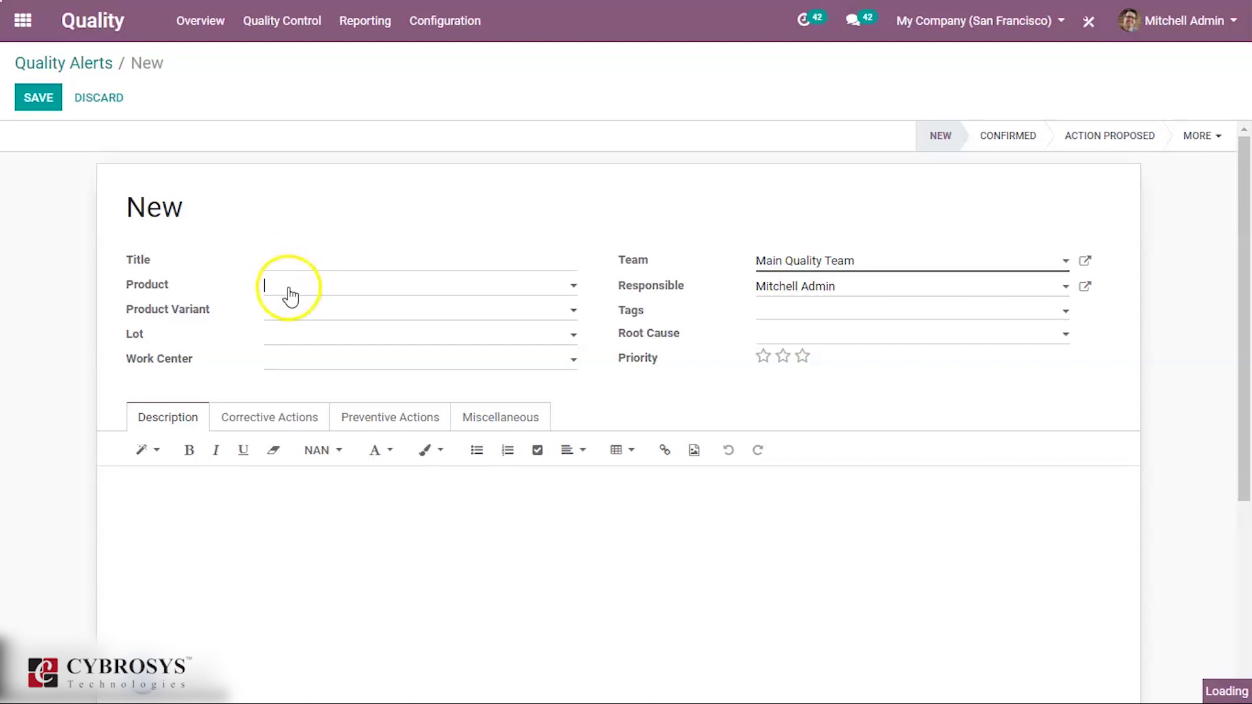
left_click(221, 291)
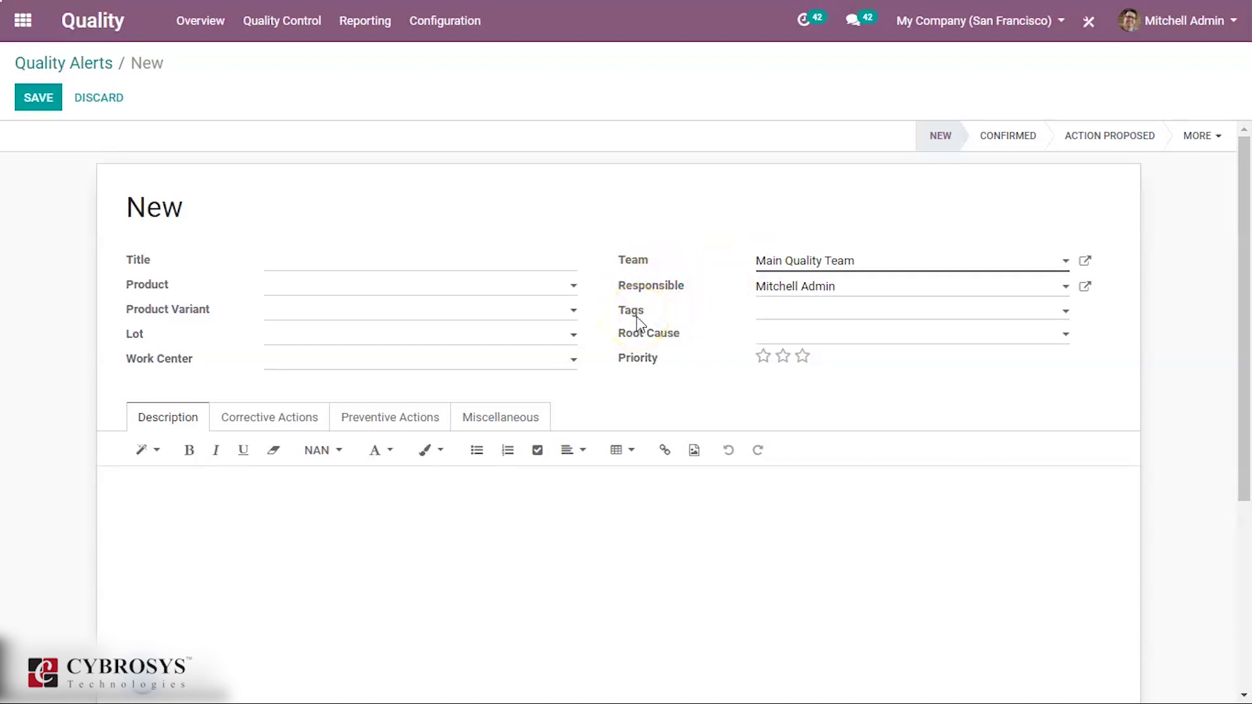
left_click(793, 343)
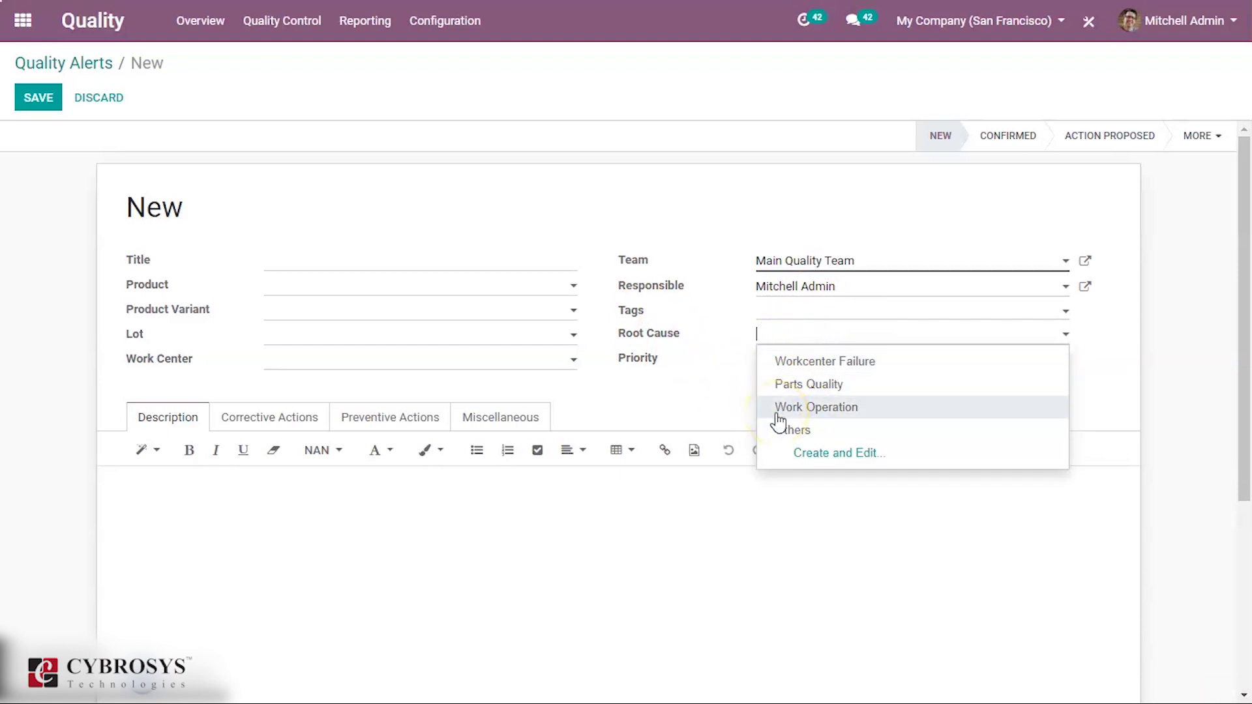
left_click(683, 377)
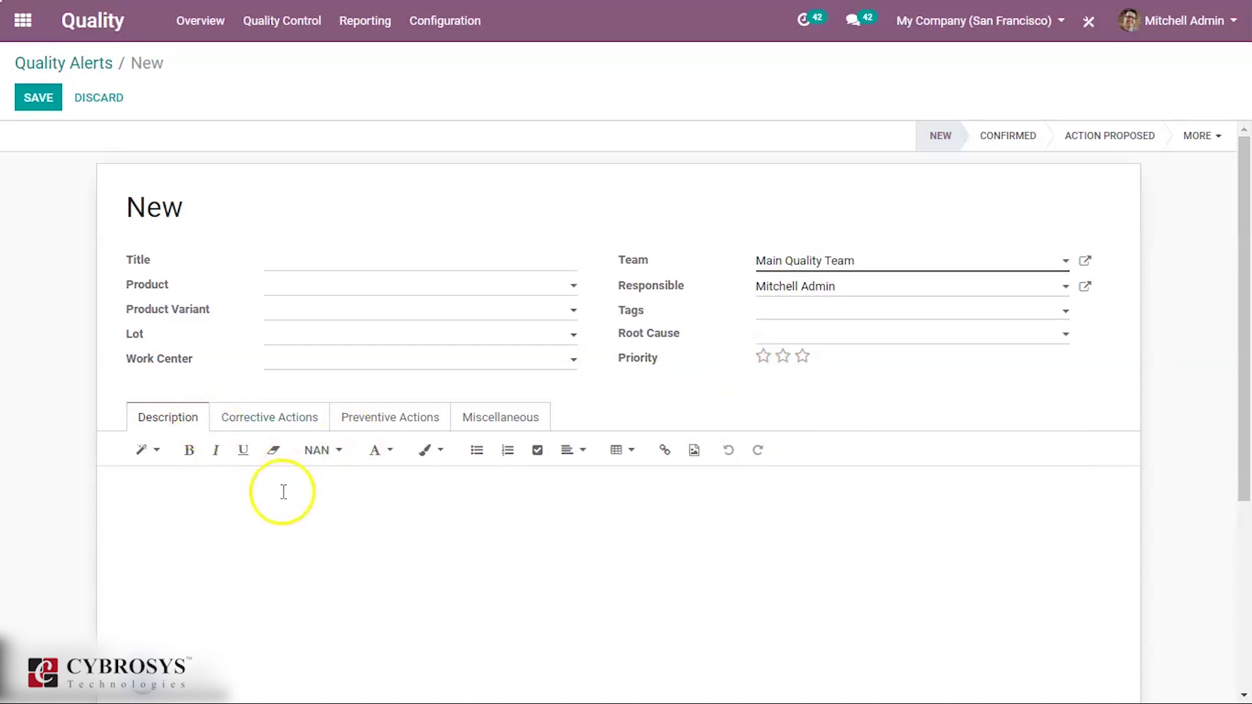
- Look through the new alert's corrective actions, preventive actions and miscellaneous sections
left_click(270, 417)
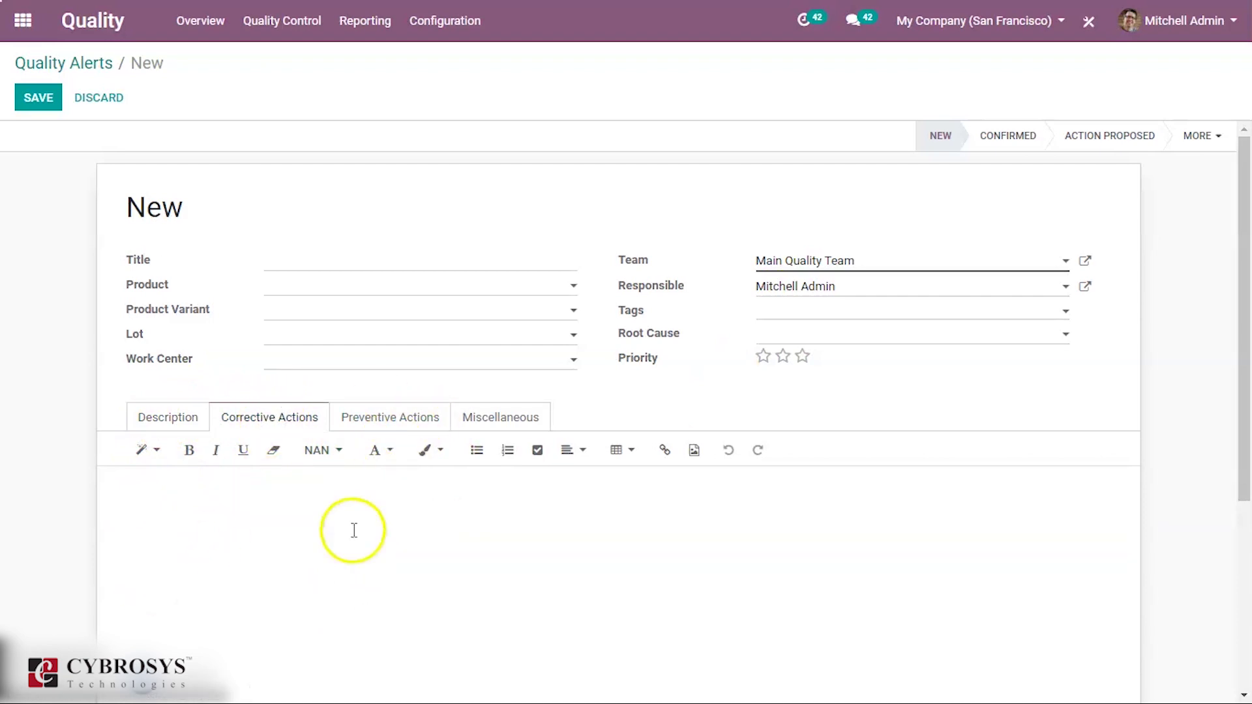
left_click(356, 421)
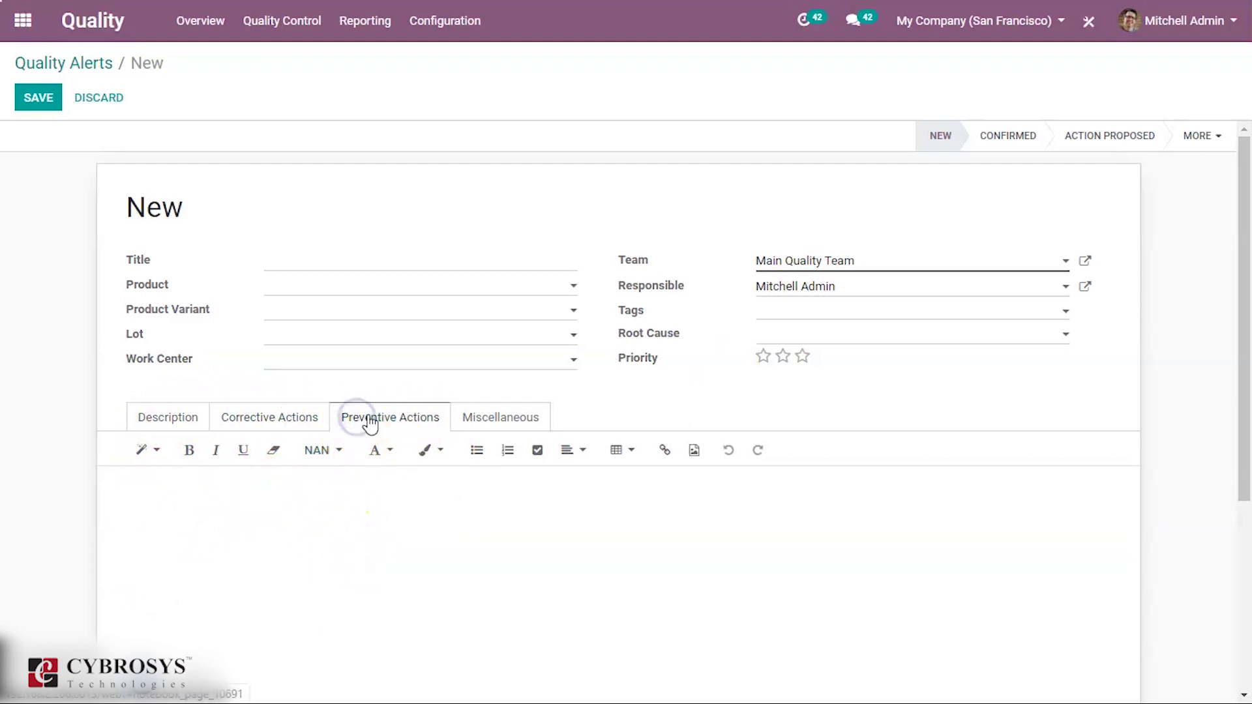
left_click(489, 423)
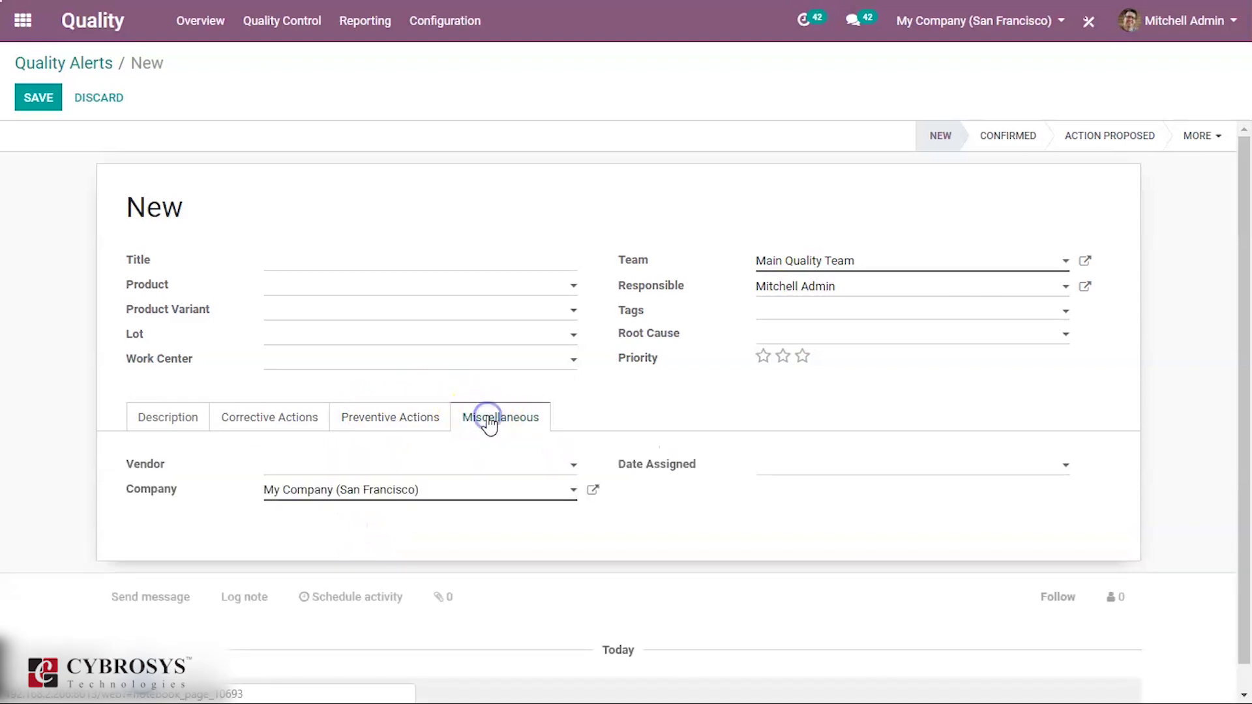
- Set the alert's vendor to Azure Interior and date assigned to 03/11/2020, save it, and return to the alerts board
left_click(296, 473)
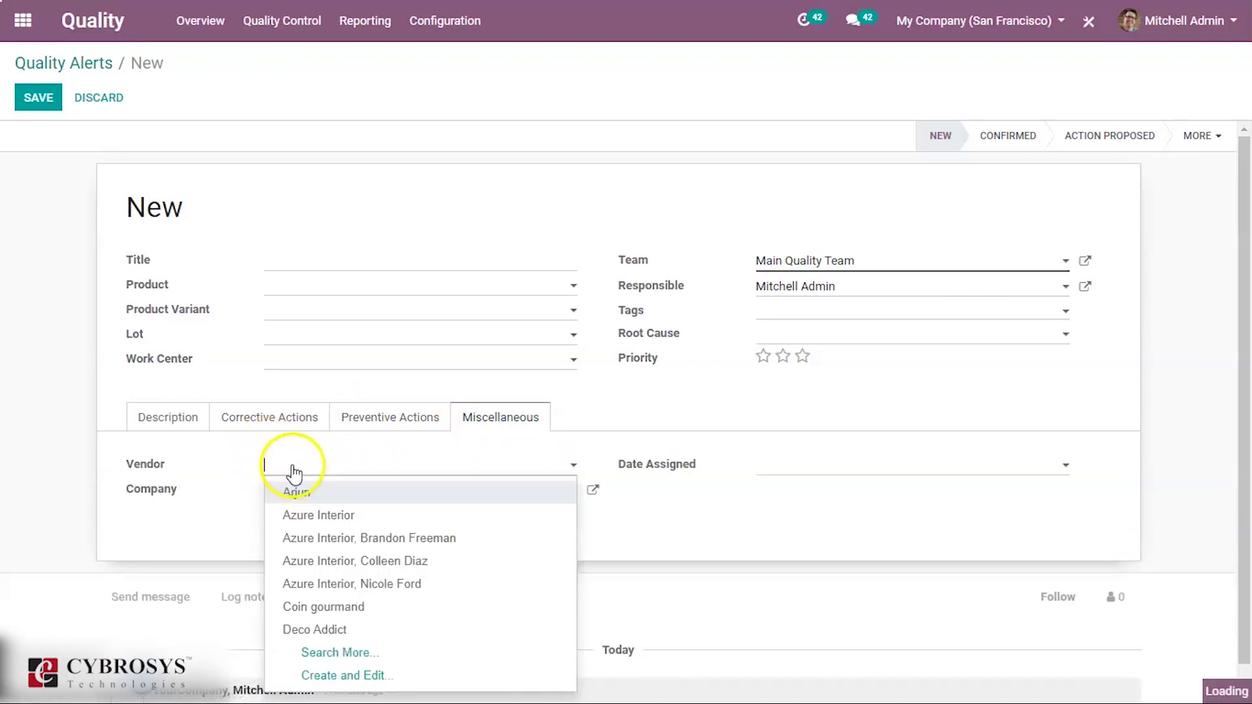
left_click(289, 494)
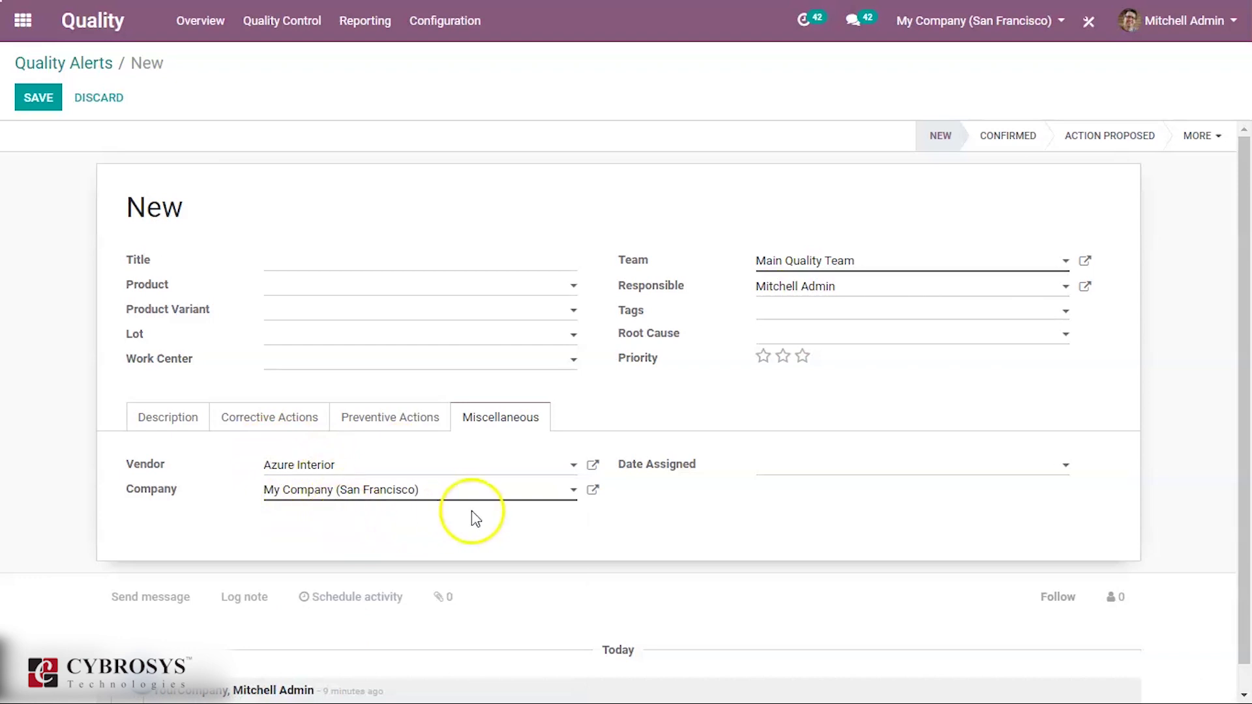
left_click(825, 469)
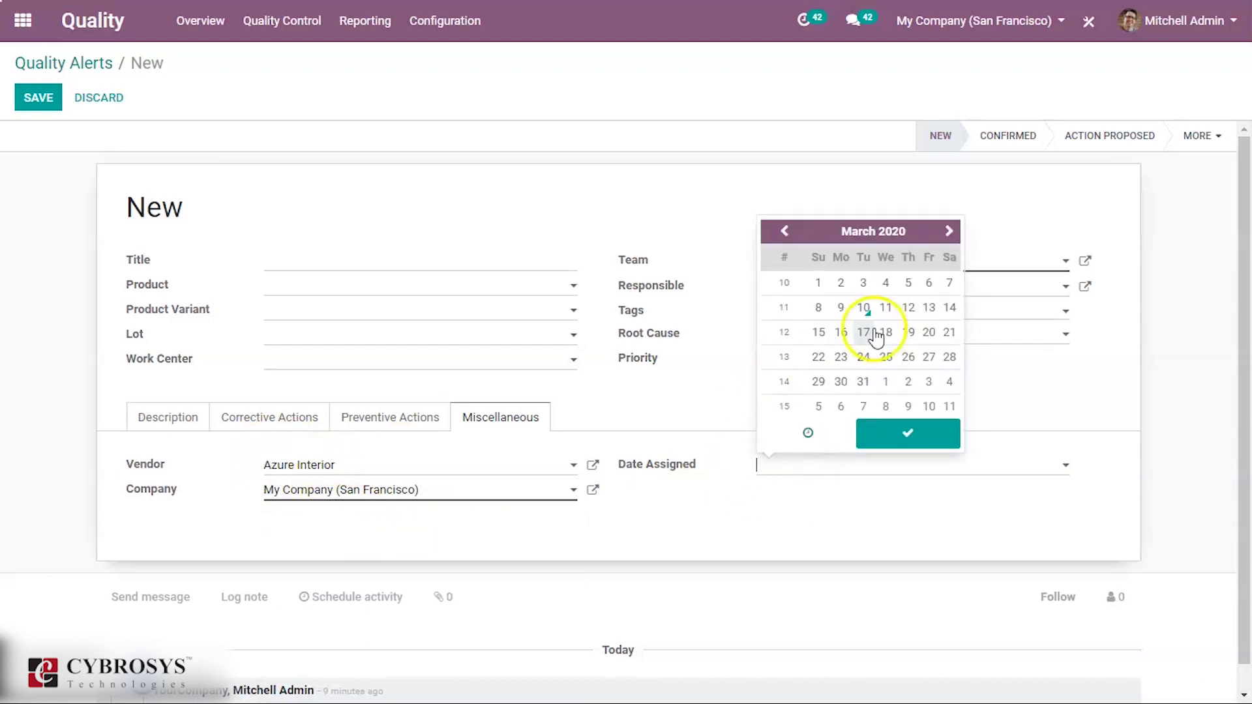
left_click(886, 308)
left_click(101, 139)
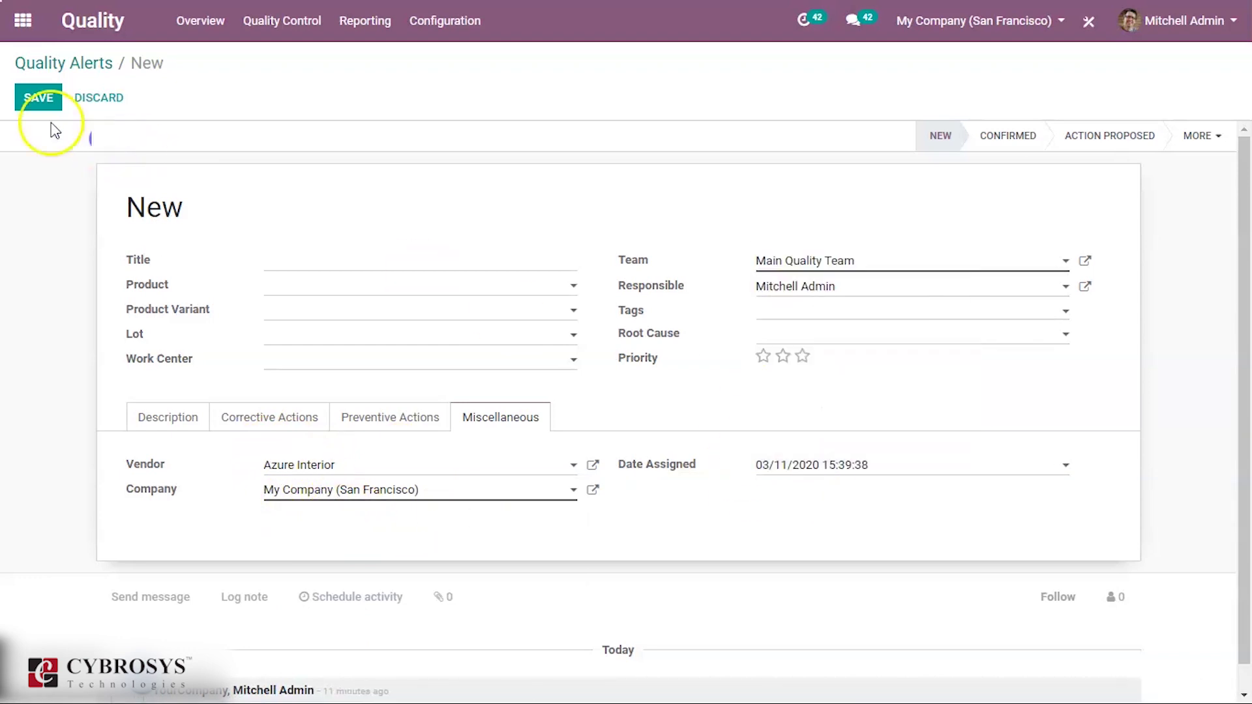
left_click(39, 98)
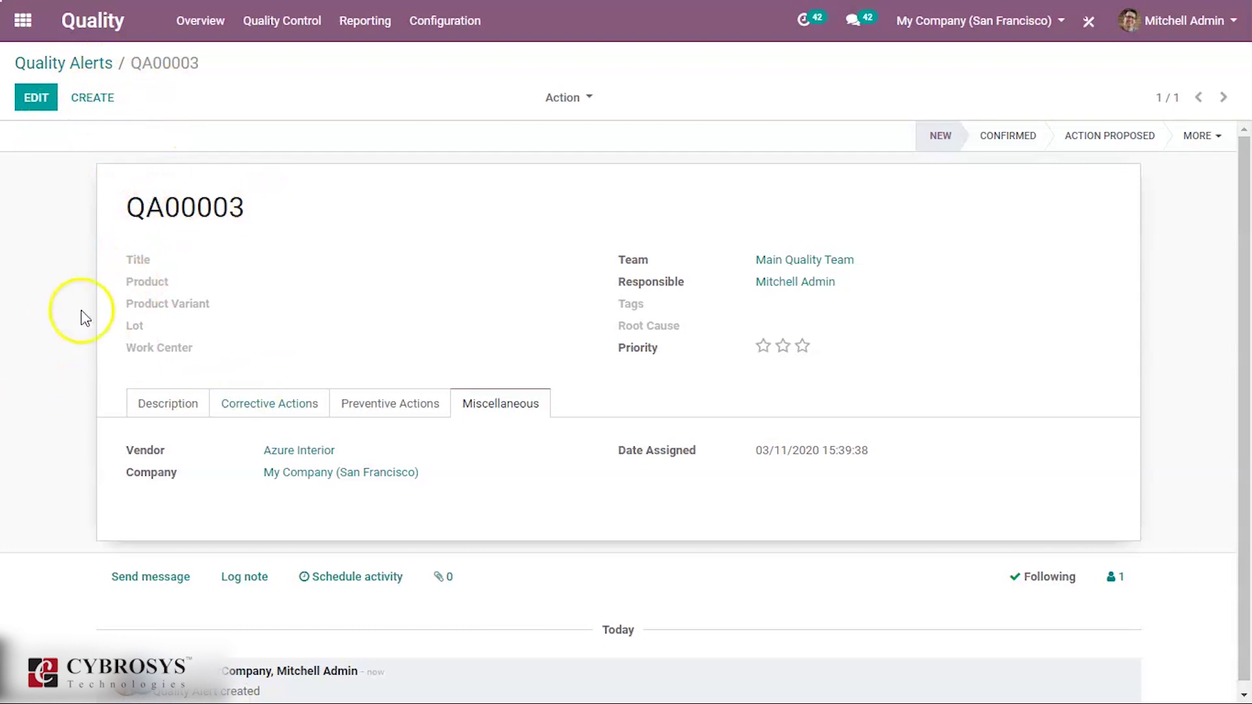
left_click(89, 75)
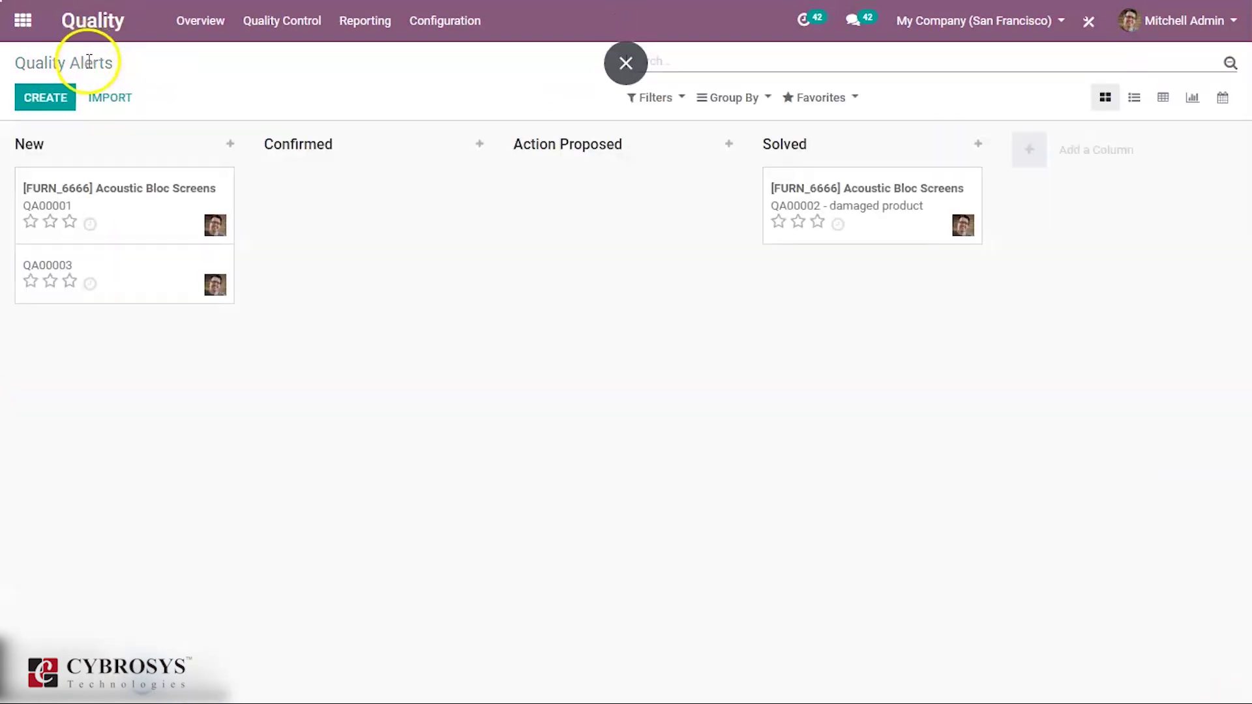
- Open the quality checks report
left_click(279, 24)
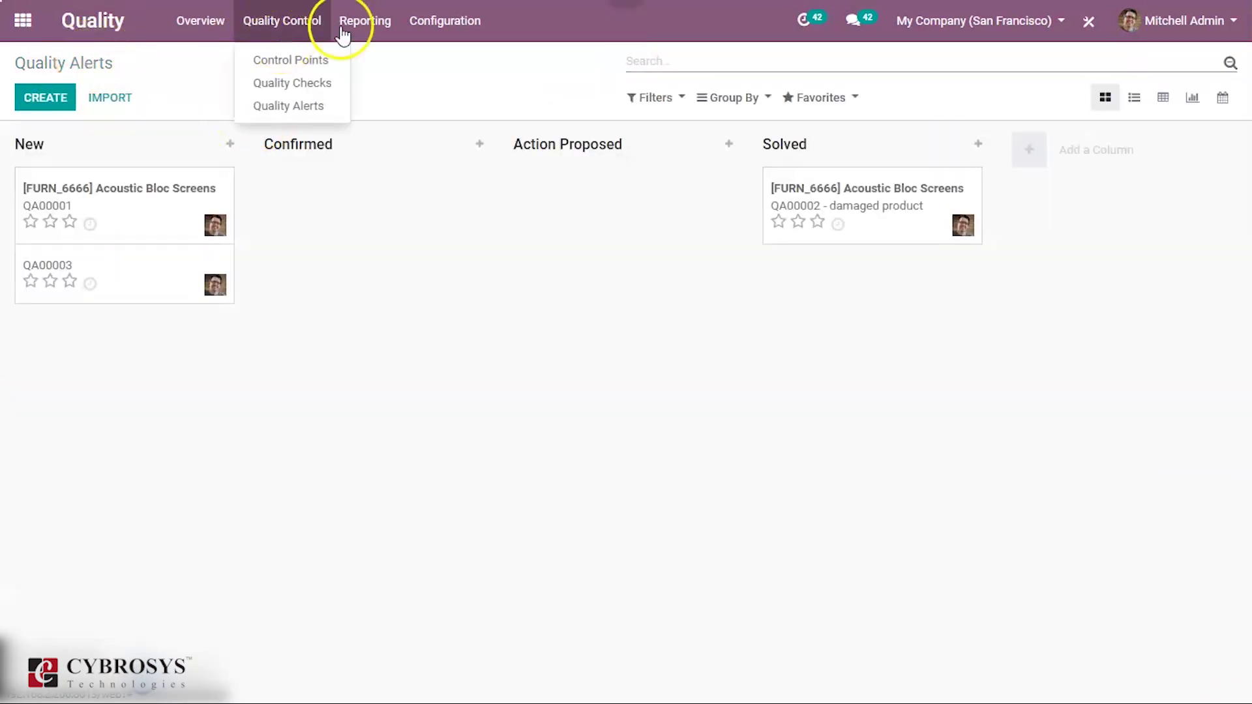
mouse_move(447, 28)
mouse_move(363, 21)
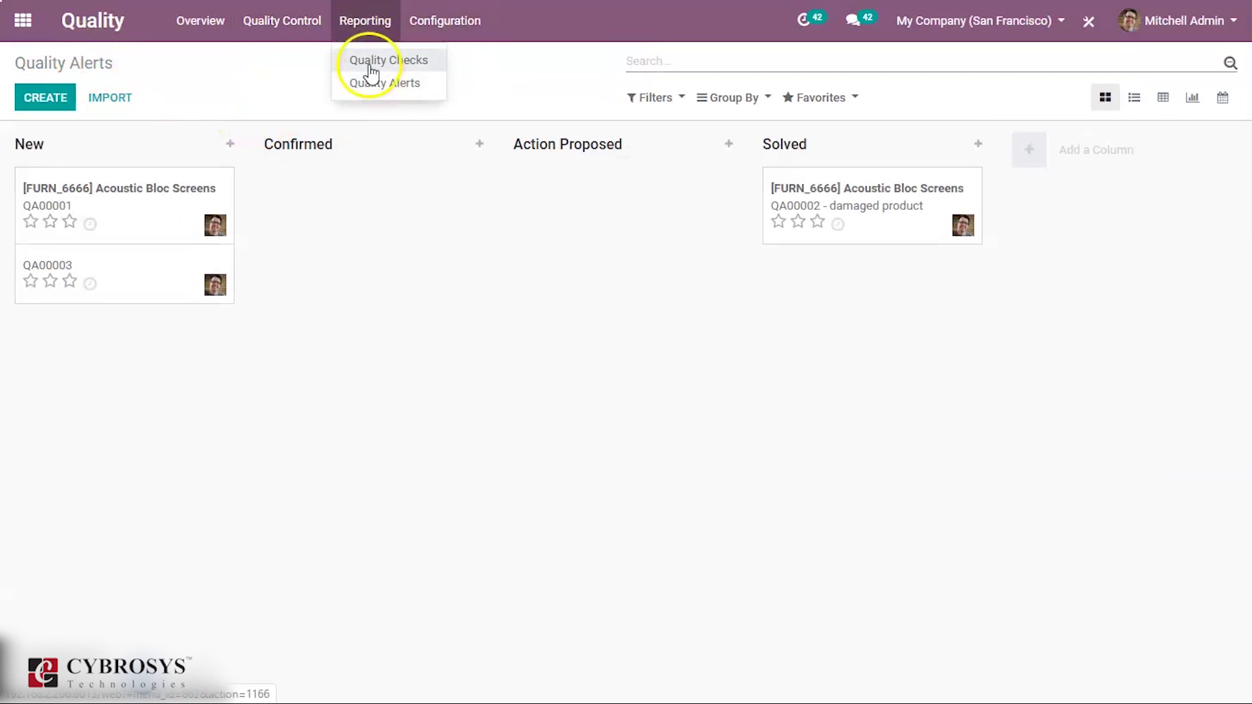
left_click(377, 61)
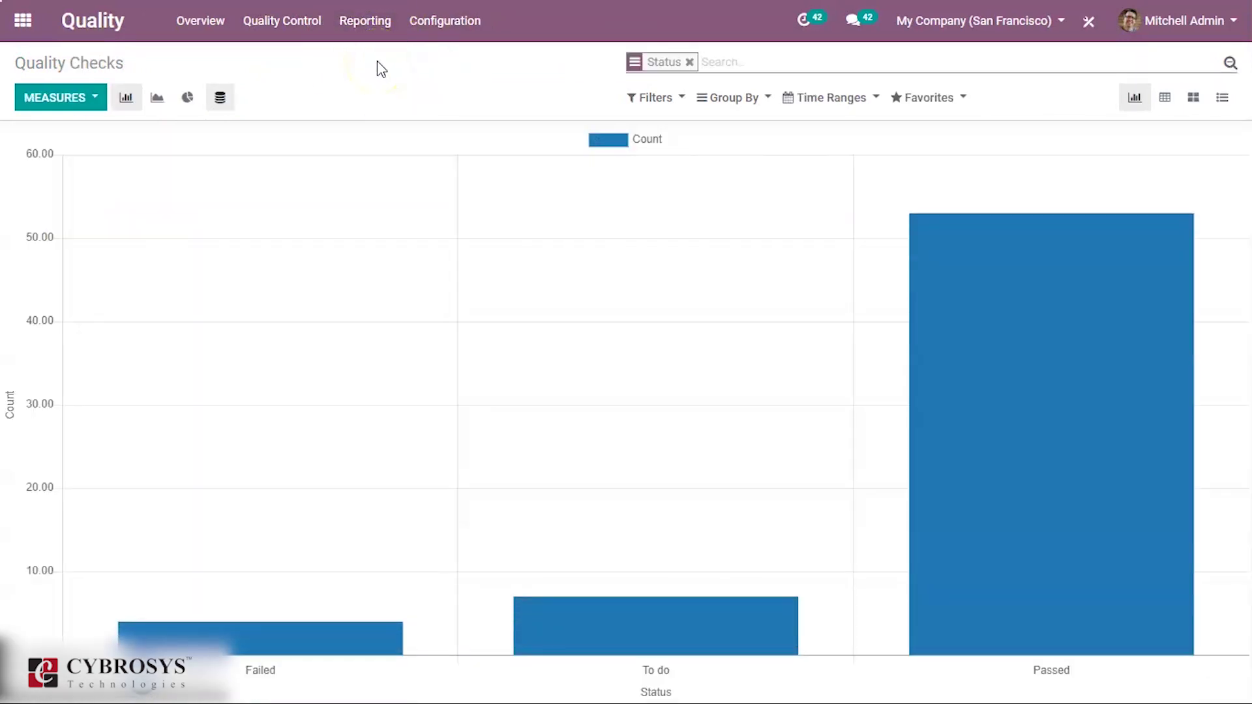
- Try the Measure and Done measures in the chart, then set the measure to Finished Product Sequence Number
left_click(81, 98)
left_click(44, 184)
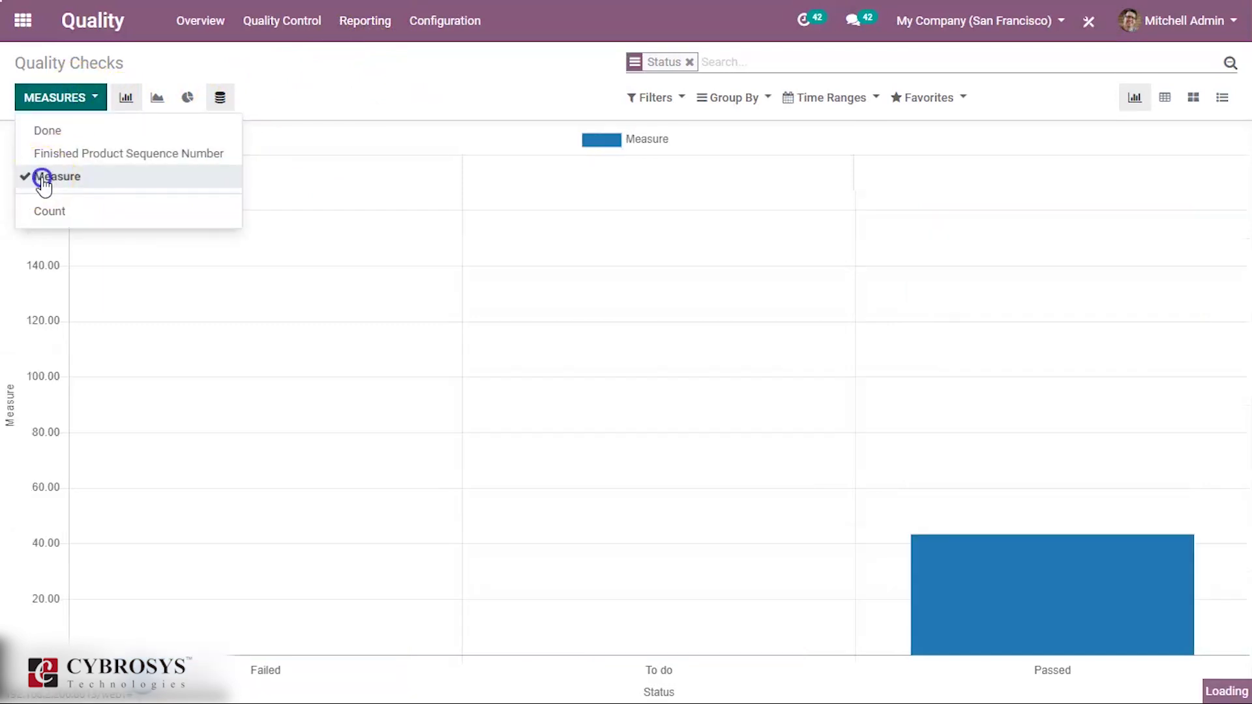
left_click(49, 133)
left_click(68, 154)
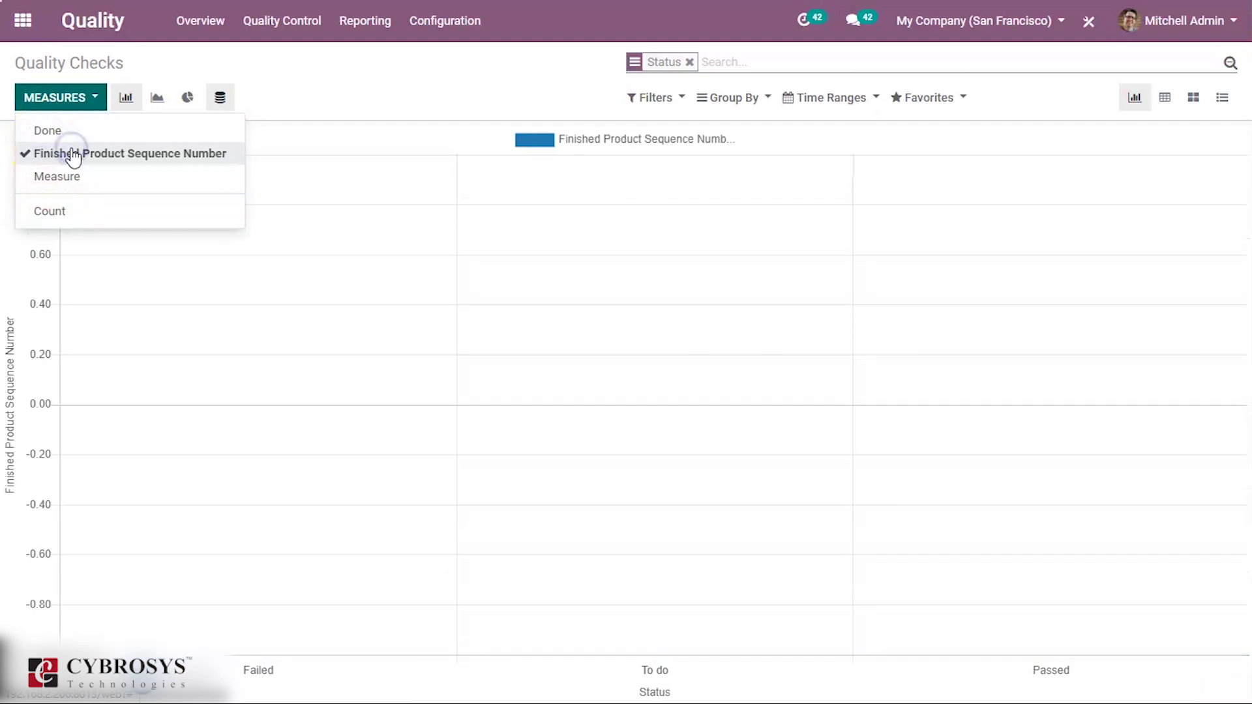
left_click(321, 135)
- Review the report's filters, including the Checked Date periods, then add Product, Team and Control Point to the grouping by Status
left_click(658, 99)
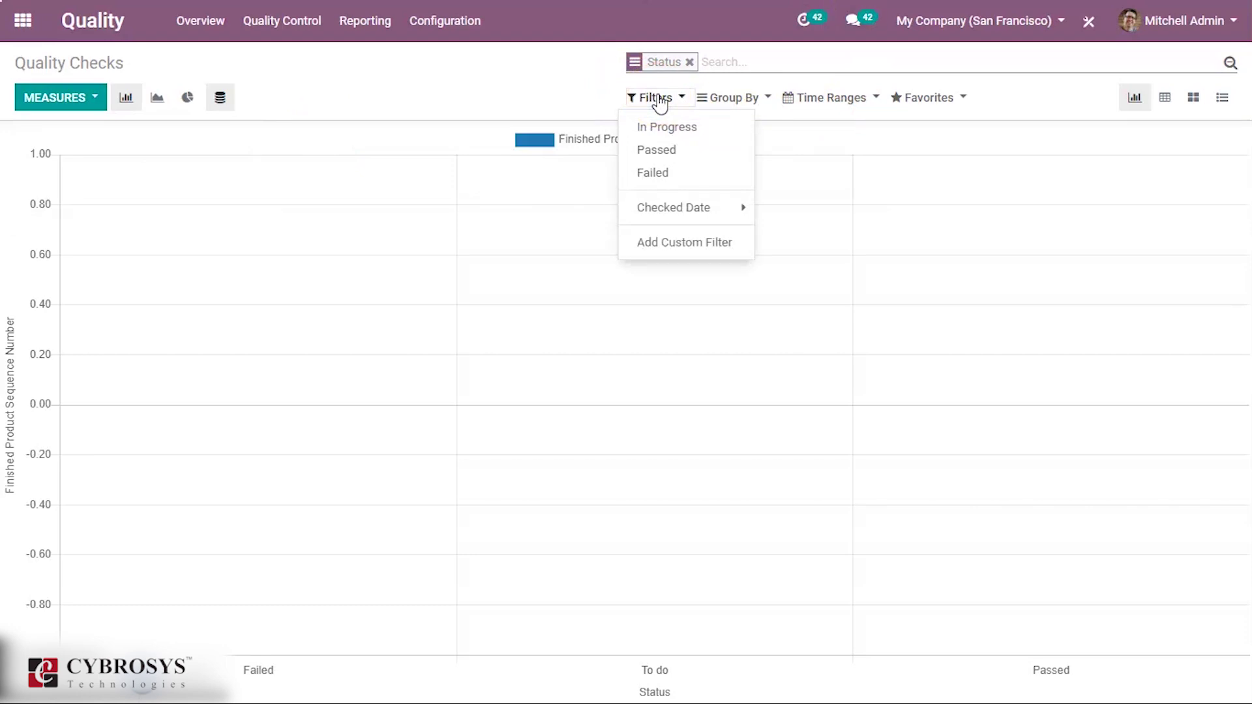
left_click(671, 210)
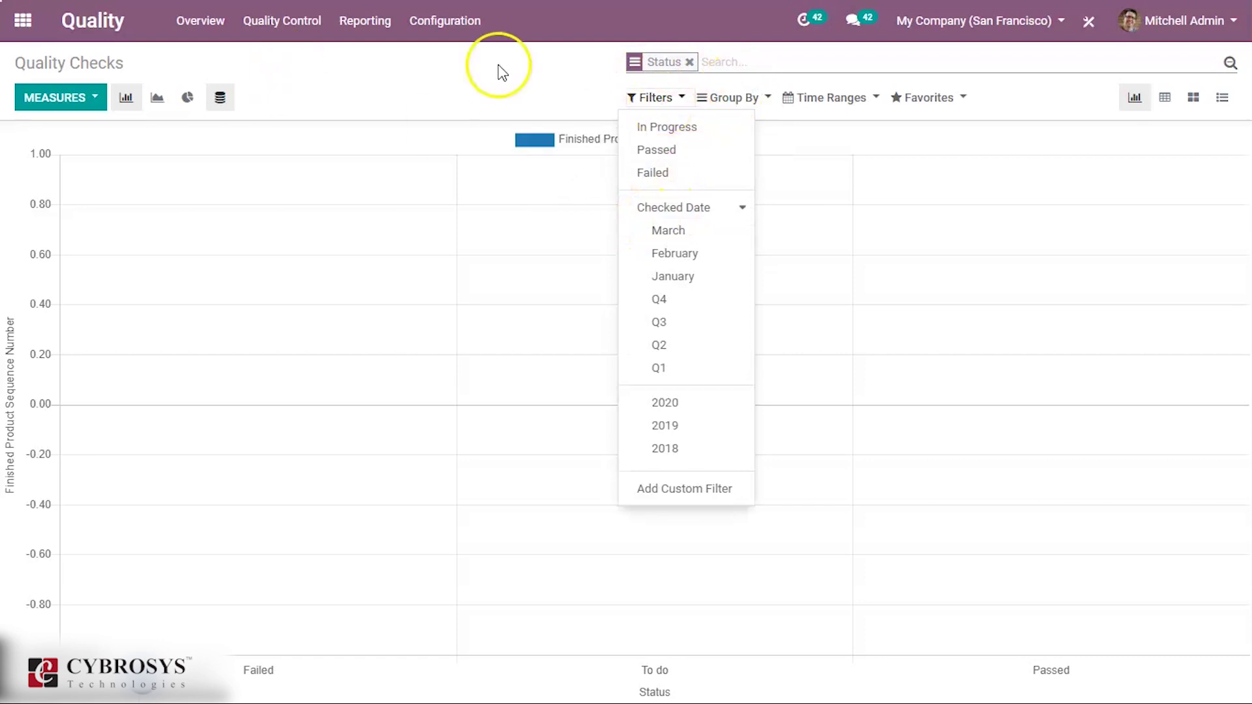
left_click(729, 99)
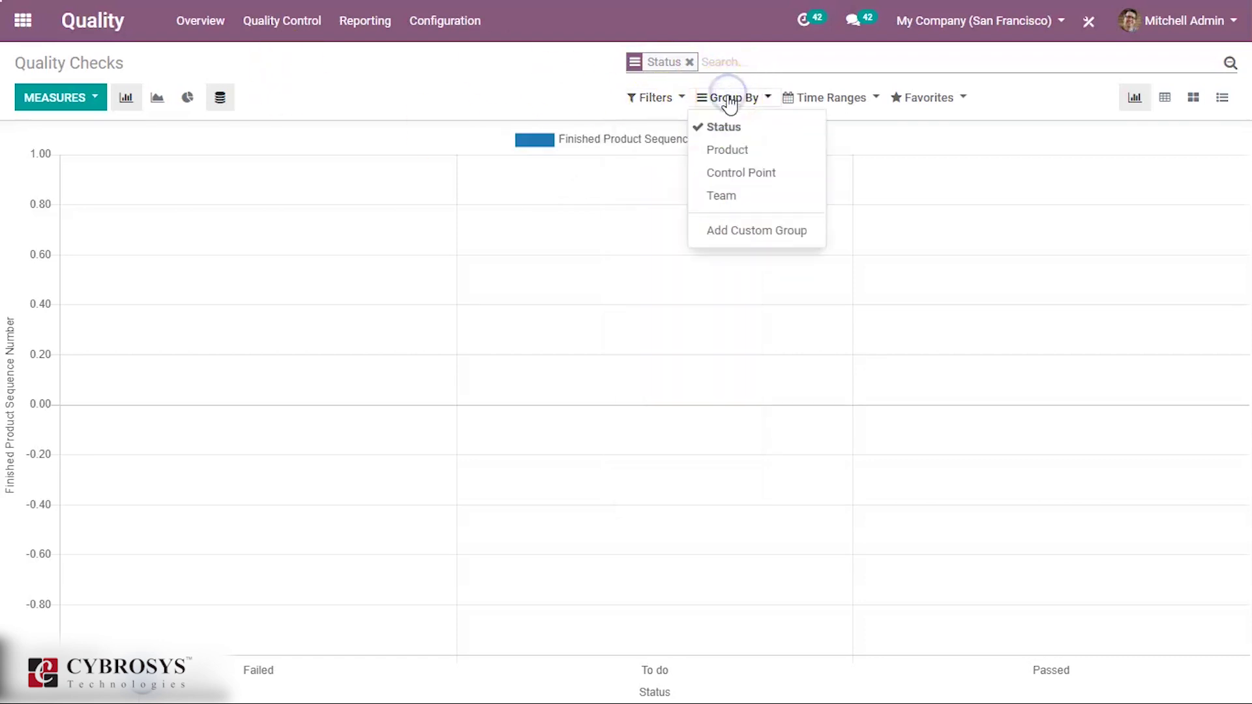
left_click(728, 152)
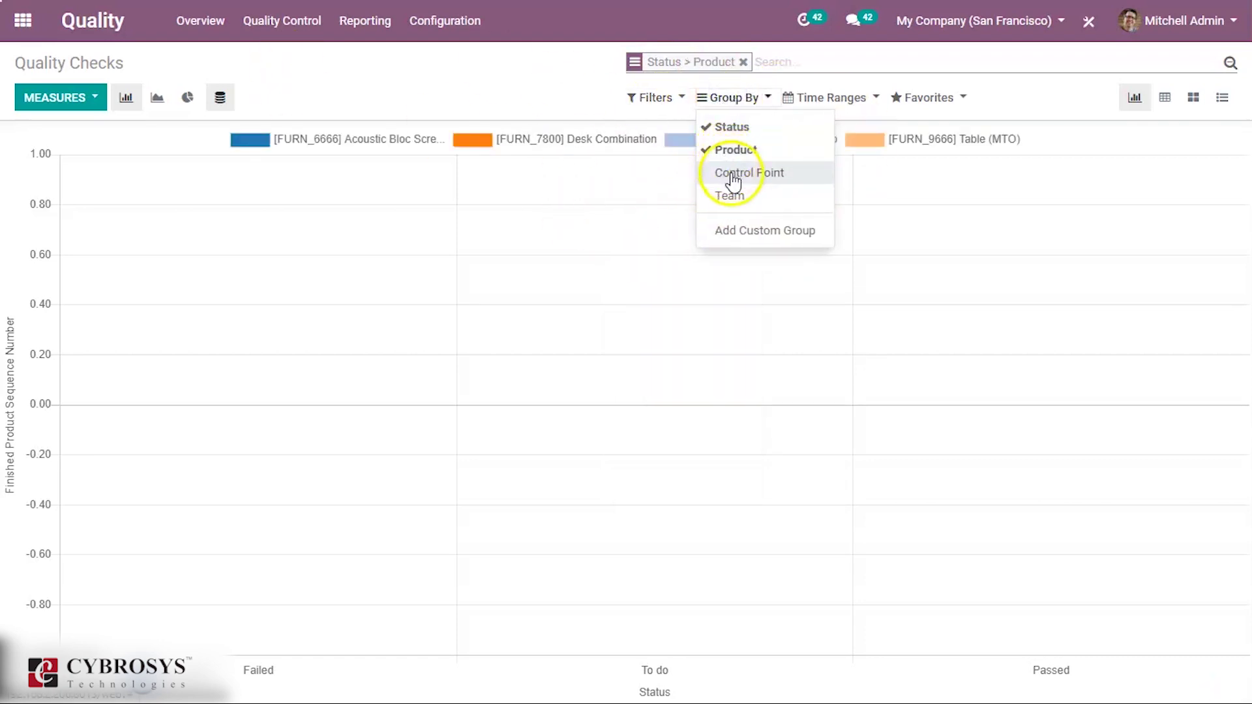
left_click(730, 197)
left_click(738, 175)
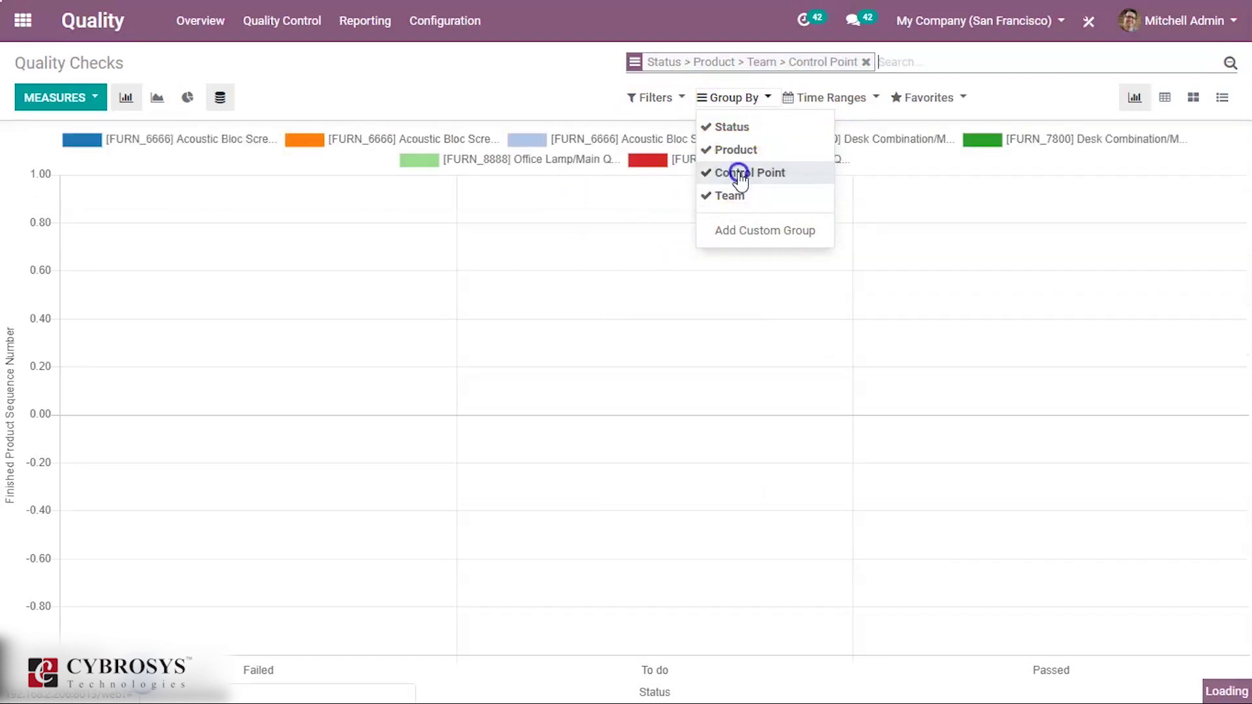
- Look at the checks report's time range options, then open the quality alerts report
left_click(828, 99)
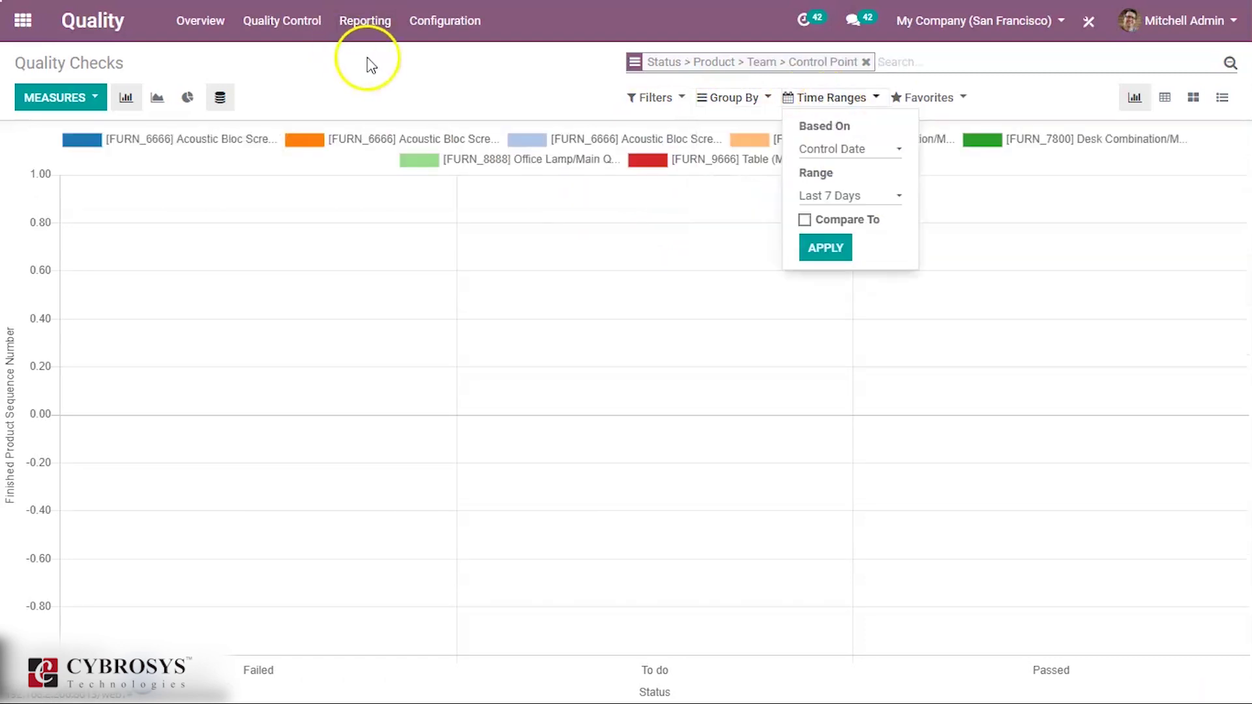
triple_click(355, 26)
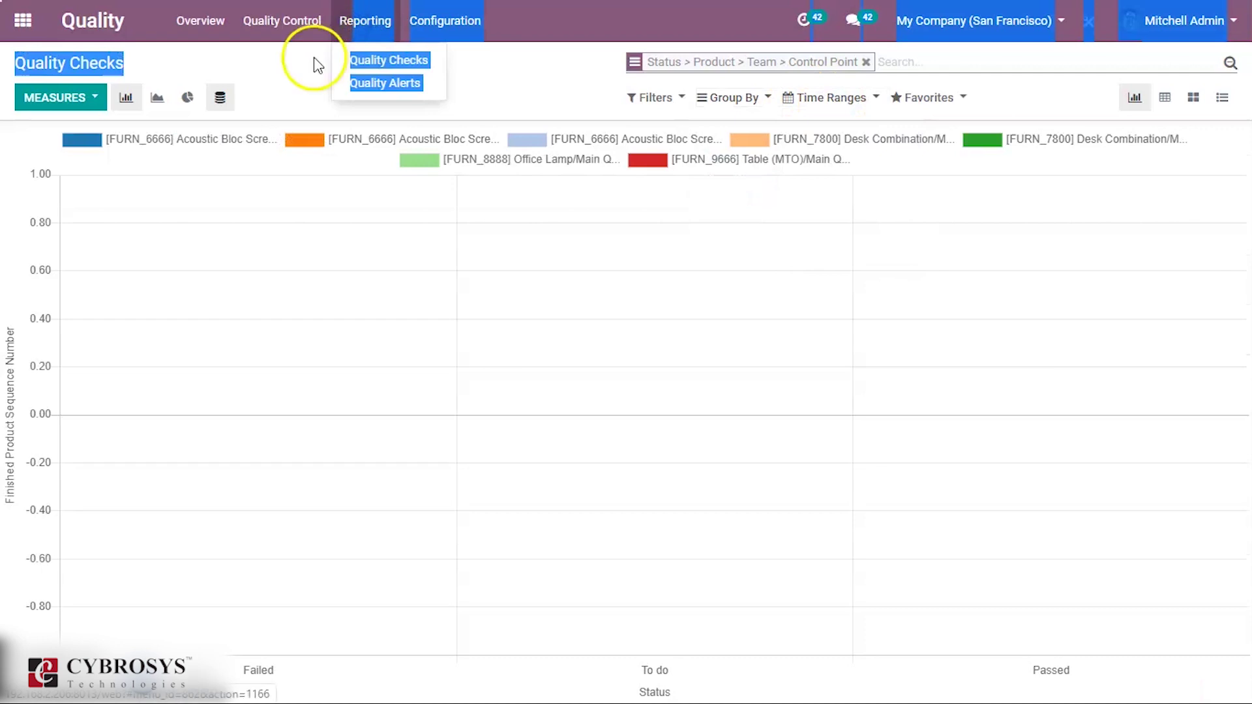
left_click(314, 56)
left_click(364, 23)
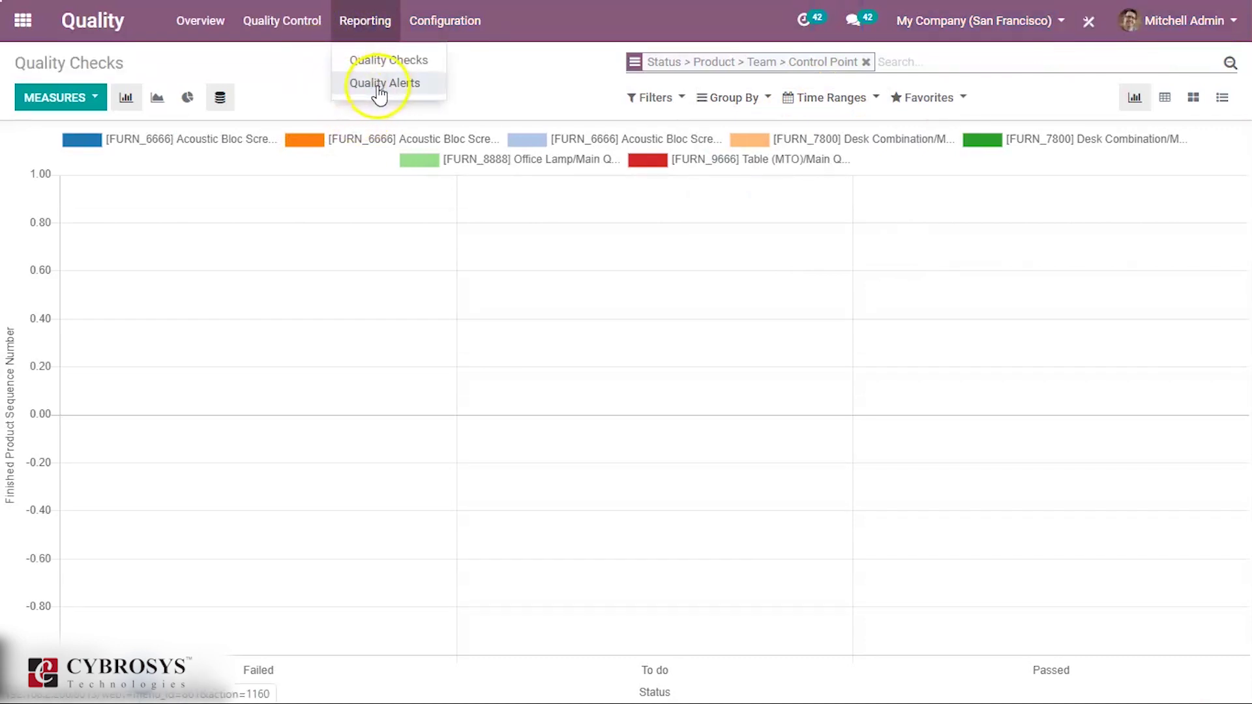
left_click(378, 85)
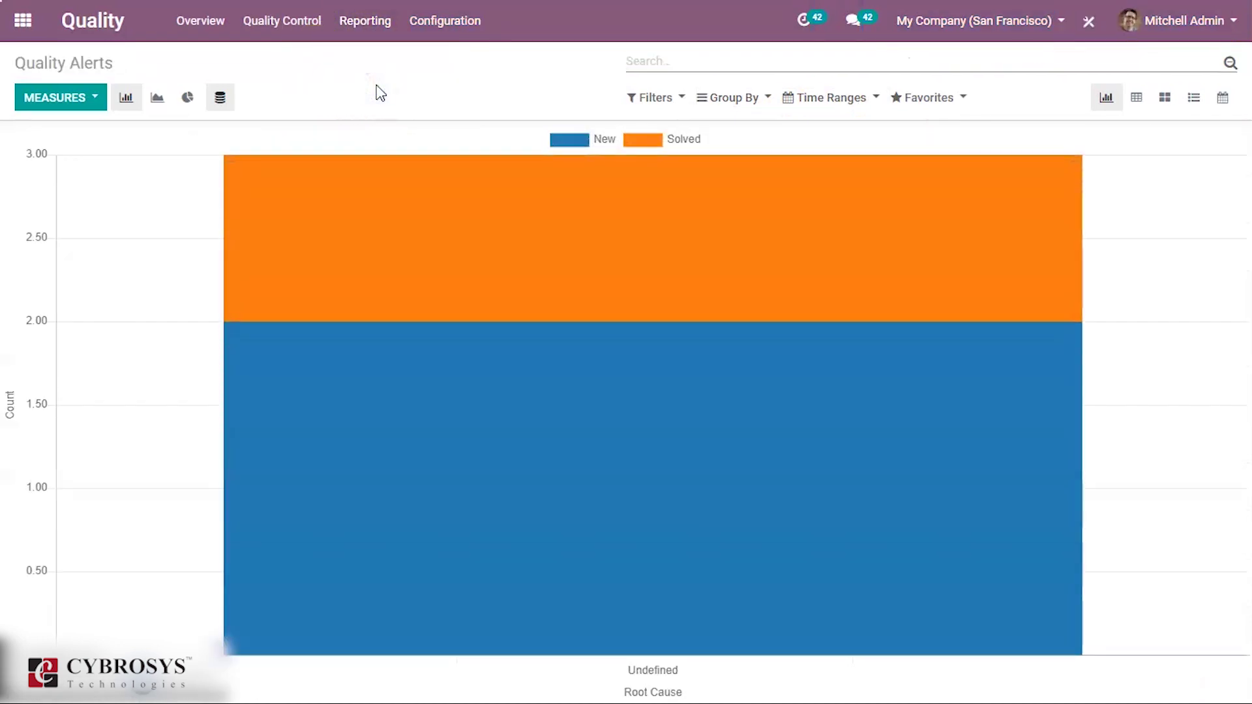
- Check the quality alerts report's available measures and filter the chart by Done or In Progress
left_click(80, 96)
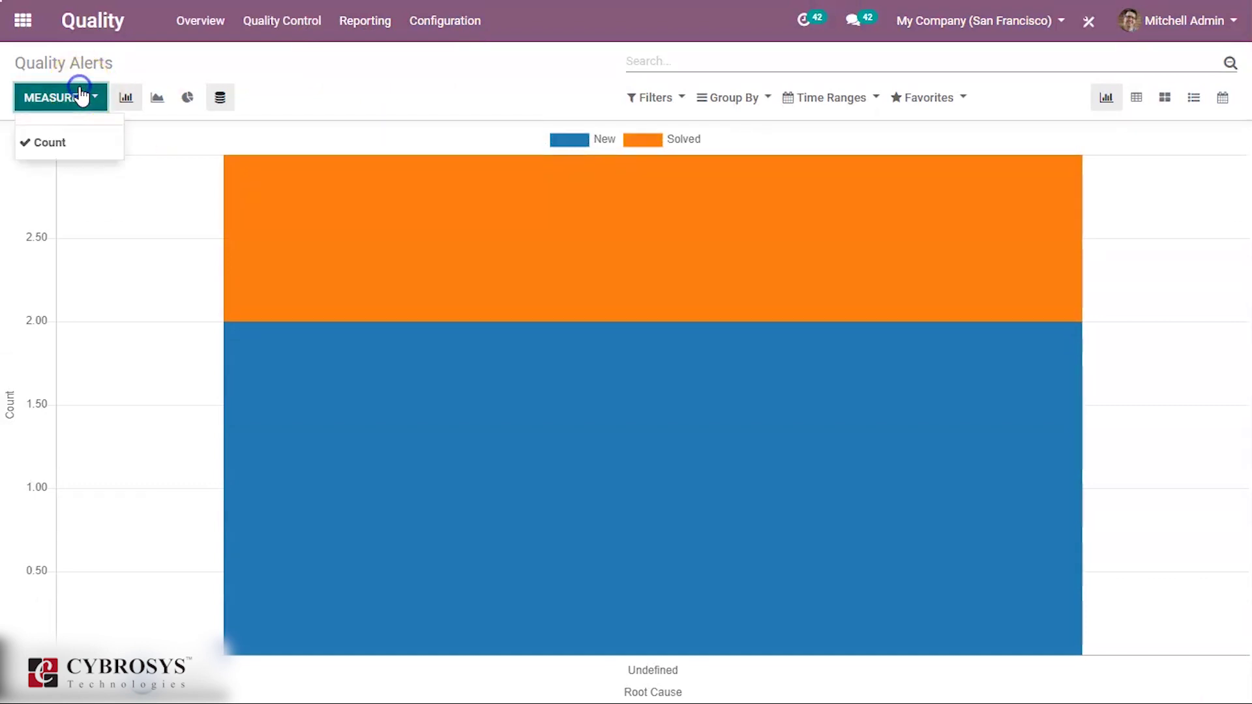
left_click(327, 78)
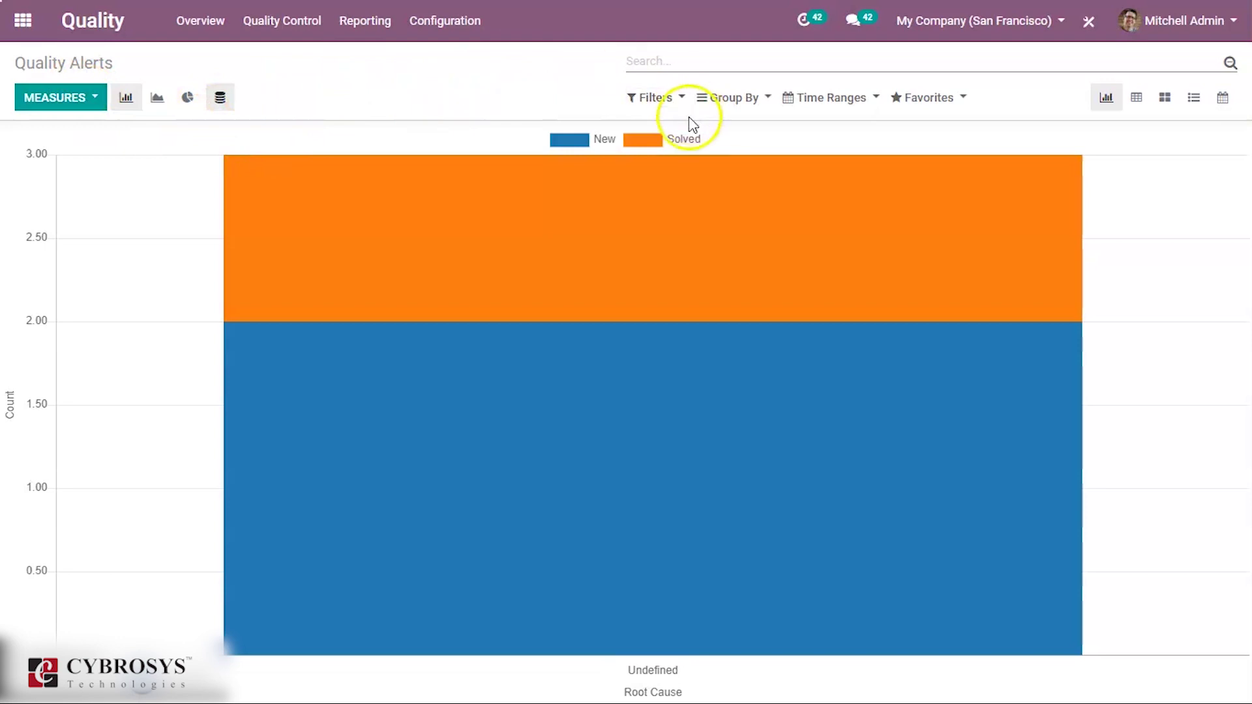
left_click(664, 101)
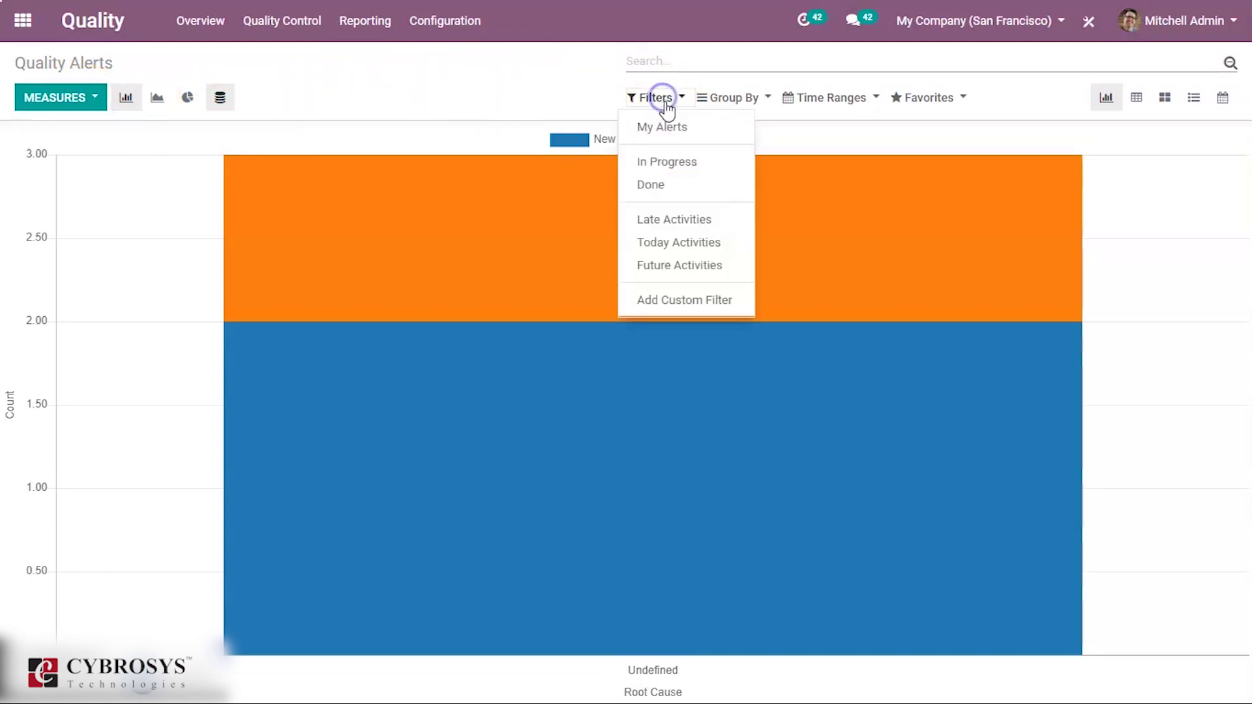
left_click(651, 186)
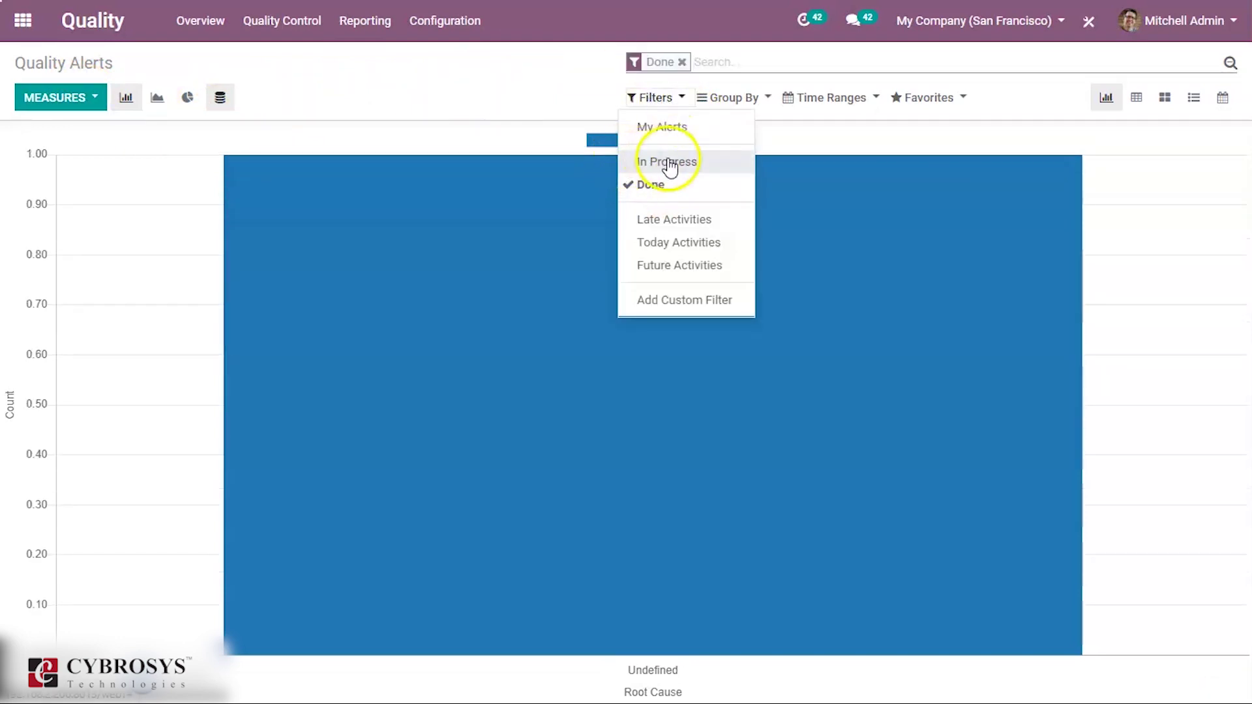
left_click(670, 165)
- Group the quality alerts chart by Stage, Responsible and Root Cause
left_click(727, 98)
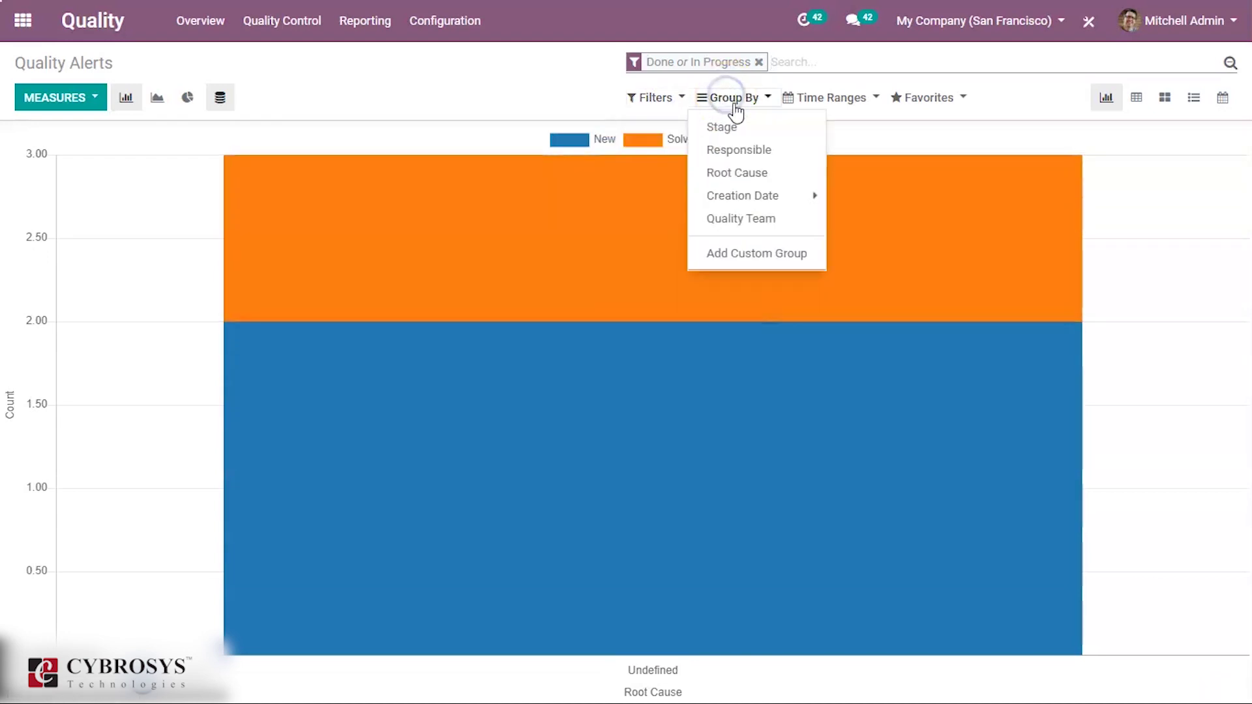
left_click(732, 126)
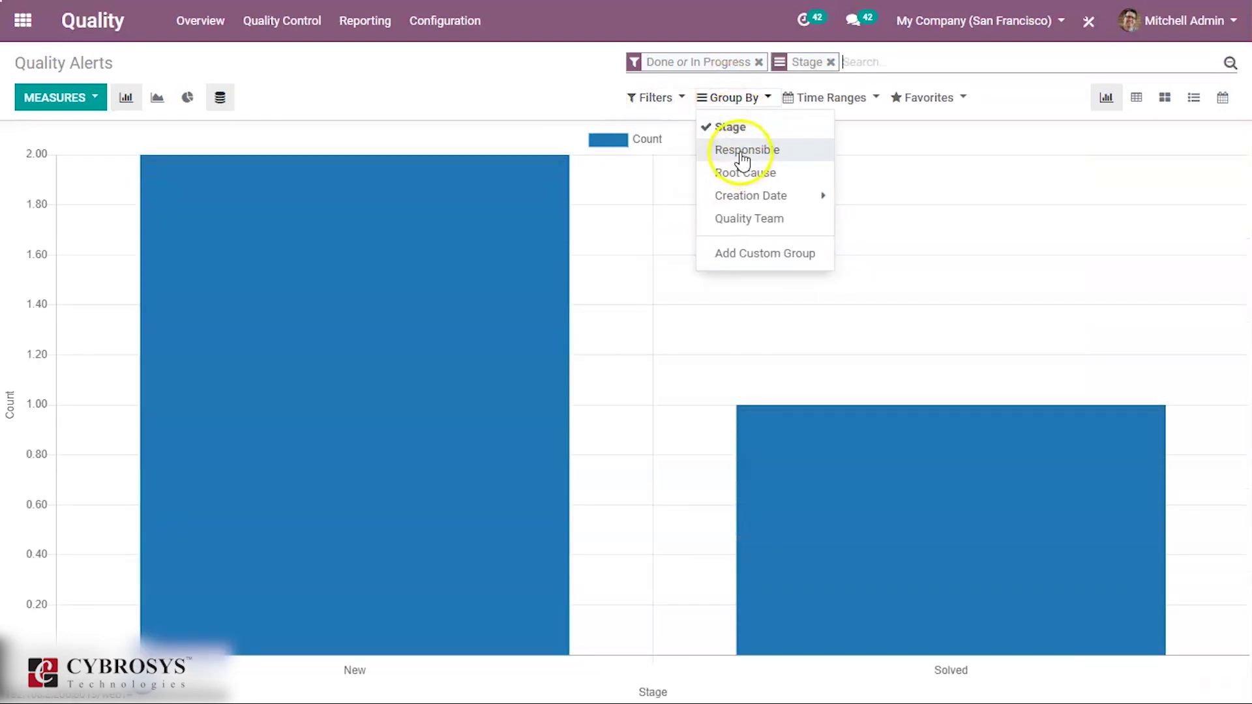
left_click(741, 152)
left_click(757, 174)
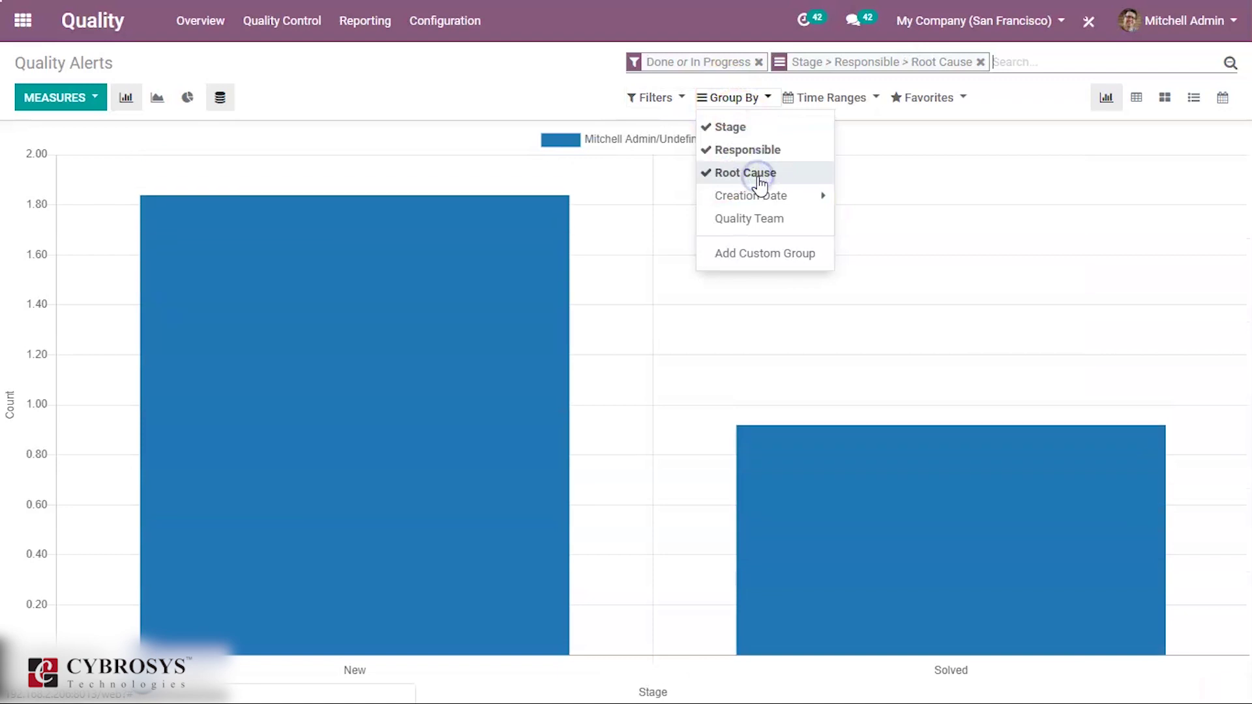
left_click(913, 126)
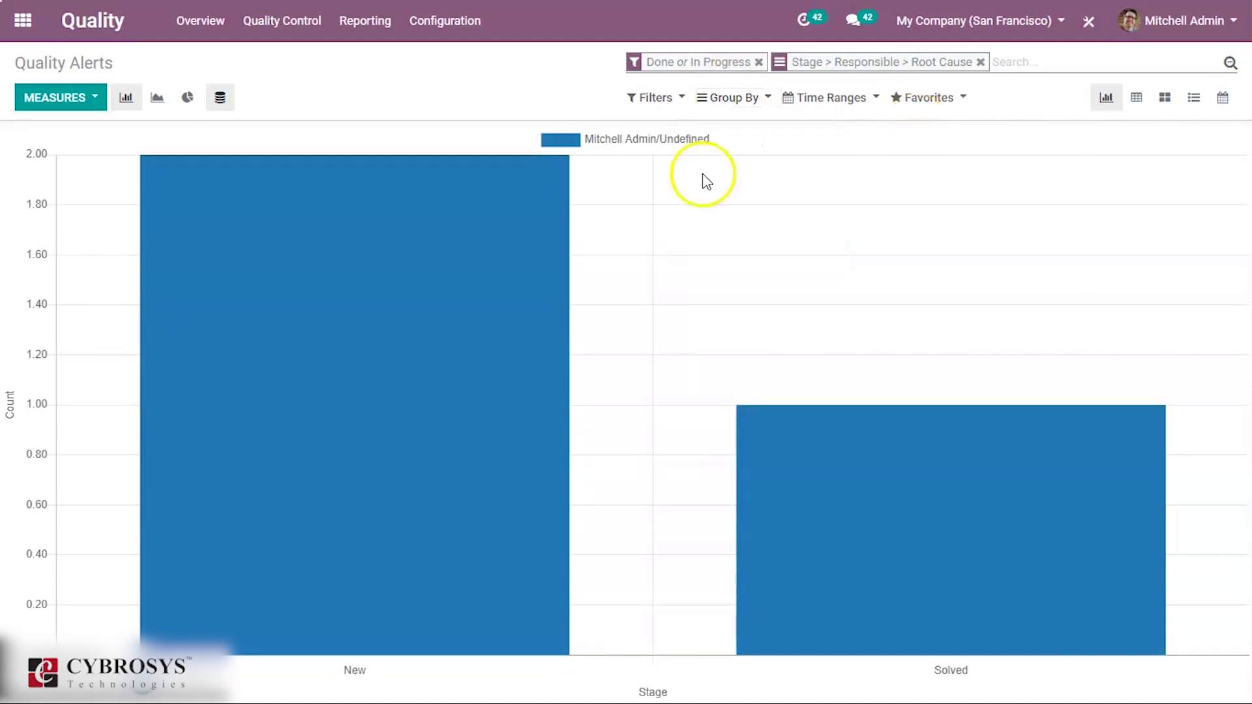
left_click(358, 43)
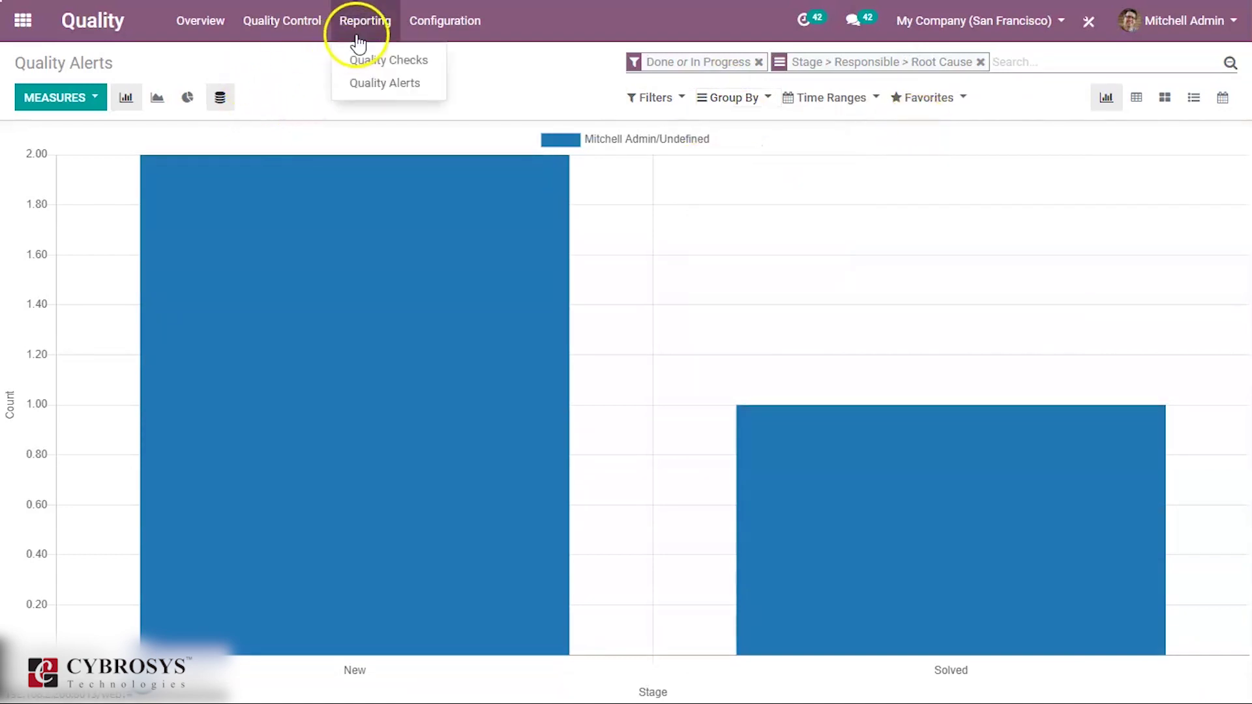
left_click(277, 75)
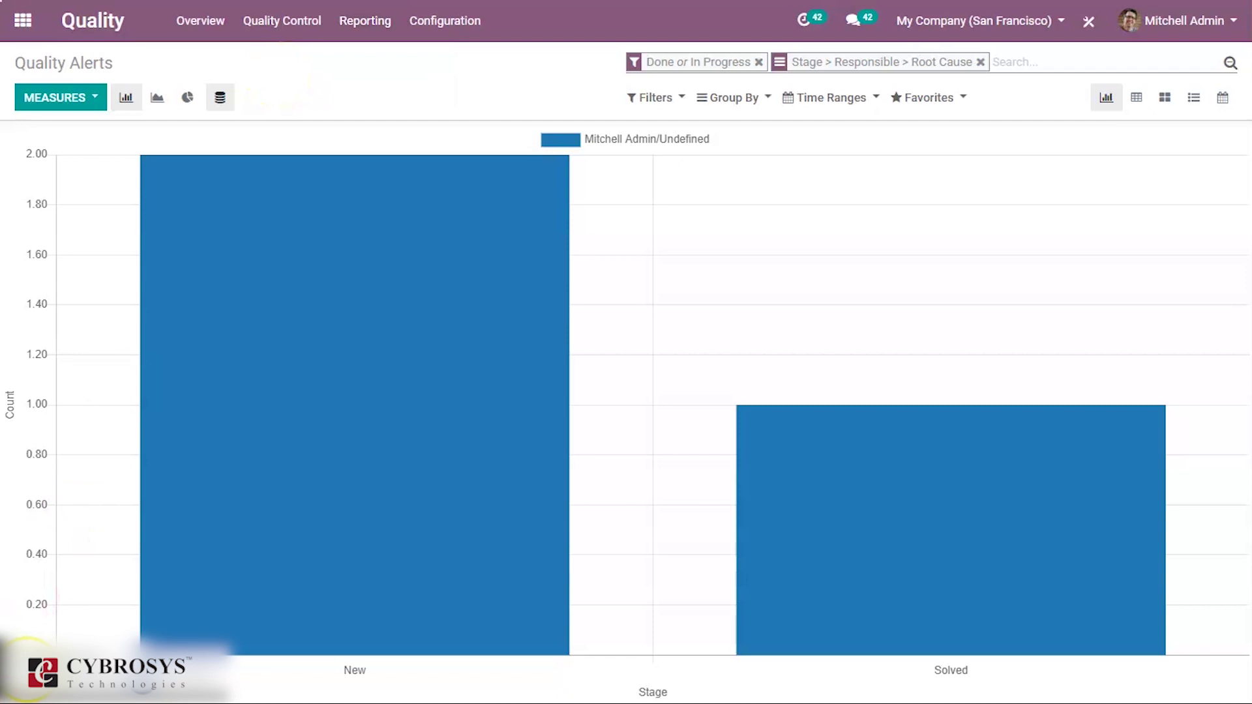
- Switch to the Repairs app and start a new repair order
mouse_move(302, 181)
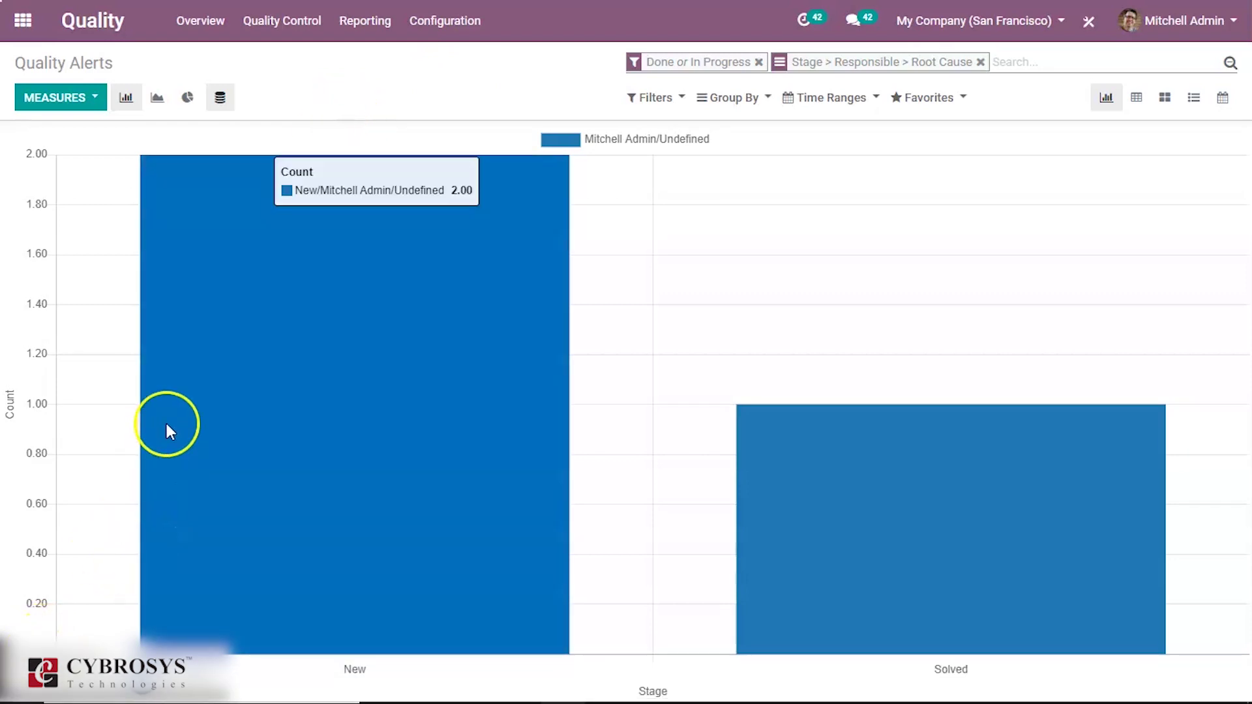
left_click(38, 21)
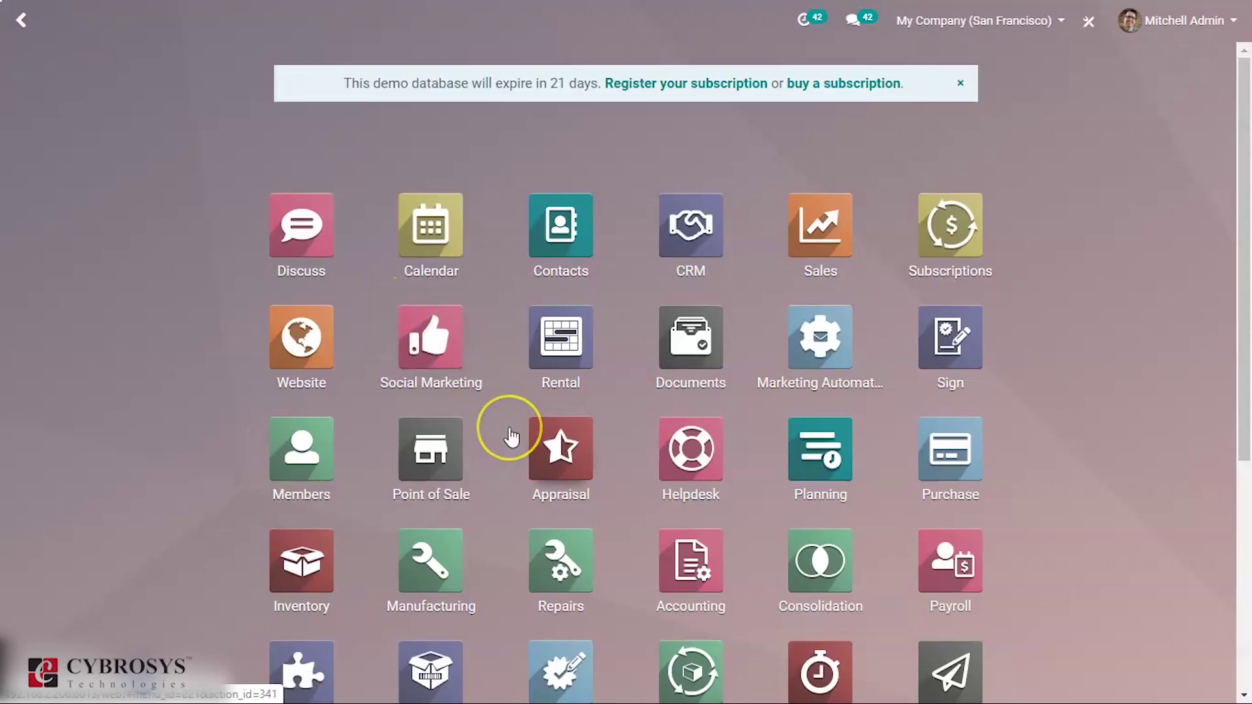
type("re")
left_click(452, 256)
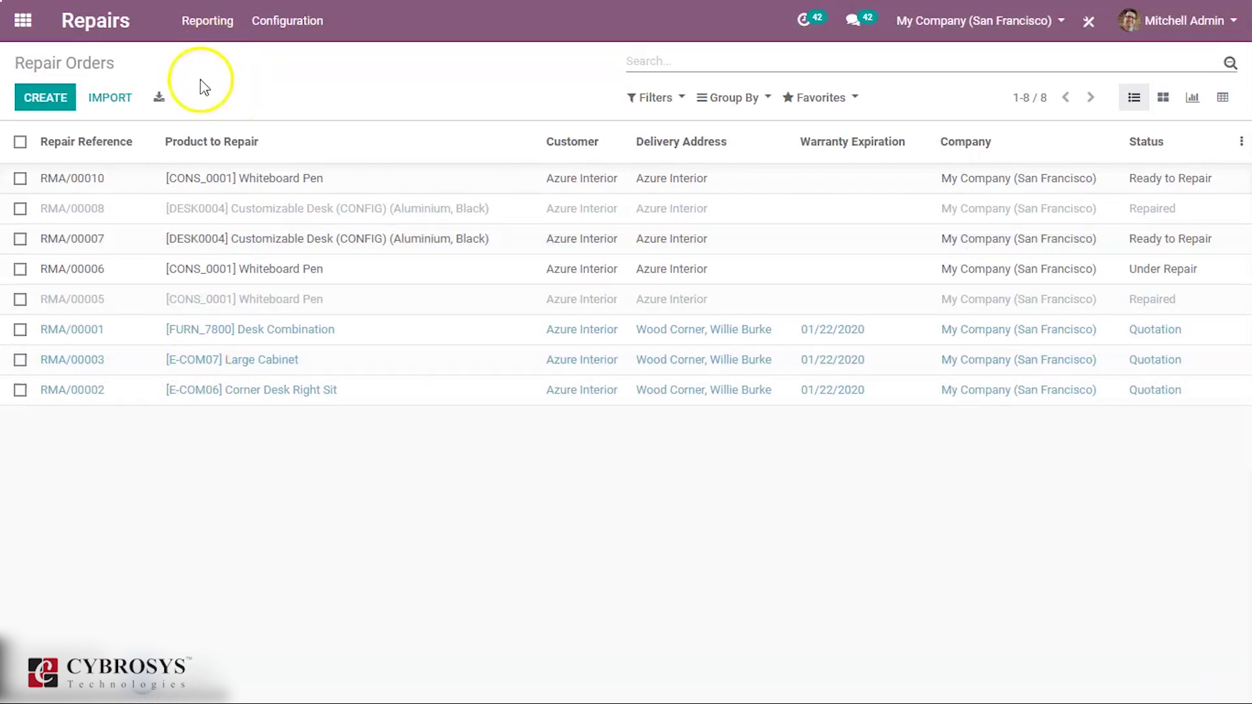
left_click(69, 100)
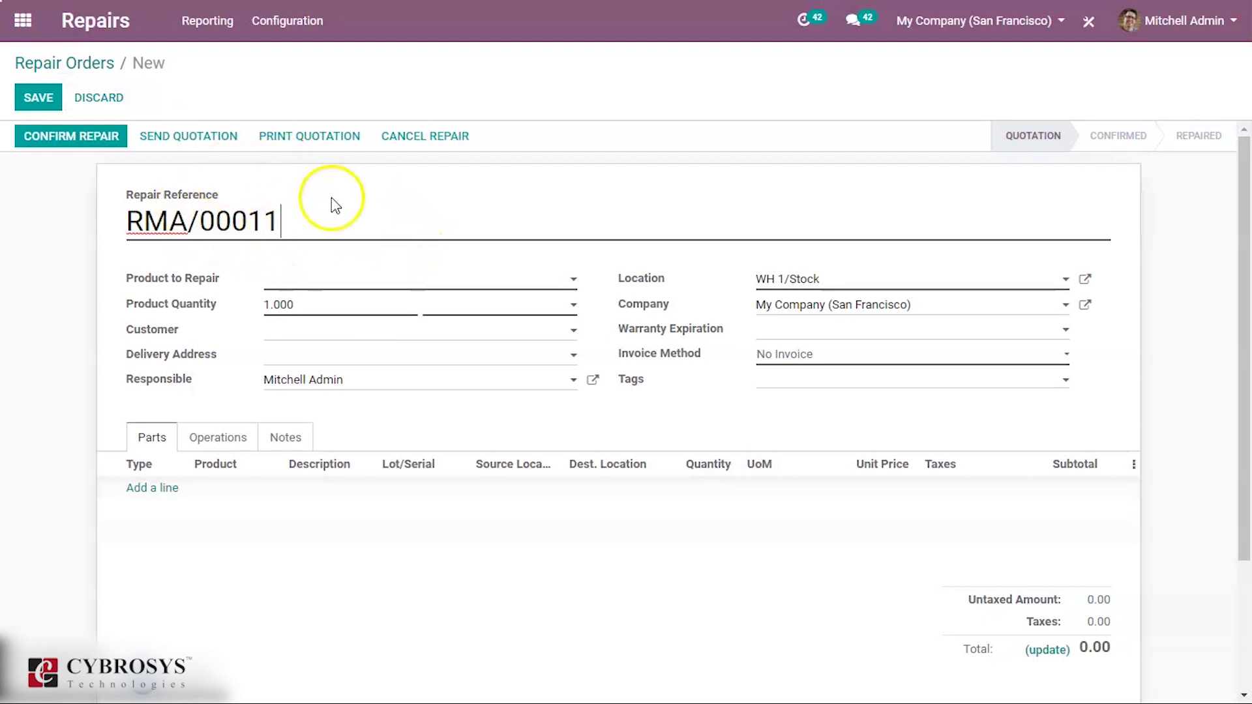
- Set the product to repair to [FURN_9666] Table (MTO) and the customer to Azure Interior
left_click(388, 287)
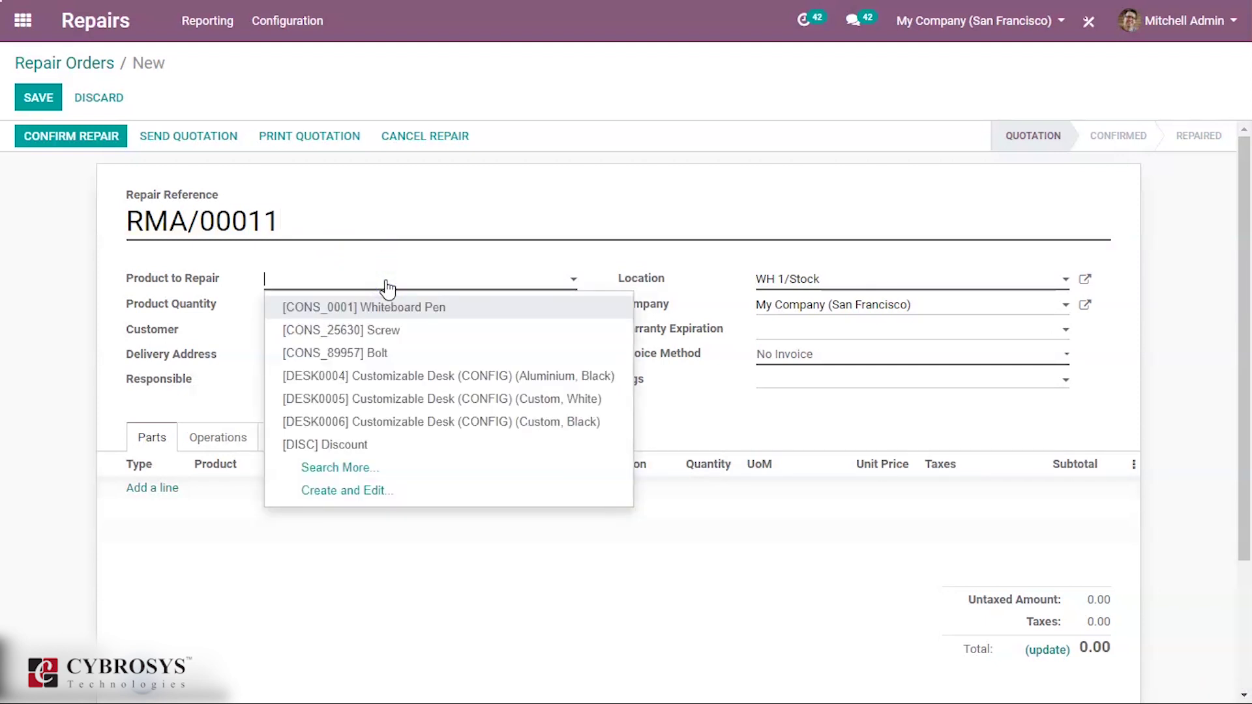
type("table (MTO")
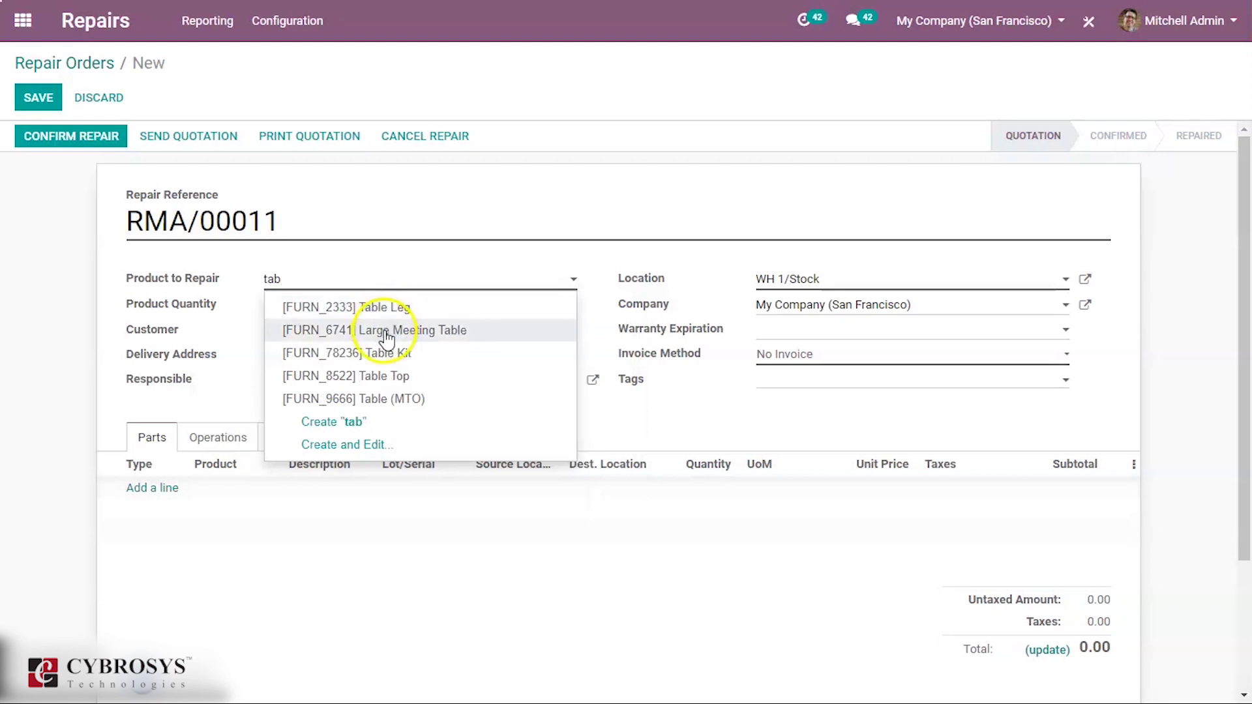
left_click(405, 397)
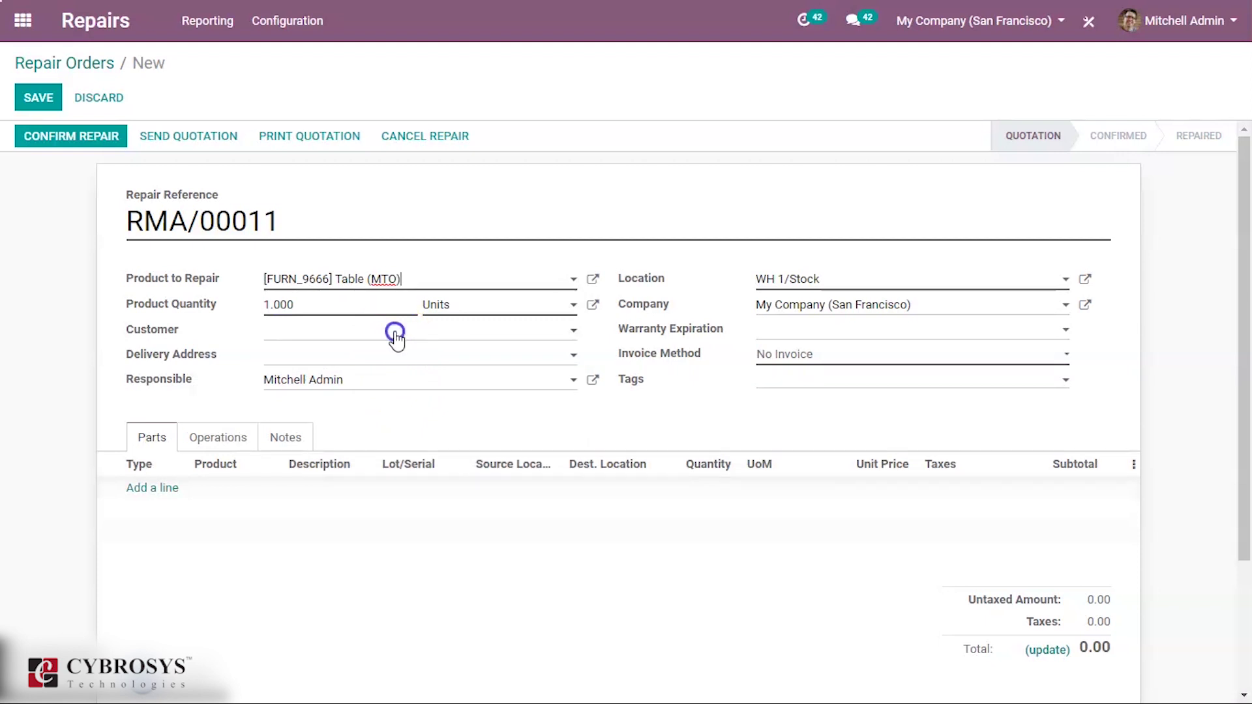
left_click(396, 334)
left_click(394, 359)
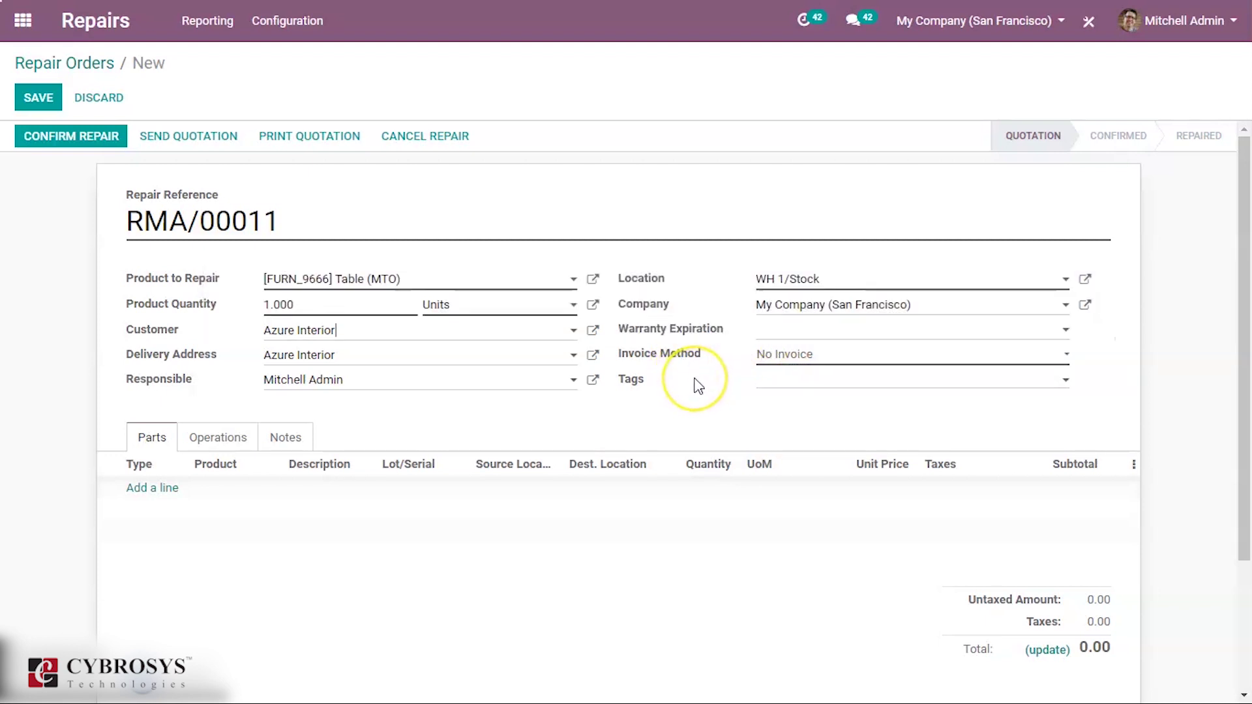
- Set the repair order's invoice method to Before Repair
left_click(795, 359)
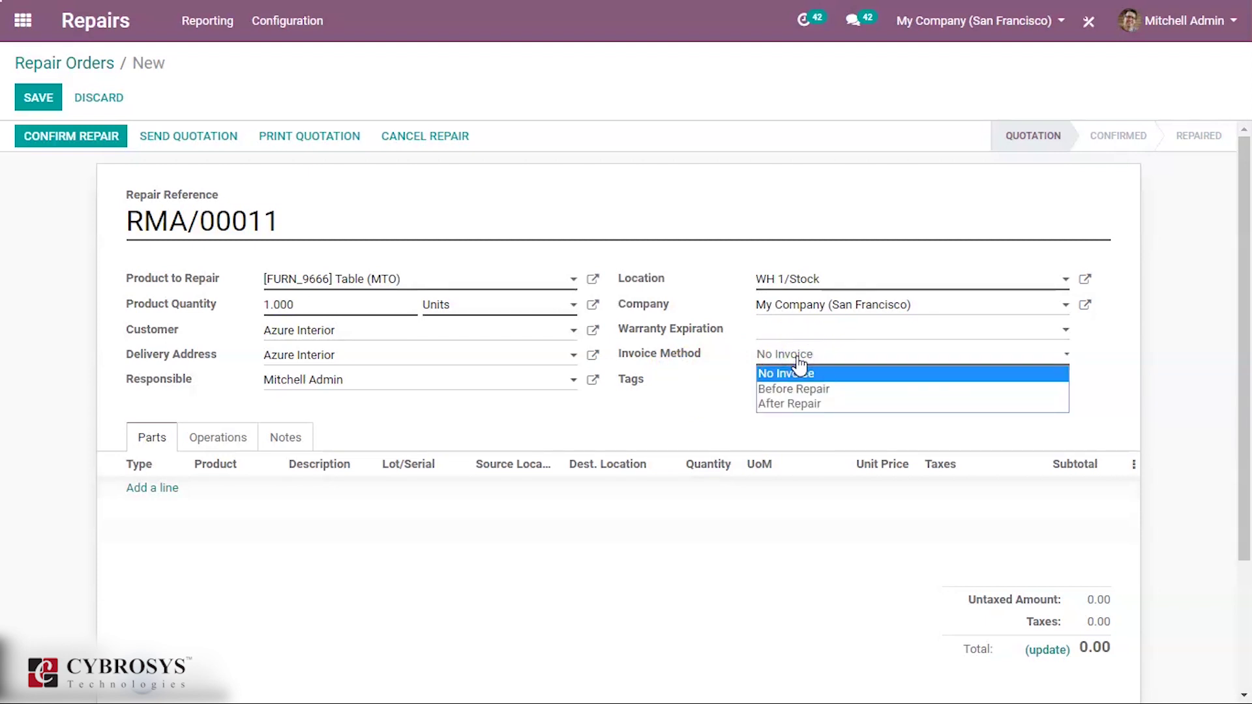
left_click(803, 389)
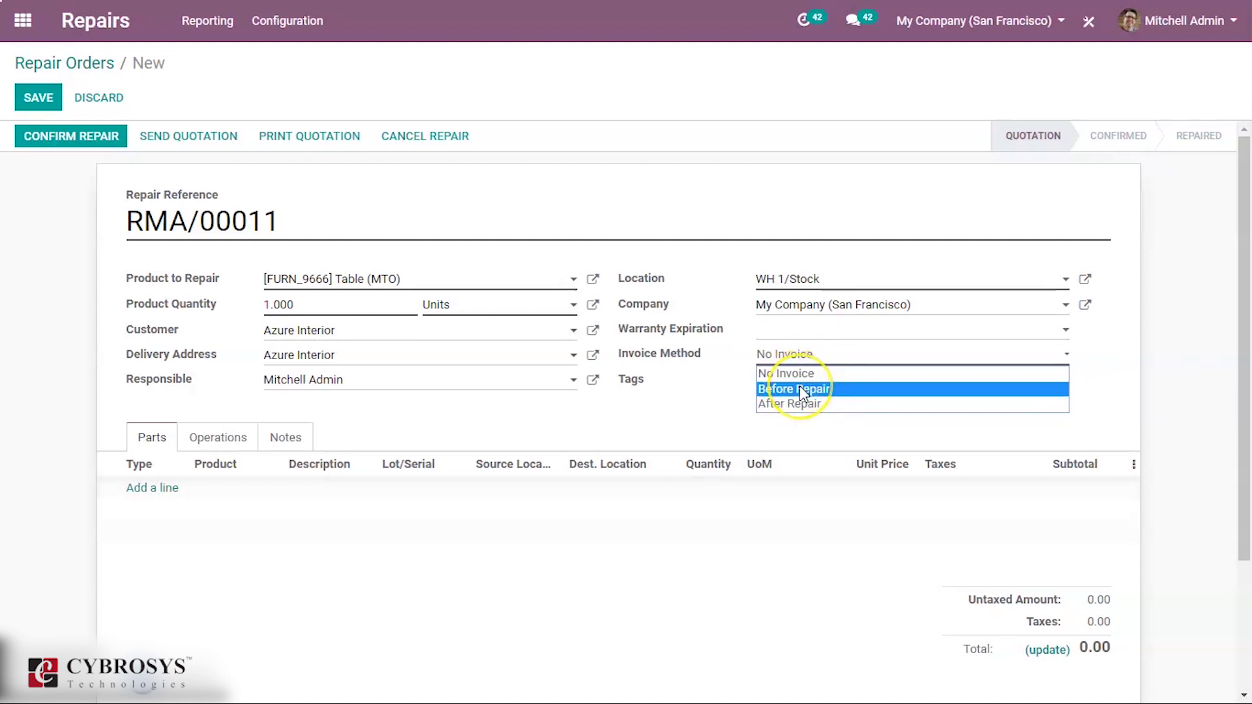
left_click(800, 389)
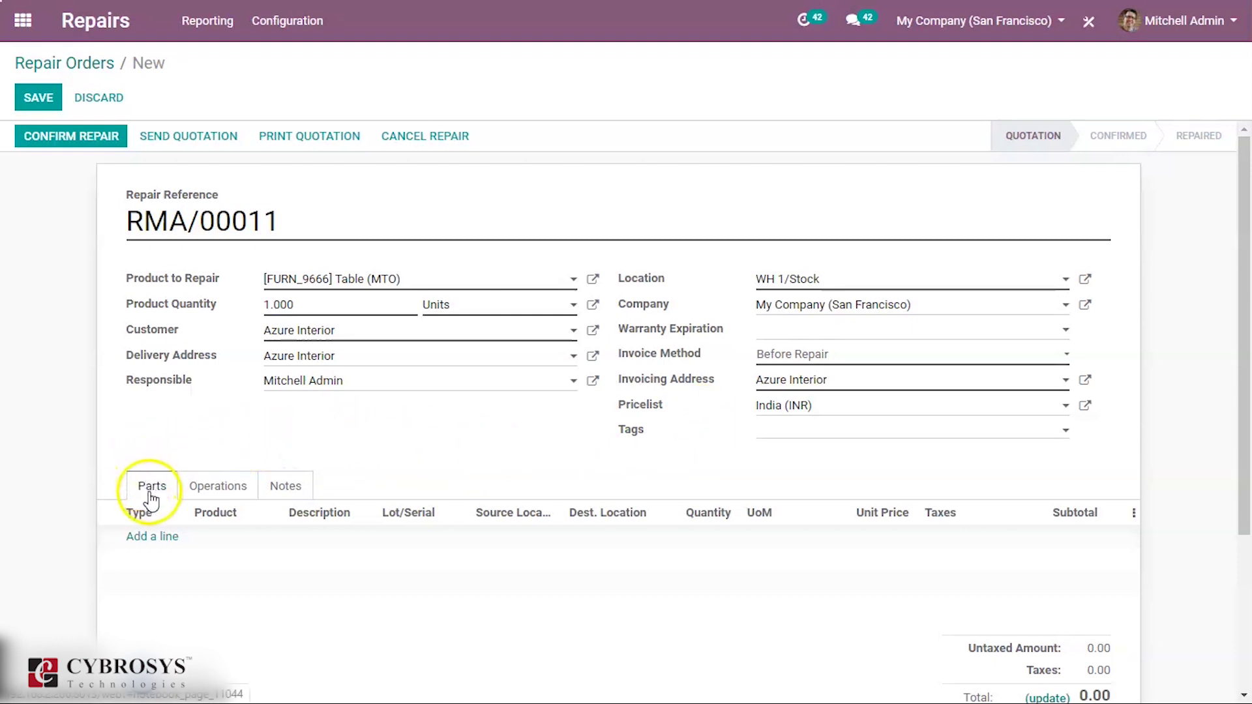
- Add a parts line of type Add for the product [FURN_2333] Table Leg
left_click(150, 538)
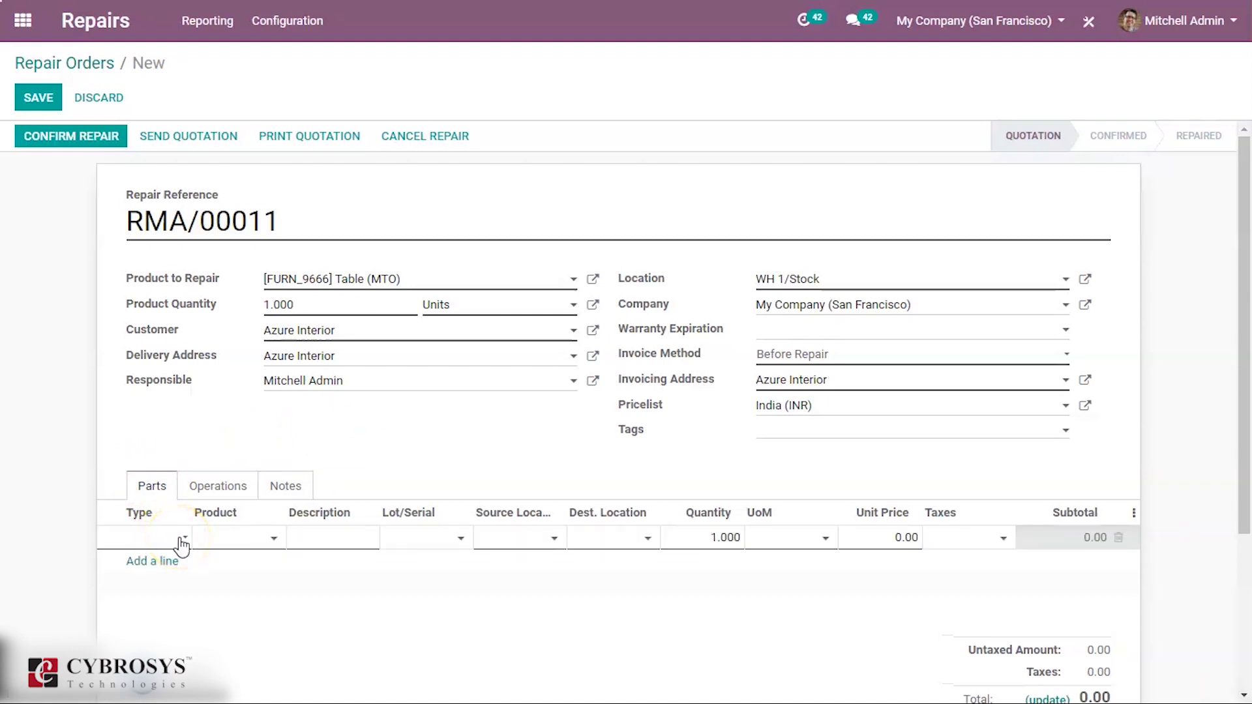
left_click(181, 541)
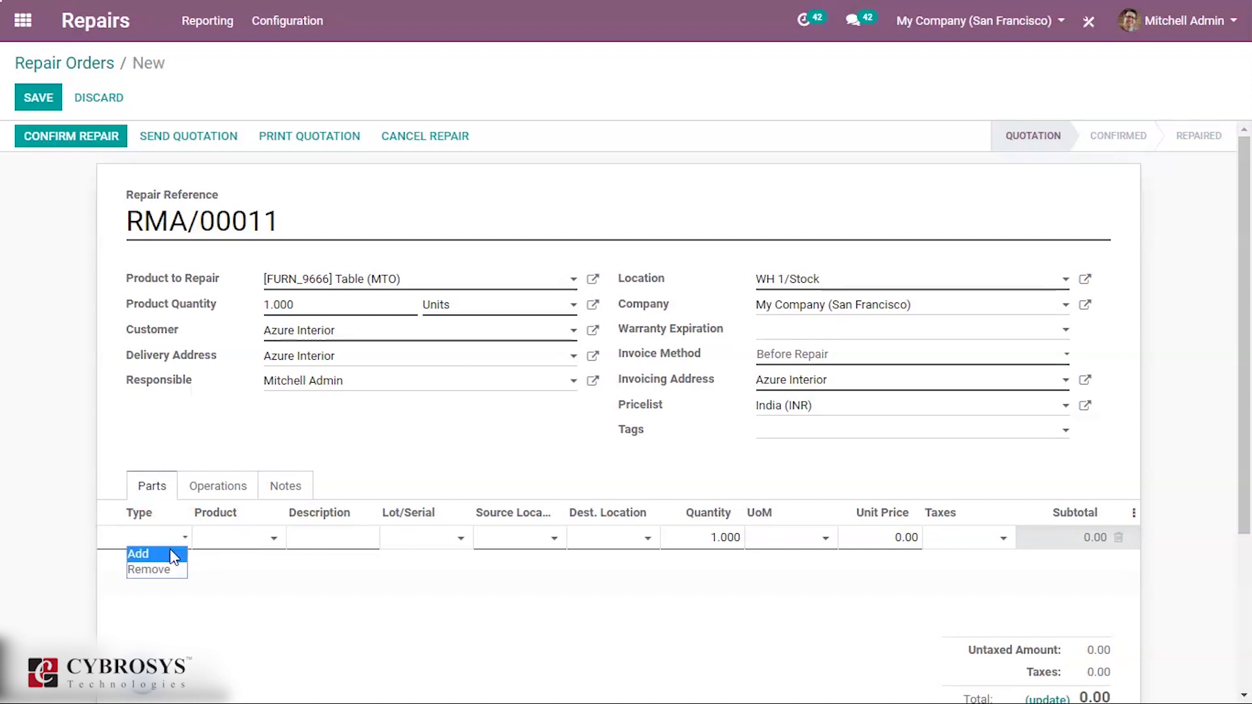
left_click(173, 556)
left_click(258, 544)
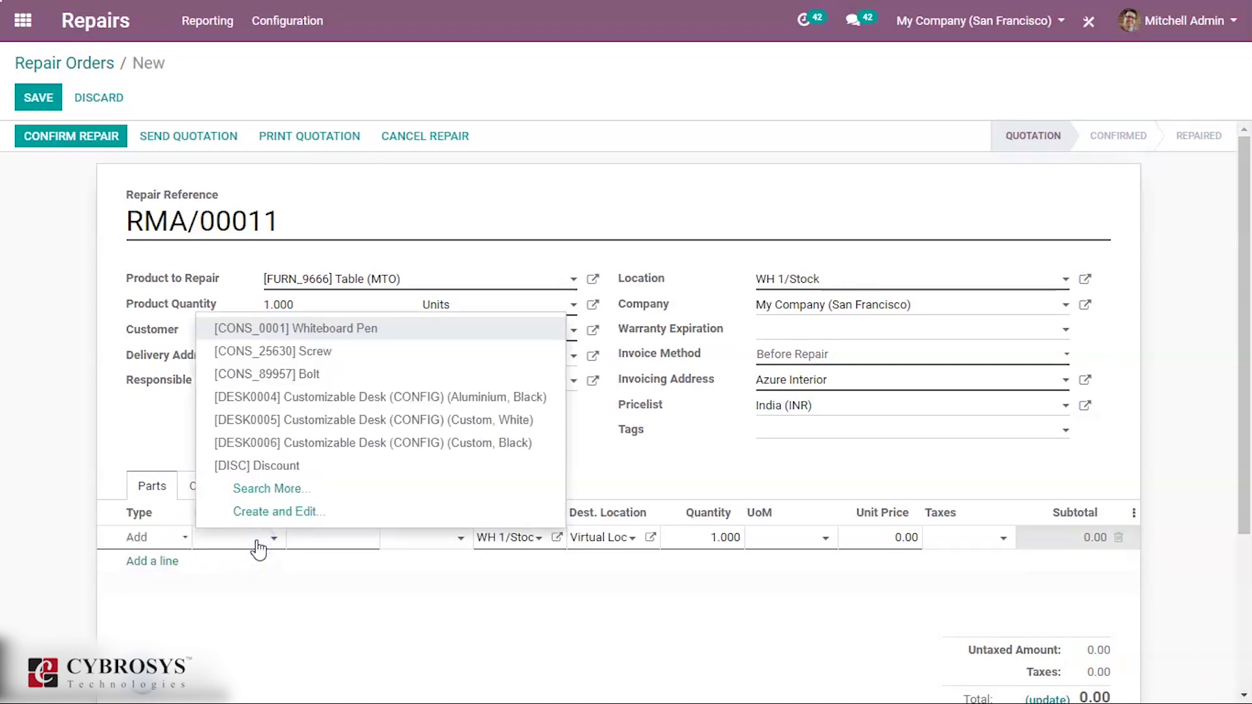
type("tab")
left_click(287, 385)
left_click(289, 385)
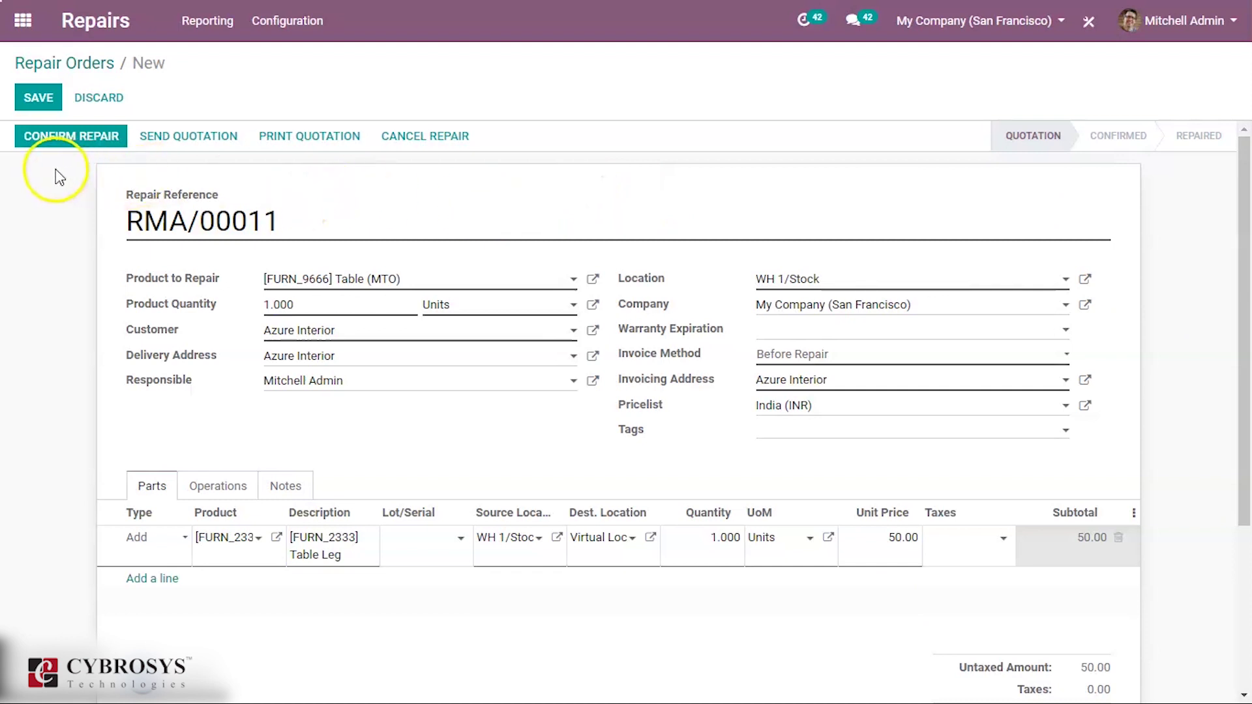
- Confirm the repair order and create its invoice
left_click(59, 137)
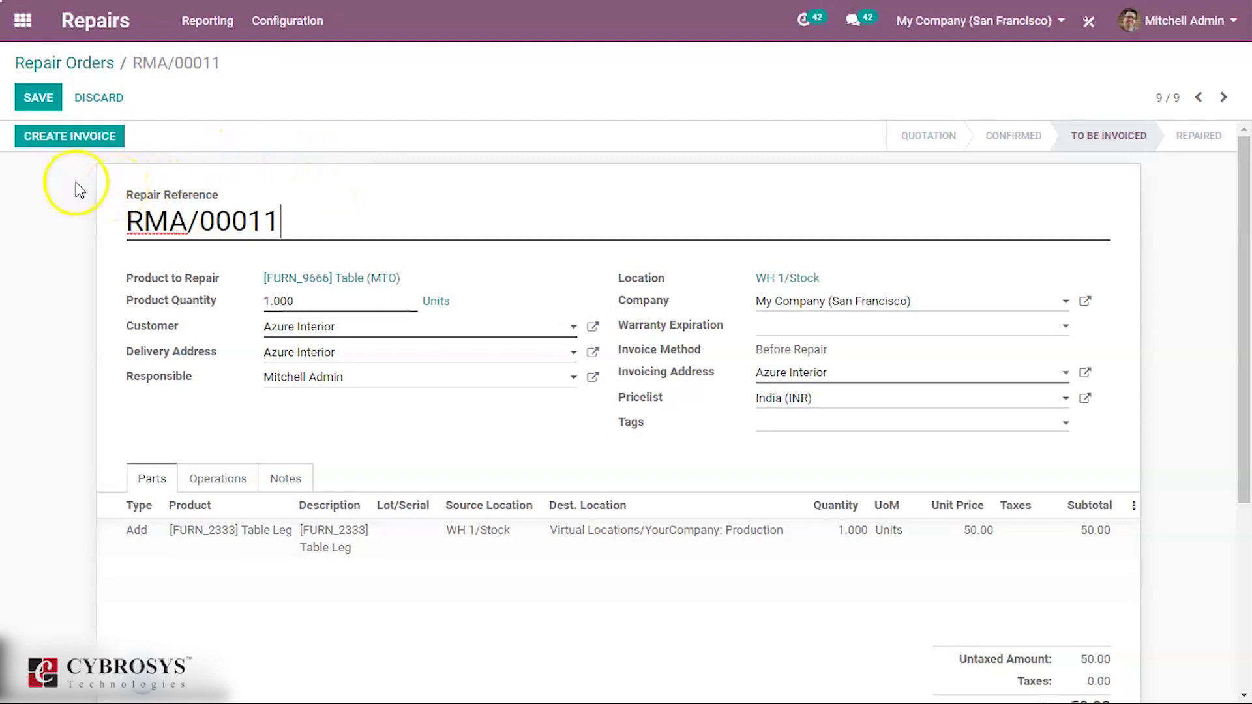
left_click(77, 137)
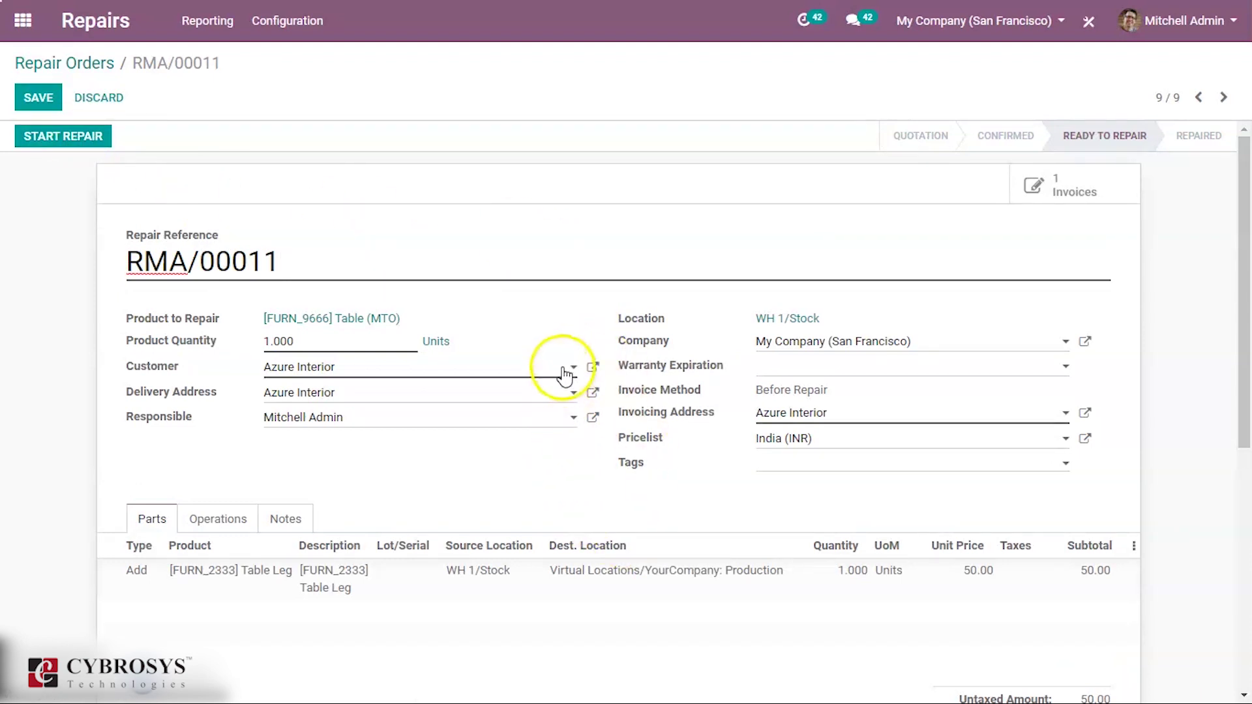
left_click(559, 260)
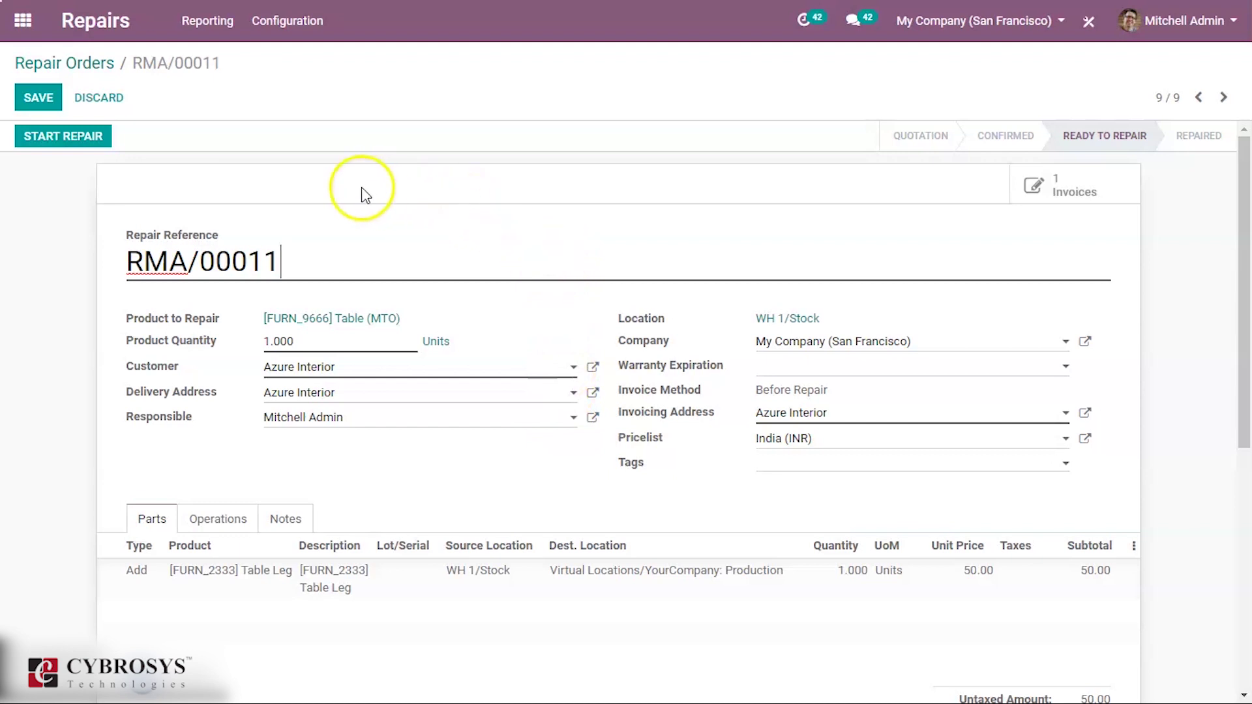
- Start and end the repair, then open the order's linked invoice
left_click(72, 139)
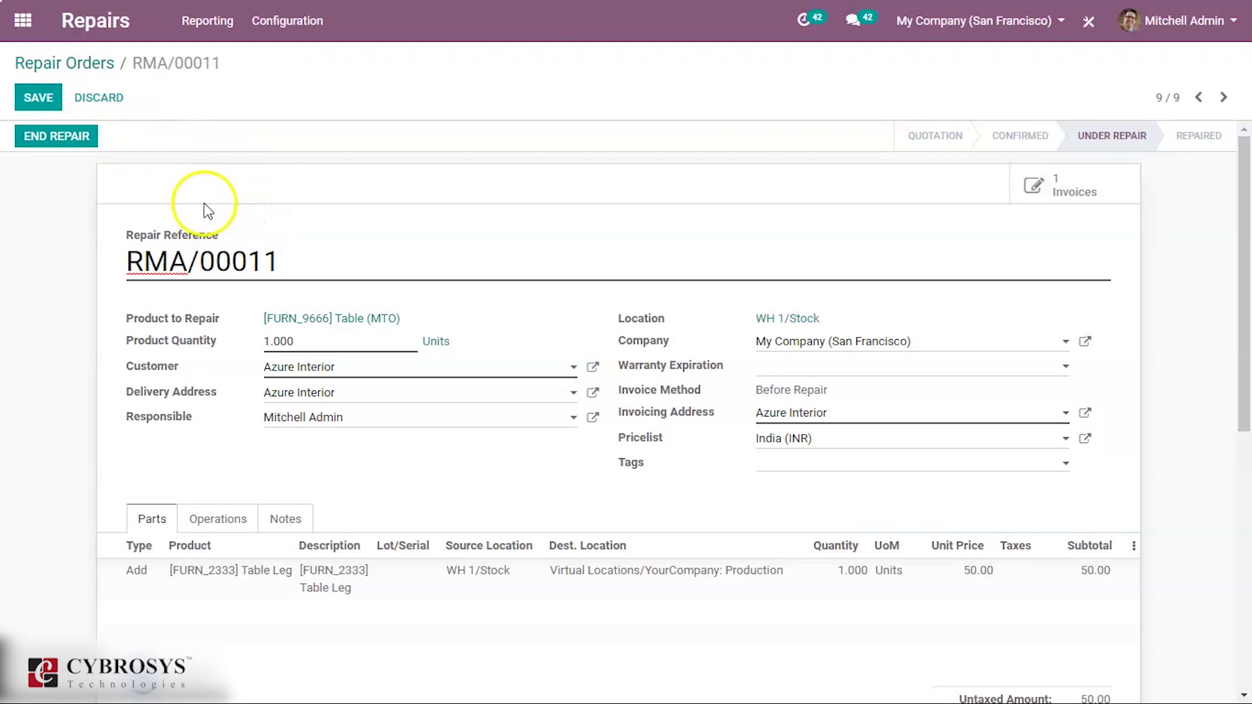
left_click(69, 139)
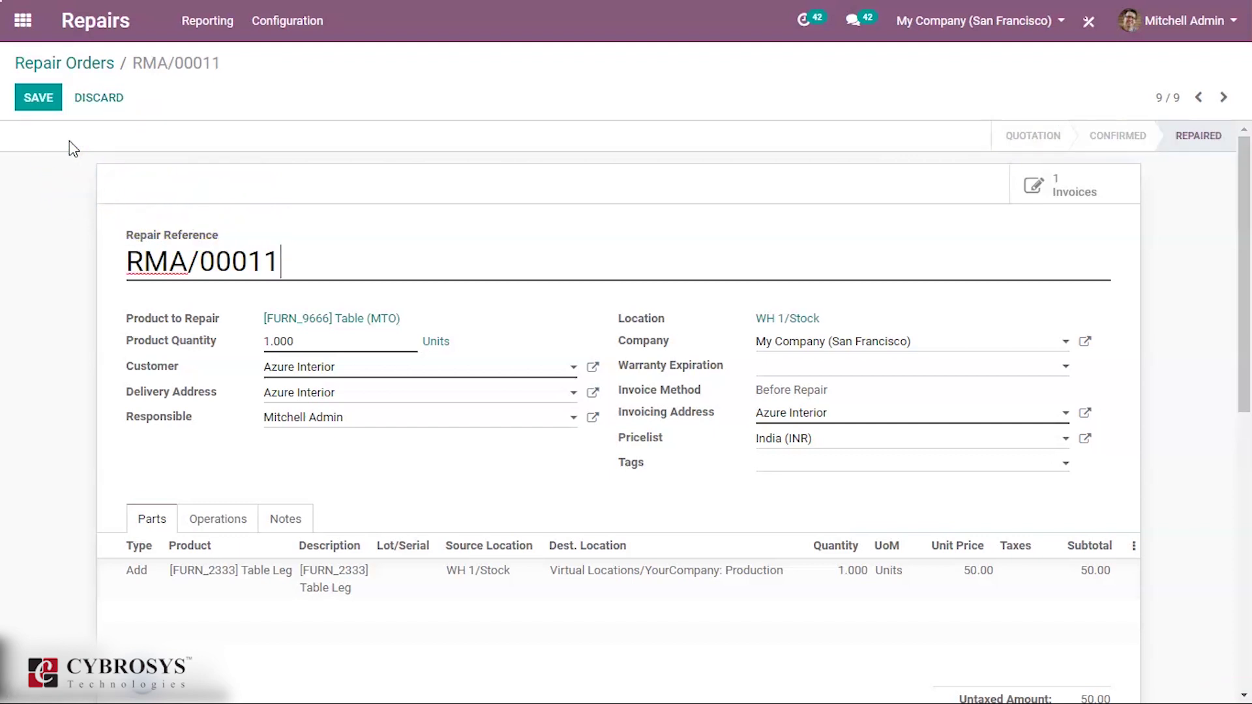
left_click(1075, 192)
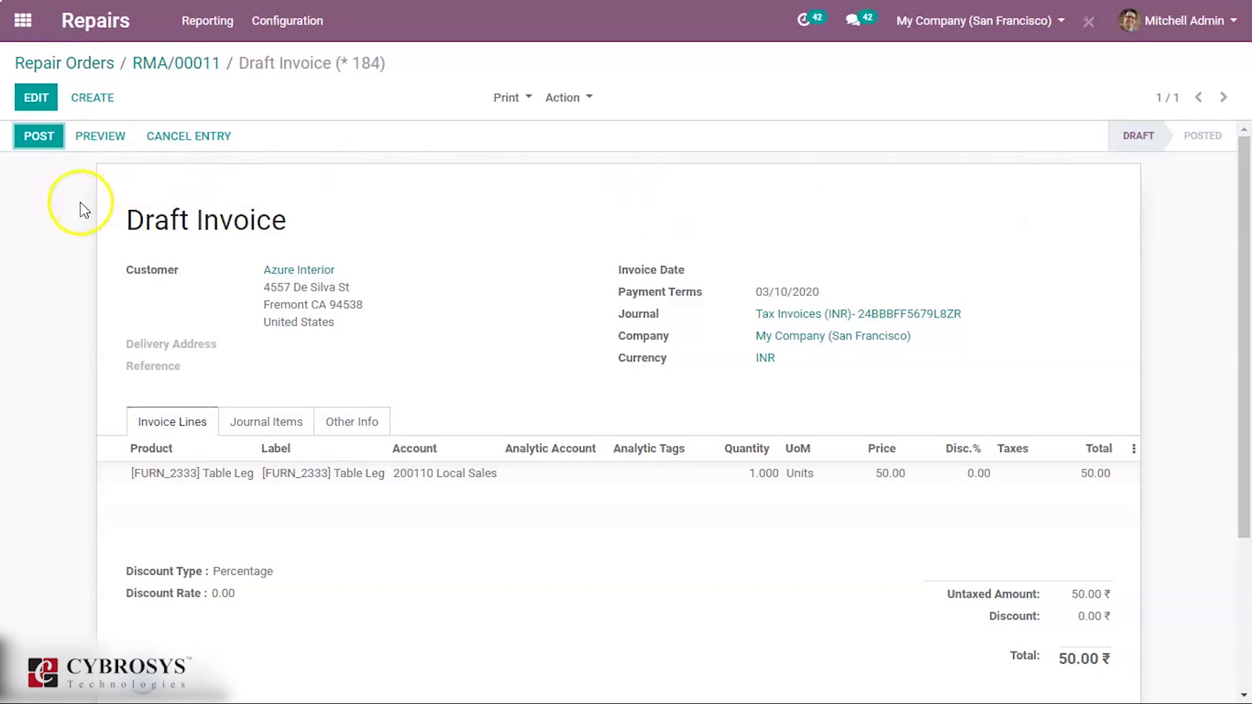
- Post the repair order's draft invoice and register its 50.00 INR payment through the Bank (INR) journal with the Manual method
left_click(40, 141)
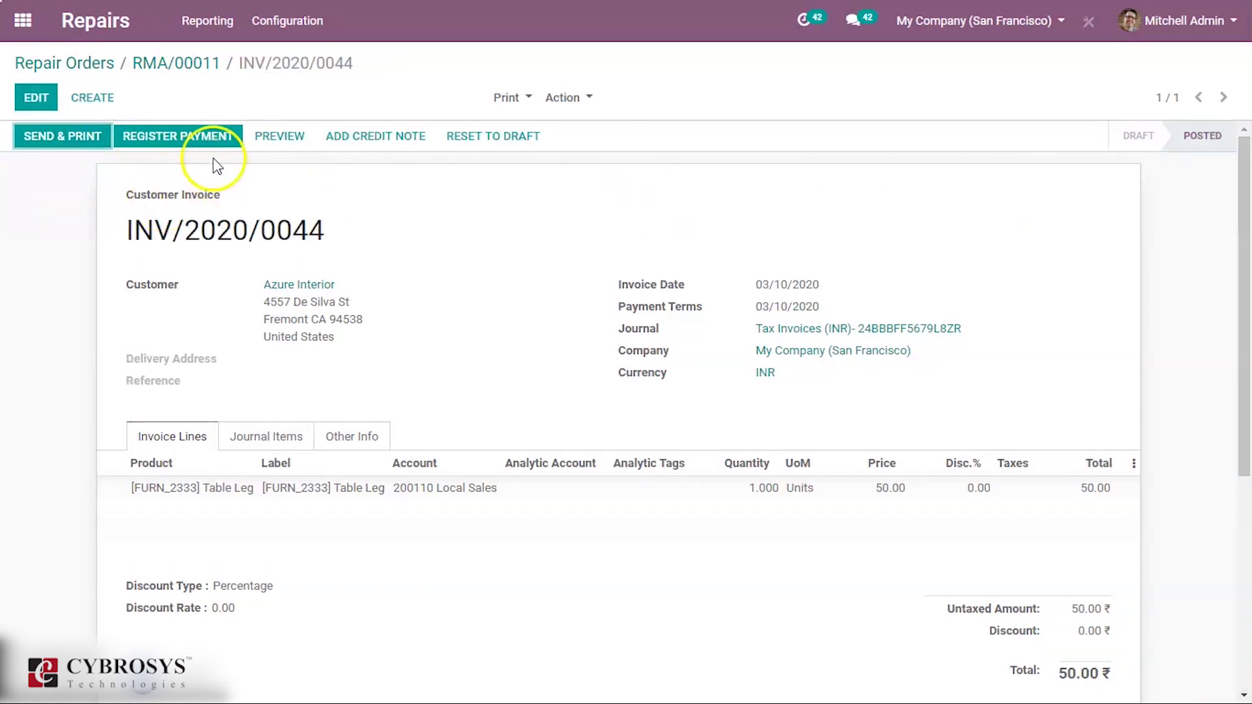
left_click(204, 134)
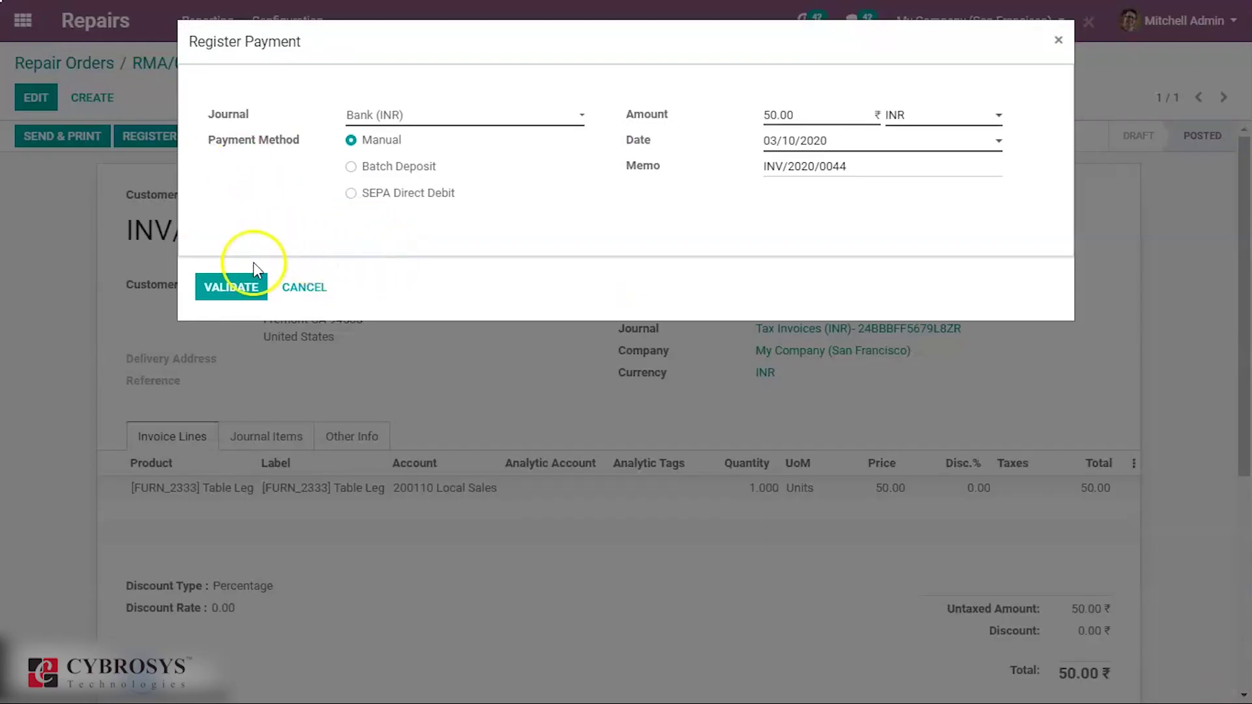
left_click(243, 280)
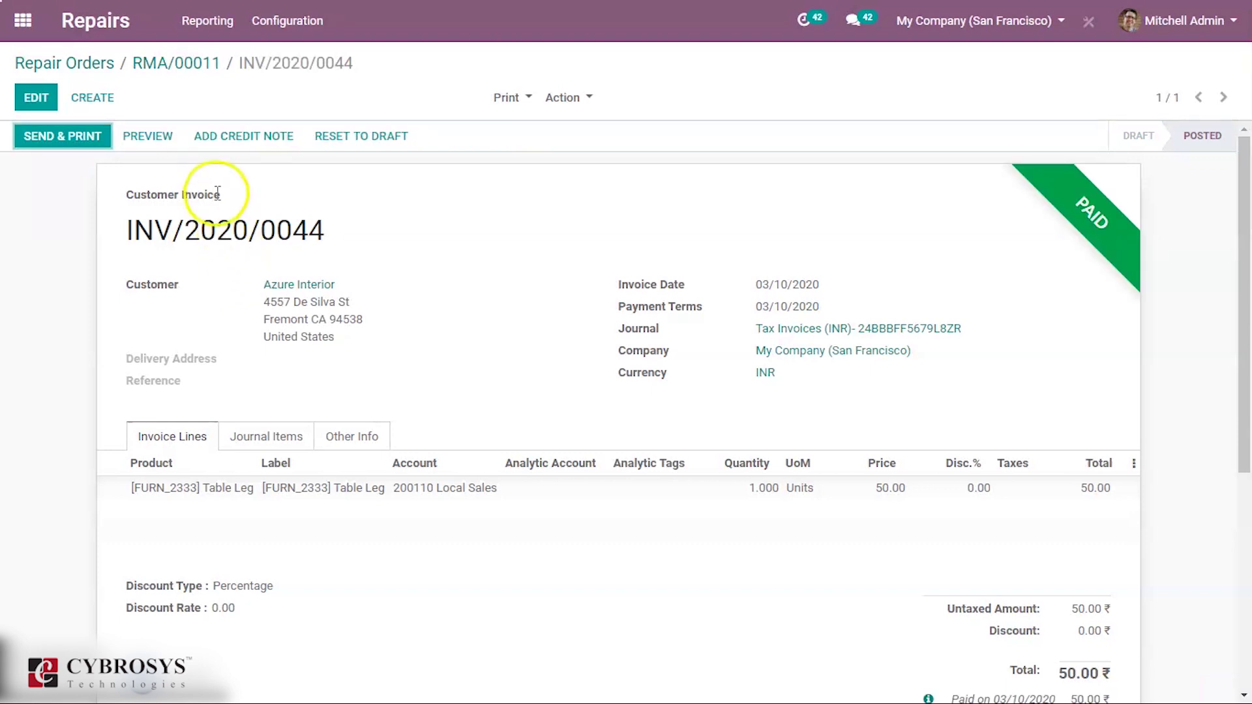
- Create a repair order tag named "damage"
left_click(103, 70)
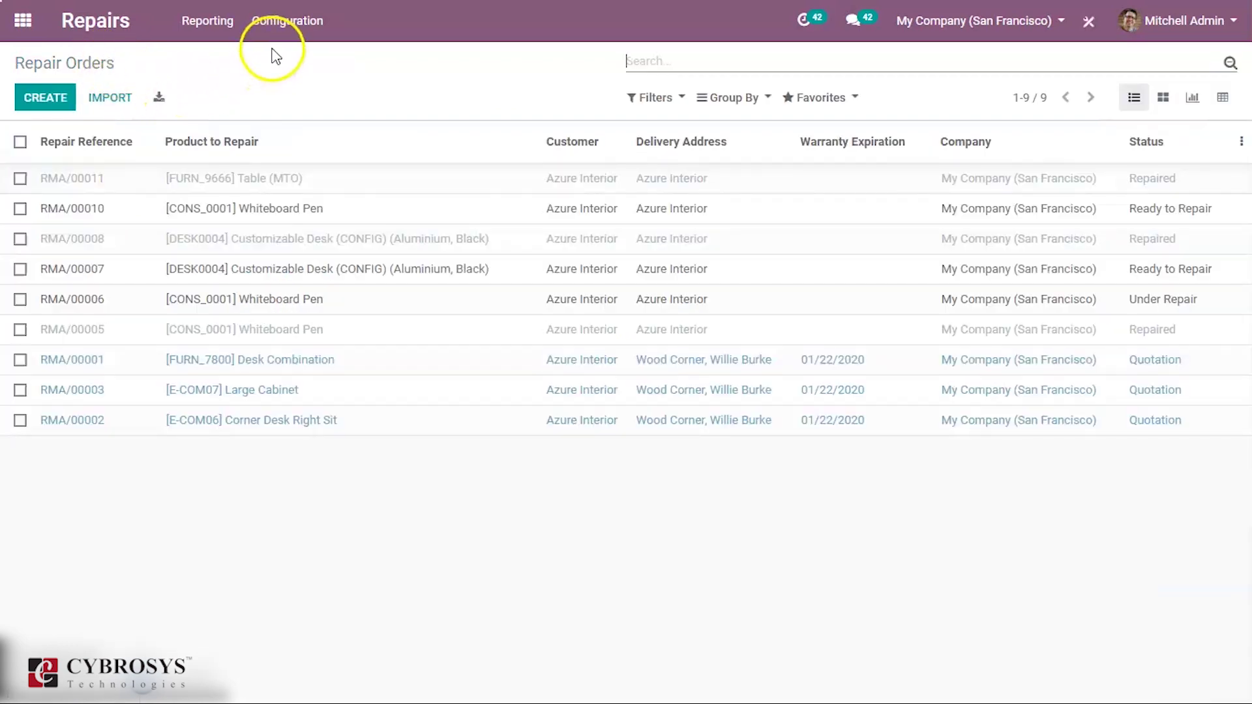
left_click(280, 25)
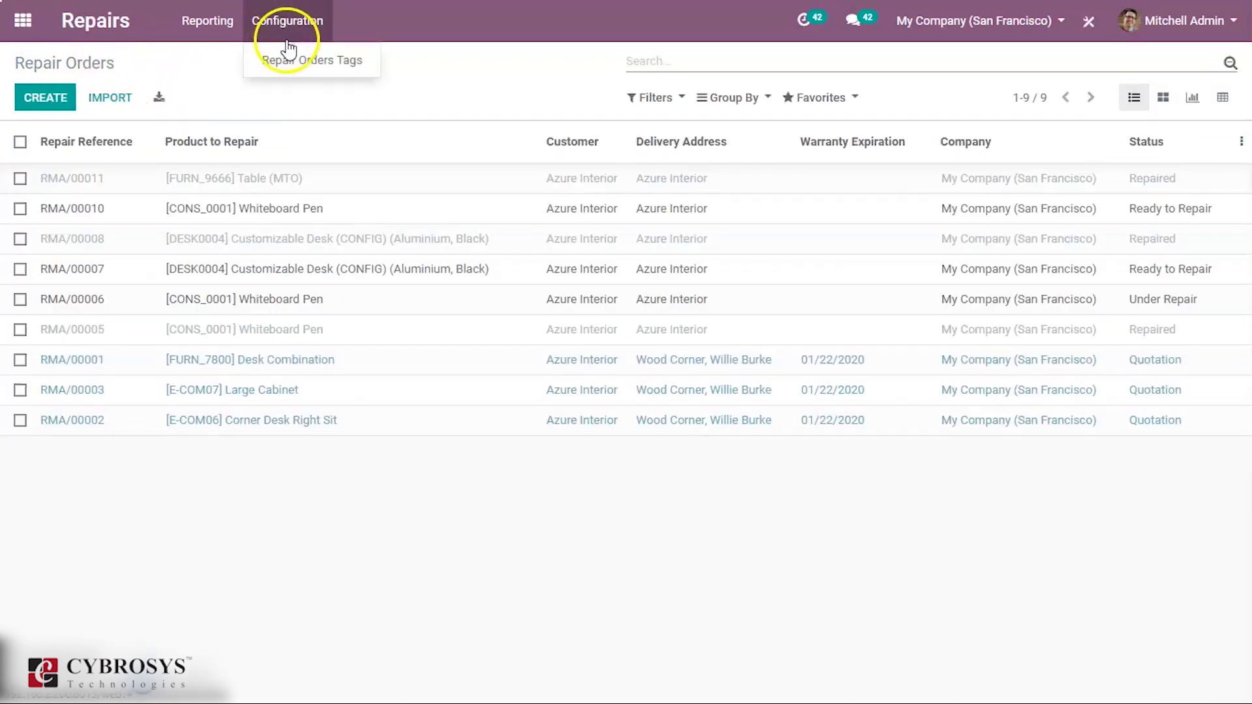
left_click(287, 61)
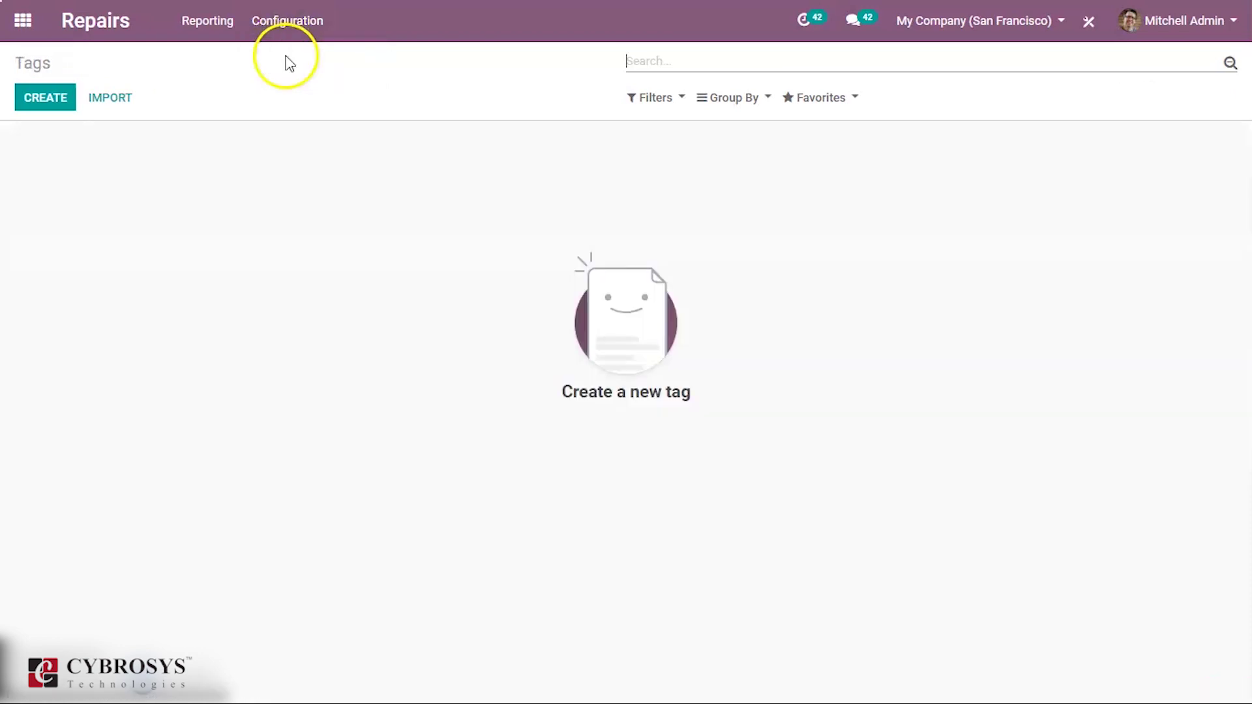
left_click(49, 98)
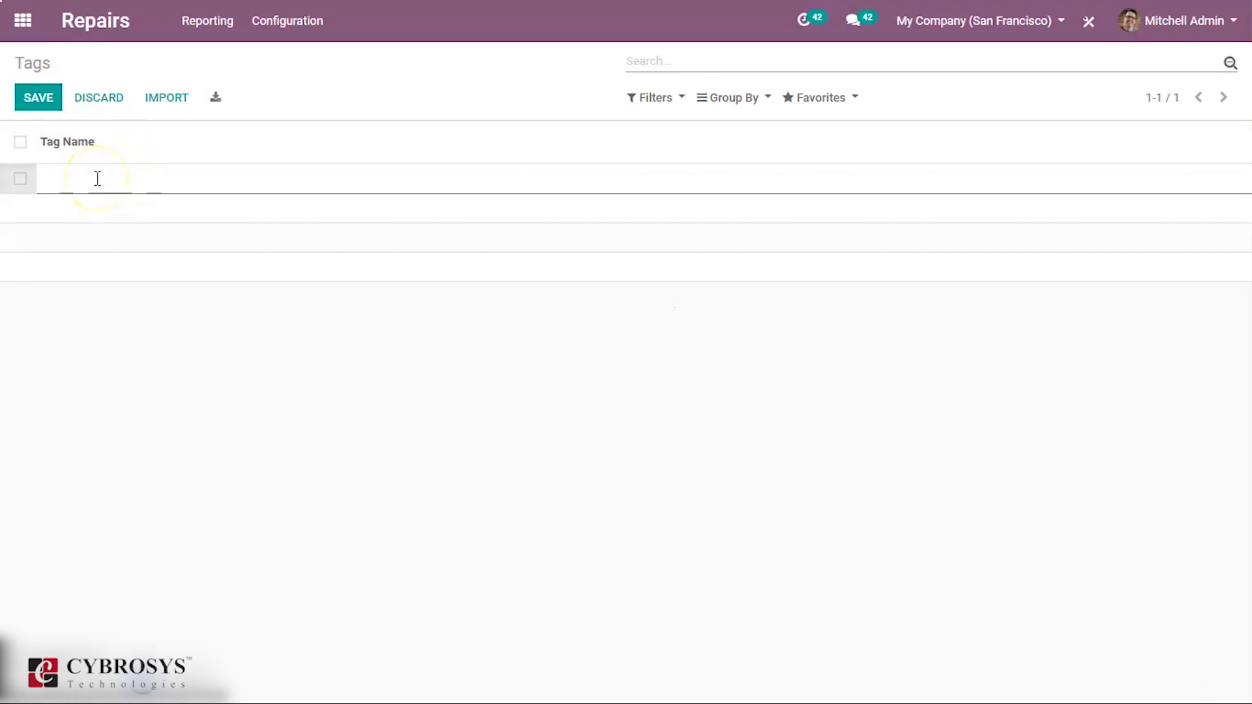
type("damage")
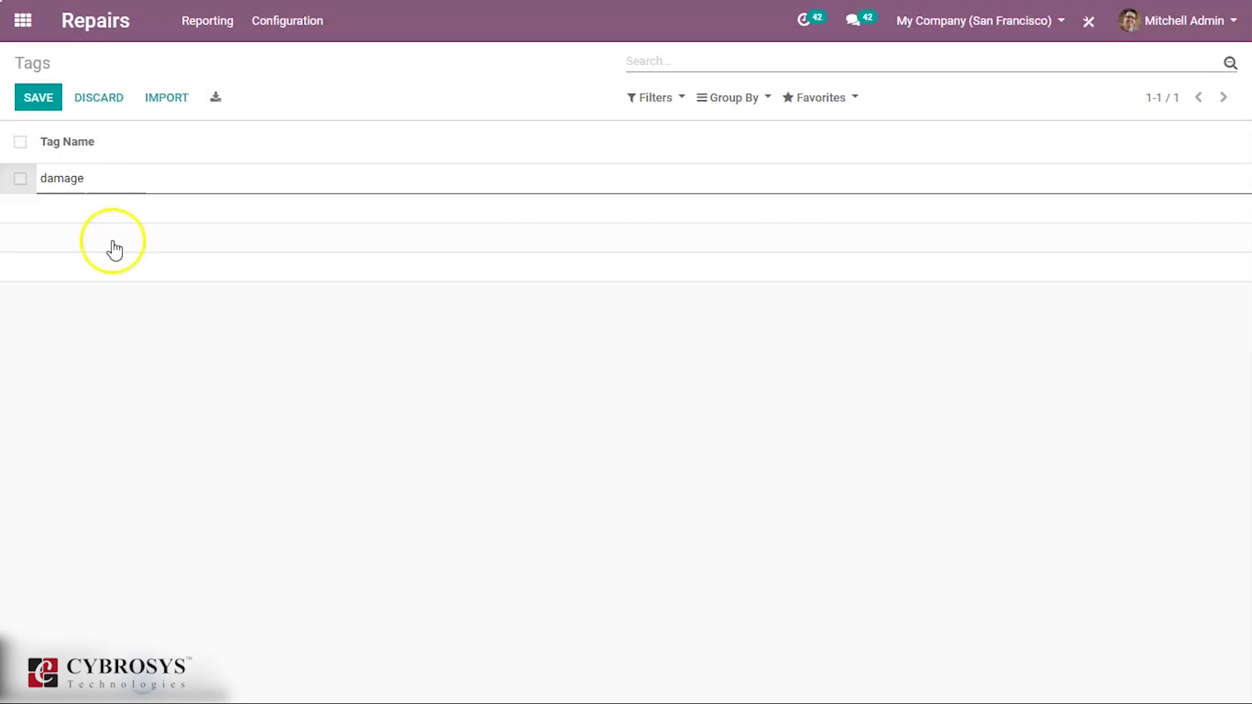
left_click(108, 273)
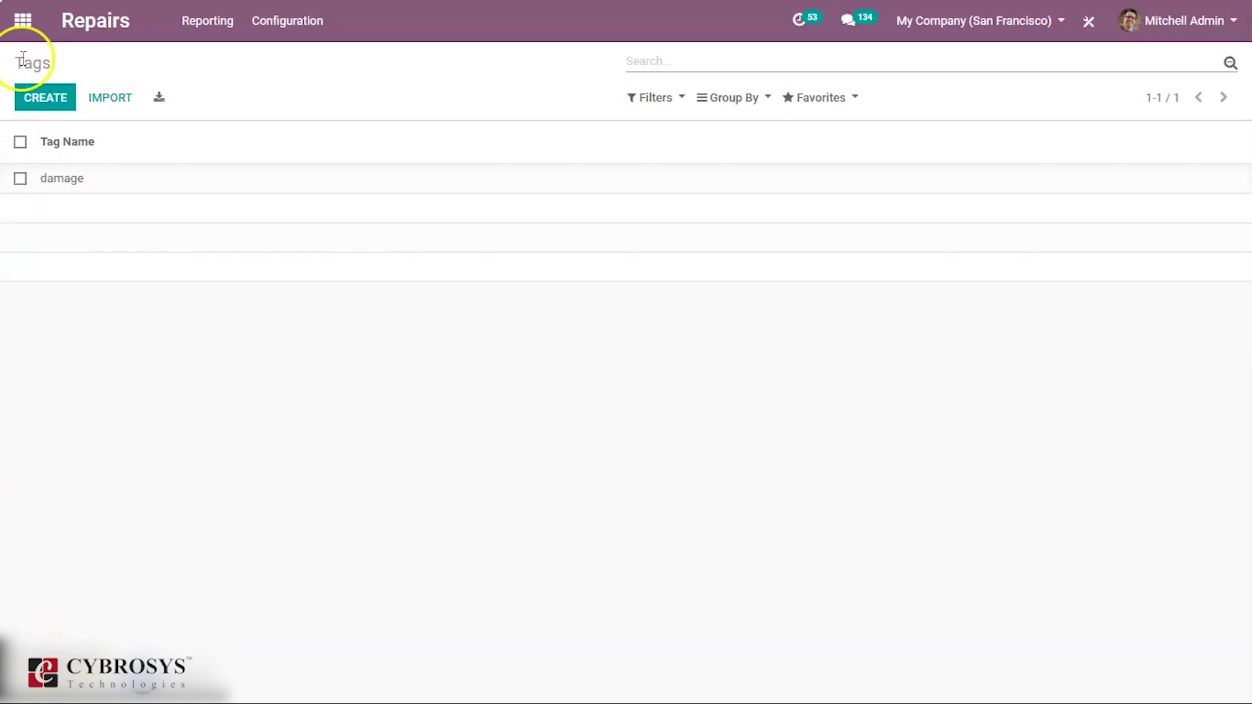
- Search the installed apps for "pl" and switch to the PLM app
left_click(22, 21)
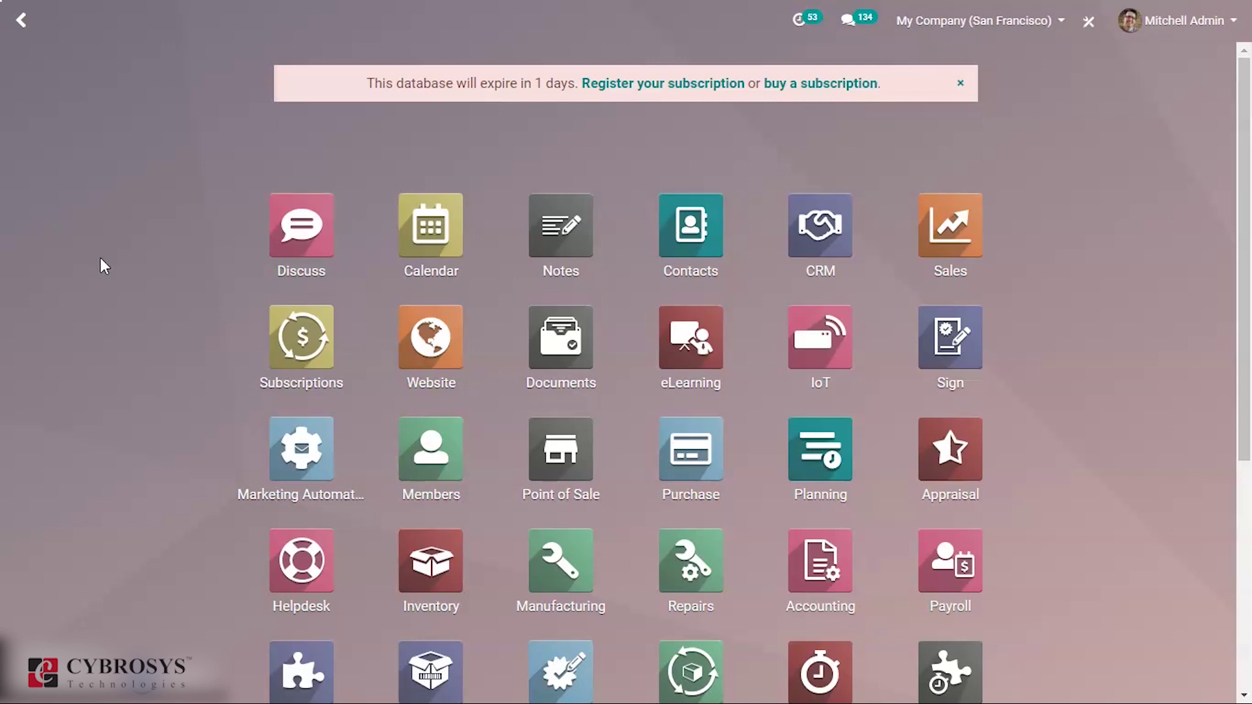
type("pl")
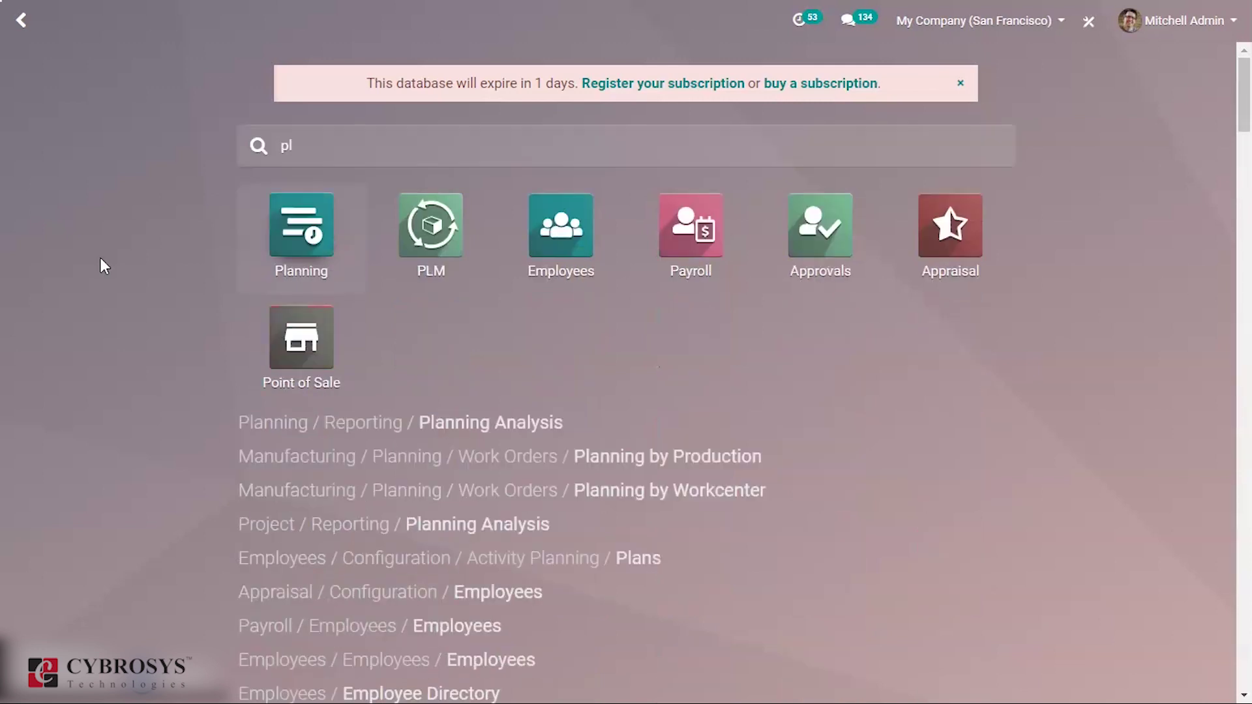
left_click(427, 225)
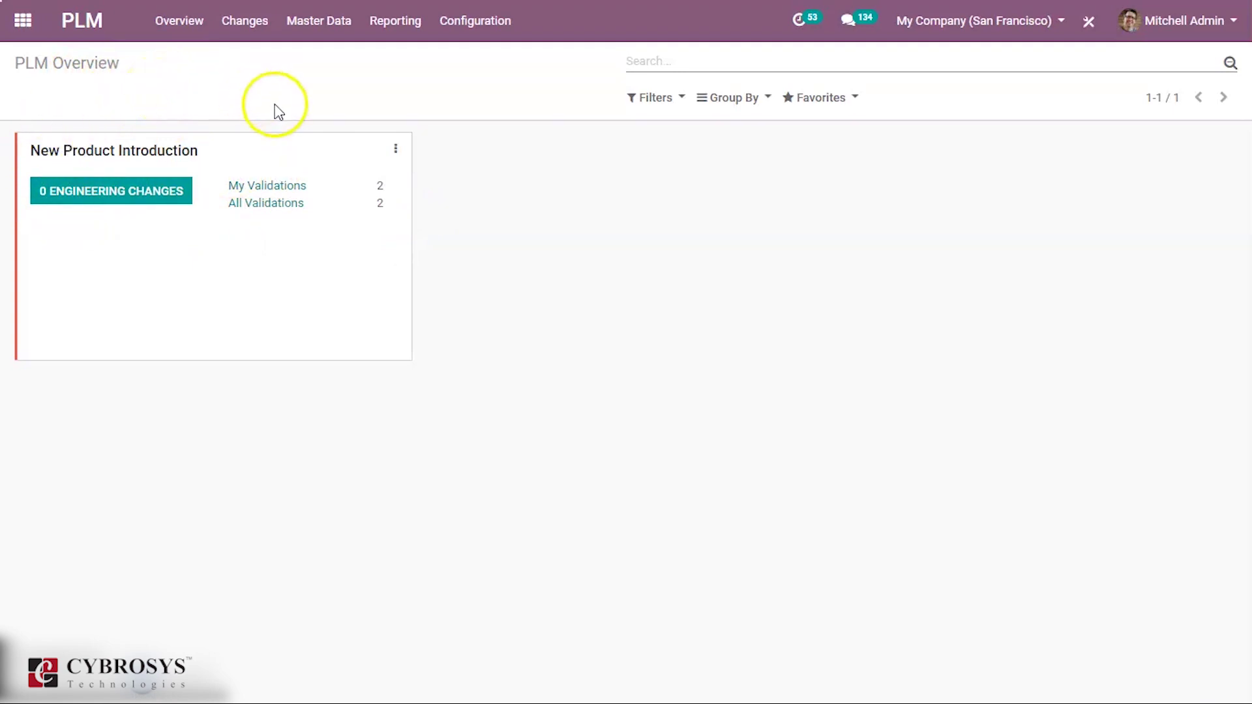
- Create an ECO type named "Furniture revision" and return to the PLM overview
left_click(468, 18)
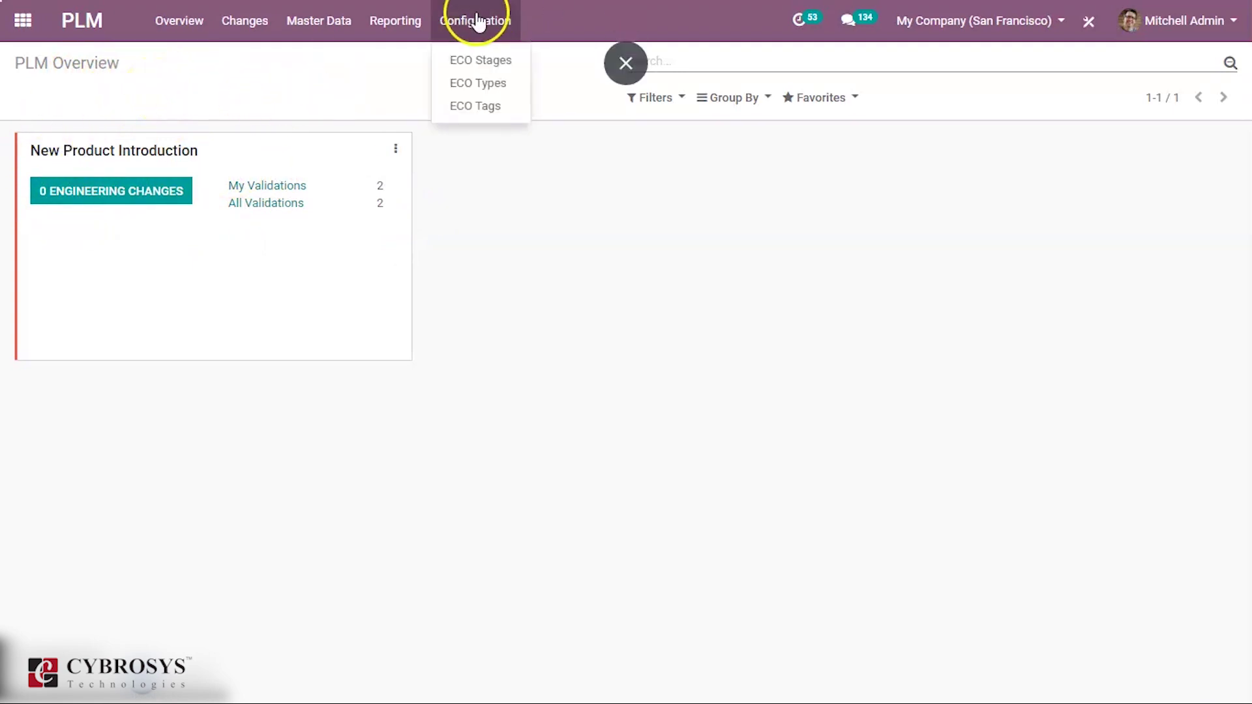
left_click(471, 84)
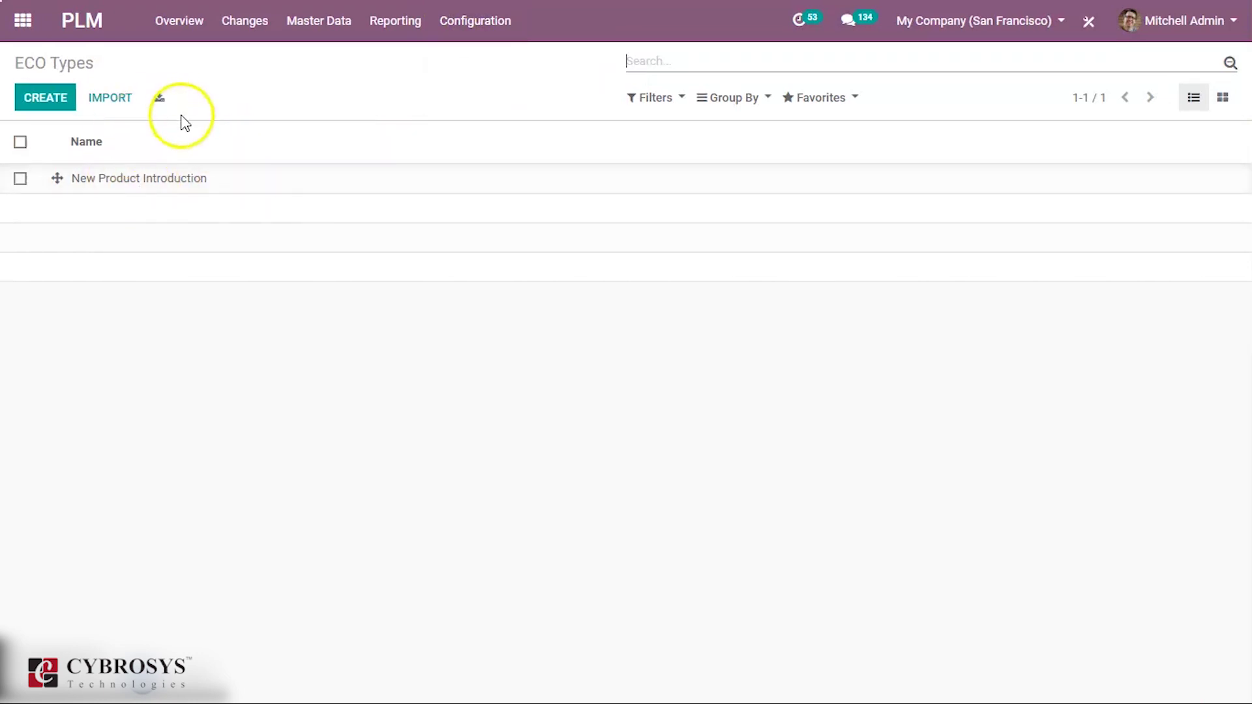
left_click(31, 101)
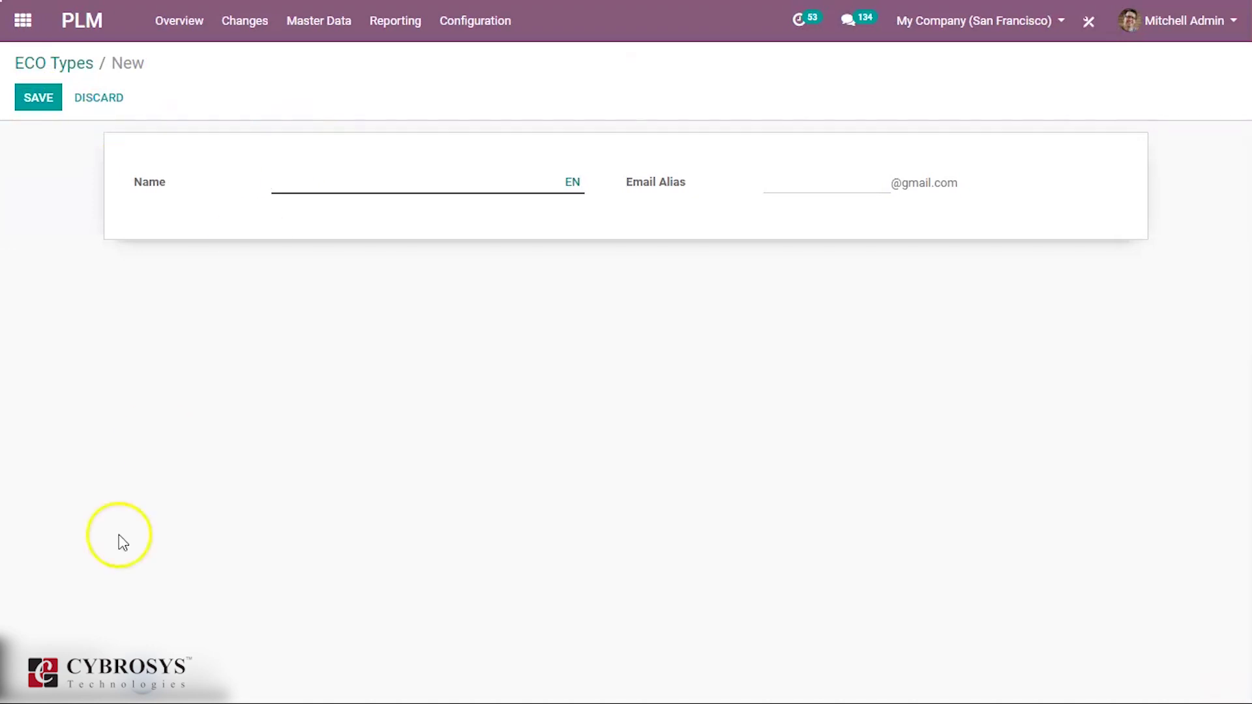
left_click(319, 177)
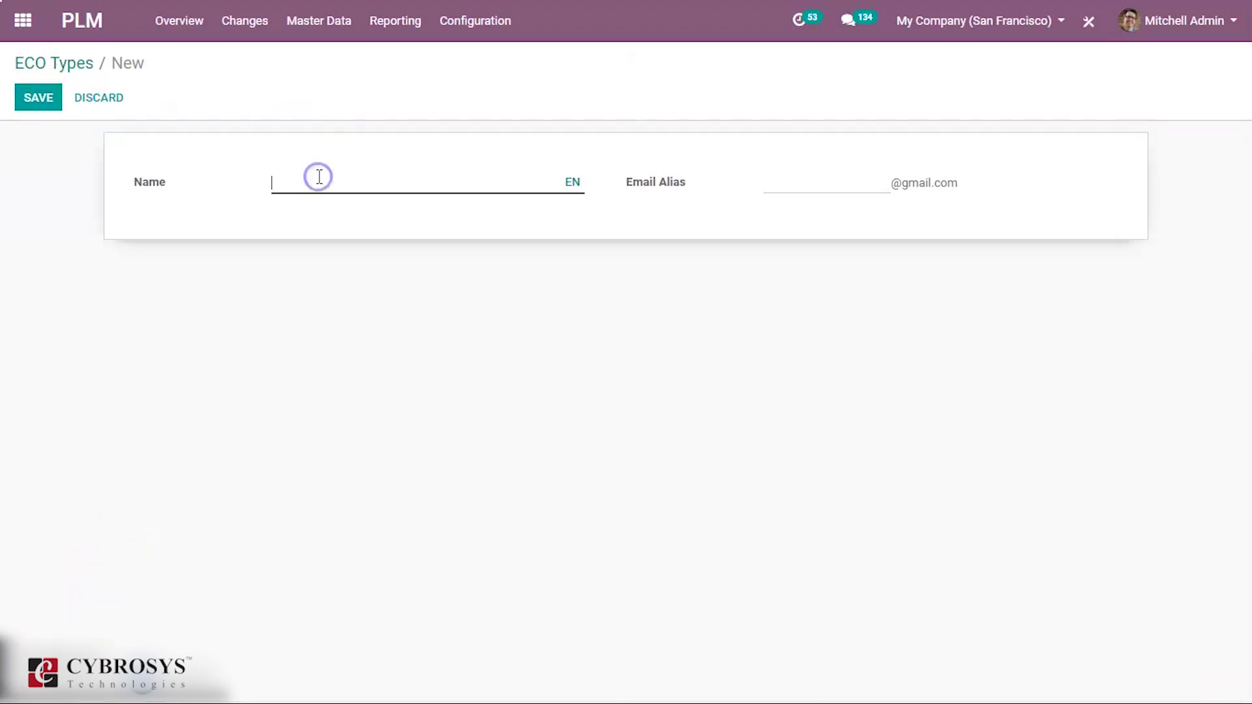
type("Furniture revision")
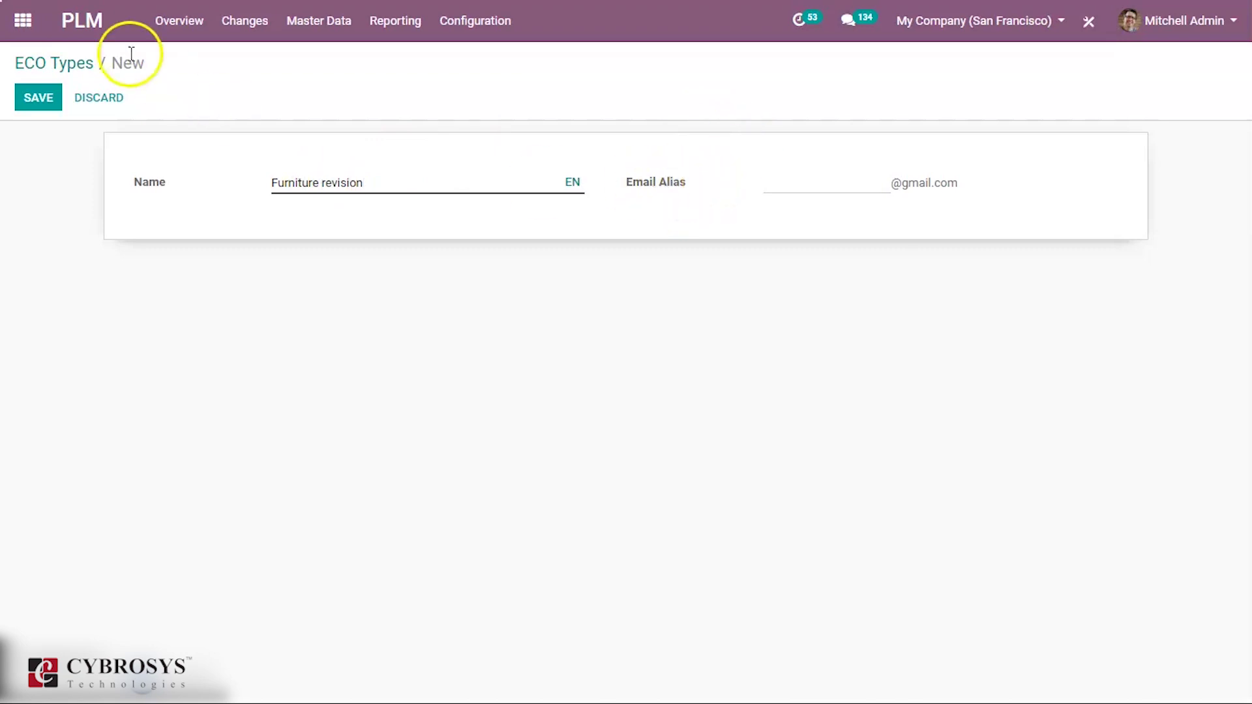
left_click(34, 104)
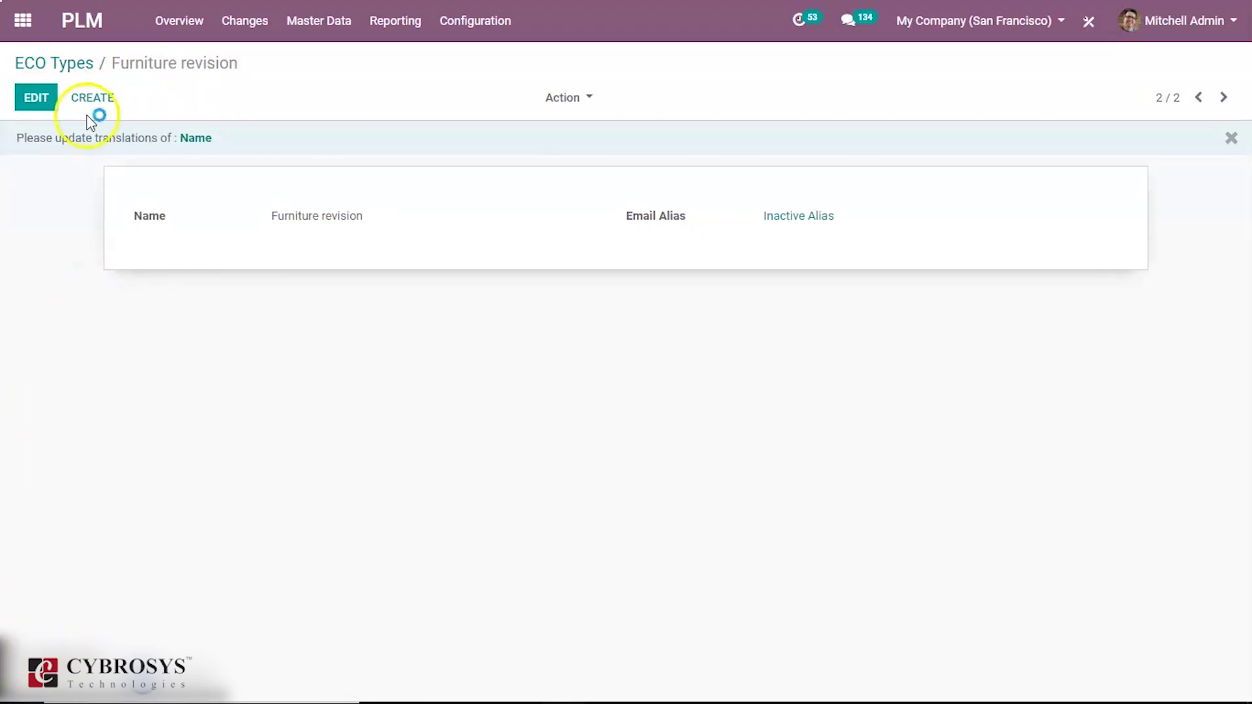
left_click(68, 68)
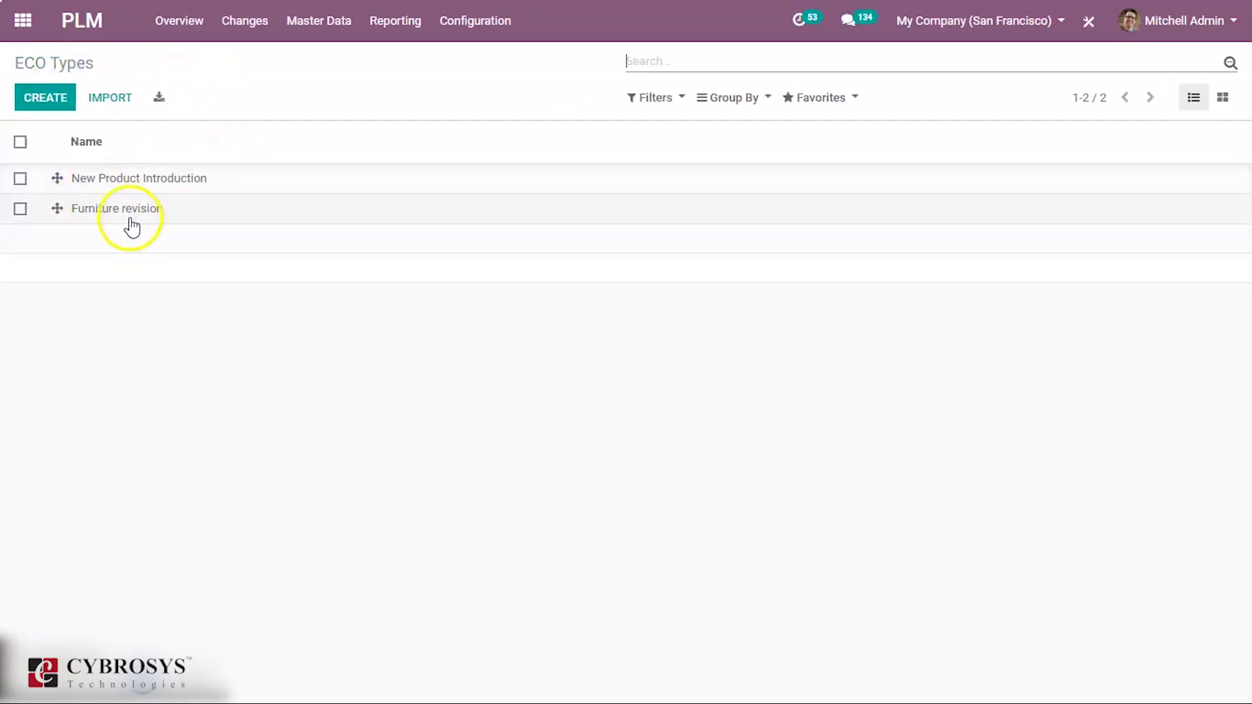
left_click(178, 23)
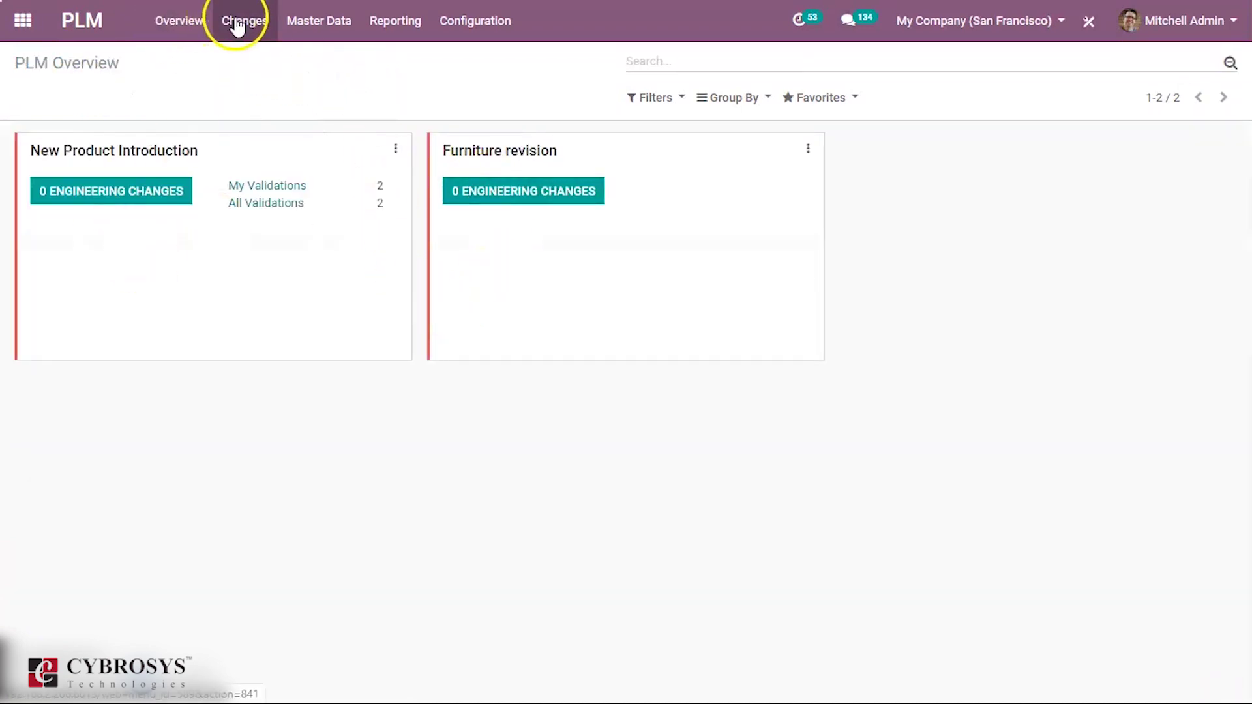
- Start a new engineering change order with the summary "Change leg of table" and the type Furniture revision
left_click(238, 25)
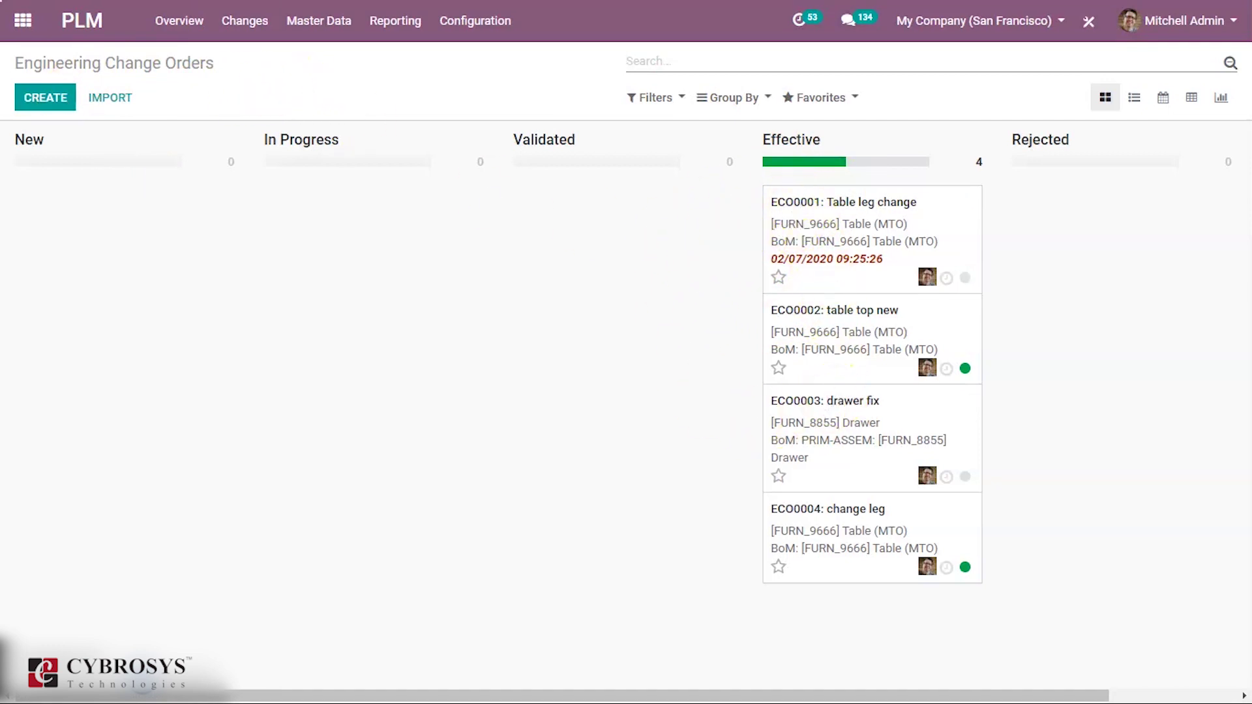
left_click(44, 101)
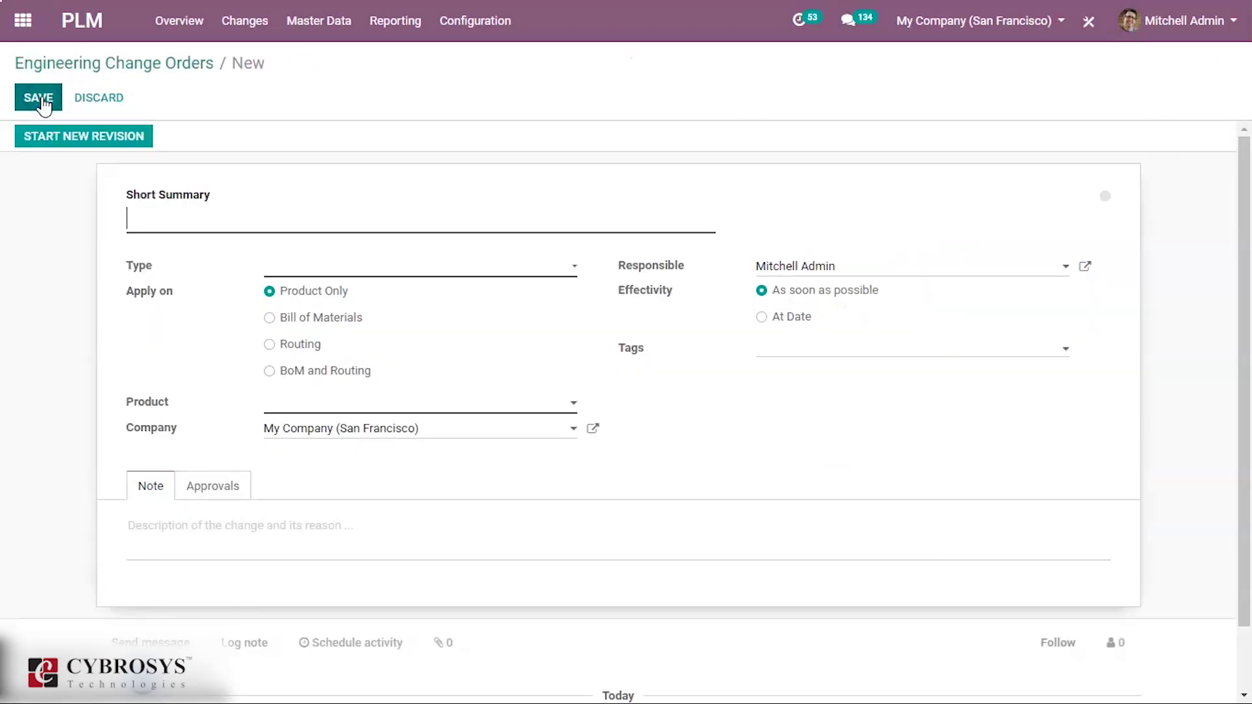
left_click(167, 221)
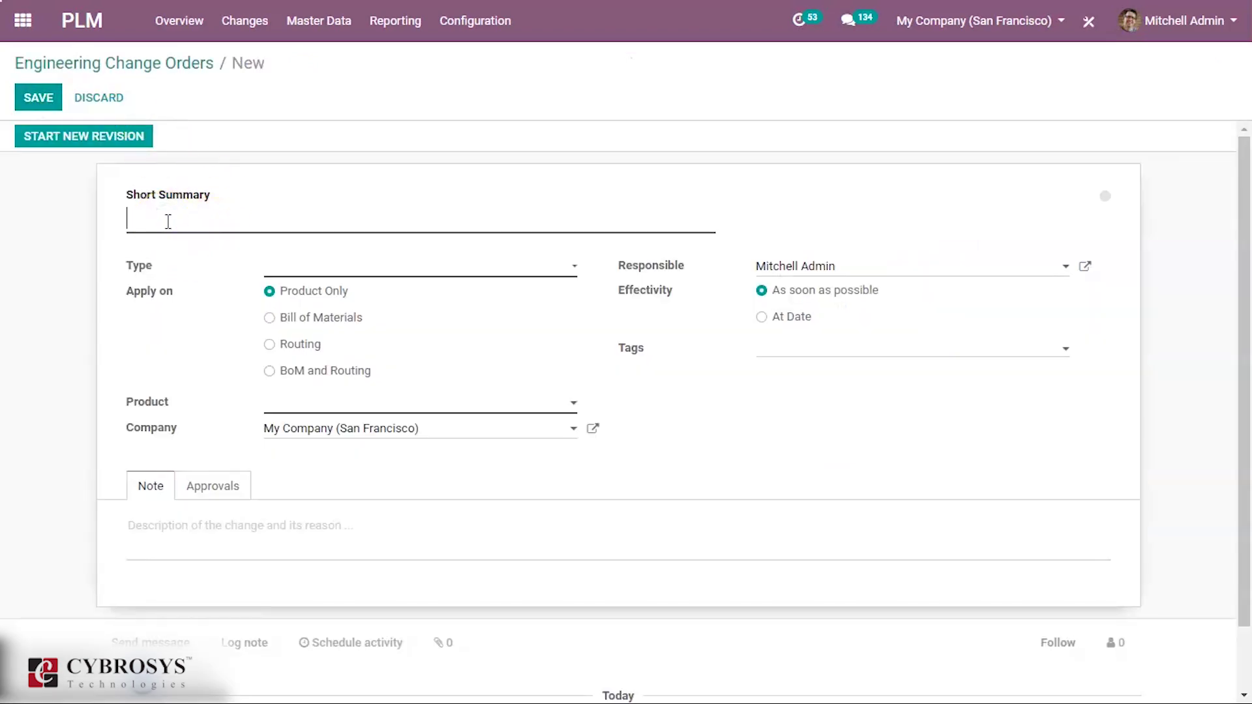
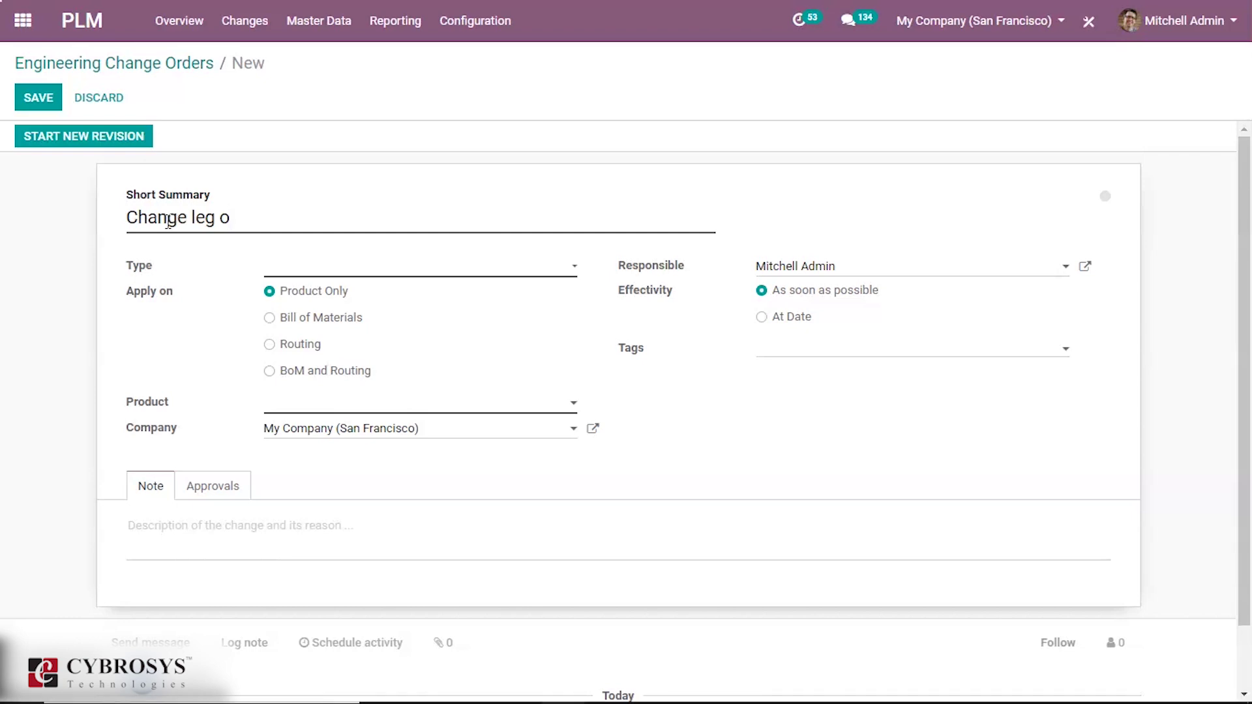
left_click(236, 218)
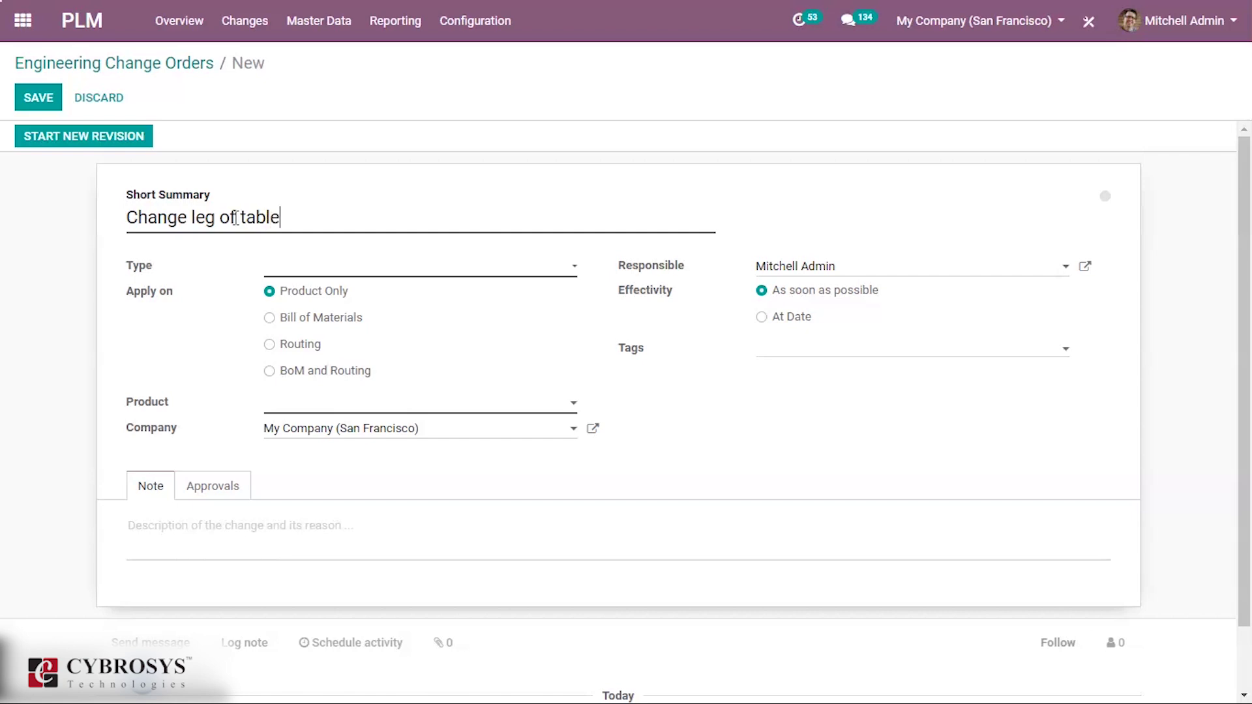
left_click(315, 266)
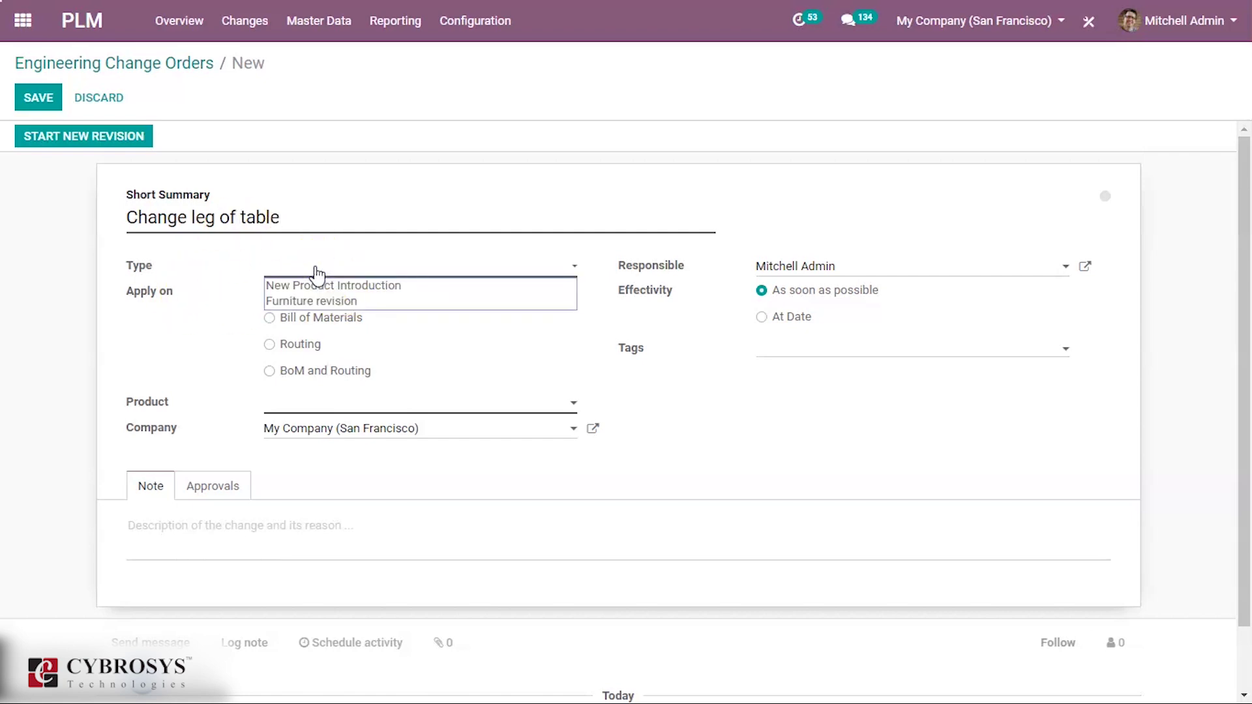
left_click_drag(317, 273, 351, 300)
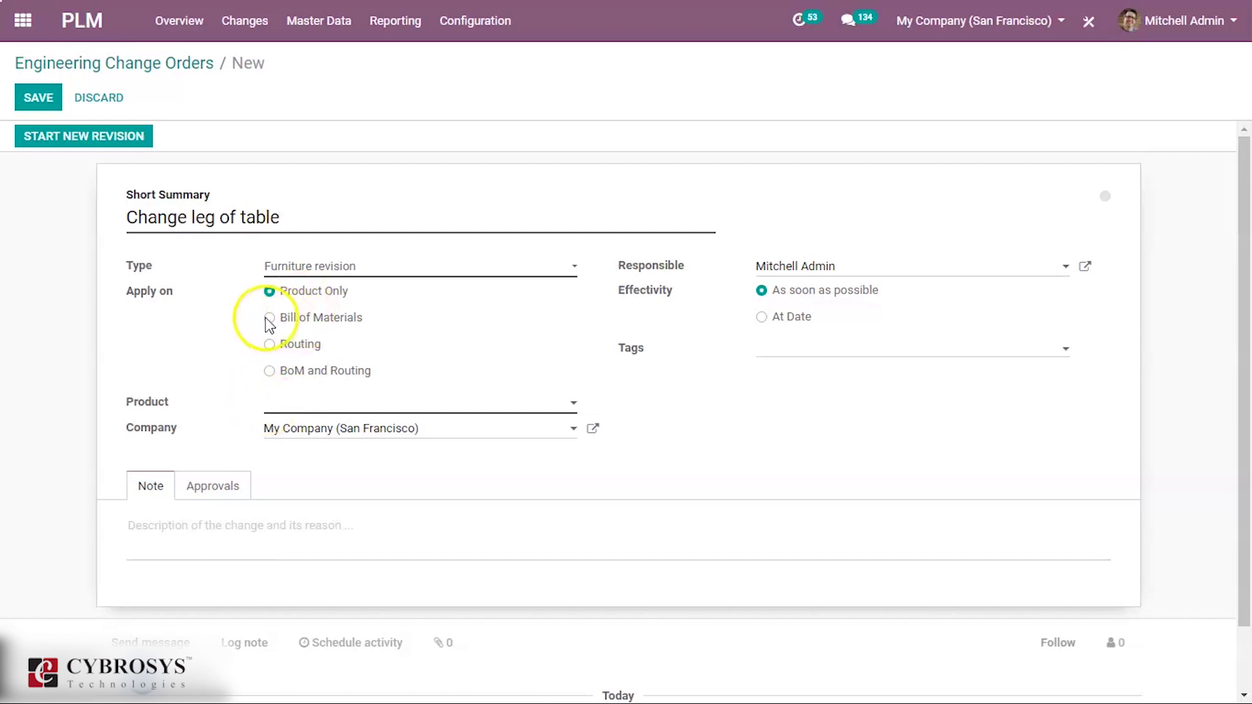
- Try applying the change order to Bill of Materials, to Routing, and to BoM and Routing, checking the fields each one offers
left_click(269, 319)
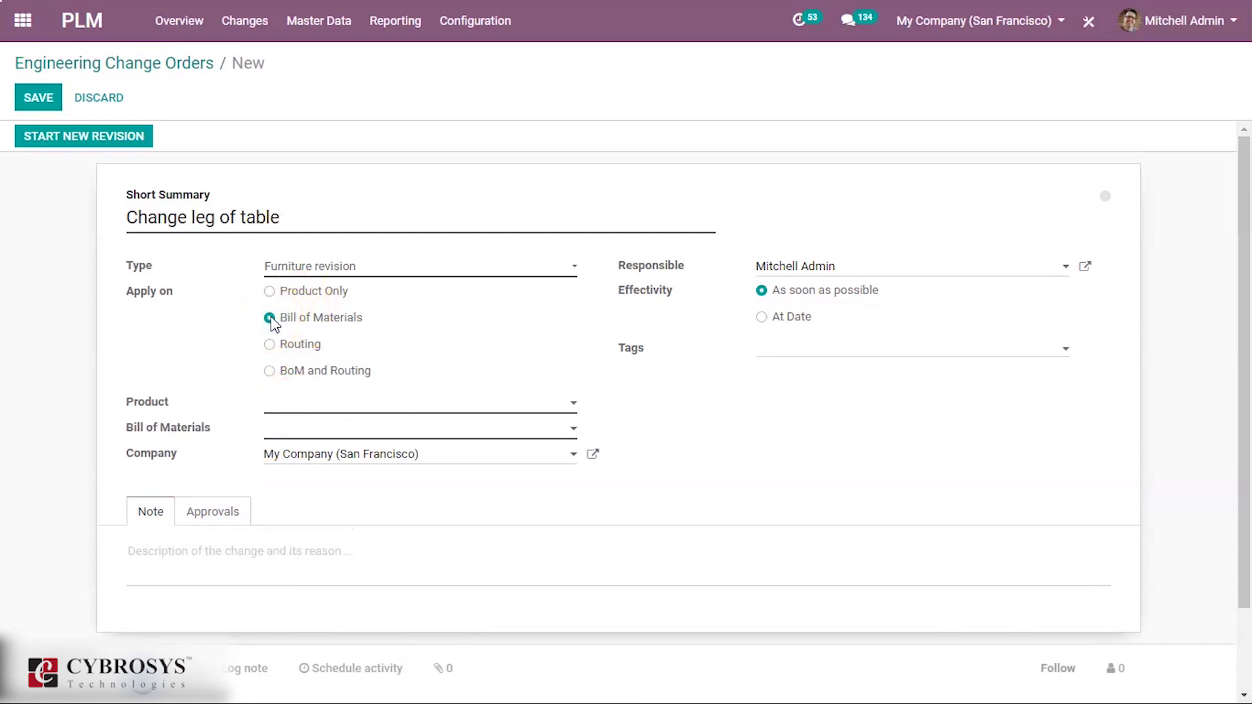
left_click(270, 345)
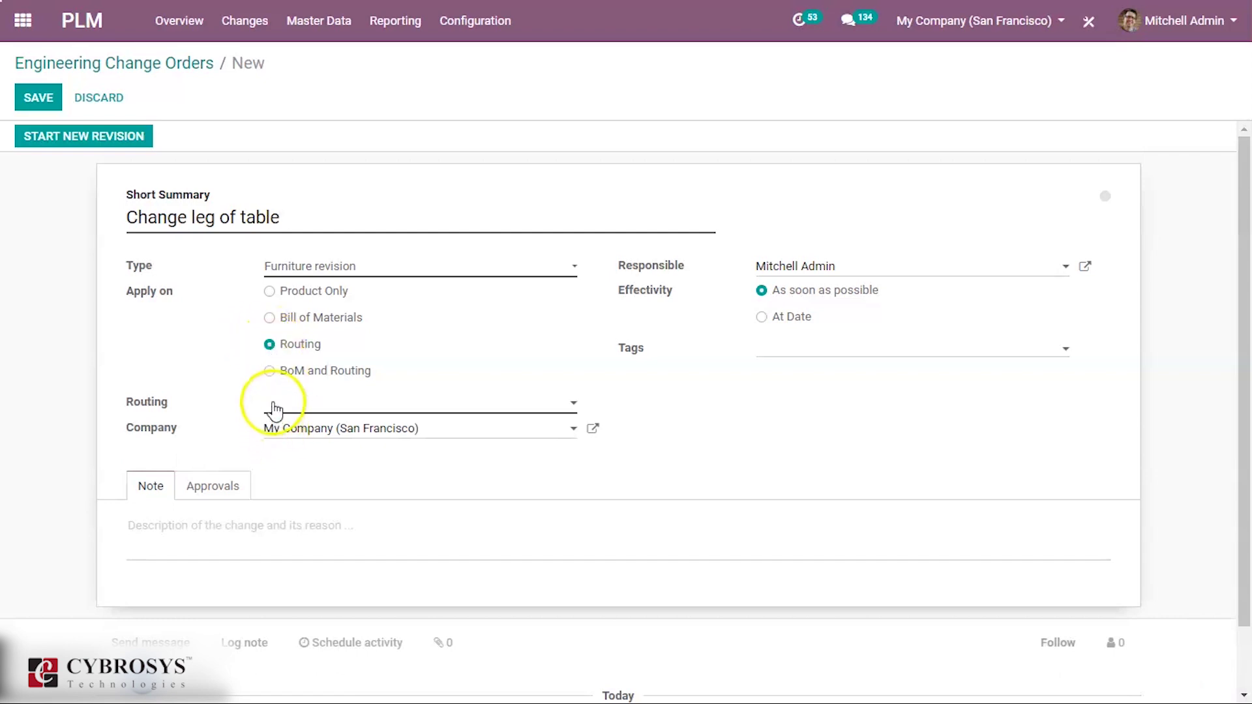
left_click(274, 410)
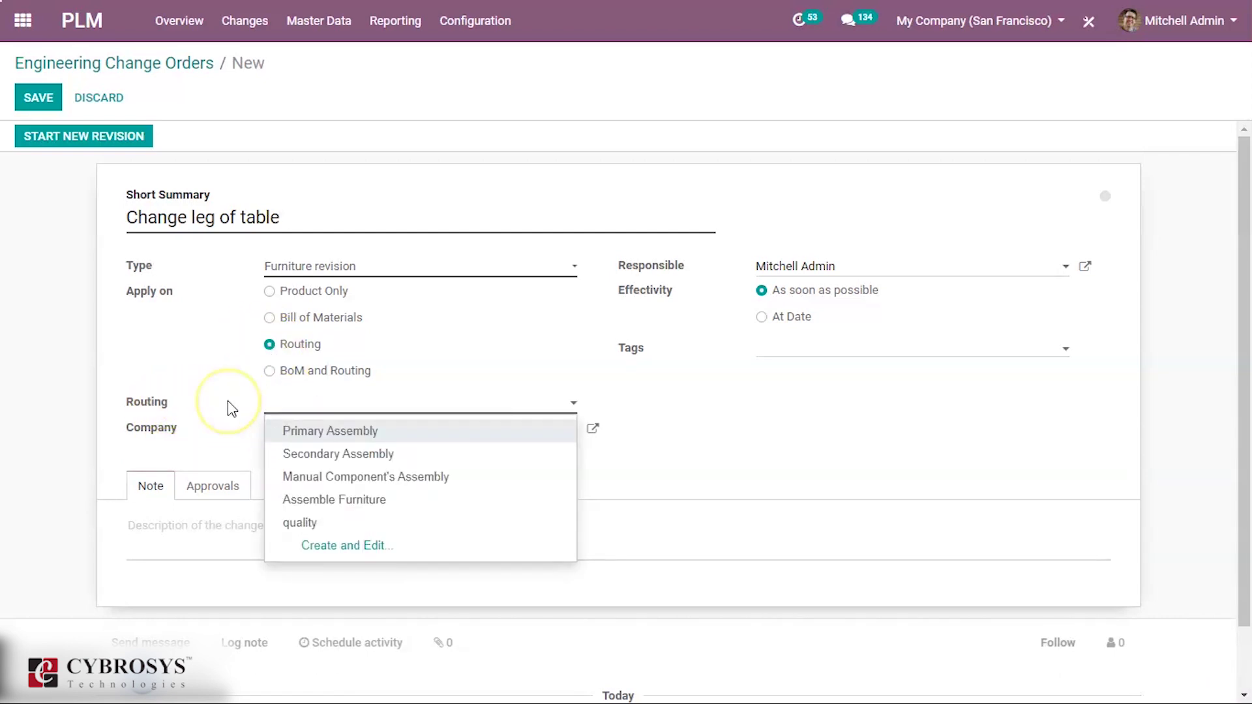
left_click(261, 385)
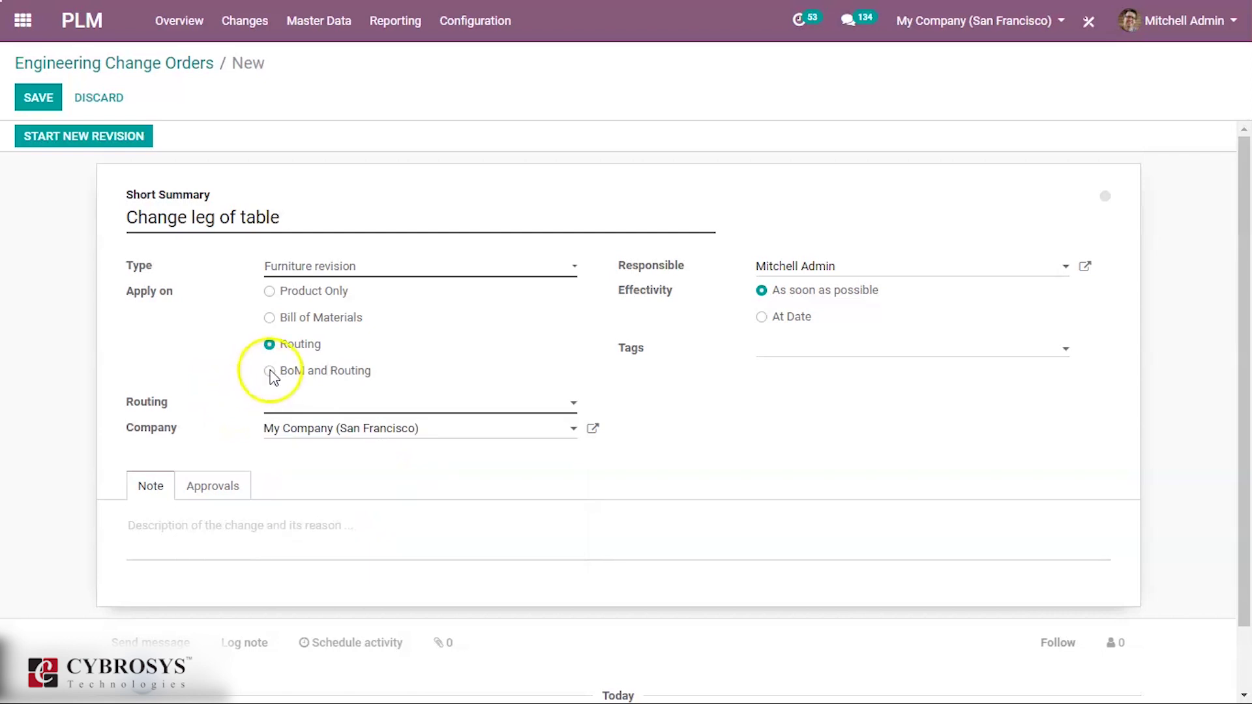
left_click(269, 371)
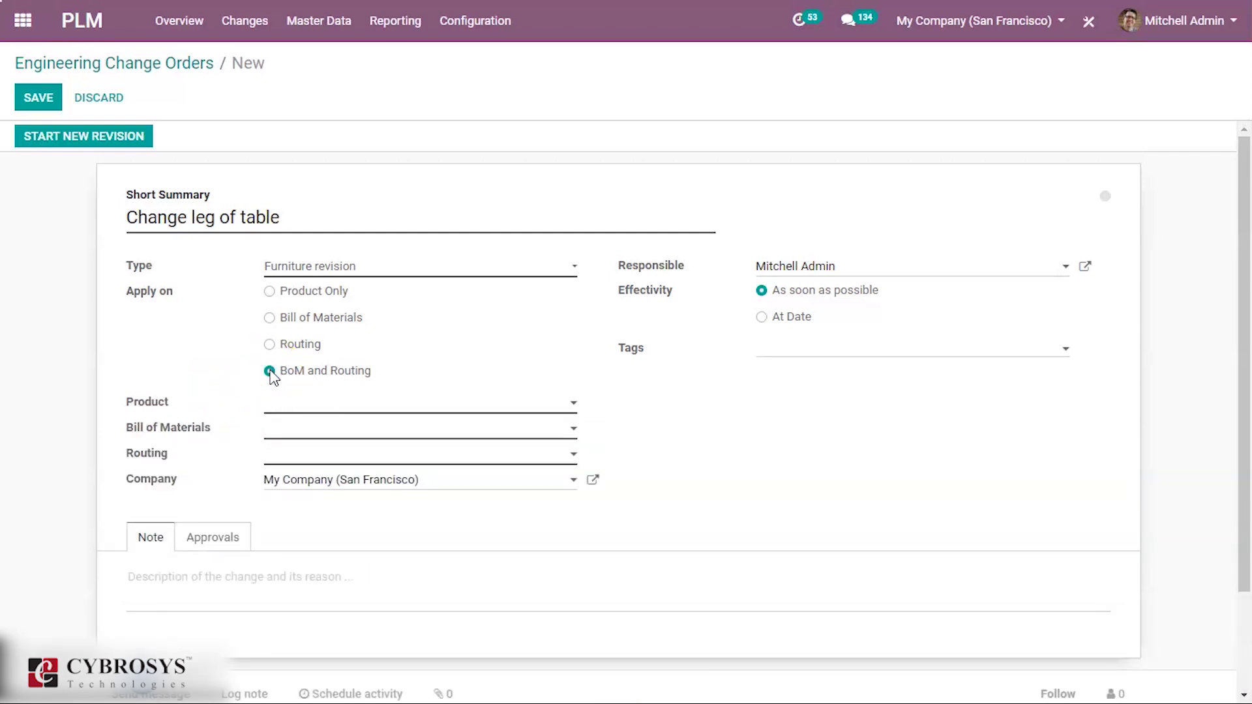
left_click(300, 410)
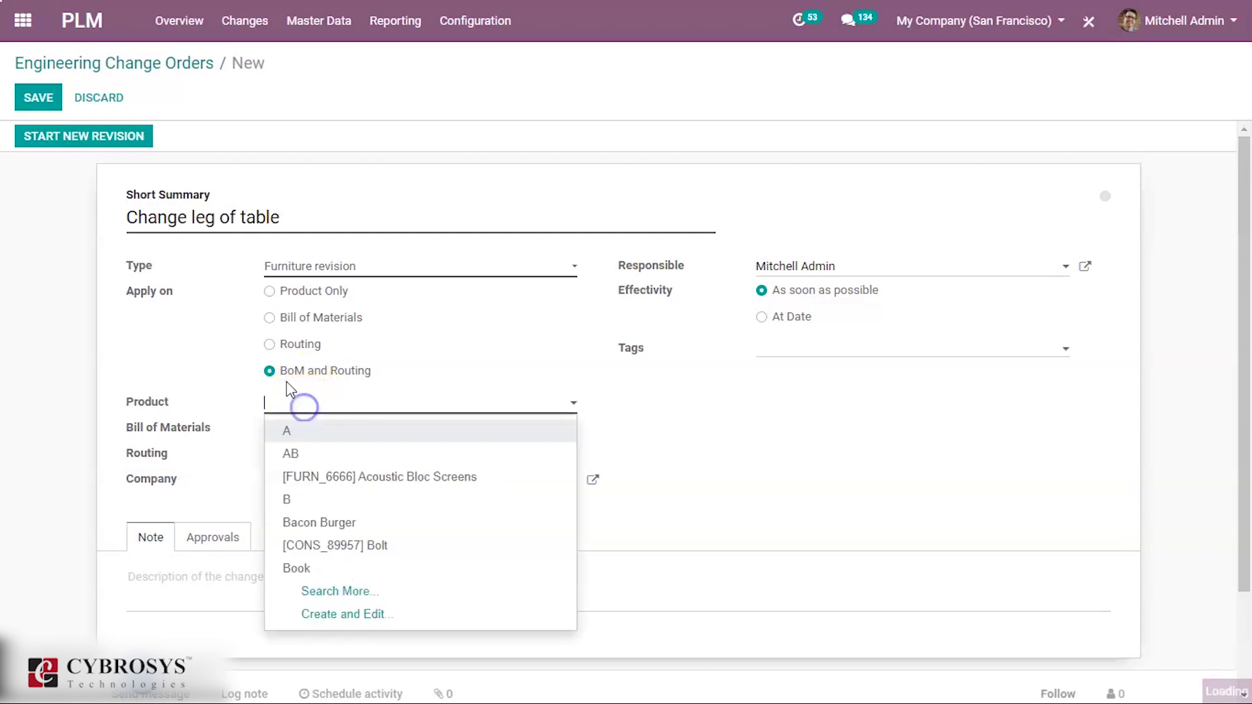
- Apply the change order to Bill of Materials and choose Table (MTO) as its product by searching for "tab"
left_click(271, 319)
left_click(279, 402)
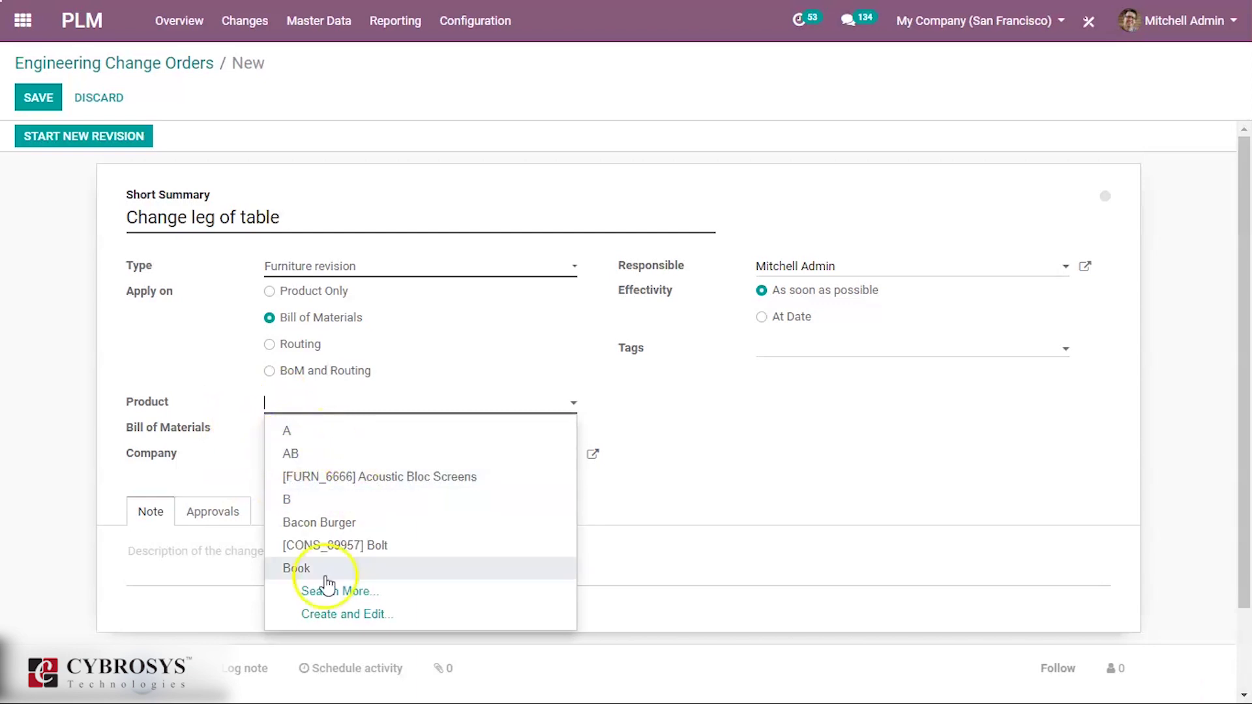
left_click(342, 592)
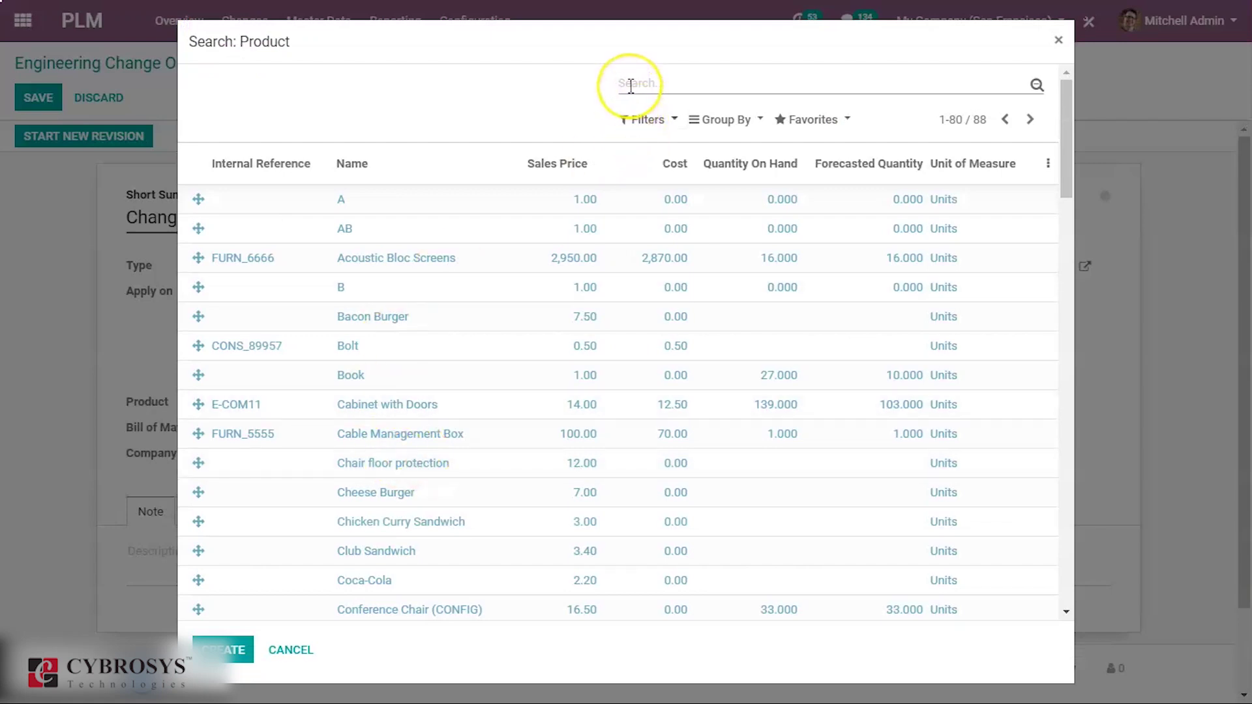
type("tab")
key("Return")
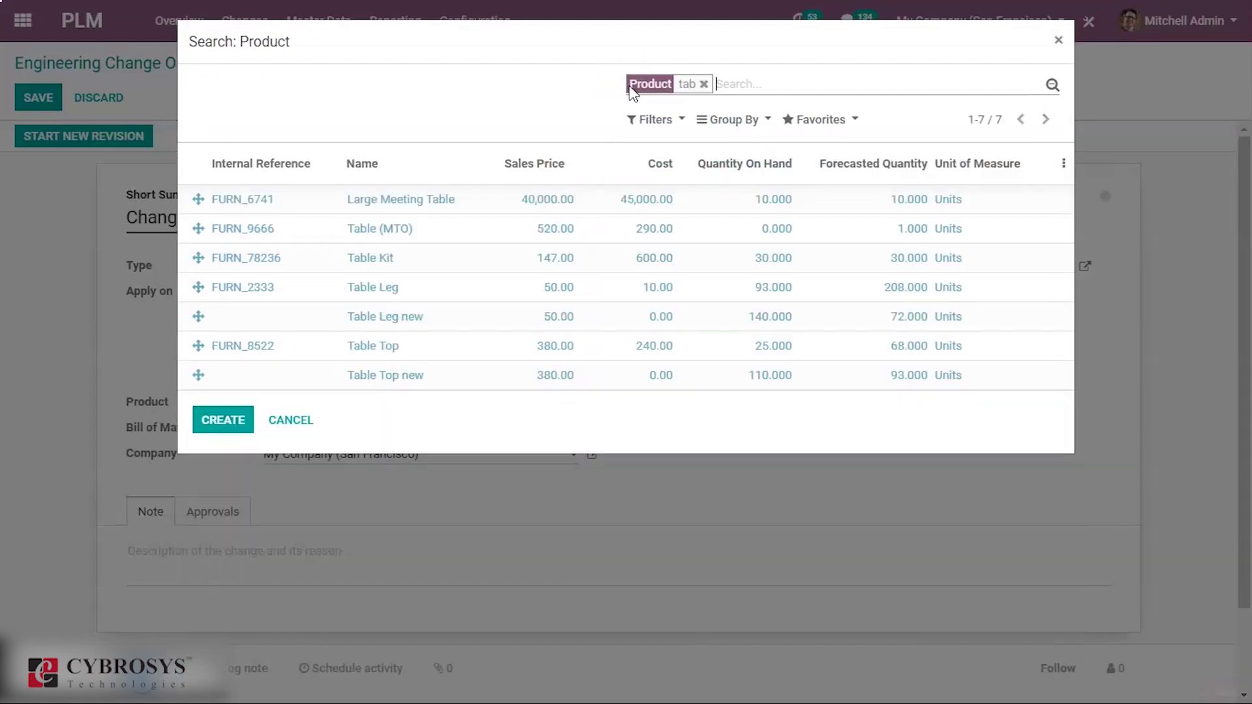
left_click(380, 229)
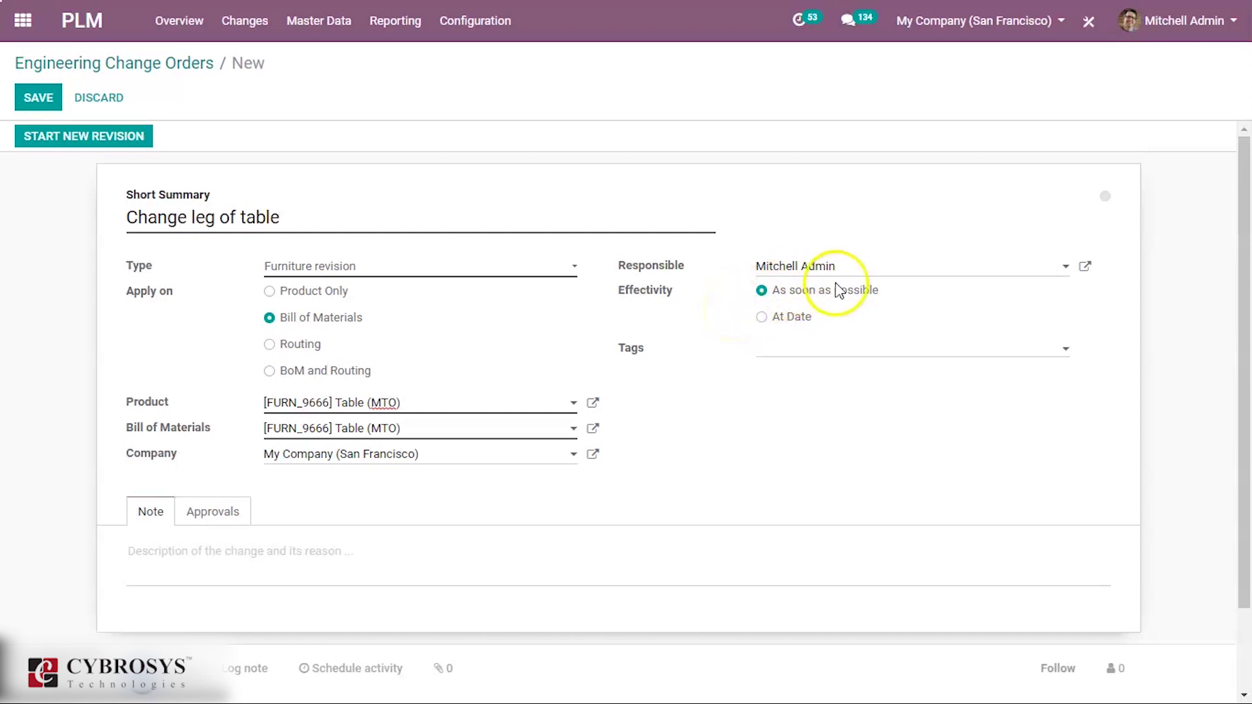
- Try an effectivity date of 03/10/2020 for the change order, and return its effectivity to As soon as possible
left_click(761, 317)
left_click(775, 351)
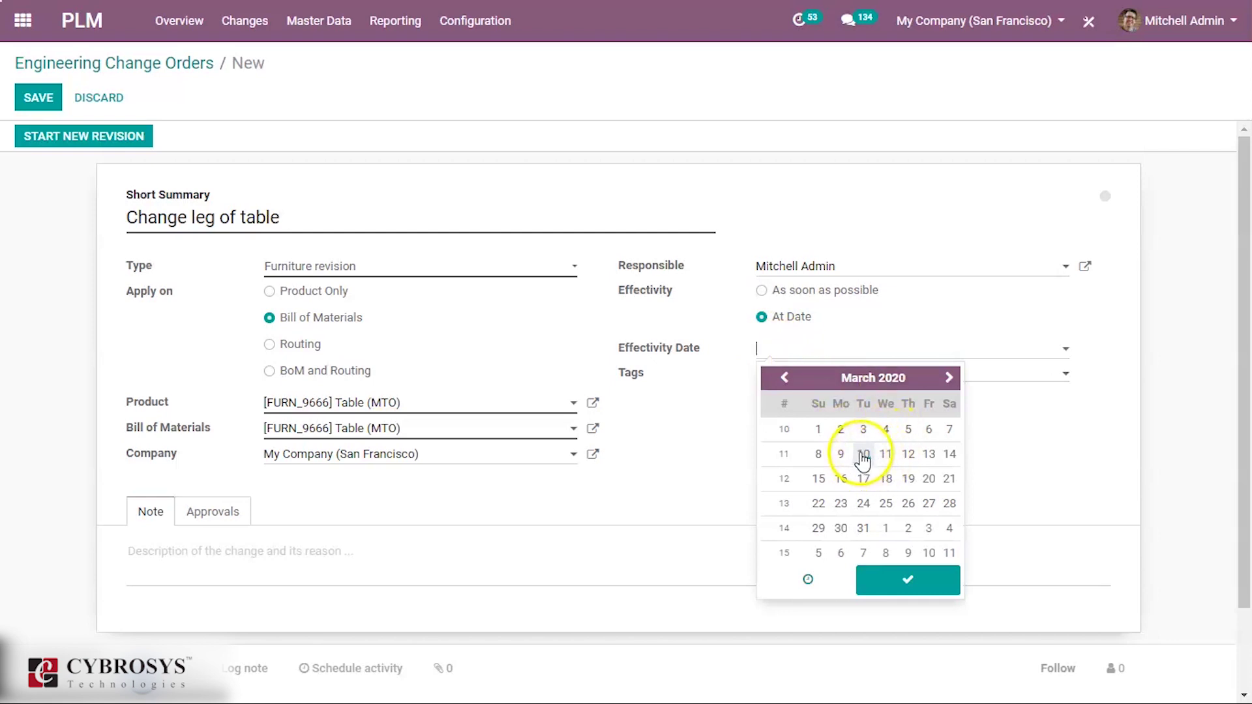
left_click(863, 455)
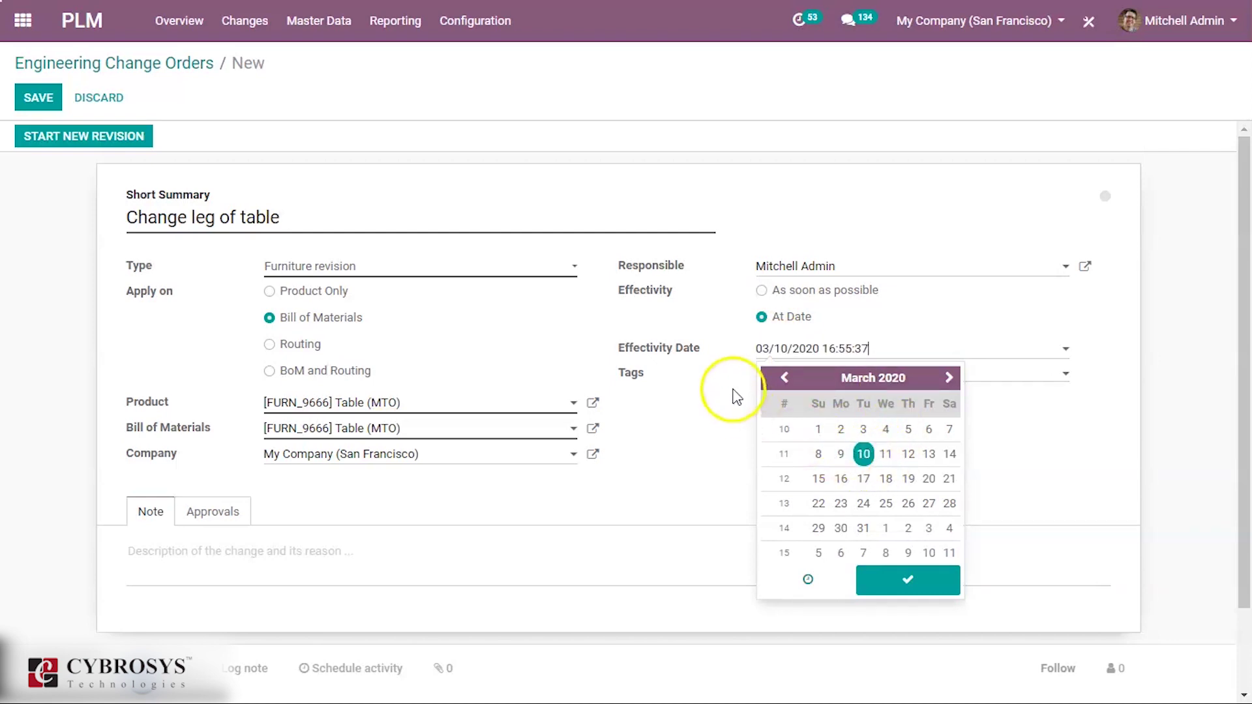
left_click(732, 391)
left_click(763, 291)
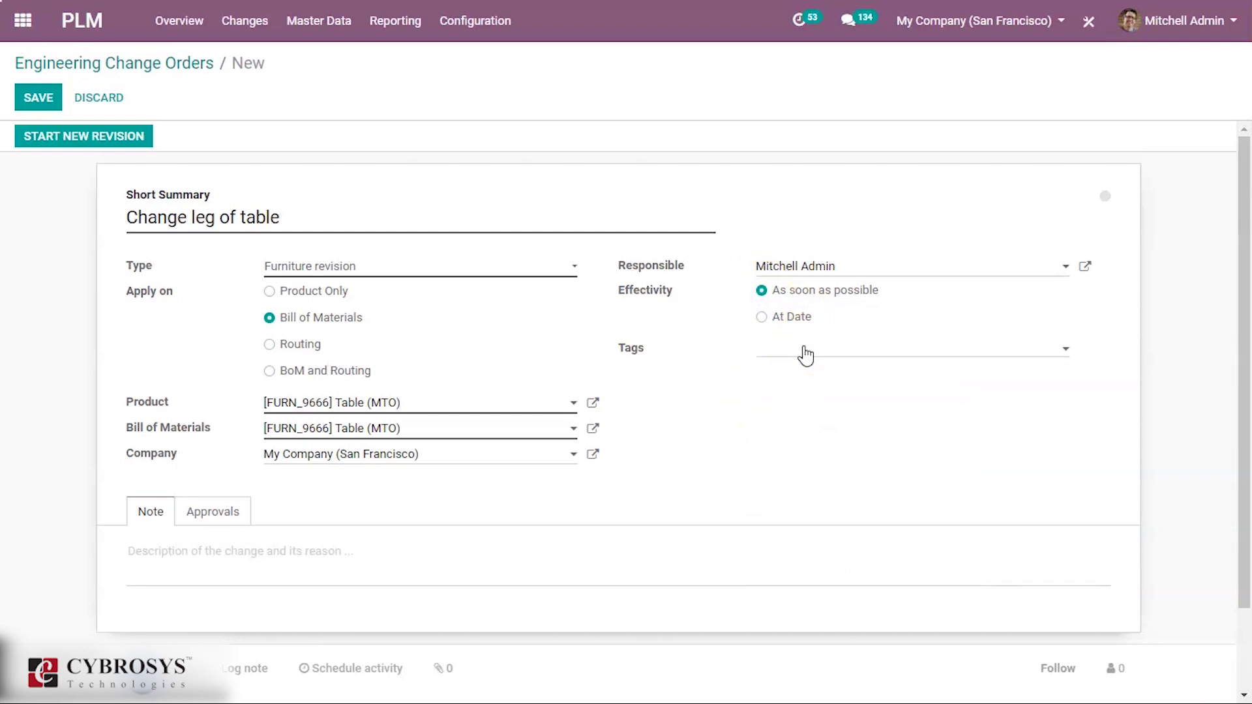
- Check the available tags and the approvals section, save the change order, and return to the engineering change orders board
left_click(806, 355)
left_click(713, 370)
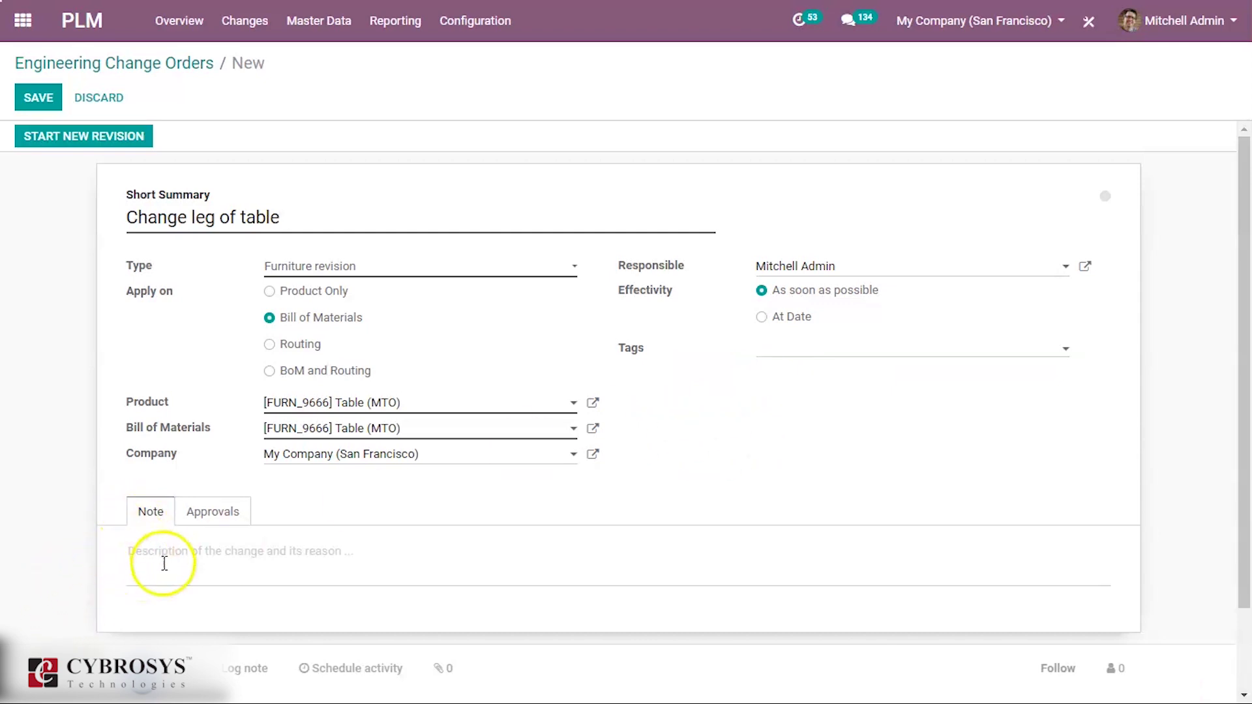
left_click(204, 514)
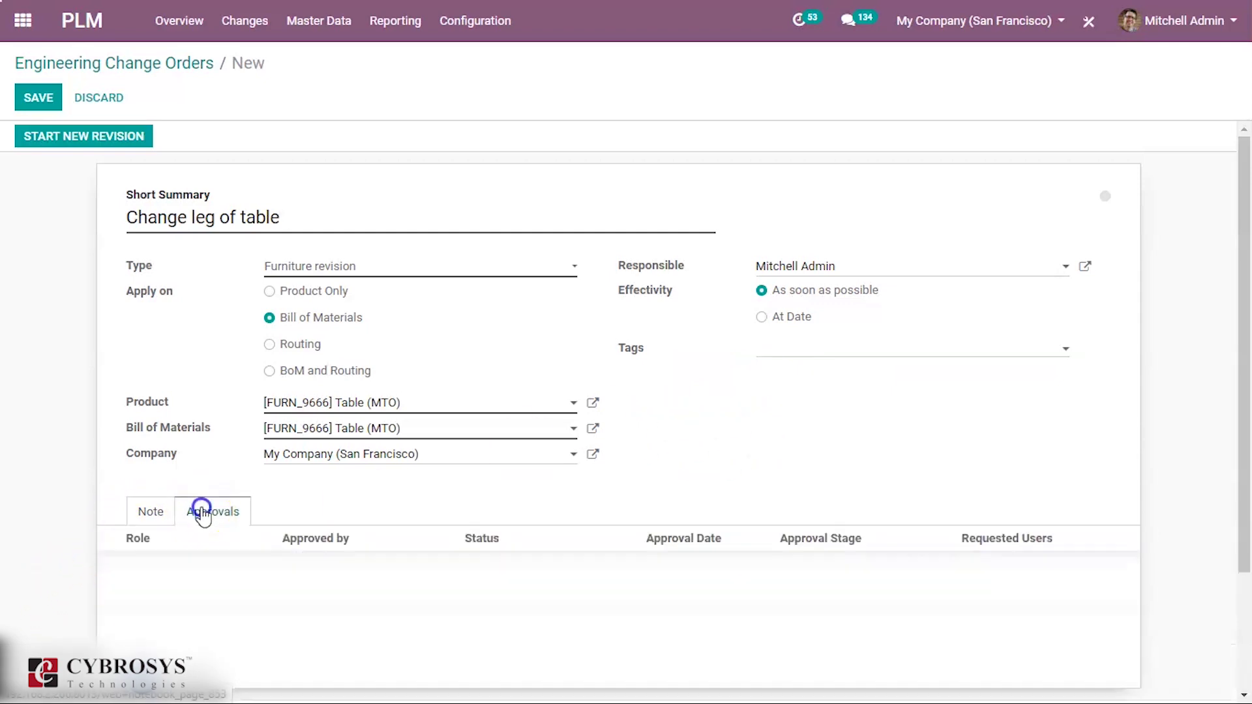
left_click(196, 516)
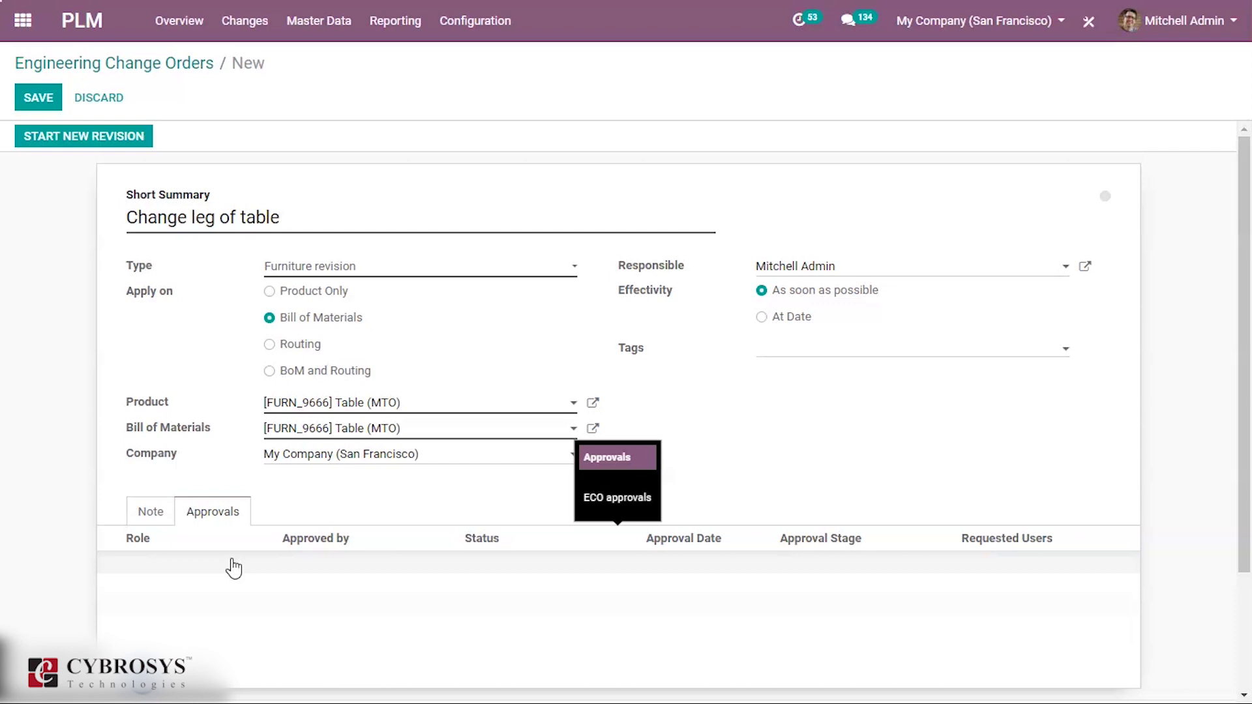
left_click(39, 99)
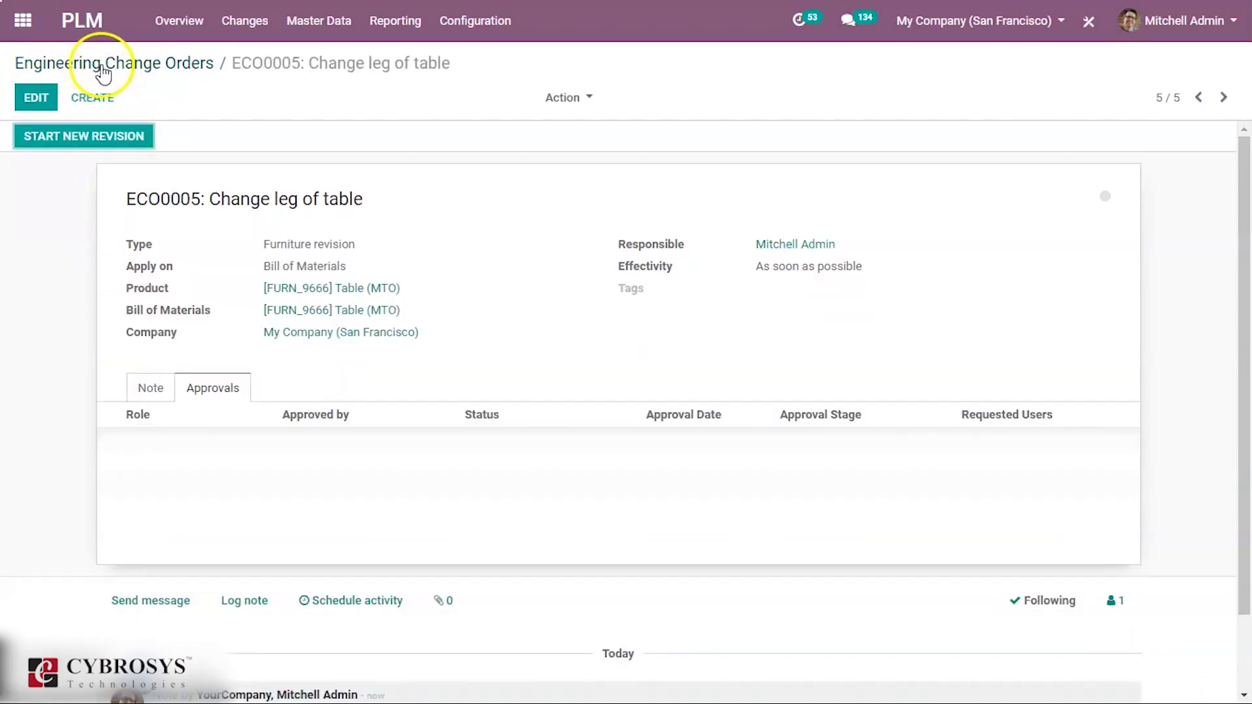
left_click(103, 65)
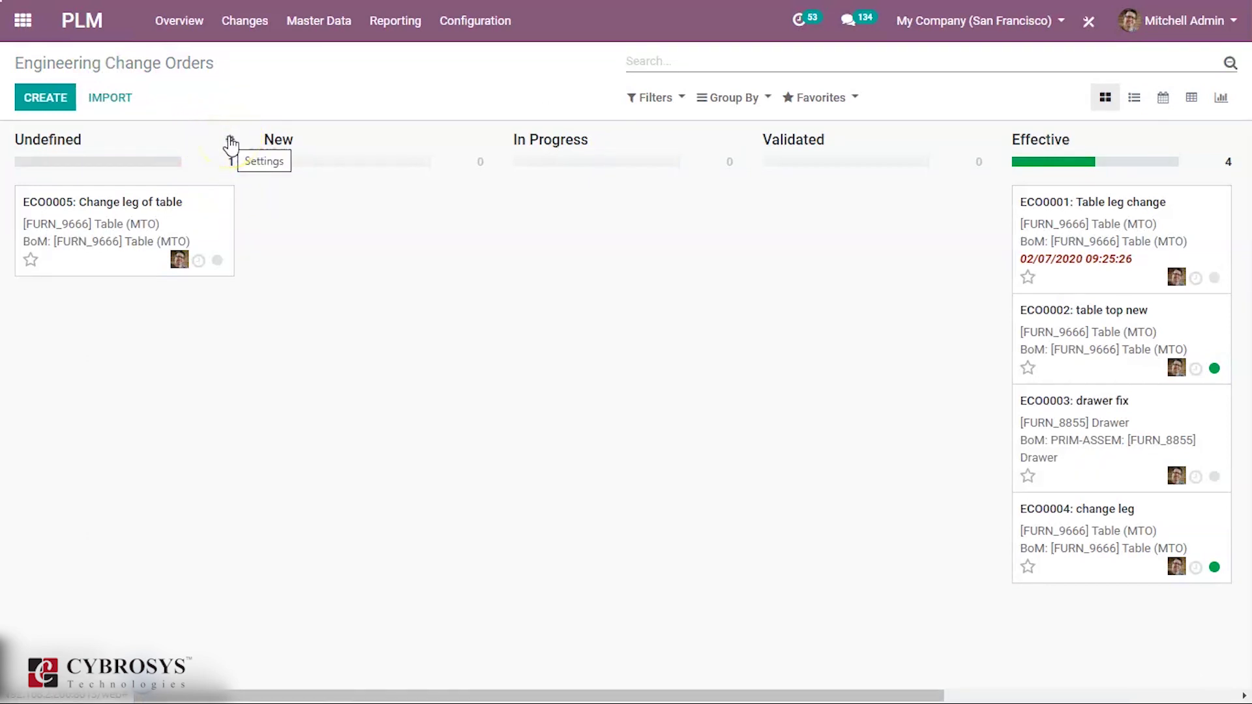
- Open the New stage's settings and examine its type, kanban folding, apply-changes and final-stage options
left_click(230, 141)
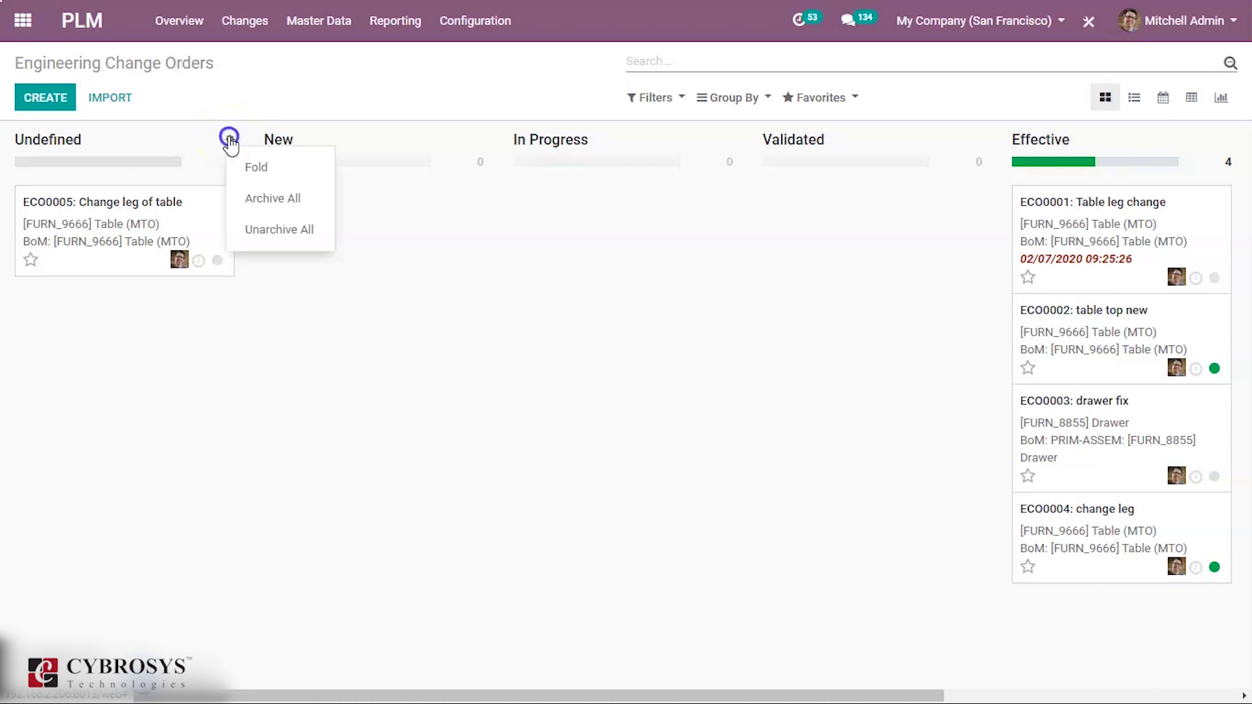
left_click(207, 142)
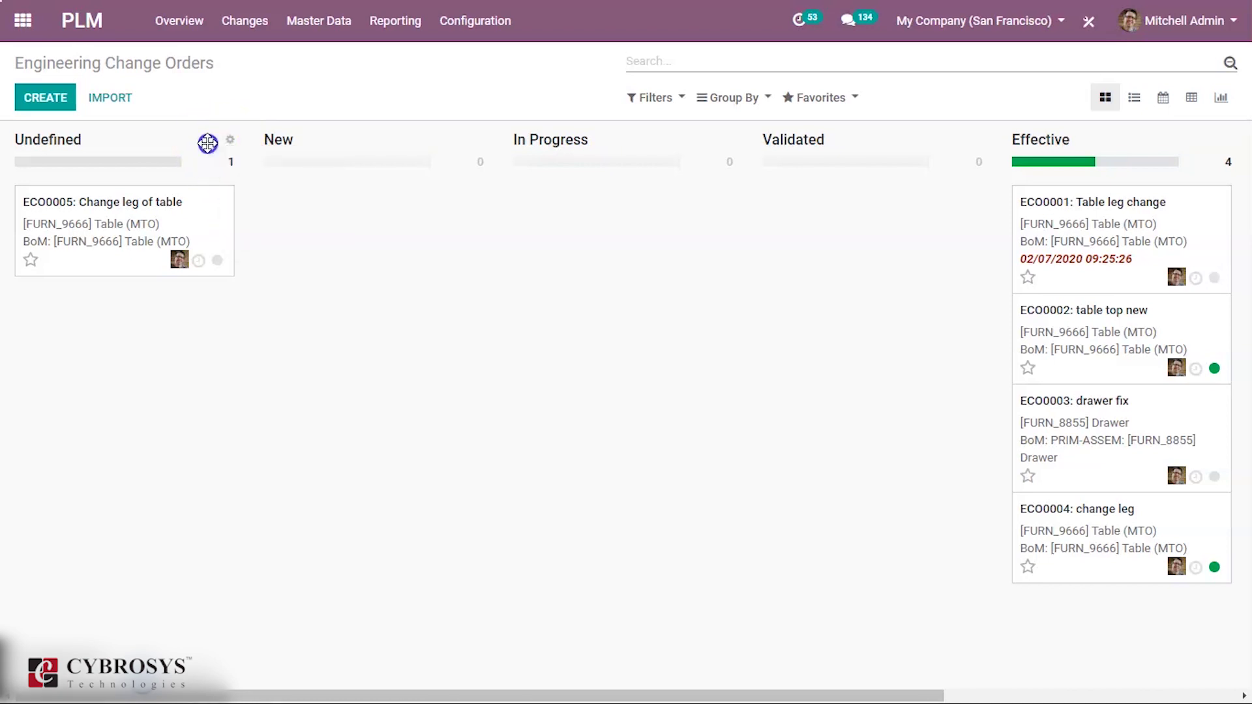
left_click(479, 139)
left_click(511, 200)
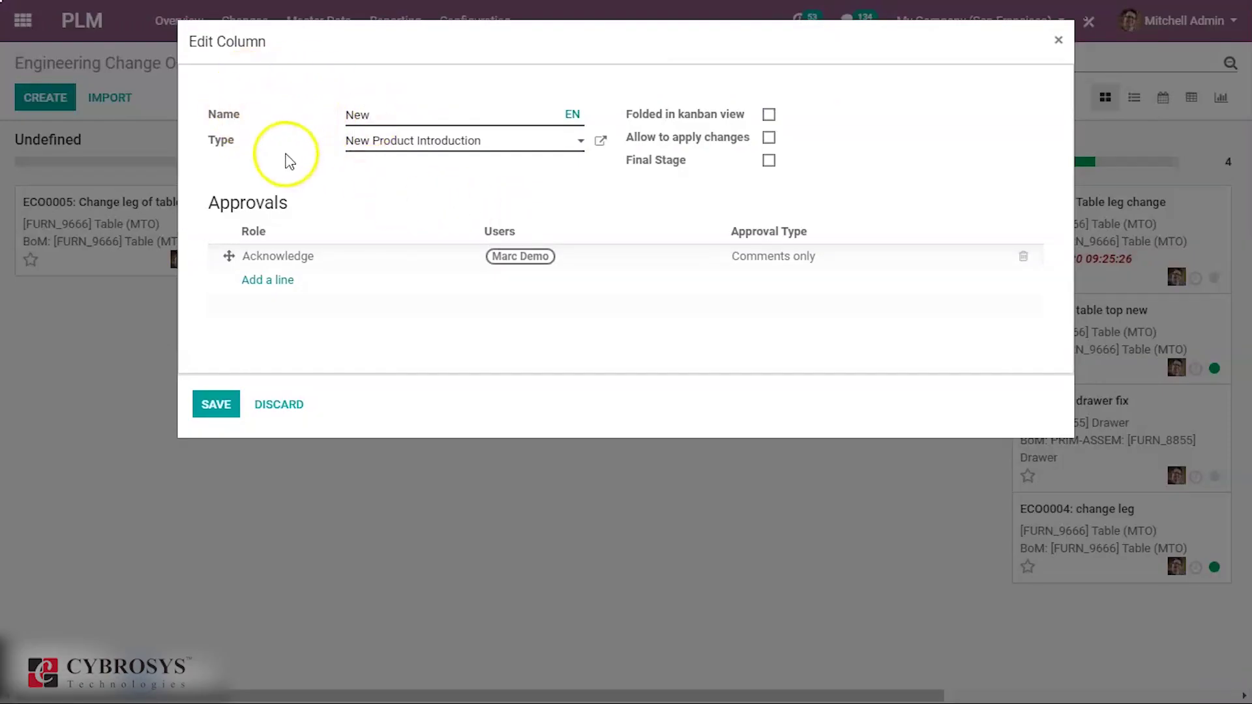
left_click(376, 139)
left_click(312, 154)
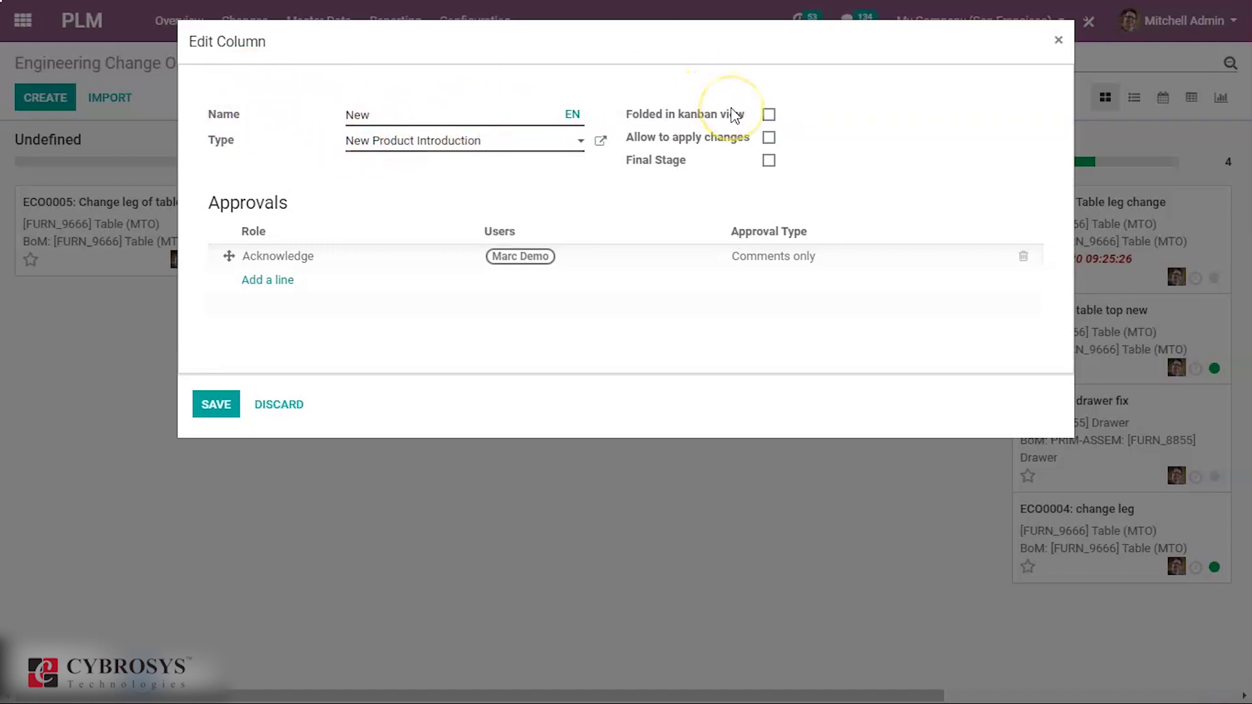
left_click(720, 182)
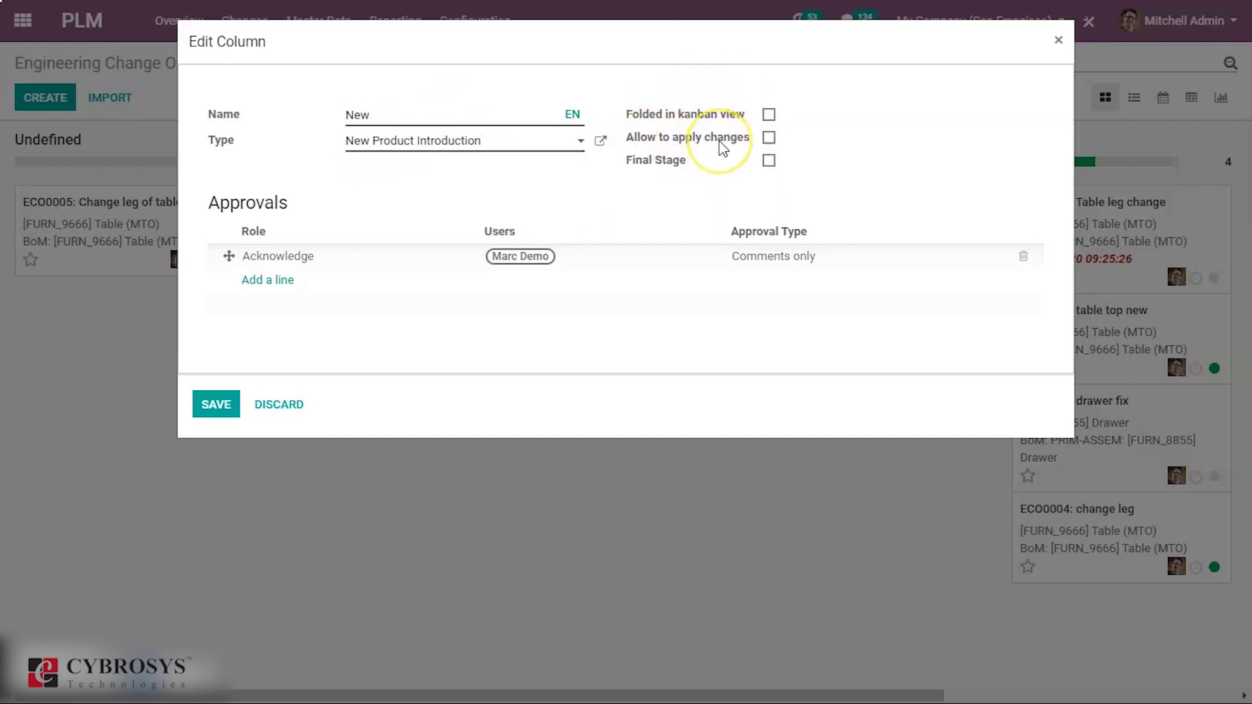
mouse_move(722, 147)
left_click(769, 138)
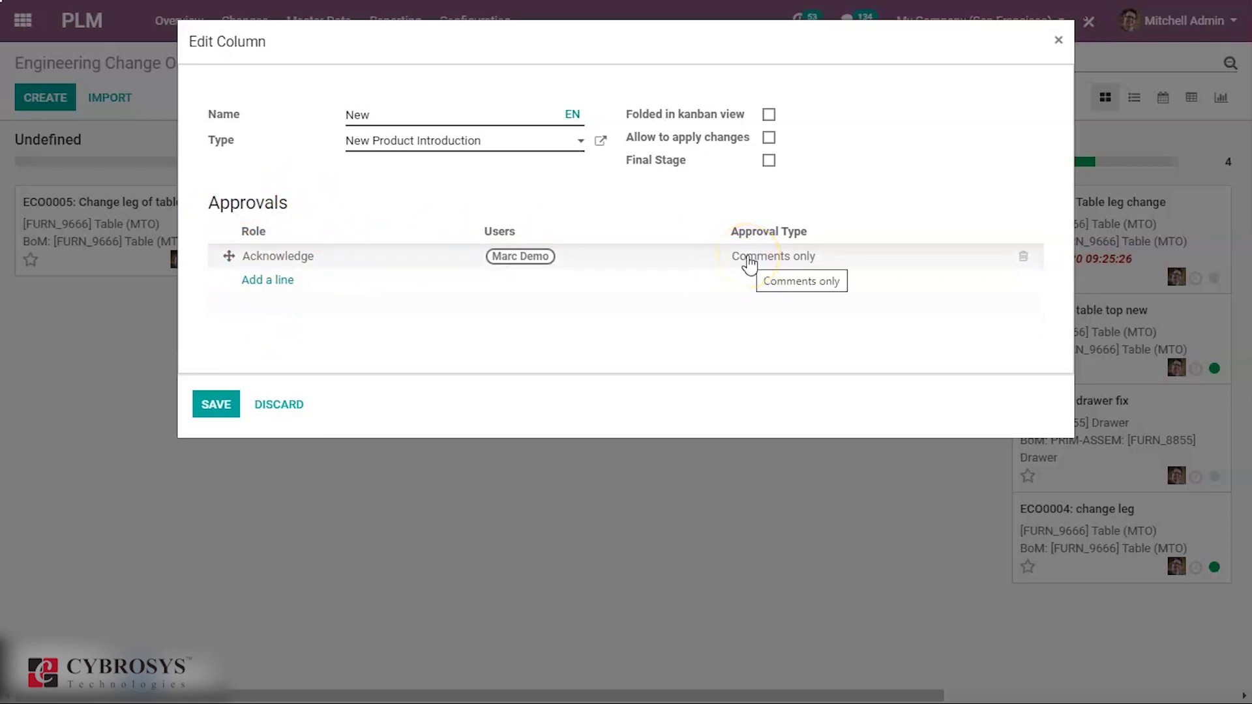
- Check the approval type choices for the Acknowledge role and save the New stage's settings
left_click(692, 257)
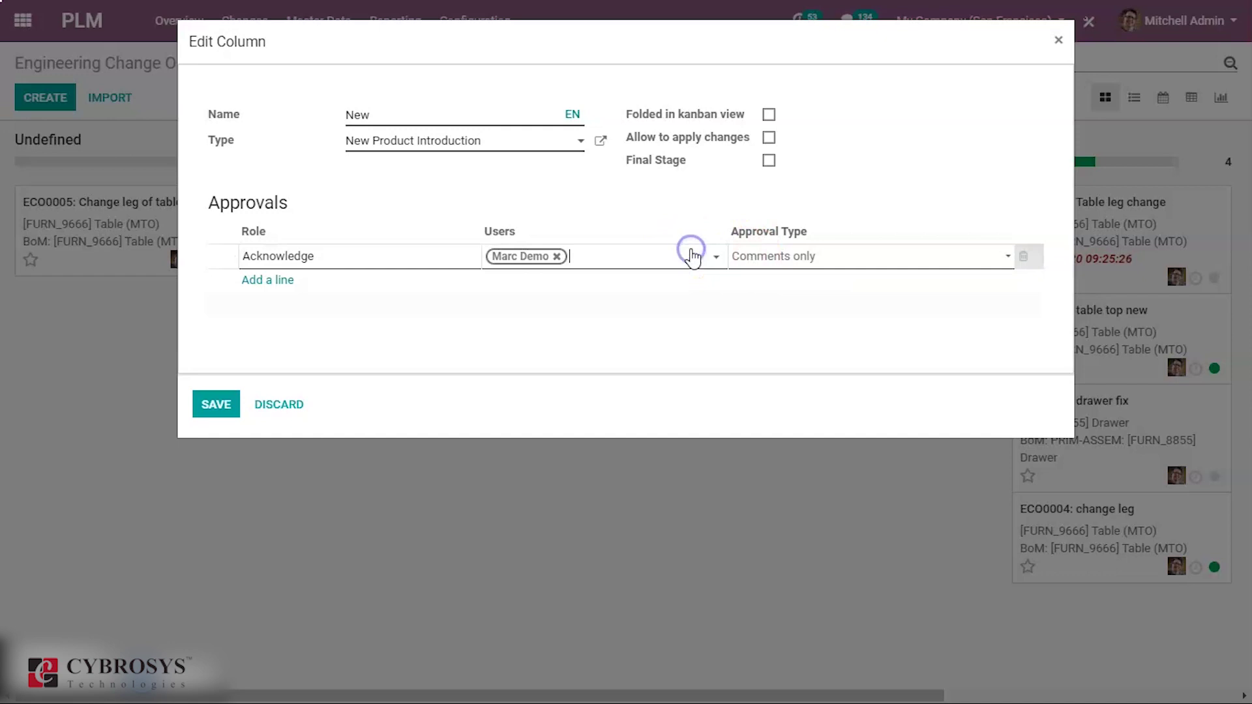
left_click(760, 264)
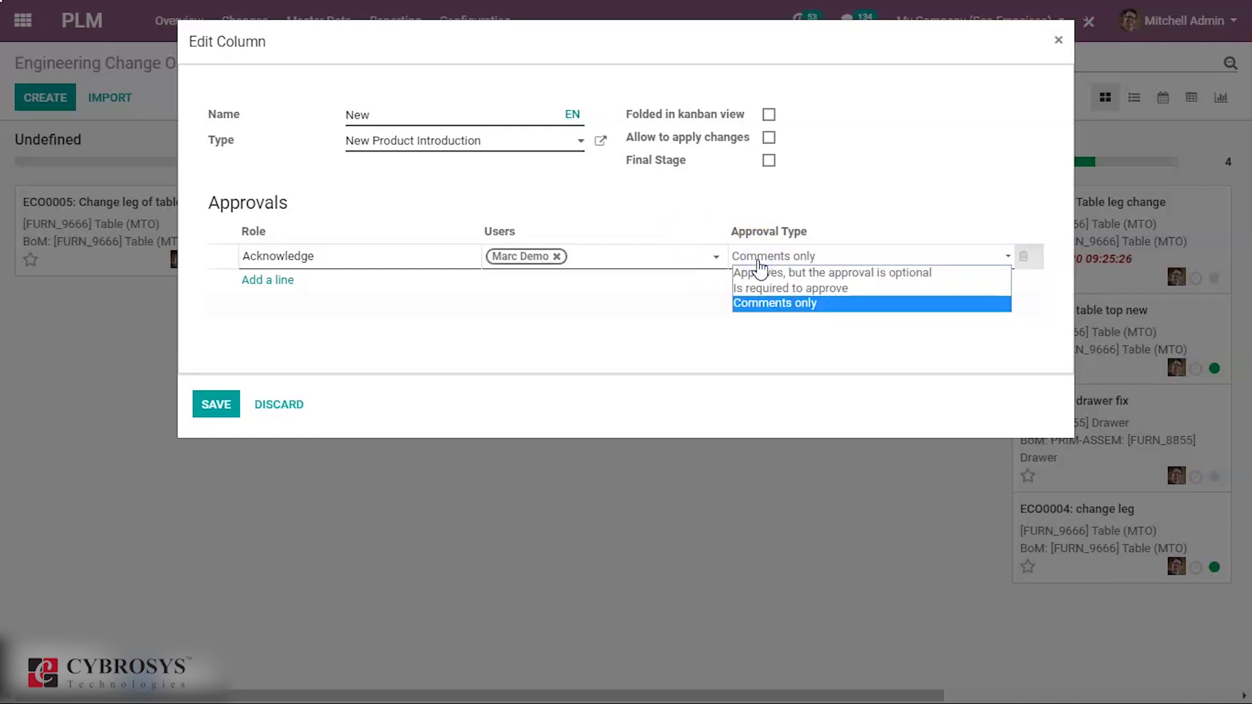
left_click(549, 336)
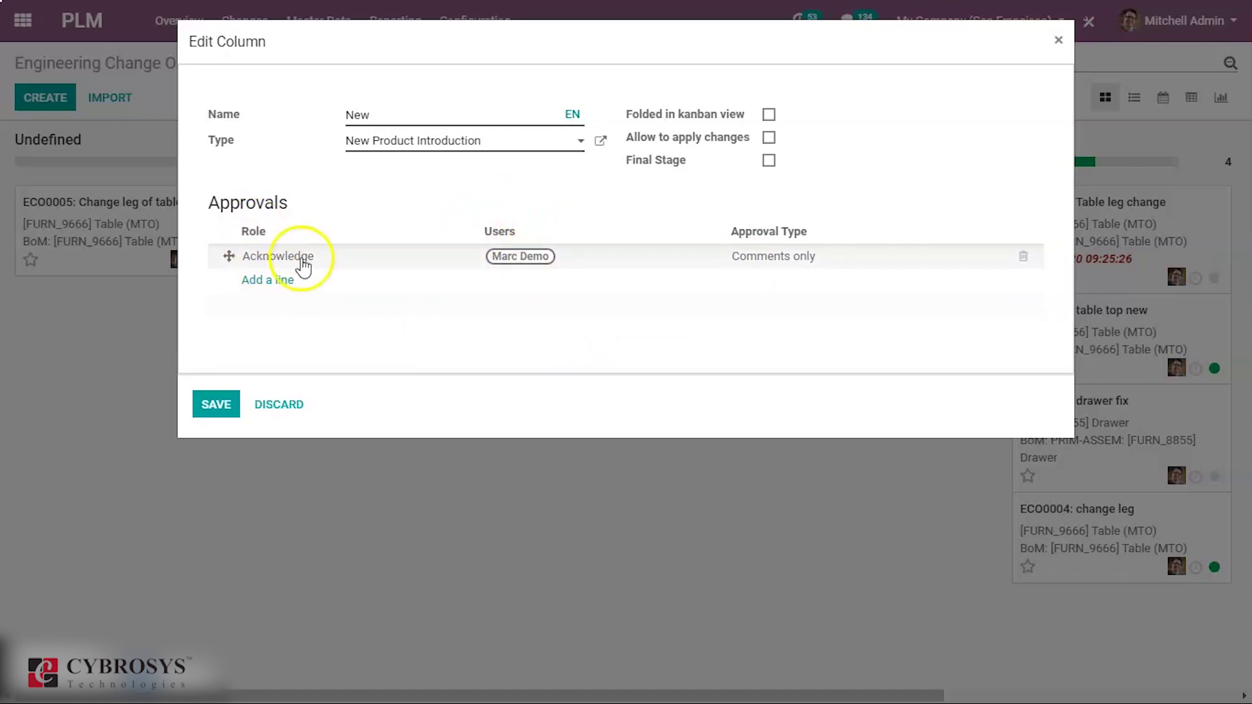
left_click(216, 405)
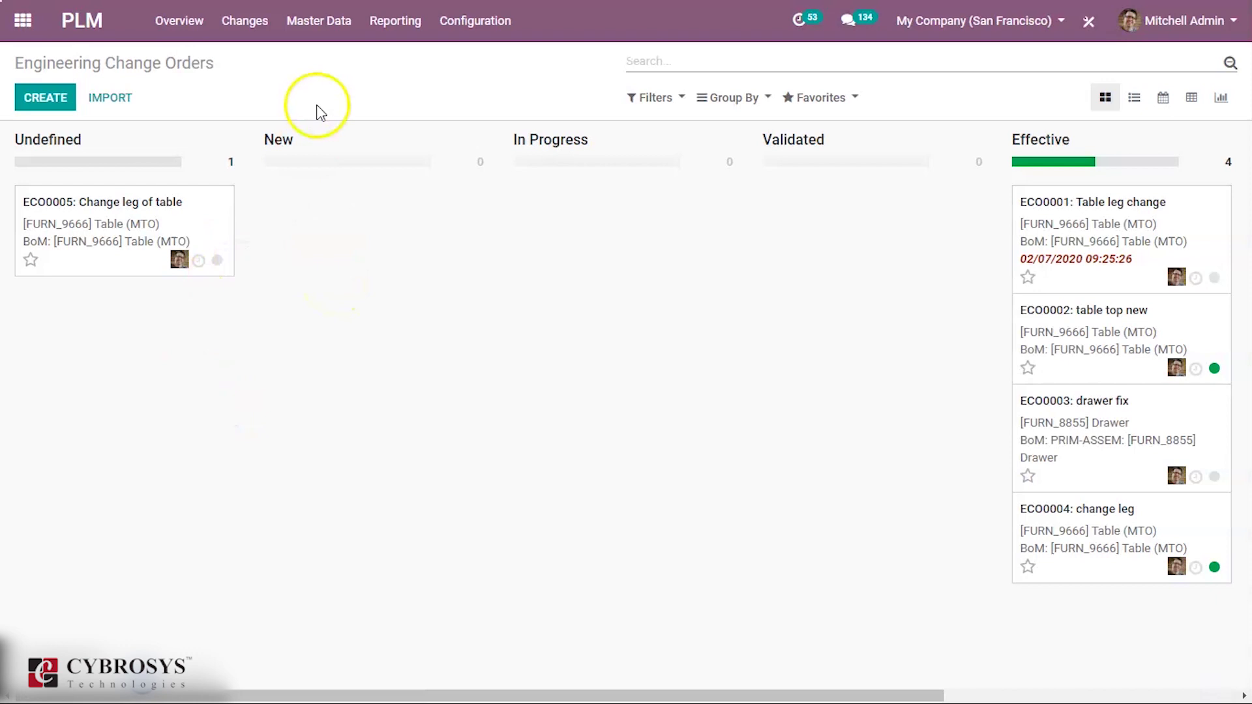
- Start a new revision for the "Change leg of table" change order and check its approvals and note
left_click(118, 204)
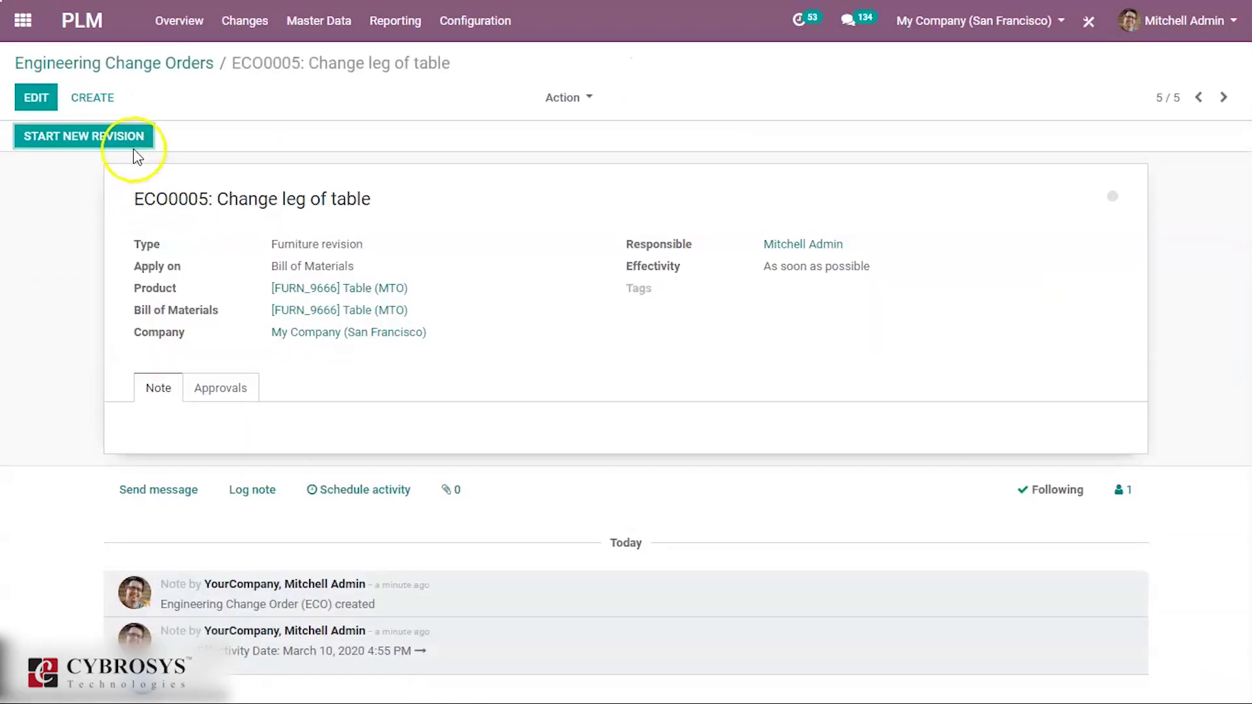
left_click(117, 138)
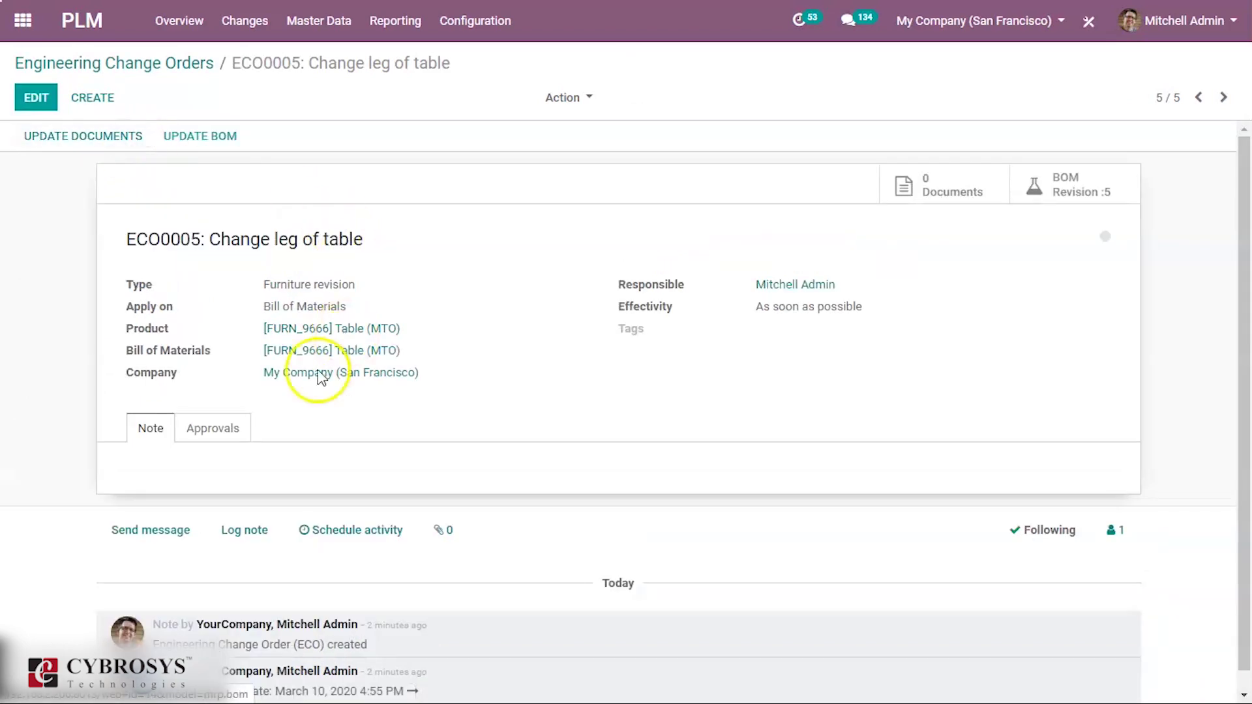
left_click(191, 431)
left_click(163, 427)
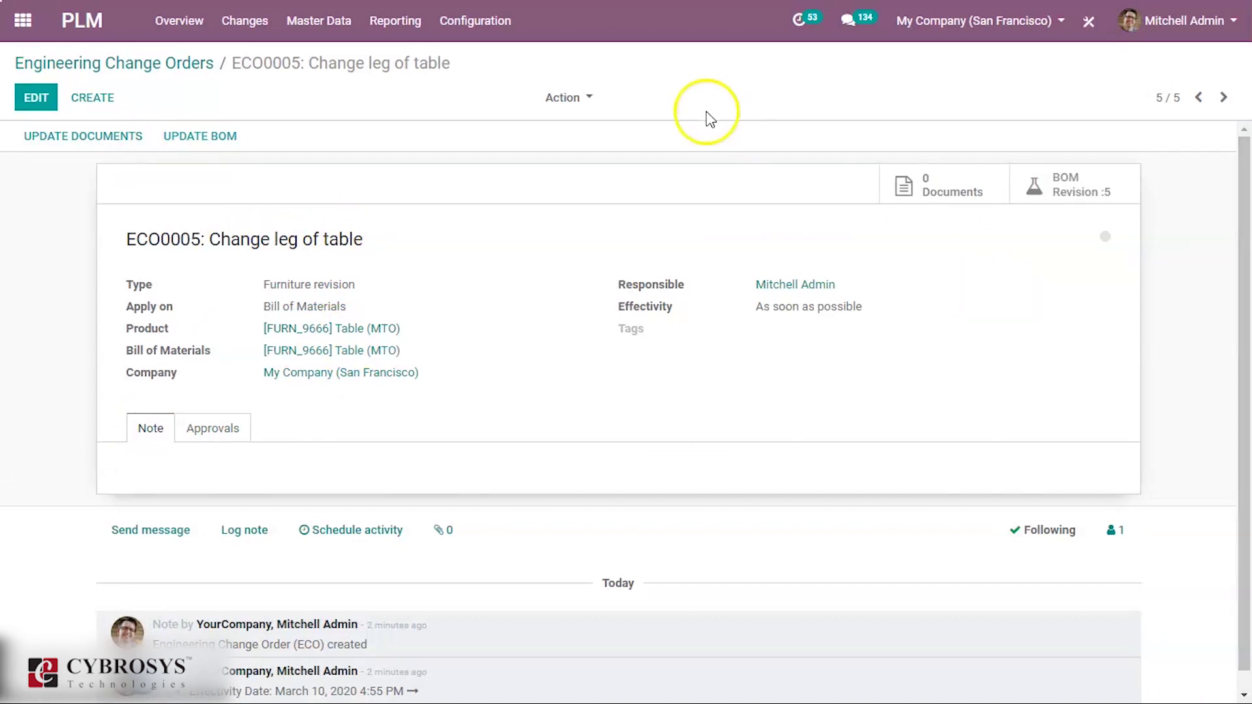
- Move the "Change leg of table" change order on the board to the New stage and on to In Progress
left_click(134, 75)
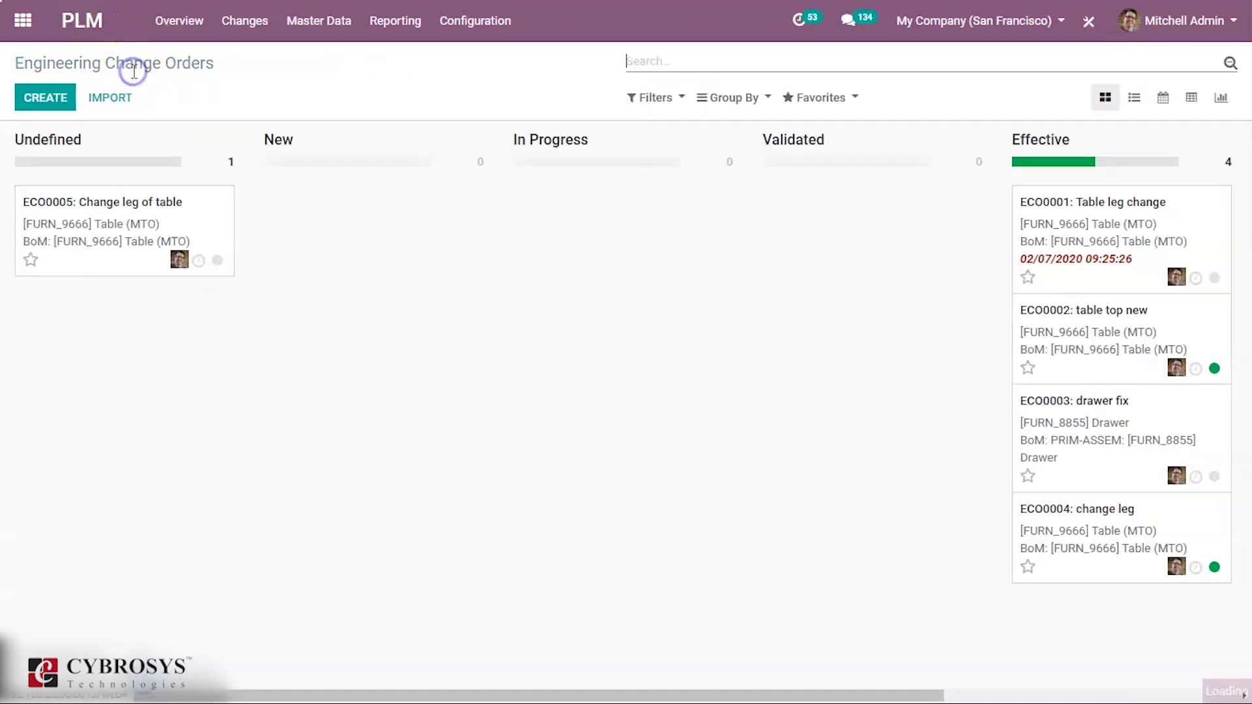
left_click_drag(139, 243, 360, 233)
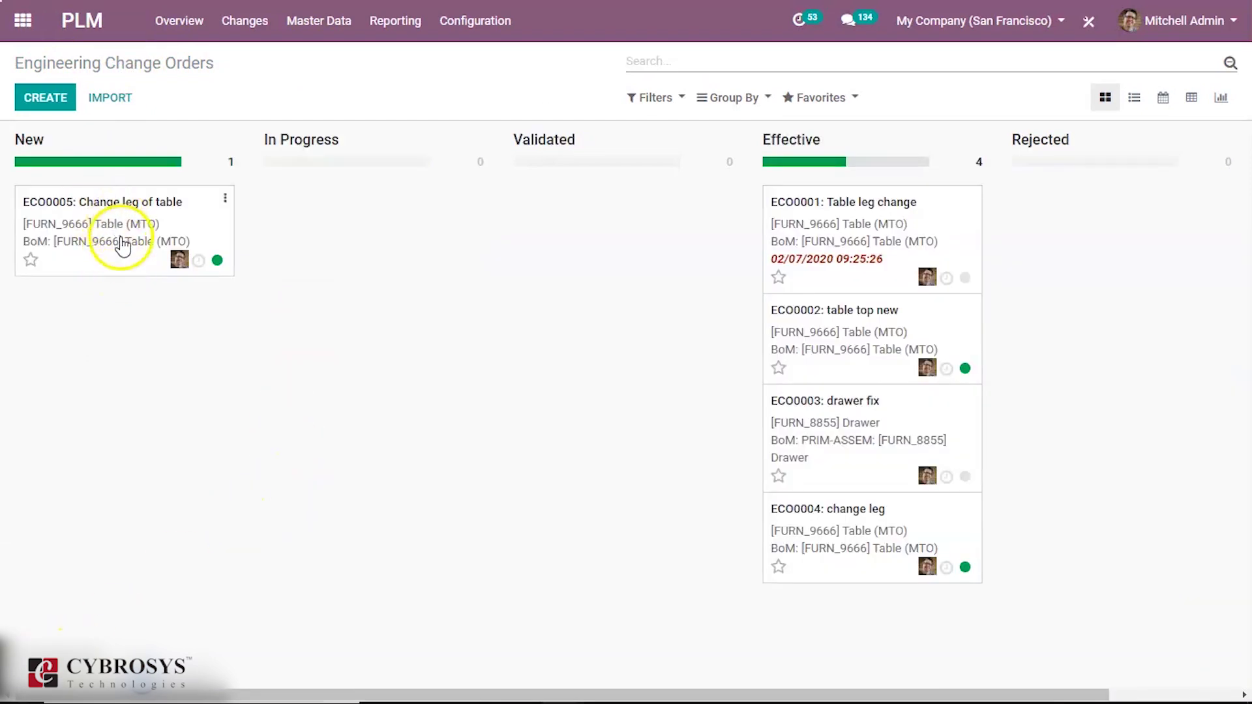
left_click_drag(104, 236, 330, 219)
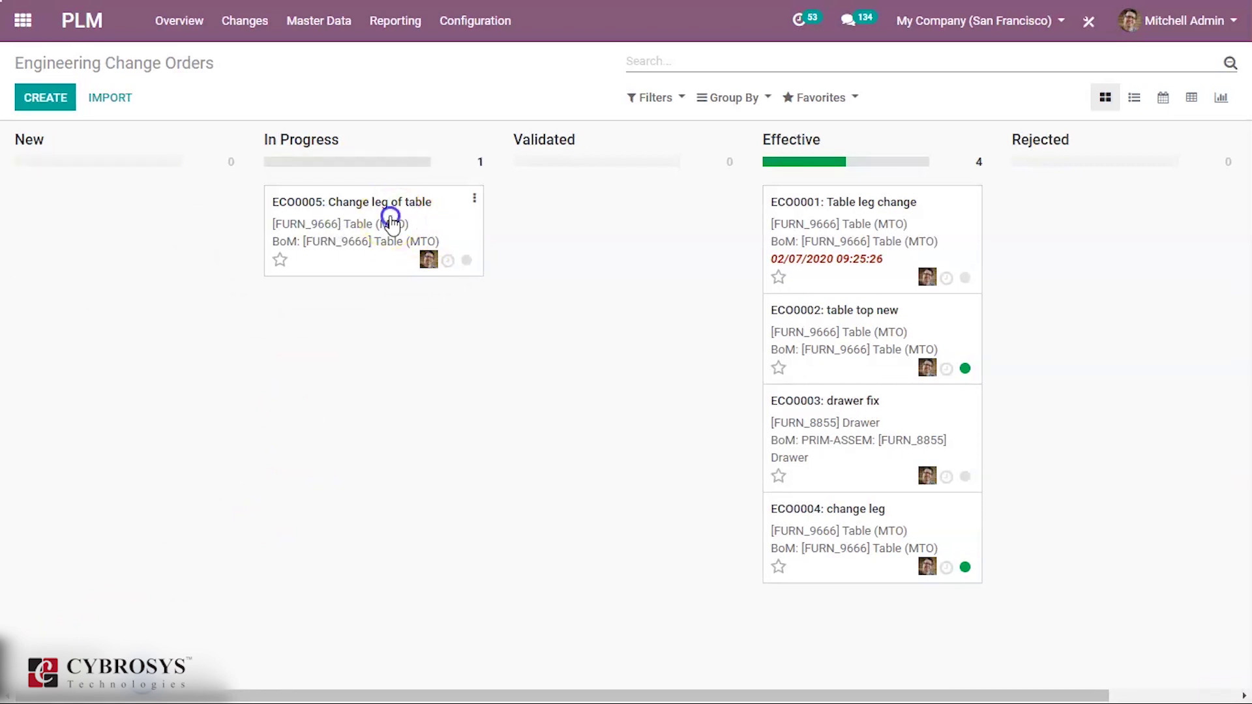
- Open the "Change leg of table" change order and inspect the details of its In Progress approval entry
left_click(392, 222)
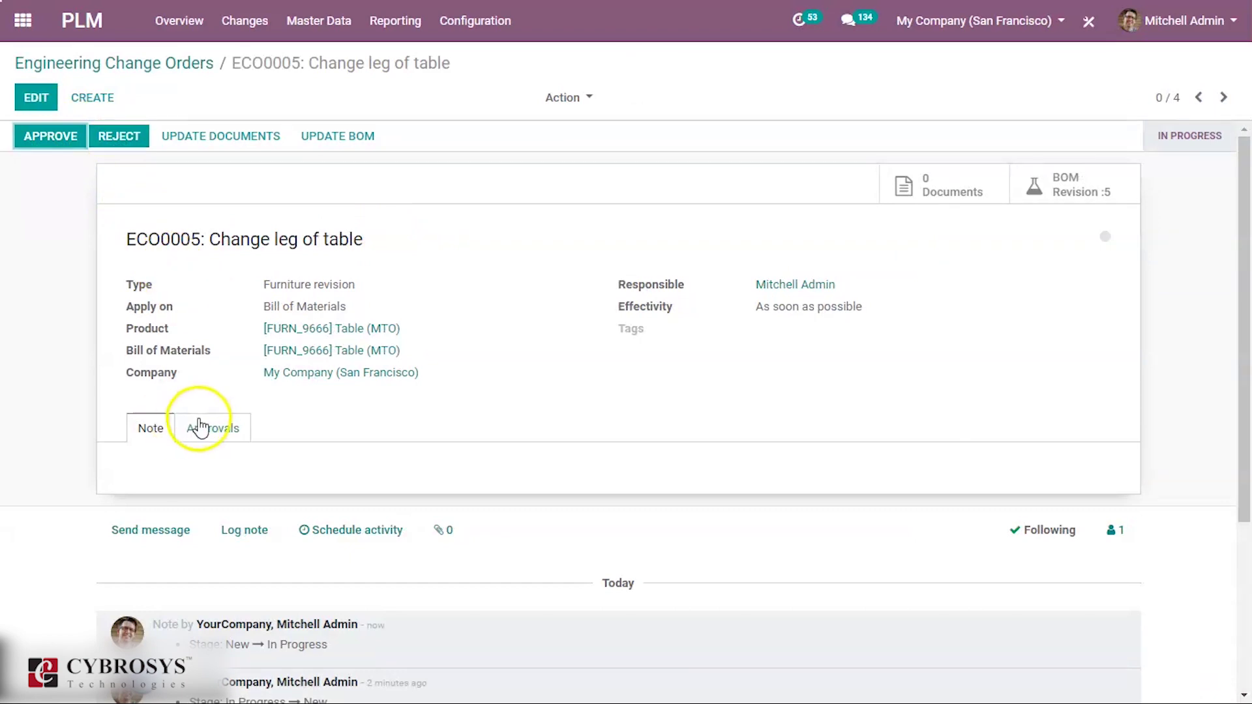
left_click(202, 428)
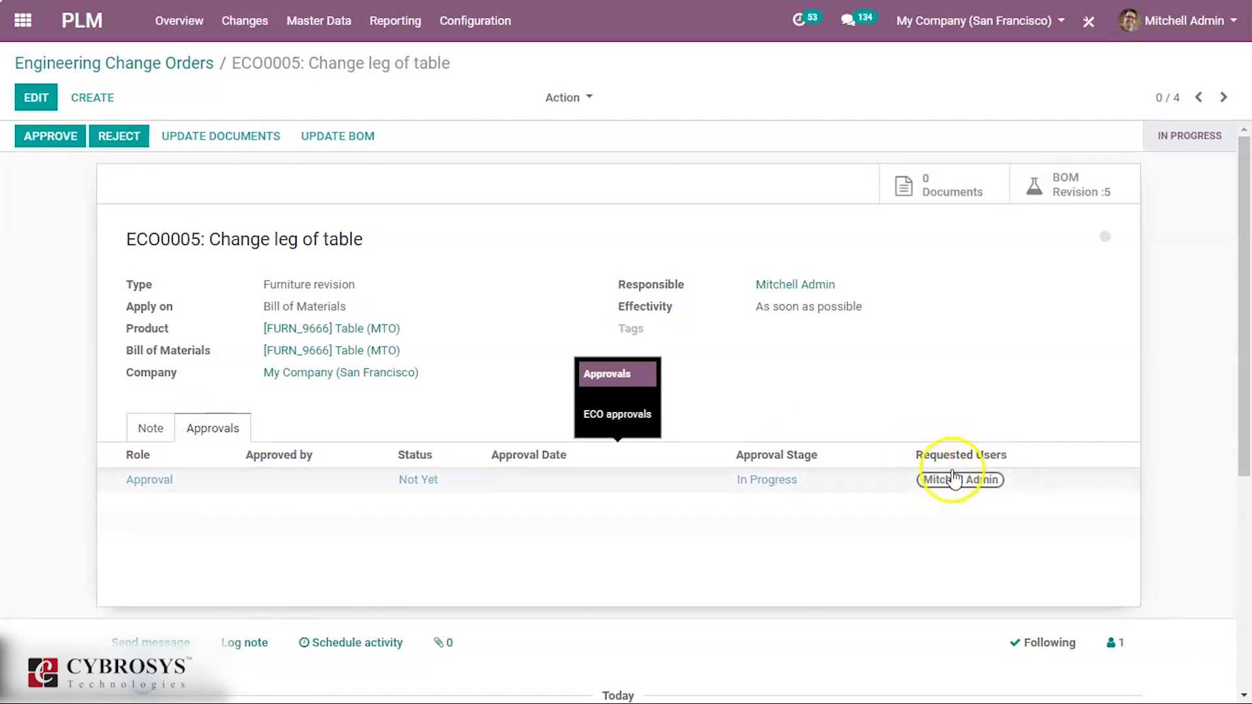
left_click(788, 484)
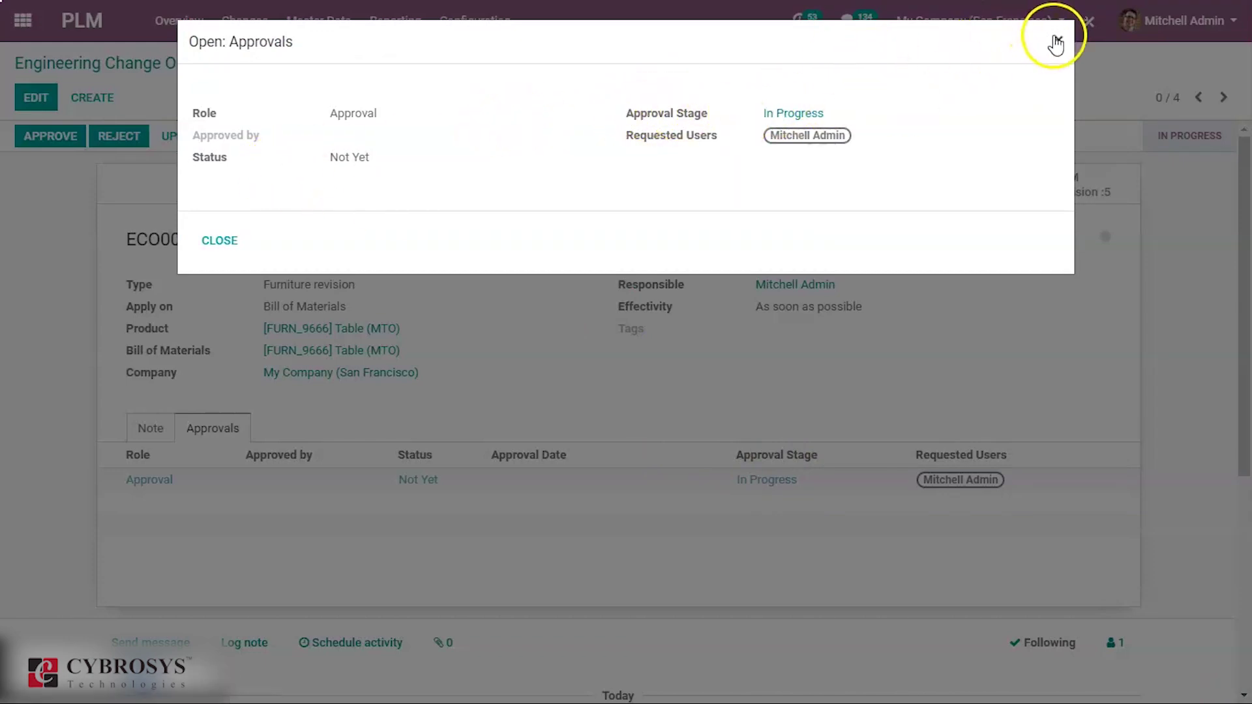
left_click(1056, 40)
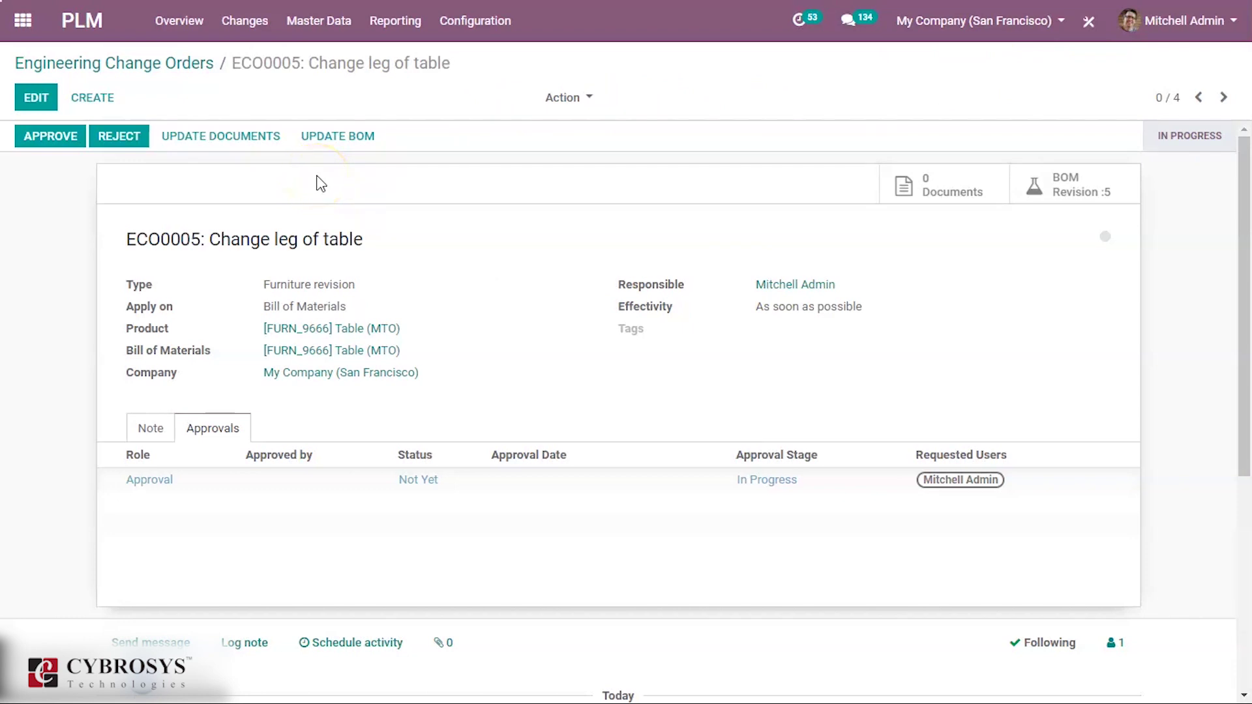
- Approve the change order and move it to the Validated stage on the board
left_click(65, 139)
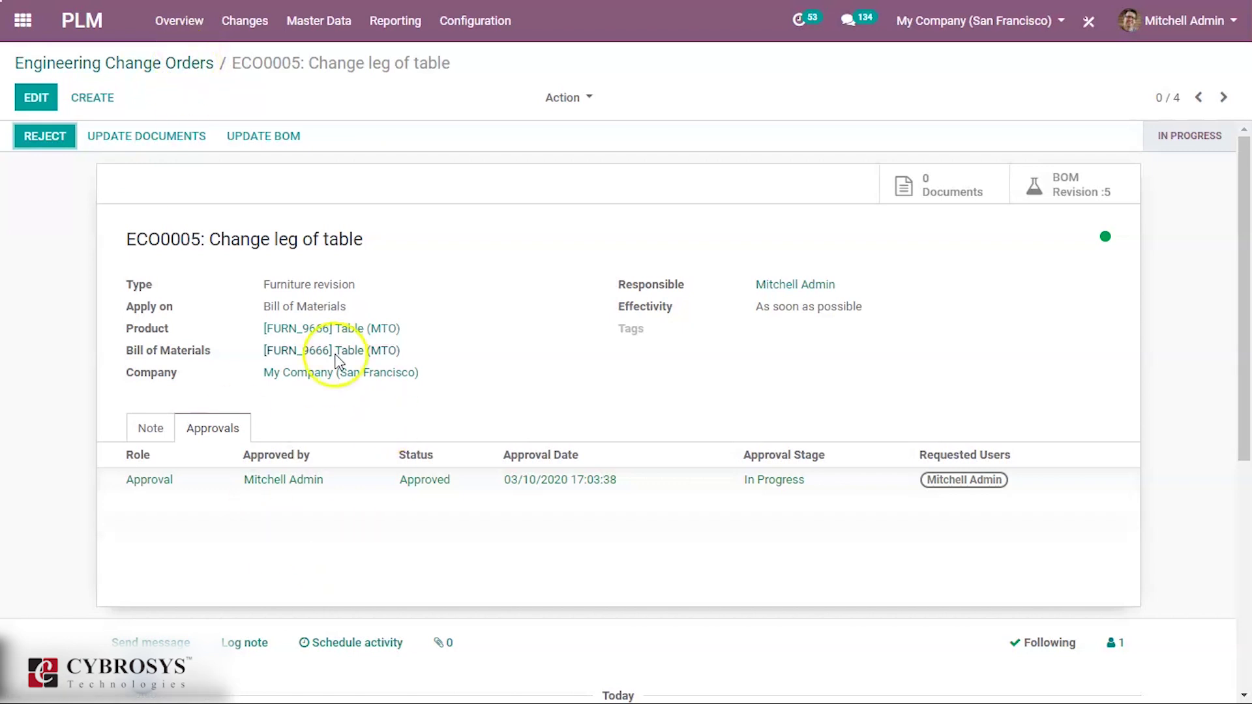
left_click(190, 62)
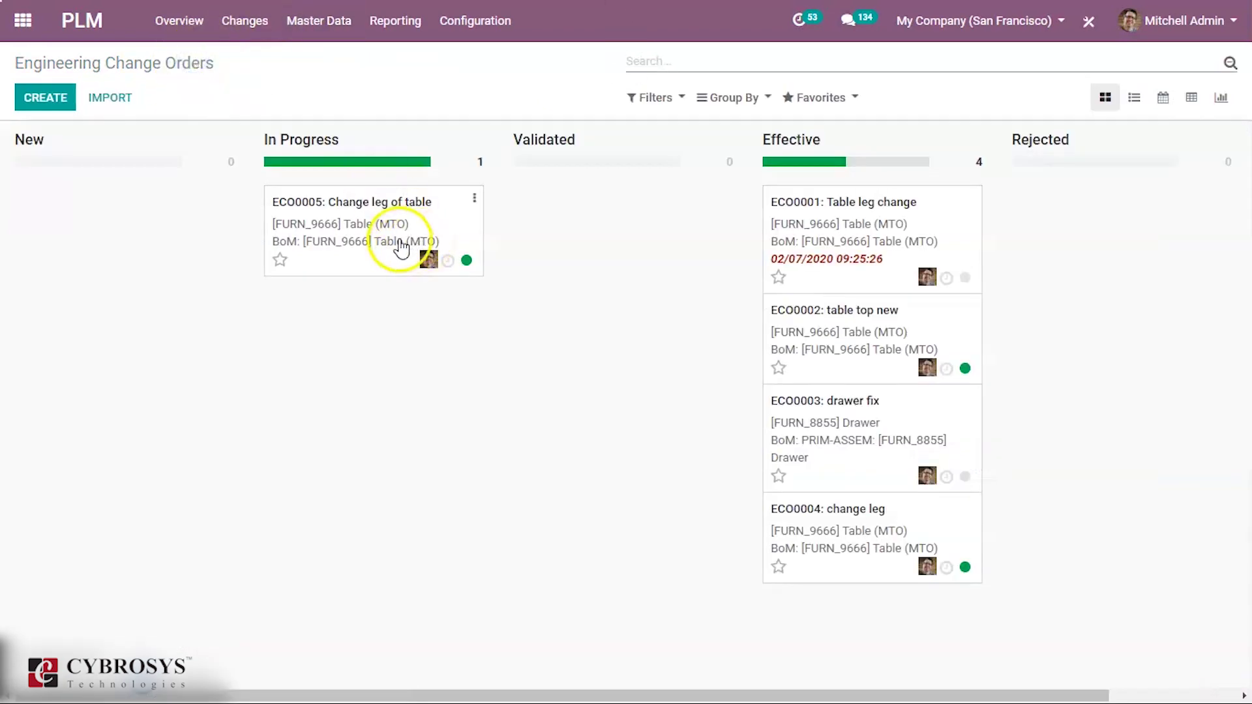
left_click_drag(387, 247, 598, 210)
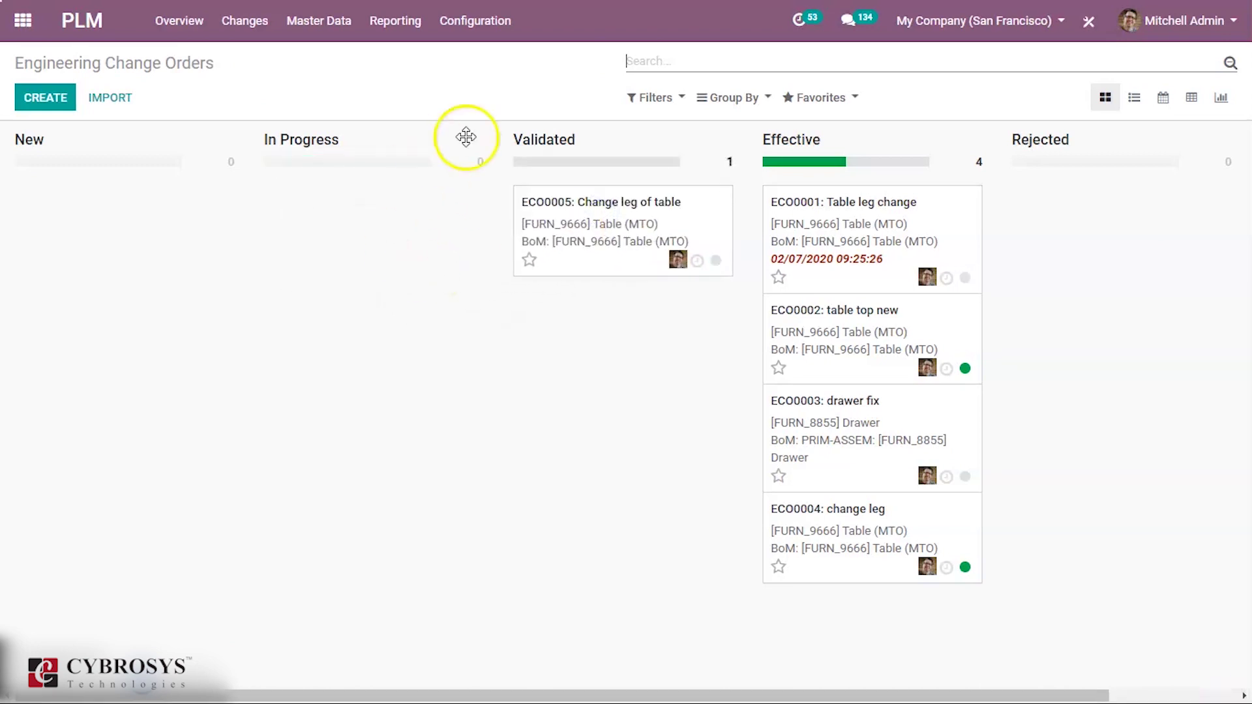
- Add the [CONS_89957] Bolt component to the revised bill of materials of the "Change leg of table" change order and save it
left_click(597, 210)
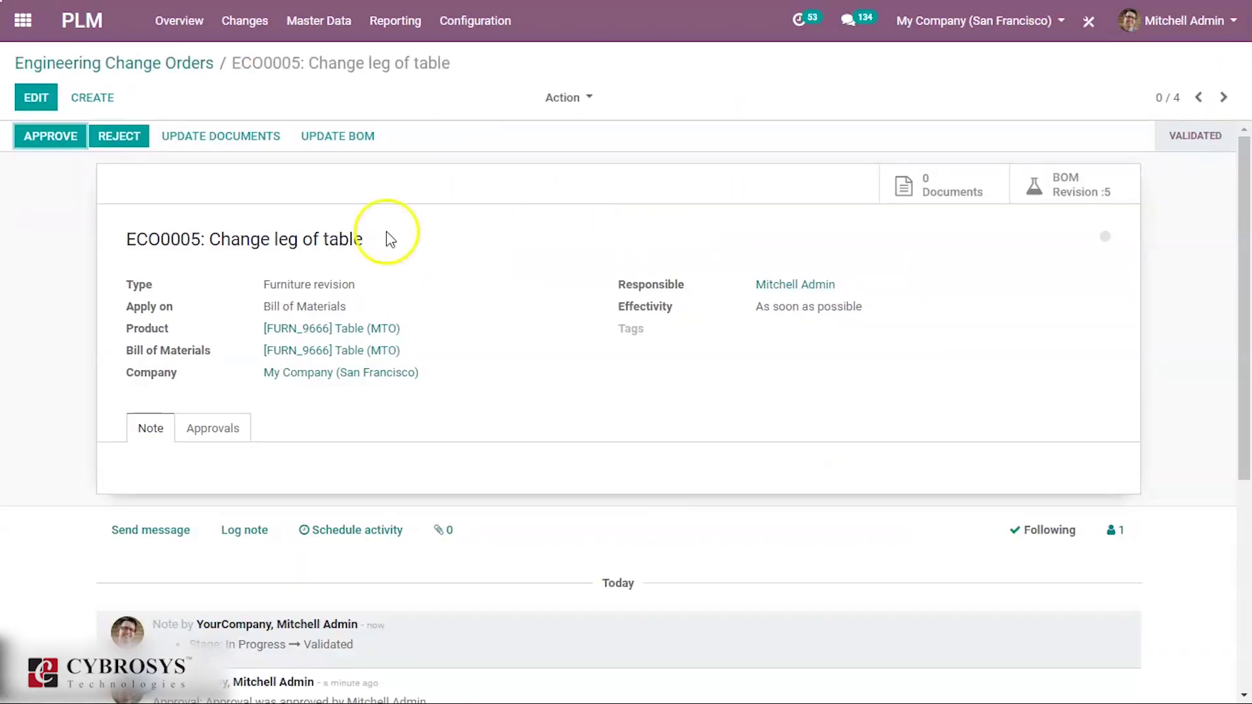
left_click(70, 144)
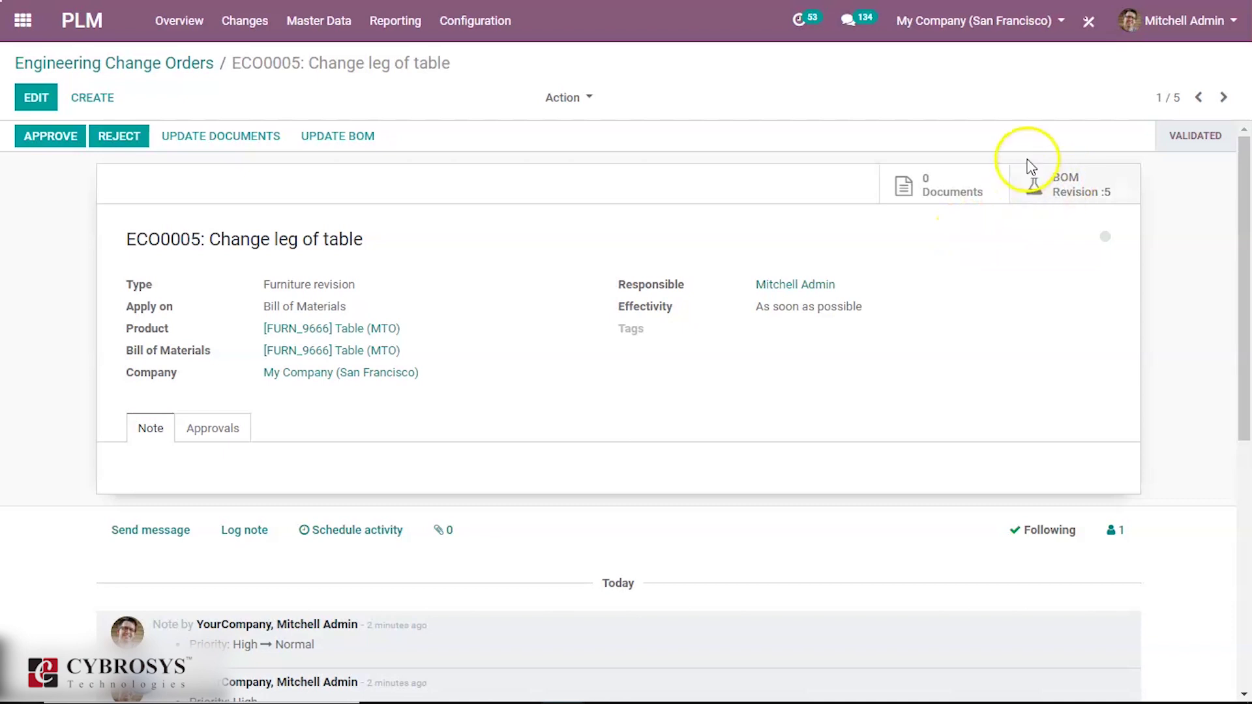
left_click(1075, 193)
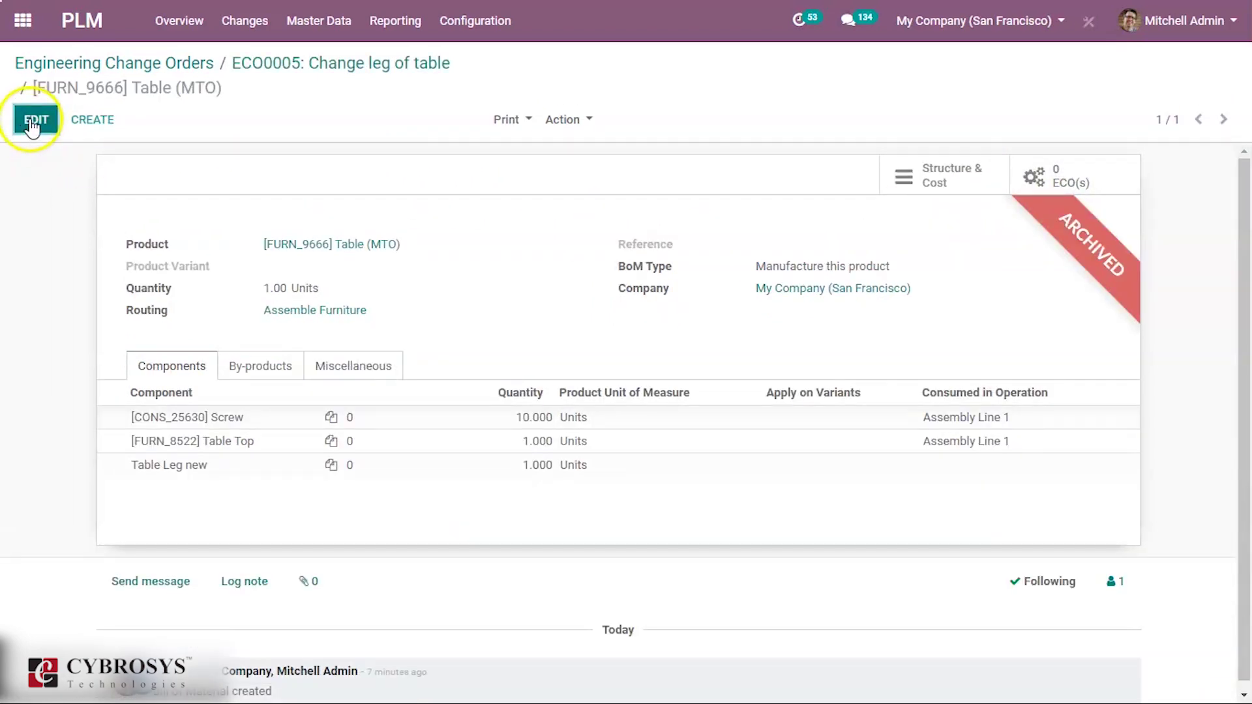
left_click(26, 119)
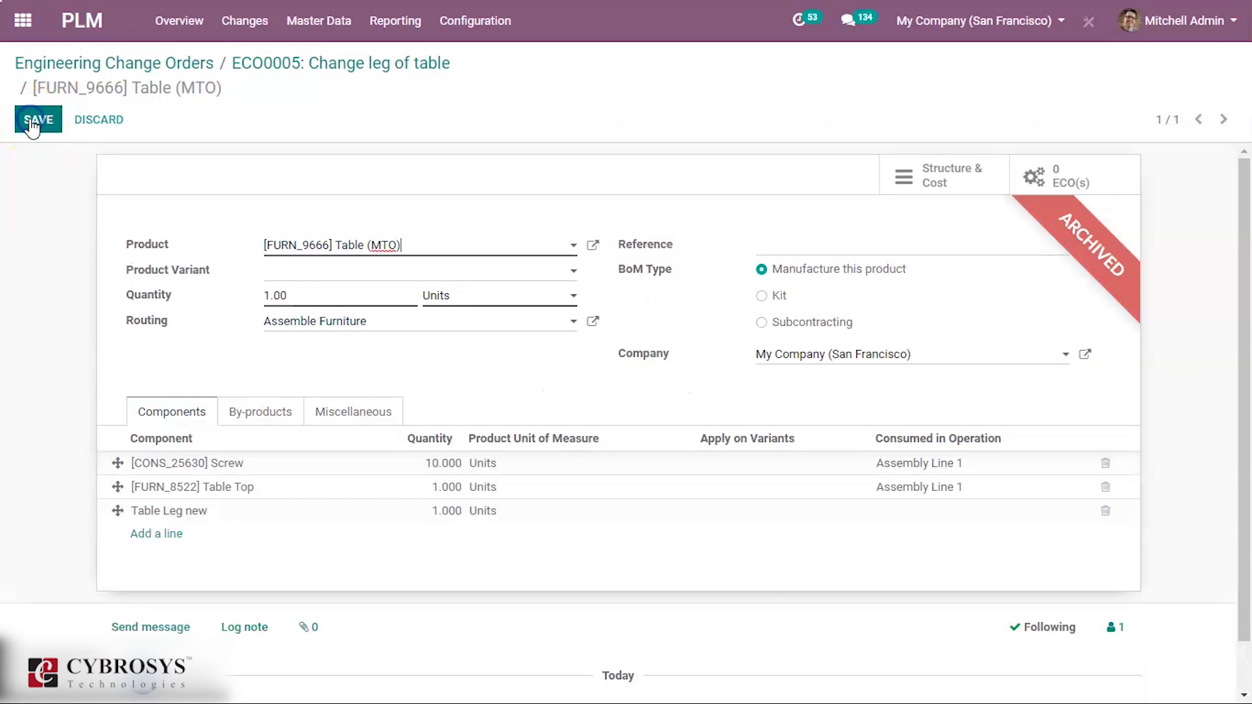
left_click(155, 536)
left_click(174, 535)
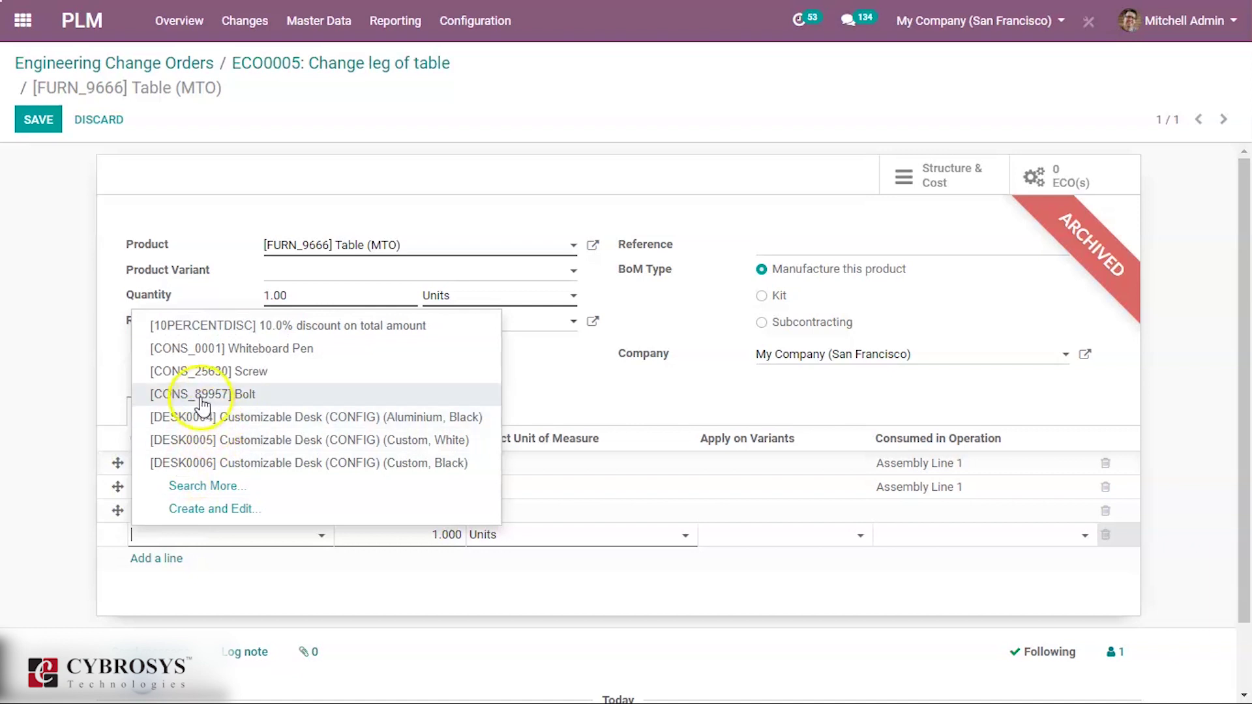
left_click(203, 398)
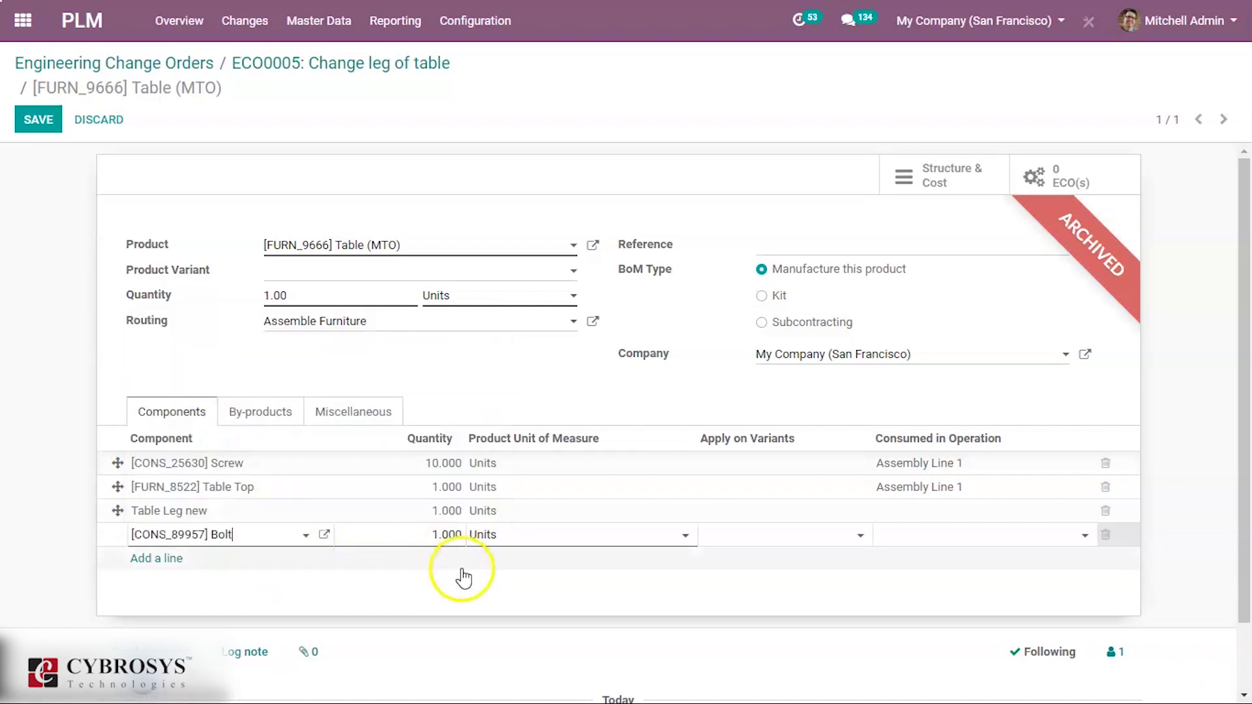
left_click(45, 118)
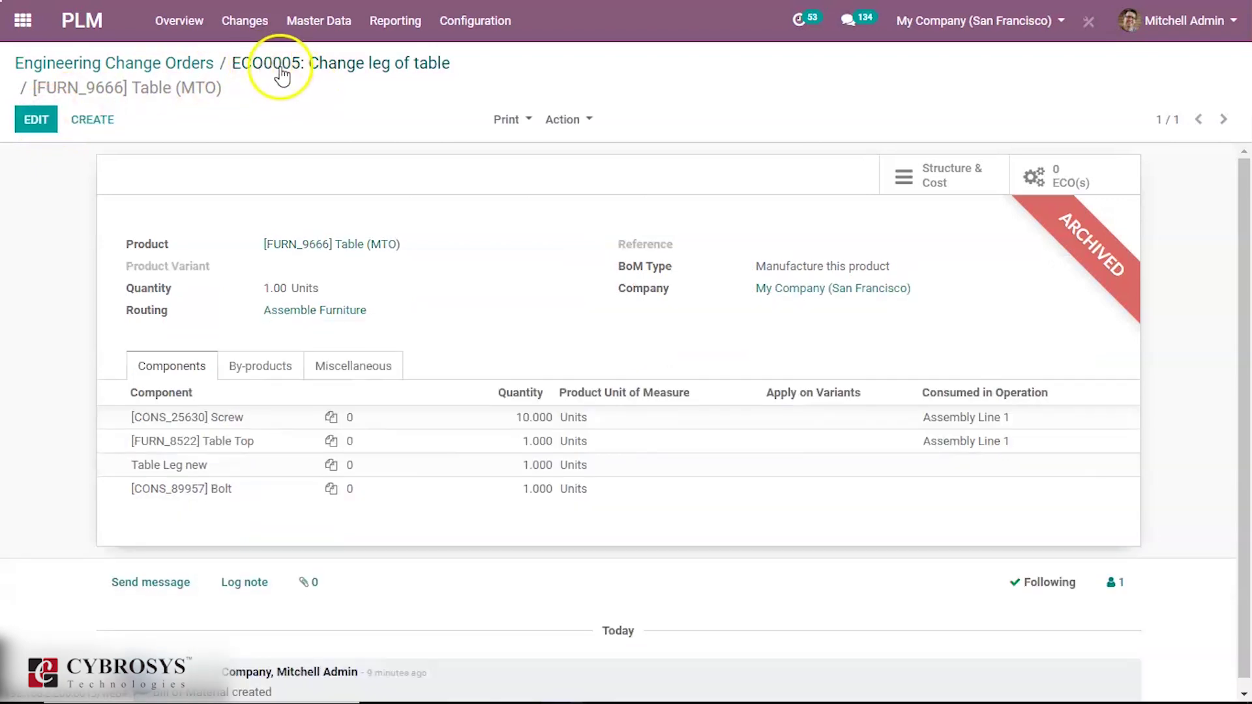
- Approve the "Change leg of table" change order at the Validated stage and move it to the Effective stage on the board
left_click(293, 65)
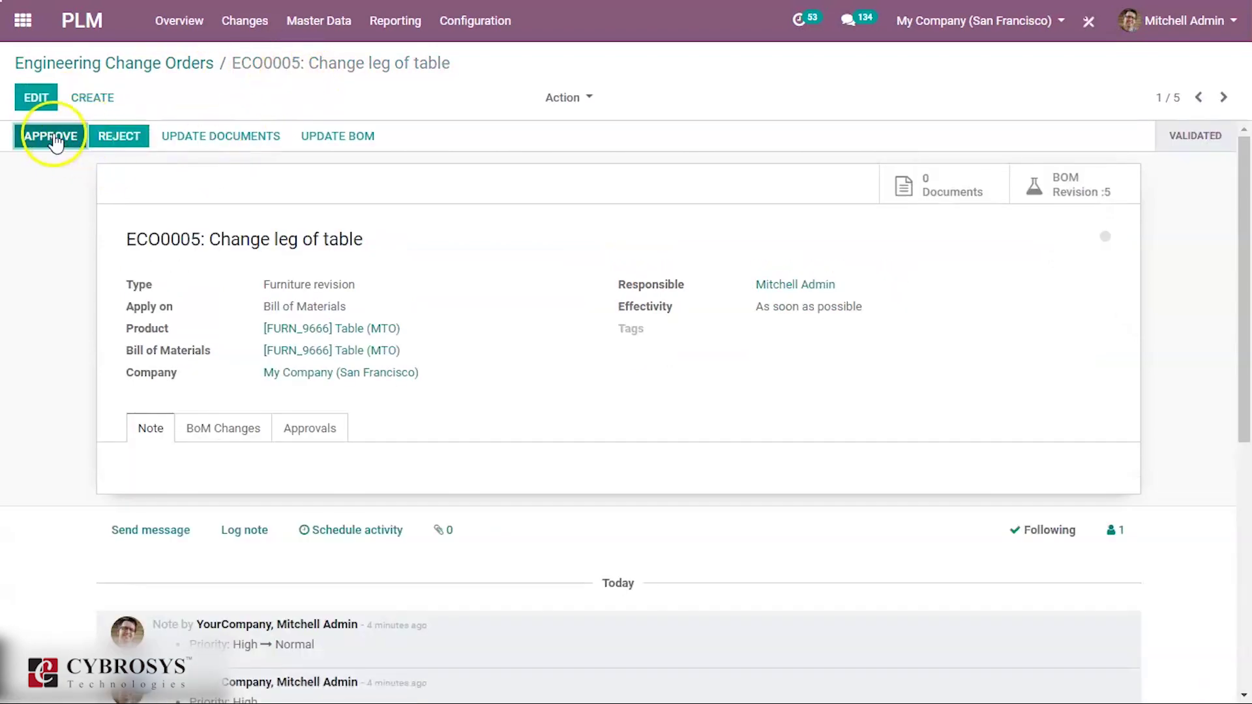
left_click(39, 138)
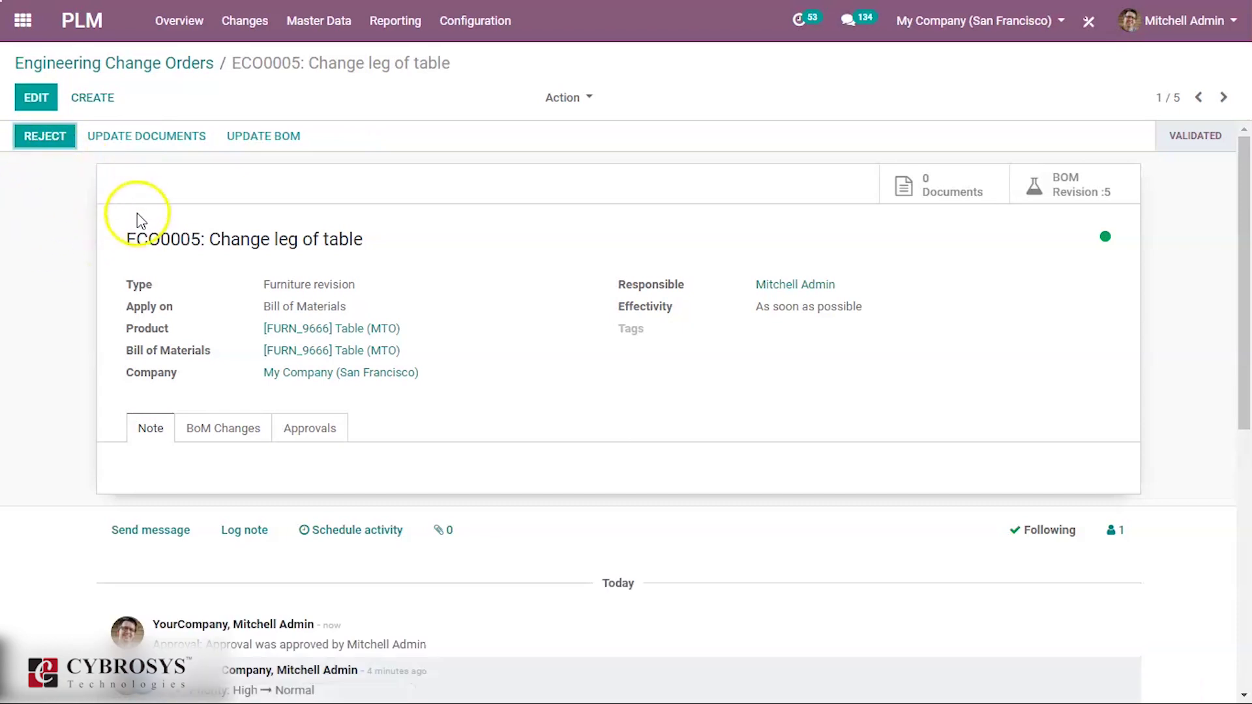
left_click(158, 60)
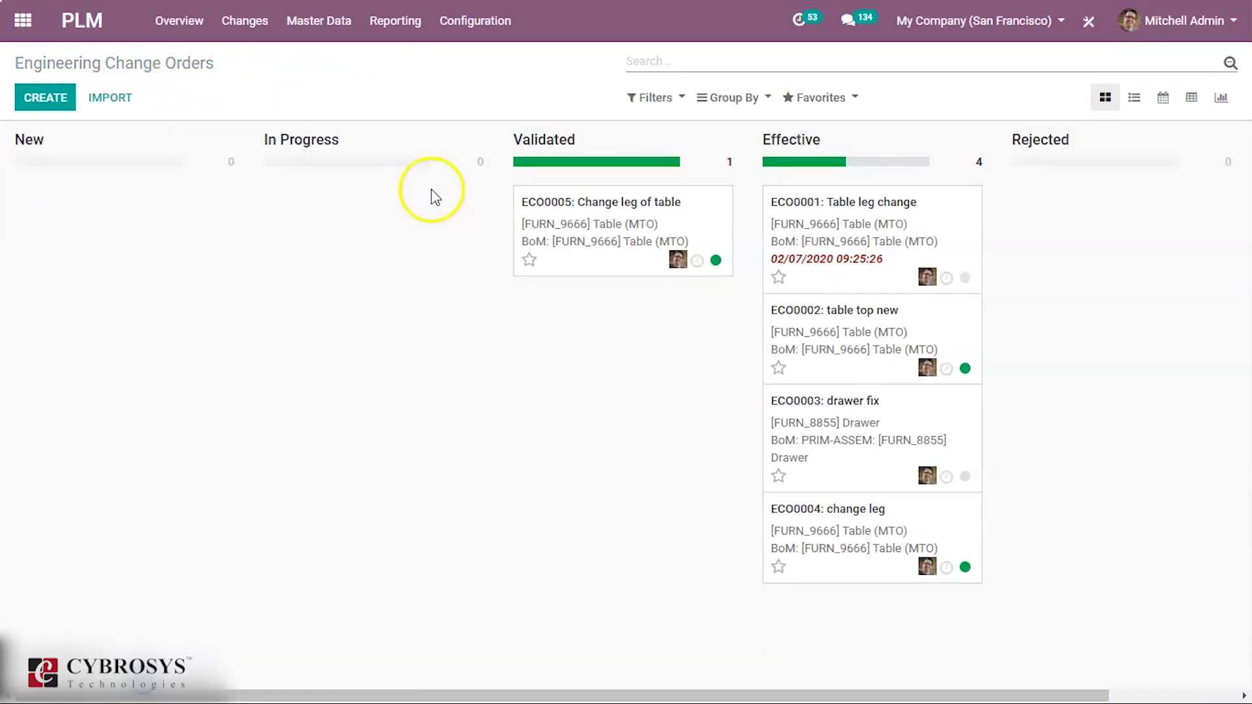
left_click_drag(597, 249, 757, 546)
- Give the "Change leg of table" change order its approval at the Effective stage and apply its changes
left_click(820, 606)
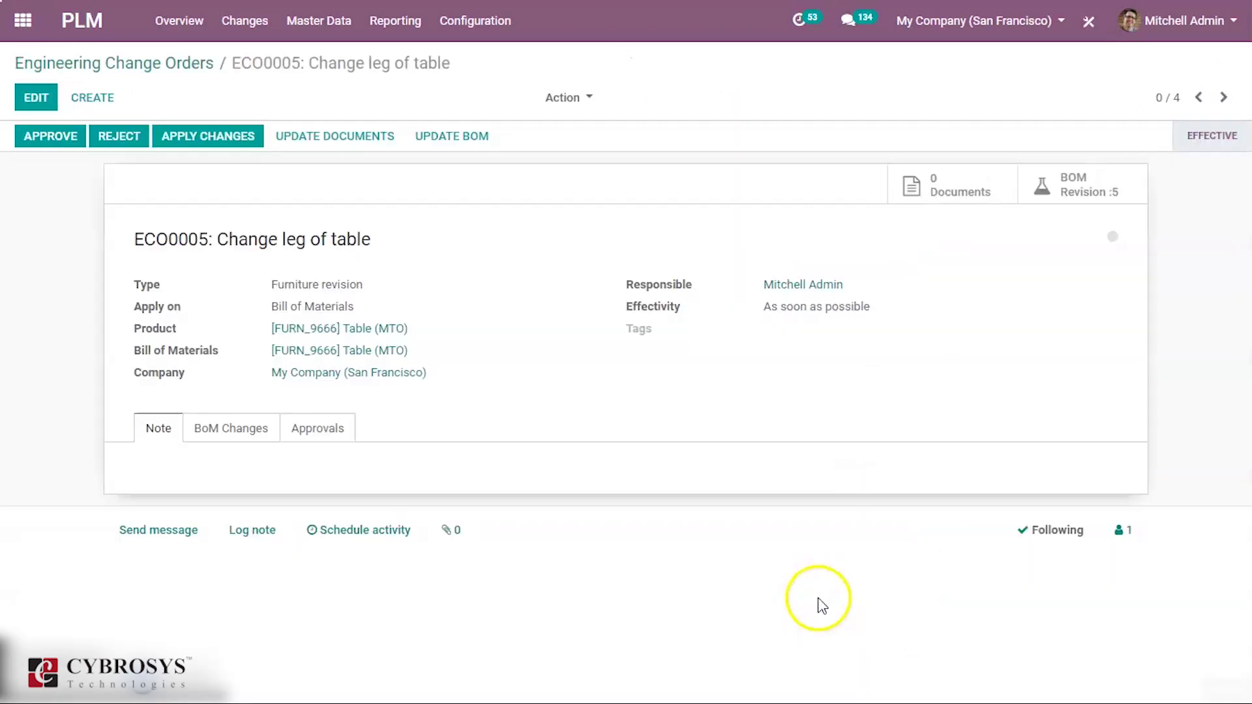
left_click(31, 138)
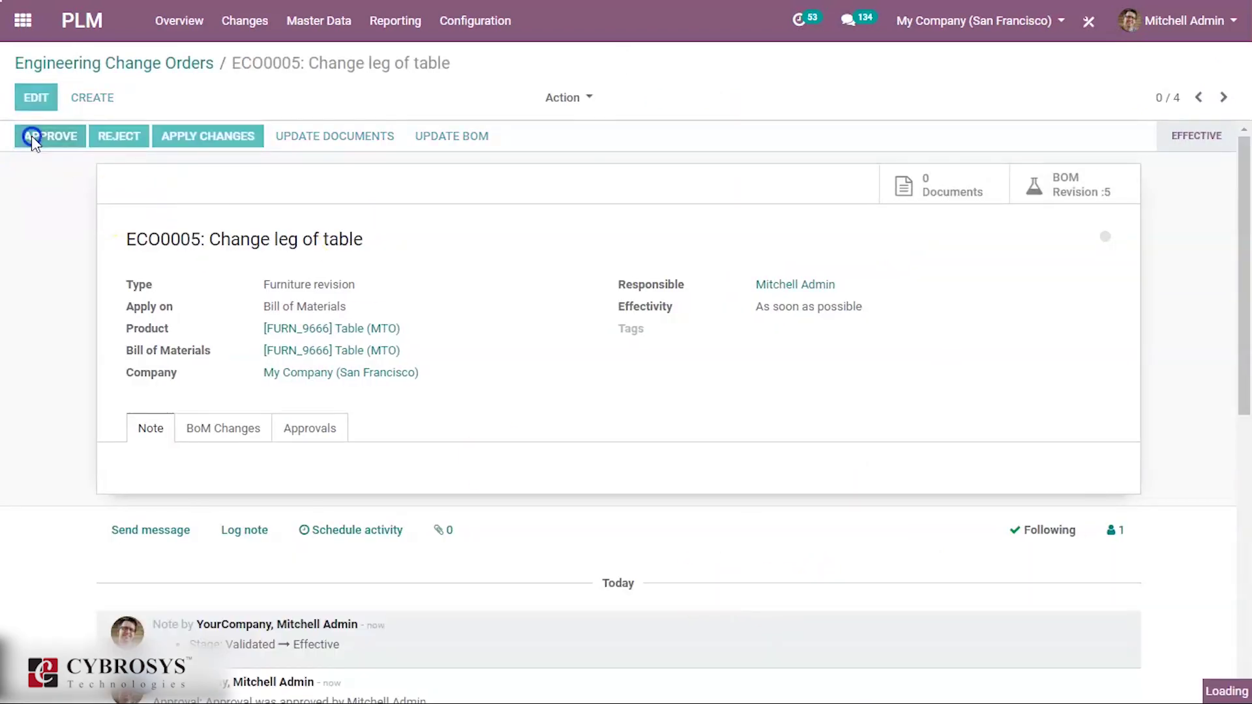
left_click(113, 138)
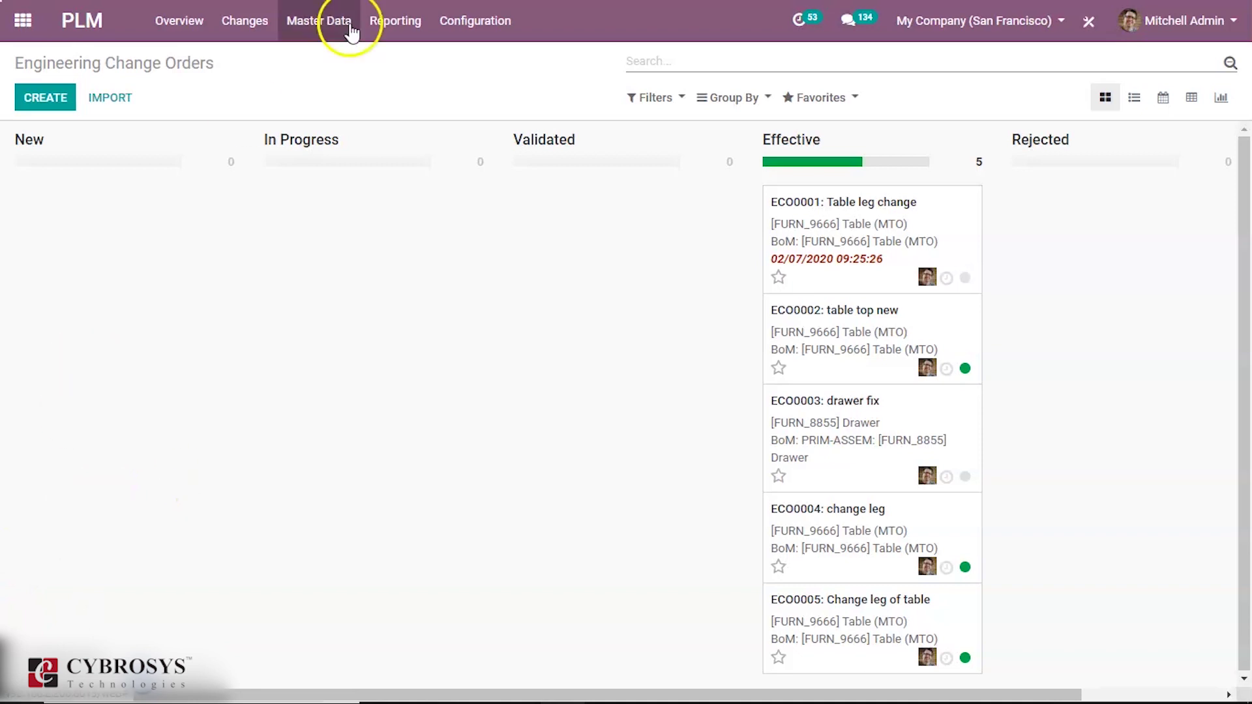
- Inspect the components and the miscellaneous details, including the version, of the [FURN_9666] Table (MTO) bill of materials
left_click(318, 24)
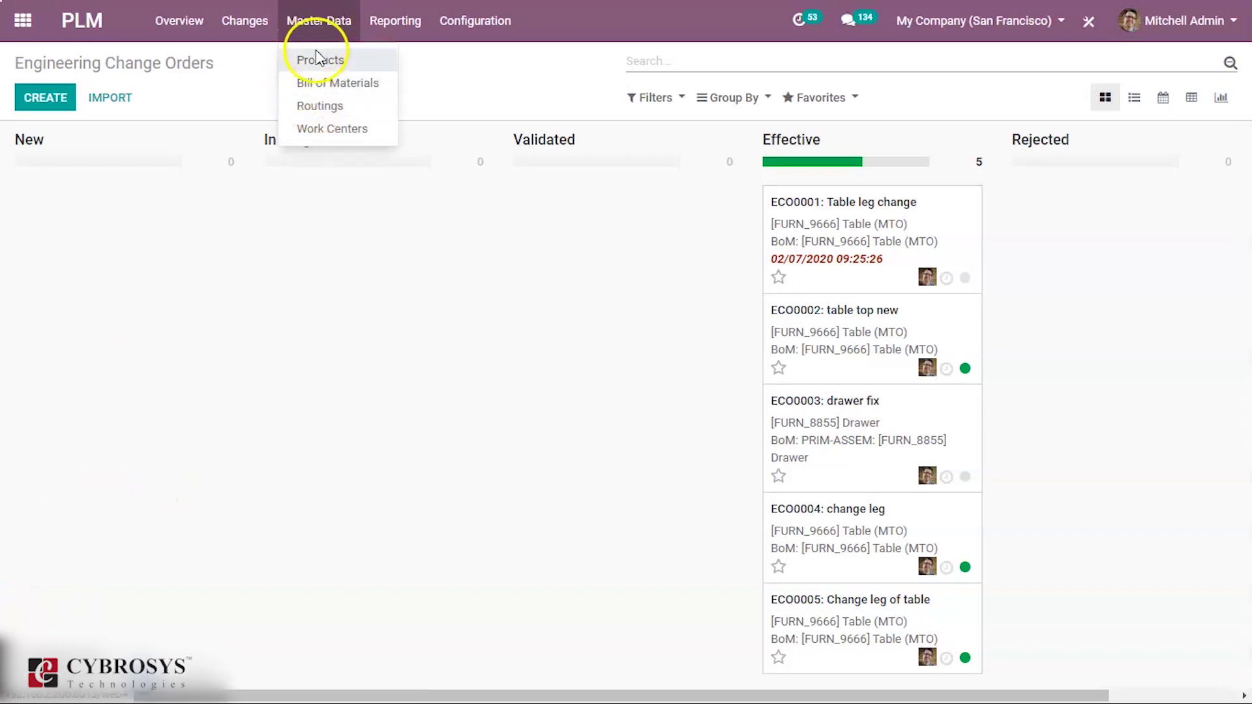
left_click(325, 91)
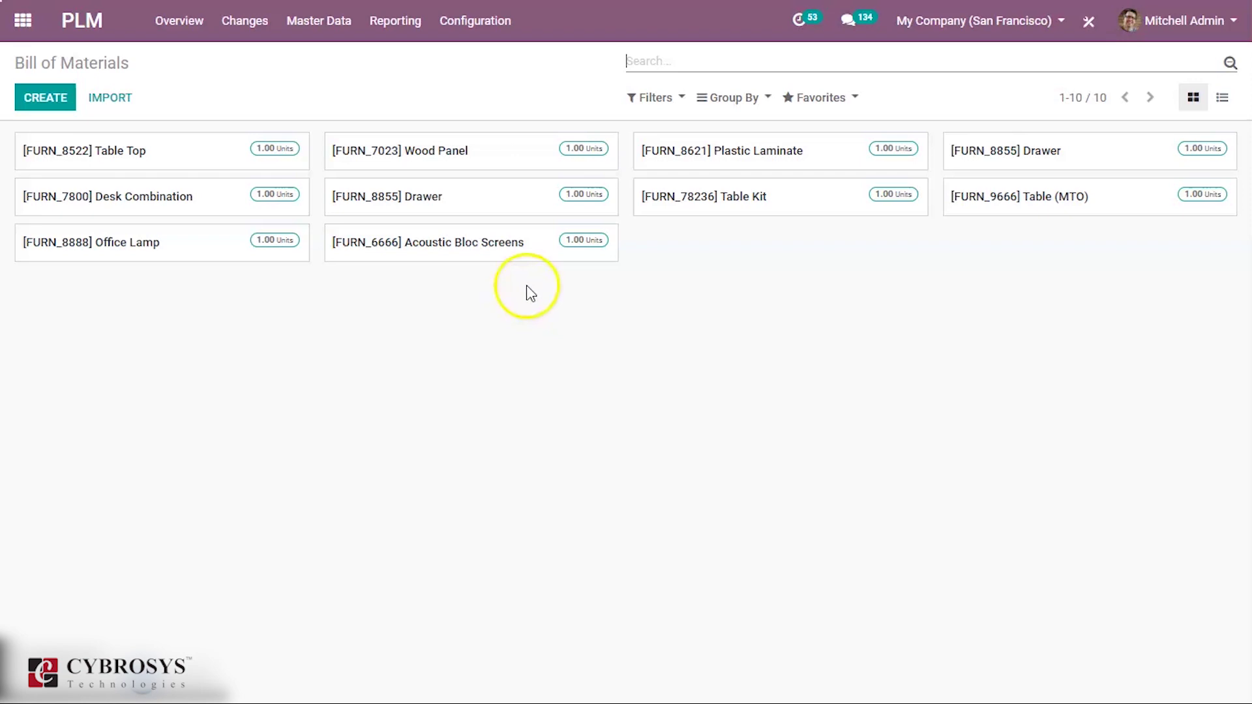
left_click(1058, 205)
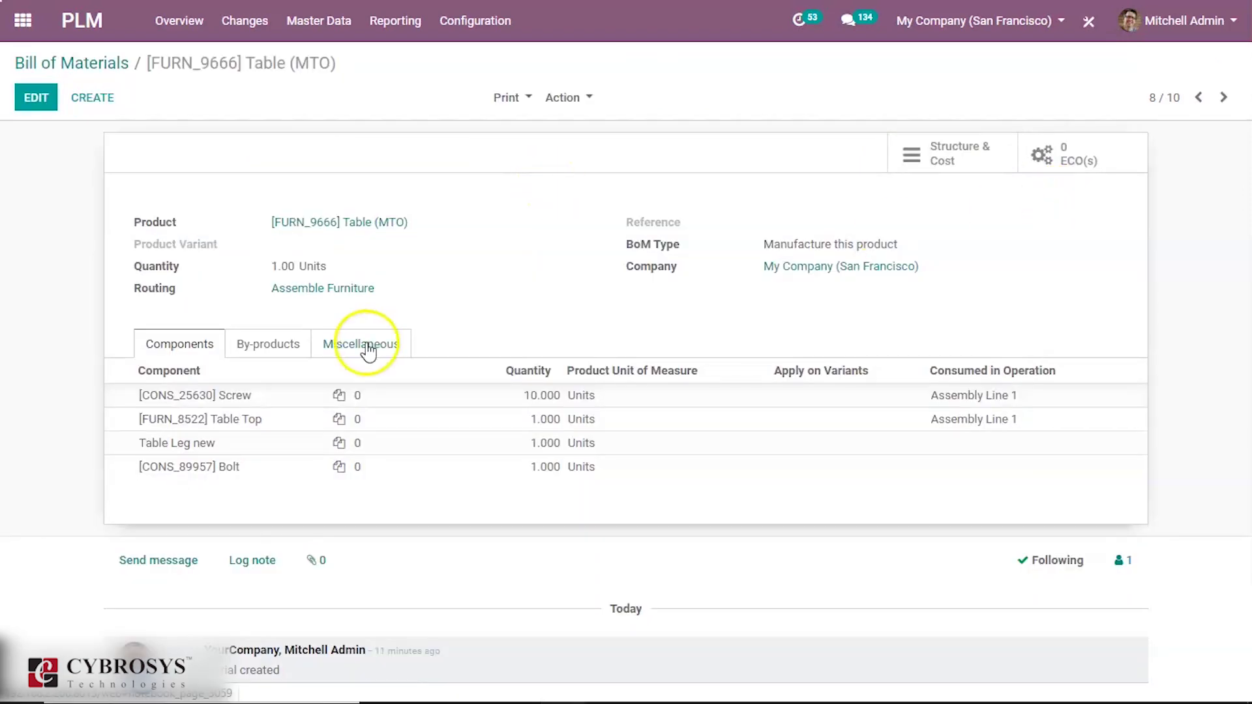
left_click(355, 349)
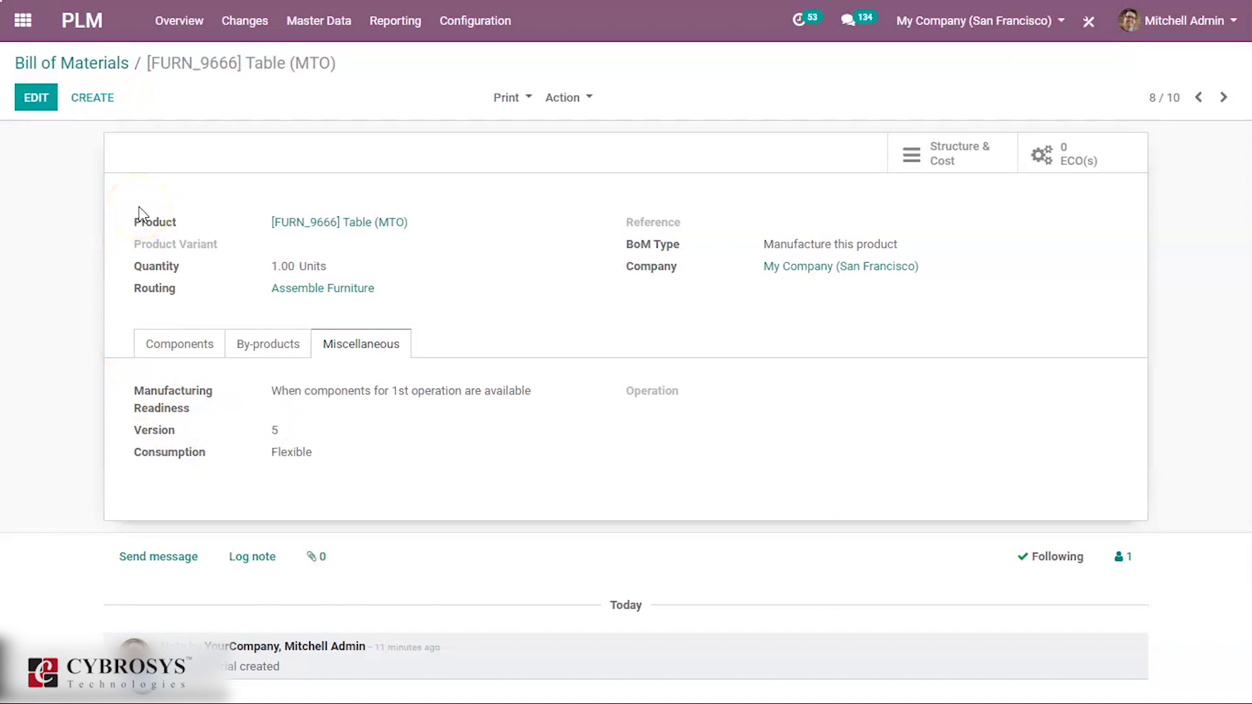
left_click(107, 61)
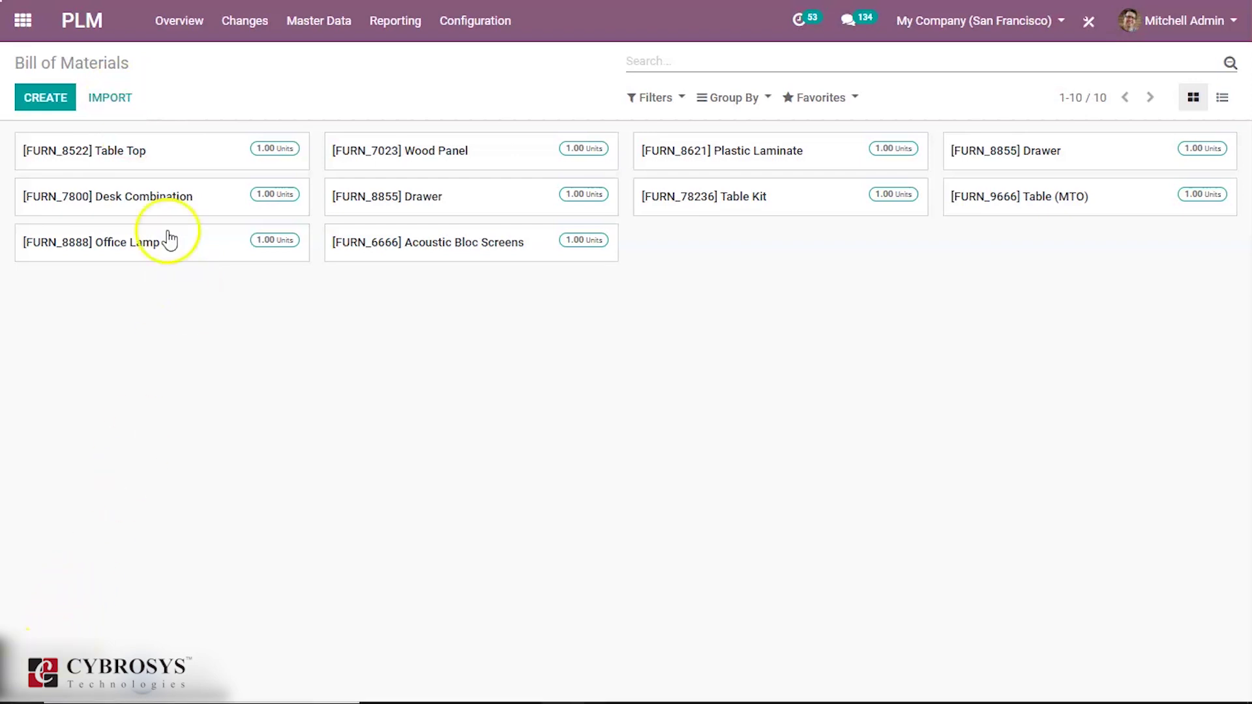
- Review the master data options, the configured ECO stages with their approval roles, and the ECO tags
left_click(311, 26)
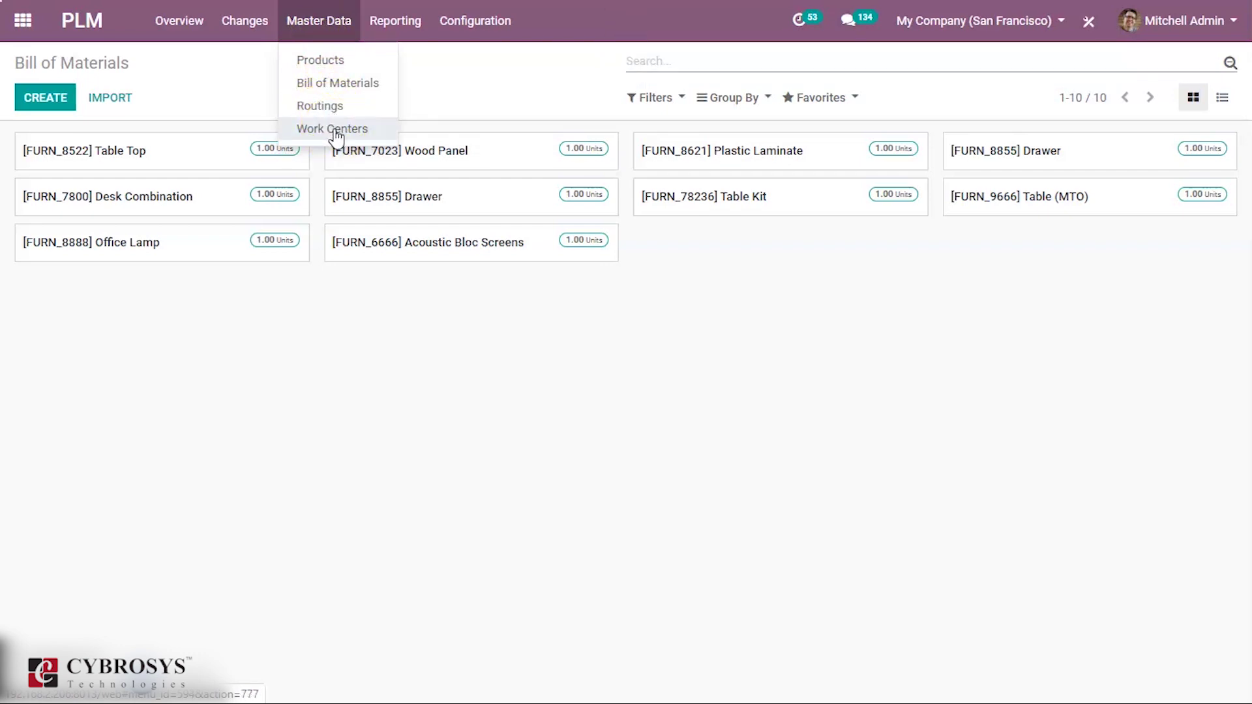
left_click(463, 21)
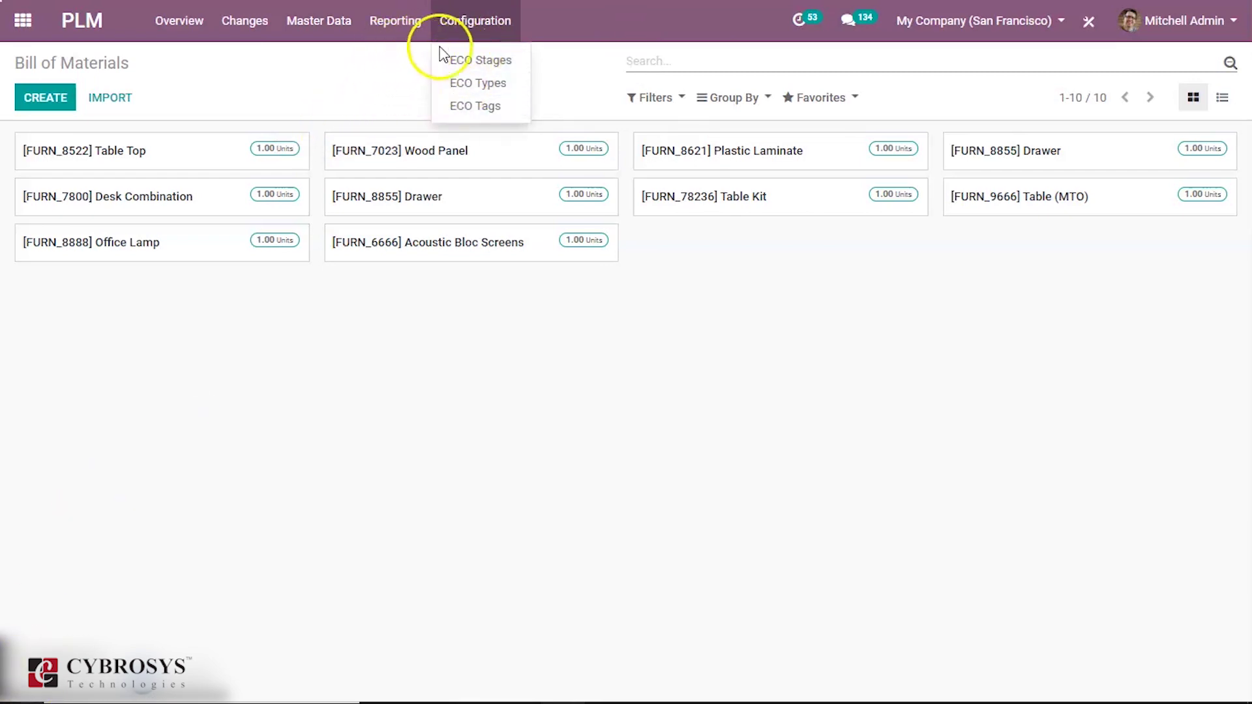
left_click(480, 62)
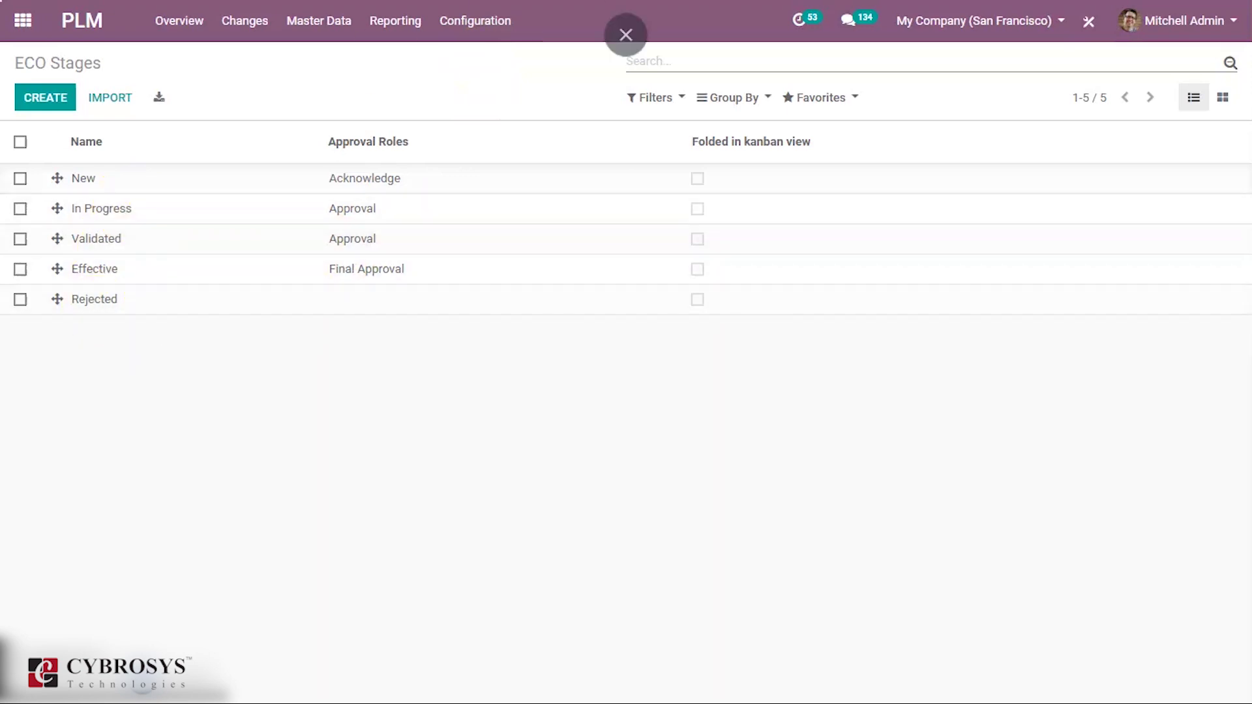
left_click(478, 22)
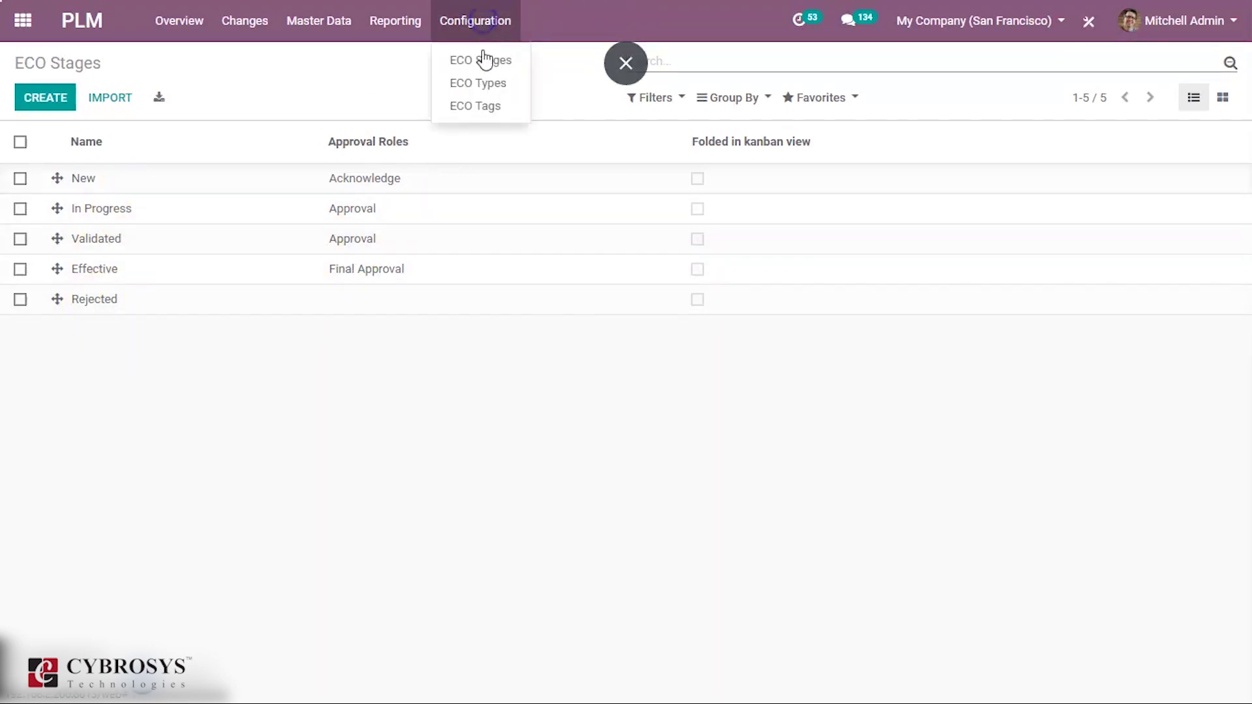
left_click(486, 109)
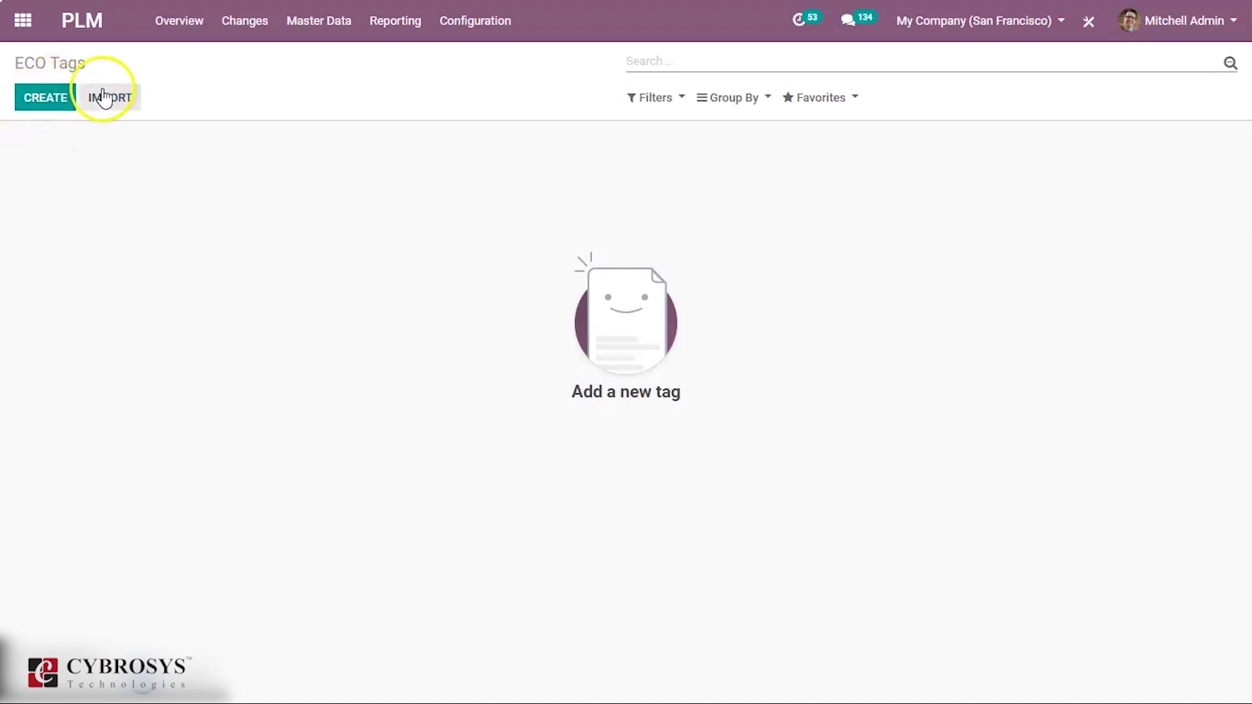
- Open the engineering change order report and switch its graph through the available measures to Routing Revision
left_click(399, 22)
left_click(394, 63)
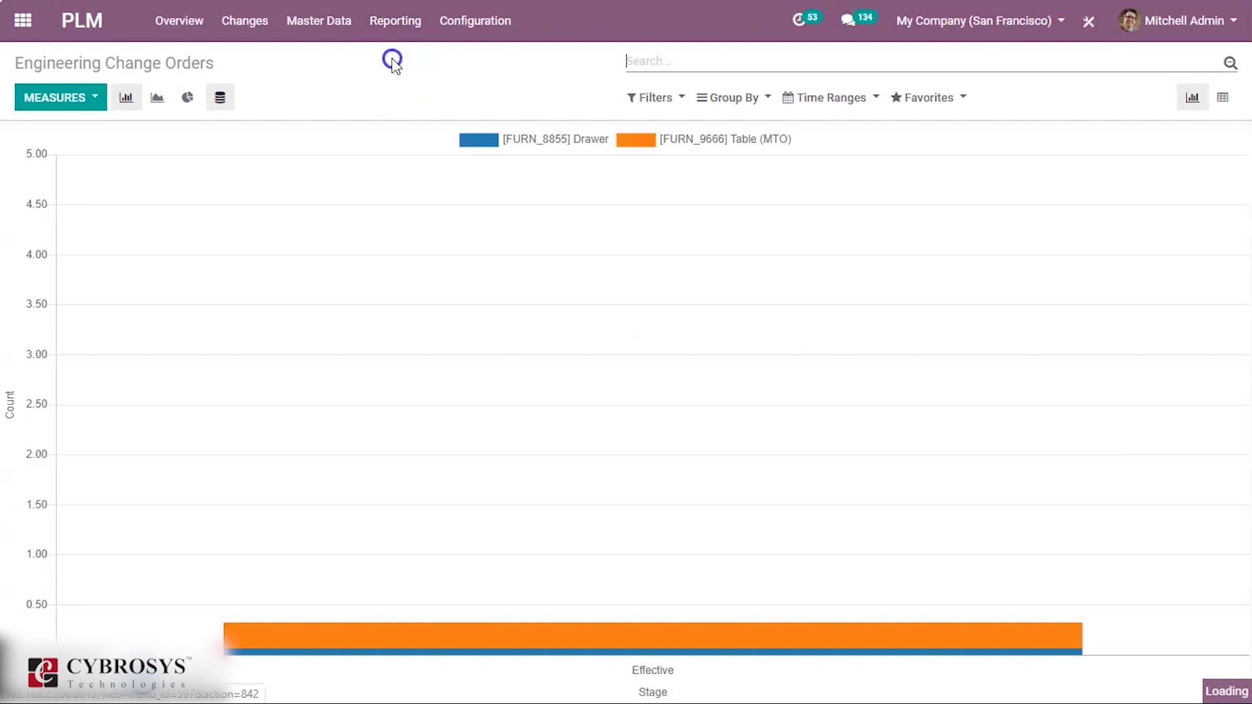
left_click(70, 105)
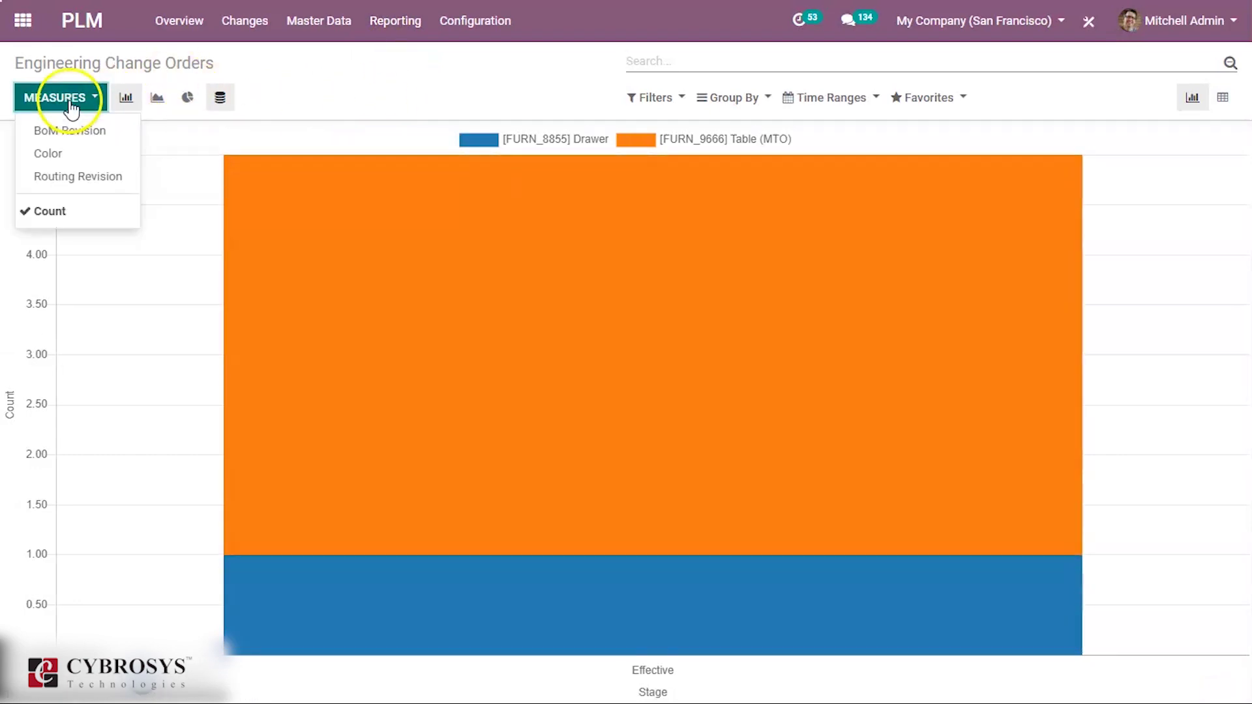
left_click(56, 133)
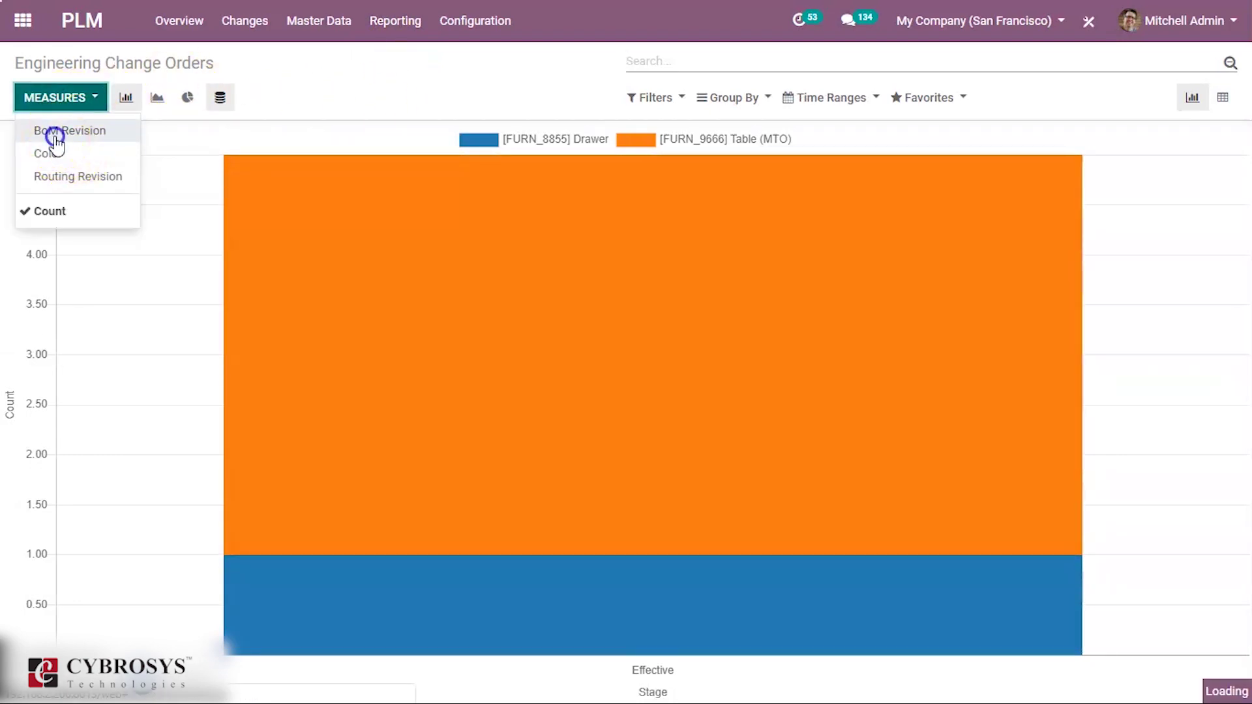
left_click(57, 154)
left_click(66, 183)
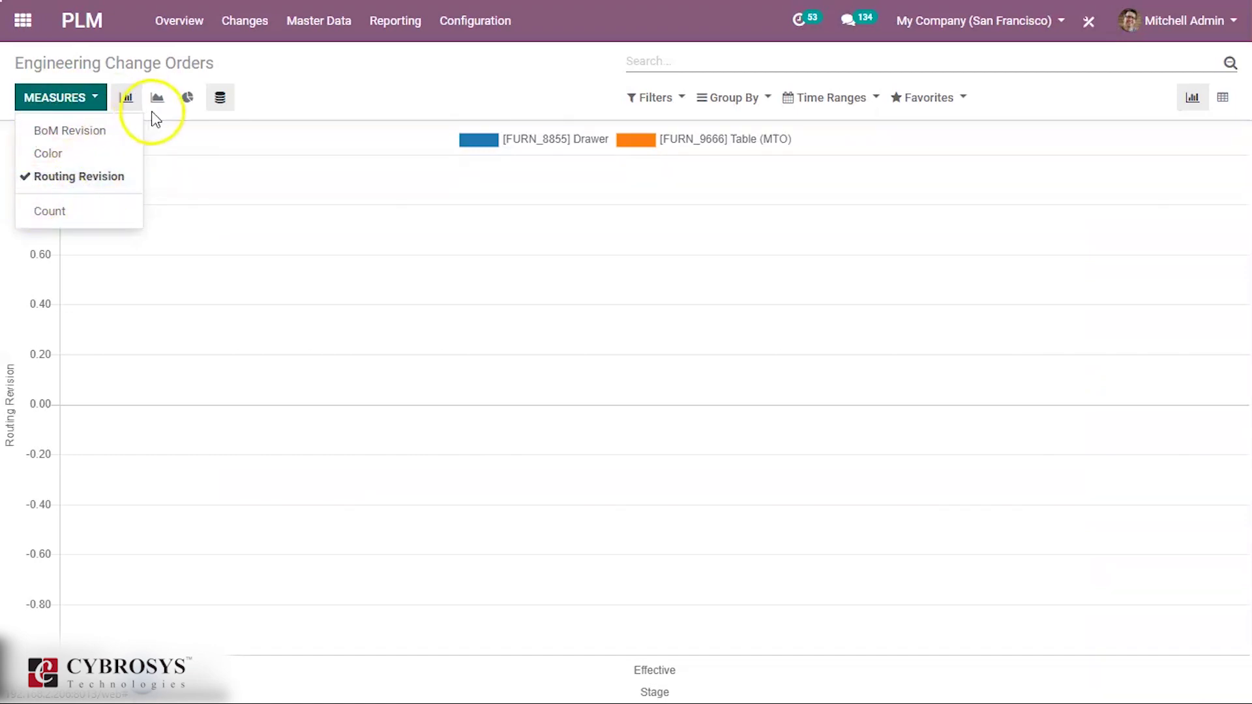
left_click(280, 101)
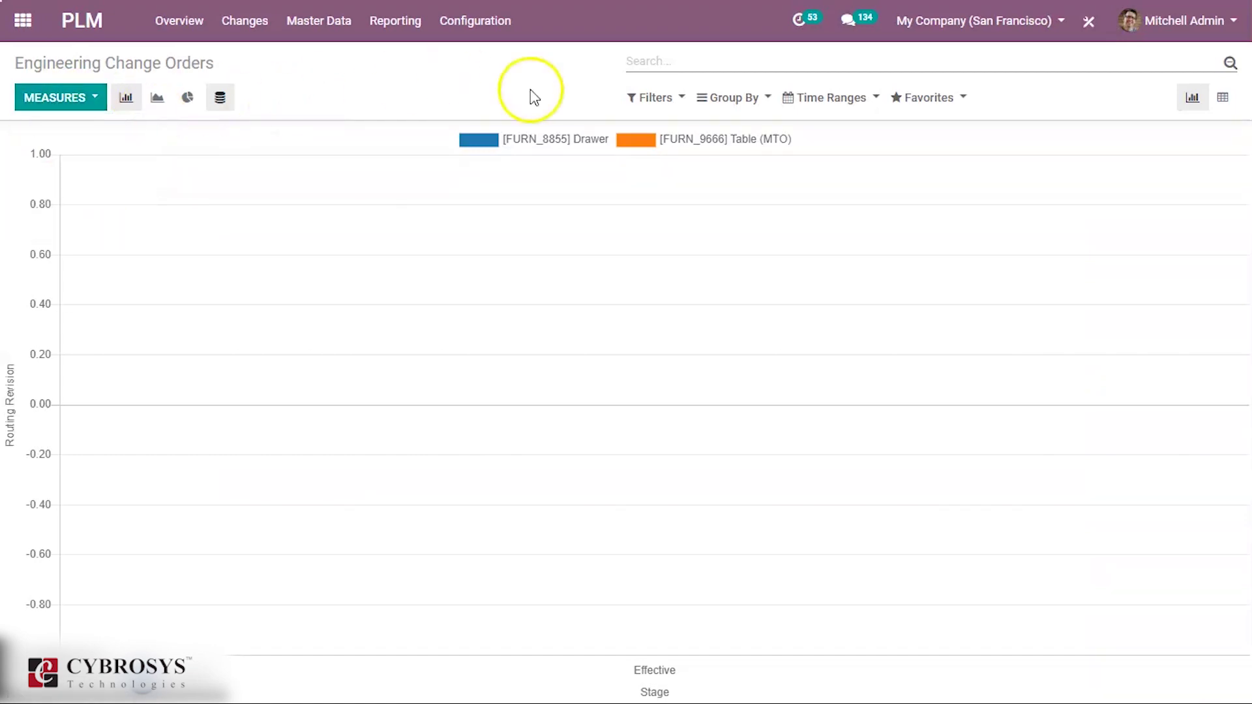
- Filter the engineering change order report by My Change Orders and Awaiting My Validation
left_click(651, 100)
left_click(665, 129)
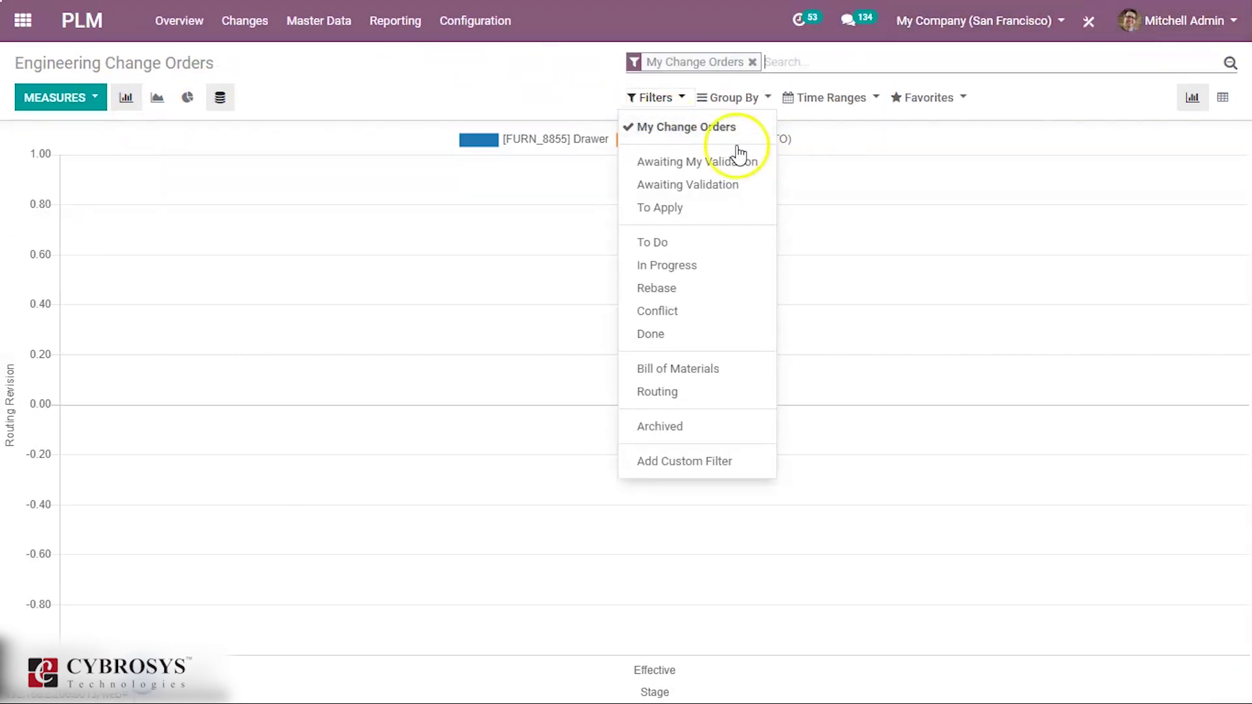
left_click(683, 167)
left_click(666, 241)
left_click(673, 270)
left_click(664, 266)
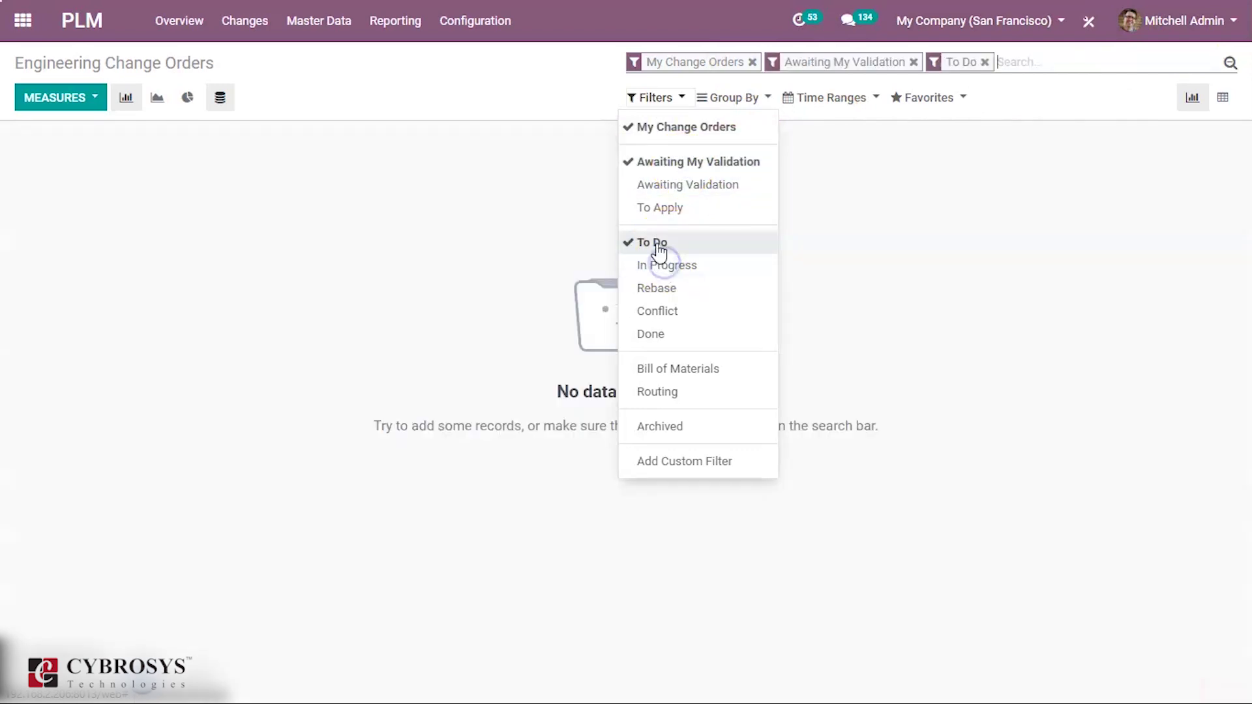
left_click(657, 246)
left_click(528, 70)
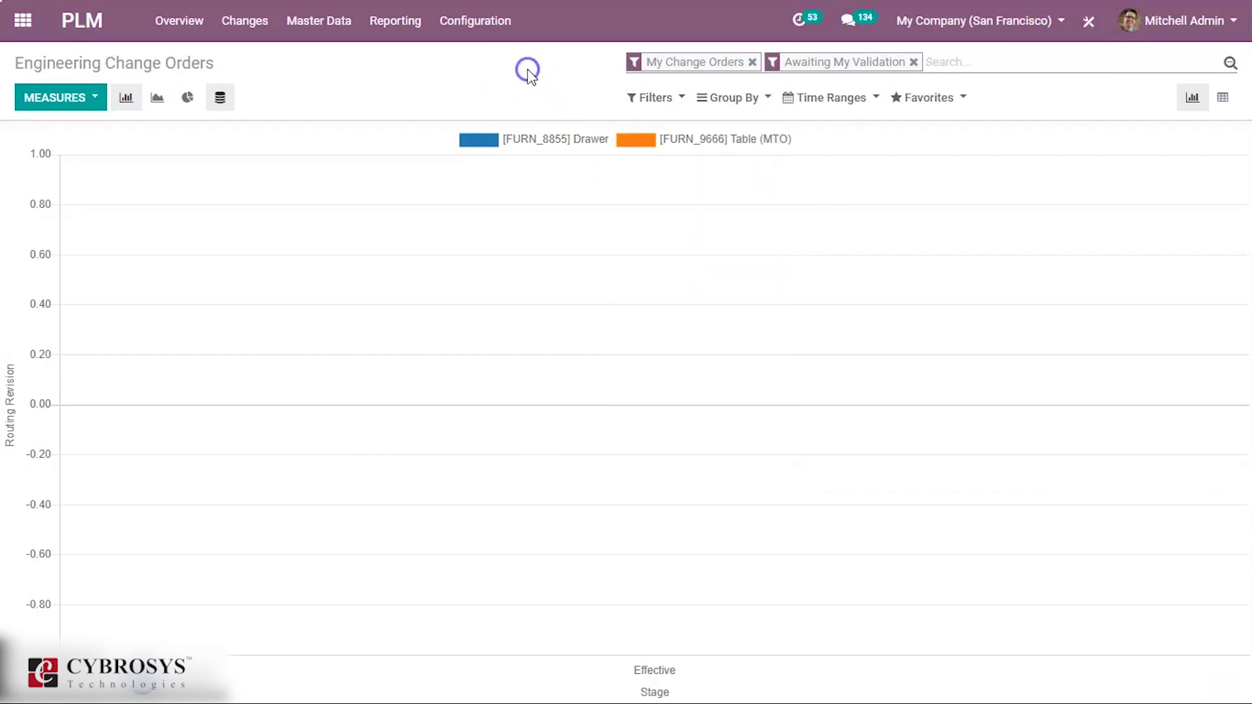
- Group the change order report by State, Stage, Product and Company, and display it as a pivot table
left_click(747, 102)
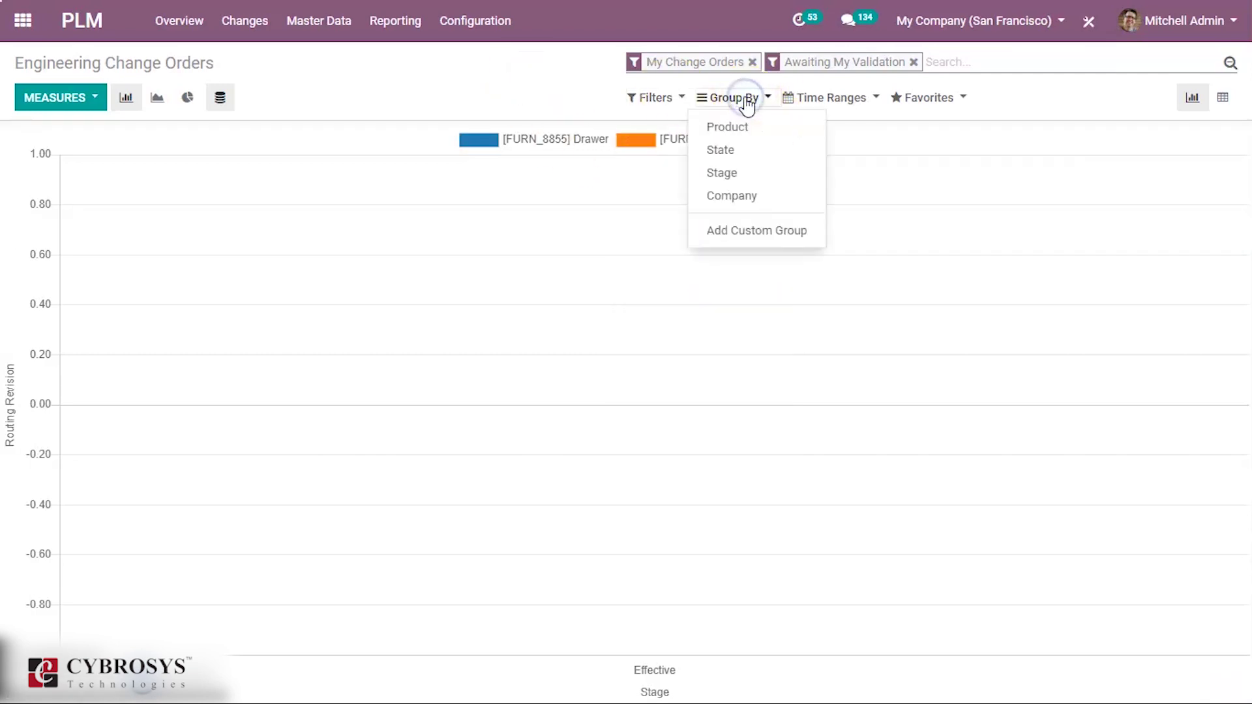
left_click(723, 151)
left_click(731, 174)
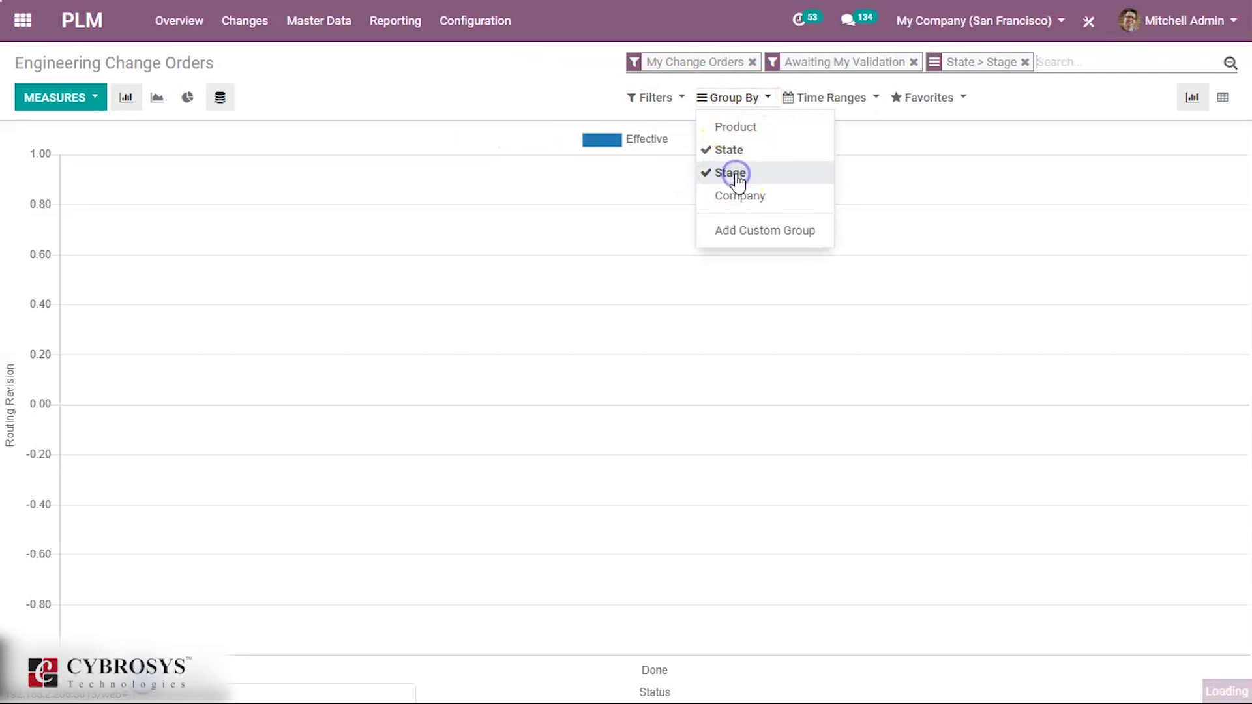
left_click(734, 128)
left_click(740, 194)
left_click(876, 85)
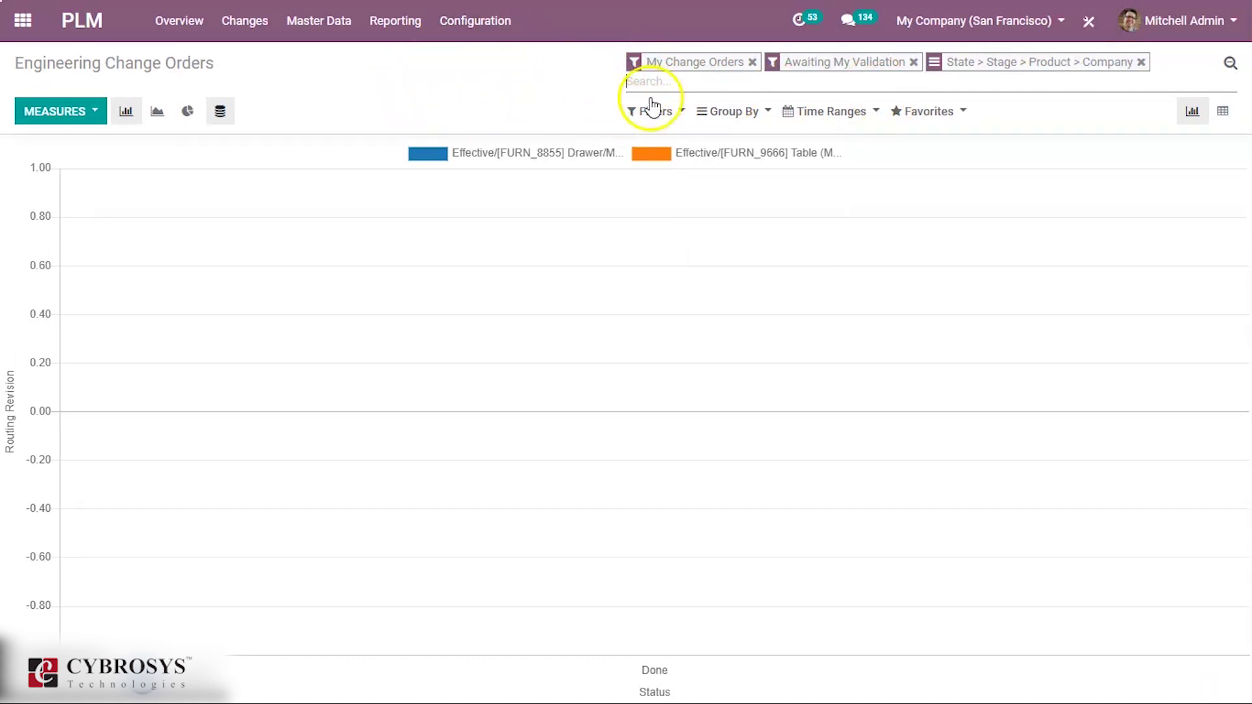
left_click(1234, 123)
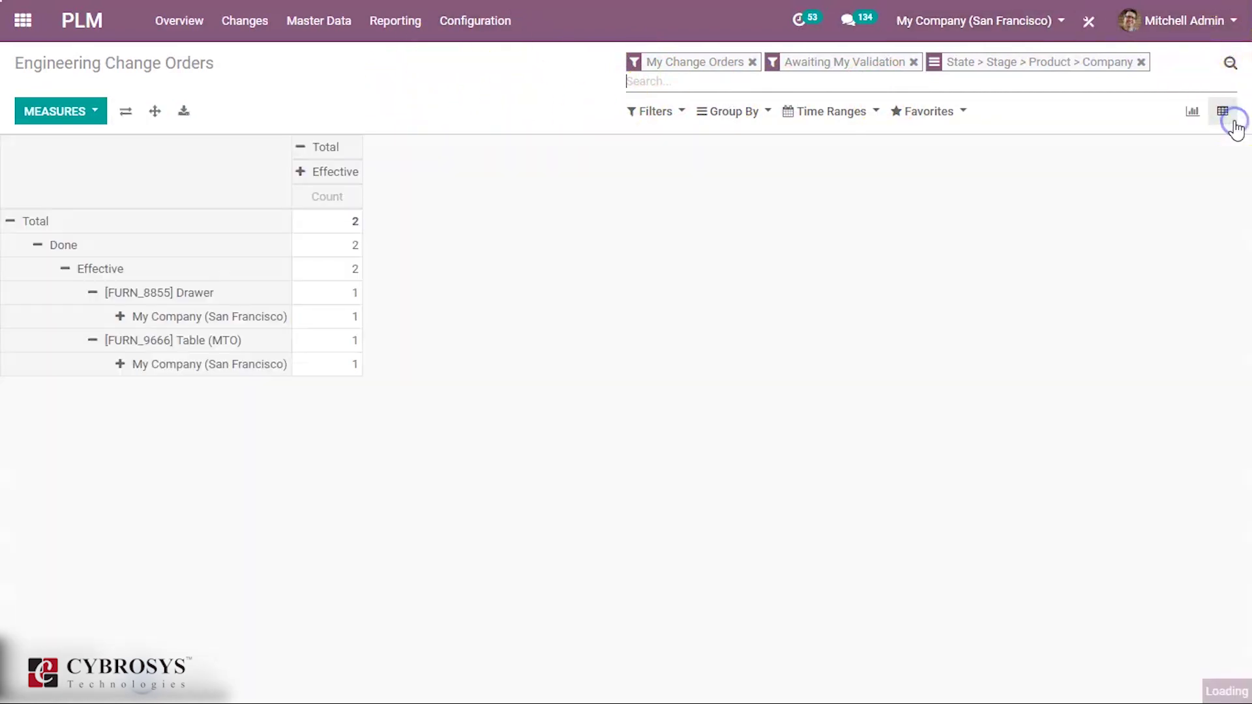